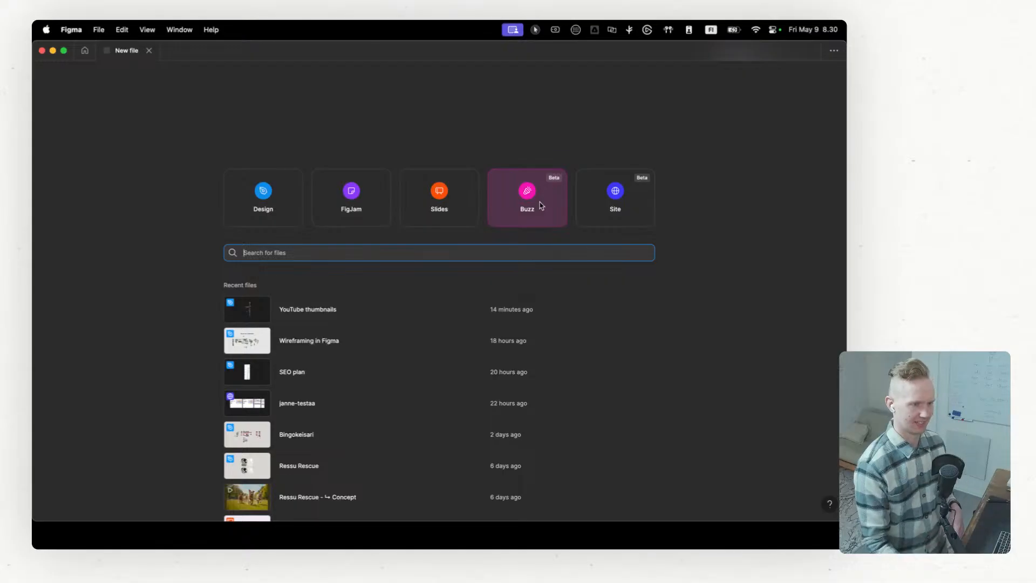
# Step: Create a new Site file
pyautogui.click(609, 209)
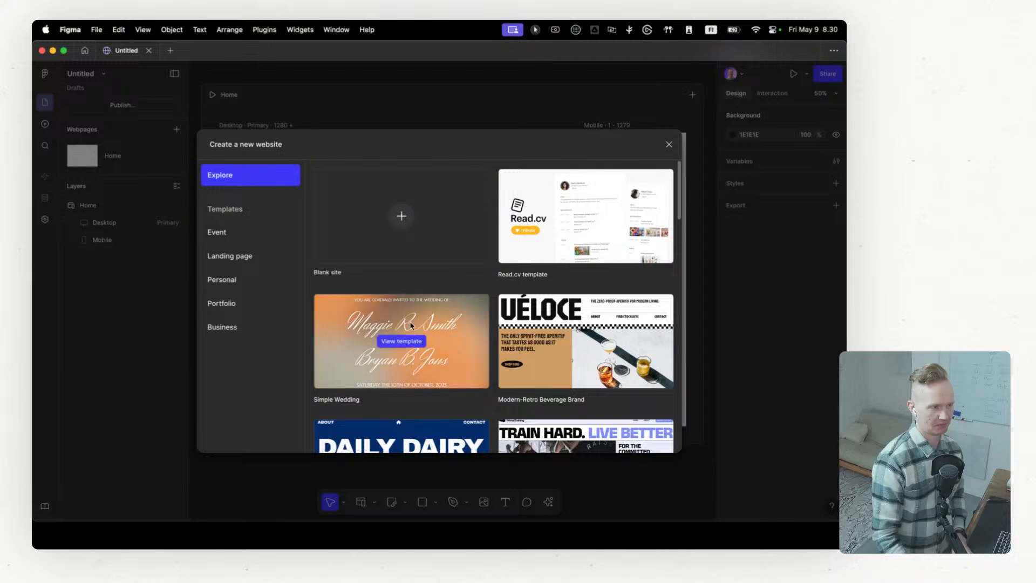
# Step: Browse the website templates under Explore, Event, Landing page and Personal
pyautogui.scroll(-3, 539, 348)
pyautogui.scroll(-5, 539, 347)
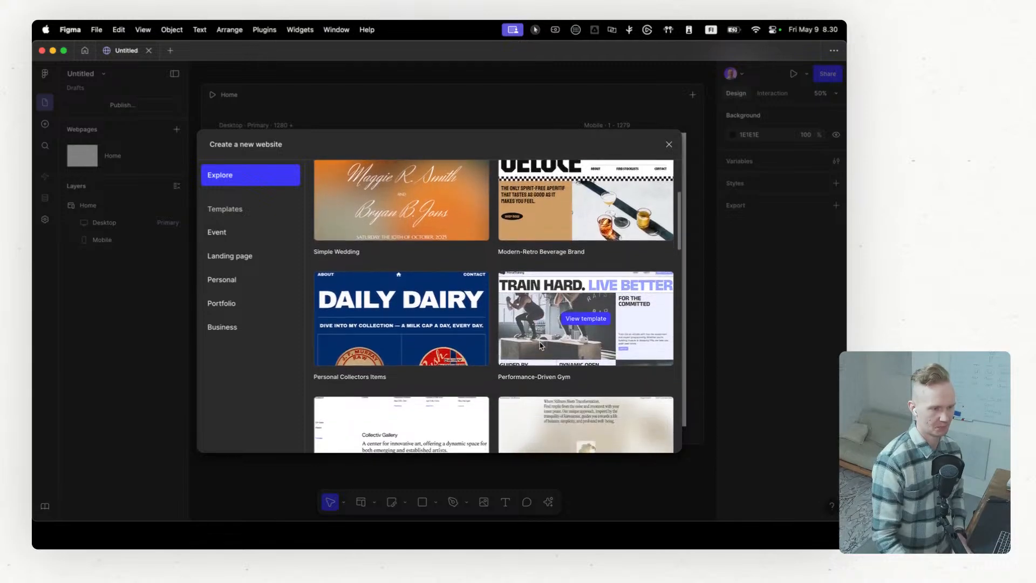
pyautogui.scroll(-10, 413, 292)
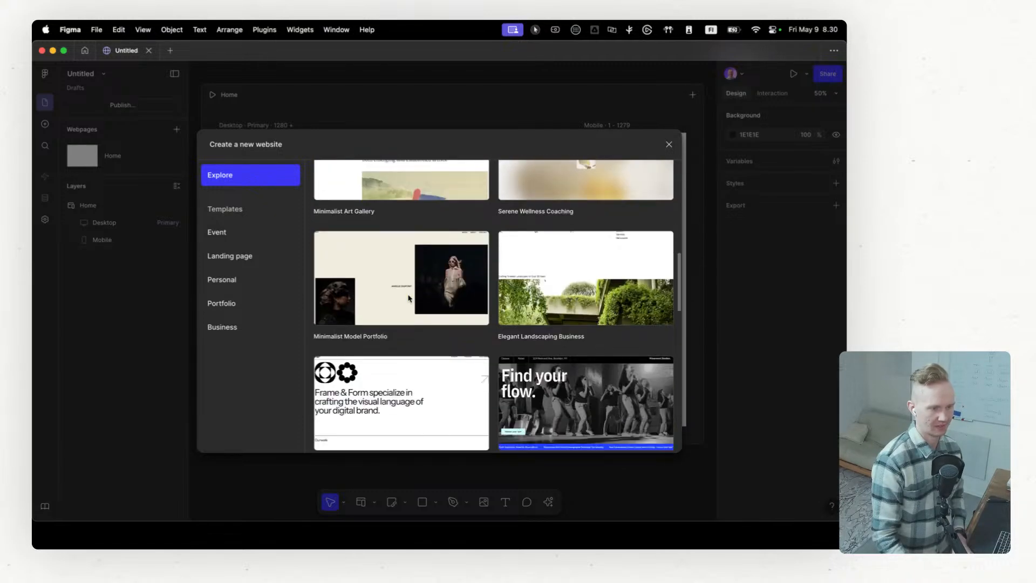
pyautogui.scroll(5, 410, 298)
pyautogui.scroll(13, 411, 297)
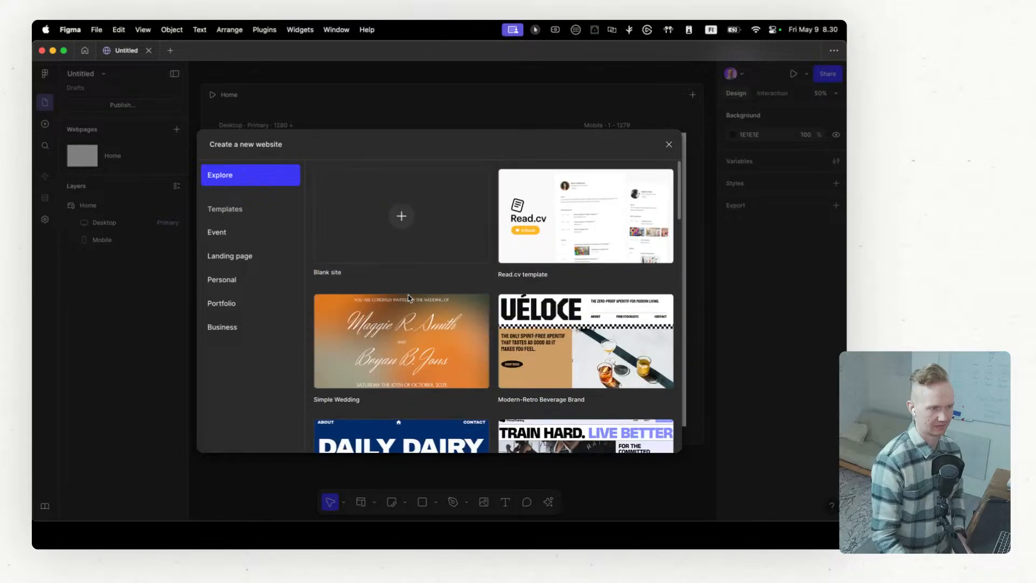
pyautogui.click(229, 234)
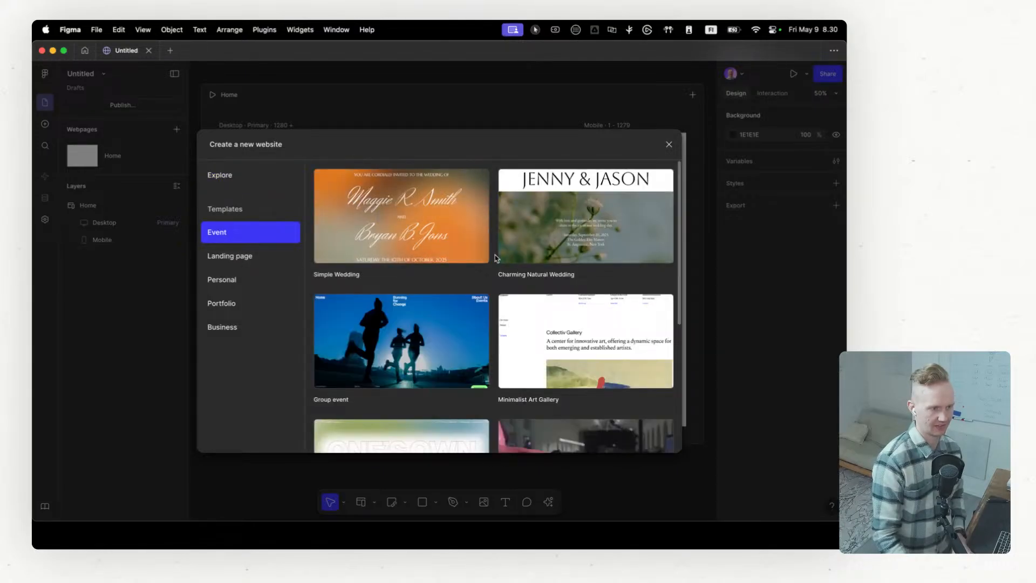
pyautogui.scroll(-6, 516, 280)
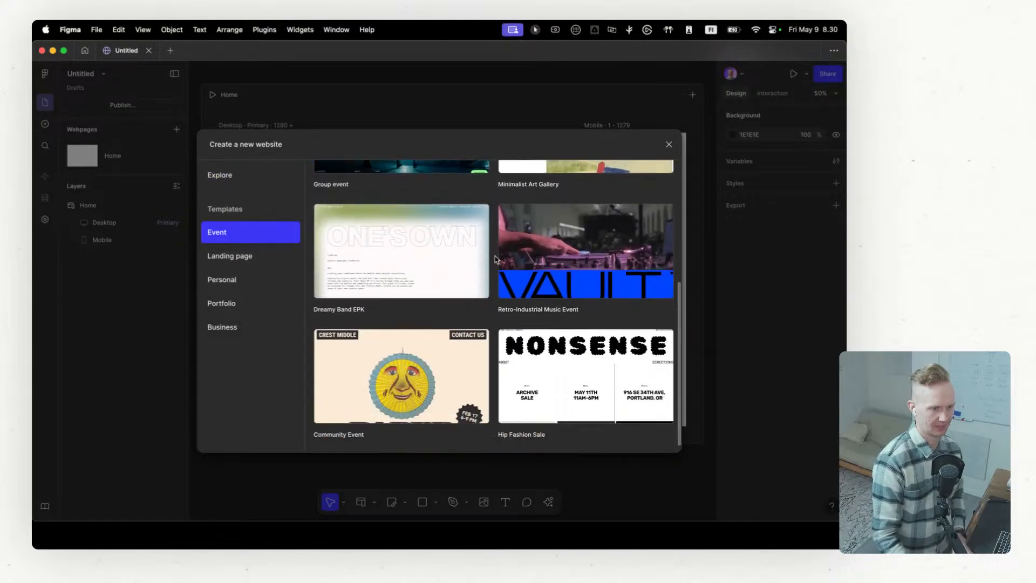
pyautogui.click(238, 261)
pyautogui.click(242, 286)
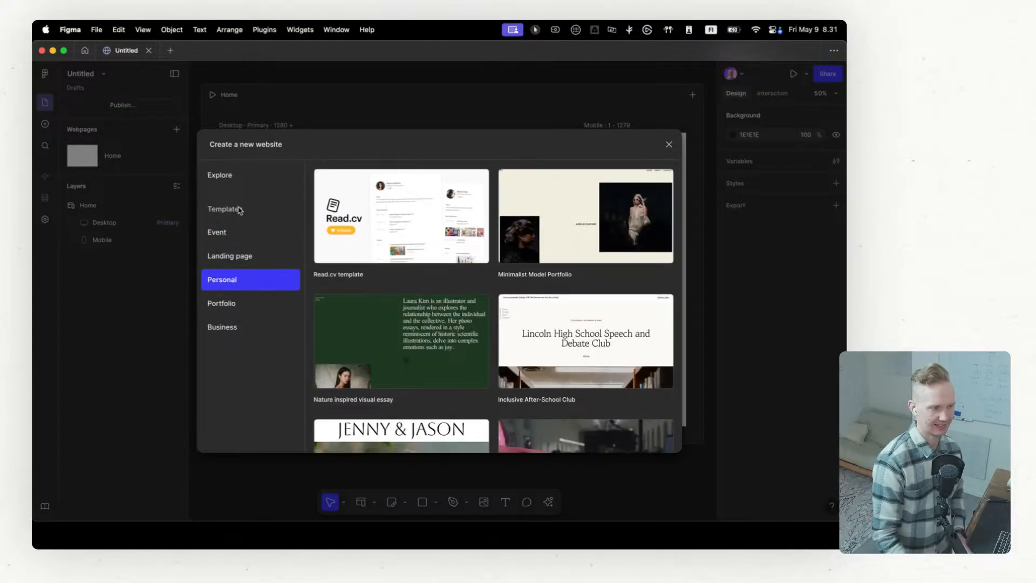
pyautogui.click(226, 233)
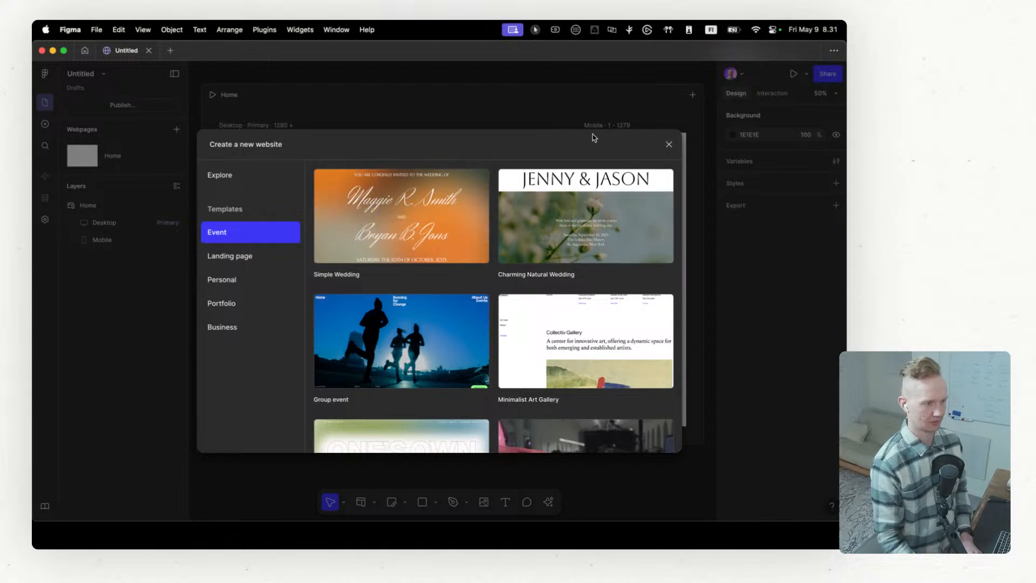
# Step: Dismiss the template chooser to keep the blank site, and rename the file as the owner's first name followed by "'s fabulous thing"
pyautogui.click(669, 144)
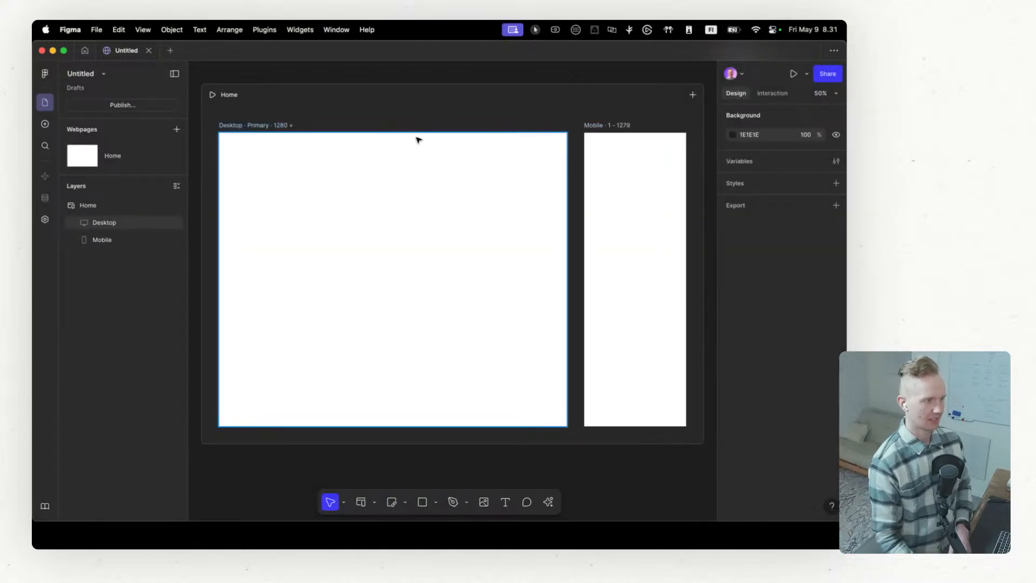
pyautogui.doubleClick(78, 73)
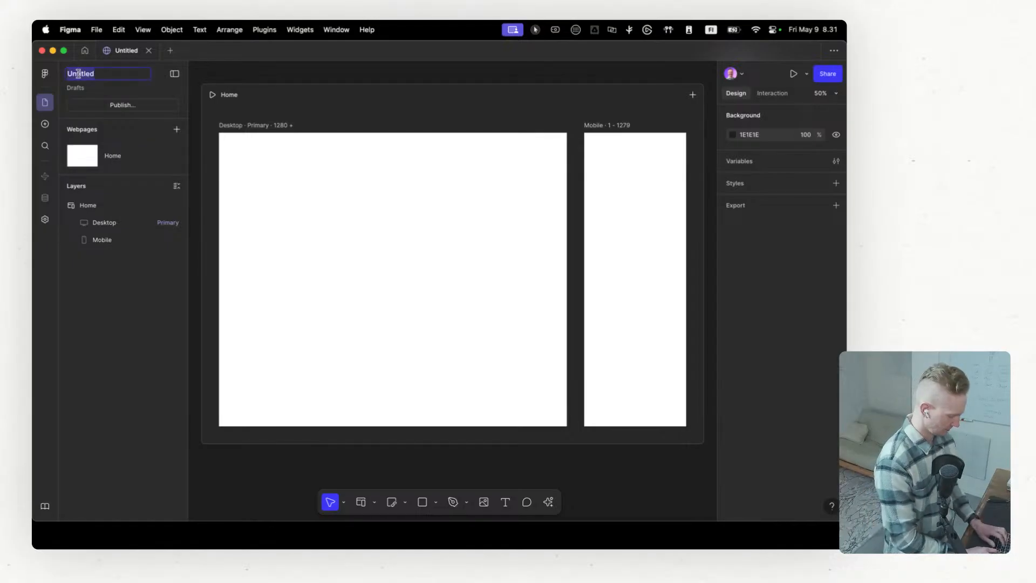
pyautogui.write('Jas')
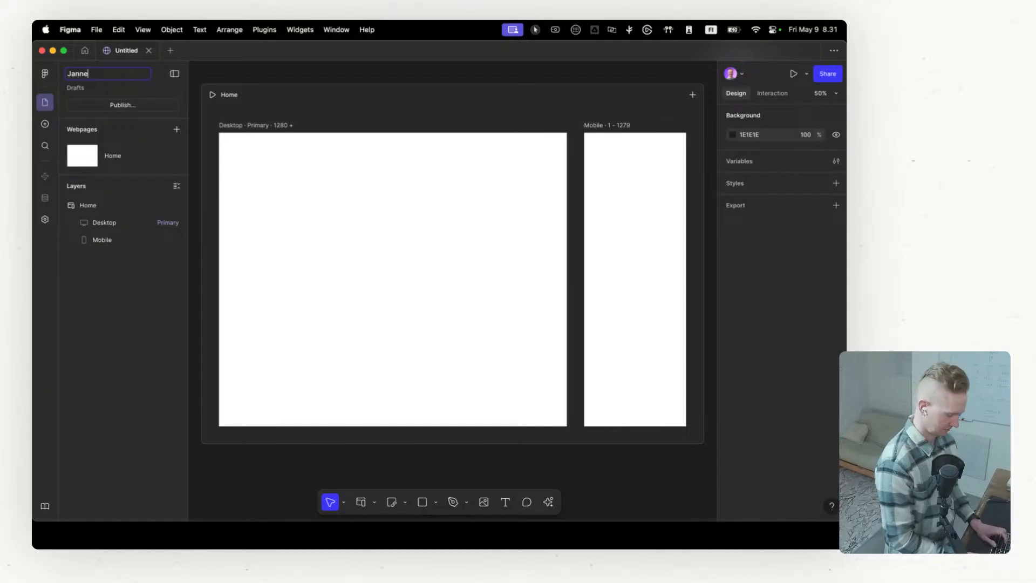
pyautogui.write("ne's fab")
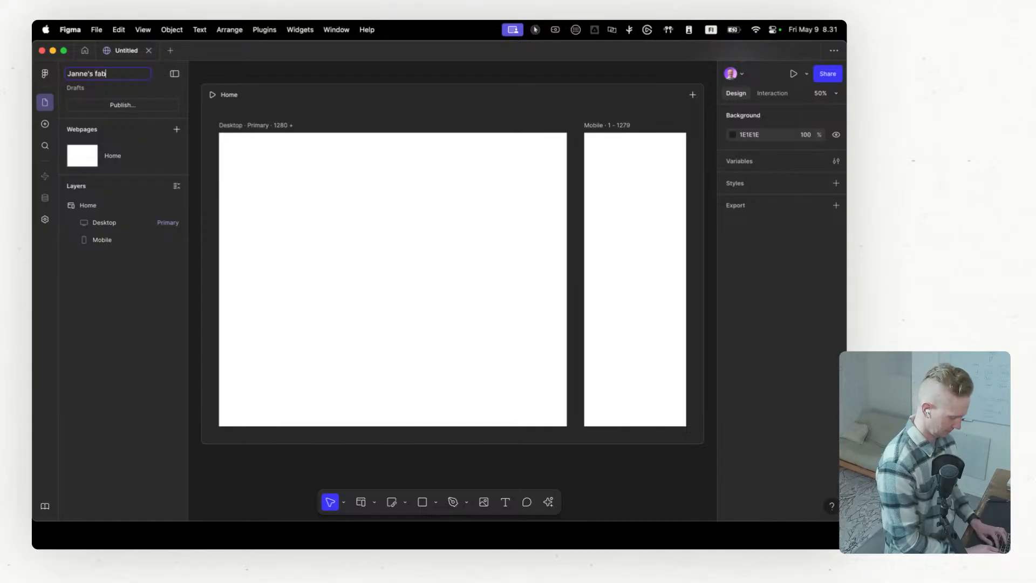
pyautogui.write('ulous thing')
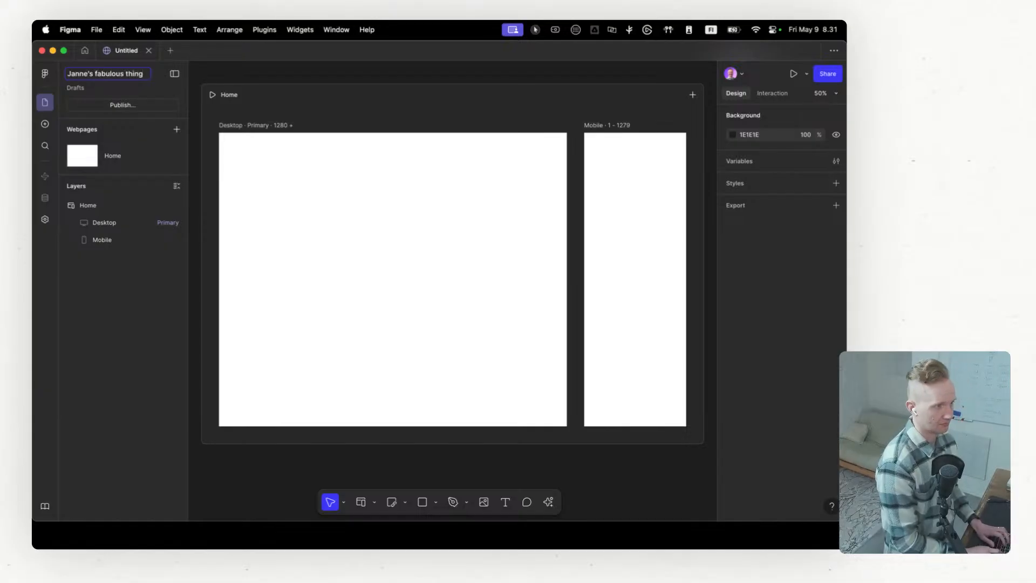
pyautogui.press('Return')
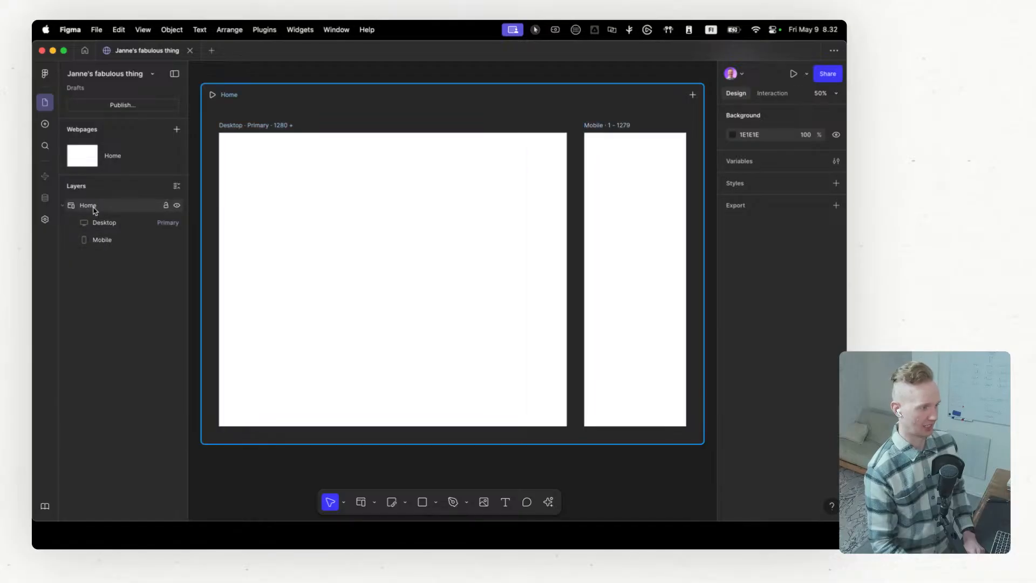
# Step: Inspect the Home page's Desktop and Mobile layers and the breakpoints that can be added to it
pyautogui.click(108, 240)
pyautogui.click(109, 226)
pyautogui.click(110, 241)
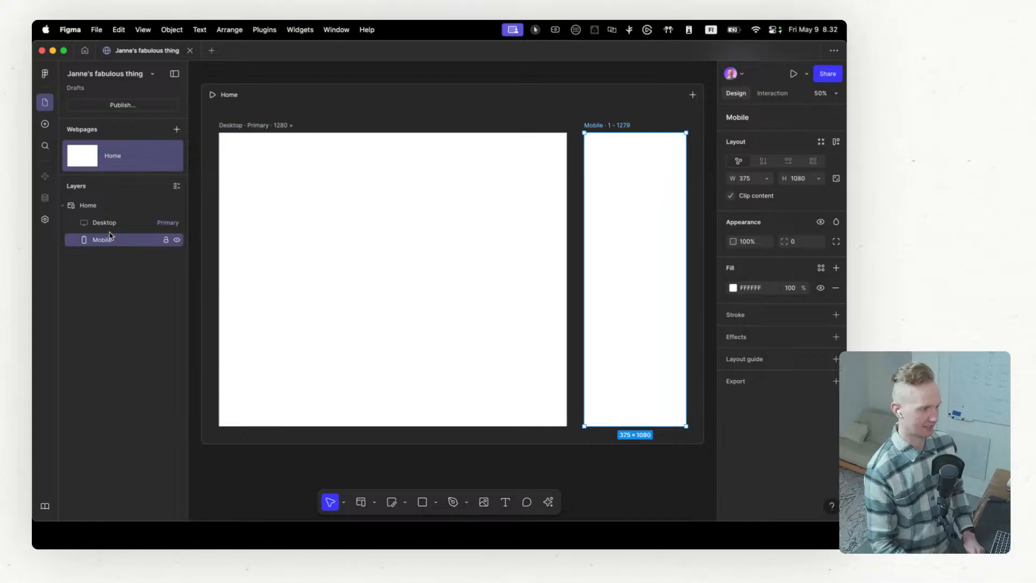
pyautogui.click(105, 223)
pyautogui.click(126, 281)
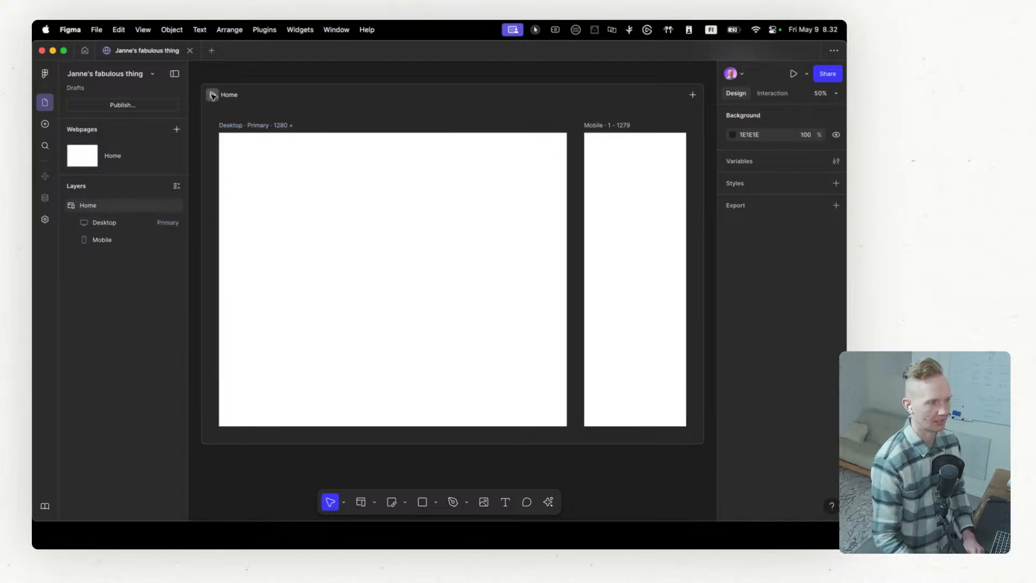
pyautogui.click(693, 96)
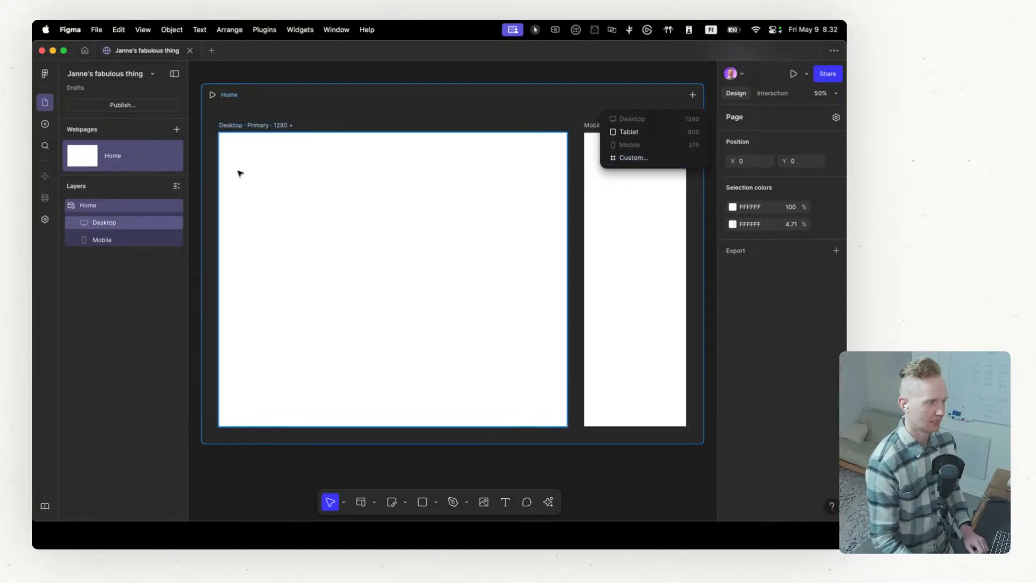
# Step: Look through the insertable blocks in the Navigation, Heroes, Features, Embeds and Pages categories
pyautogui.click(45, 125)
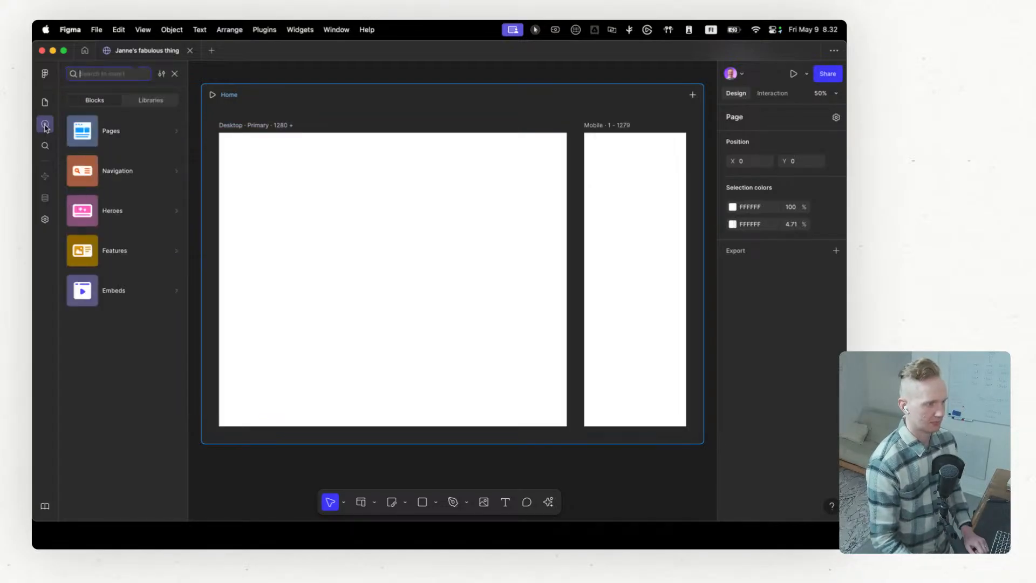
pyautogui.moveTo(143, 173)
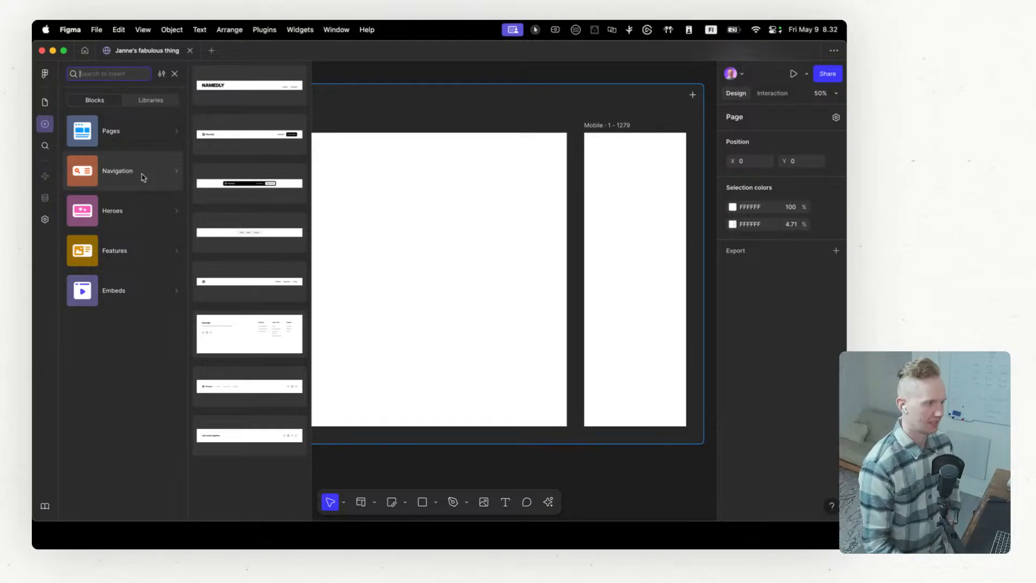
pyautogui.moveTo(138, 215)
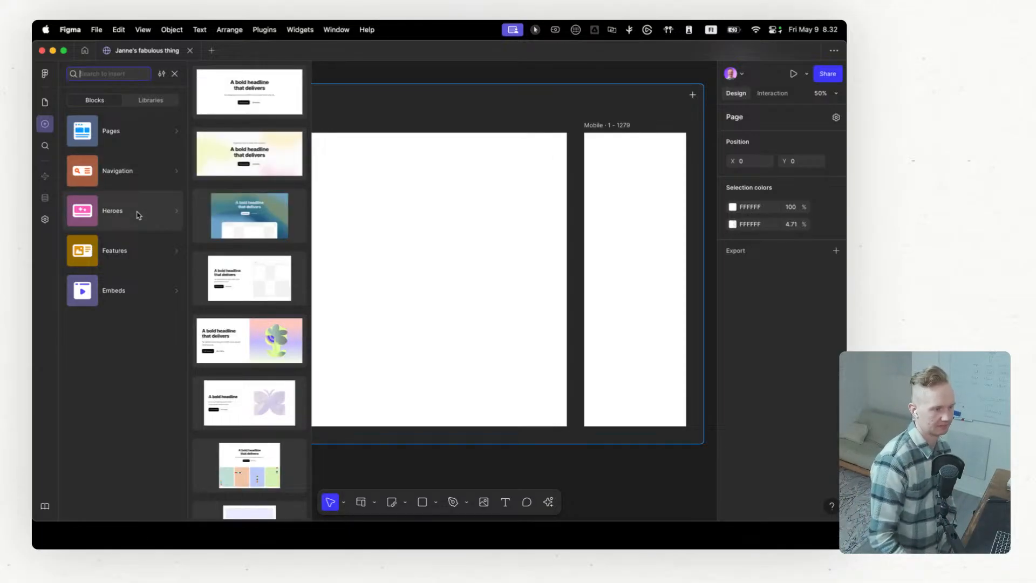
pyautogui.moveTo(133, 253)
pyautogui.moveTo(133, 301)
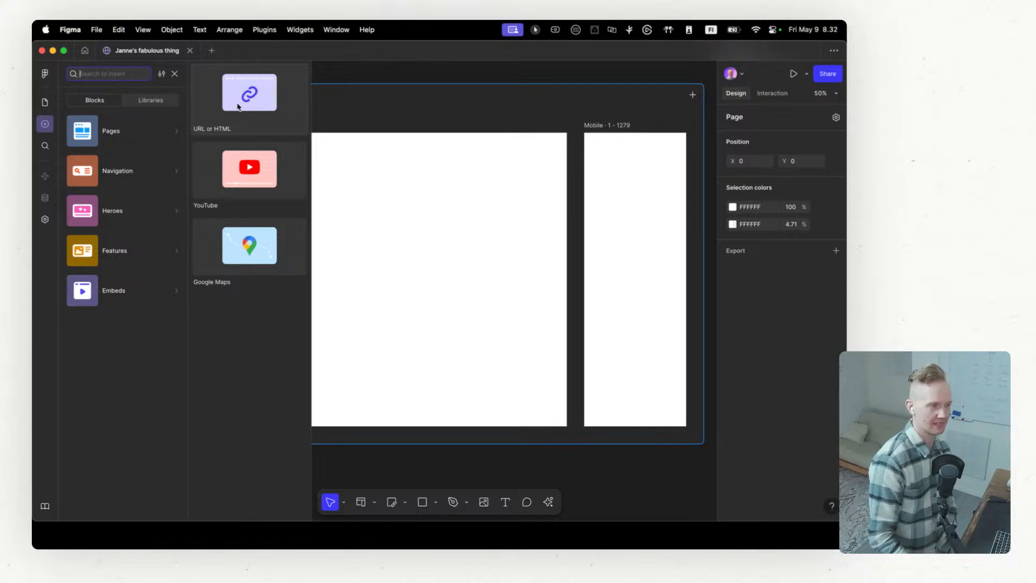
pyautogui.moveTo(146, 130)
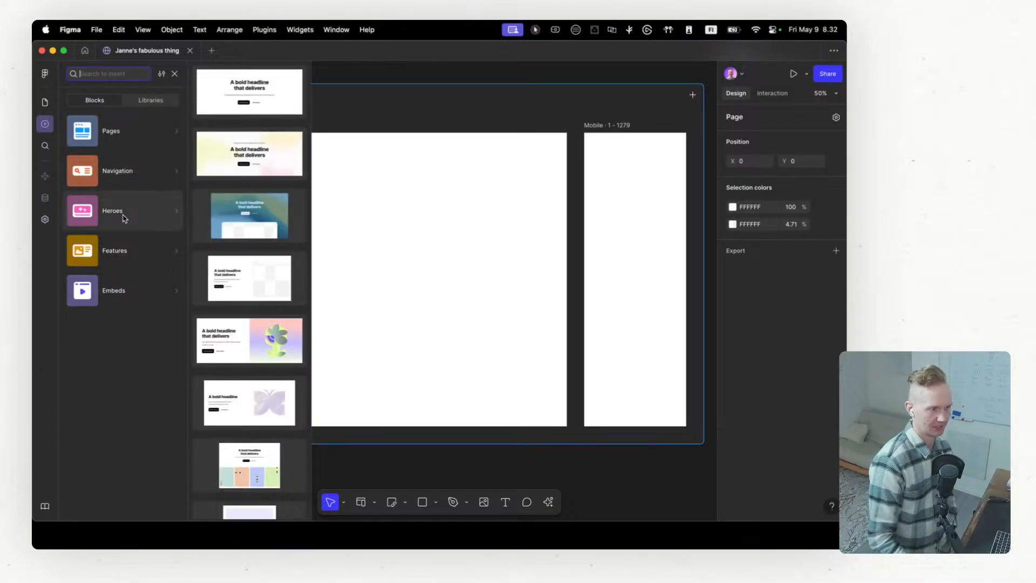
# Step: Insert the blue-green gradient hero block with a centred headline into the Desktop frame, and delete the duplicate copy below it
pyautogui.scroll(-1, 246, 228)
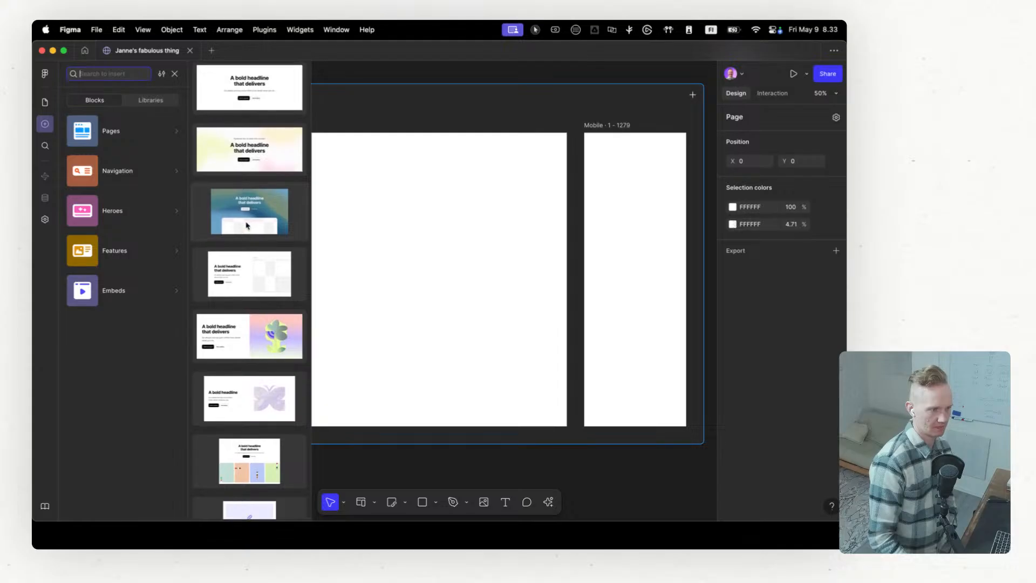
pyautogui.moveTo(244, 212); pyautogui.dragTo(400, 226)
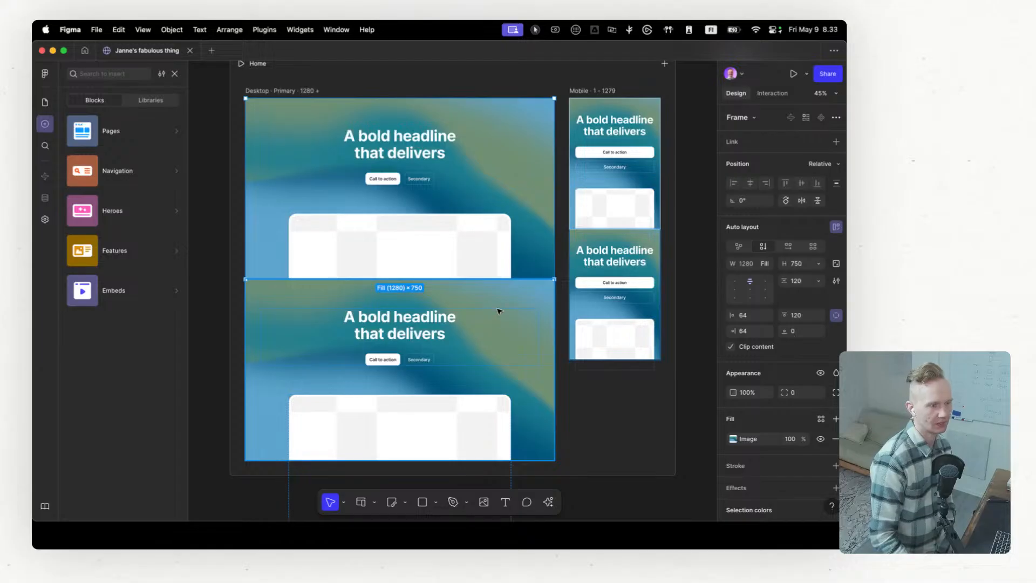
pyautogui.click(499, 311)
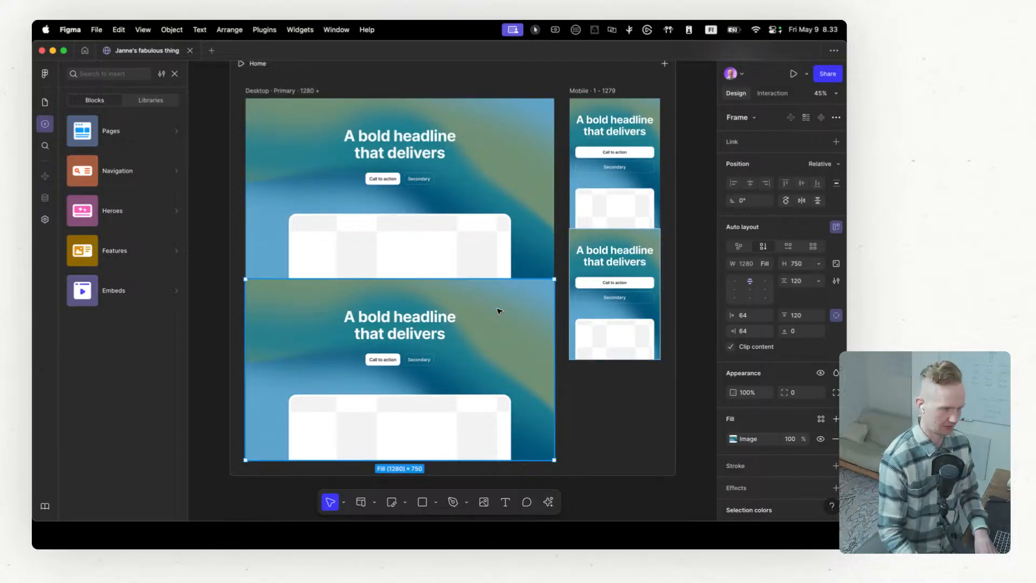
pyautogui.press('Delete')
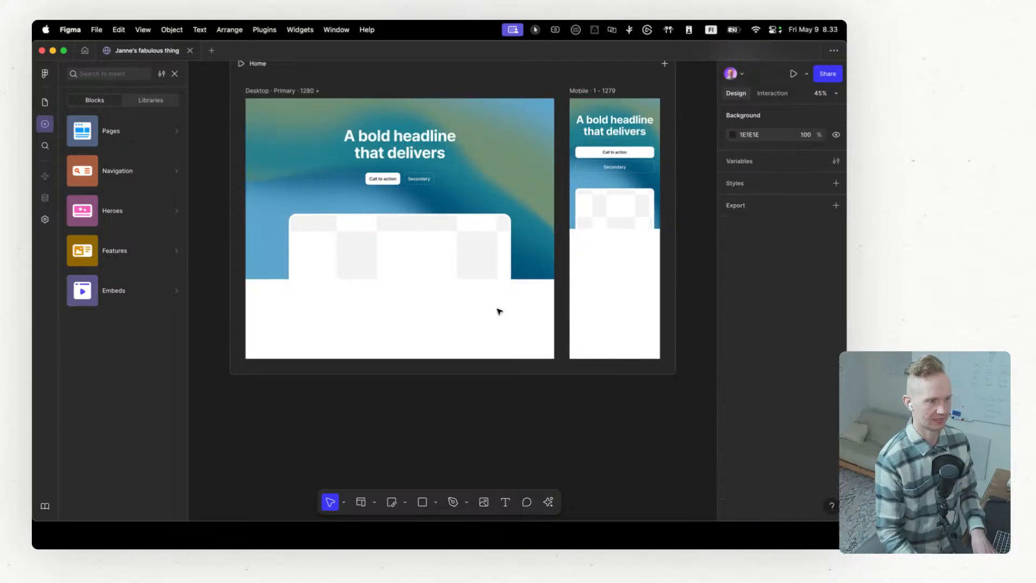
# Step: Add an 800-wide Tablet breakpoint to the Home page and review the hero across the breakpoints
pyautogui.click(441, 257)
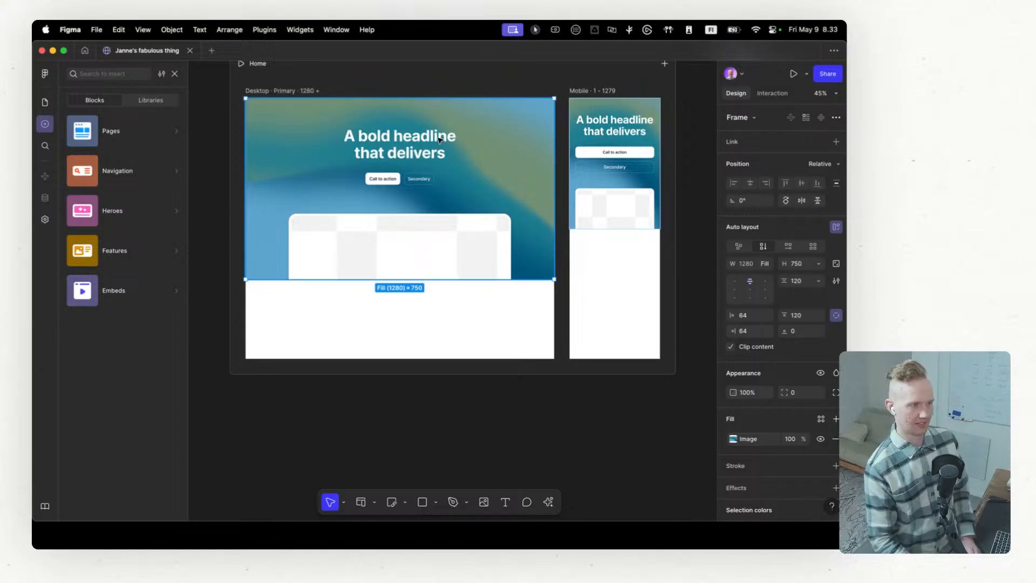
pyautogui.click(665, 64)
pyautogui.click(622, 105)
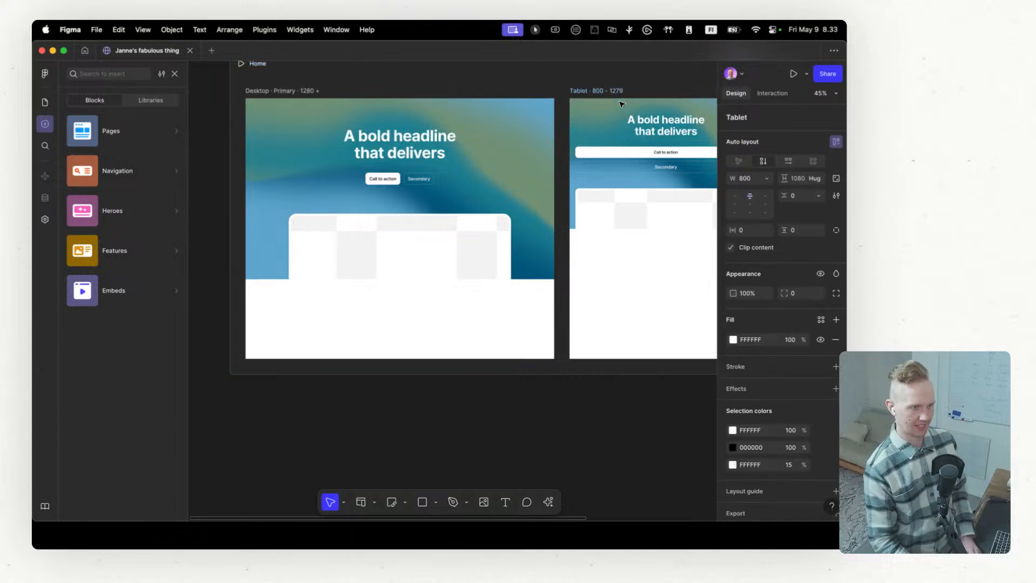
pyautogui.hscroll(5, 531, 295)
pyautogui.hscroll(5, 526, 294)
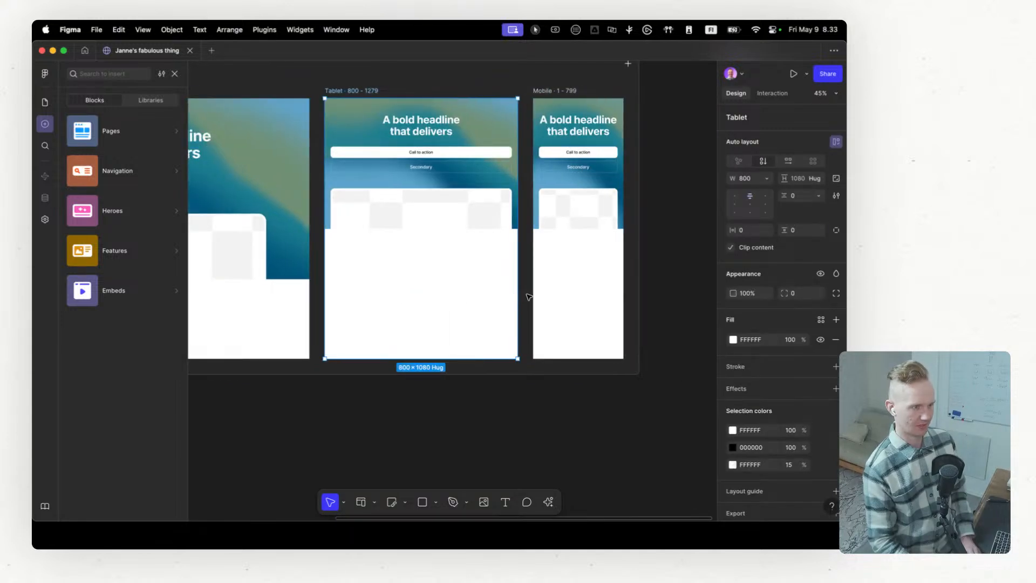
pyautogui.hscroll(-8, 519, 295)
pyautogui.hscroll(-8, 519, 296)
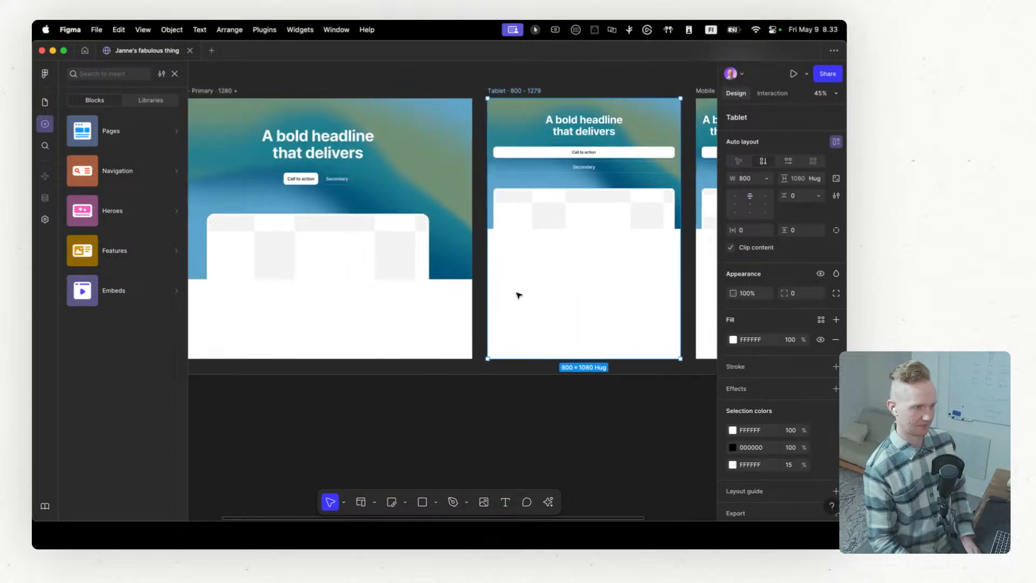
# Step: Change the Desktop hero's headline to "My Magical Headline" and review it across the Tablet and Mobile frames
pyautogui.click(422, 151)
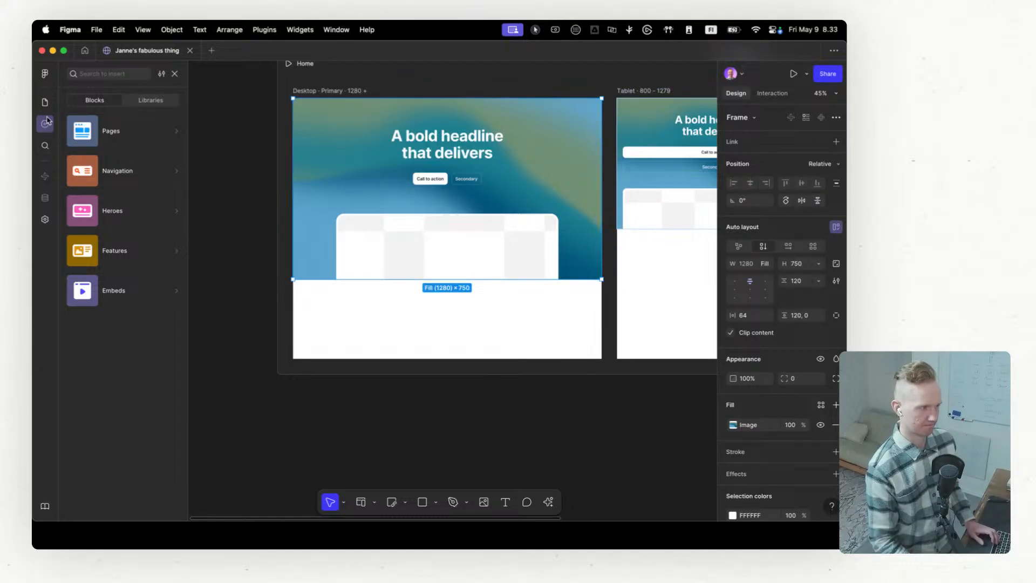
pyautogui.click(174, 73)
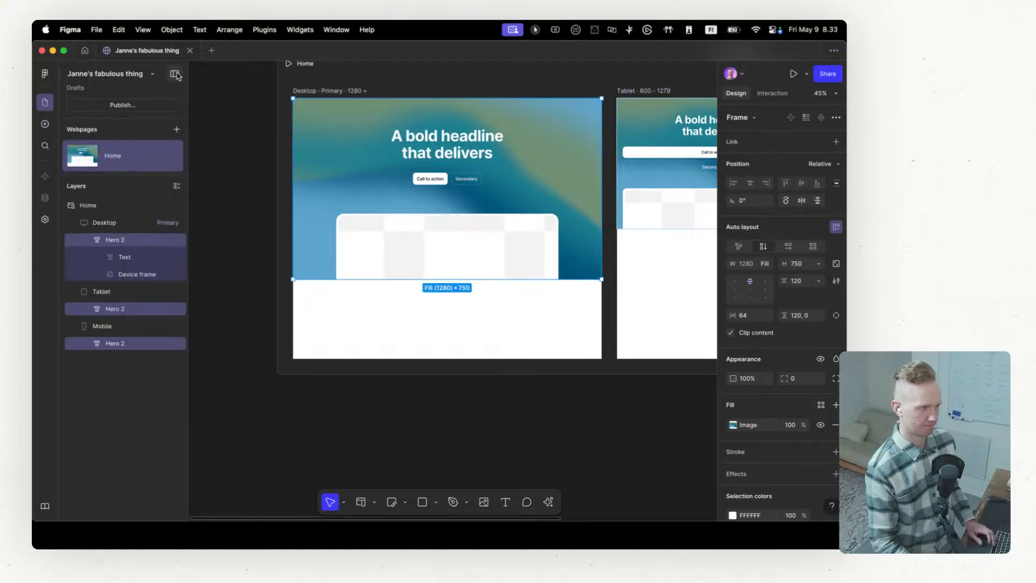
pyautogui.click(89, 242)
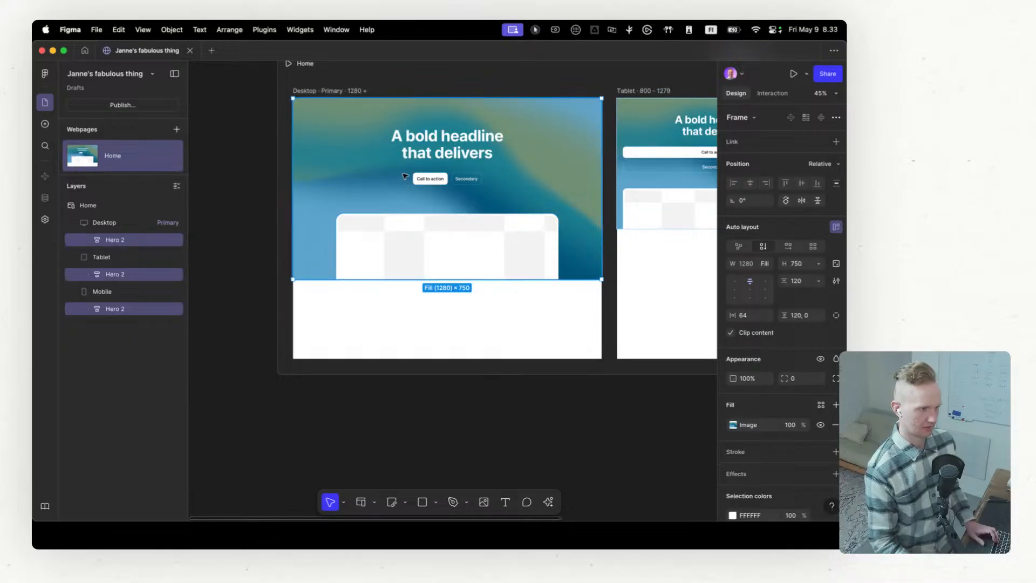
pyautogui.keyDown('super'); pyautogui.click(428, 149); pyautogui.keyUp('super')
pyautogui.doubleClick(428, 149)
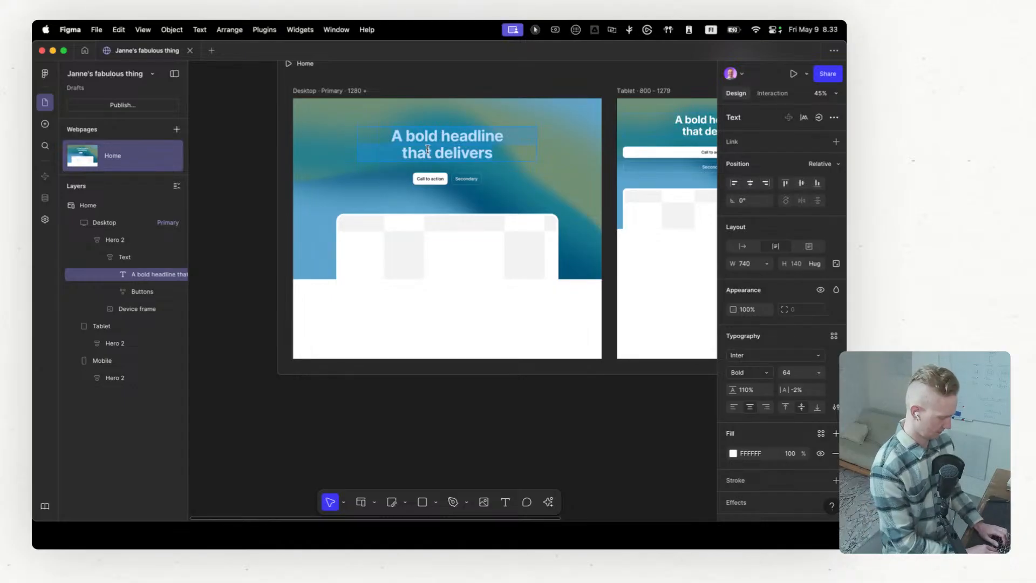
pyautogui.write('My')
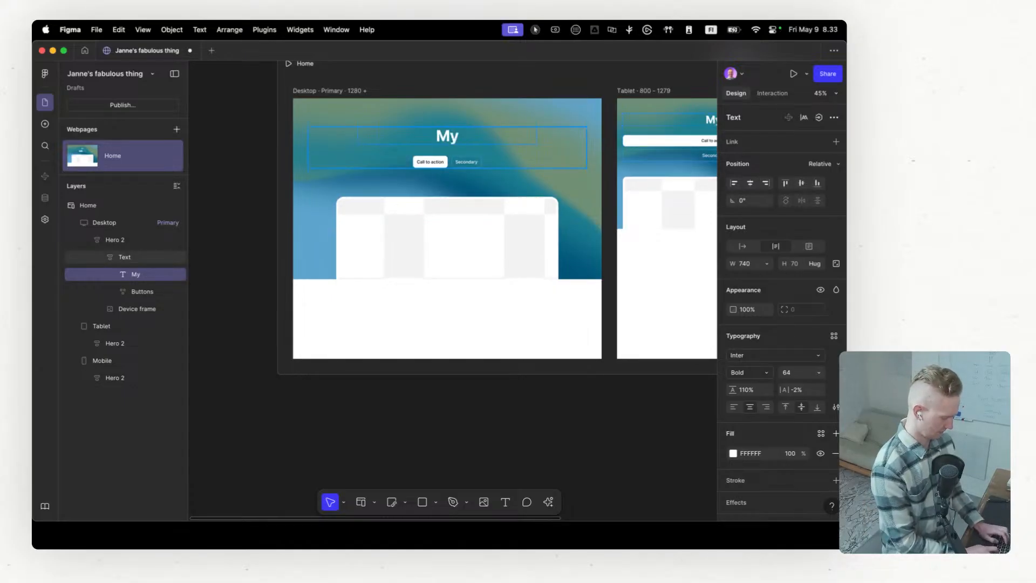
pyautogui.write(' Magical')
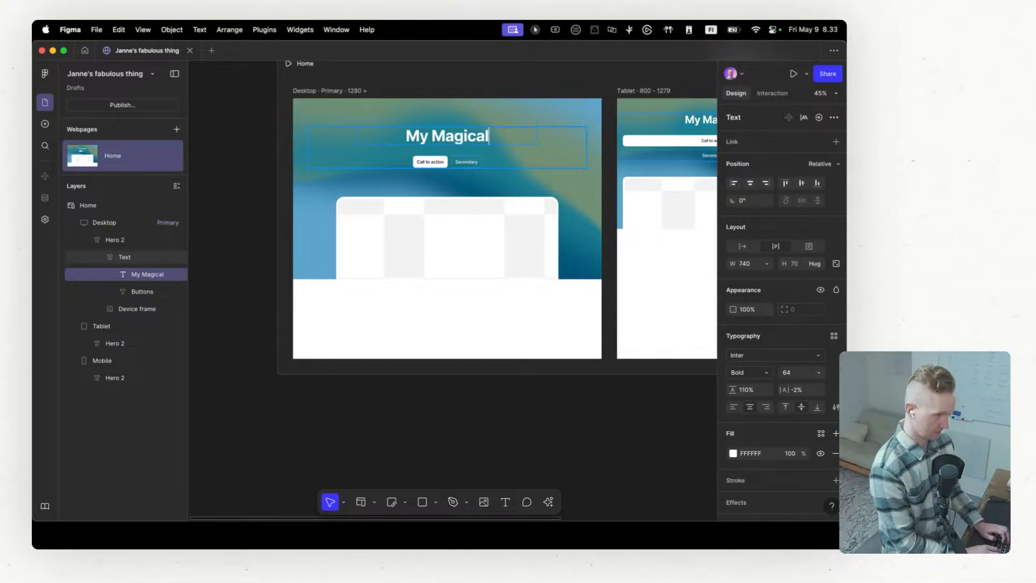
pyautogui.write(' Headline')
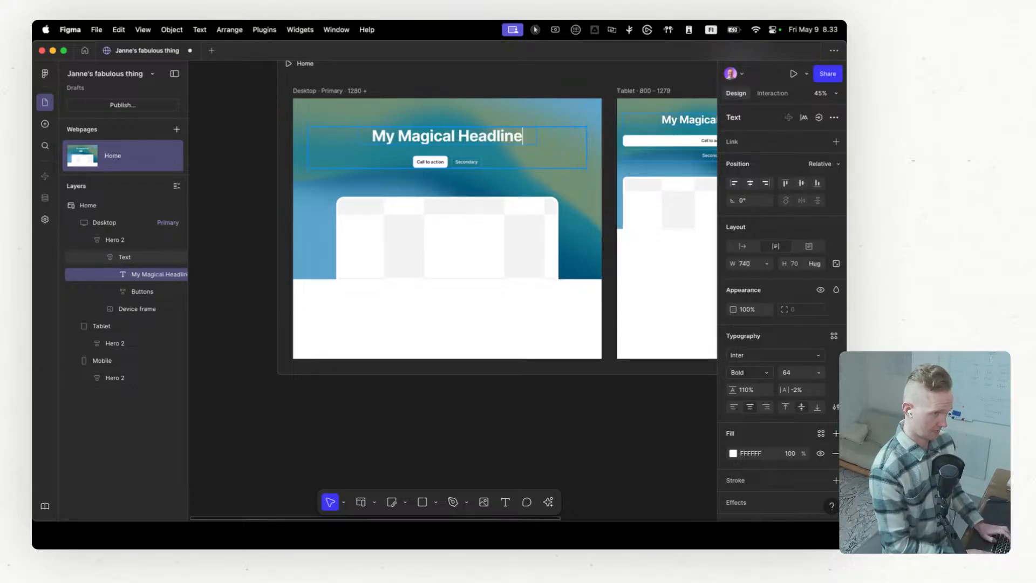
pyautogui.hscroll(5, 464, 164)
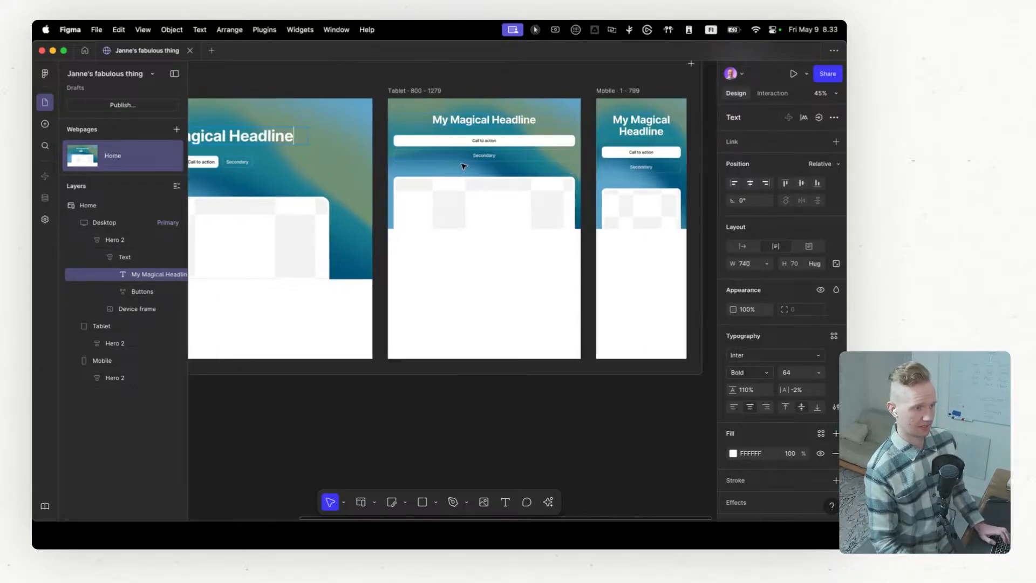
pyautogui.hscroll(2, 505, 157)
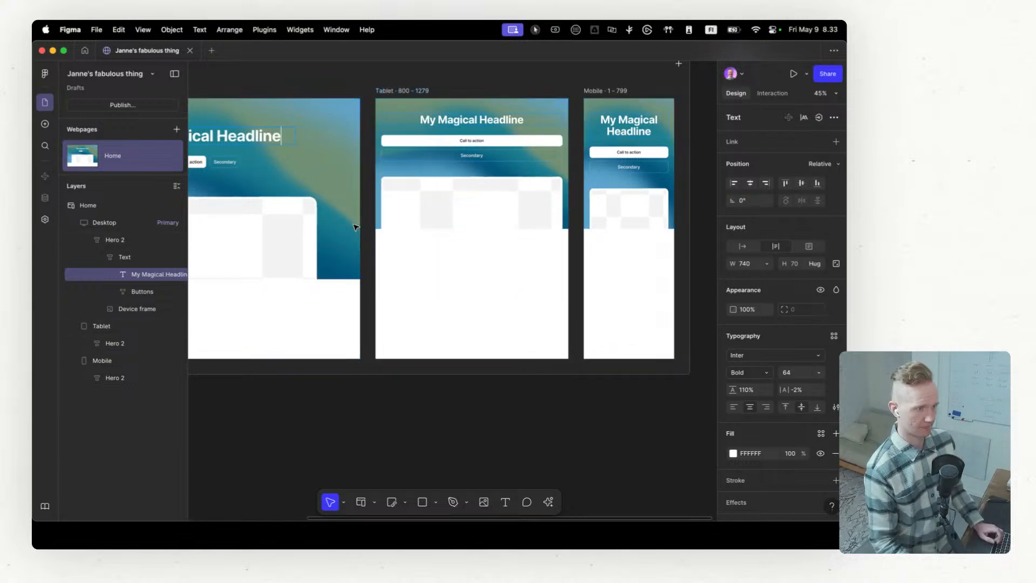
pyautogui.hscroll(-5, 354, 227)
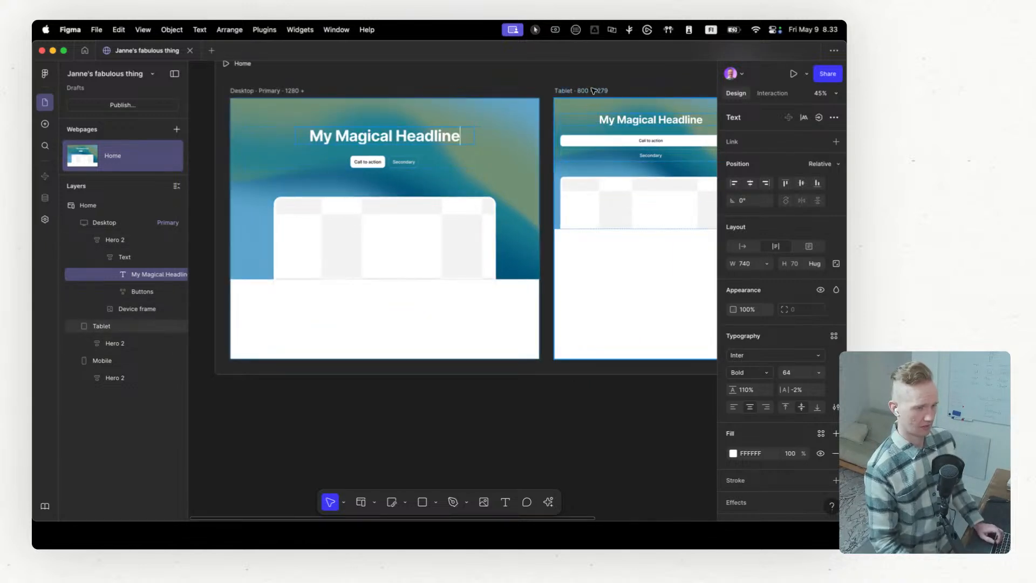
pyautogui.scroll(-1, 354, 222)
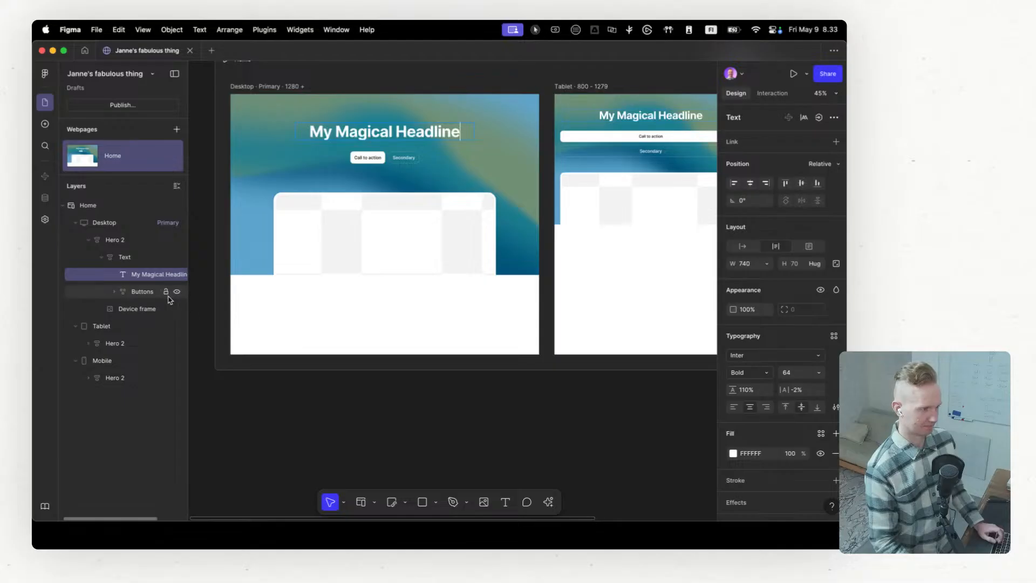
# Step: Expand the Desktop hero's Buttons layer and inspect its Primary and Secondary buttons
pyautogui.click(142, 294)
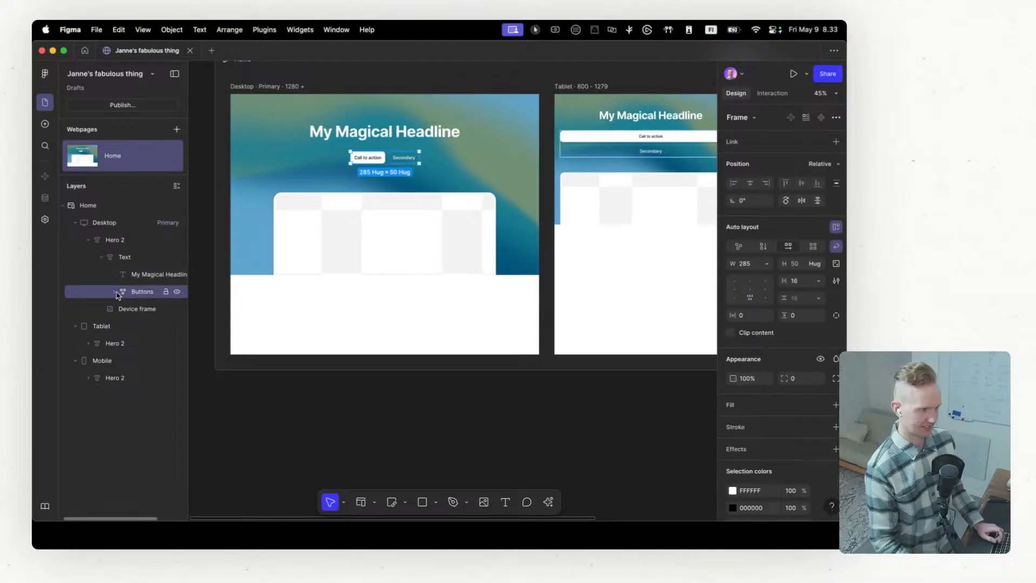
pyautogui.click(115, 292)
pyautogui.click(128, 310)
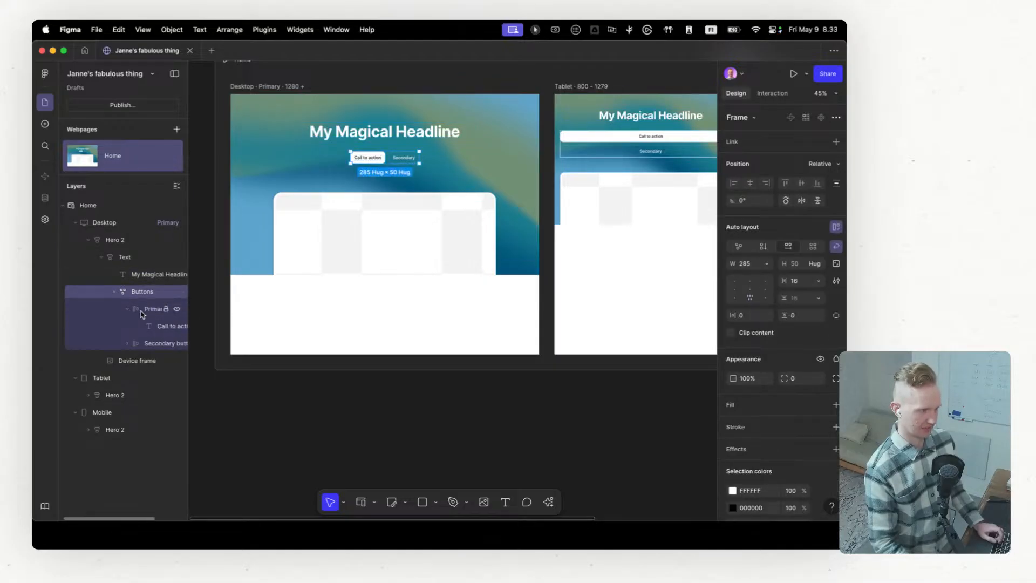
pyautogui.click(142, 311)
pyautogui.click(150, 344)
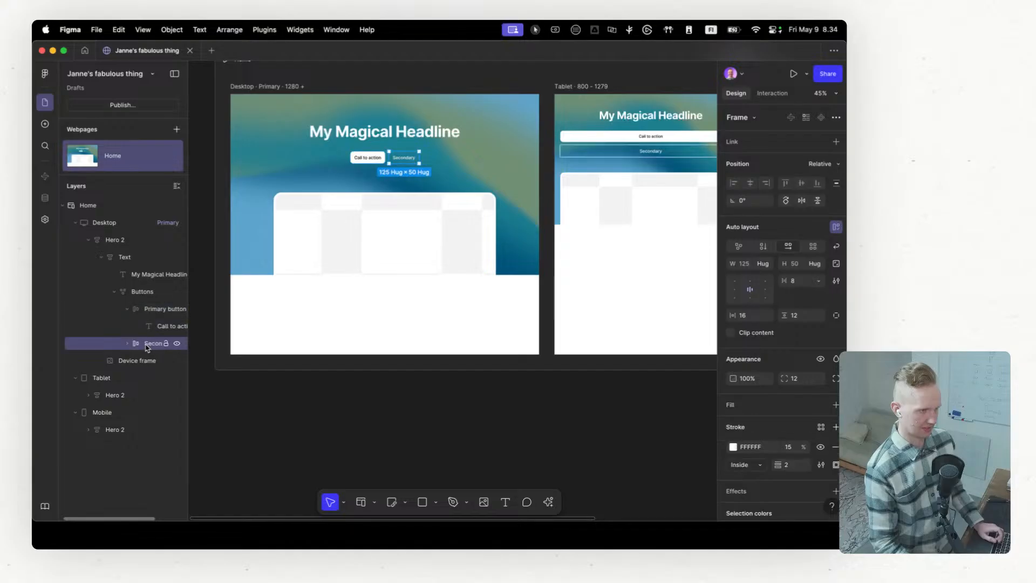
# Step: Add an empty link to the hero's Primary button and view the pages it can point to
pyautogui.click(146, 309)
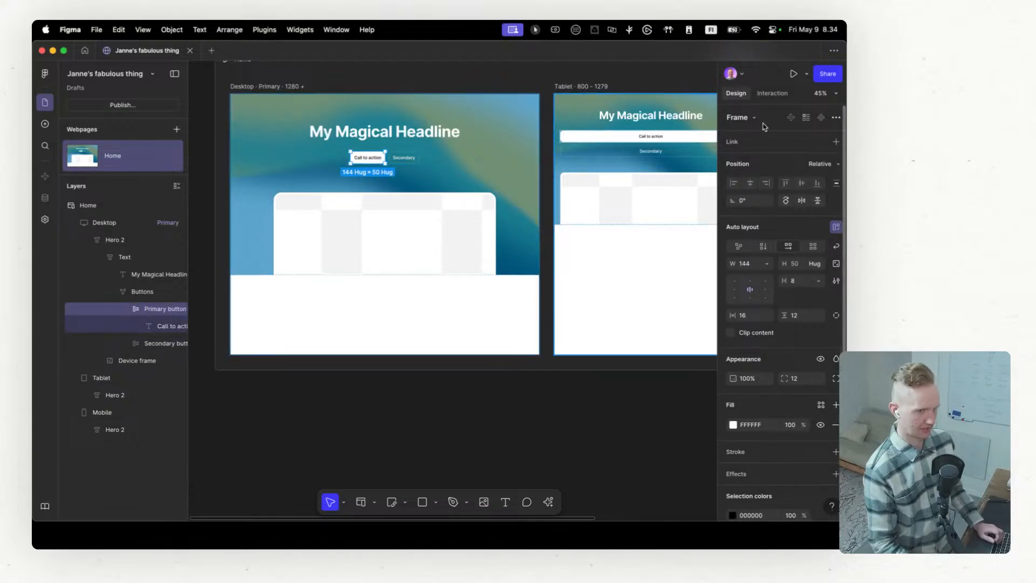
pyautogui.click(837, 142)
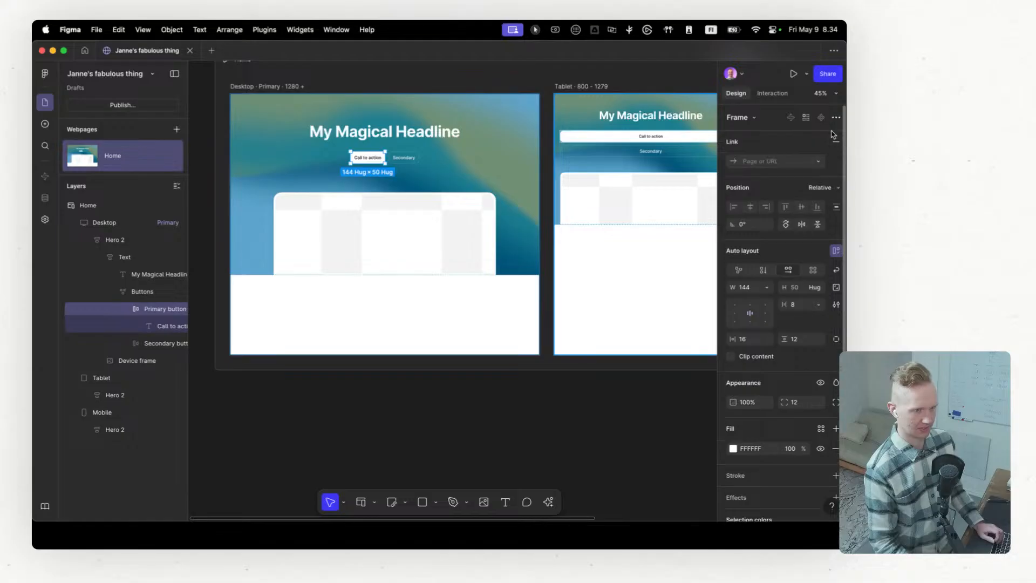
pyautogui.click(821, 162)
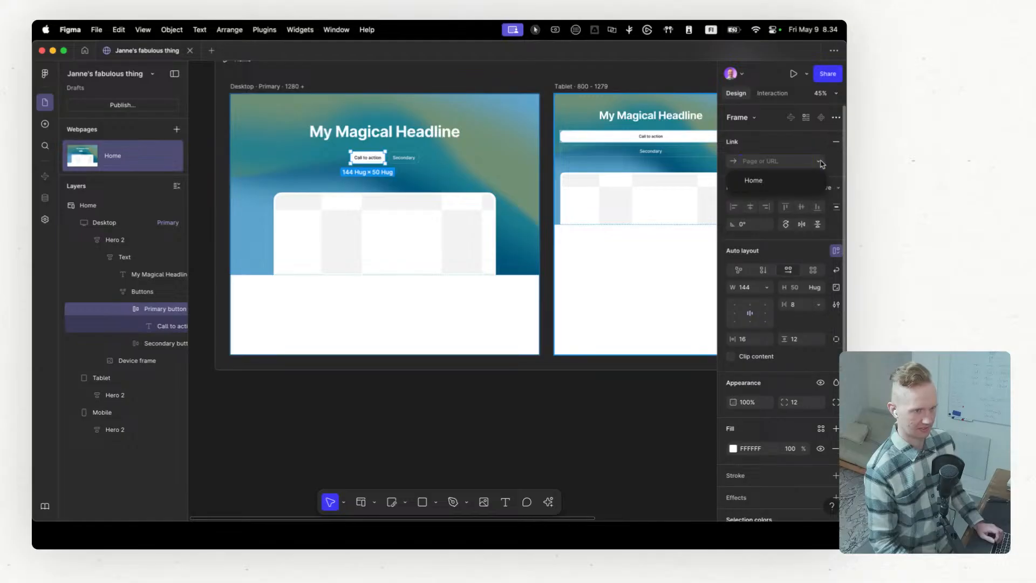
pyautogui.click(735, 165)
pyautogui.click(735, 164)
pyautogui.click(820, 163)
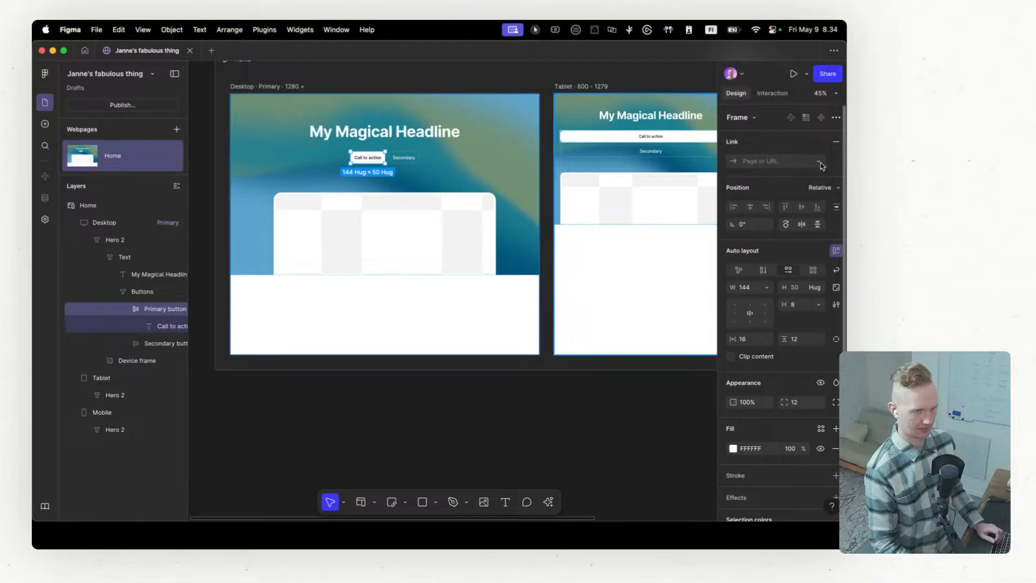
pyautogui.click(818, 163)
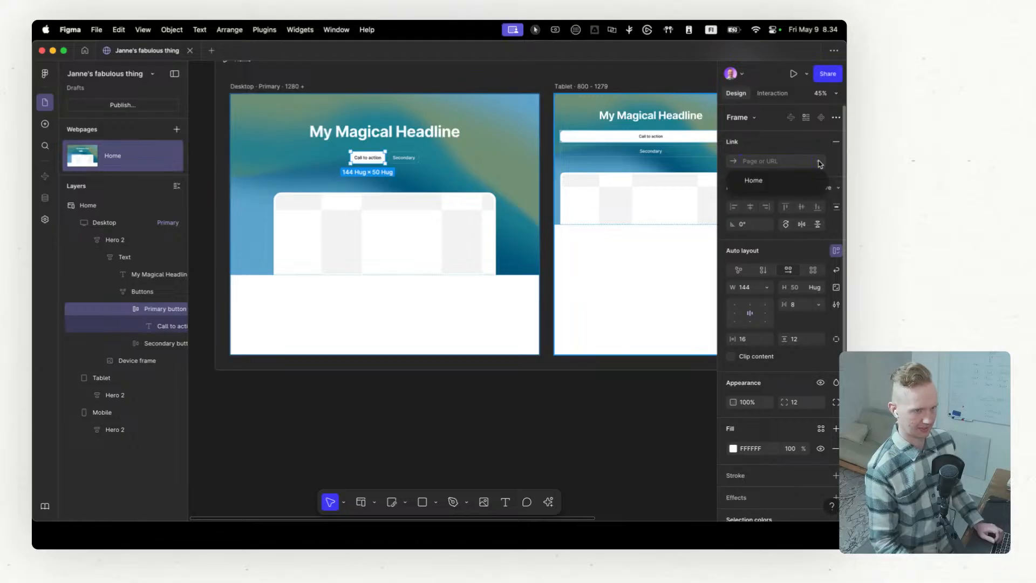
pyautogui.click(820, 164)
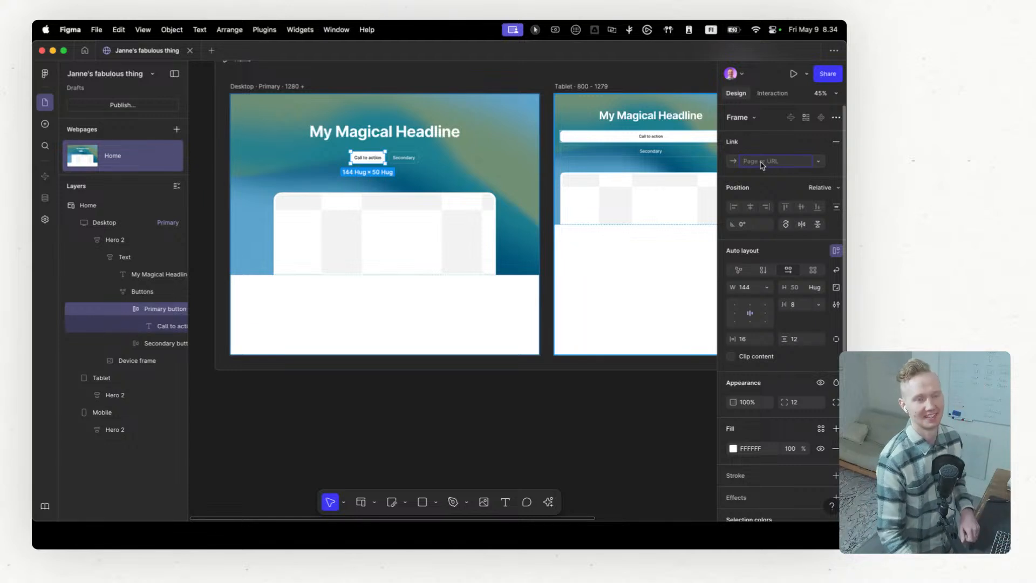
# Step: Expand the Secondary button layer and inspect the hero's Device frame image
pyautogui.click(128, 343)
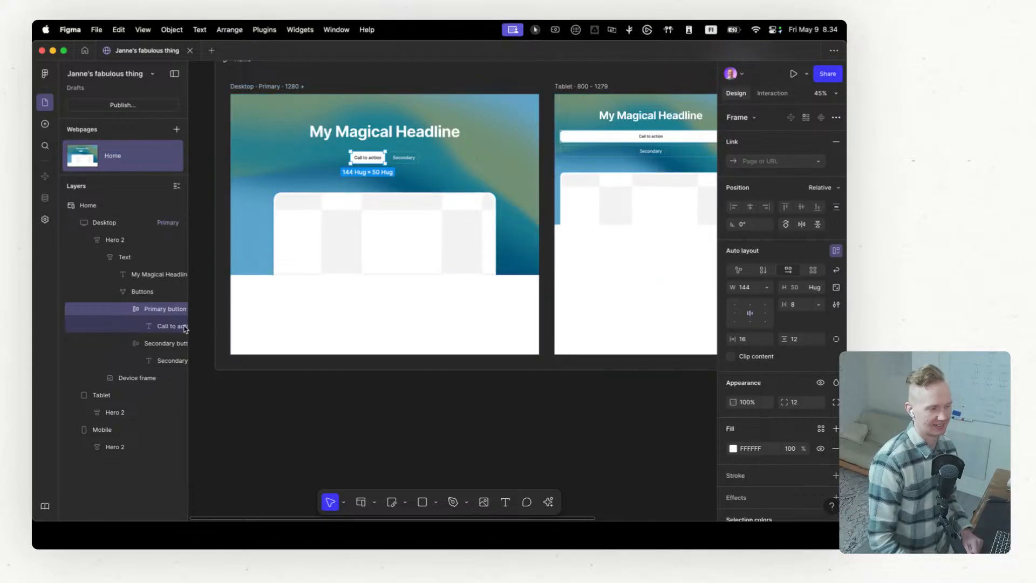
pyautogui.click(134, 380)
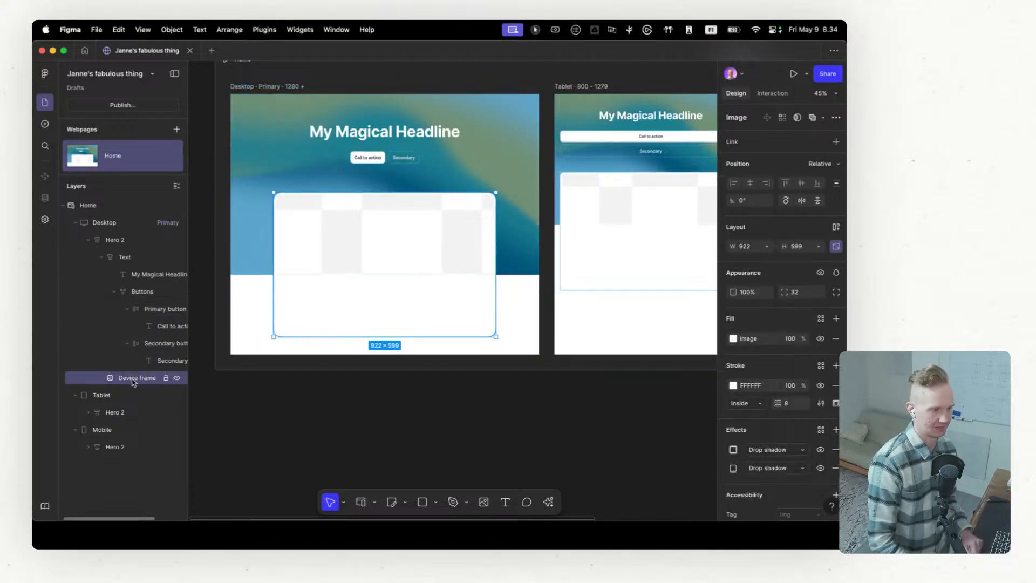
# Step: Insert the Header Floating navigation block above the hero in the Desktop frame
pyautogui.click(43, 126)
pyautogui.moveTo(95, 167)
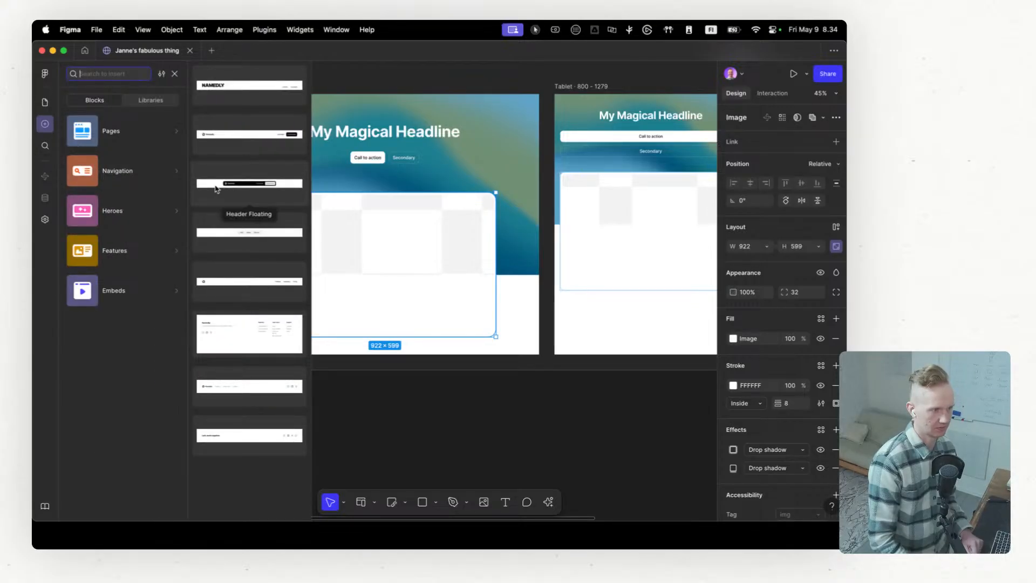
pyautogui.moveTo(217, 188); pyautogui.dragTo(381, 130)
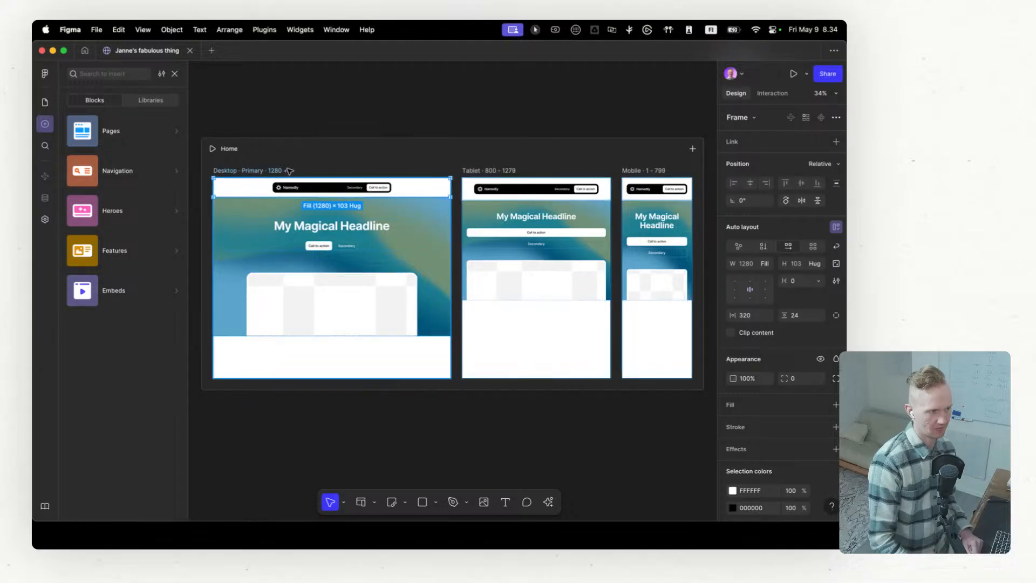
# Step: Insert the Features block with three image cards below the hero in the Desktop frame
pyautogui.click(162, 205)
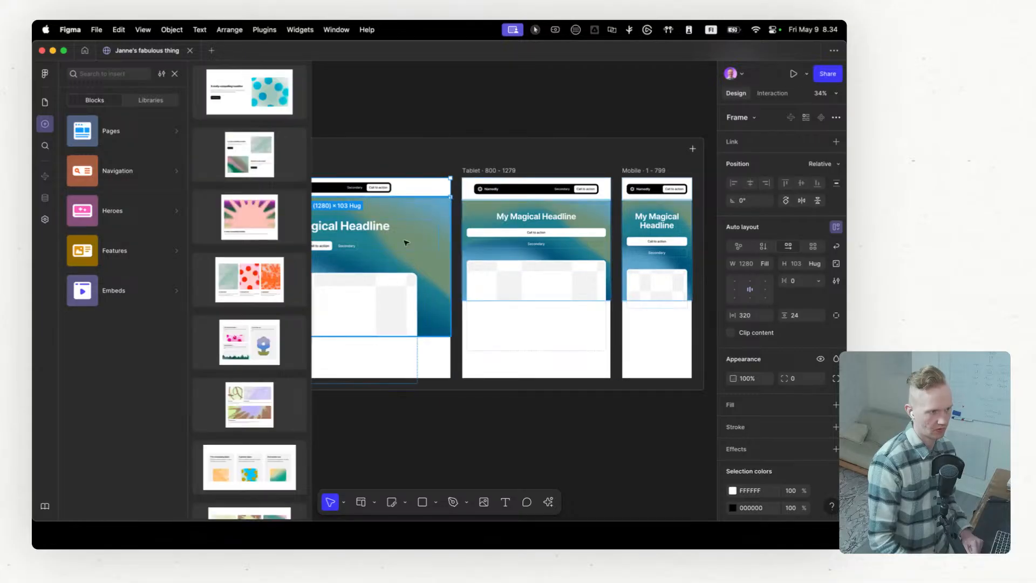
pyautogui.click(140, 186)
pyautogui.click(141, 252)
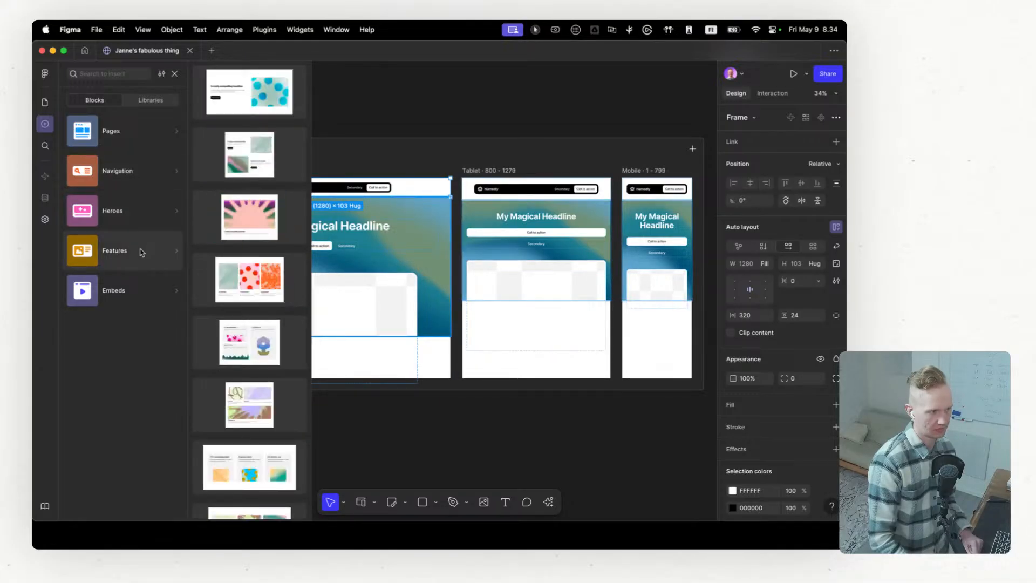
pyautogui.moveTo(248, 287); pyautogui.dragTo(369, 366)
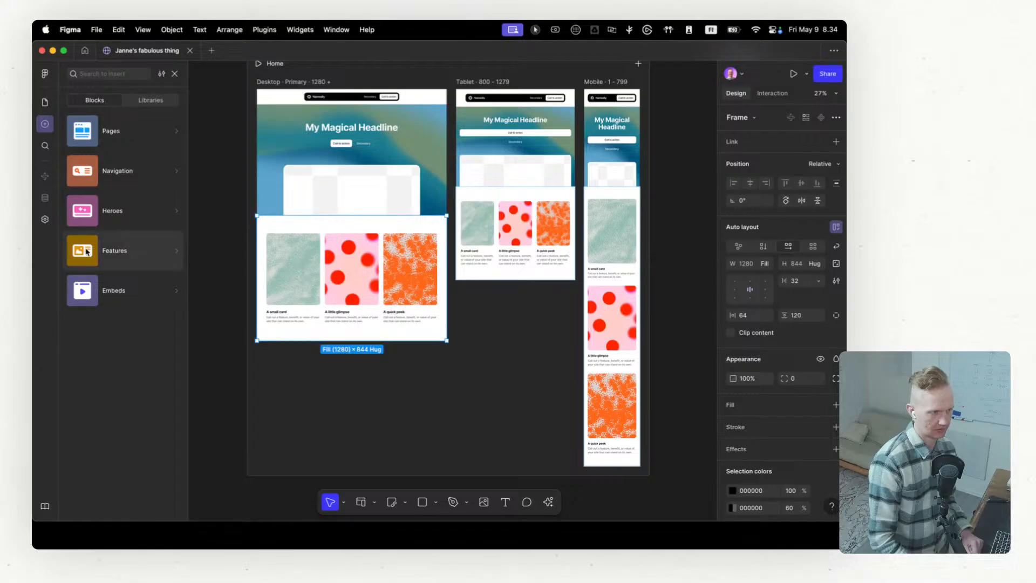
# Step: Insert the three-plan pricing block ($2, $5 and $10) from Features below the image cards in the Desktop frame
pyautogui.moveTo(129, 251)
pyautogui.scroll(-1, 267, 339)
pyautogui.scroll(-4, 266, 339)
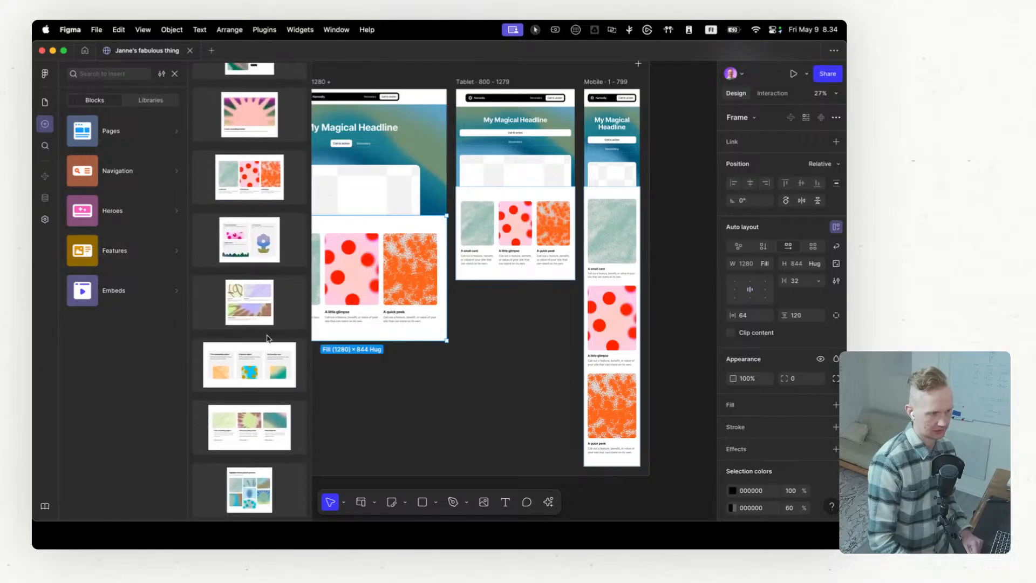
pyautogui.scroll(-1, 250, 319)
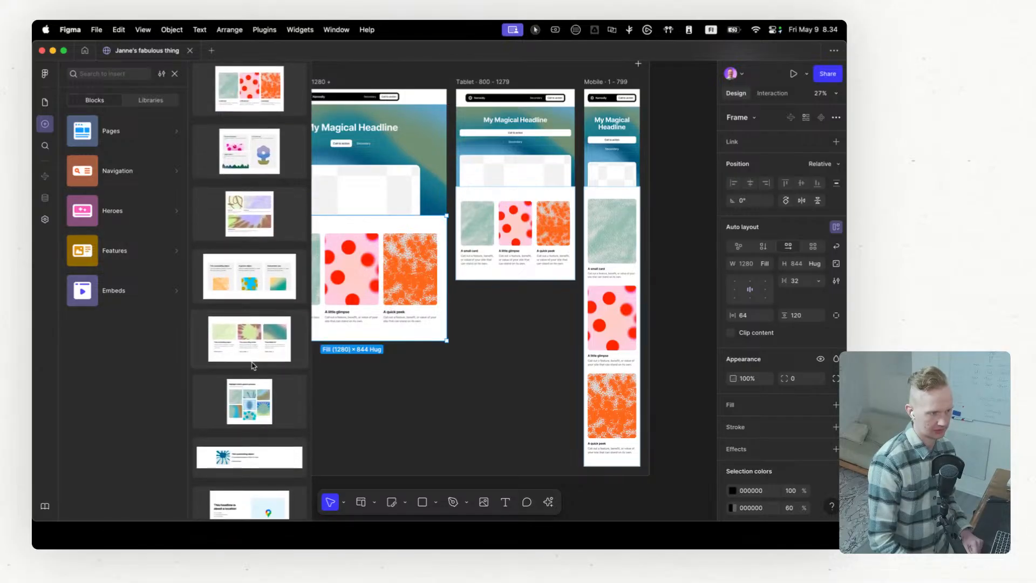
pyautogui.scroll(-5, 246, 348)
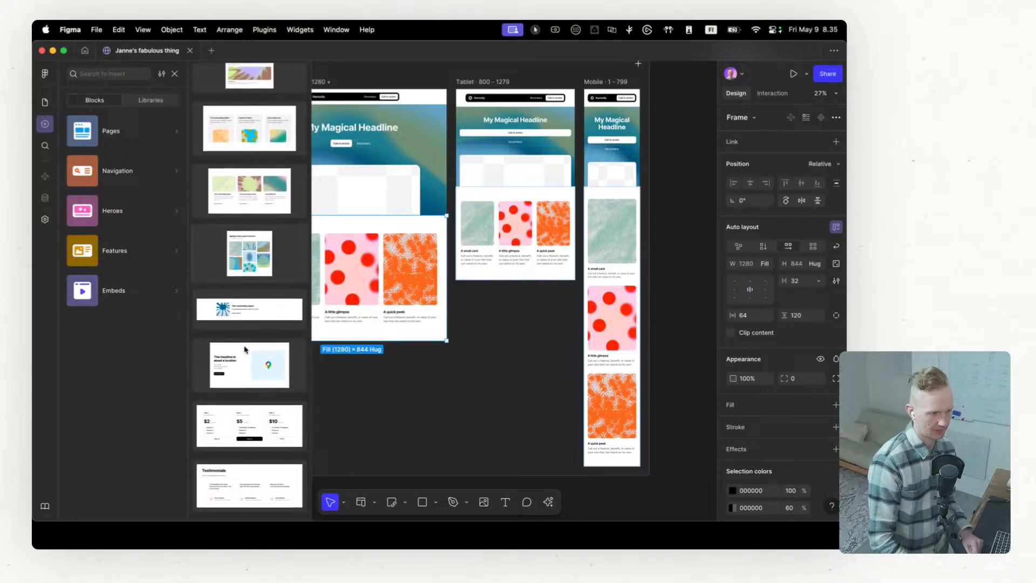
pyautogui.click(333, 366)
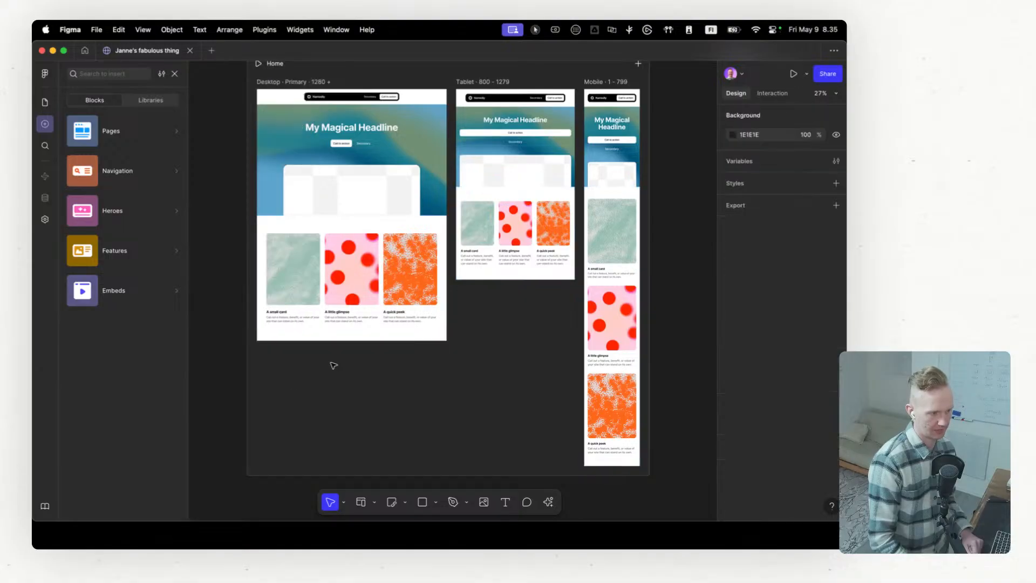
pyautogui.moveTo(354, 342); pyautogui.dragTo(353, 344)
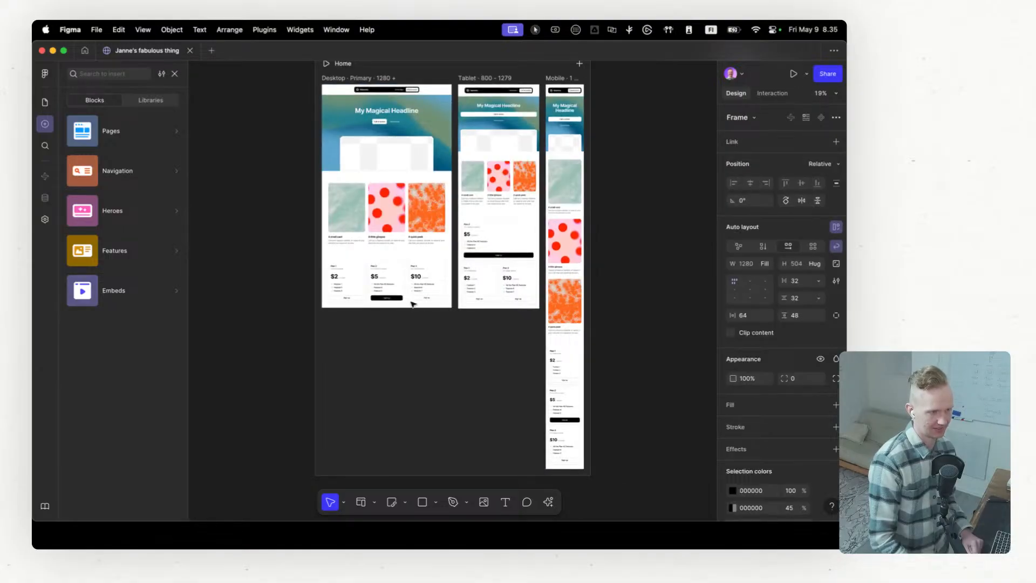
# Step: Inspect the pricing plans up close and look at the blocks offered in the Embeds category
pyautogui.scroll(3, 413, 304)
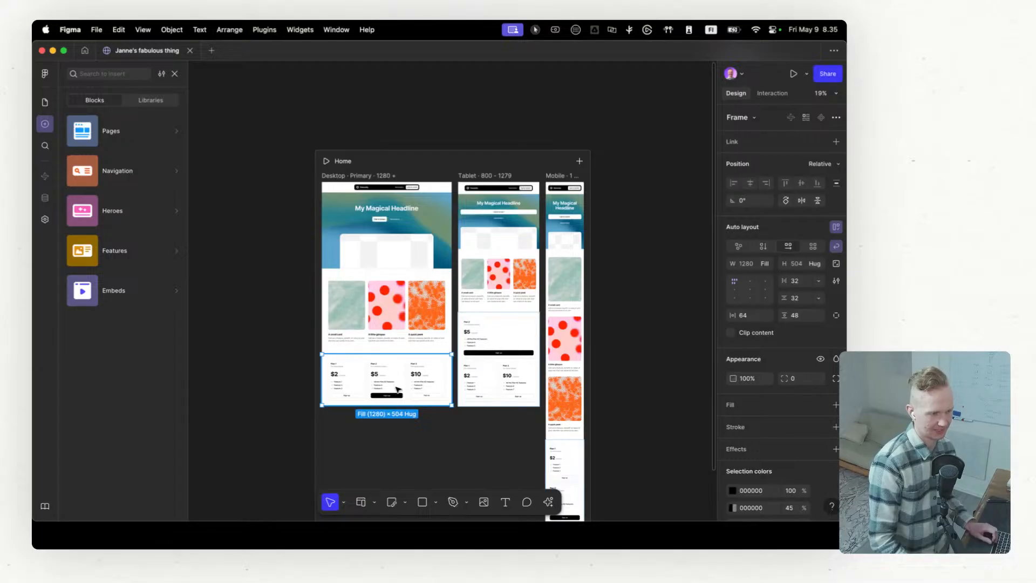
pyautogui.scroll(5, 396, 389)
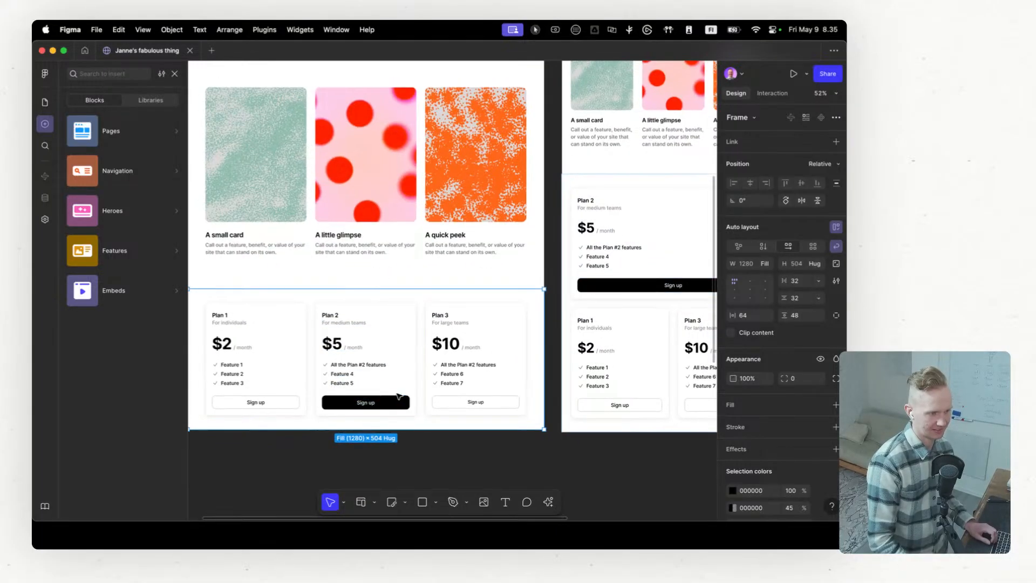
pyautogui.scroll(-2, 398, 396)
pyautogui.click(108, 289)
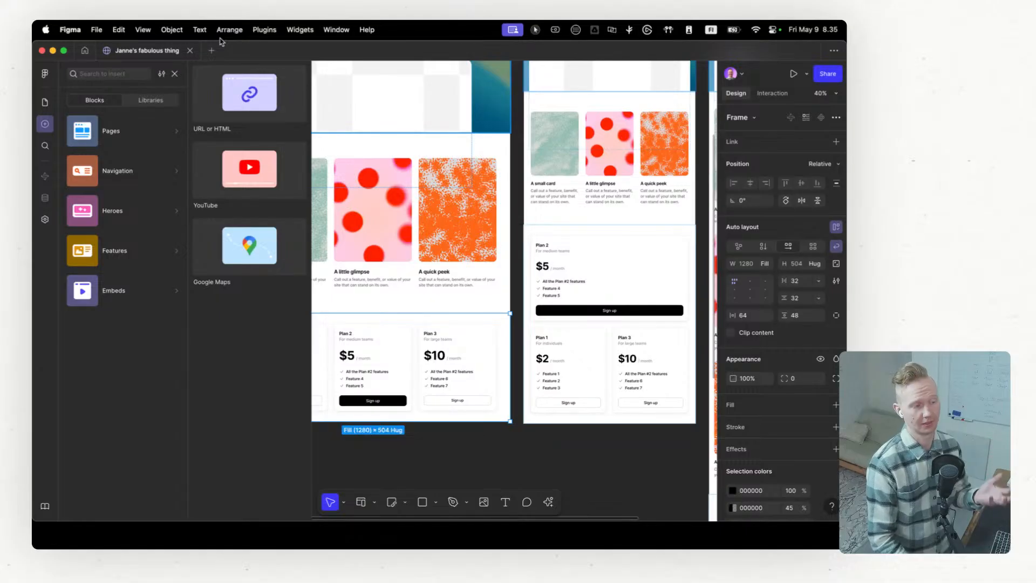
# Step: Insert the Features block with two side-by-side subheader text columns below the pricing plans in the Desktop frame
pyautogui.click(144, 249)
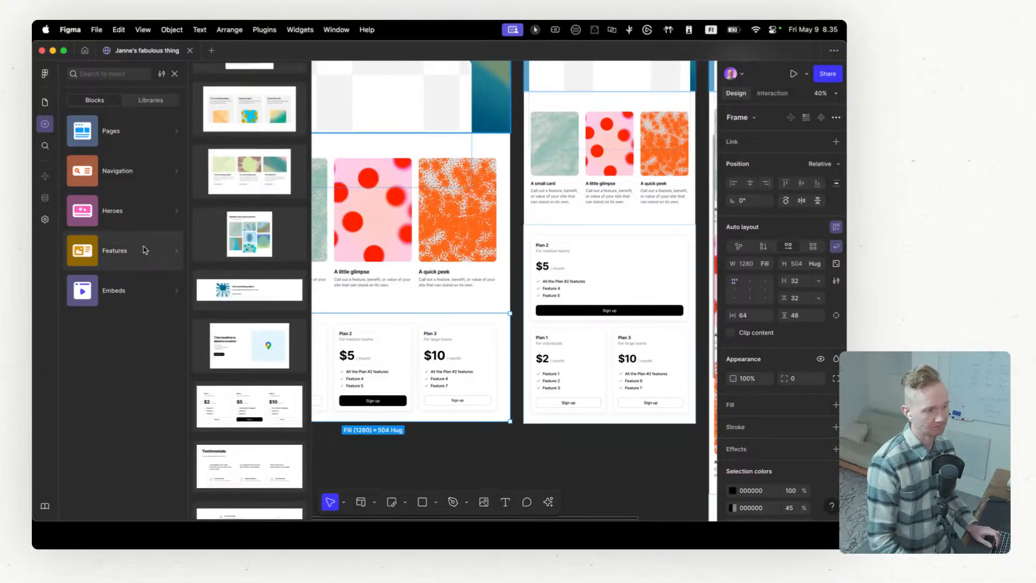
pyautogui.scroll(-10, 253, 378)
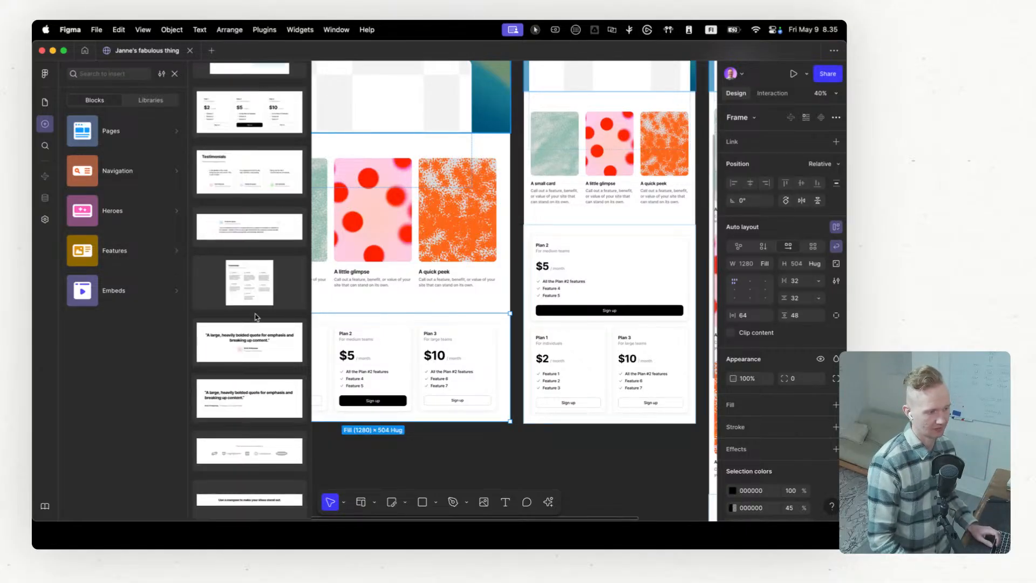
pyautogui.scroll(-8, 256, 318)
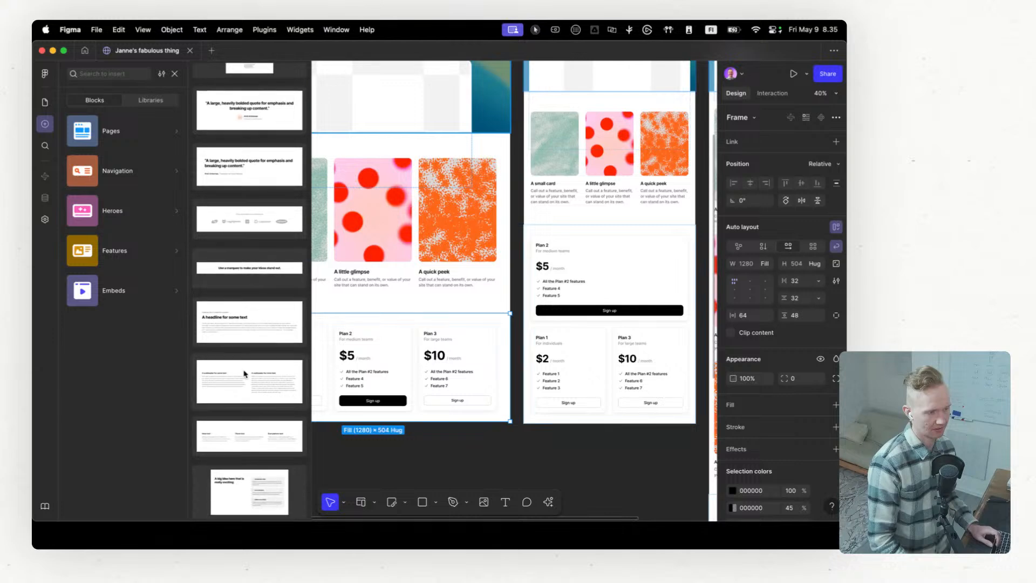
pyautogui.moveTo(247, 371); pyautogui.dragTo(405, 398)
pyautogui.hotkey('shift', '1')
pyautogui.scroll(4, 496, 318)
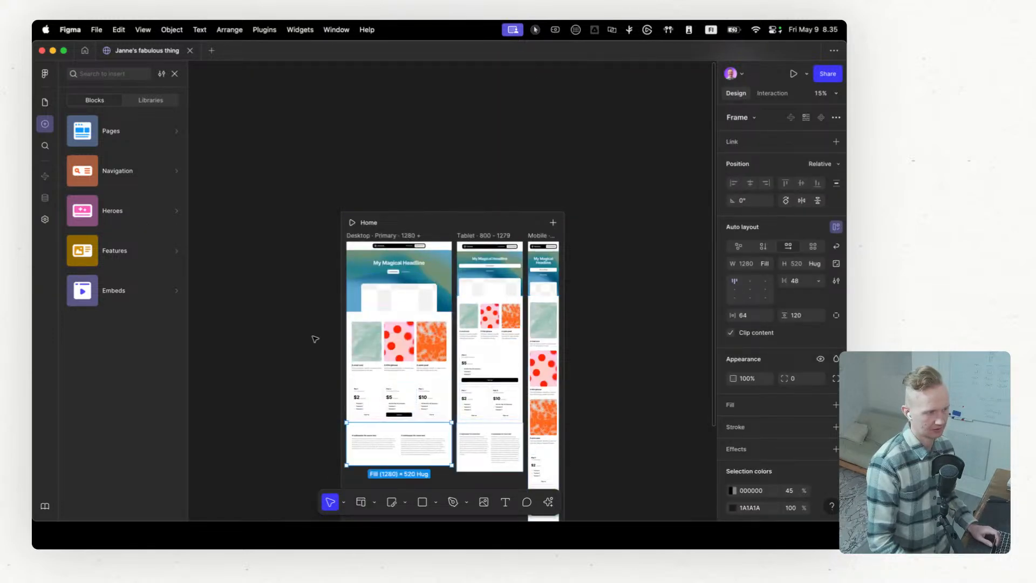
pyautogui.moveTo(124, 126)
pyautogui.moveTo(129, 169)
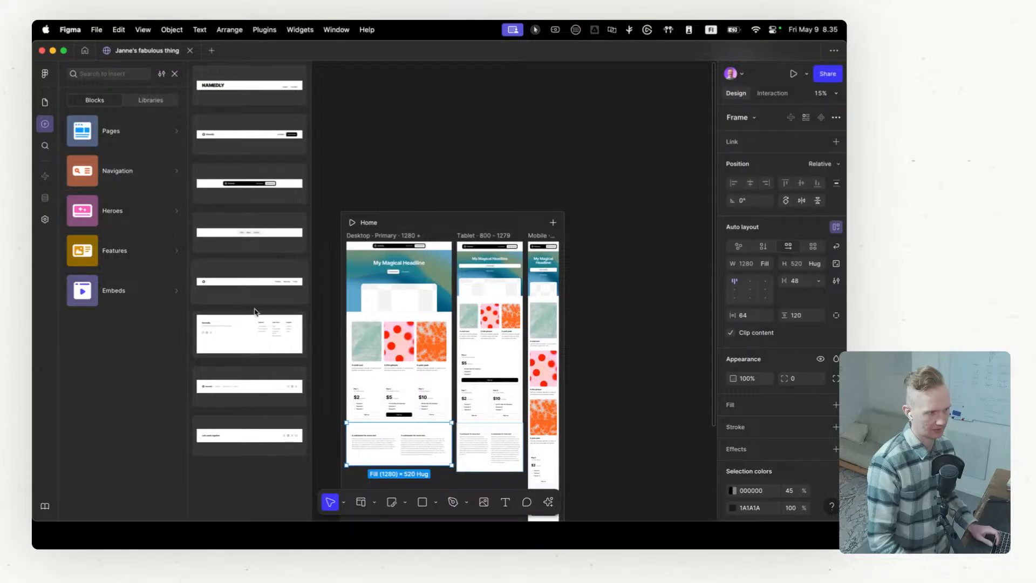
pyautogui.moveTo(257, 338); pyautogui.dragTo(411, 468)
pyautogui.scroll(-4, 414, 467)
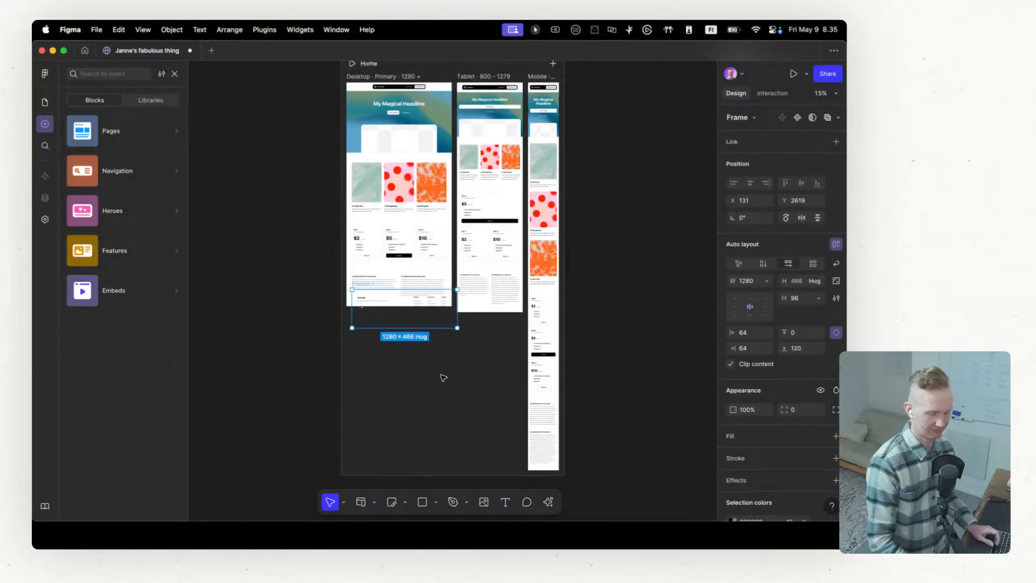
pyautogui.scroll(5, 399, 302)
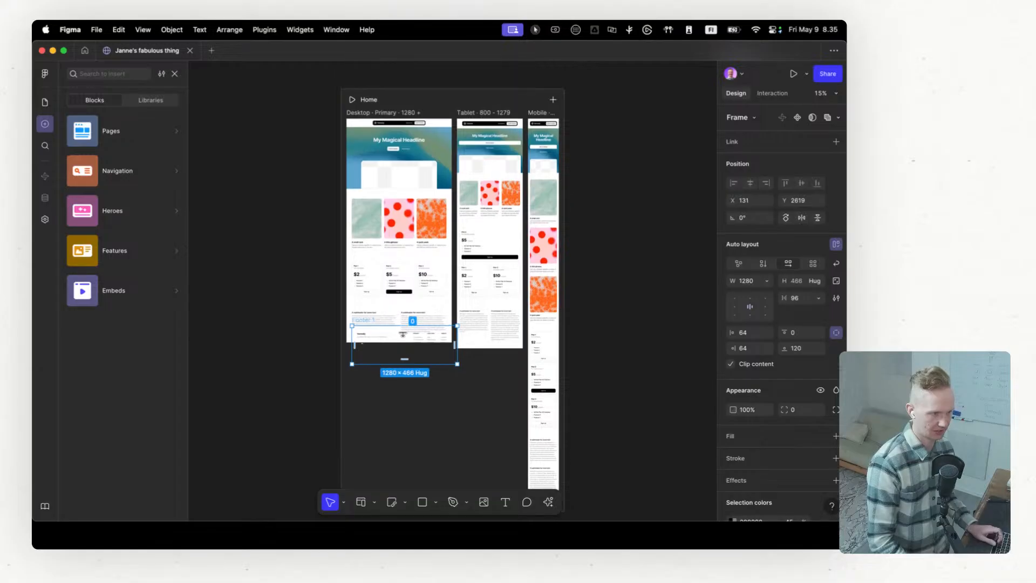
pyautogui.scroll(1, 392, 341)
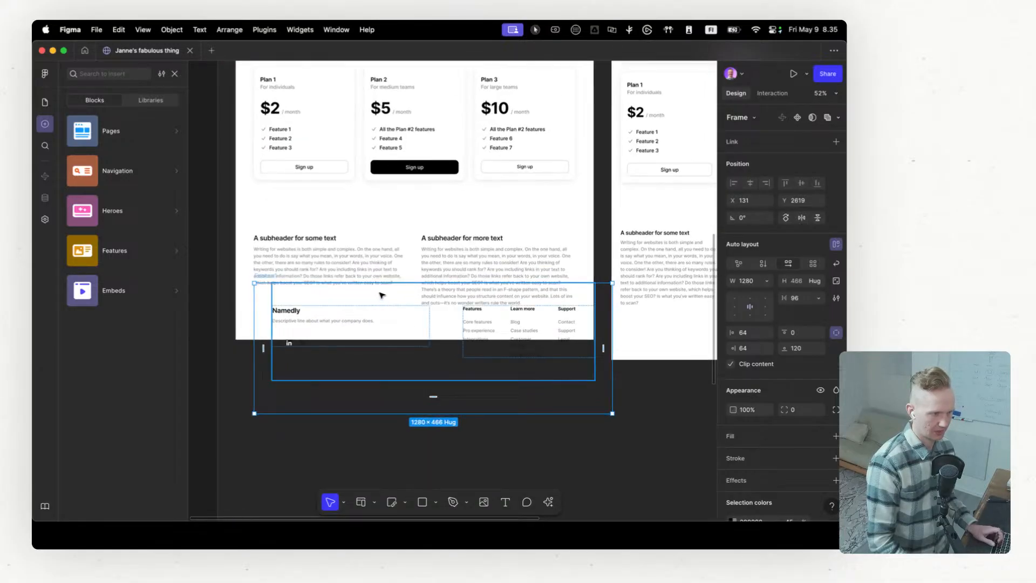
pyautogui.moveTo(381, 295); pyautogui.dragTo(371, 335)
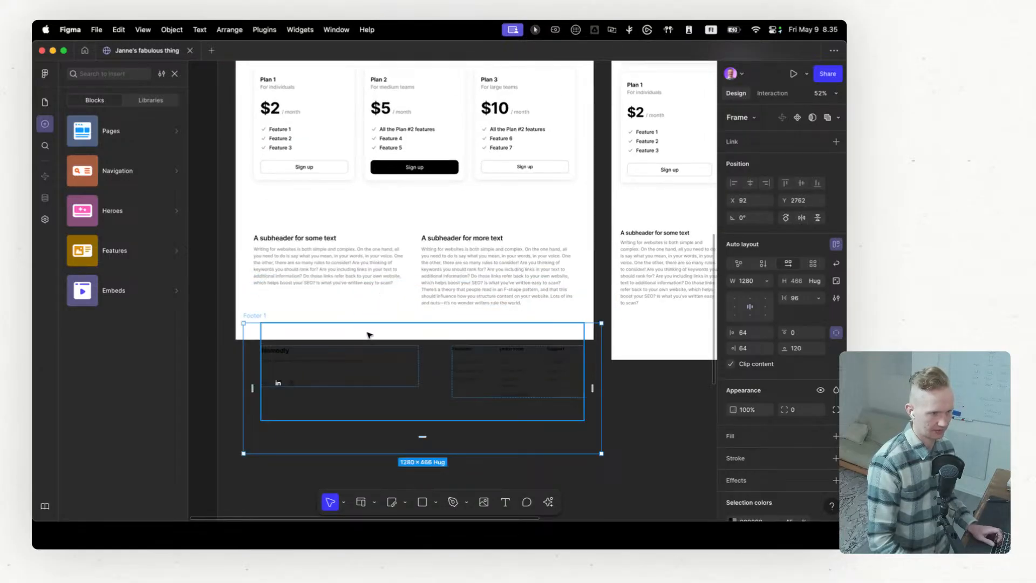
pyautogui.press('Delete')
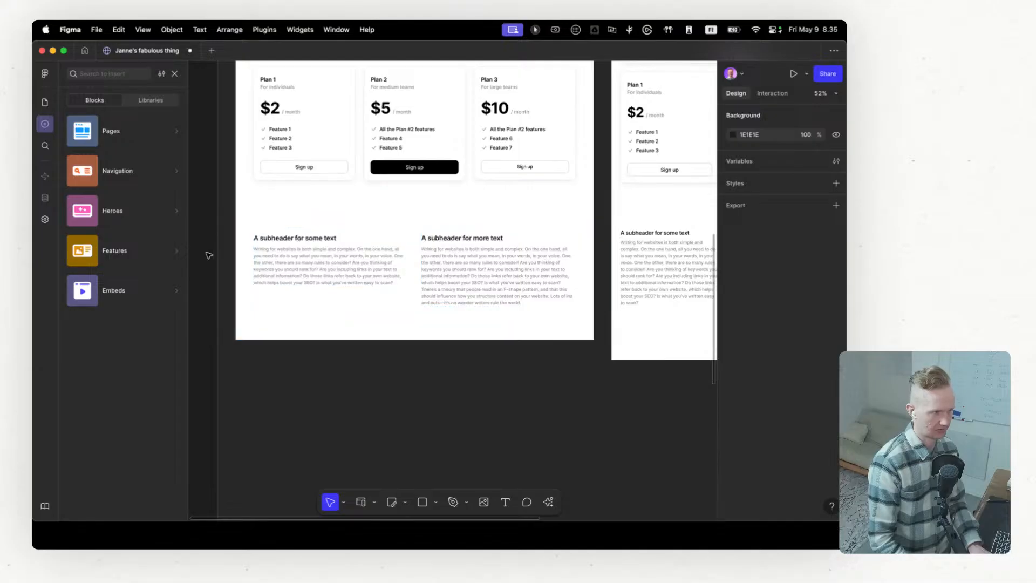
# Step: Insert the Navigation footer block with company description and three link columns below the text columns in the Desktop frame
pyautogui.moveTo(110, 167)
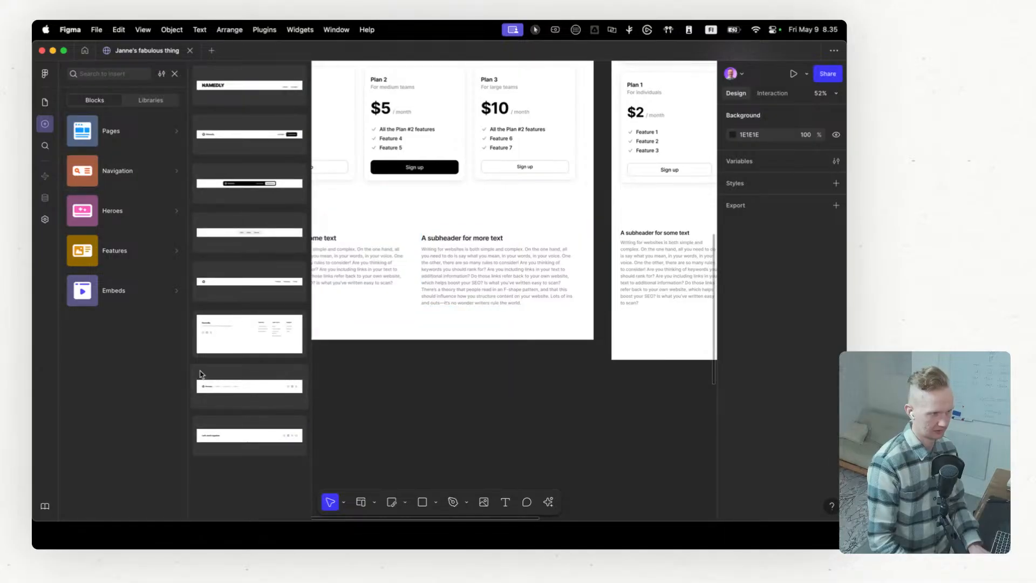
pyautogui.moveTo(227, 336); pyautogui.dragTo(387, 305)
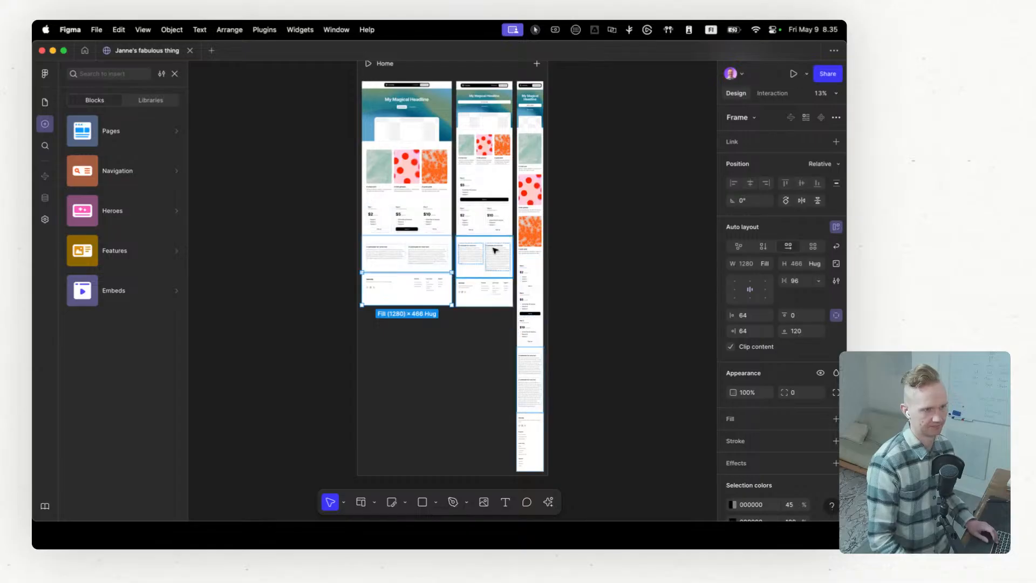
# Step: Select the header in the Desktop frame and show the page's layer structure in place of the block library
pyautogui.scroll(4, 494, 250)
pyautogui.scroll(6, 465, 297)
pyautogui.scroll(2, 270, 193)
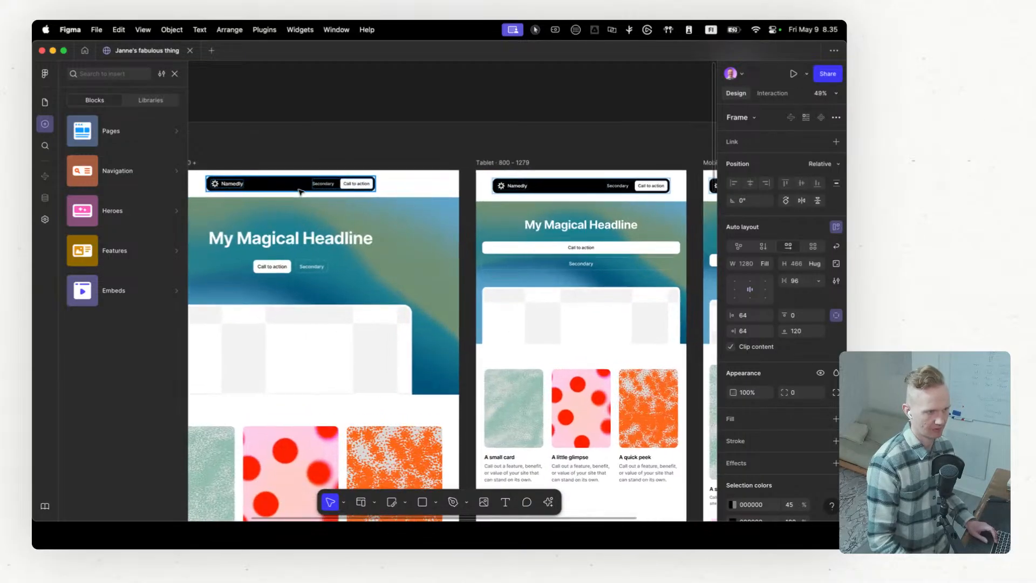
pyautogui.click(432, 181)
pyautogui.hscroll(-3, 437, 186)
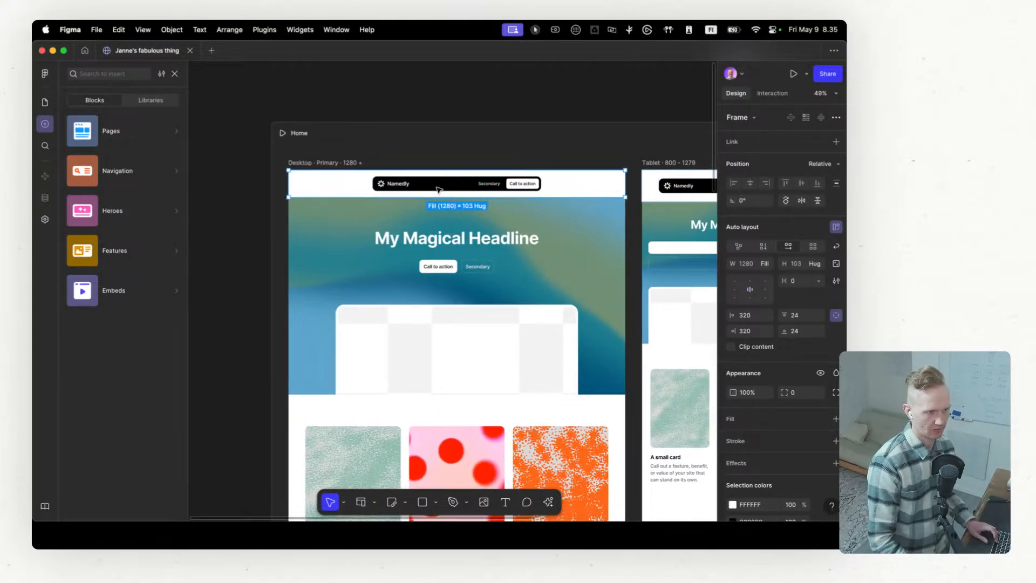
pyautogui.click(177, 173)
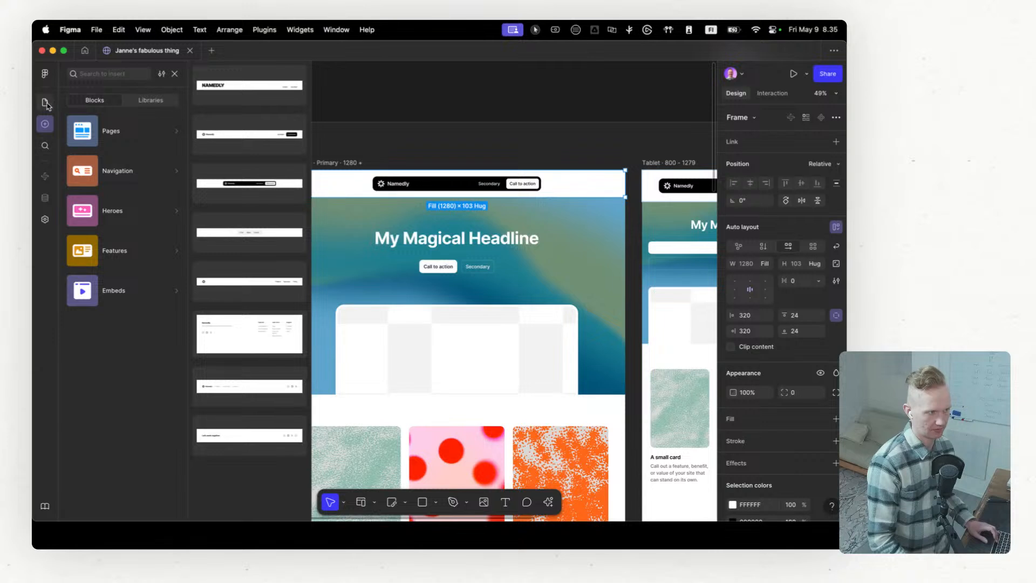
pyautogui.click(176, 73)
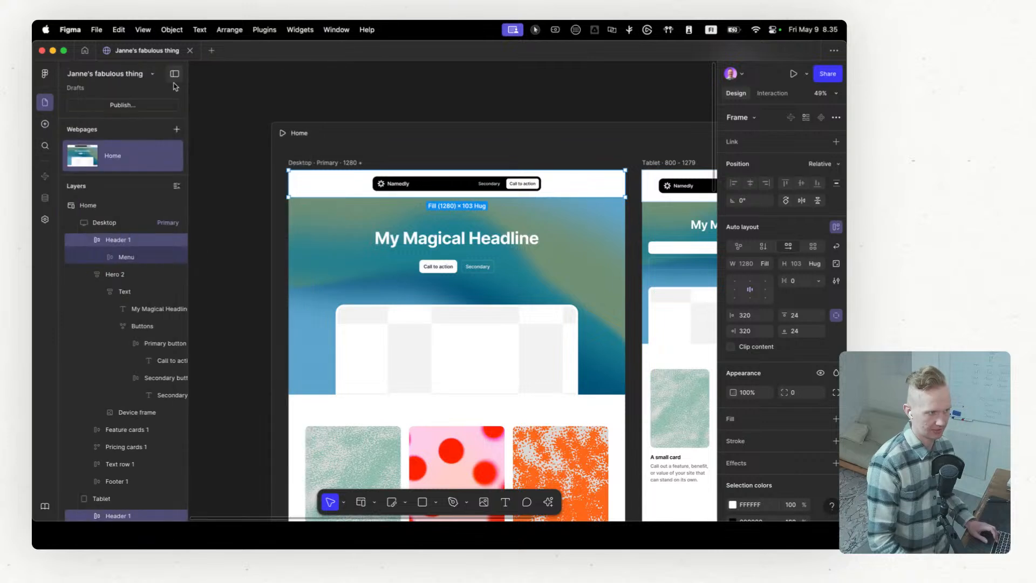
# Step: Expand the Desktop header's Menu and Company layers and inspect the company name text and the logo image
pyautogui.click(100, 258)
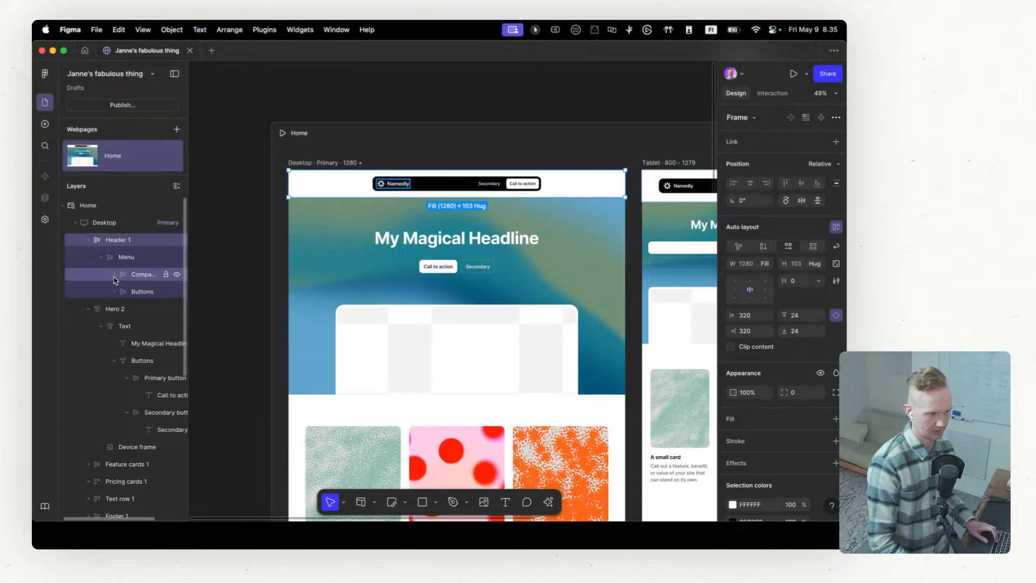
pyautogui.click(114, 275)
pyautogui.click(143, 311)
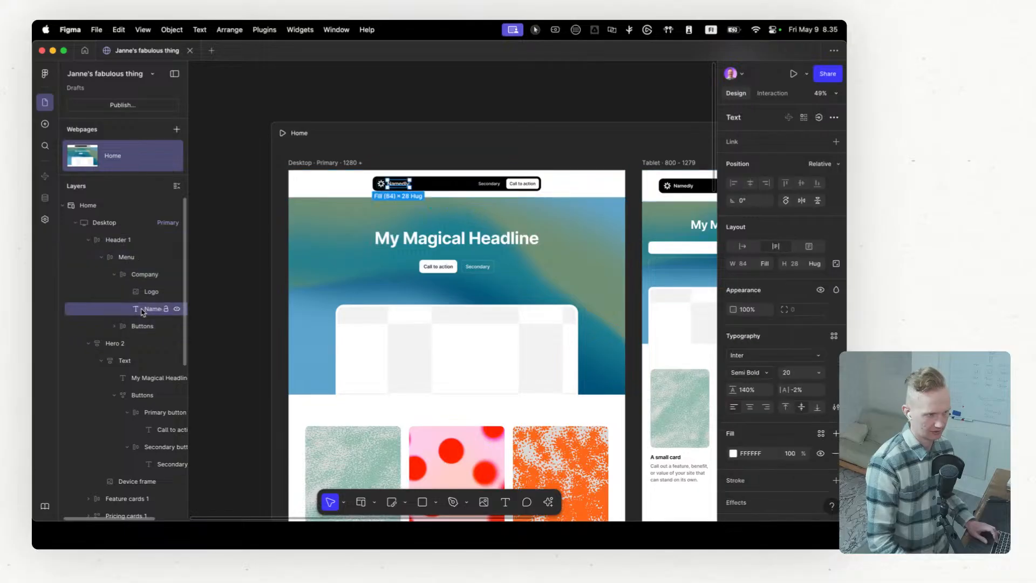
pyautogui.click(144, 292)
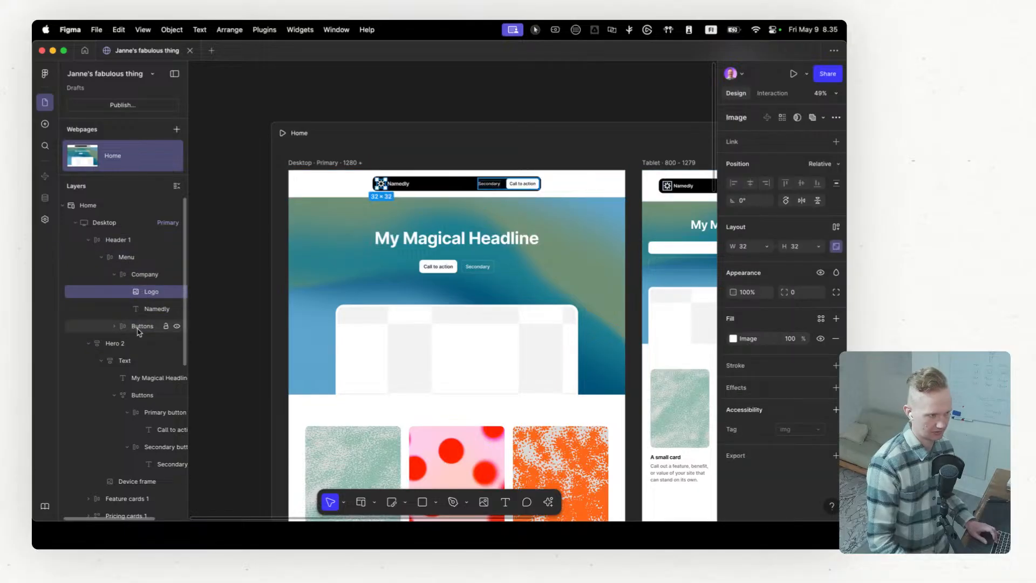
# Step: Expand the Desktop header's Buttons layer and duplicate its Secondary link twice
pyautogui.click(115, 326)
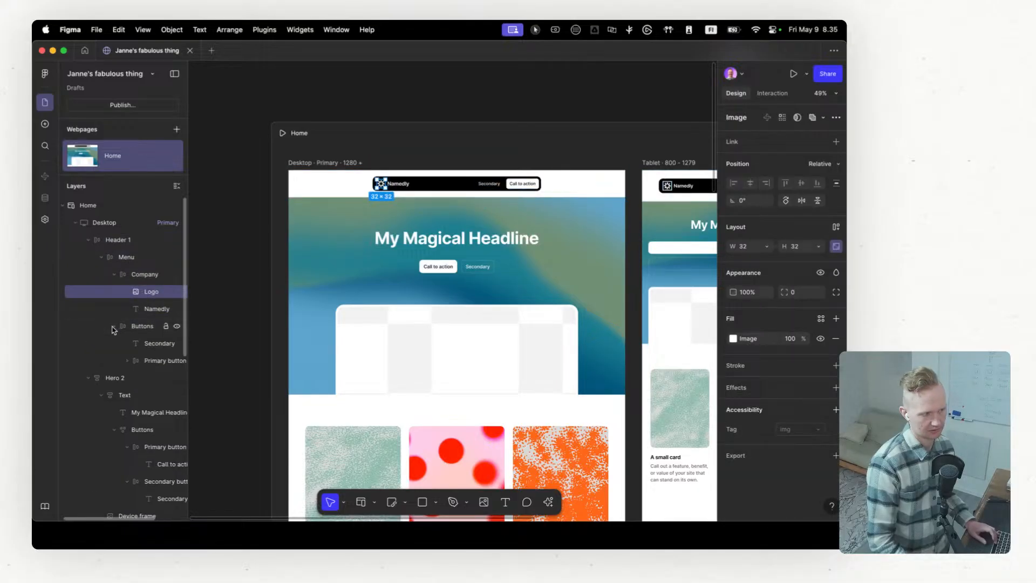
pyautogui.click(148, 346)
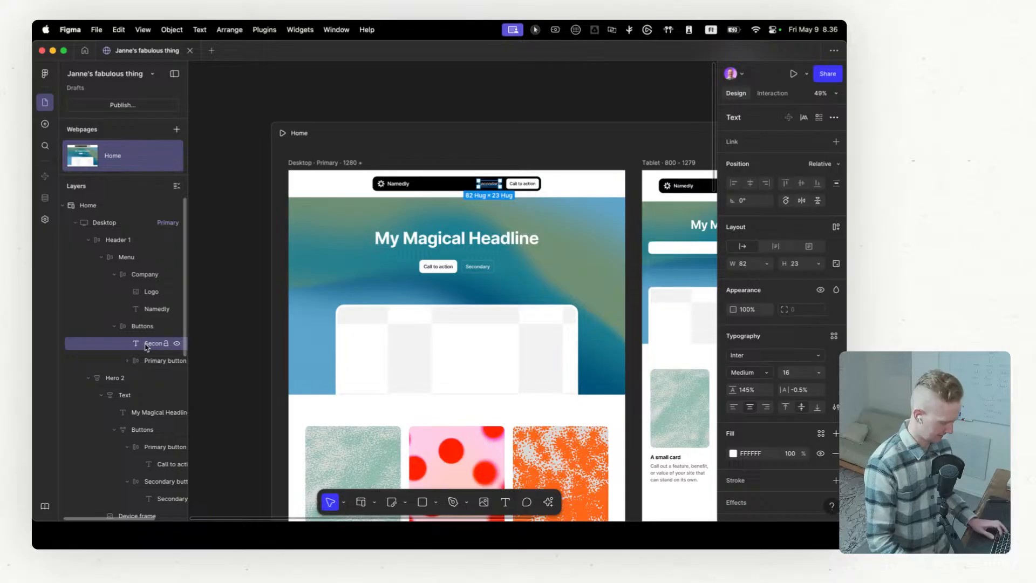
pyautogui.press('super+d')
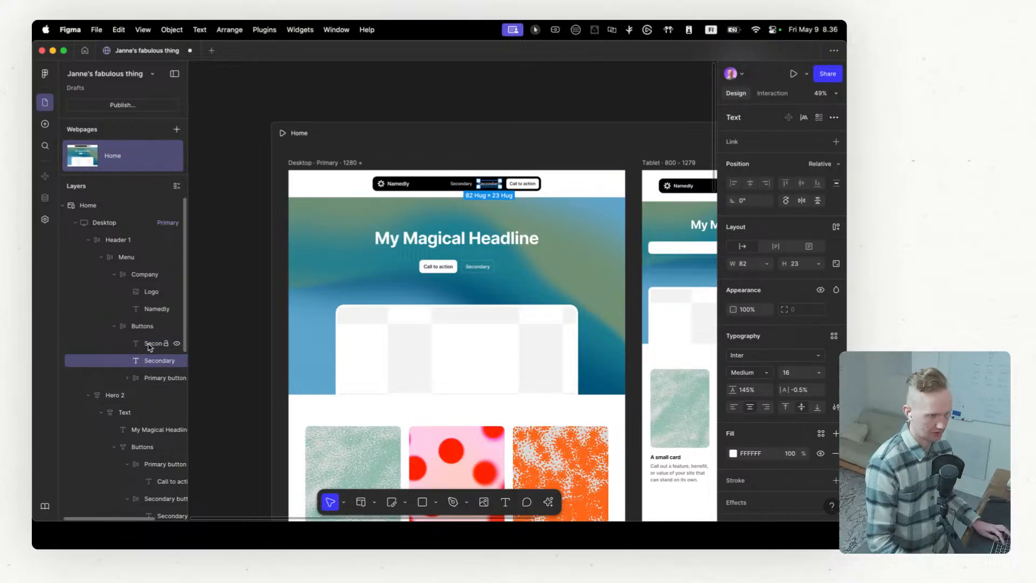
pyautogui.press('super+d')
# Step: Examine up close how the Mobile and Tablet header menus handle the duplicated Secondary links
pyautogui.hscroll(5, 595, 216)
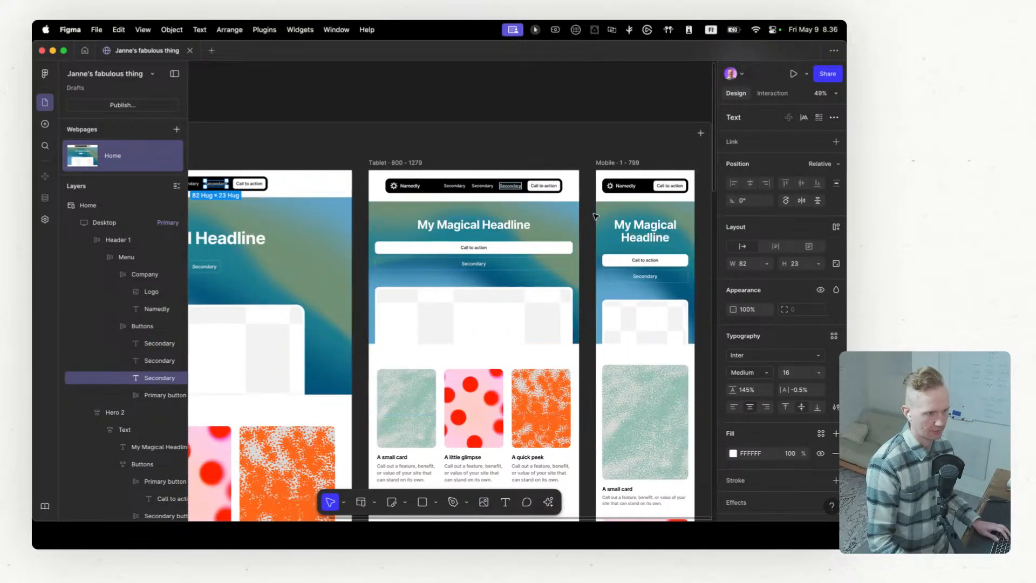
pyautogui.hscroll(3, 596, 216)
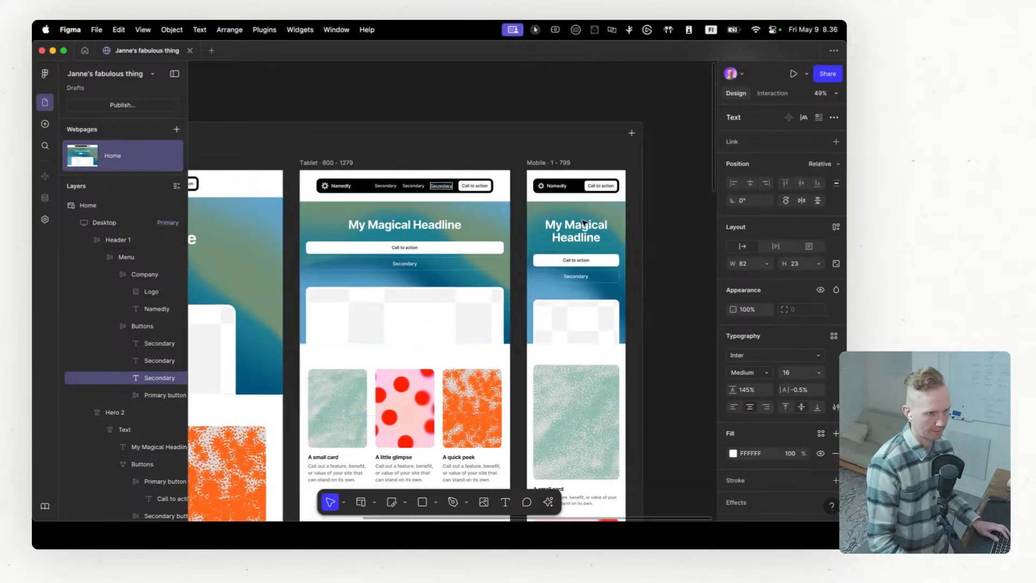
pyautogui.click(573, 190)
pyautogui.scroll(10, 572, 189)
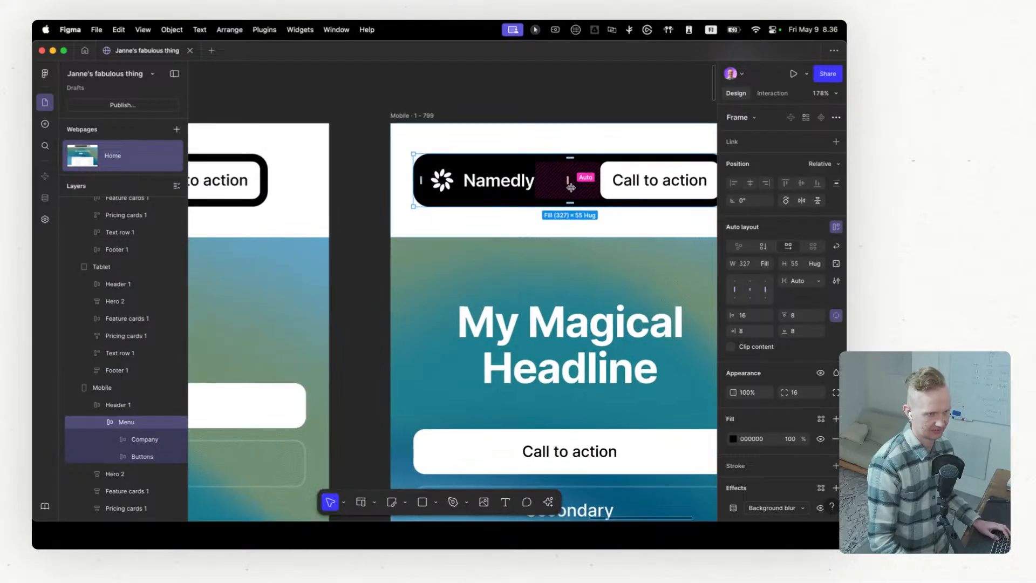
pyautogui.scroll(-3, 571, 187)
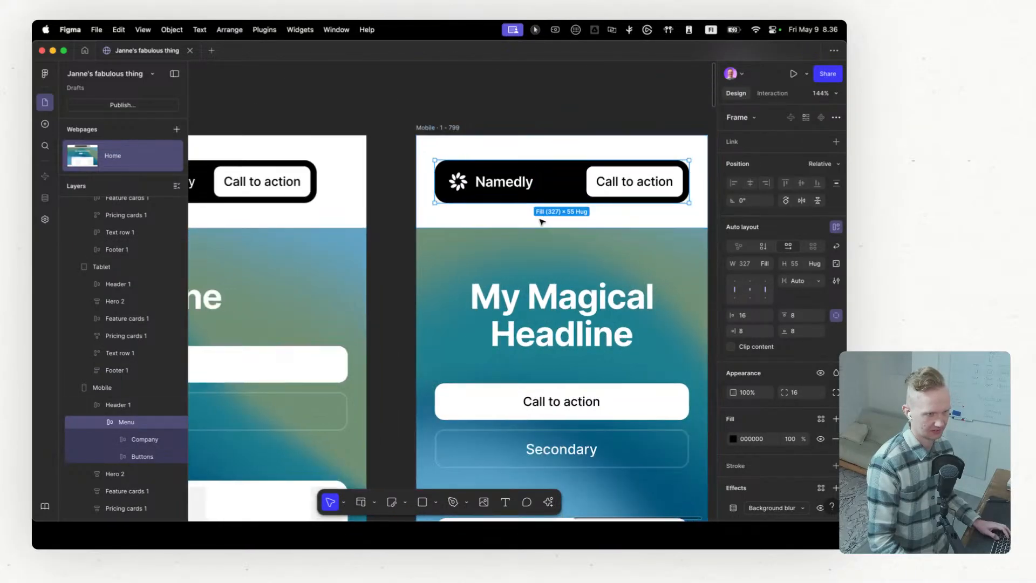
pyautogui.hscroll(3, 542, 221)
pyautogui.hscroll(-15, 539, 222)
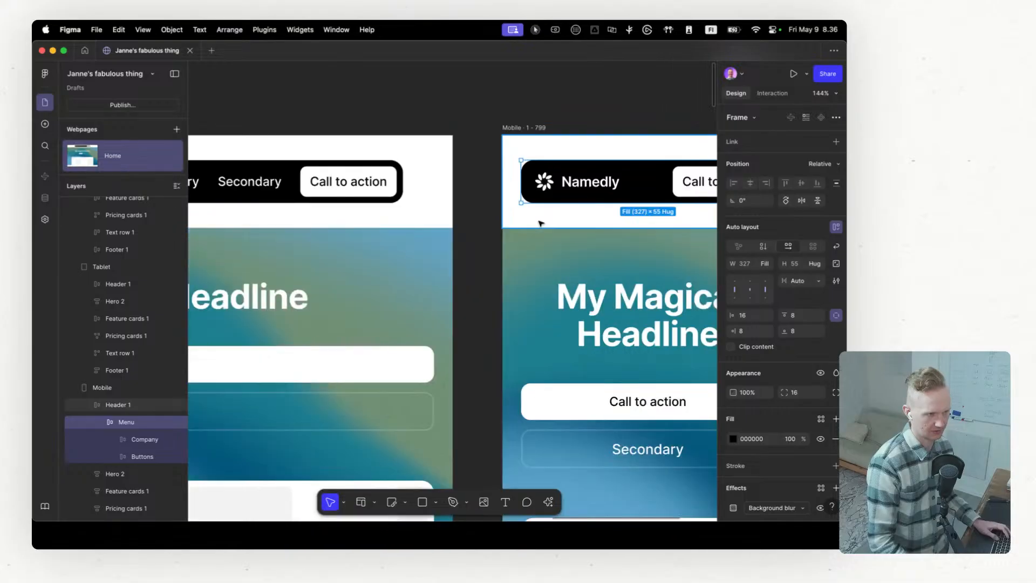
pyautogui.click(398, 173)
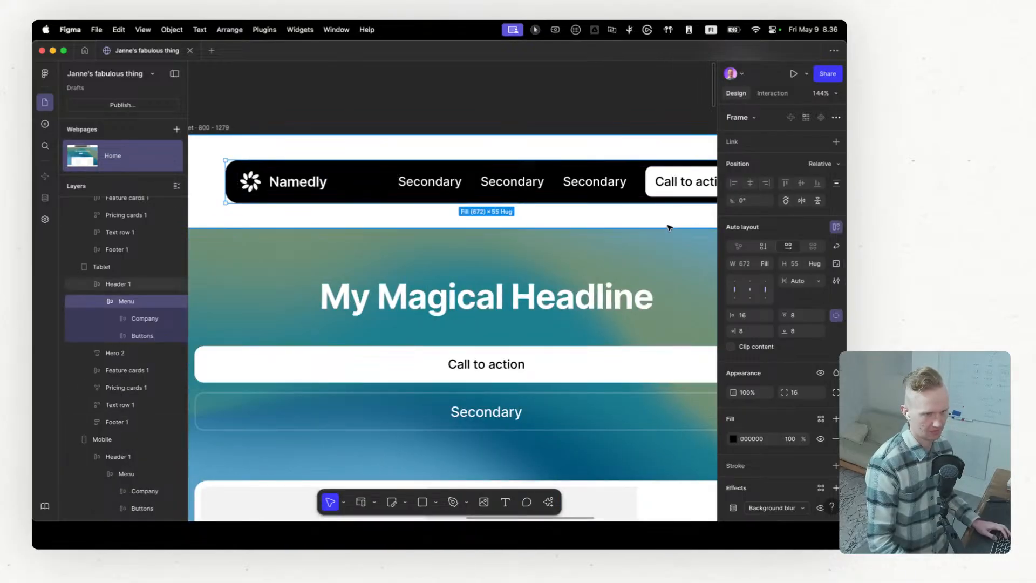
pyautogui.scroll(-10, 653, 225)
pyautogui.hscroll(-3, 650, 226)
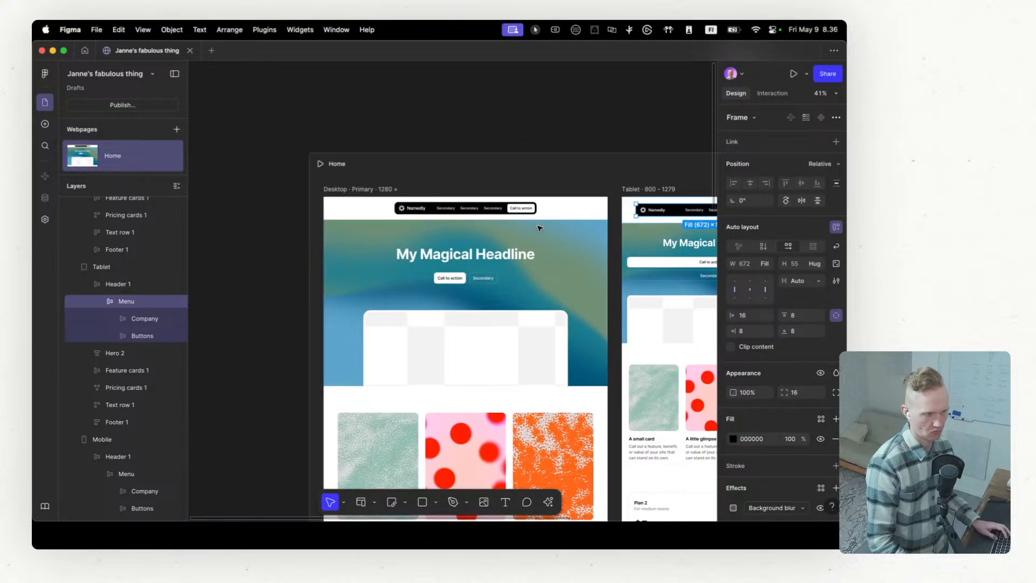
# Step: Select the Desktop header, compare it with the Tablet and Mobile versions, and look through its design properties
pyautogui.click(556, 204)
pyautogui.scroll(1, 519, 219)
pyautogui.scroll(2, 520, 220)
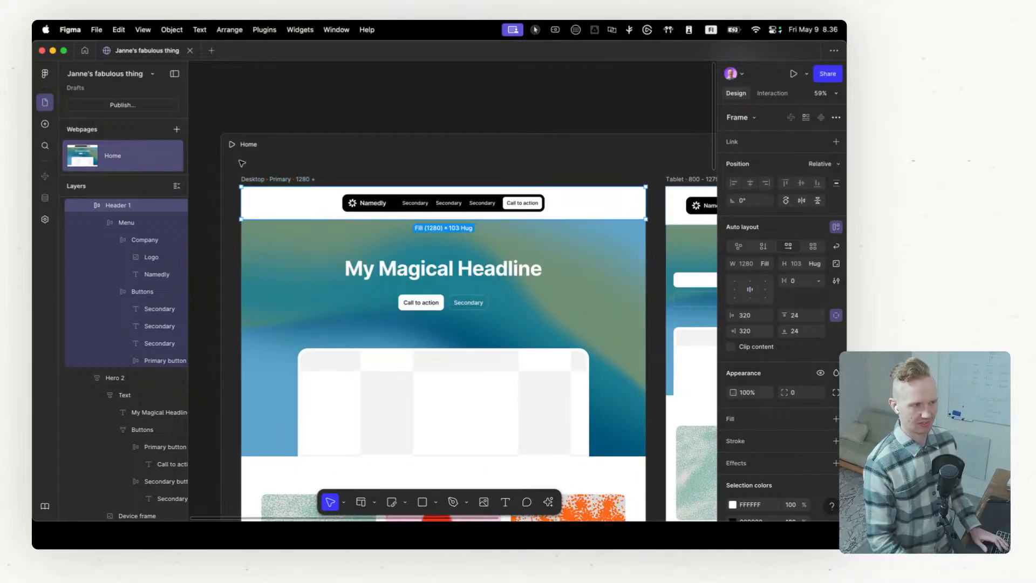
pyautogui.hscroll(10, 605, 202)
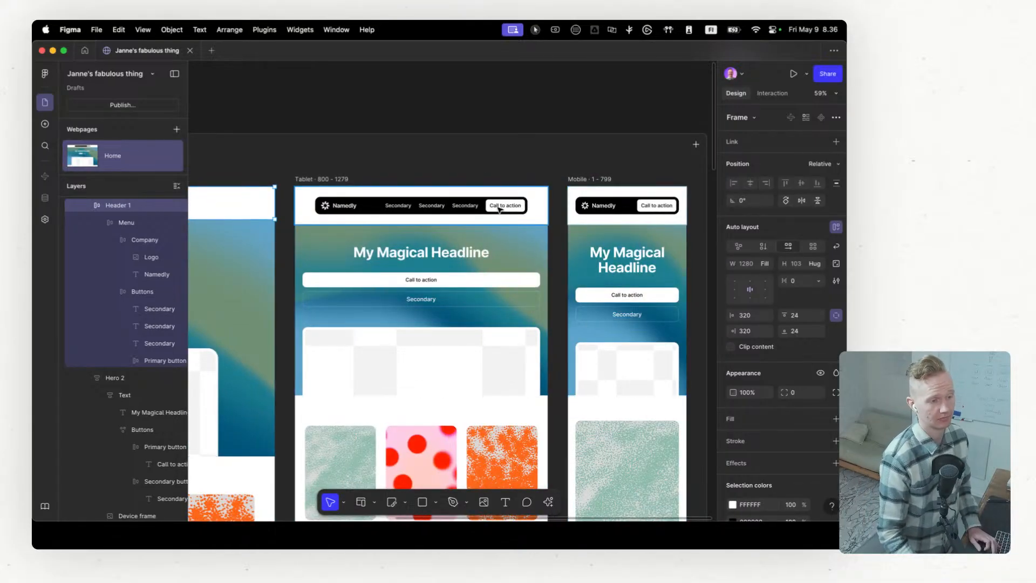
pyautogui.hscroll(-7, 537, 191)
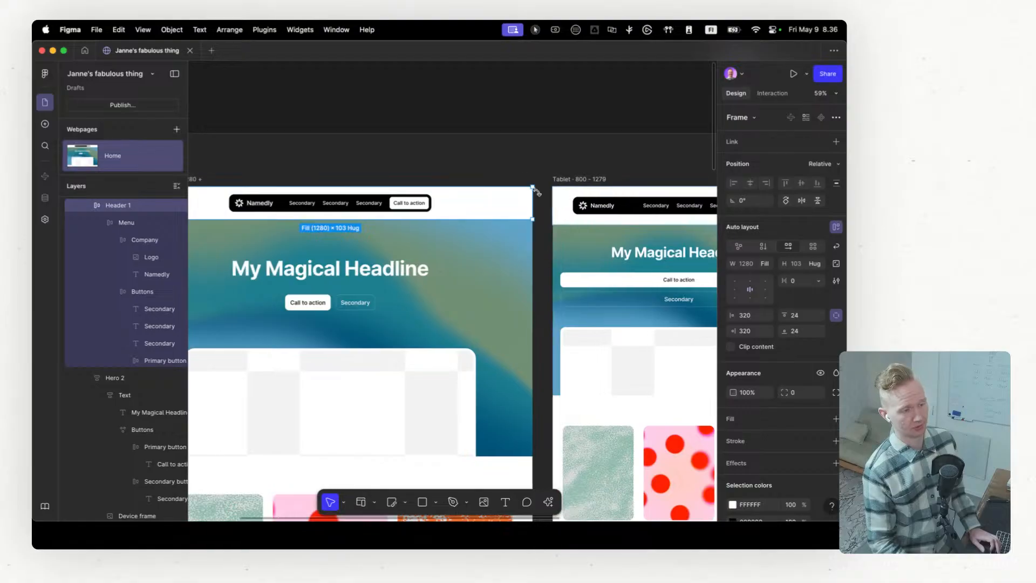
pyautogui.hscroll(6, 537, 192)
pyautogui.hscroll(-10, 538, 195)
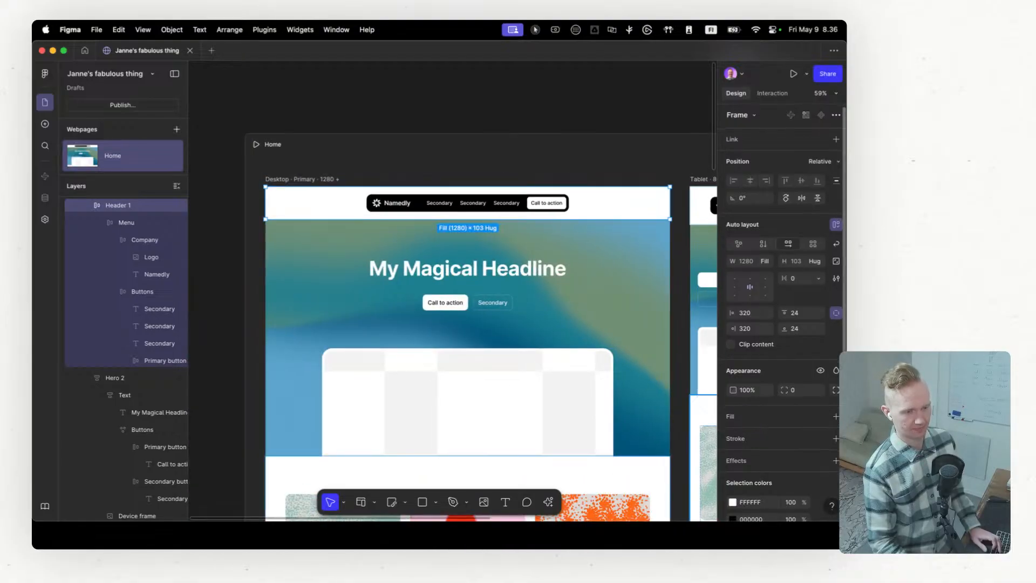
pyautogui.scroll(-4, 820, 392)
pyautogui.scroll(-1, 820, 392)
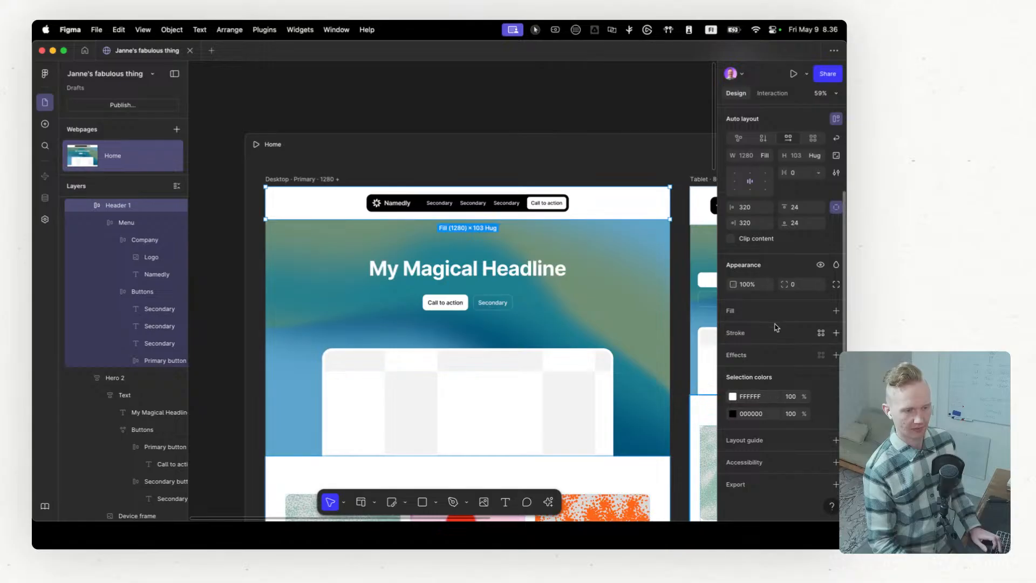
pyautogui.scroll(1, 778, 335)
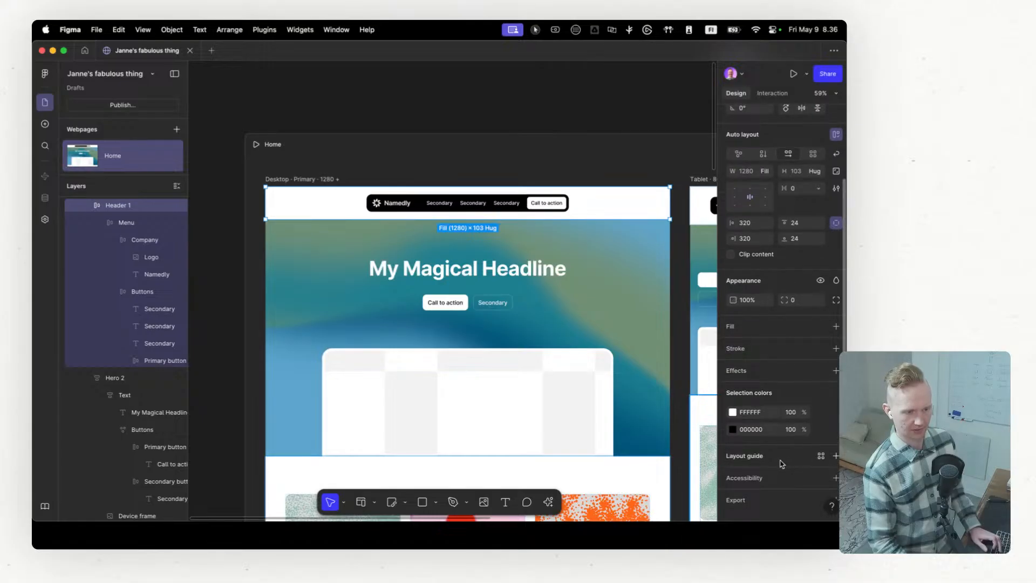
# Step: Look through the HTML tag choices in the header's accessibility settings without keeping a tag
pyautogui.scroll(-1, 785, 460)
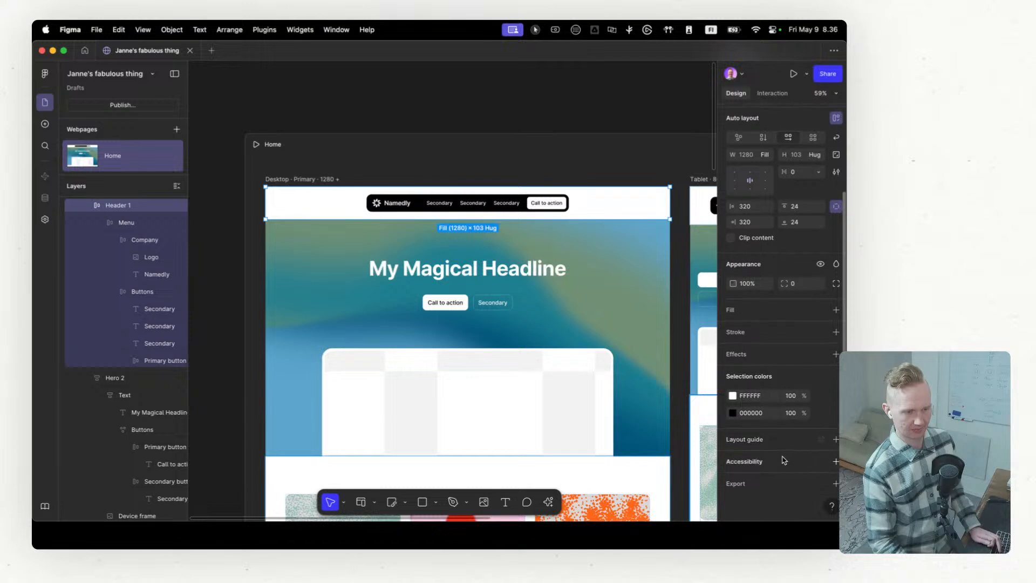
pyautogui.click(836, 462)
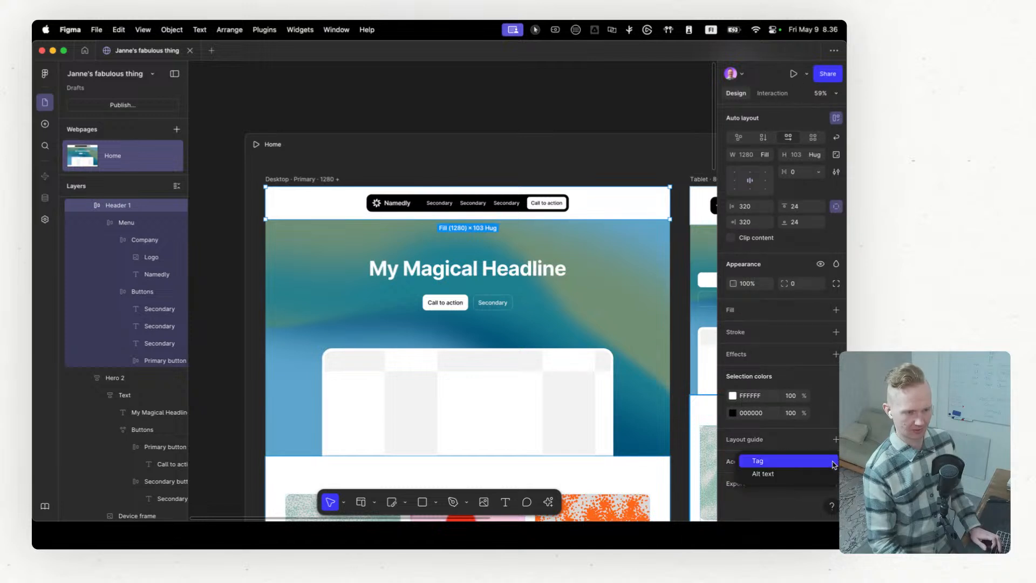
pyautogui.click(781, 462)
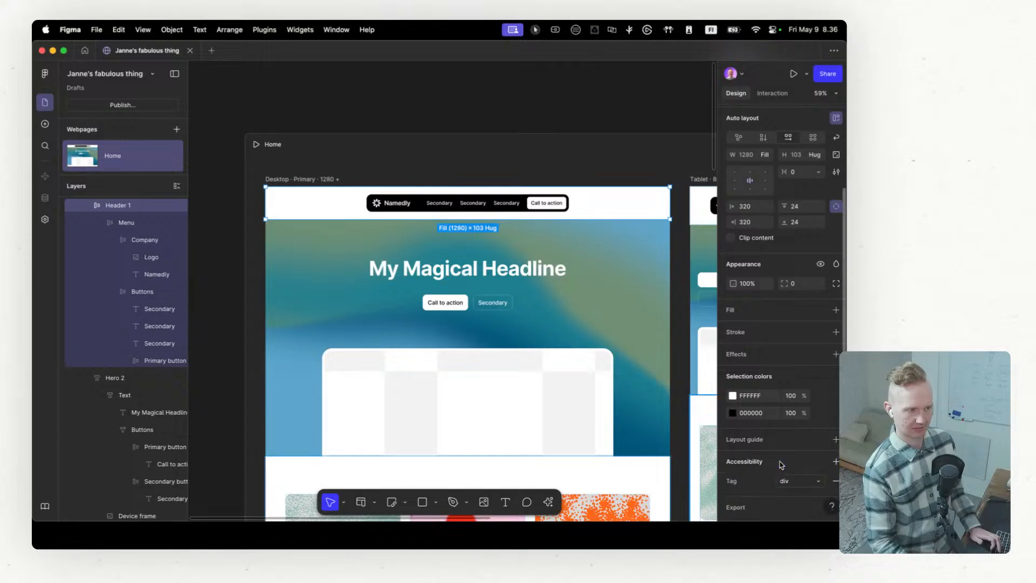
pyautogui.click(809, 487)
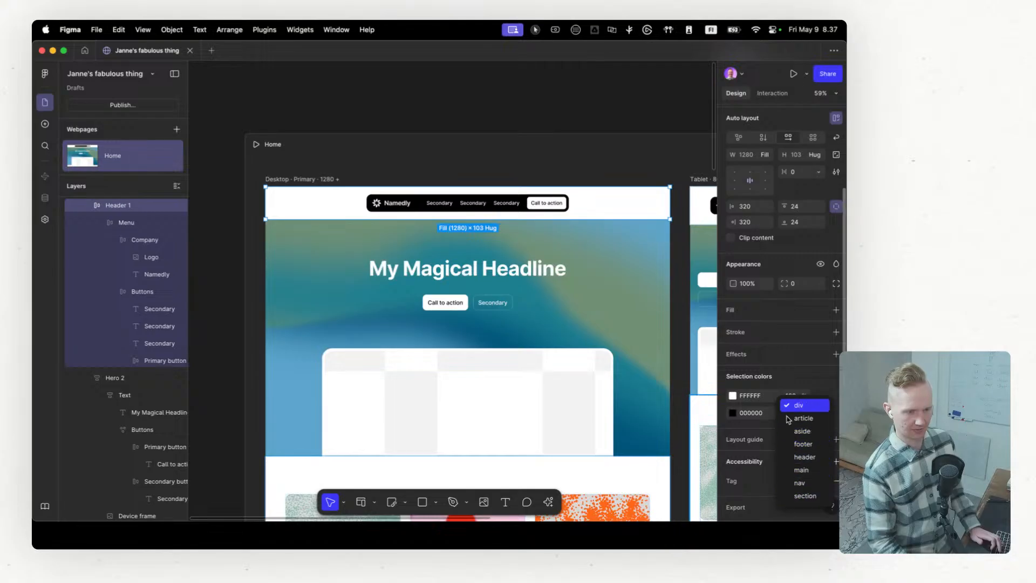
pyautogui.click(764, 484)
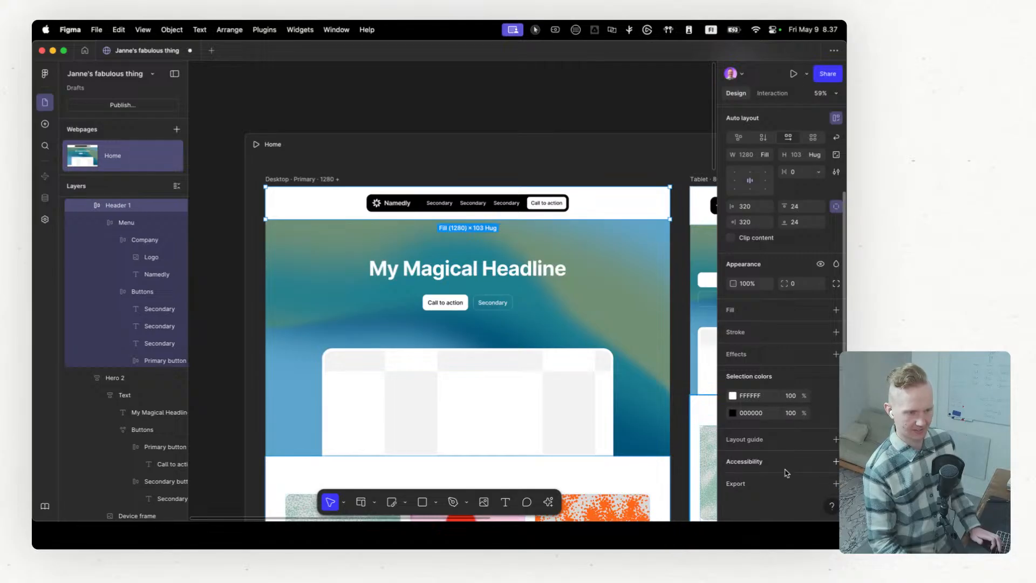
# Step: Try Absolute and Fixed positioning on the header
pyautogui.scroll(4, 762, 368)
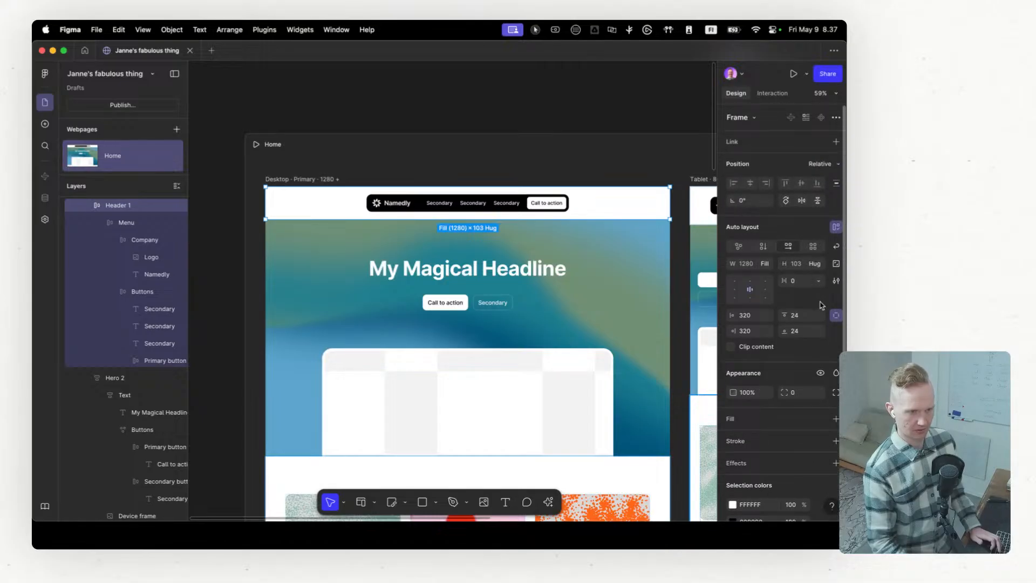
pyautogui.click(831, 164)
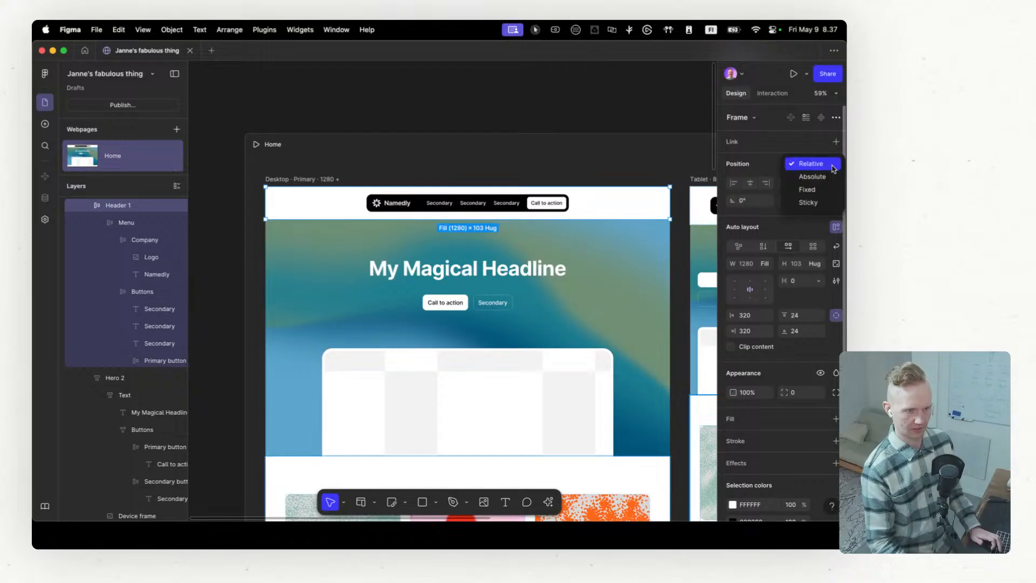
pyautogui.click(813, 176)
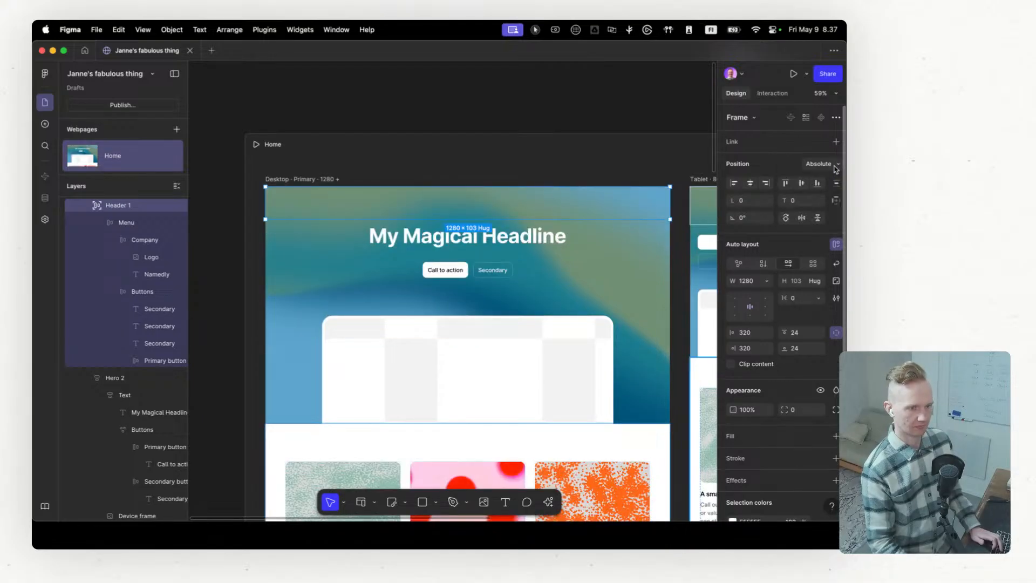
pyautogui.click(834, 164)
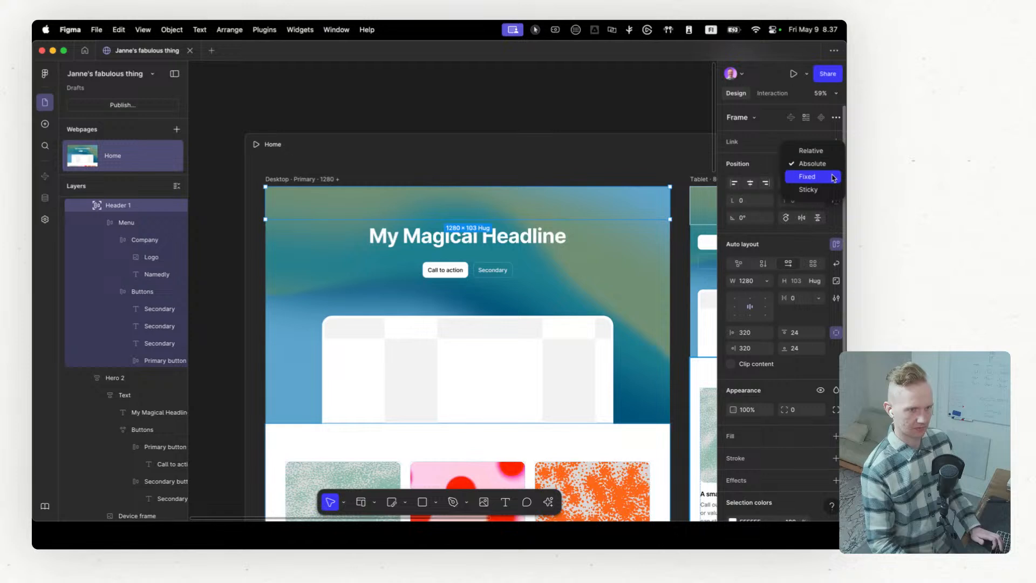
pyautogui.click(834, 177)
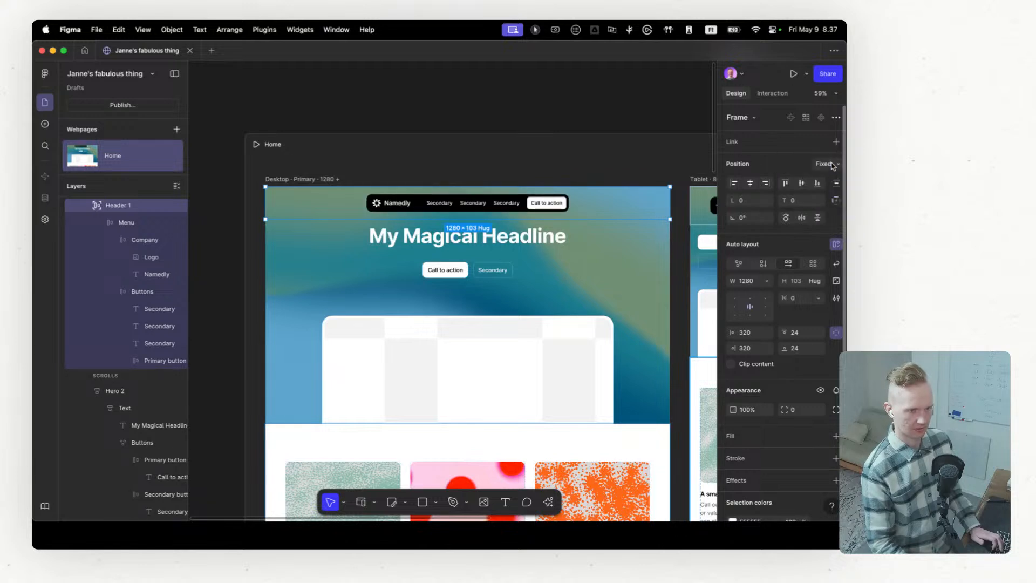
# Step: Set the header's position to Sticky
pyautogui.click(834, 166)
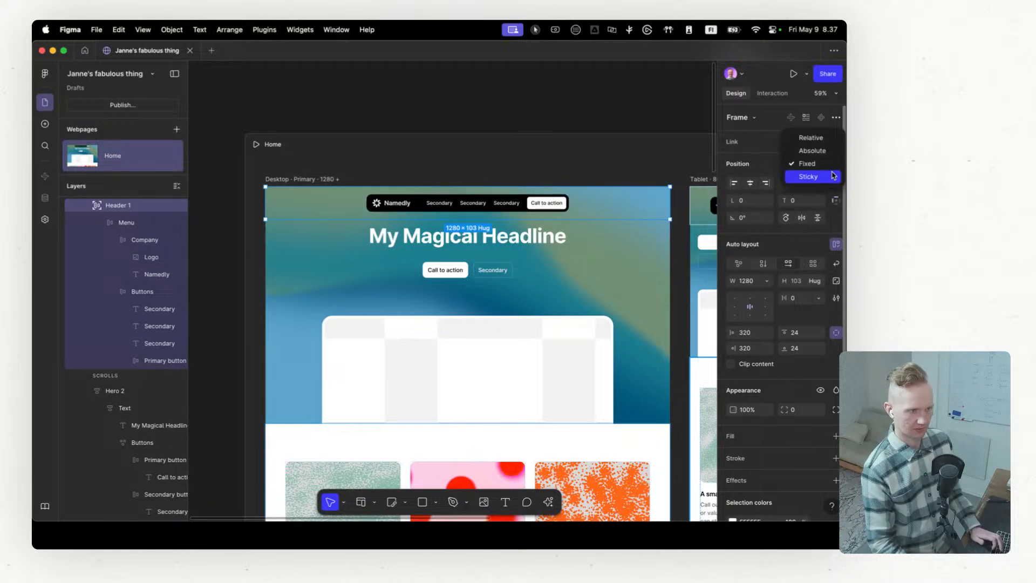
pyautogui.click(831, 177)
pyautogui.scroll(-3, 626, 269)
pyautogui.scroll(1, 469, 305)
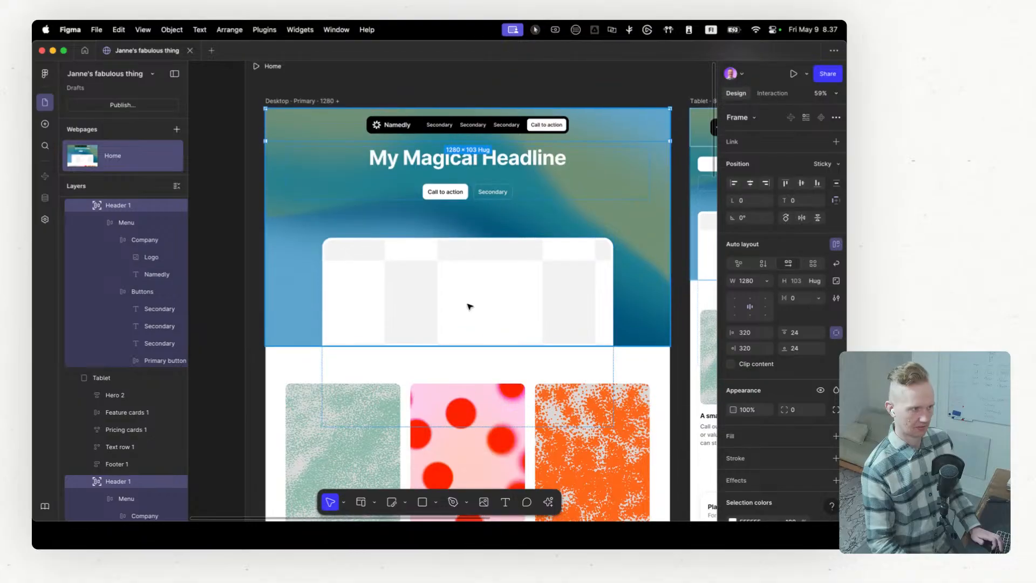
# Step: Preview the Home page at desktop size and examine how the header behaves while the page scrolls
pyautogui.scroll(4, 256, 75)
pyautogui.click(257, 166)
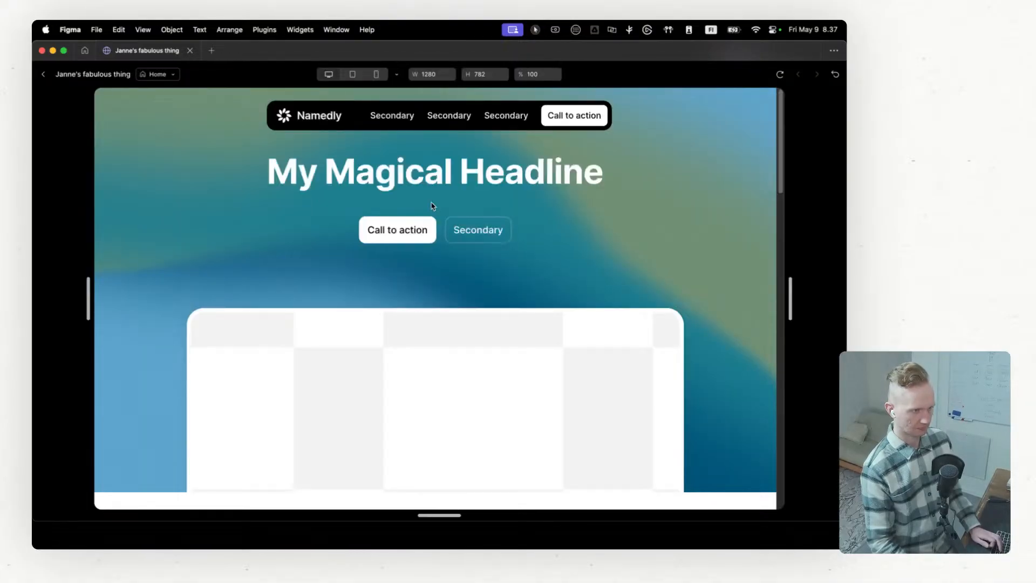
pyautogui.scroll(-5, 430, 206)
pyautogui.scroll(5, 433, 207)
pyautogui.scroll(-4, 433, 206)
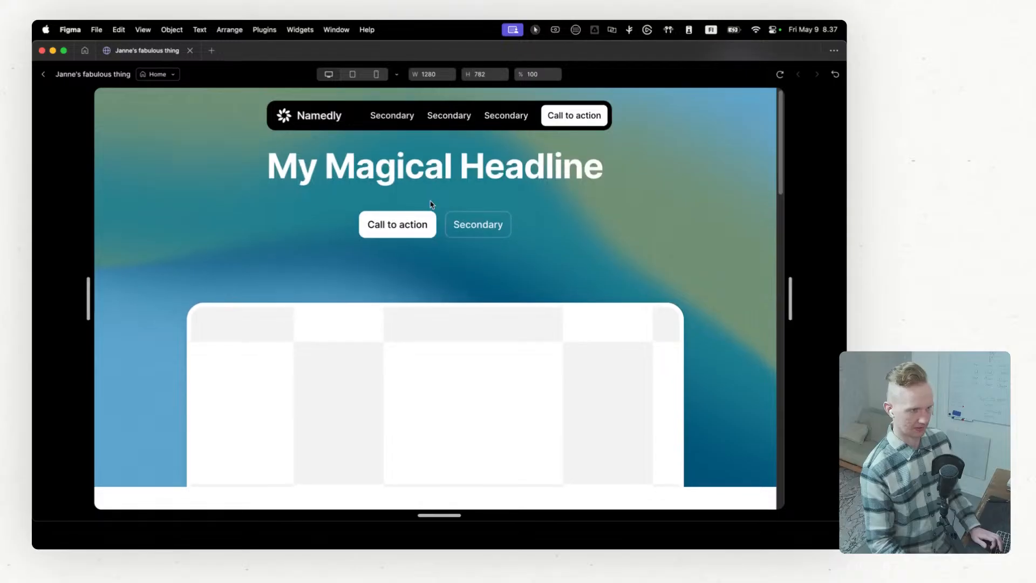
pyautogui.scroll(4, 433, 205)
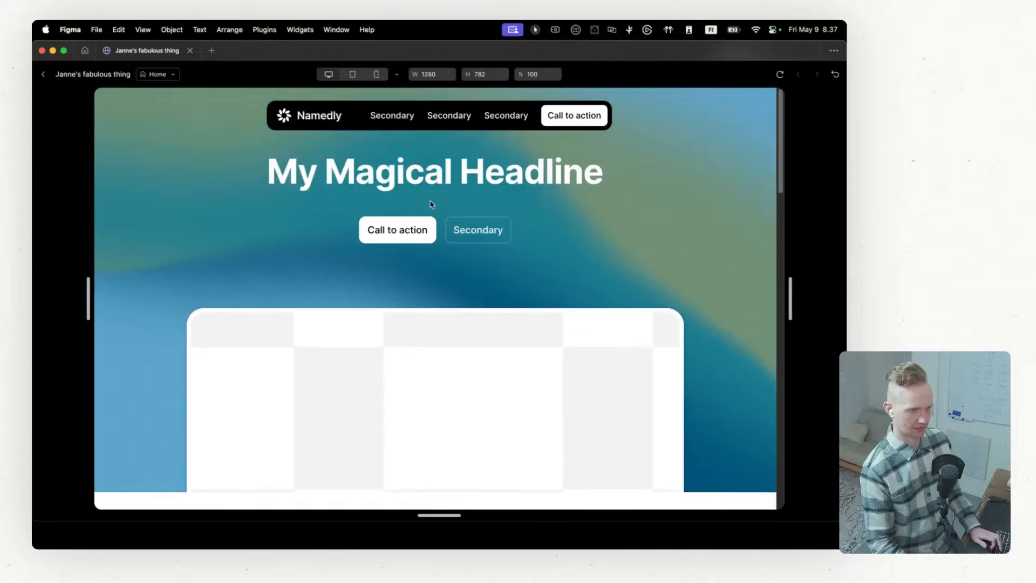
# Step: Check the header's overlap with the hero in the tablet and mobile previews, and return to the editor
pyautogui.click(353, 76)
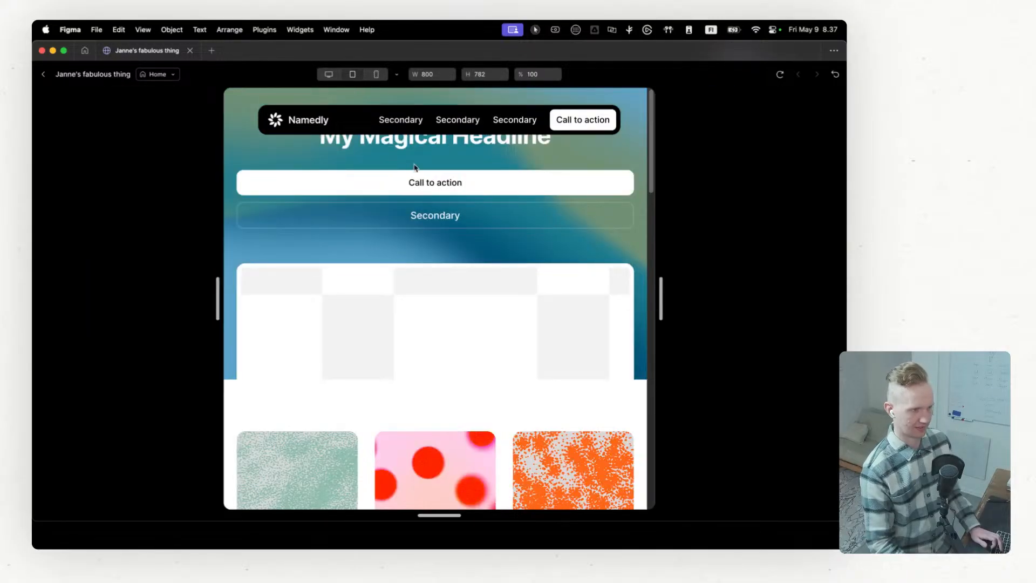
pyautogui.click(377, 75)
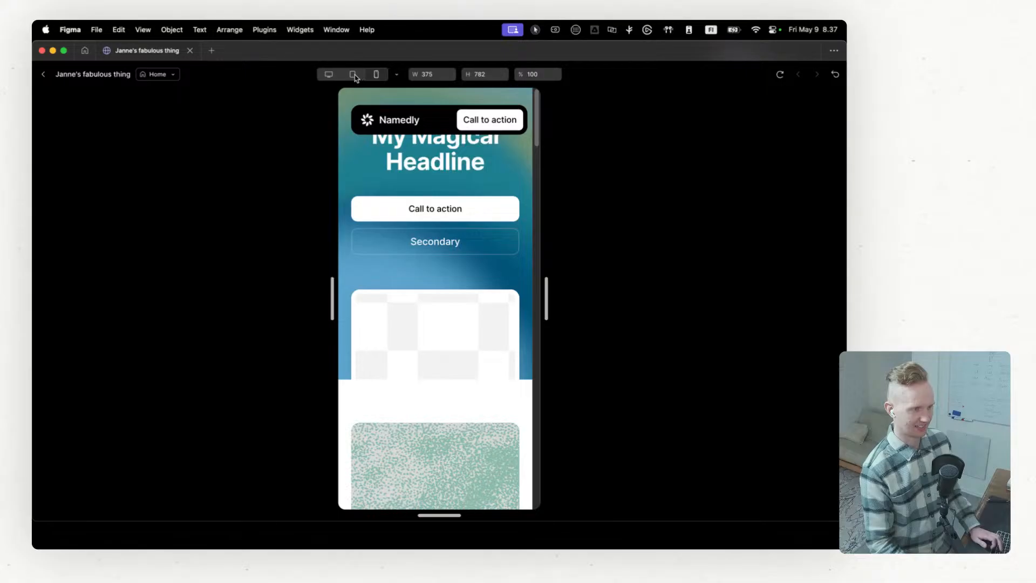
pyautogui.click(354, 76)
pyautogui.click(331, 75)
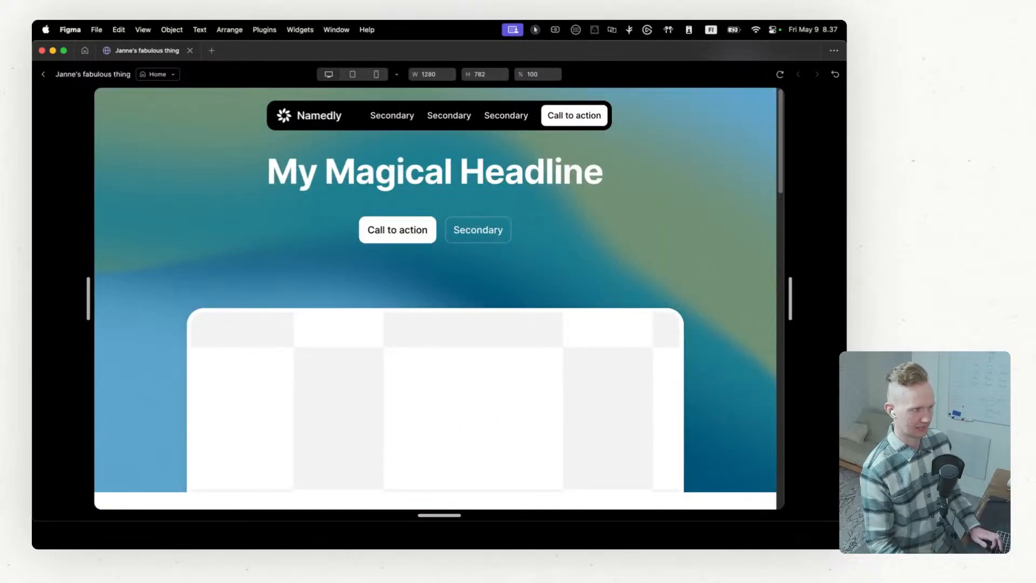
pyautogui.click(42, 76)
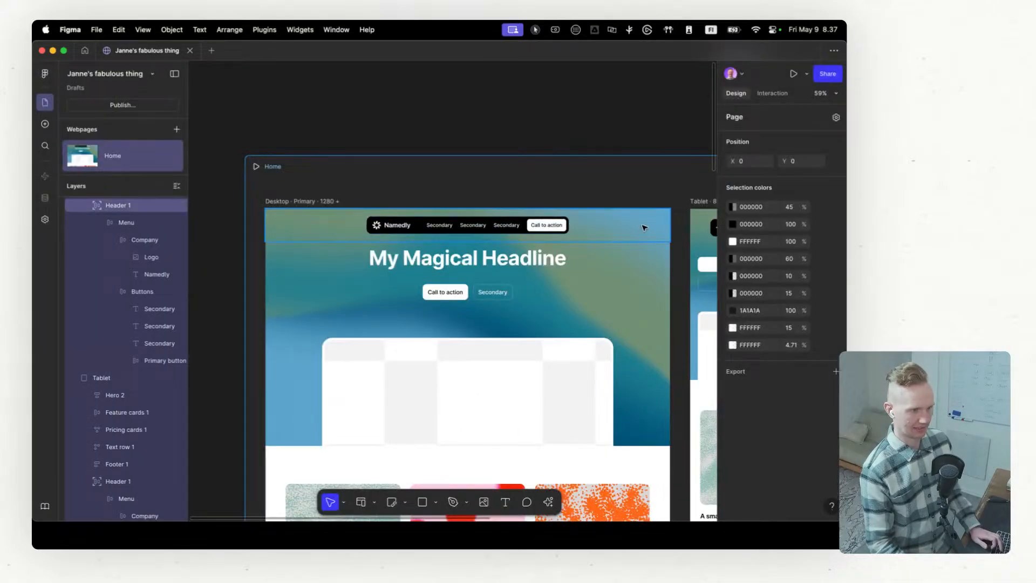
# Step: Give the Tablet hero individual paddings and set its top padding to 144
pyautogui.hscroll(10, 593, 226)
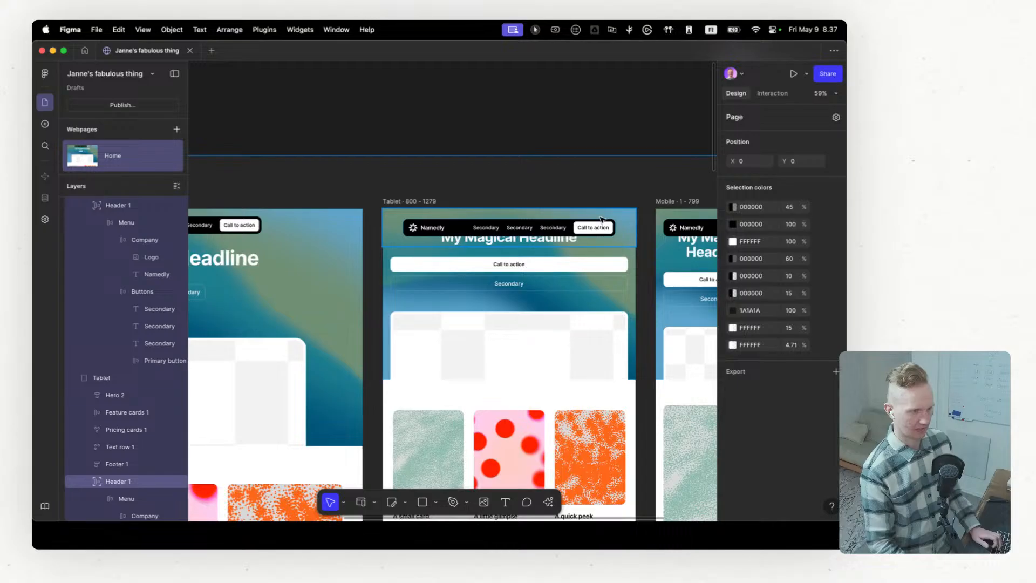
pyautogui.click(624, 258)
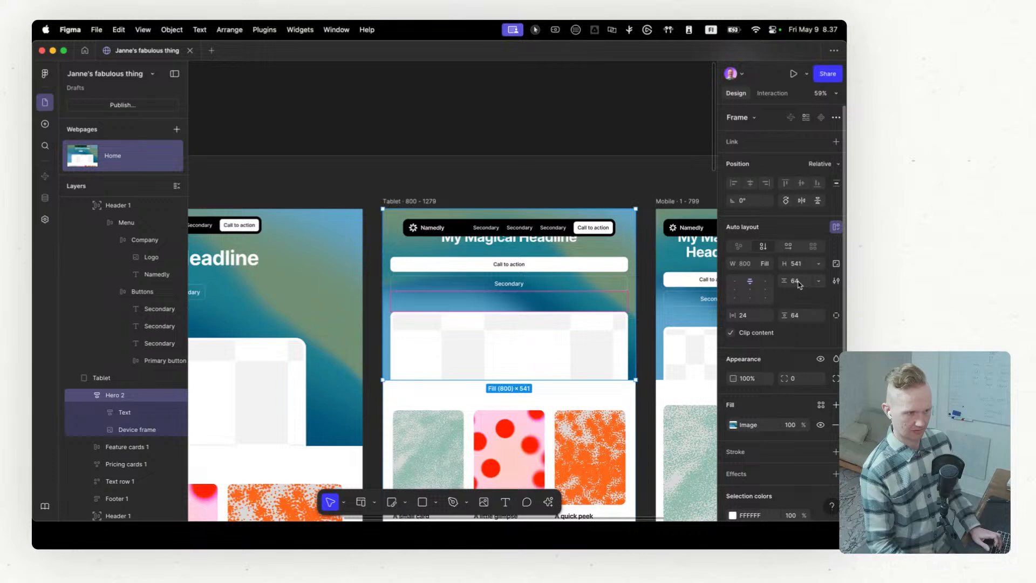
pyautogui.click(836, 315)
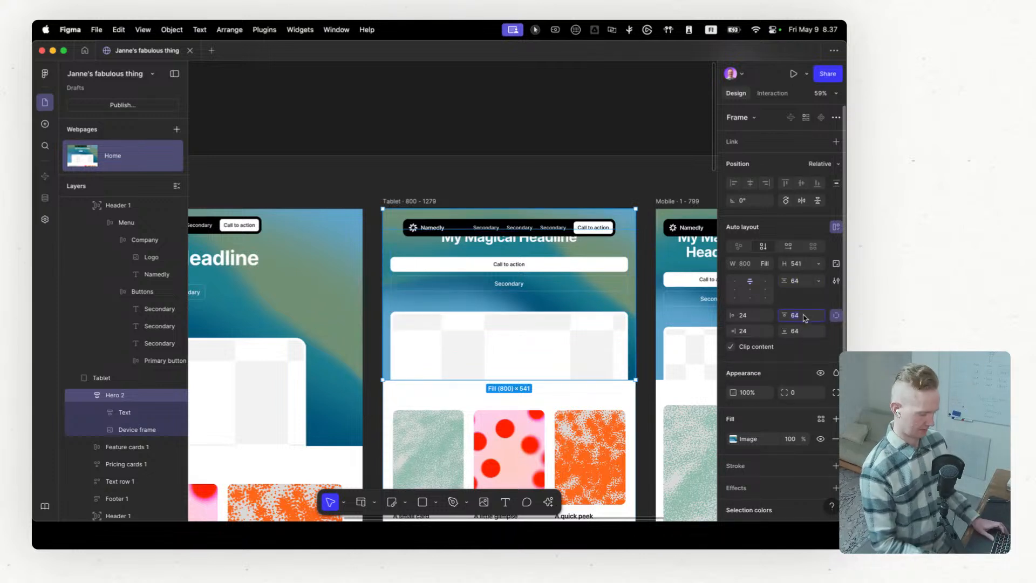
pyautogui.click(804, 316)
pyautogui.hotkey('shift', 'Up')
pyautogui.hotkey('shift', 'Up')
pyautogui.hotkey('shift', 'Up')
pyautogui.hotkey('shift', 'Up')
pyautogui.hotkey('shift', 'Up')
pyautogui.hotkey('shift', 'Up')
pyautogui.hotkey('shift', 'Up')
pyautogui.hotkey('shift', 'Up')
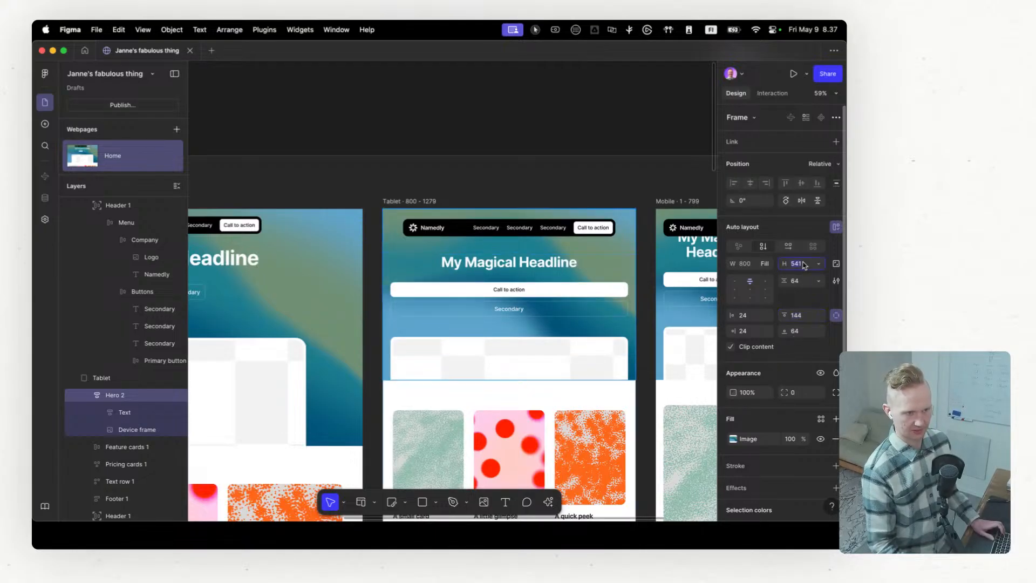
# Step: Increase the Tablet hero's height to 661
pyautogui.hotkey('shift', 'Up')
pyautogui.hotkey('shift', 'Up')
pyautogui.hotkey('shift', 'Up')
pyautogui.hotkey('shift', 'Up')
pyautogui.hotkey('shift', 'Up')
pyautogui.hotkey('shift', 'Up')
pyautogui.hotkey('shift', 'Up')
pyautogui.hotkey('shift', 'Up')
pyautogui.hotkey('shift', 'Up')
pyautogui.hotkey('shift', 'Up')
pyautogui.hotkey('shift', 'Up')
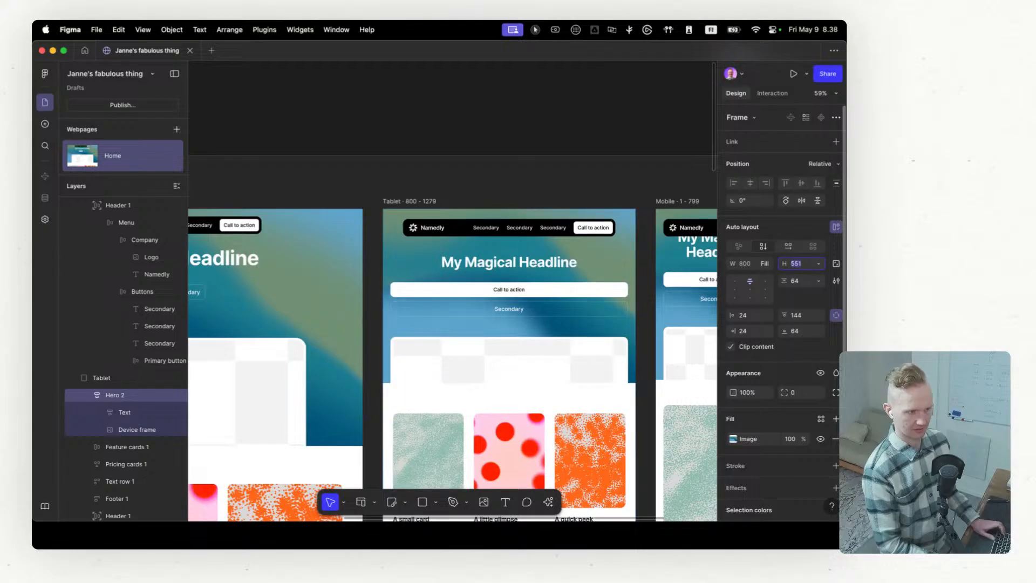
pyautogui.hotkey('shift', 'Up')
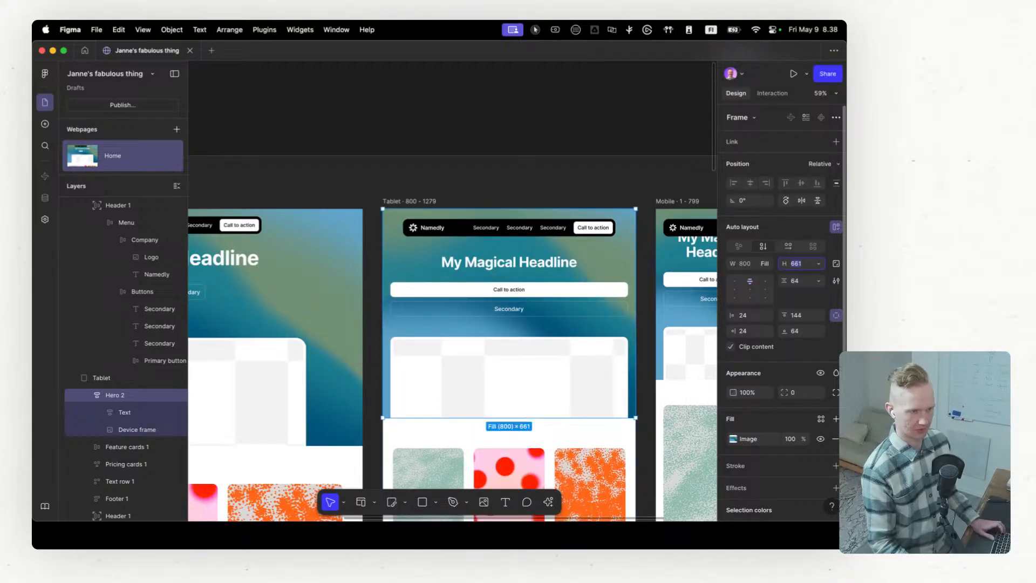
# Step: Give the Mobile hero individual paddings and set its top padding to 134
pyautogui.hscroll(10, 603, 269)
pyautogui.click(460, 263)
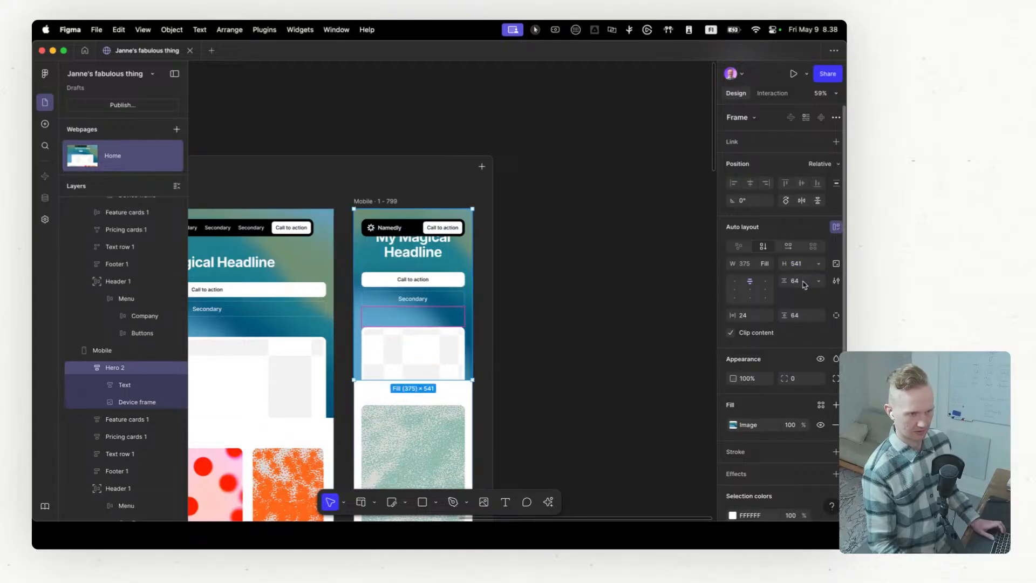
pyautogui.click(835, 316)
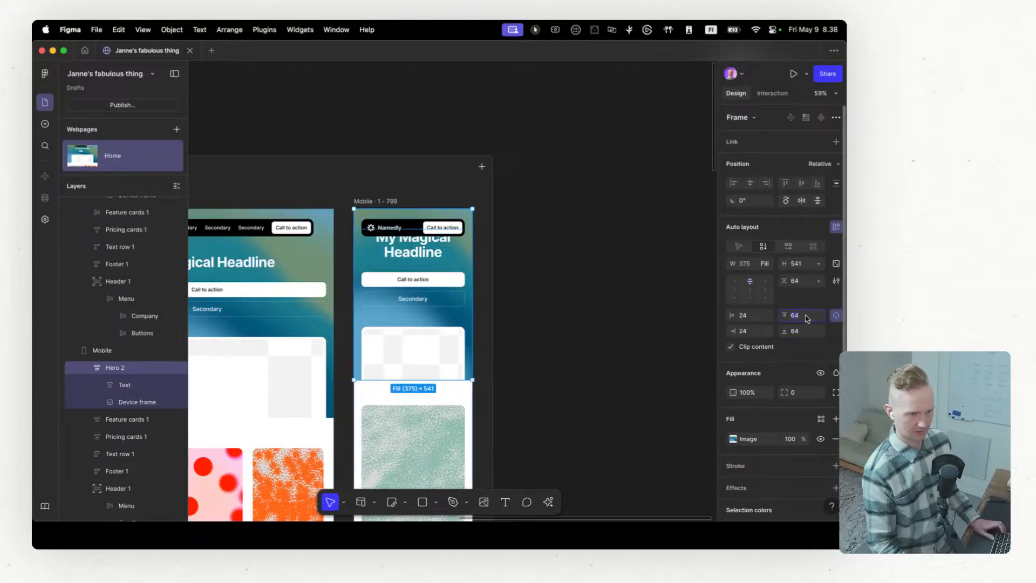
pyautogui.hotkey('shift', 'Up')
pyautogui.hotkey('shift', 'Up')
pyautogui.hotkey('shift', 'Up')
pyautogui.hotkey('shift', 'Up')
pyautogui.hotkey('shift', 'Up')
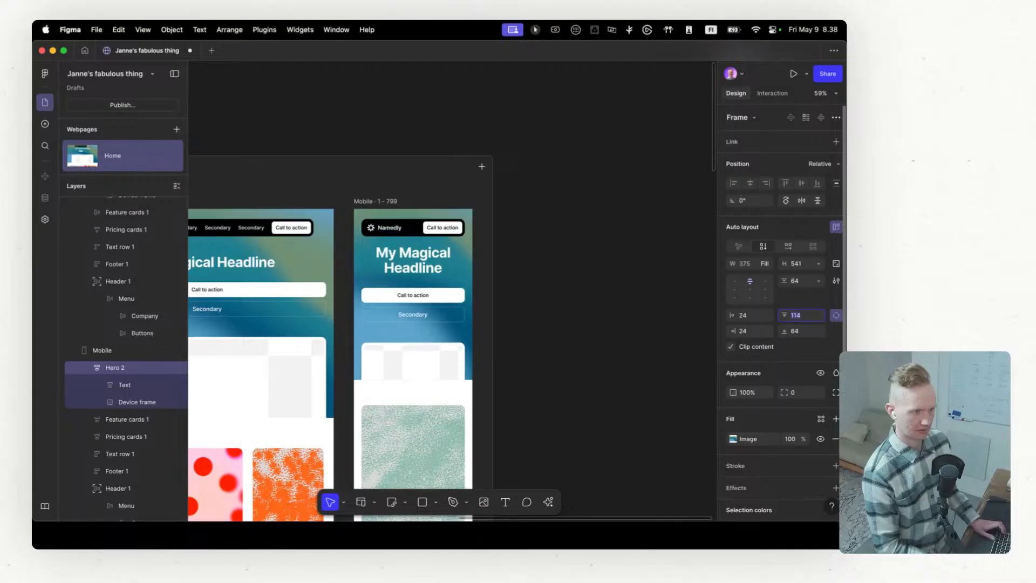
pyautogui.hotkey('shift', 'Up')
pyautogui.hotkey('shift', 'Up')
# Step: Compare the header and hero spacing across the Desktop, Tablet and Mobile versions
pyautogui.hscroll(-3, 701, 379)
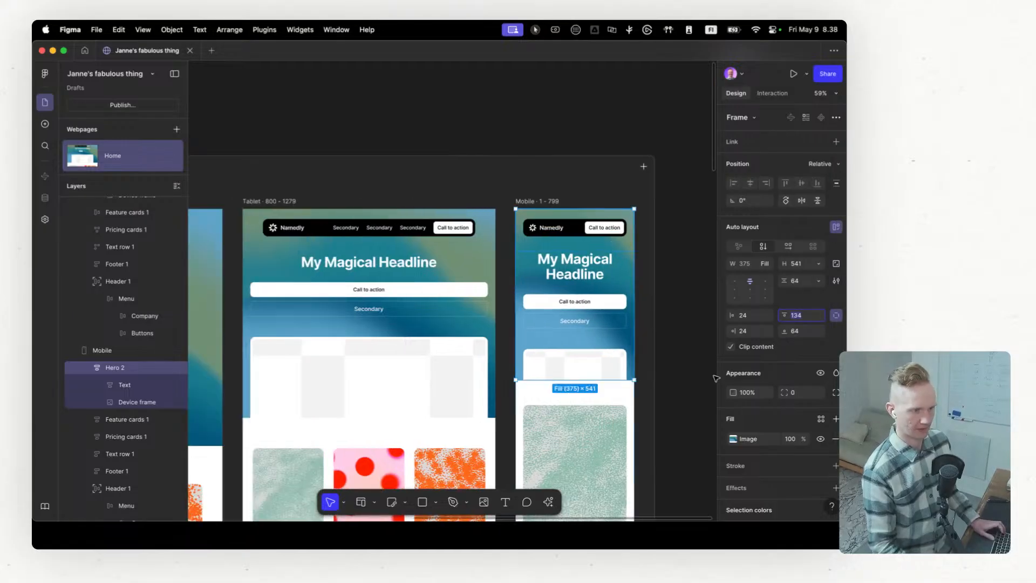
pyautogui.hscroll(-5, 330, 319)
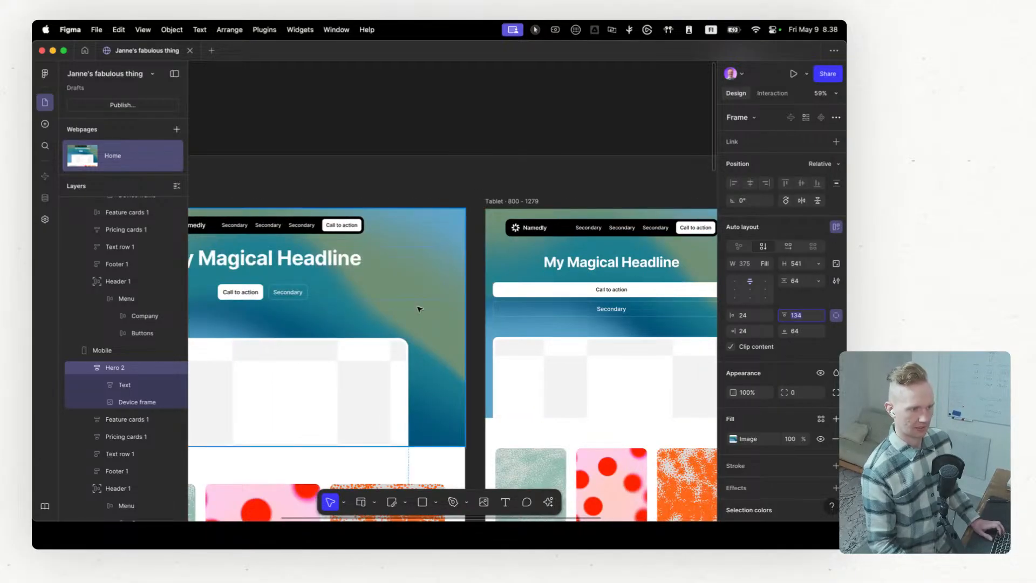
pyautogui.hscroll(6, 420, 308)
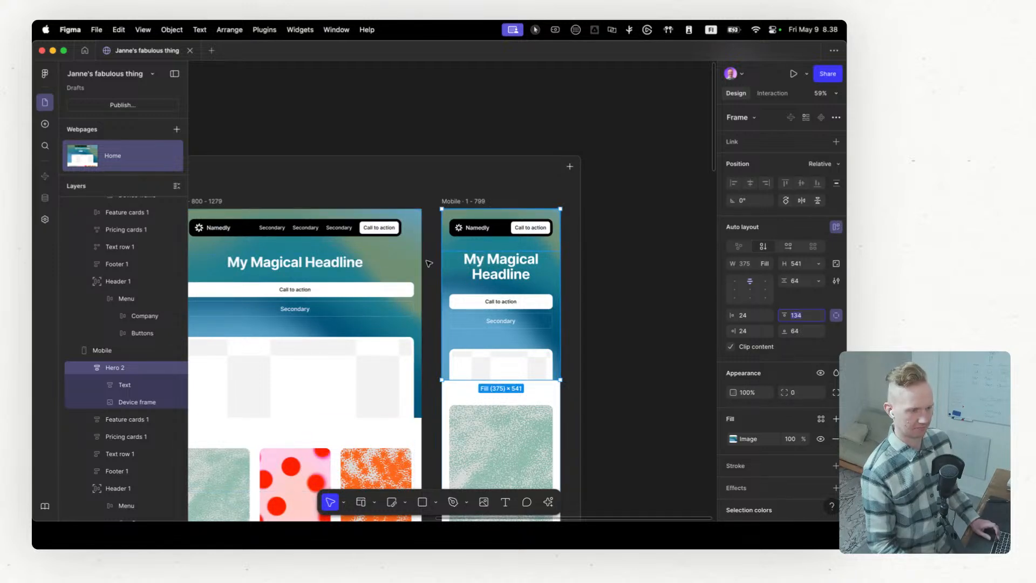
pyautogui.hscroll(4, 429, 263)
pyautogui.hscroll(-3, 410, 259)
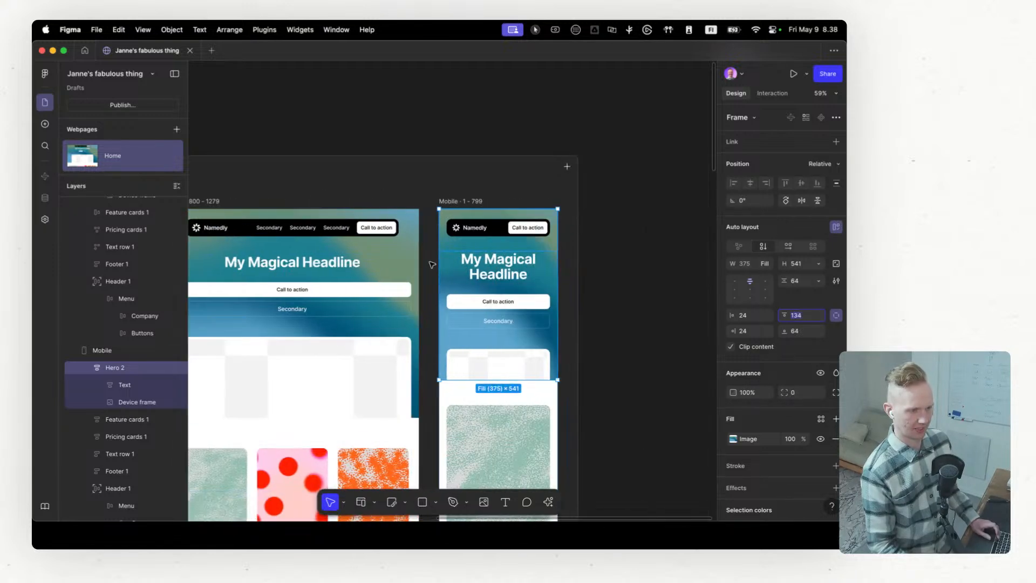
pyautogui.click(387, 256)
pyautogui.hscroll(-10, 486, 248)
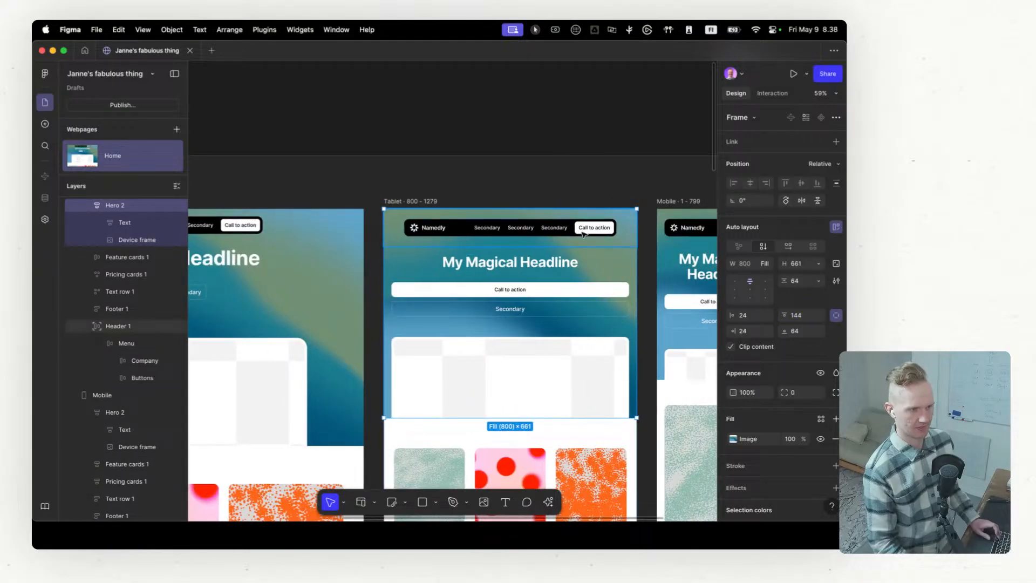
pyautogui.hscroll(5, 549, 251)
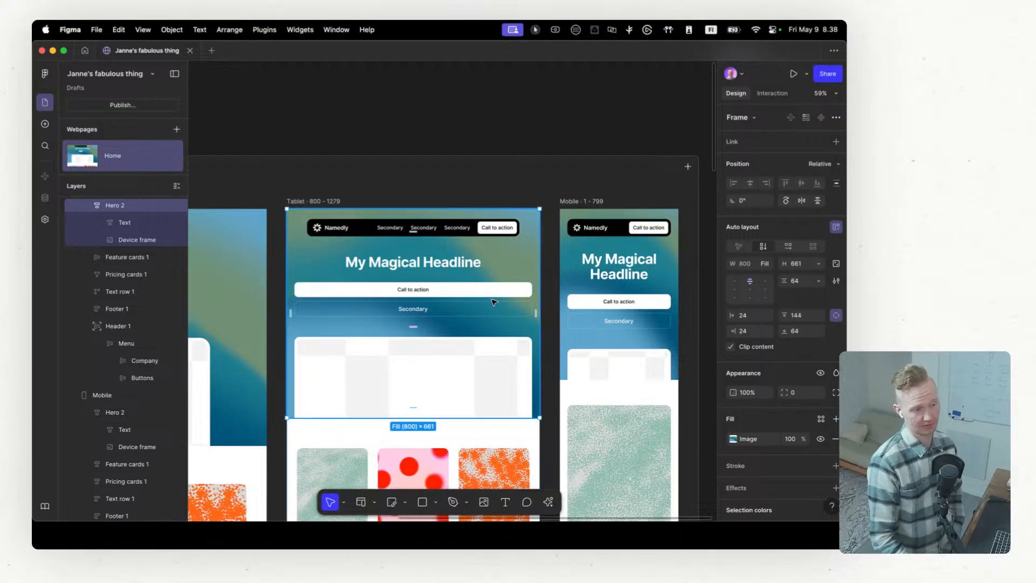
pyautogui.scroll(-10, 503, 367)
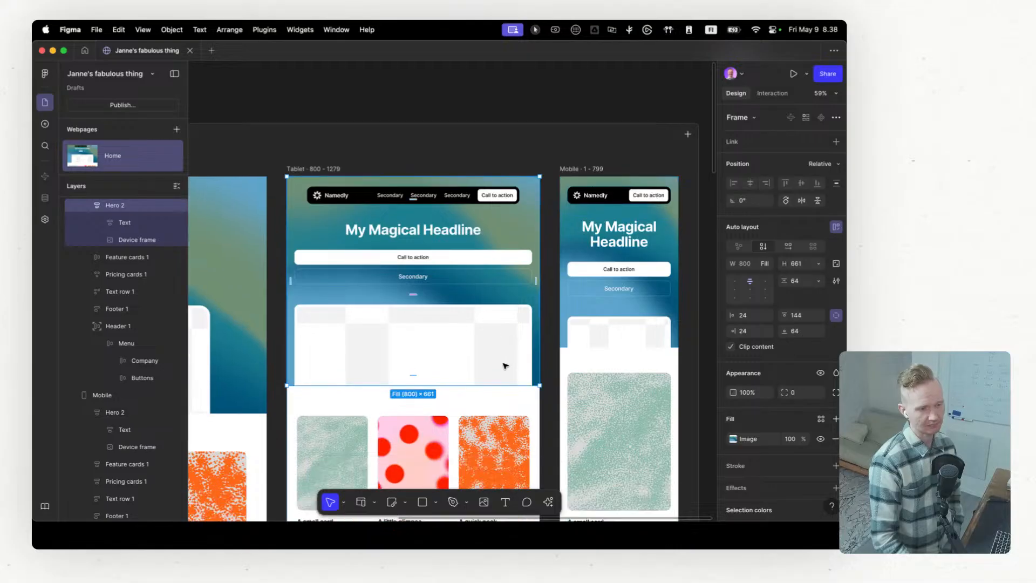
# Step: Set the Desktop header's position to Absolute
pyautogui.scroll(3, 502, 369)
pyautogui.hscroll(-5, 502, 369)
pyautogui.scroll(3, 502, 369)
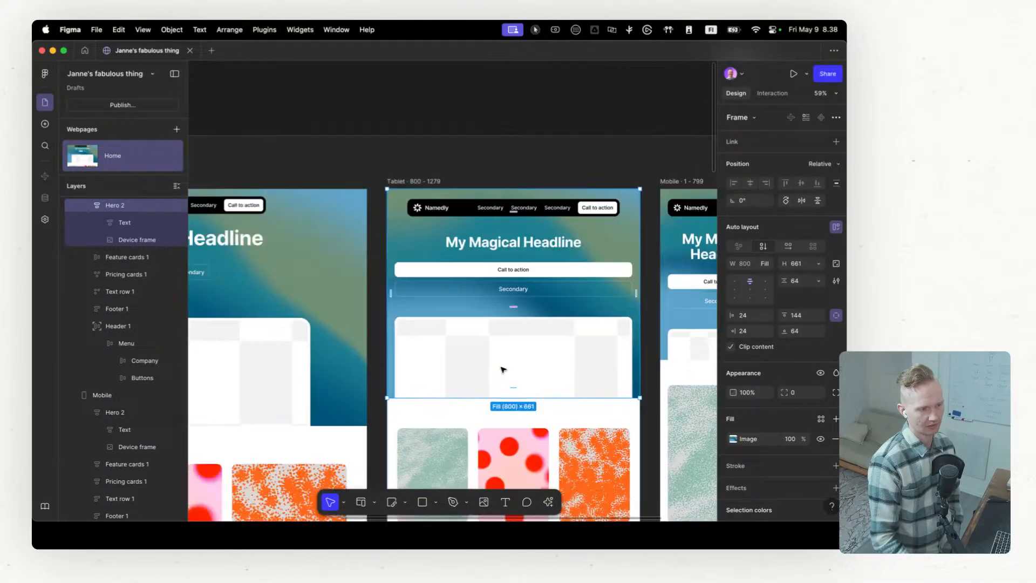
pyautogui.scroll(3, 501, 370)
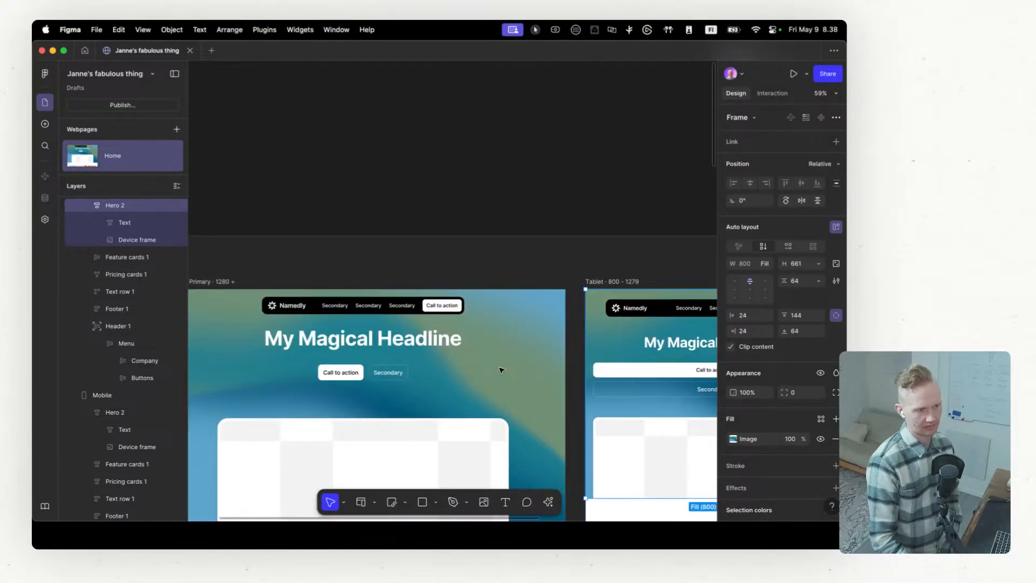
pyautogui.scroll(-1, 502, 370)
pyautogui.click(495, 357)
pyautogui.hscroll(-3, 496, 358)
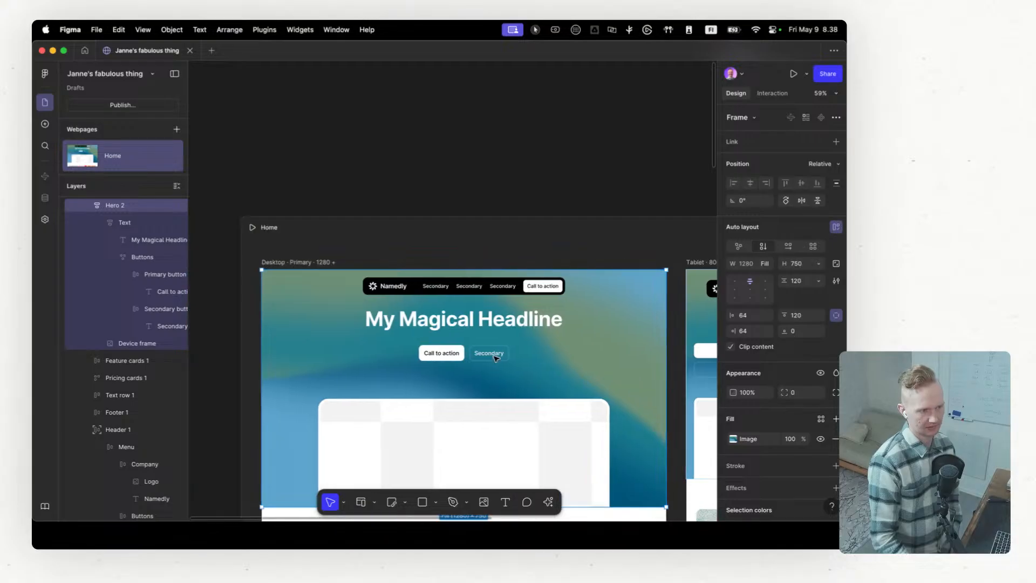
pyautogui.scroll(-1, 429, 284)
pyautogui.scroll(3, 611, 307)
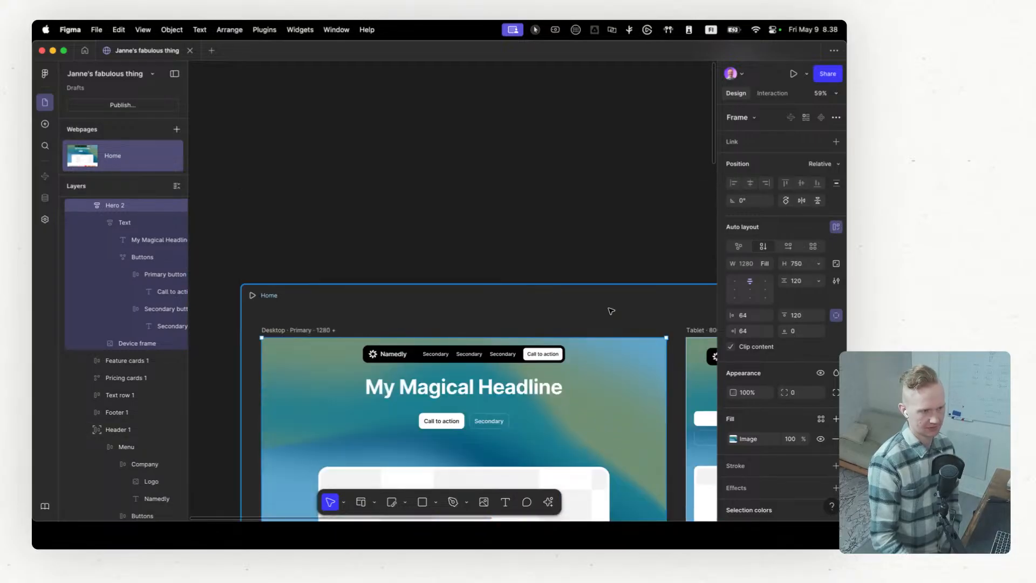
pyautogui.click(632, 348)
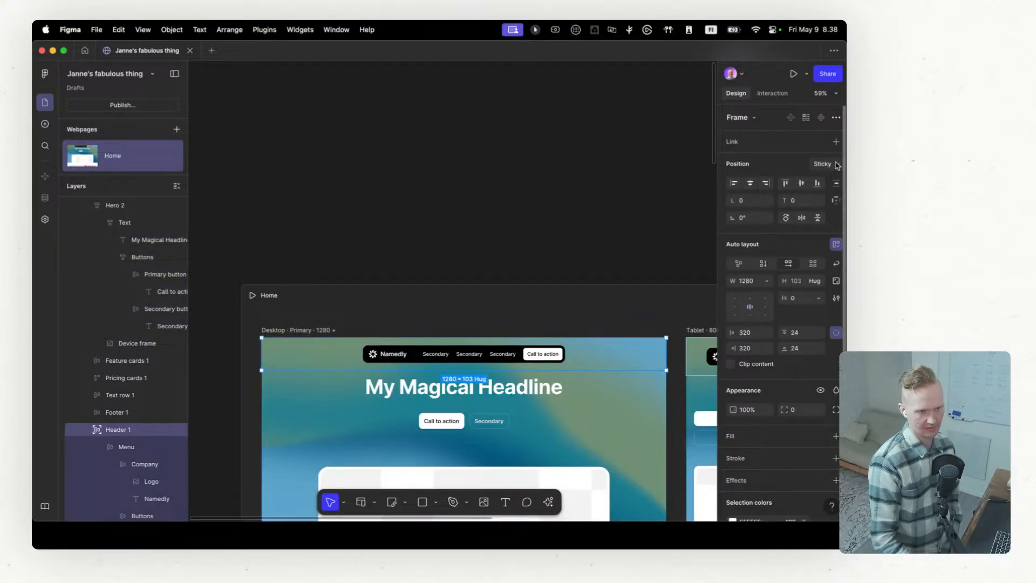
pyautogui.click(837, 164)
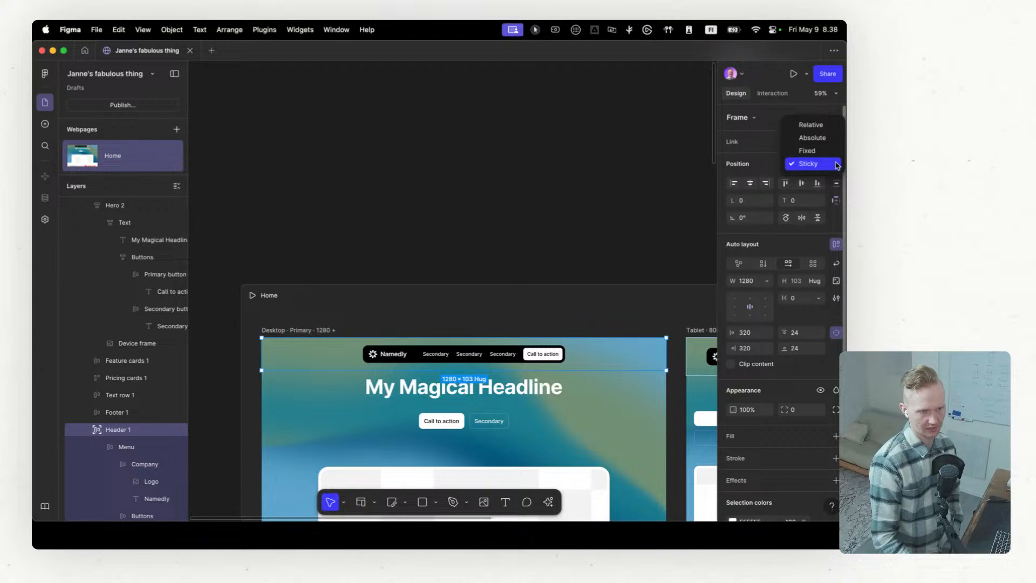
pyautogui.click(823, 138)
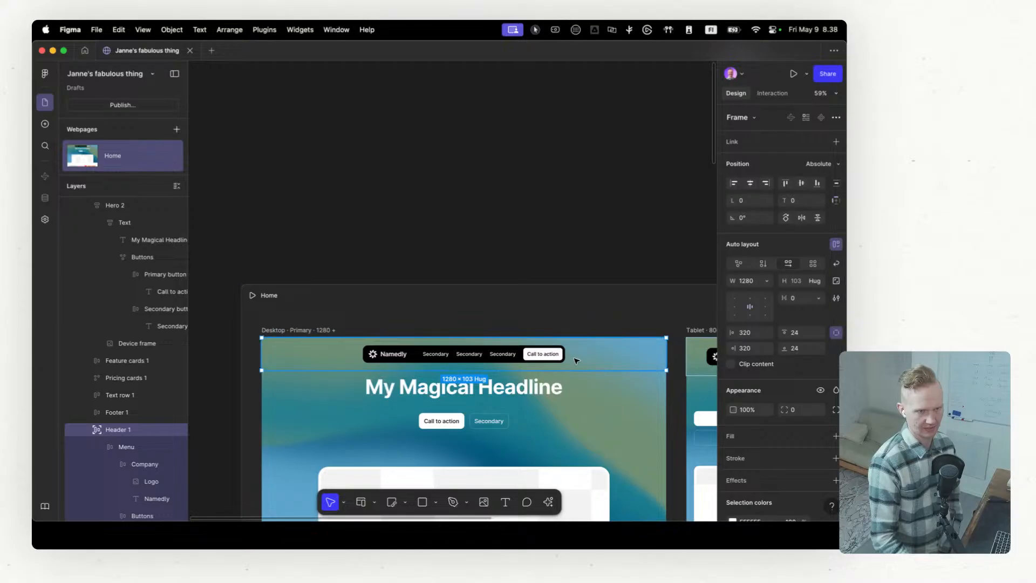
pyautogui.hscroll(5, 540, 399)
pyautogui.hscroll(-4, 540, 399)
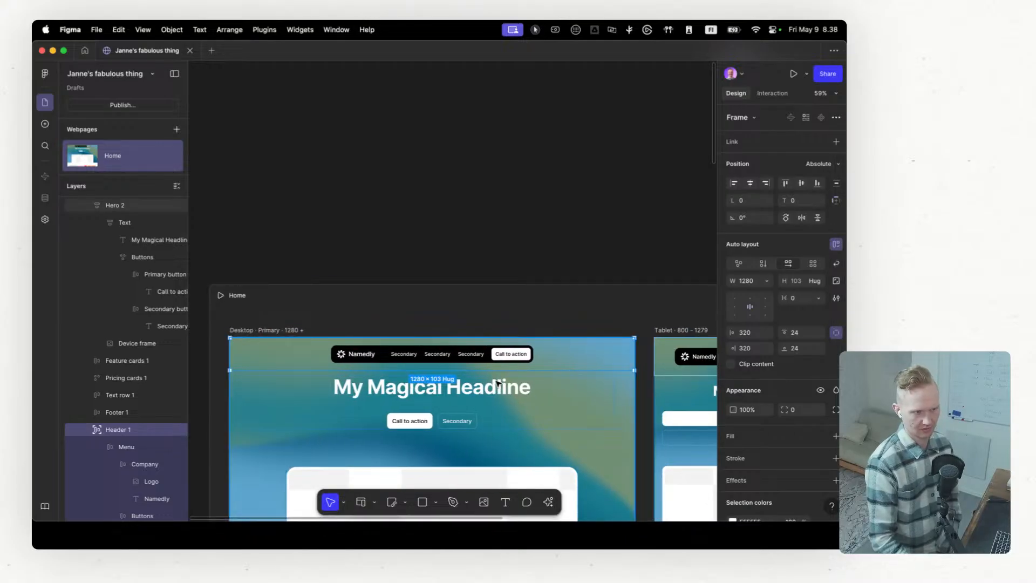
# Step: Collapse the Desktop version's header and hero layers and set the header's position to Fixed
pyautogui.click(88, 431)
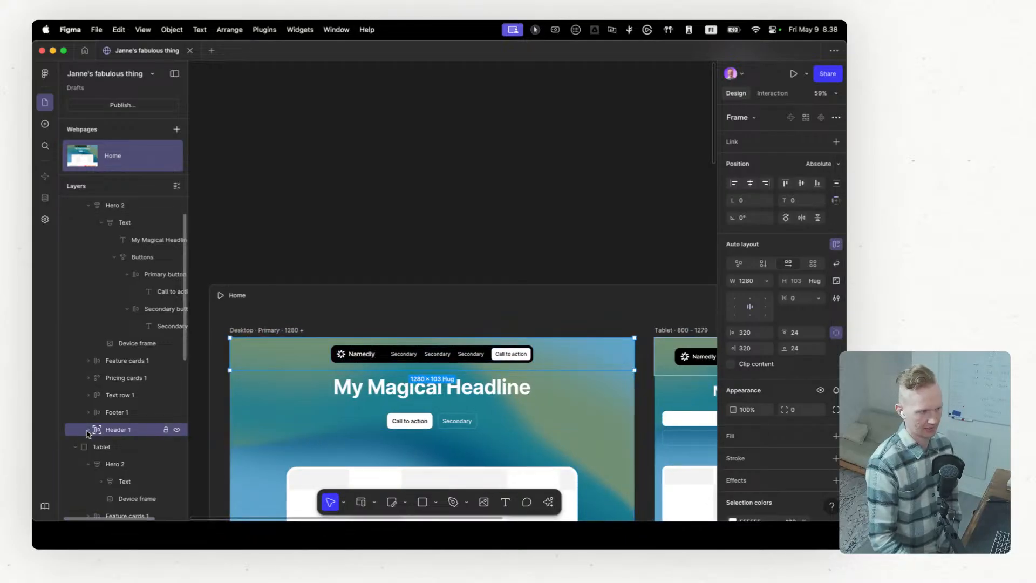
pyautogui.click(88, 205)
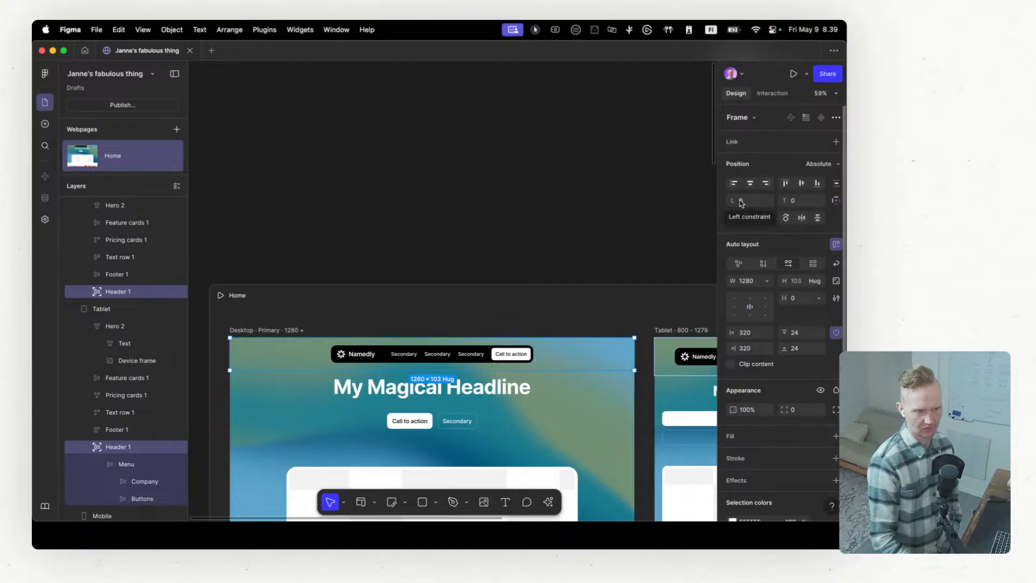
pyautogui.click(830, 165)
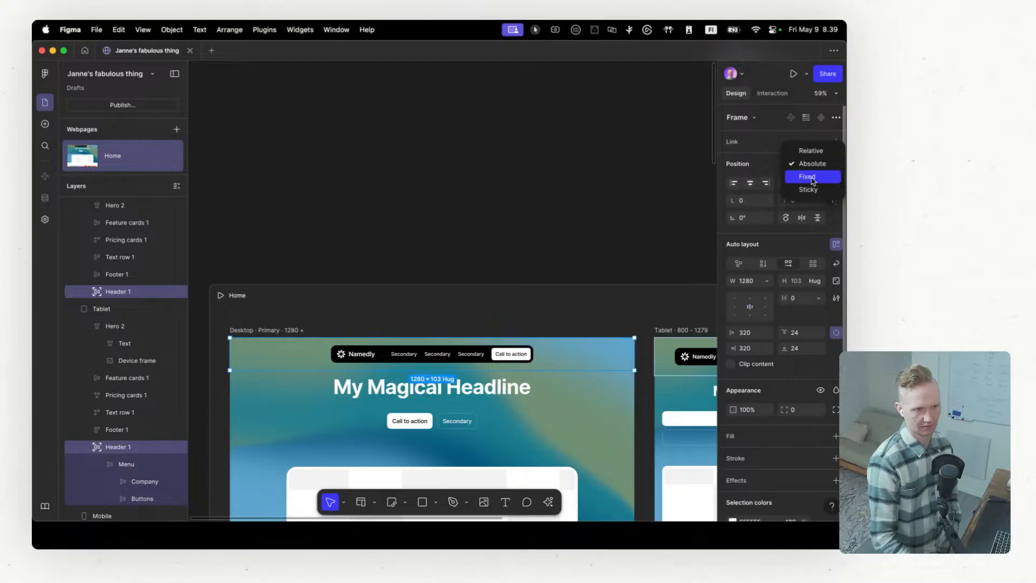
pyautogui.click(809, 177)
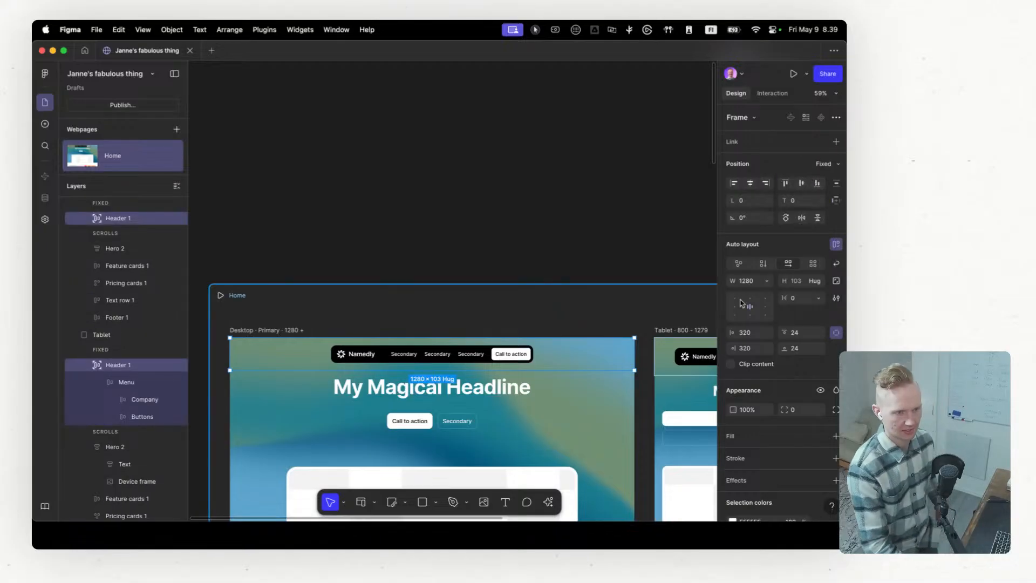
# Step: Set the Desktop header's top and bottom padding to 14
pyautogui.click(807, 333)
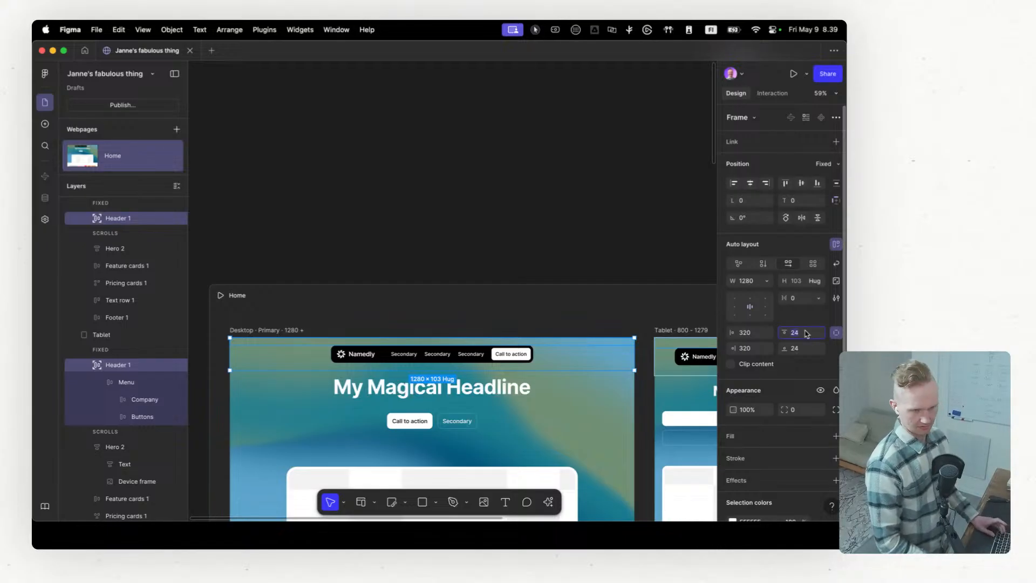
pyautogui.hotkey('shift', 'Down')
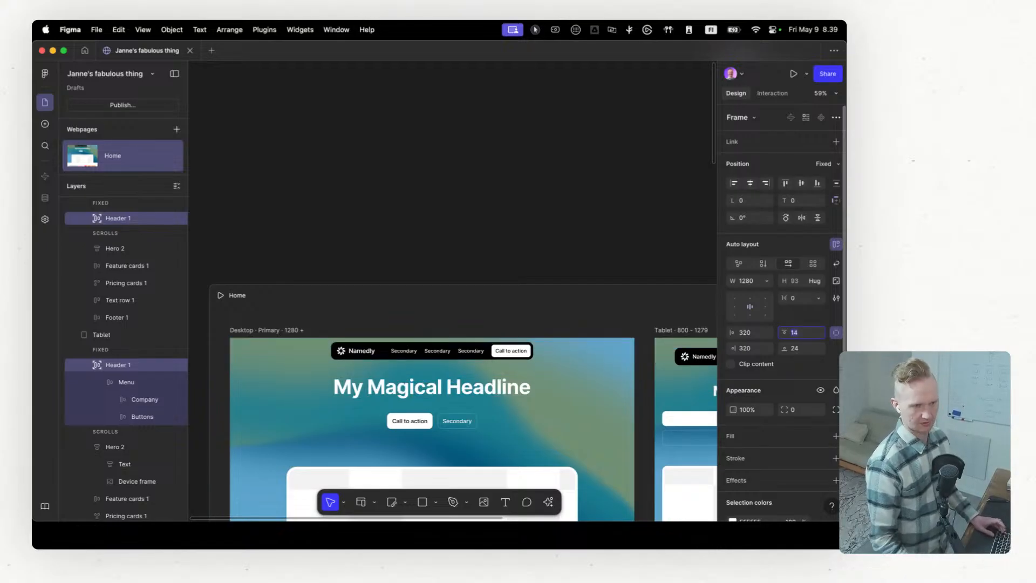
pyautogui.click(804, 349)
pyautogui.hotkey('shift', 'Down')
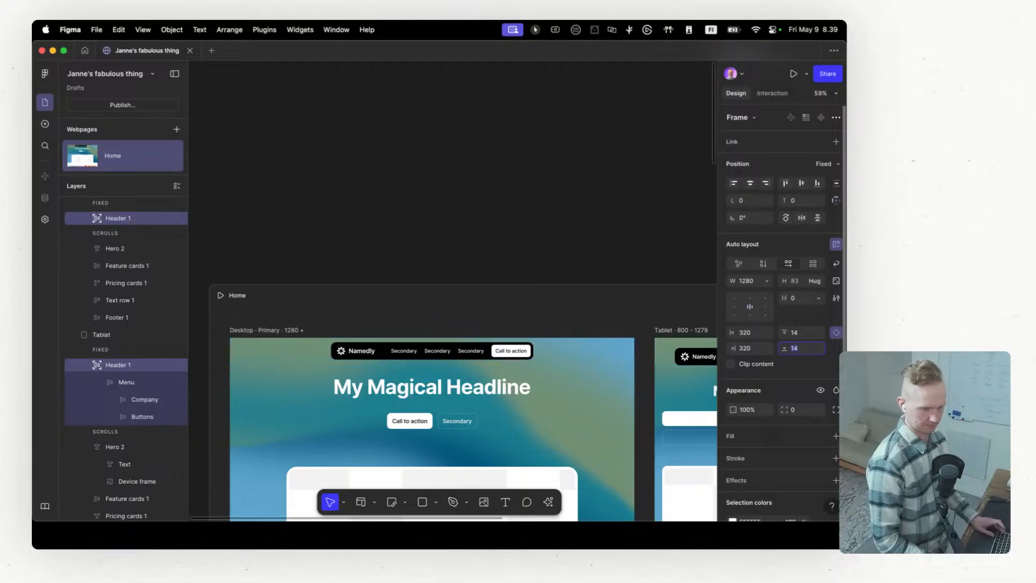
# Step: Select the device frame image in the Desktop hero
pyautogui.scroll(-5, 581, 278)
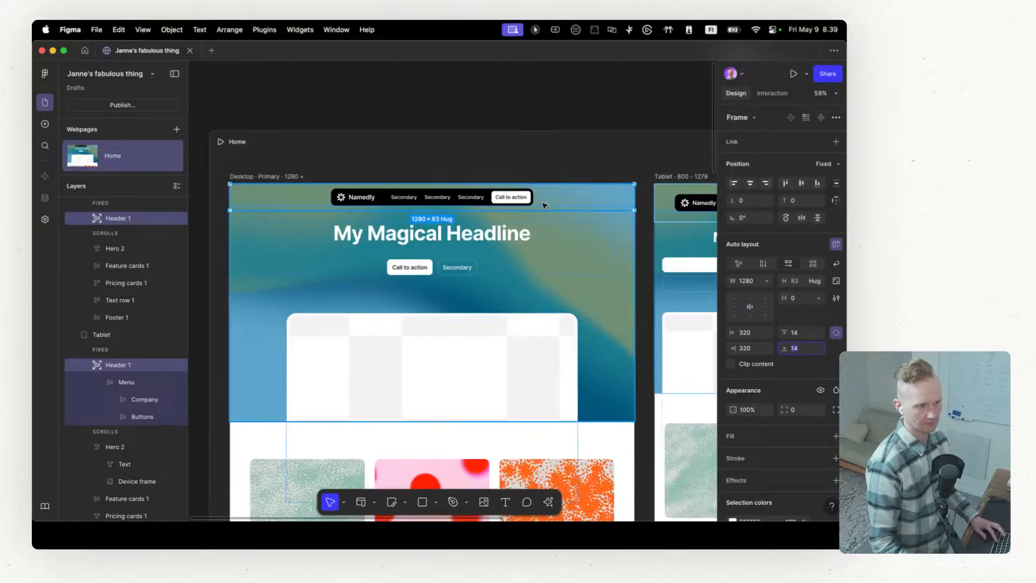
pyautogui.scroll(-1, 547, 285)
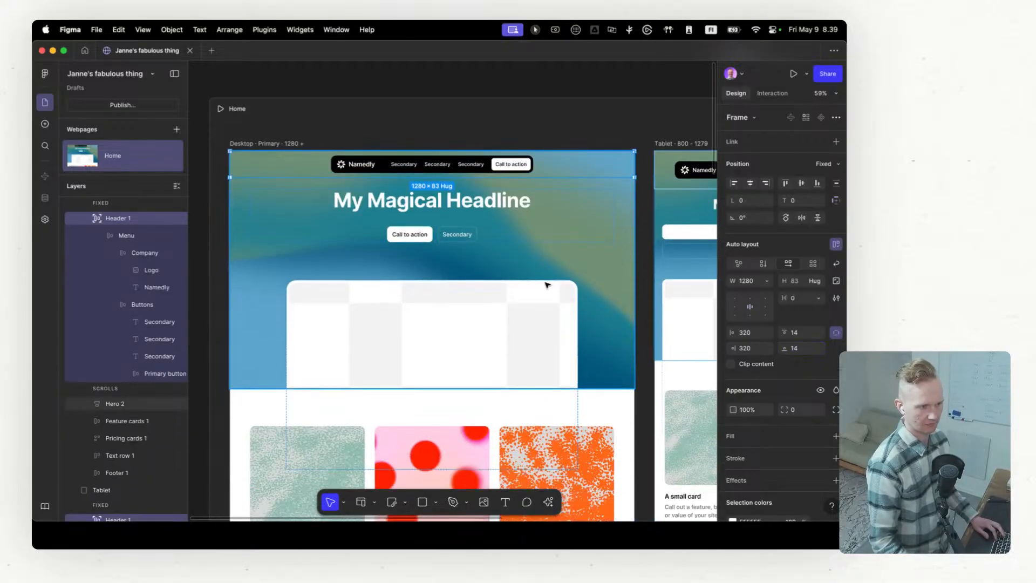
pyautogui.click(519, 312)
pyautogui.scroll(-3, 506, 321)
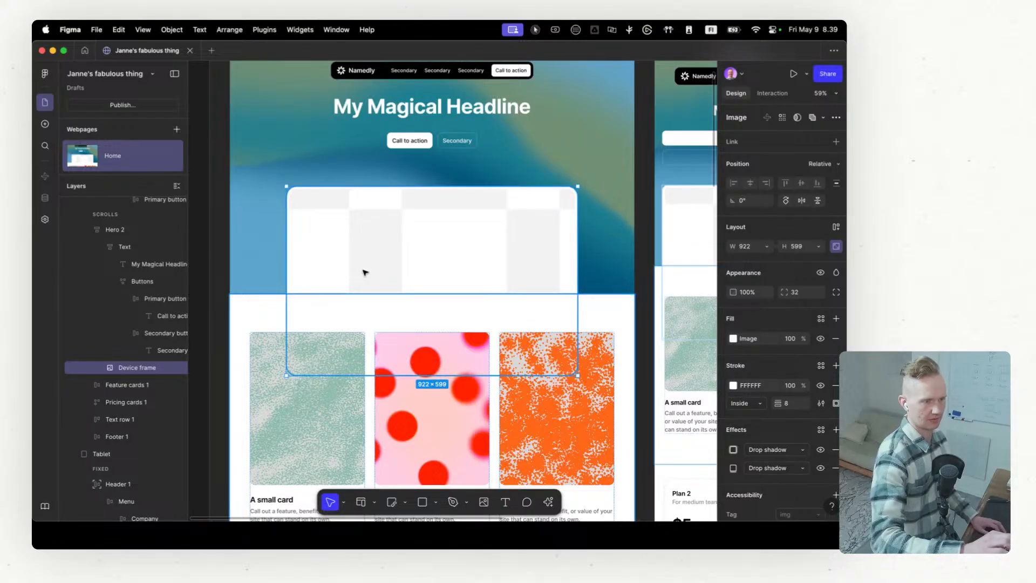
# Step: Switch to Chrome and open the Unsplash website in a new tab
pyautogui.hotkey('ctrl', 'Left')
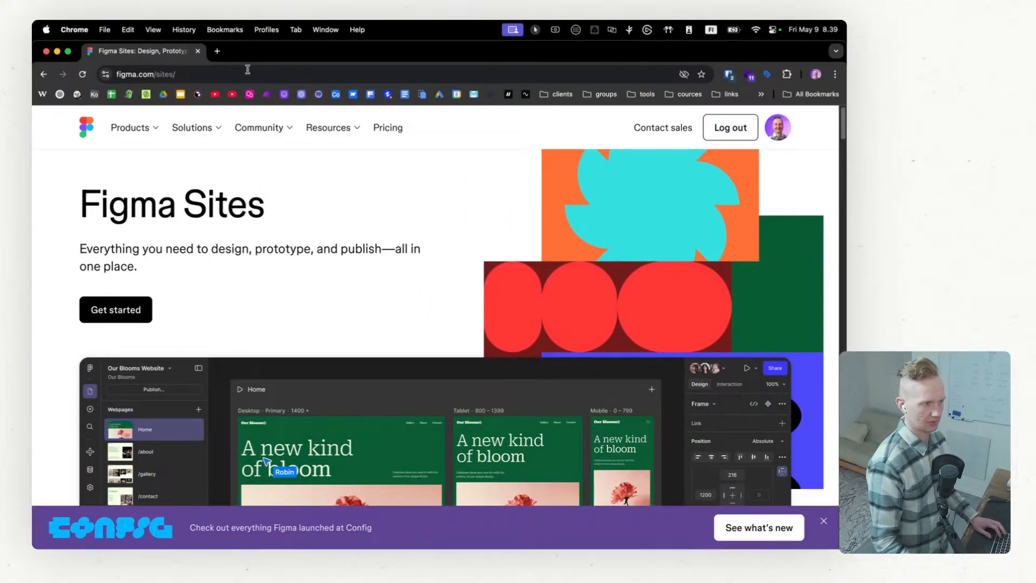
pyautogui.click(218, 49)
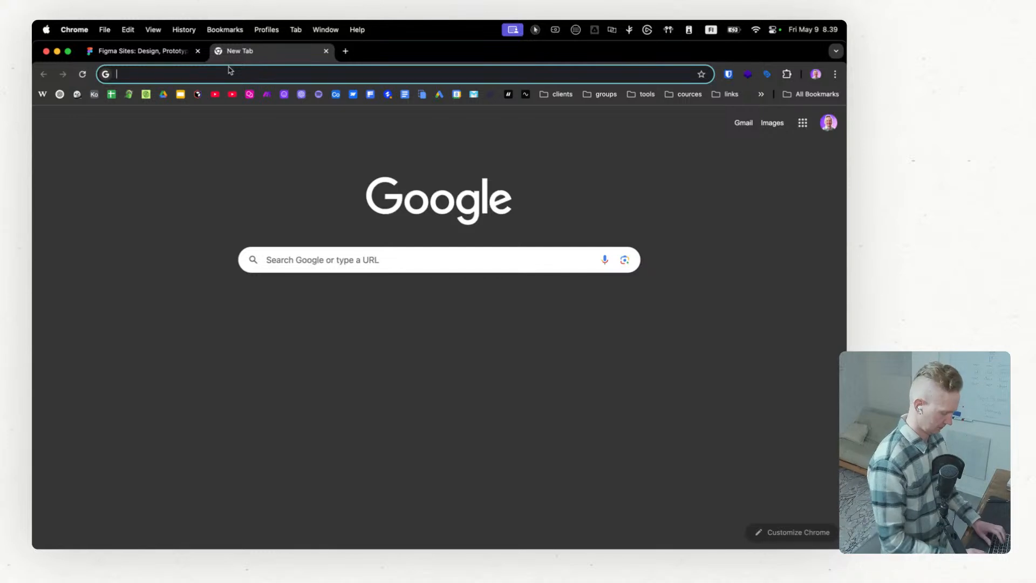
pyautogui.write('unsplash')
pyautogui.press('Return')
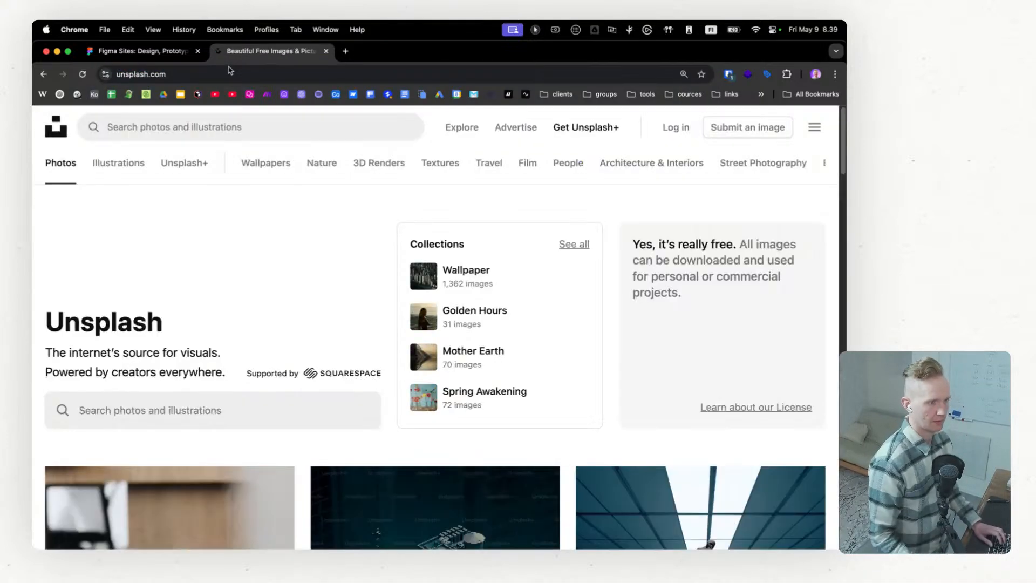
# Step: Search Unsplash for "ui" and browse the photos for an image to fill the hero's device frame
pyautogui.click(203, 135)
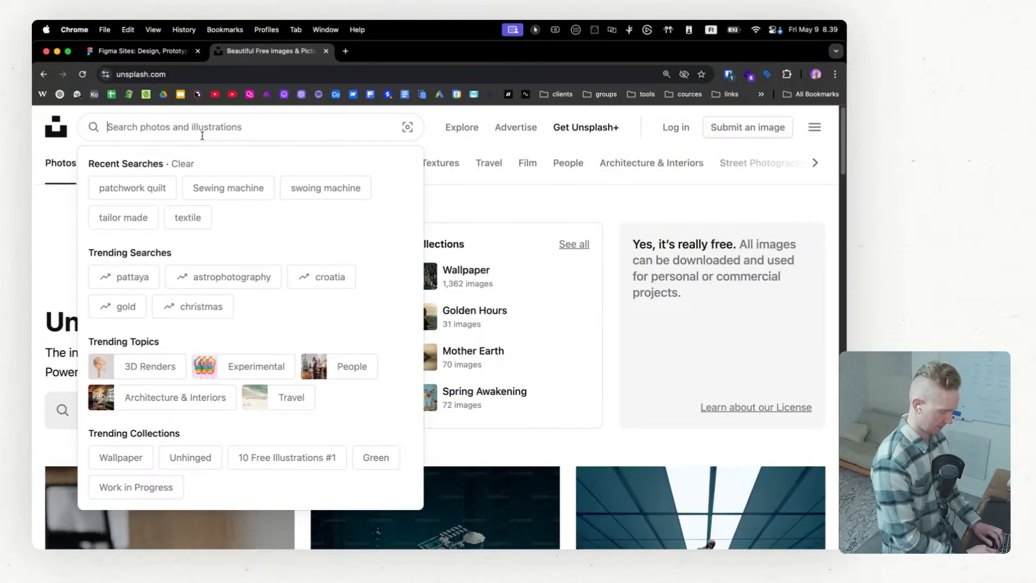
pyautogui.write('ui')
pyautogui.press('Return')
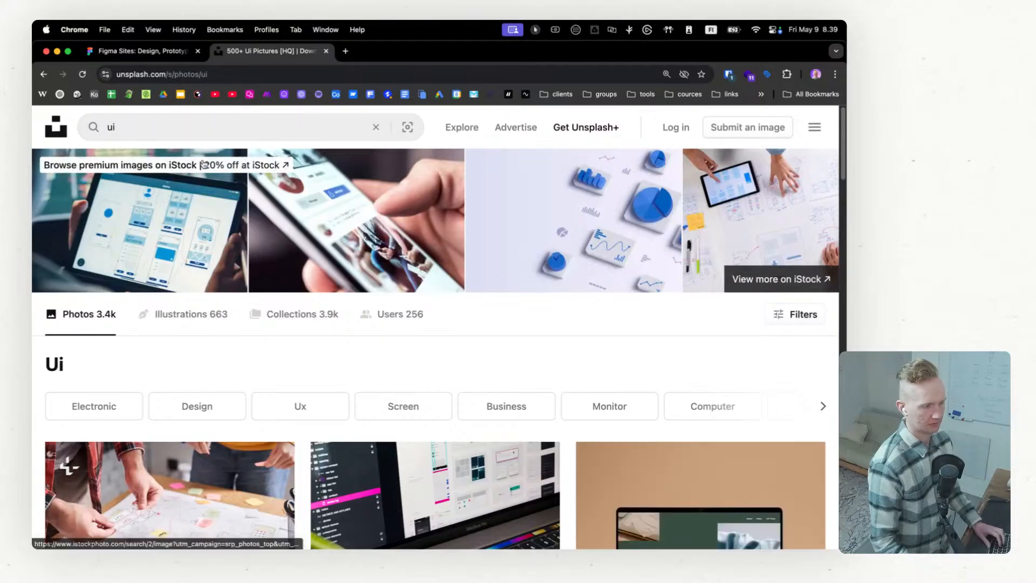
pyautogui.scroll(-10, 485, 318)
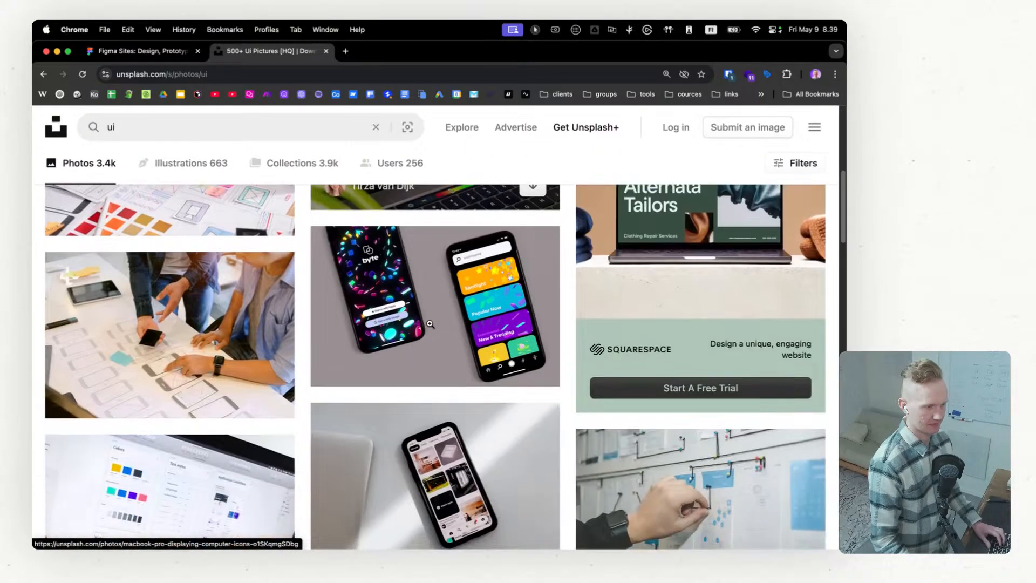
pyautogui.scroll(-10, 430, 324)
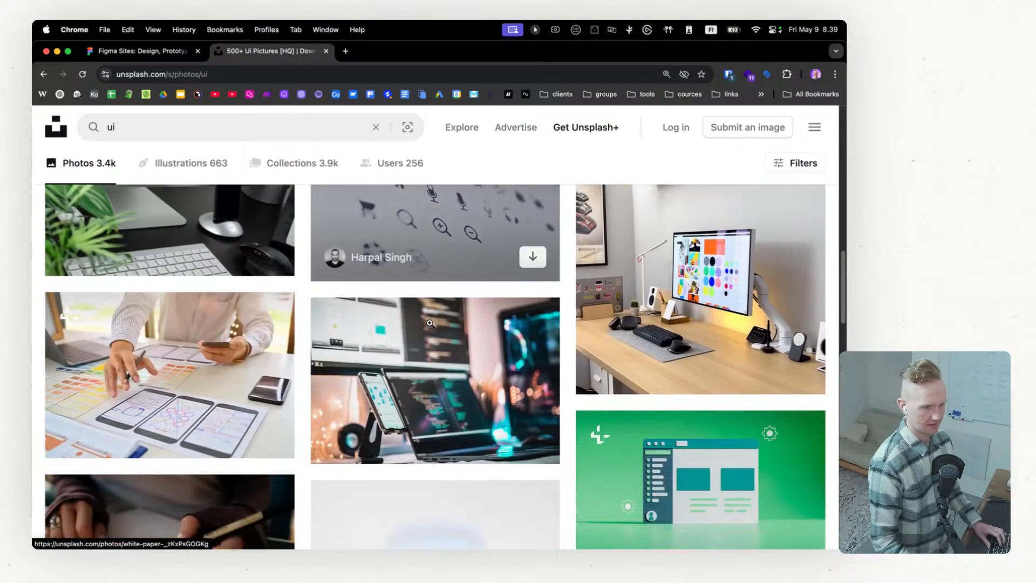
pyautogui.scroll(-5, 430, 323)
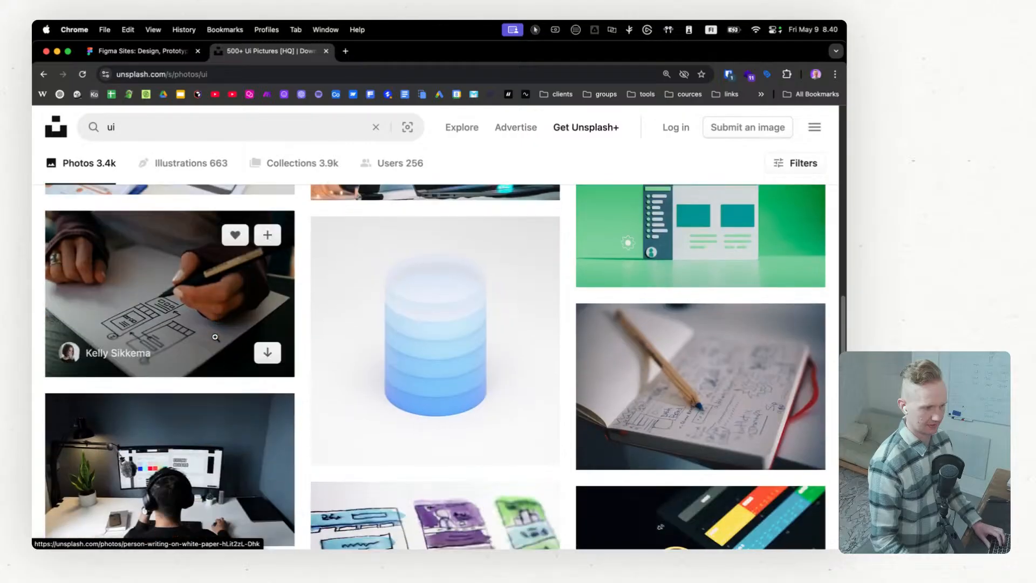
pyautogui.scroll(-5, 215, 337)
pyautogui.scroll(-4, 645, 379)
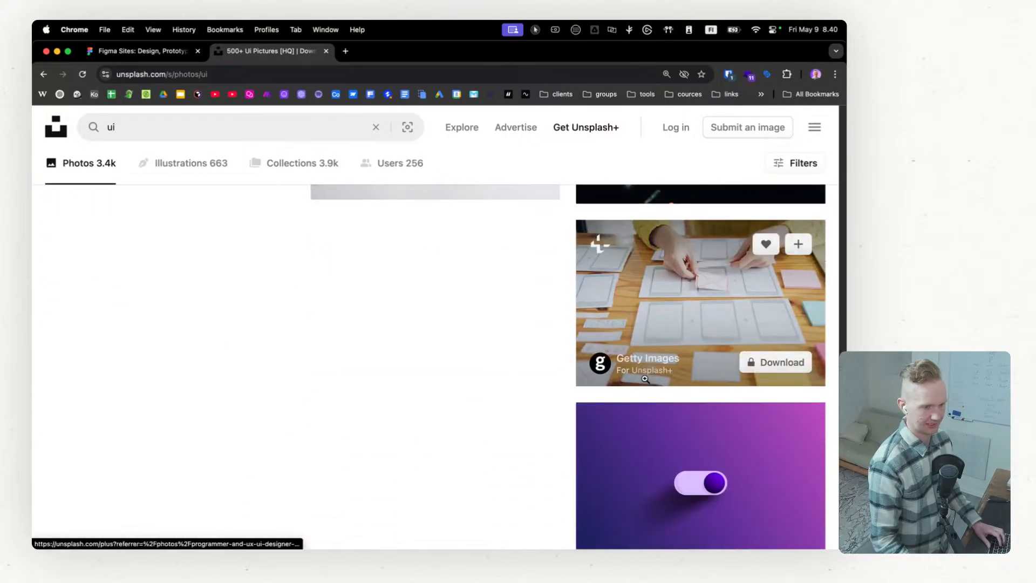
pyautogui.scroll(-3, 645, 379)
pyautogui.scroll(20, 645, 373)
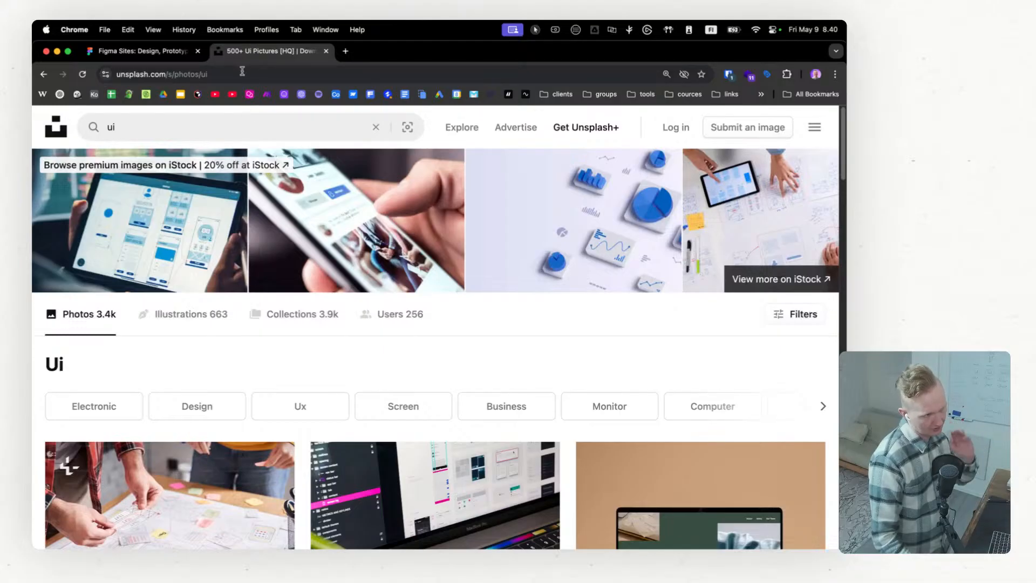
# Step: Search Google for "ui" and look through the image results
pyautogui.click(290, 72)
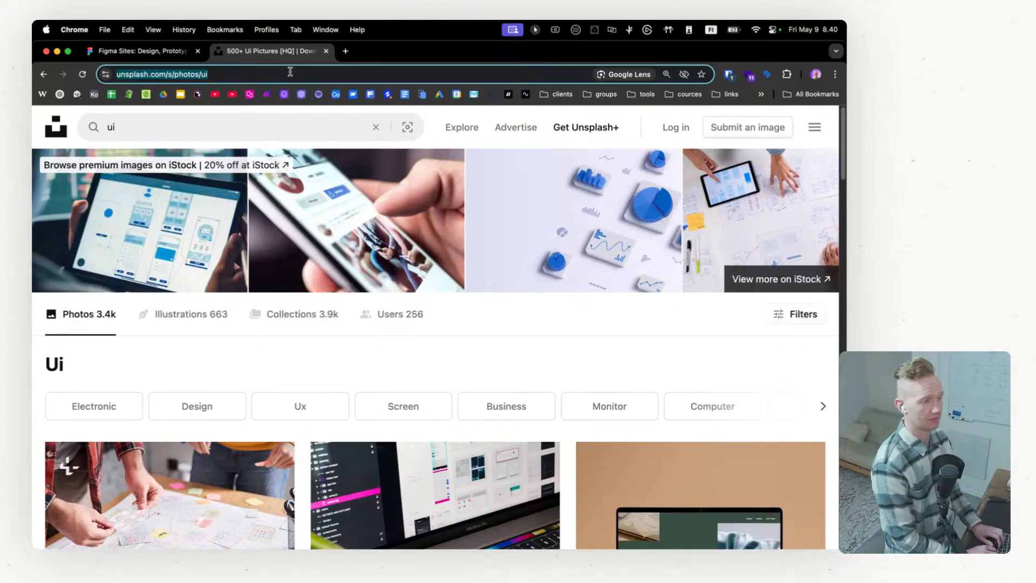
pyautogui.write('ui')
pyautogui.press('Return')
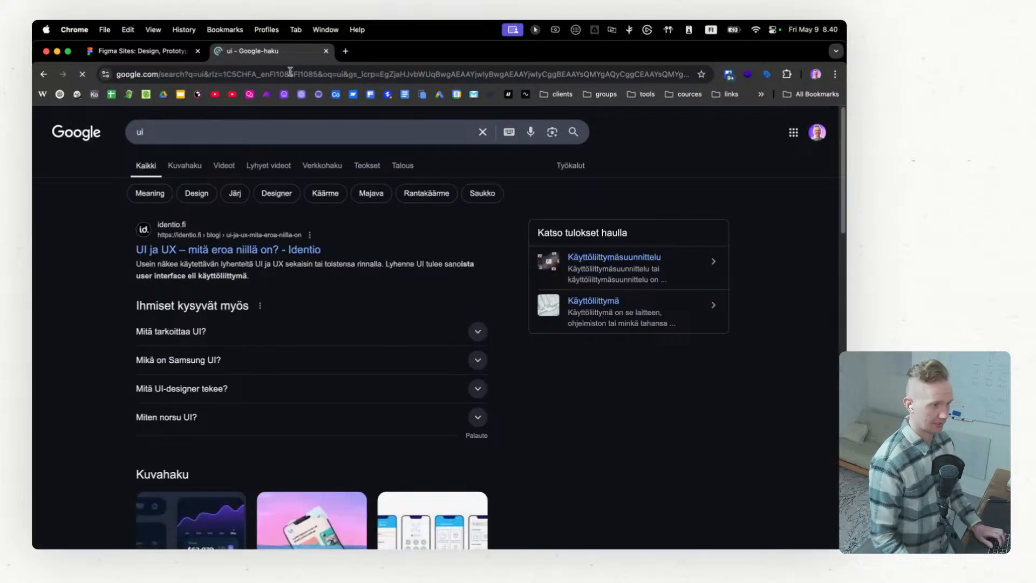
pyautogui.click(193, 170)
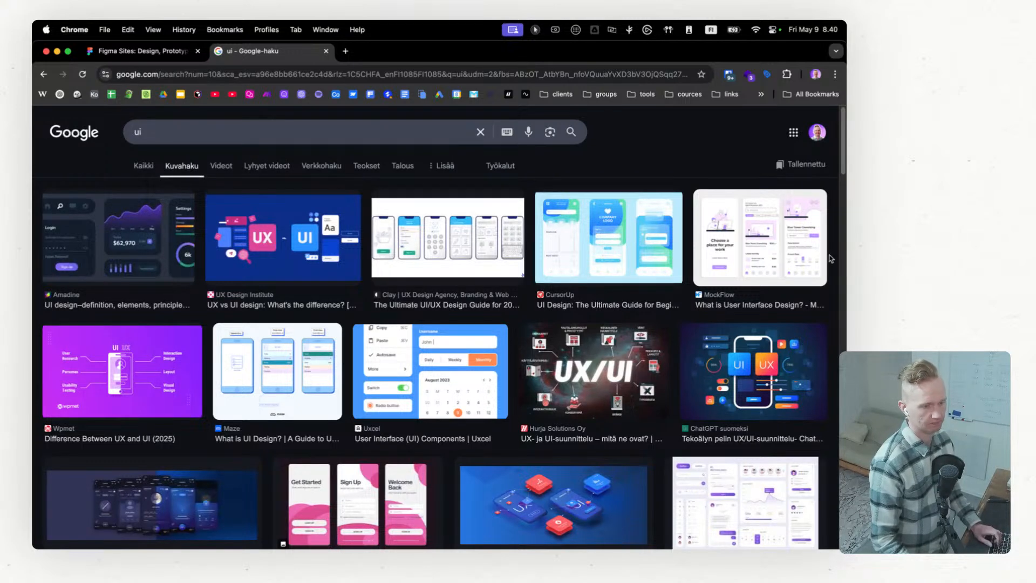
pyautogui.scroll(-3, 227, 352)
pyautogui.scroll(3, 302, 340)
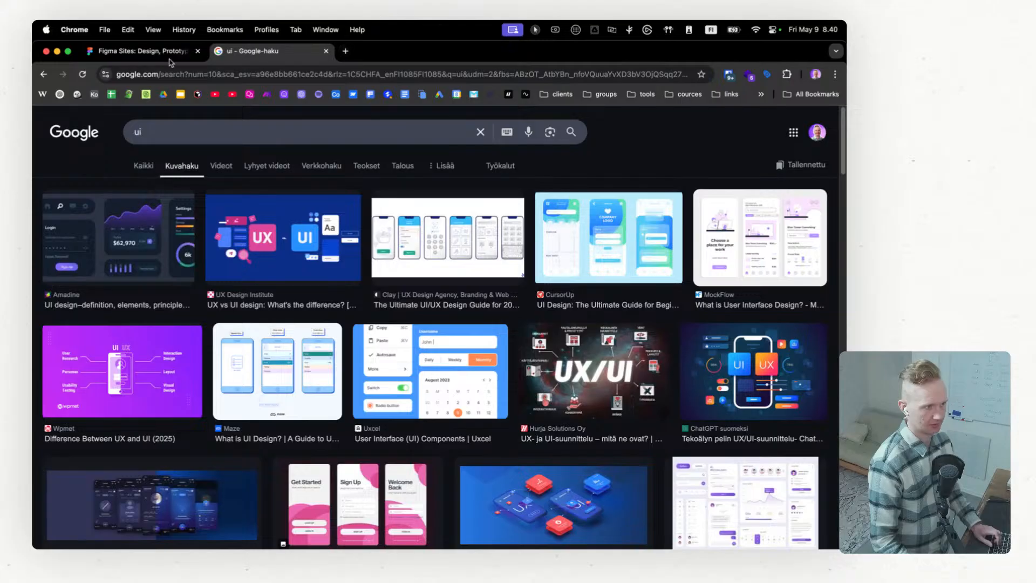
# Step: Return to the Unsplash "ui" photo results and look through the first images again
pyautogui.click(44, 75)
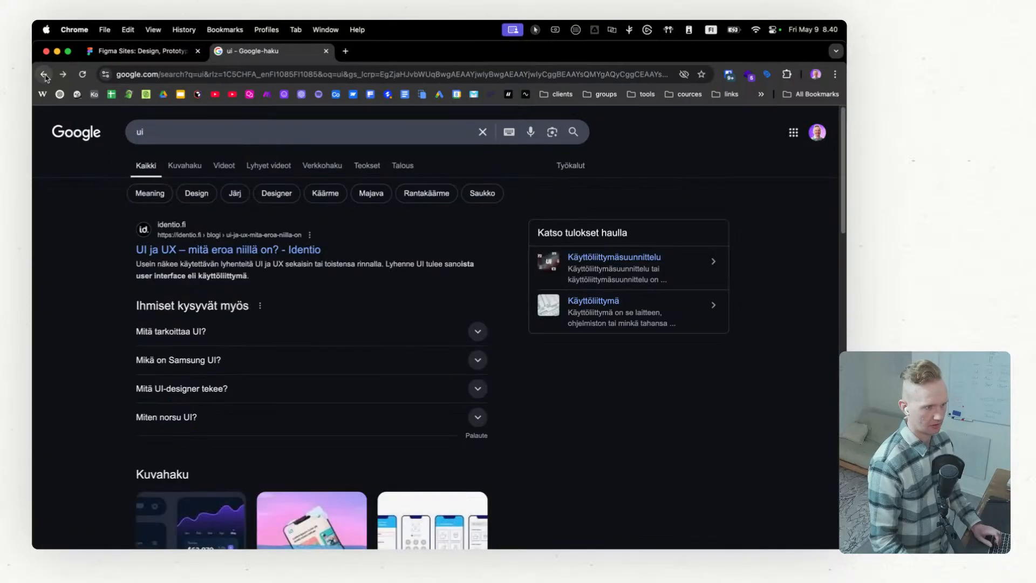
pyautogui.click(45, 76)
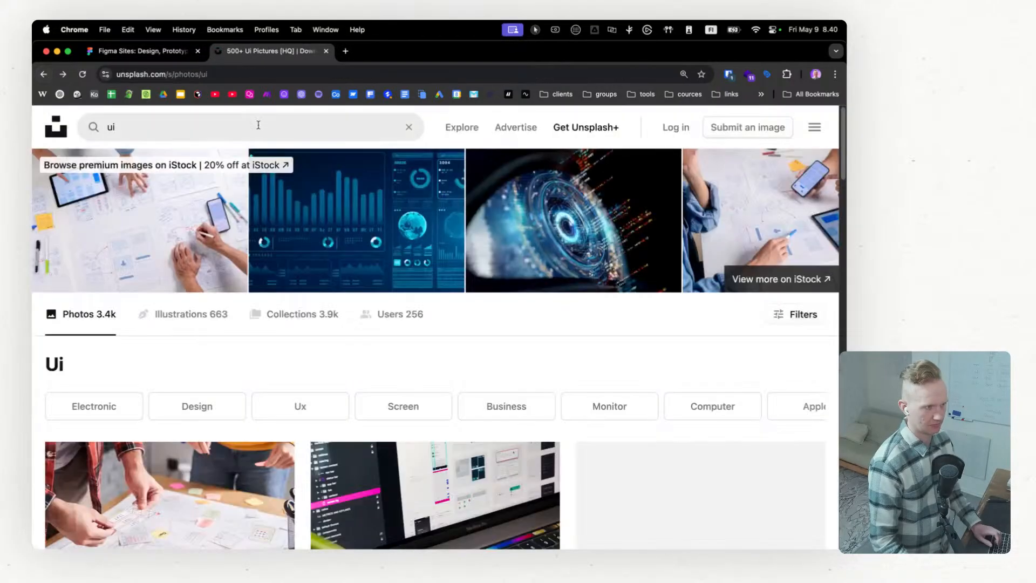
pyautogui.scroll(-3, 283, 301)
pyautogui.scroll(3, 202, 289)
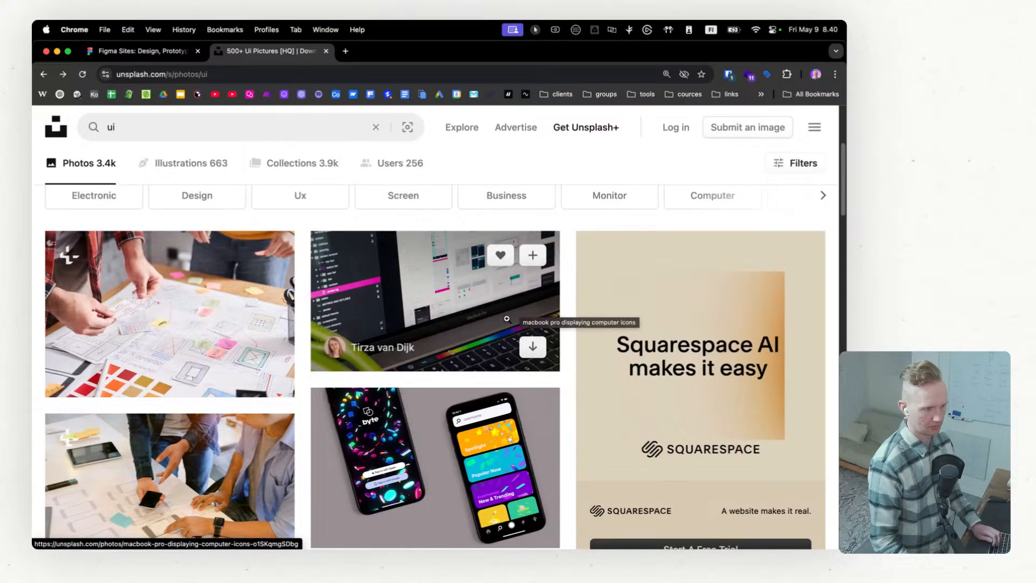
# Step: Open the photo of the MacBook Pro displaying computer icons and download it in original size (5941 x 3342)
pyautogui.click(415, 304)
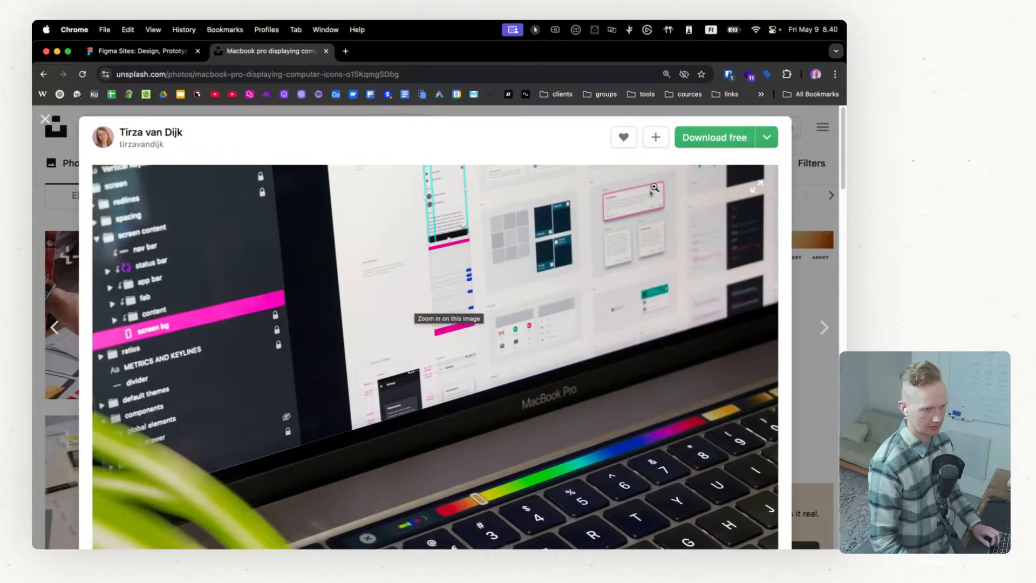
pyautogui.click(766, 137)
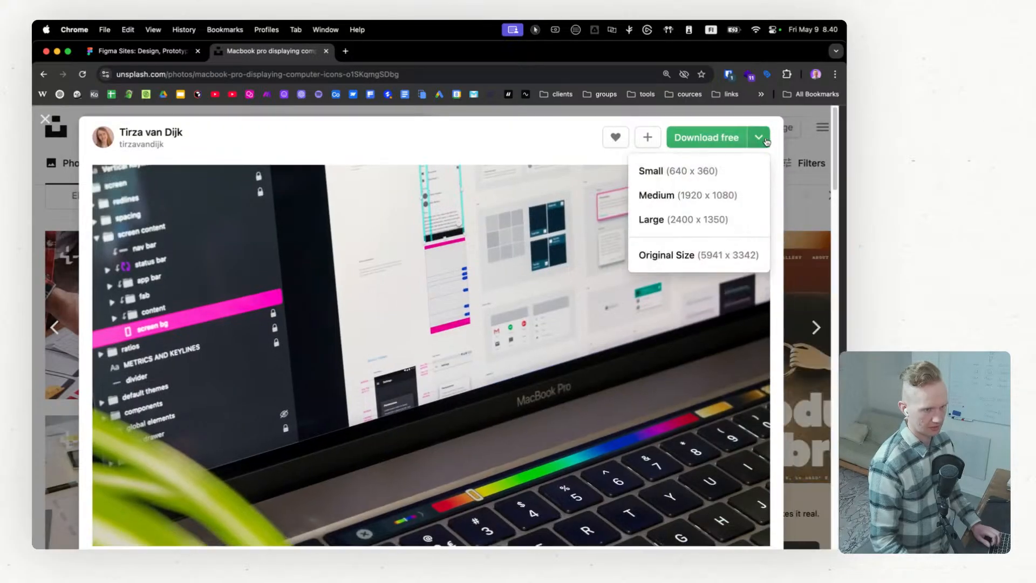
pyautogui.click(716, 257)
pyautogui.moveTo(642, 107)
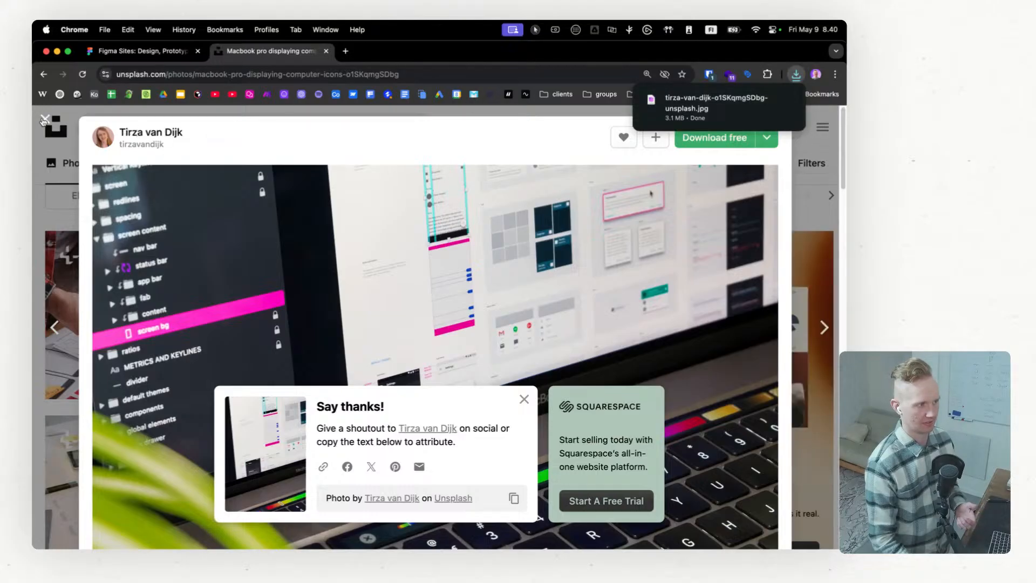
pyautogui.click(45, 119)
# Step: Switch to Figma and fill the desktop hero's device frame with the downloaded Unsplash photo from the Downloads folder
pyautogui.hotkey('ctrl', 'Right')
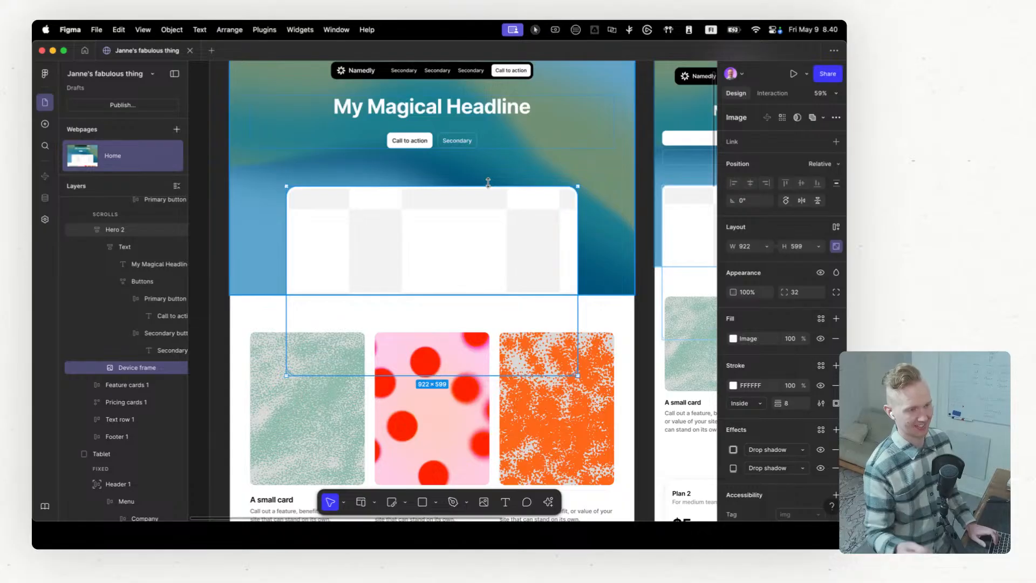
pyautogui.hscroll(10, 486, 183)
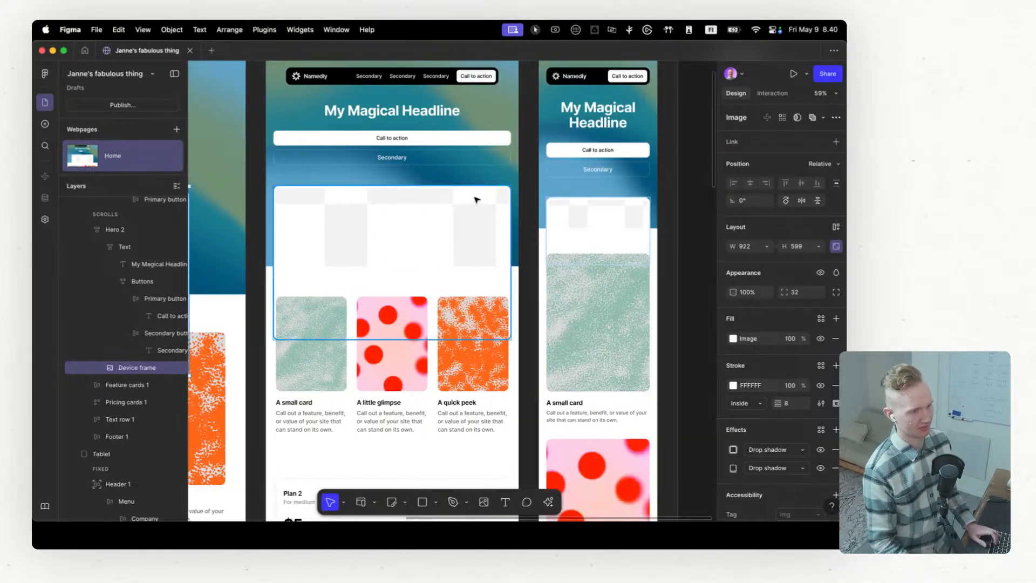
pyautogui.hscroll(-12, 472, 203)
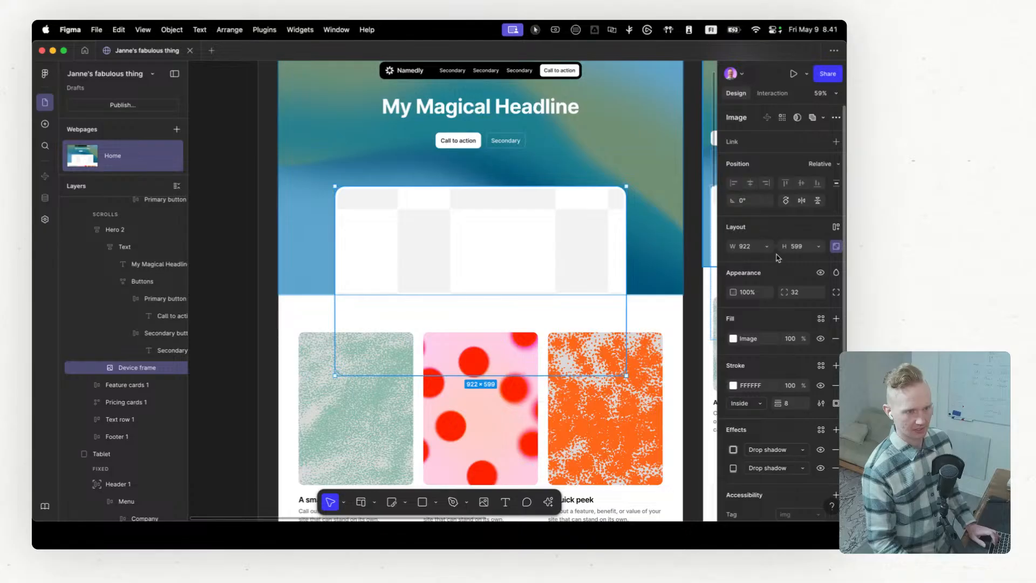
pyautogui.scroll(-2, 778, 258)
pyautogui.click(733, 288)
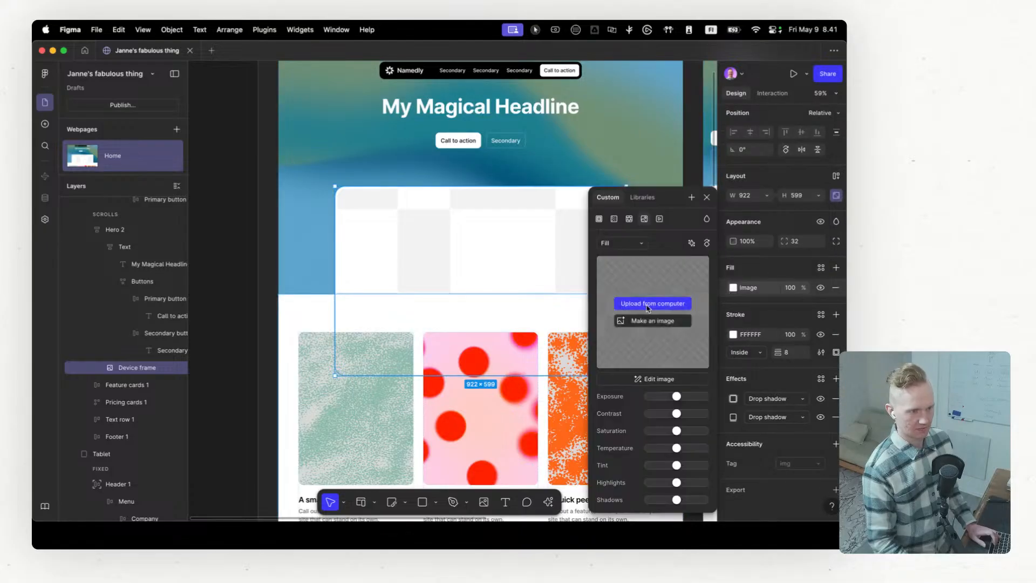
pyautogui.click(650, 305)
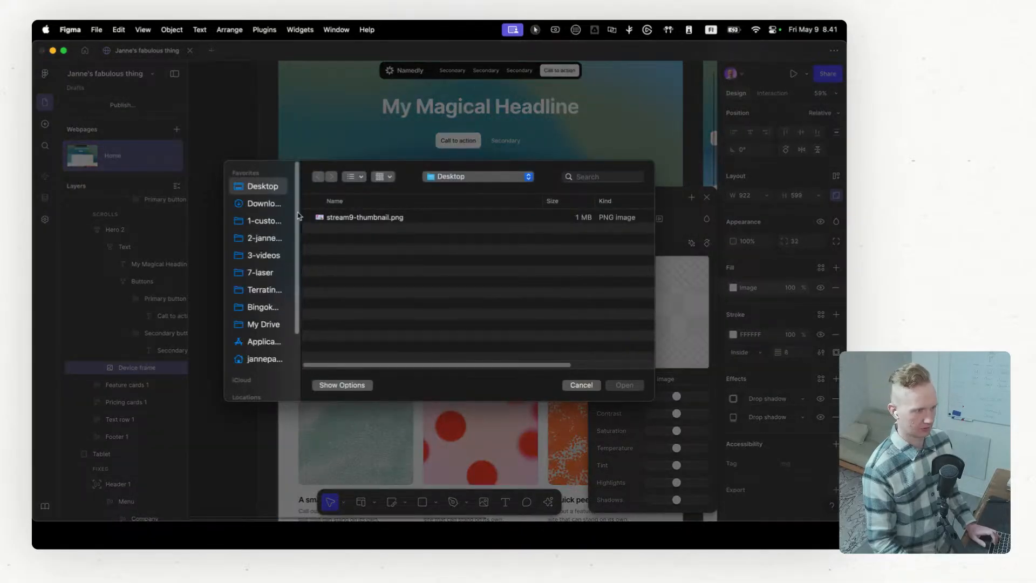
pyautogui.click(260, 204)
pyautogui.doubleClick(372, 217)
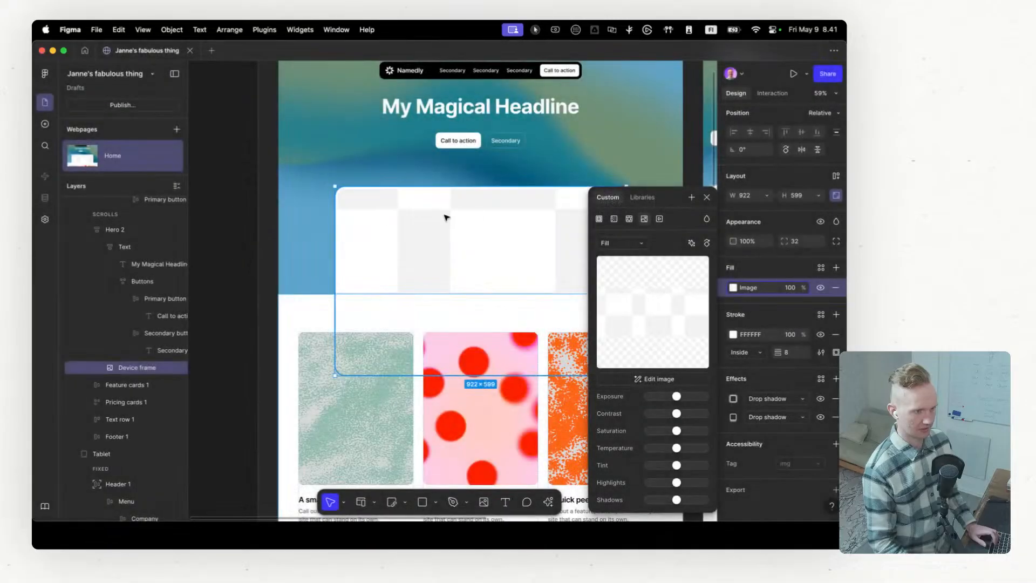
pyautogui.click(707, 198)
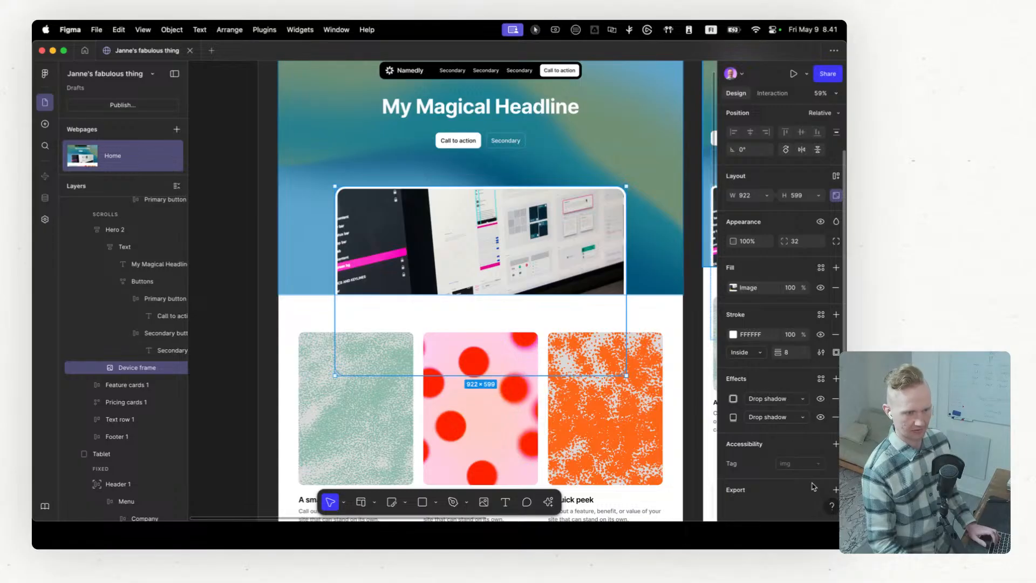
# Step: Add the alt text "Ui image" to the device frame
pyautogui.click(835, 445)
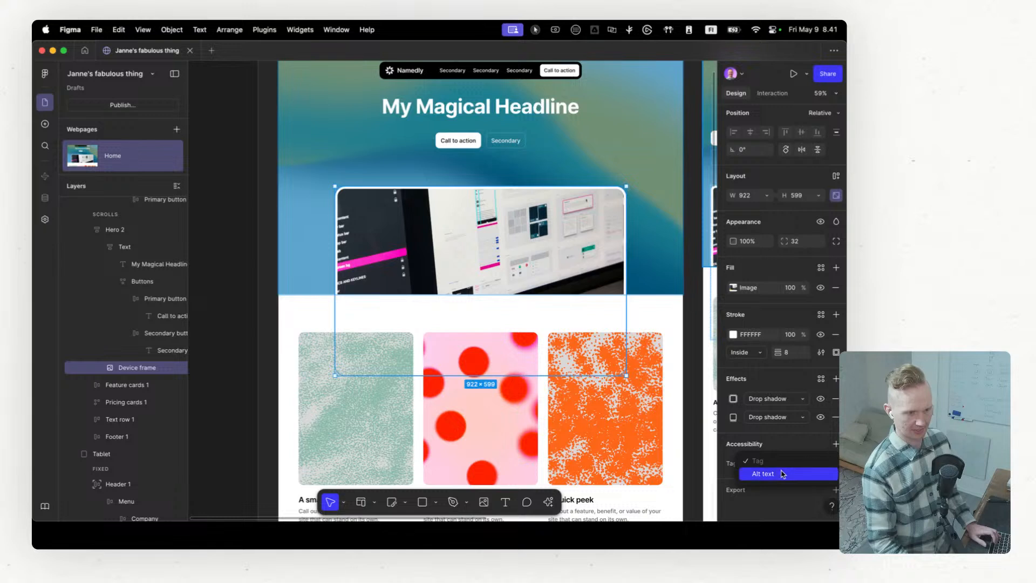
pyautogui.scroll(-2, 766, 464)
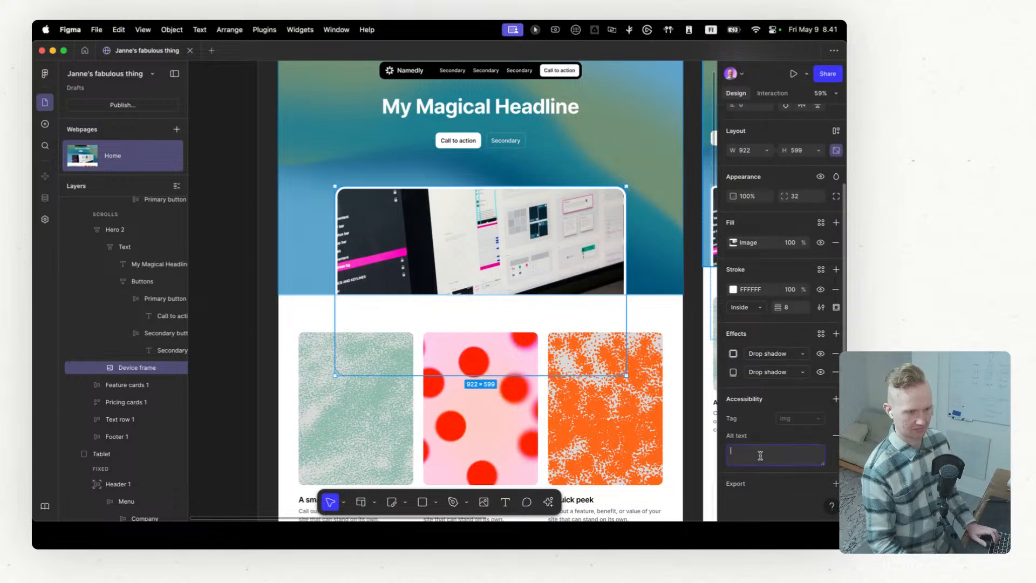
pyautogui.write('Ui ')
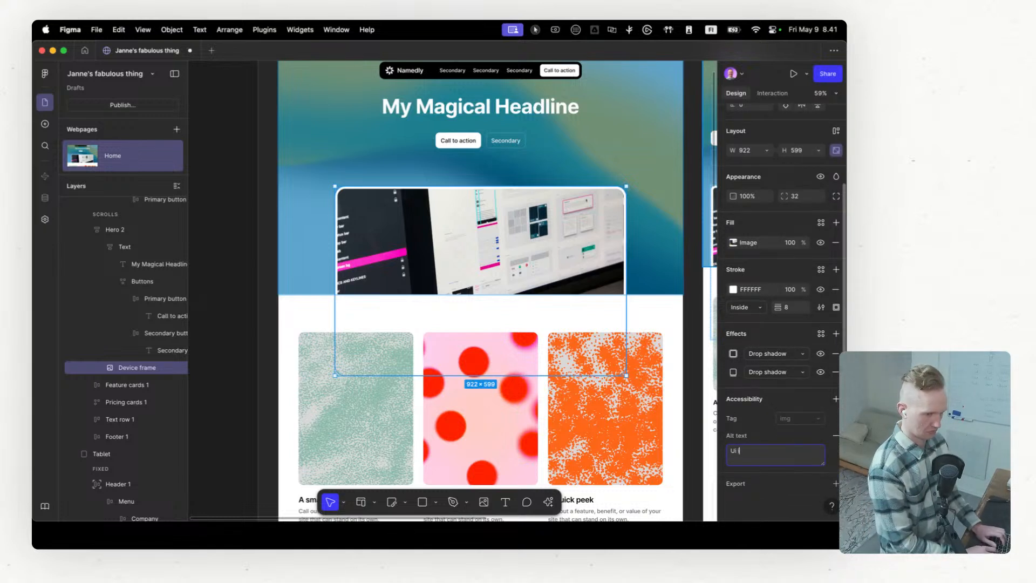
pyautogui.write('image')
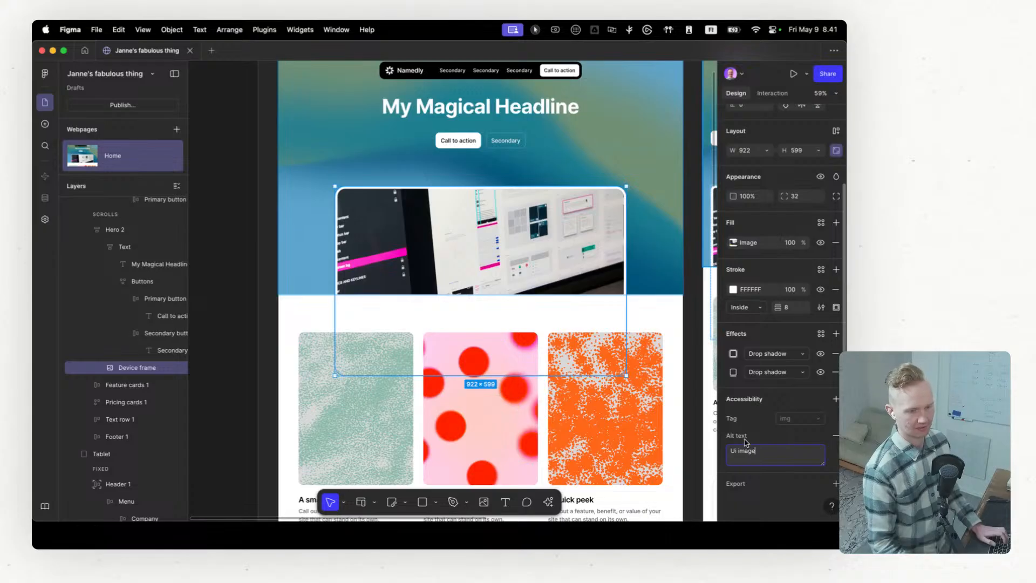
# Step: Add an accessibility tag to the hero's "My Magical Headline" text and set it to h1
pyautogui.click(482, 110)
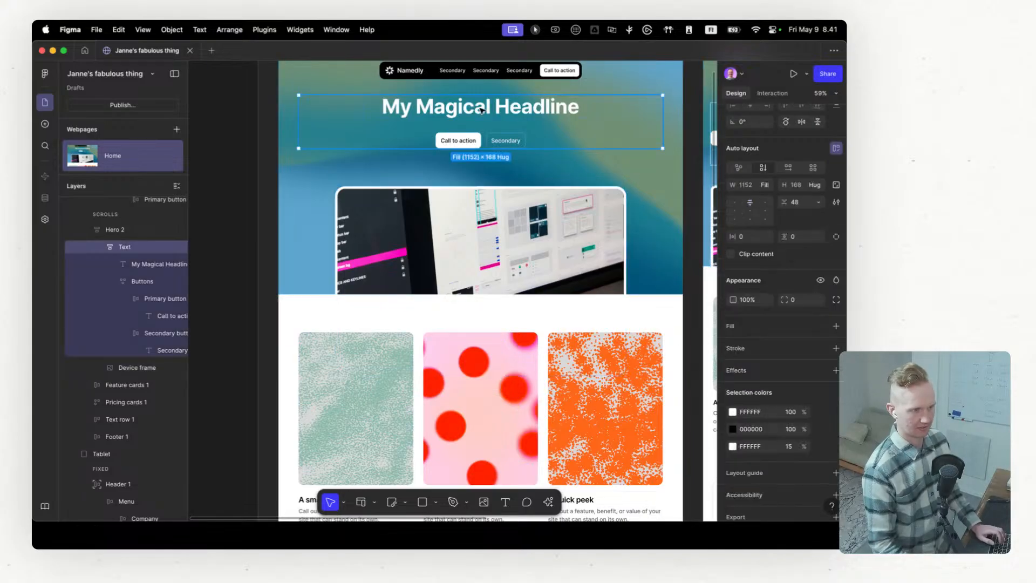
pyautogui.click(483, 110)
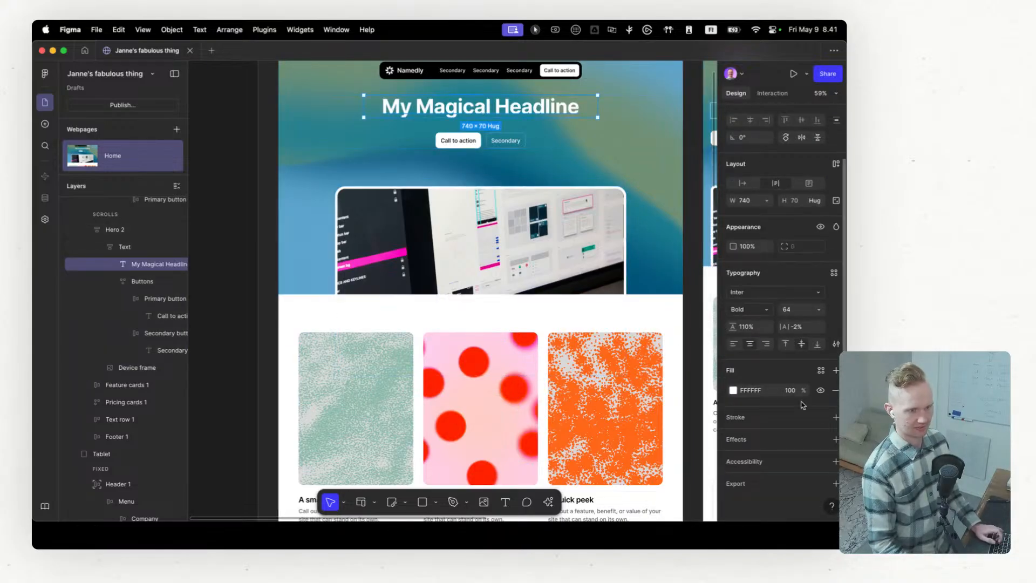
pyautogui.scroll(-3, 806, 417)
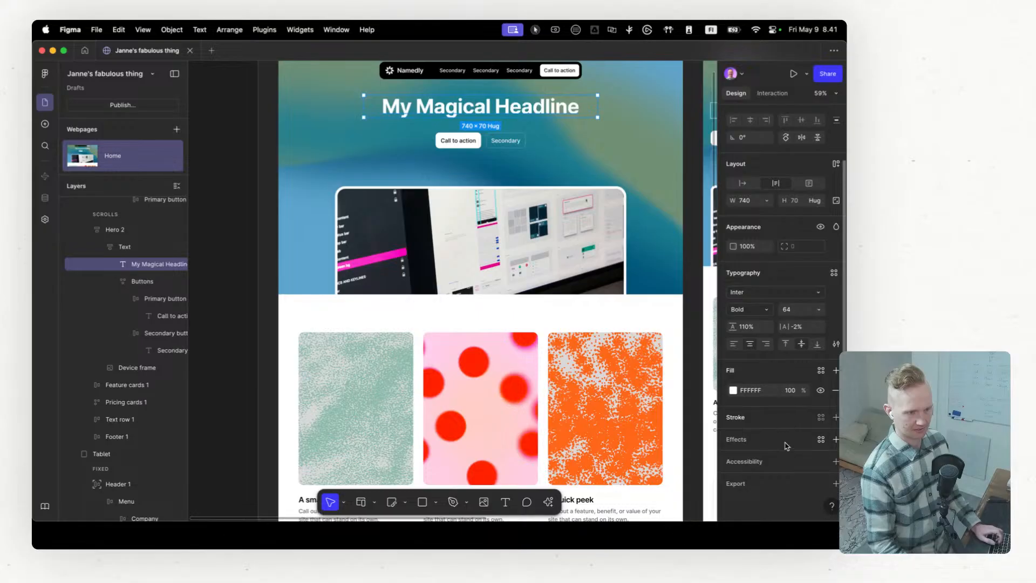
pyautogui.click(834, 465)
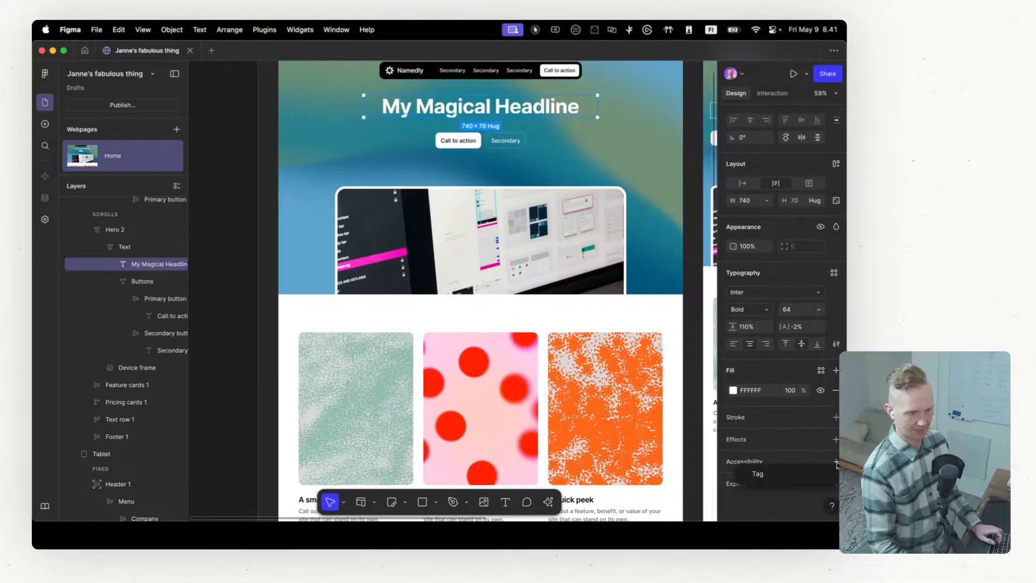
pyautogui.click(786, 474)
pyautogui.scroll(-1, 786, 476)
pyautogui.scroll(-1, 787, 476)
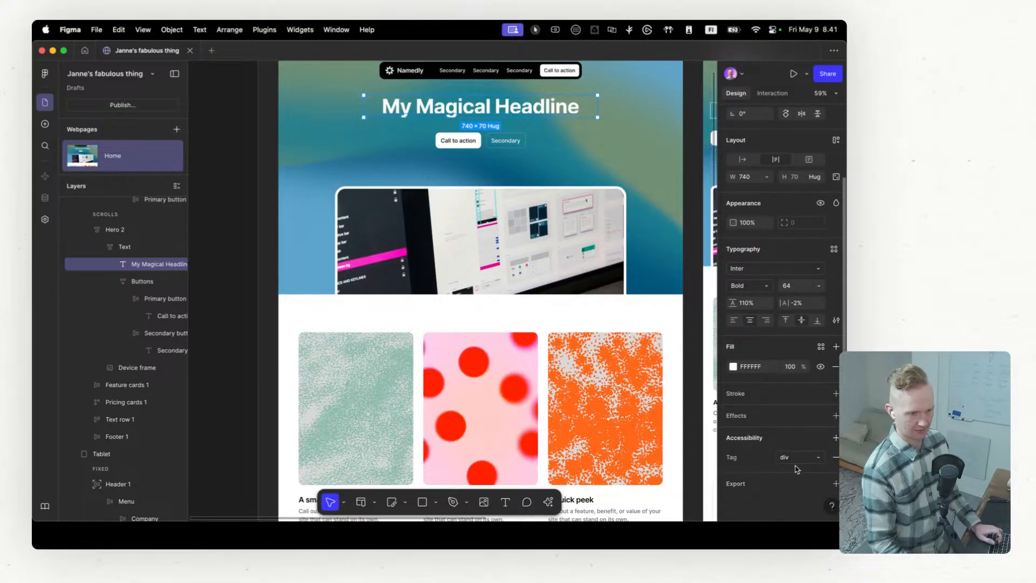
pyautogui.click(797, 458)
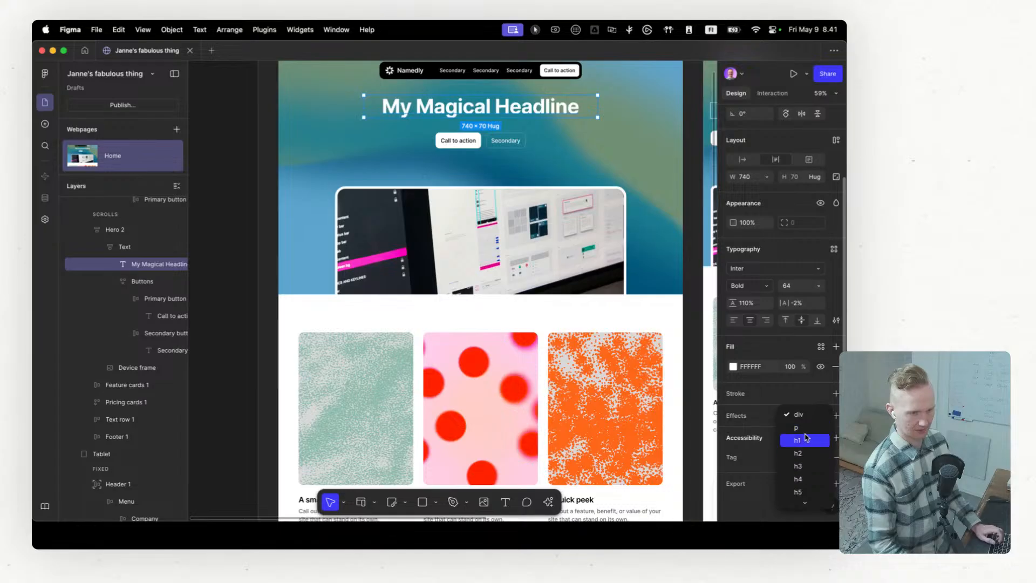
pyautogui.scroll(-1, 806, 437)
pyautogui.click(807, 434)
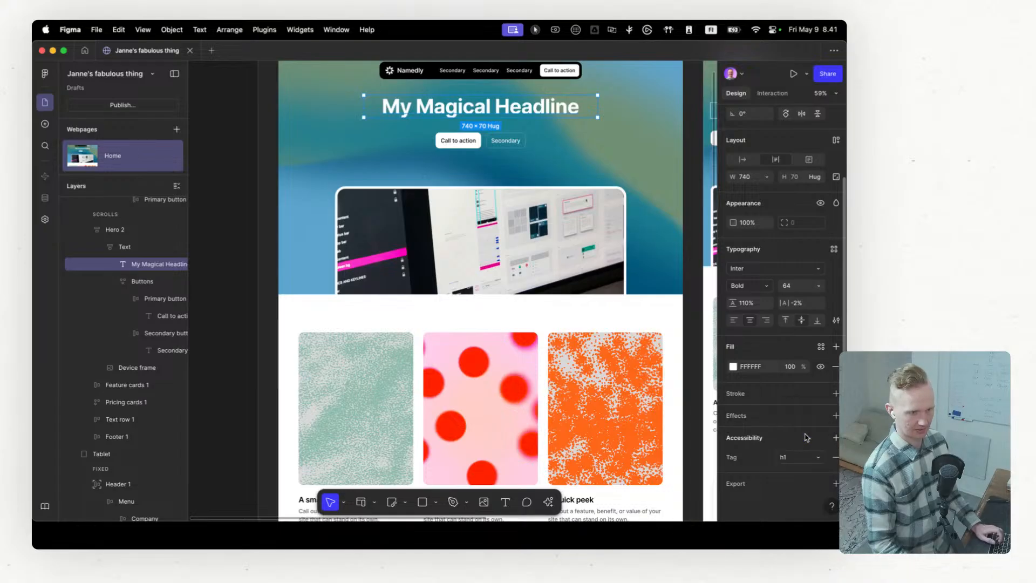
# Step: Try the h2 tag on the hero headline and switch it back to h1
pyautogui.click(799, 458)
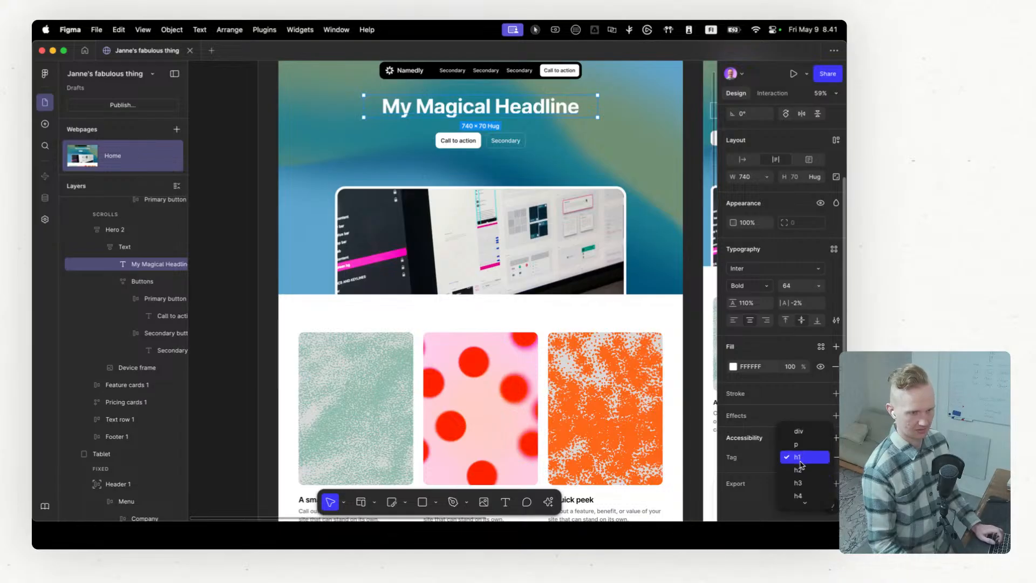
pyautogui.click(802, 459)
pyautogui.click(802, 460)
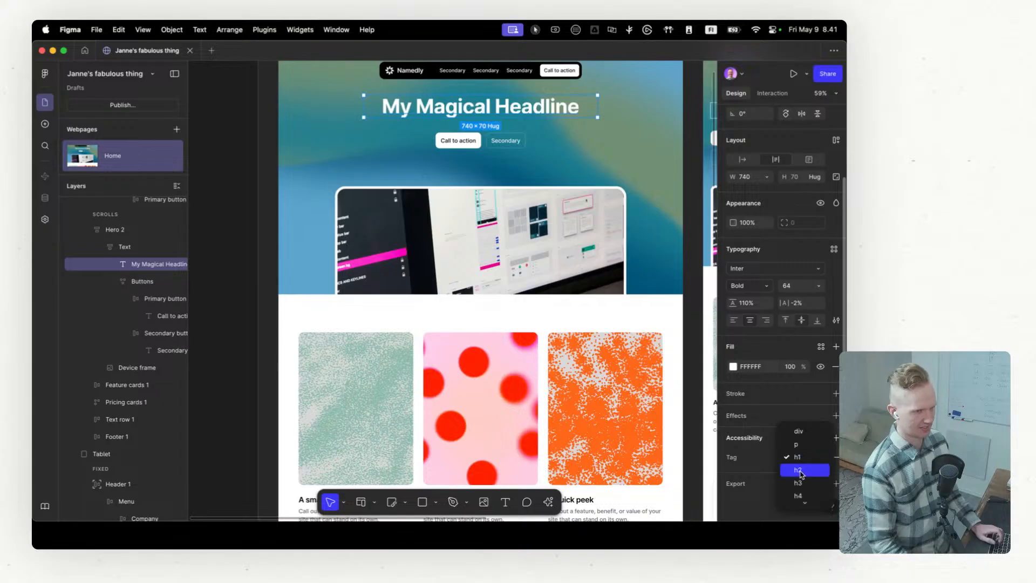
pyautogui.click(803, 473)
pyautogui.click(803, 460)
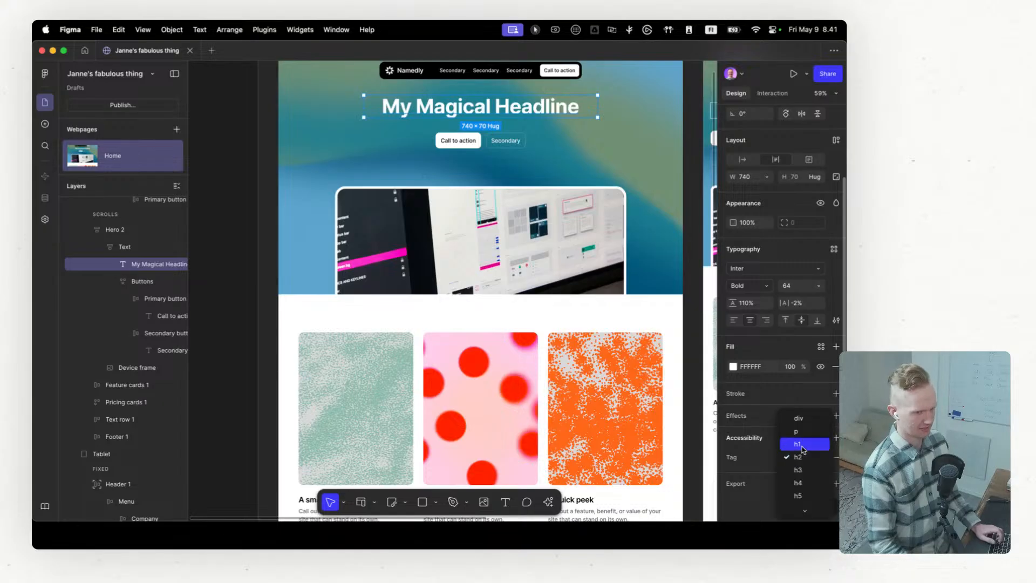
pyautogui.click(802, 450)
# Step: Examine the accessibility settings of the "A quick peek" card title and both subheaders in the text row
pyautogui.scroll(3, 782, 440)
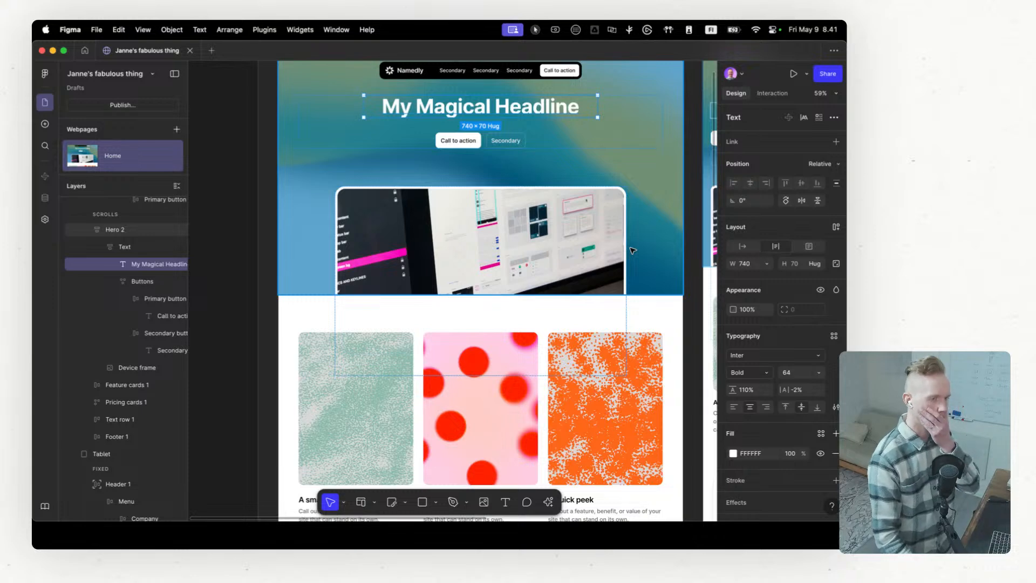
pyautogui.scroll(-3, 633, 249)
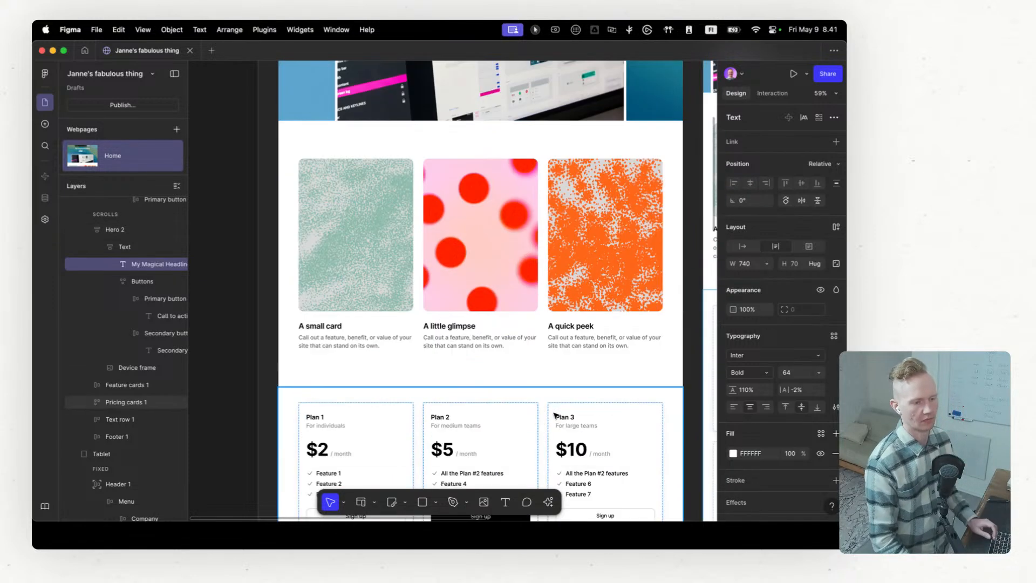
pyautogui.doubleClick(578, 327)
pyautogui.scroll(-2, 746, 449)
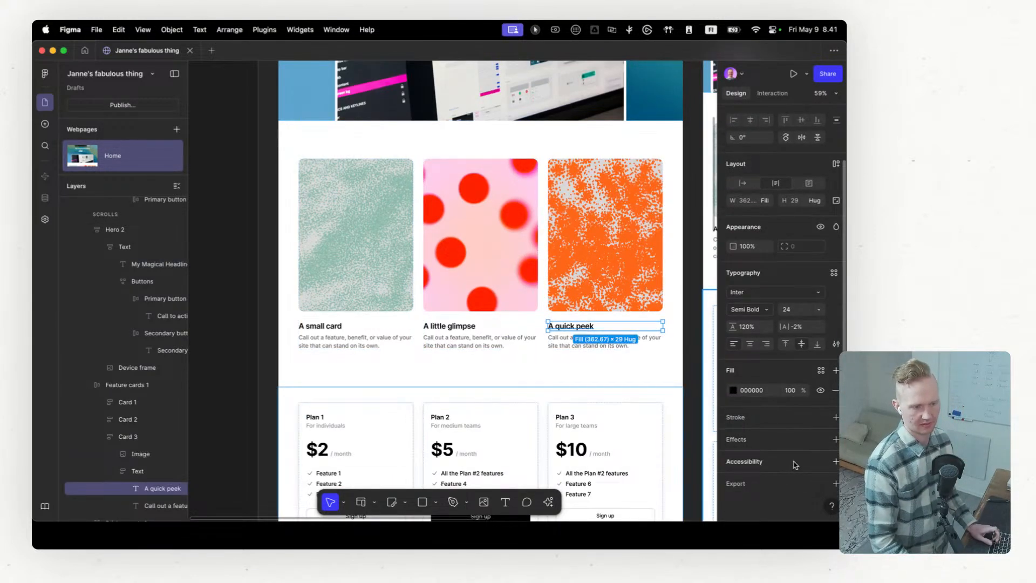
pyautogui.scroll(-4, 564, 434)
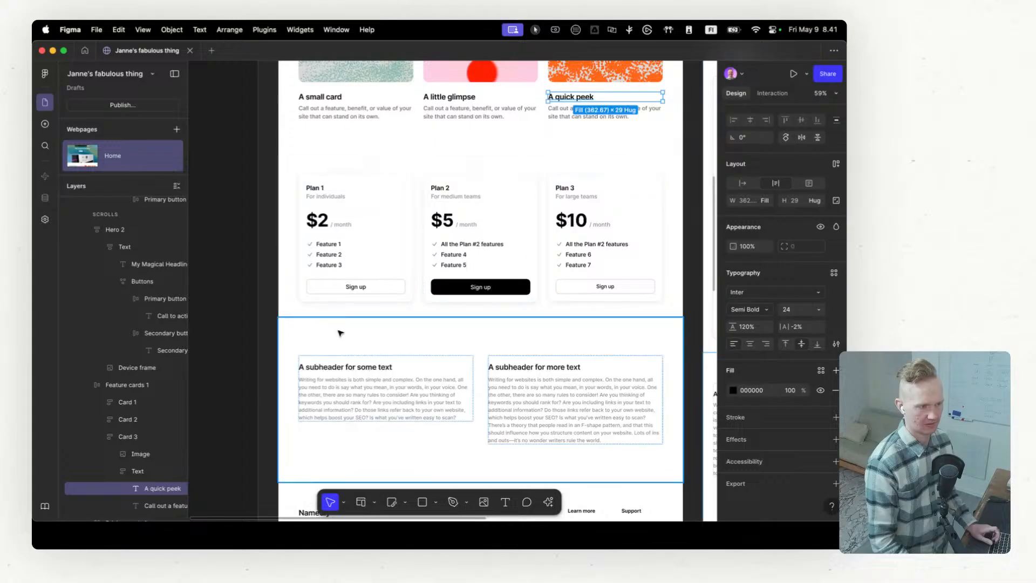
pyautogui.doubleClick(340, 368)
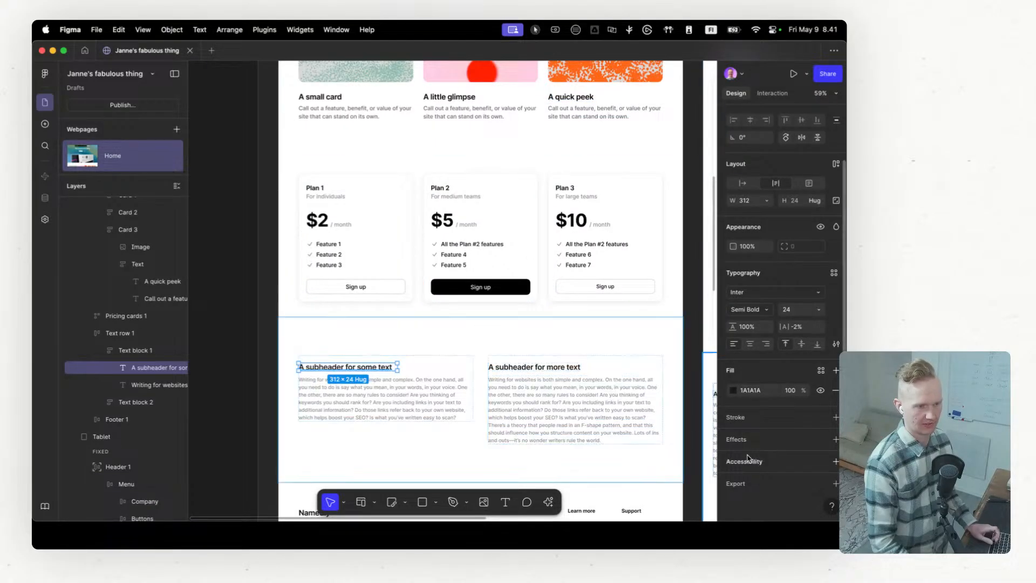
pyautogui.doubleClick(537, 367)
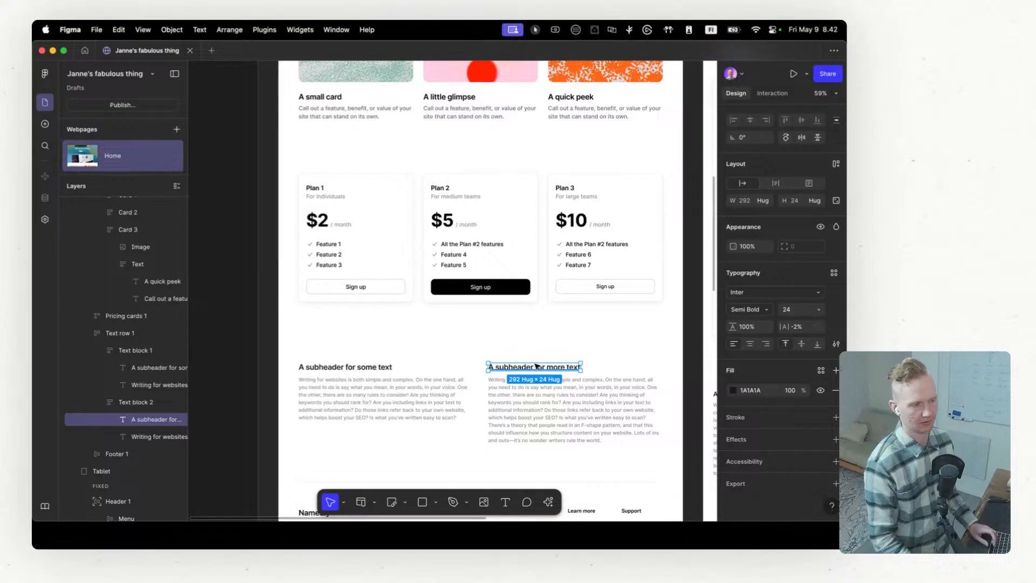
# Step: Examine the properties of the Plan 2 sign-up button and the company name in the footer
pyautogui.keyDown('super'); pyautogui.click(503, 290); pyautogui.keyUp('super')
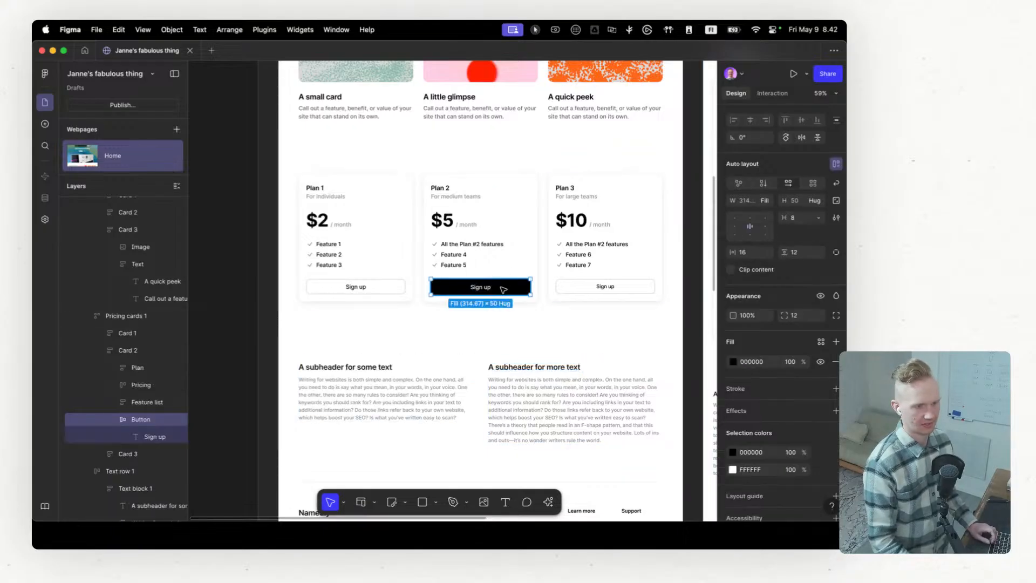
pyautogui.scroll(-5, 606, 332)
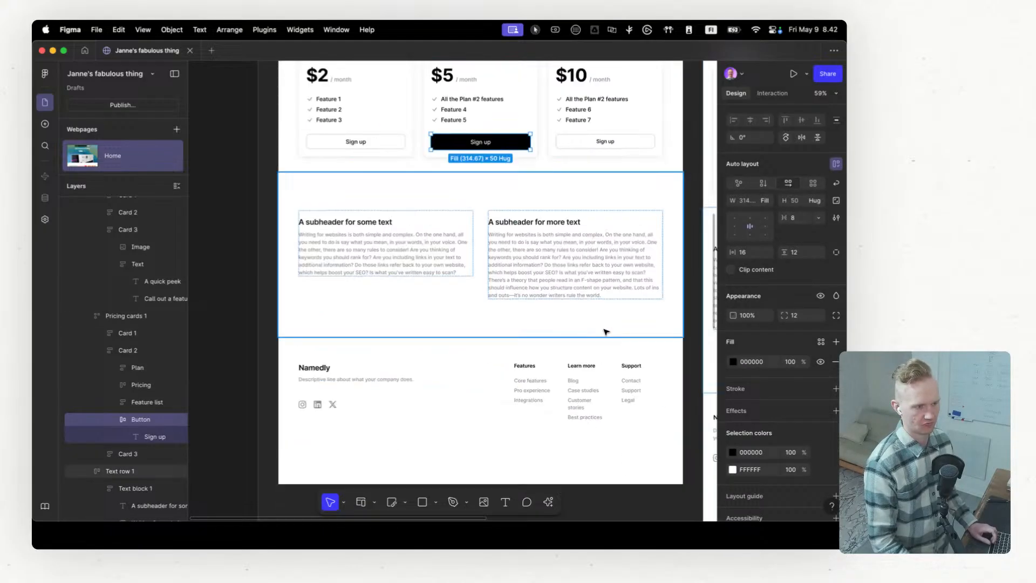
pyautogui.keyDown('super'); pyautogui.click(530, 381); pyautogui.keyUp('super')
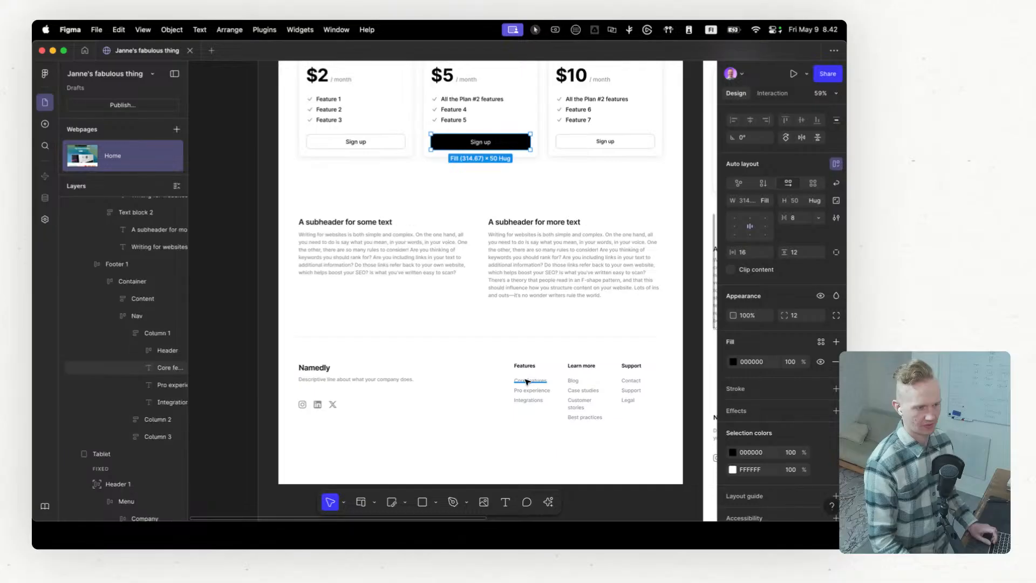
pyautogui.keyDown('super'); pyautogui.click(316, 367); pyautogui.keyUp('super')
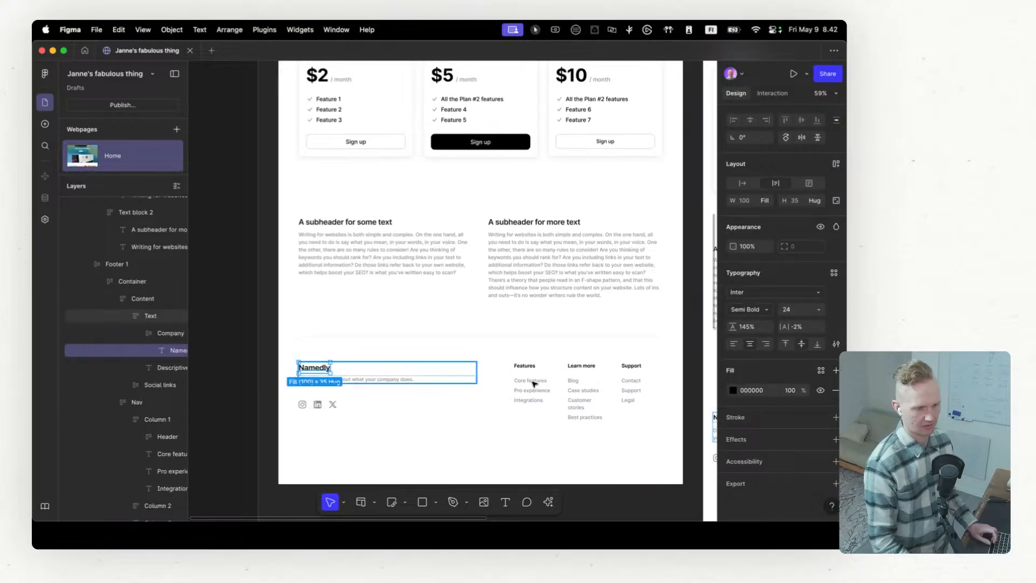
pyautogui.scroll(10, 482, 304)
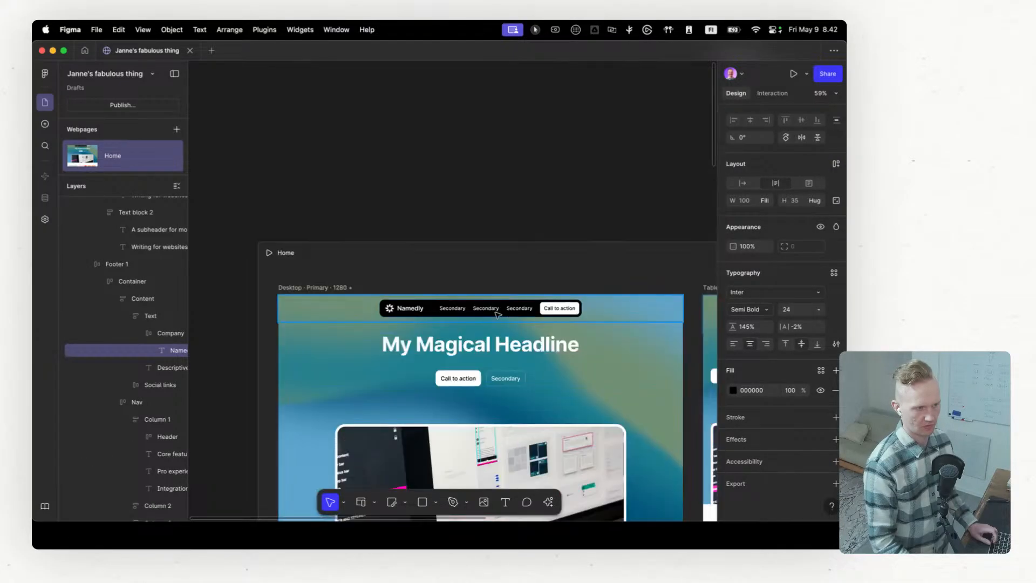
# Step: Try an accessibility tag on the hero's primary "Call to action" button, browse the tag options, and remove the tag
pyautogui.keyDown('super'); pyautogui.click(472, 263); pyautogui.keyUp('super')
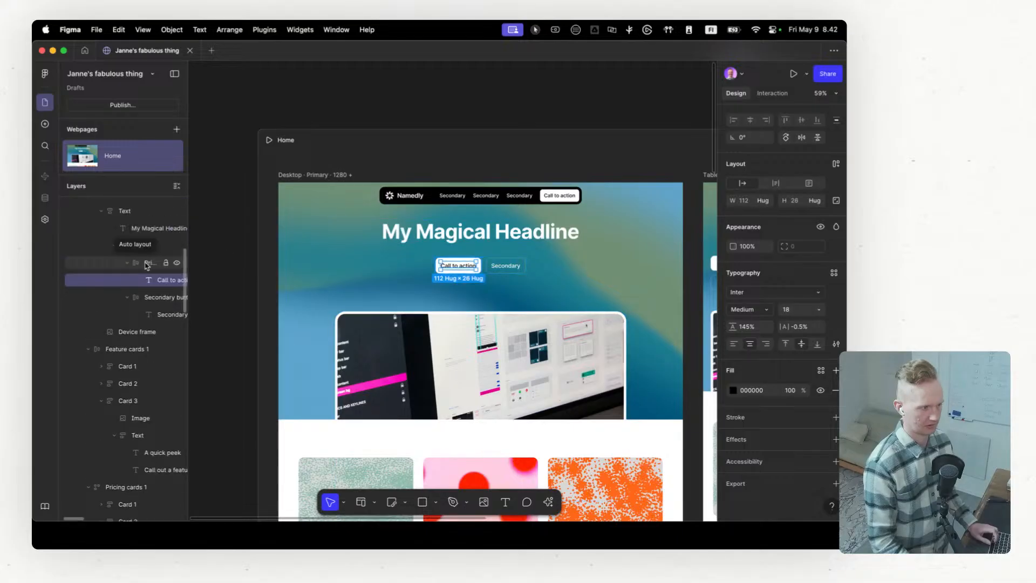
pyautogui.click(146, 265)
pyautogui.scroll(-2, 820, 417)
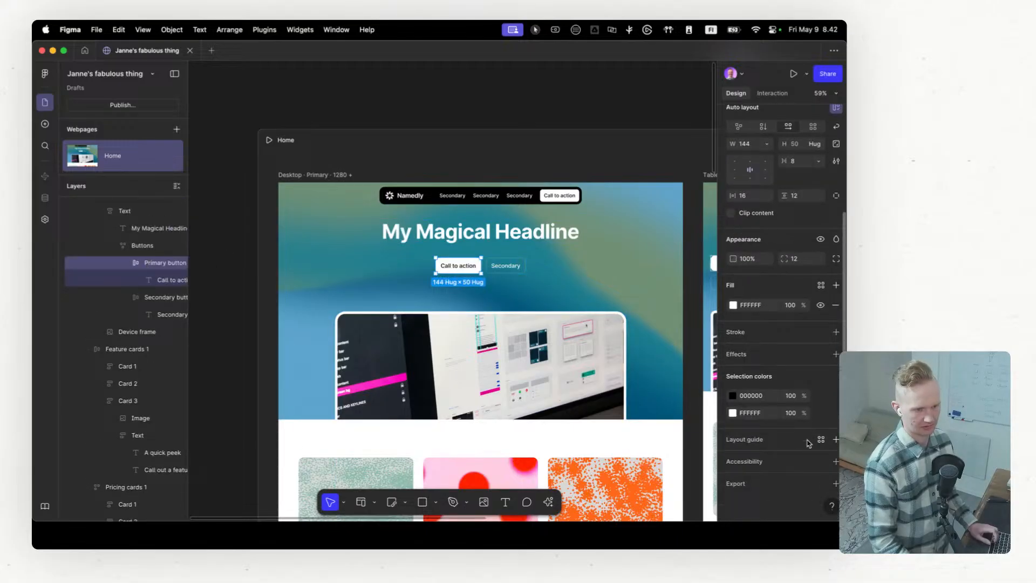
pyautogui.click(835, 462)
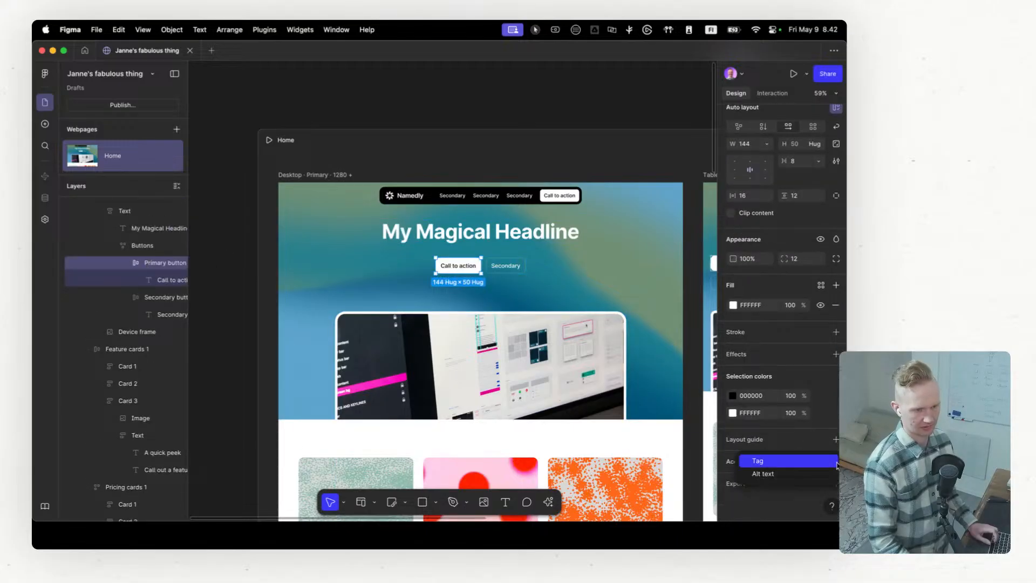
pyautogui.click(792, 457)
pyautogui.scroll(-1, 792, 457)
pyautogui.click(793, 457)
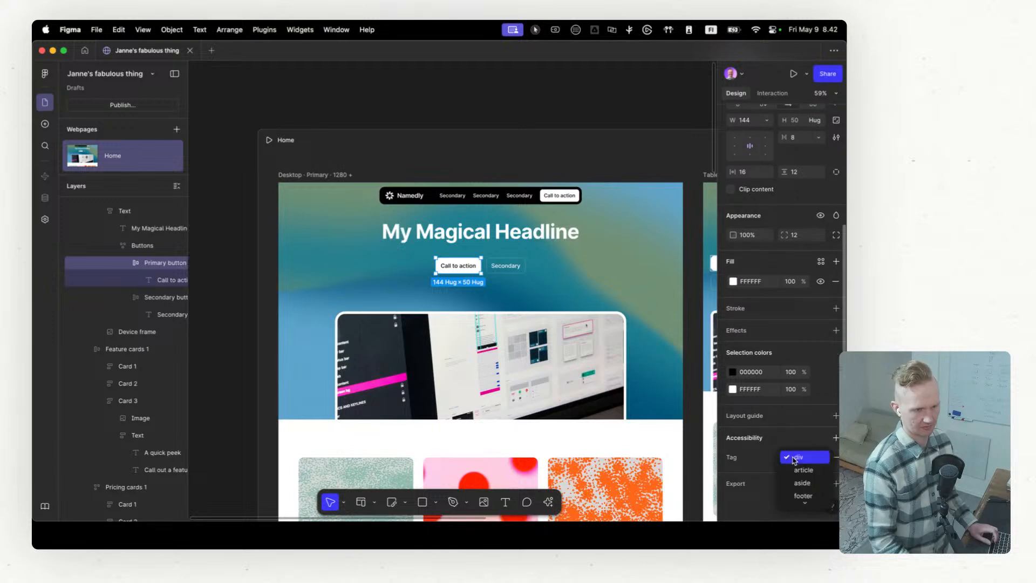
pyautogui.scroll(-3, 793, 467)
pyautogui.scroll(-1, 791, 469)
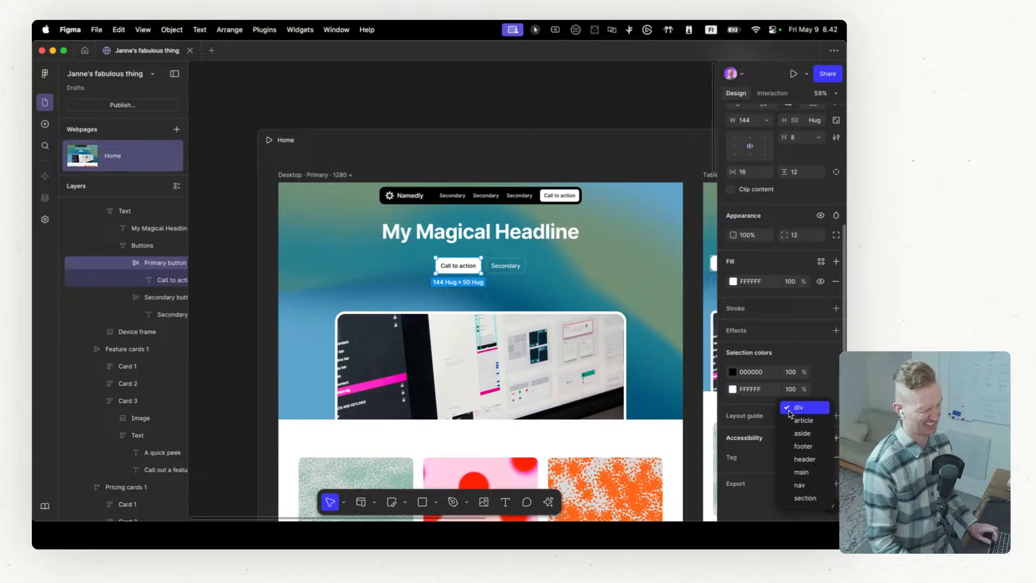
pyautogui.click(768, 433)
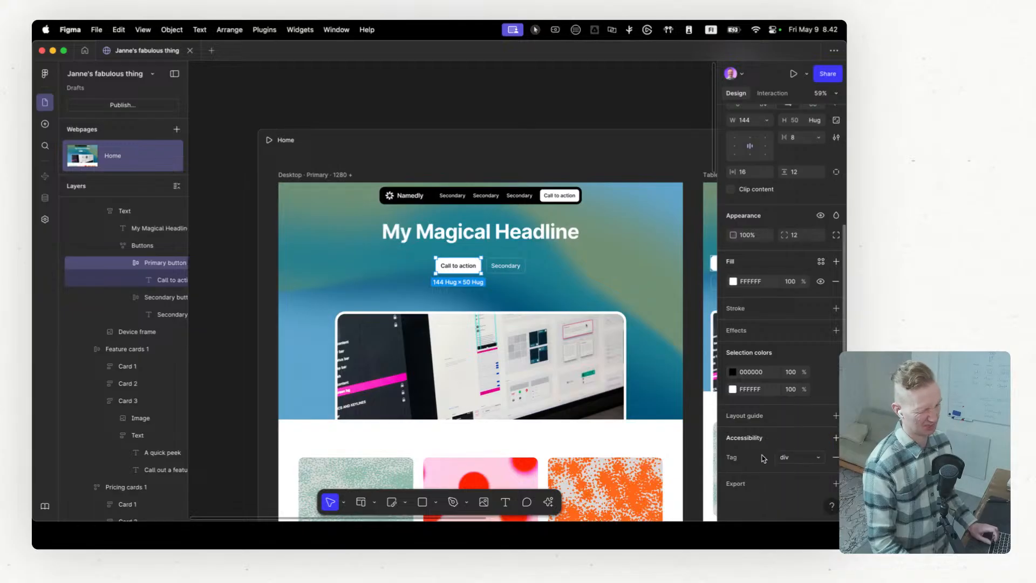
pyautogui.click(831, 458)
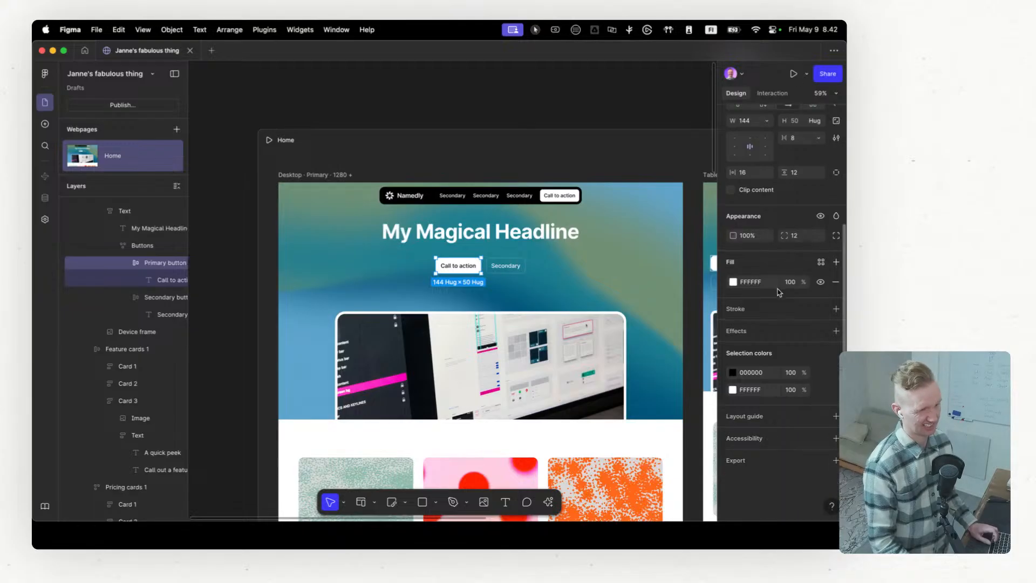
# Step: Copy the figma.com/sites/ address from Chrome and set it as the link of the hero's primary "Call to action" button in Figma
pyautogui.scroll(5, 781, 210)
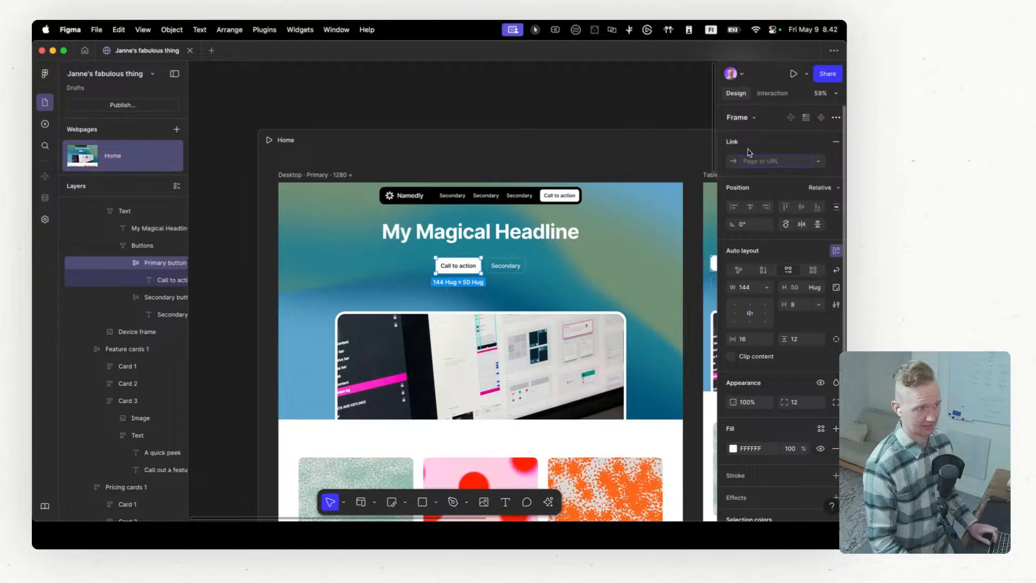
pyautogui.hotkey('ctrl', 'Left')
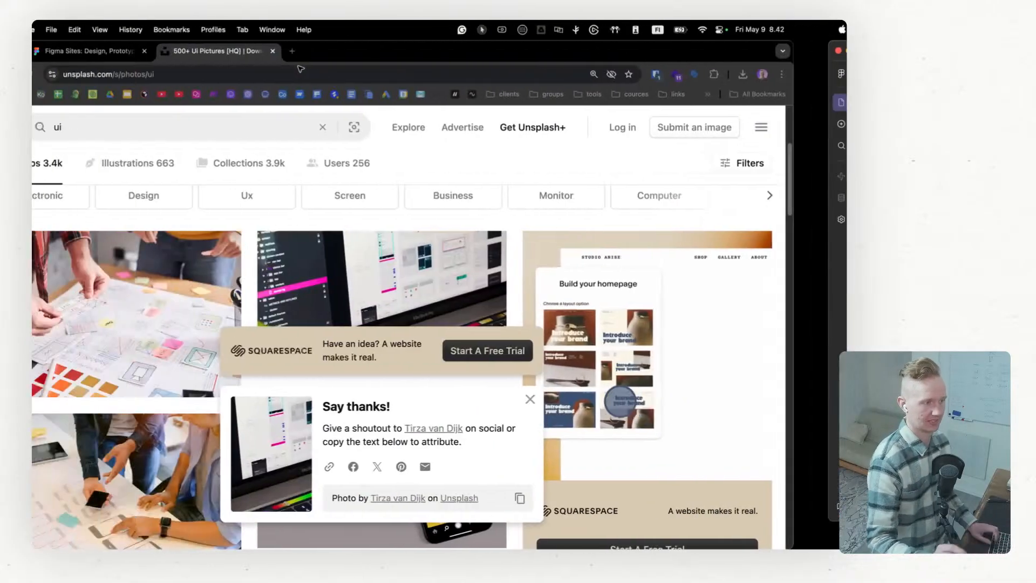
pyautogui.click(143, 50)
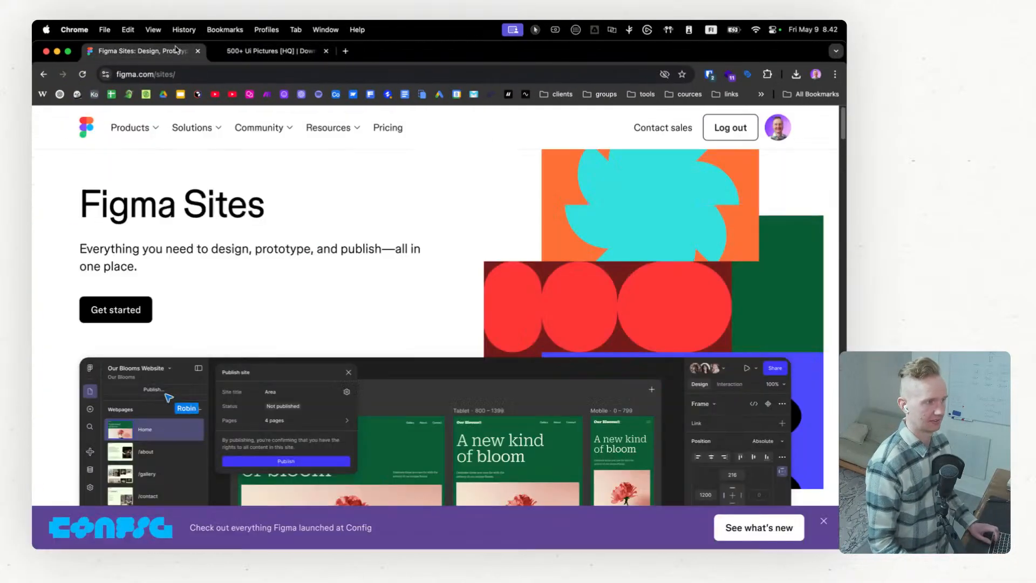
pyautogui.click(198, 76)
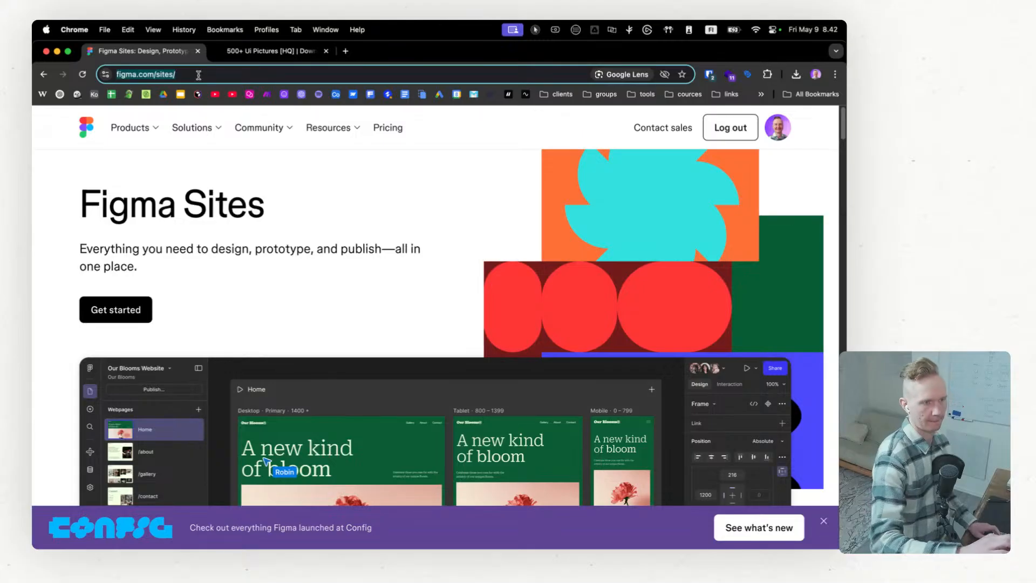
pyautogui.hotkey('ctrl', 'Right')
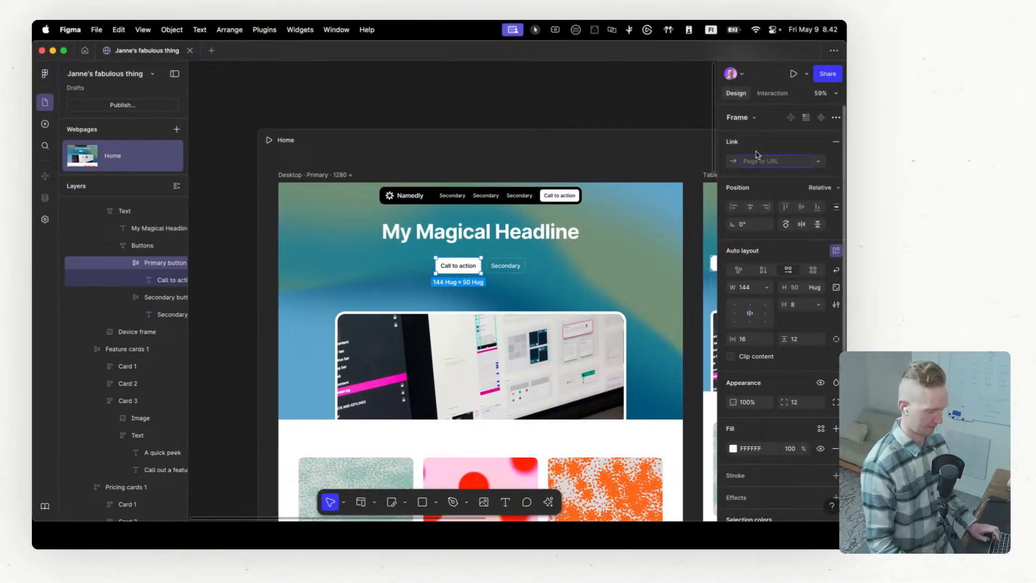
pyautogui.press('super+v')
pyautogui.press('Return')
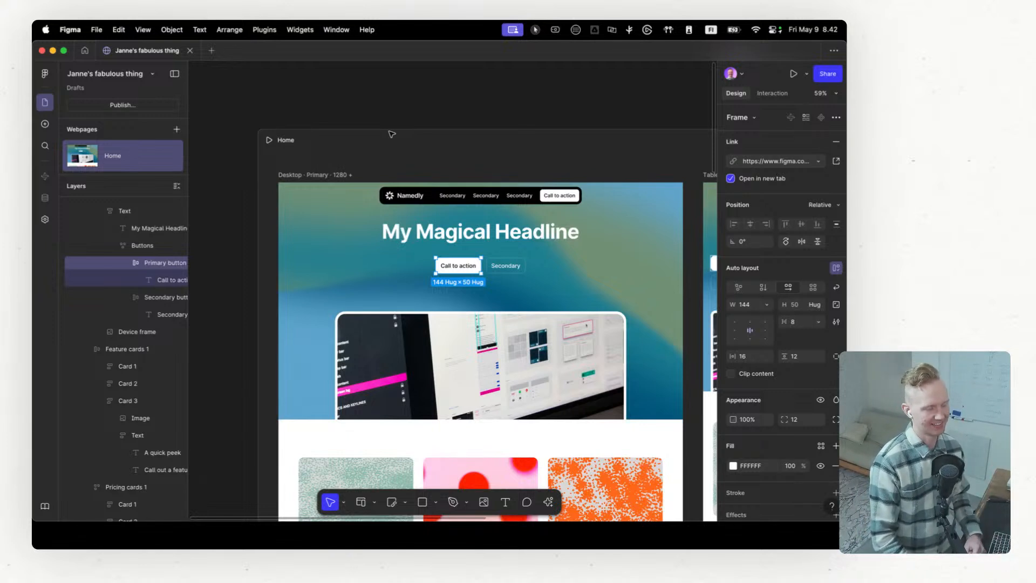
# Step: Publish the site with its default title and figma.site address
pyautogui.click(161, 108)
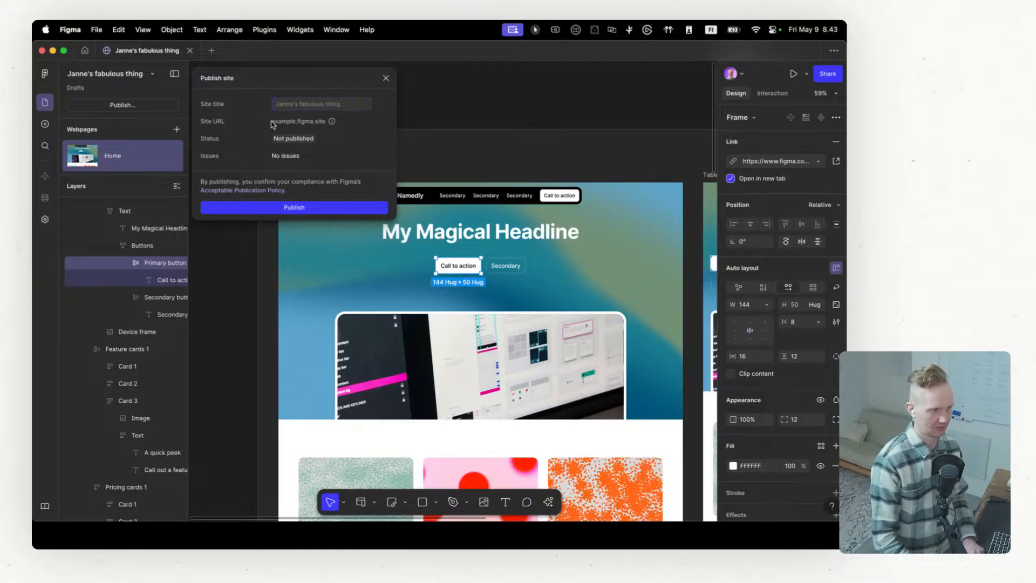
pyautogui.doubleClick(306, 122)
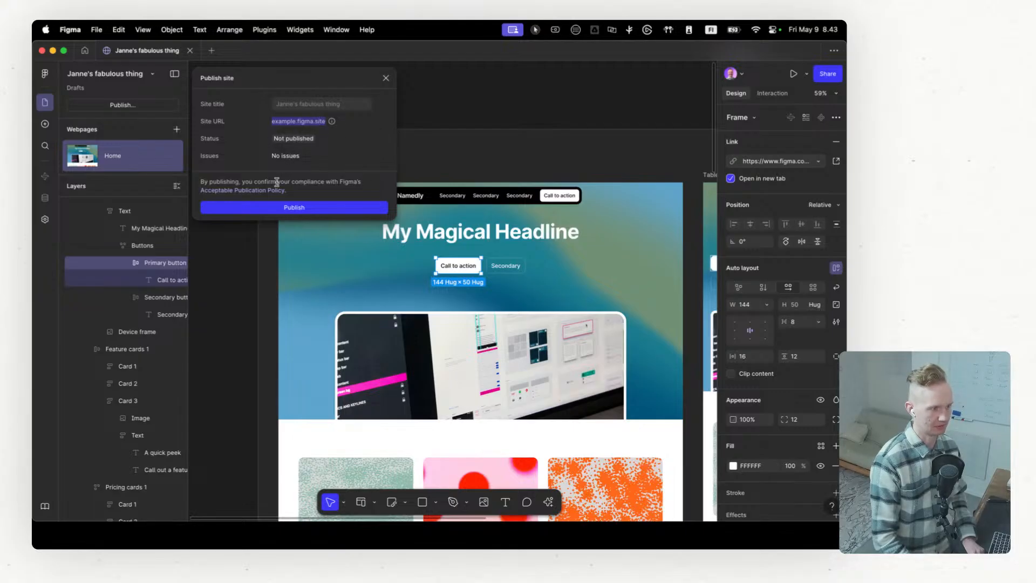
pyautogui.click(275, 209)
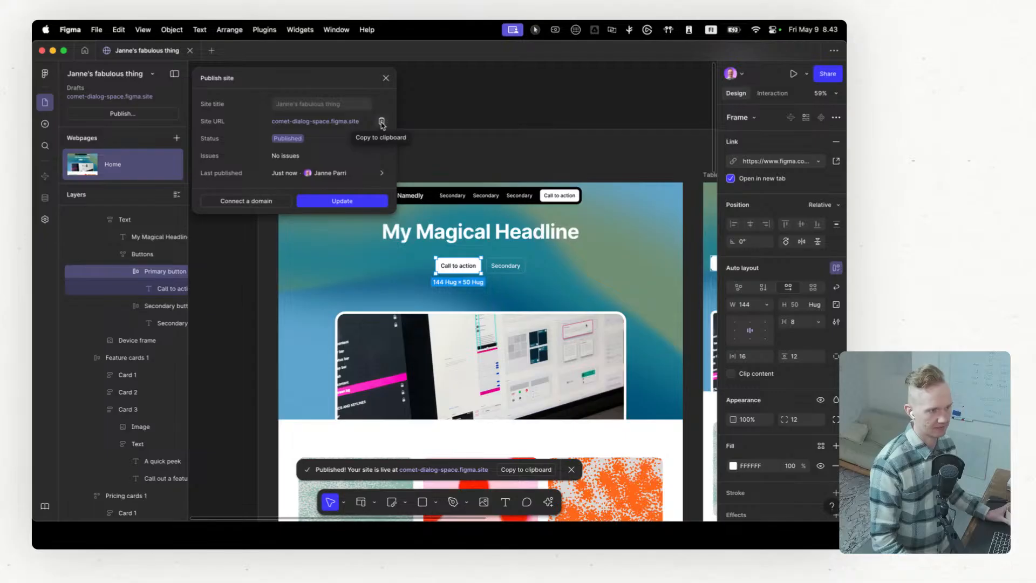
# Step: Try to copy the published site's URL and load it in Chrome in place of the Unsplash page
pyautogui.click(343, 122)
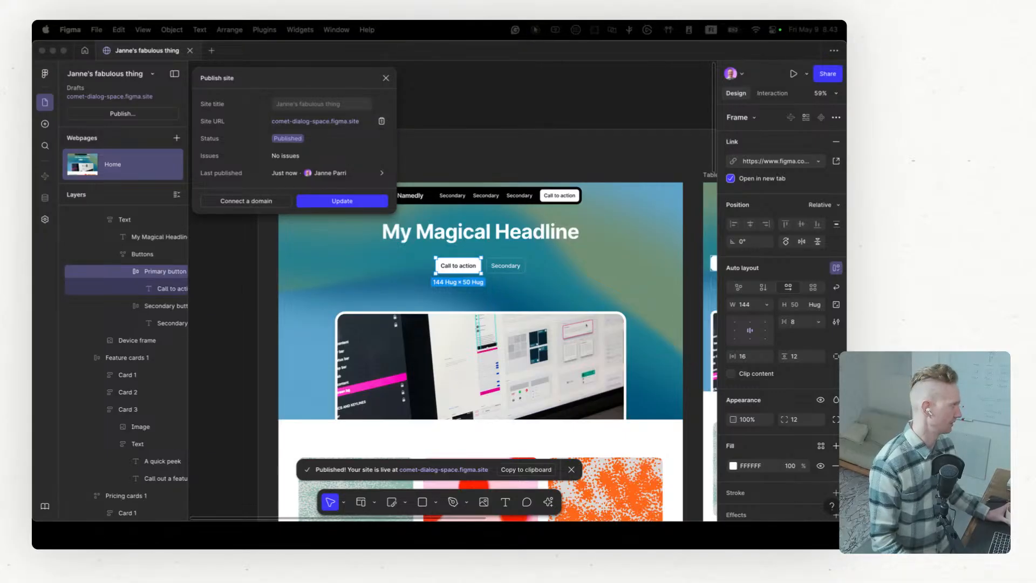
pyautogui.click(382, 124)
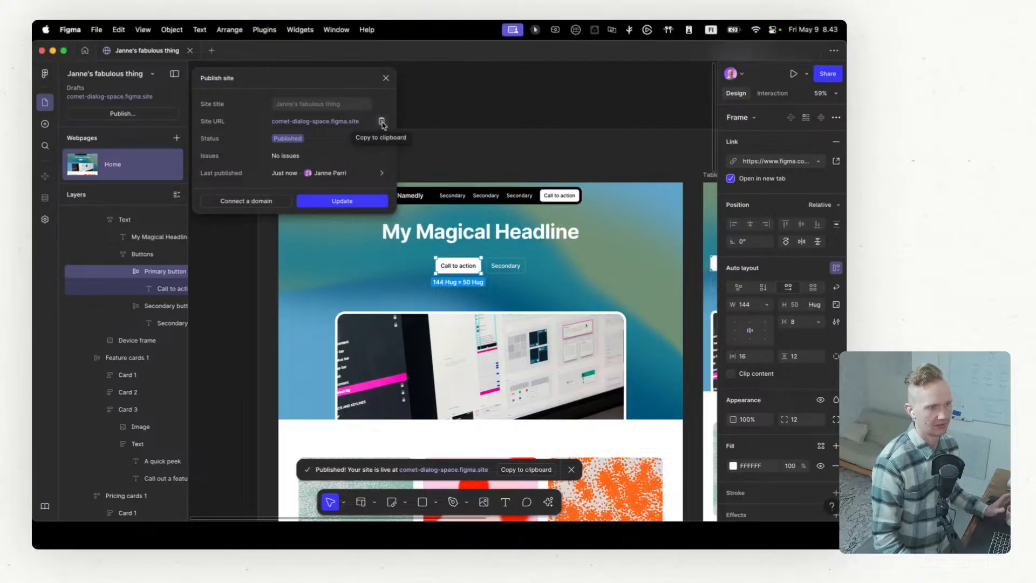
pyautogui.hotkey('ctrl', 'Left')
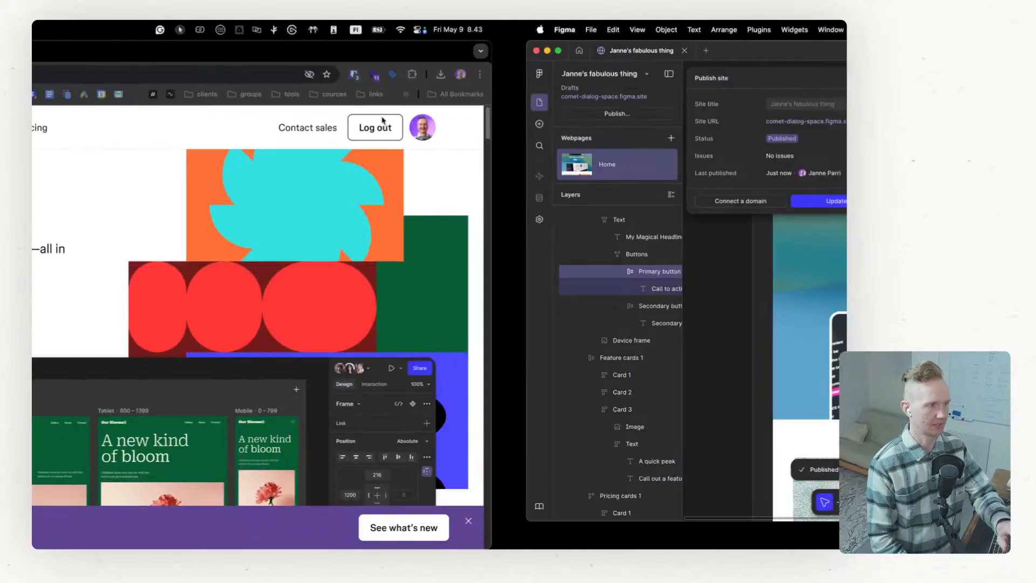
pyautogui.click(309, 54)
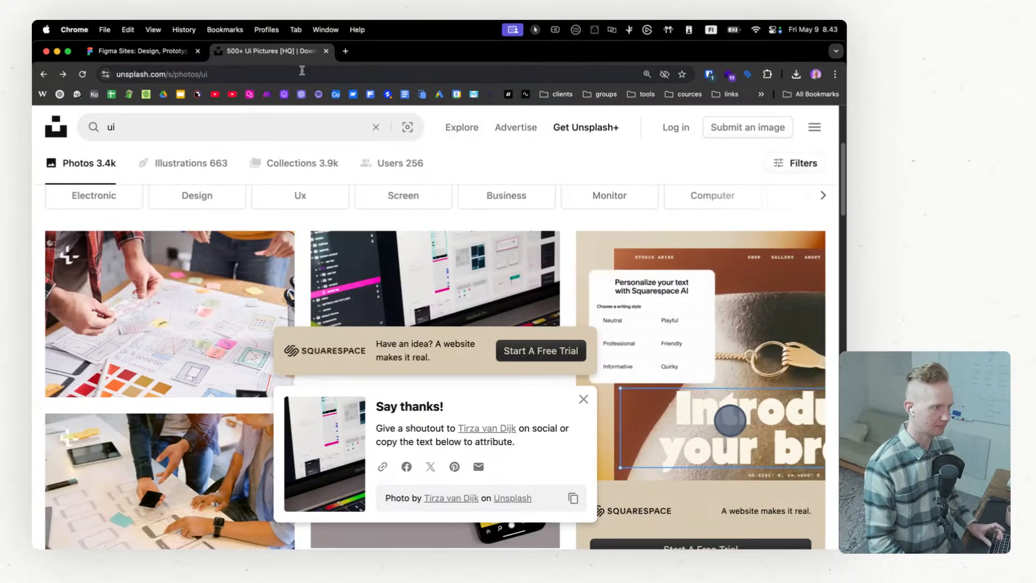
pyautogui.click(302, 71)
pyautogui.press('cmd+v')
pyautogui.press('Return')
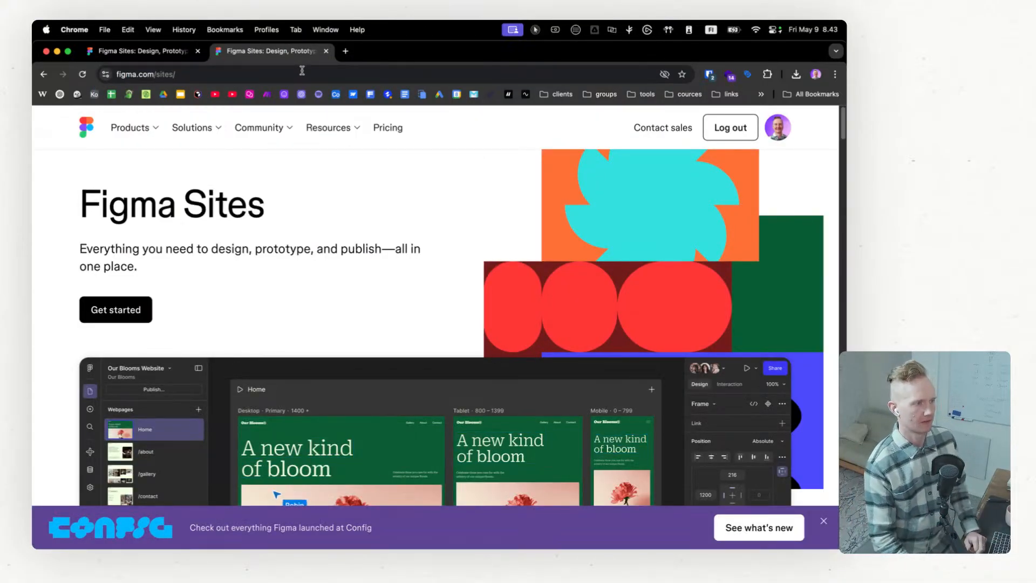
pyautogui.click(301, 71)
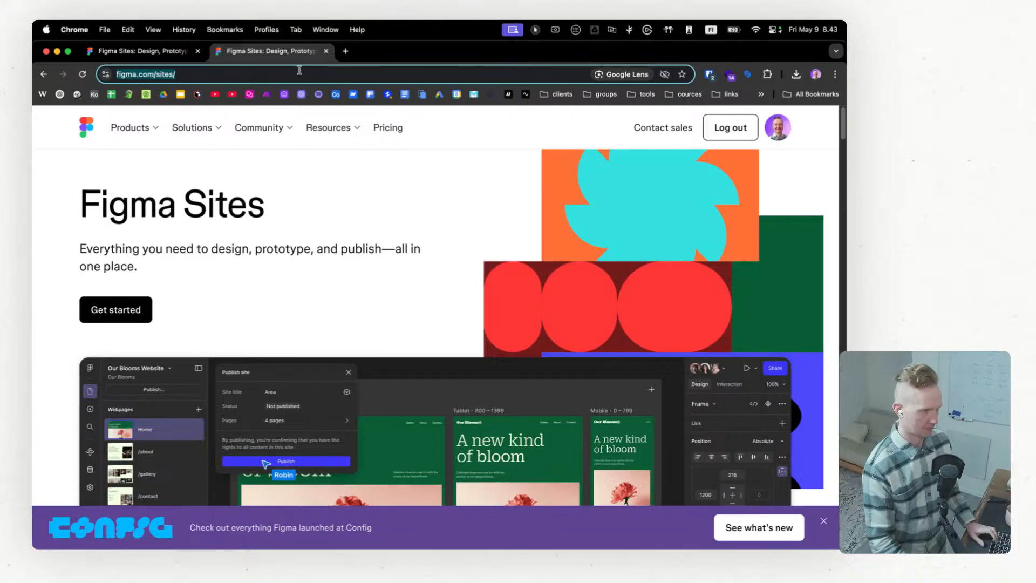
# Step: Copy the published site's URL from Figma and open comet-dialog-space.figma.site in Chrome
pyautogui.hotkey('ctrl', 'Right')
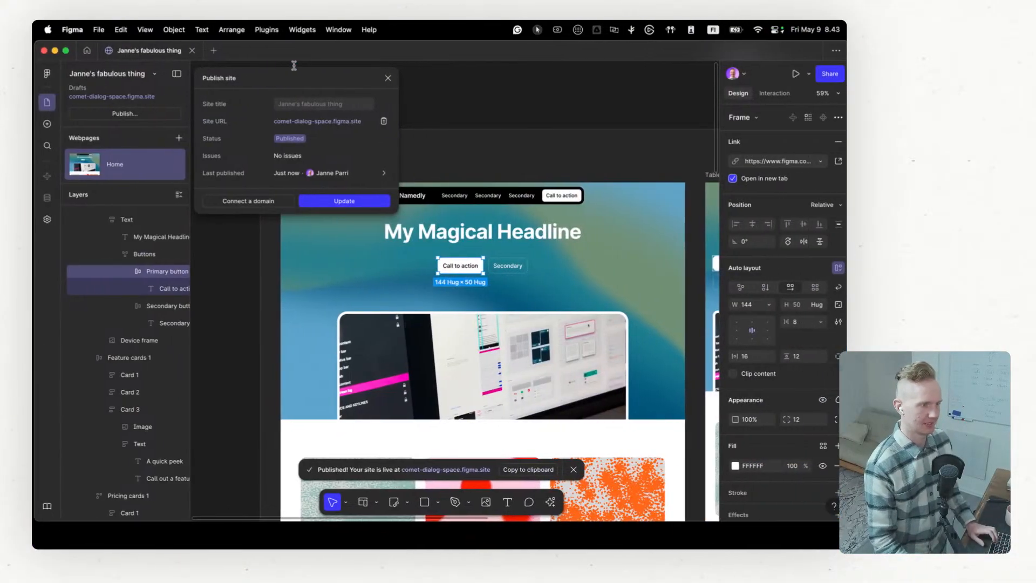
pyautogui.click(381, 122)
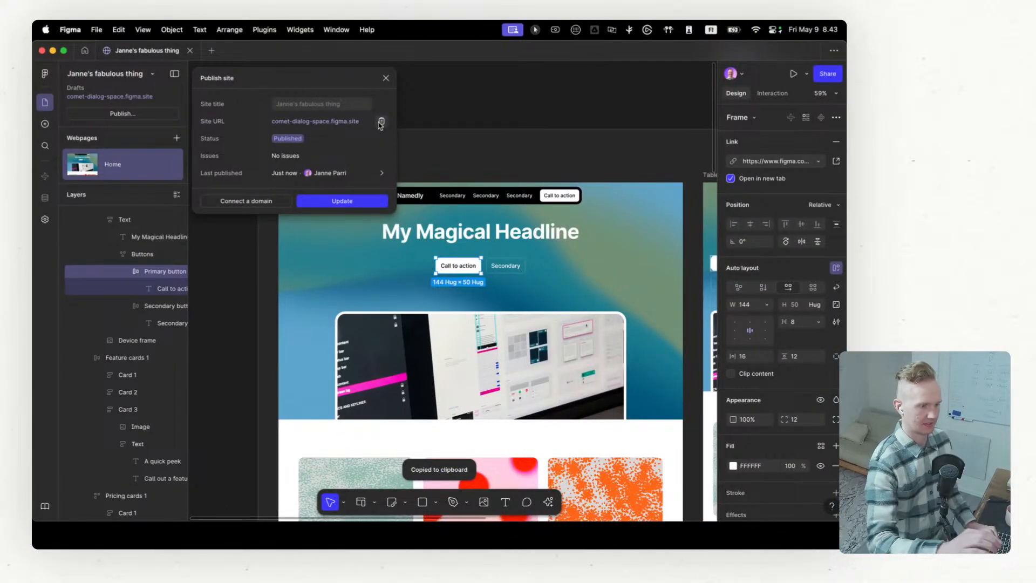
pyautogui.hotkey('ctrl', 'Left')
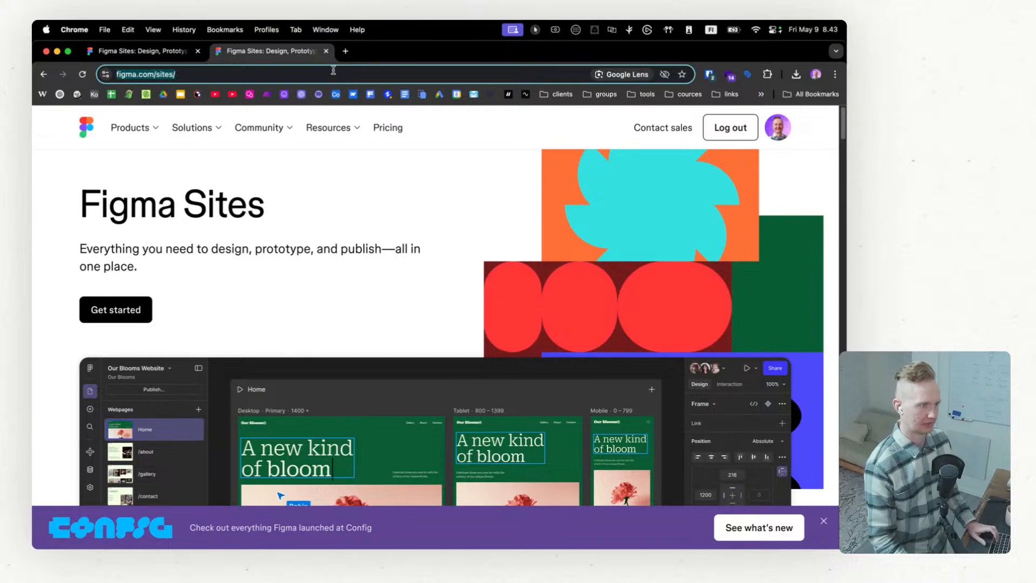
pyautogui.click(333, 71)
pyautogui.press('super+a')
pyautogui.press('super+v')
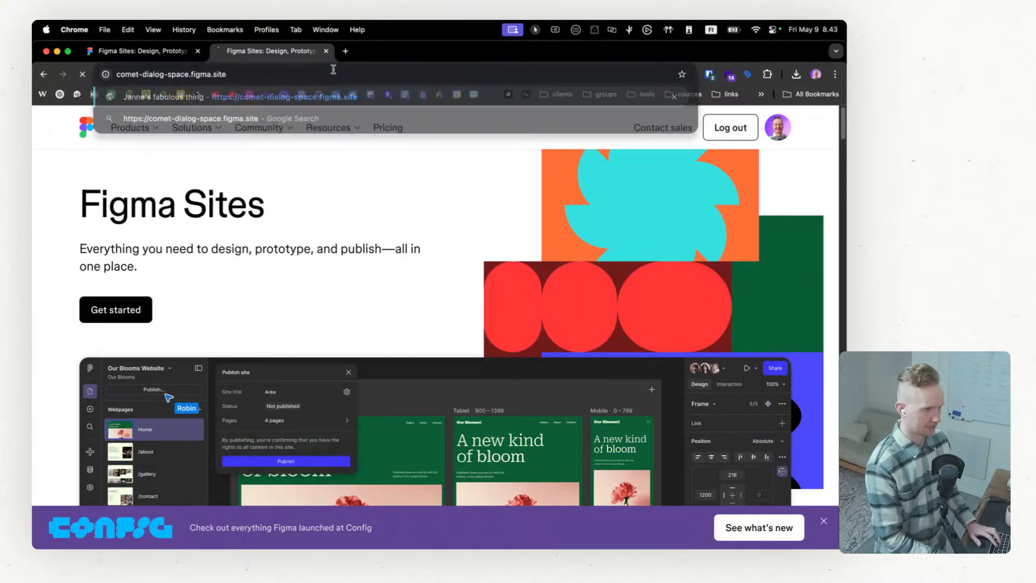
pyautogui.press('Return')
# Step: Review the published page's sections and fixed header, and check its responsiveness by narrowing the browser window to mobile width and widening it again
pyautogui.scroll(-10, 361, 153)
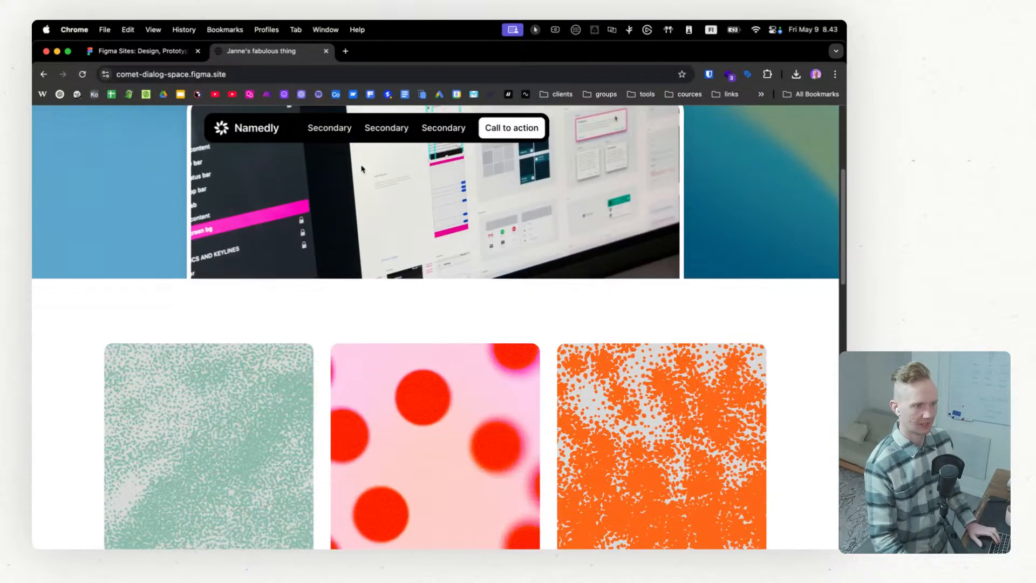
pyautogui.scroll(-10, 361, 170)
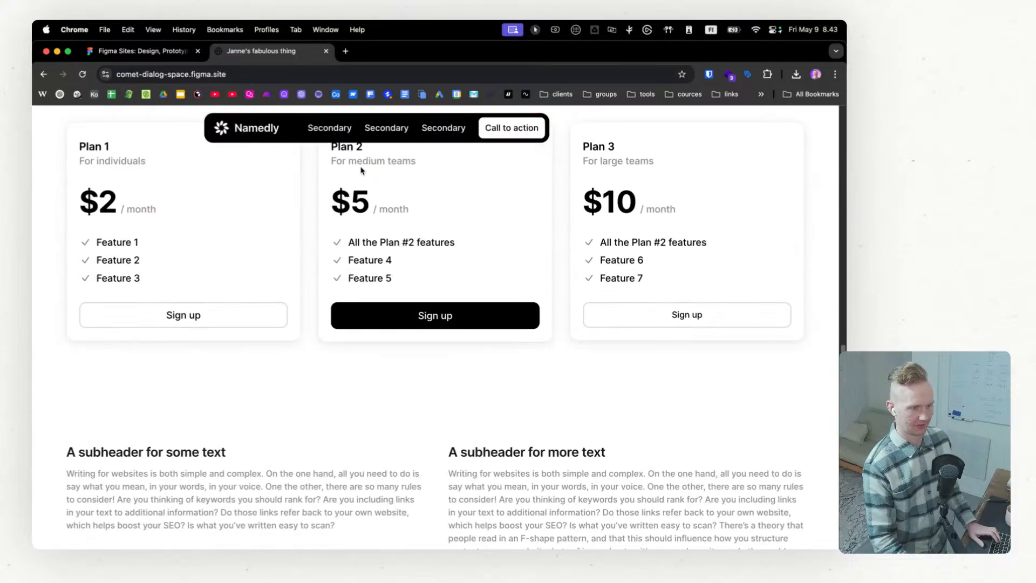
pyautogui.scroll(20, 361, 170)
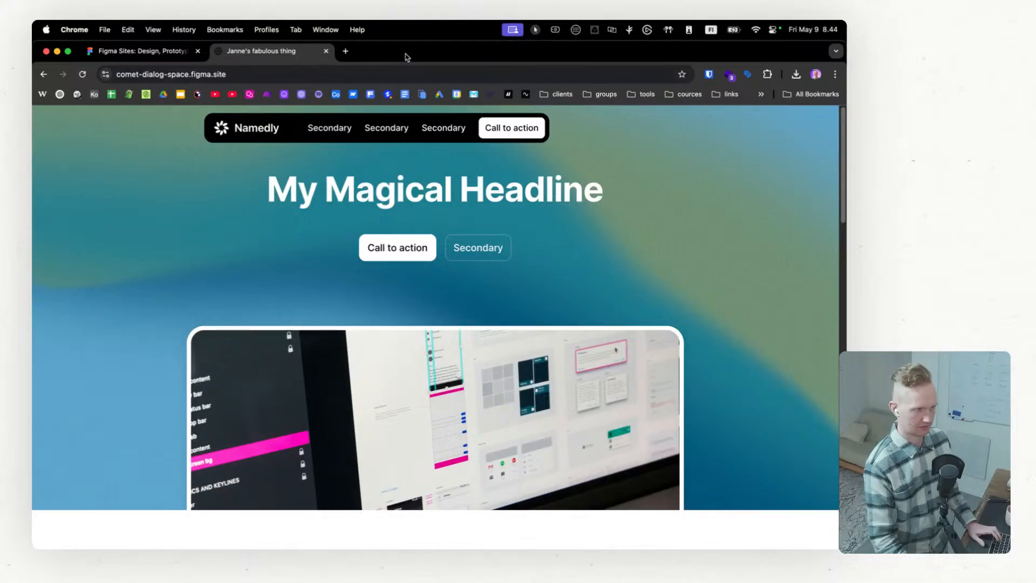
pyautogui.hotkey('ctrl', 'Left')
pyautogui.moveTo(54, 178); pyautogui.dragTo(709, 184)
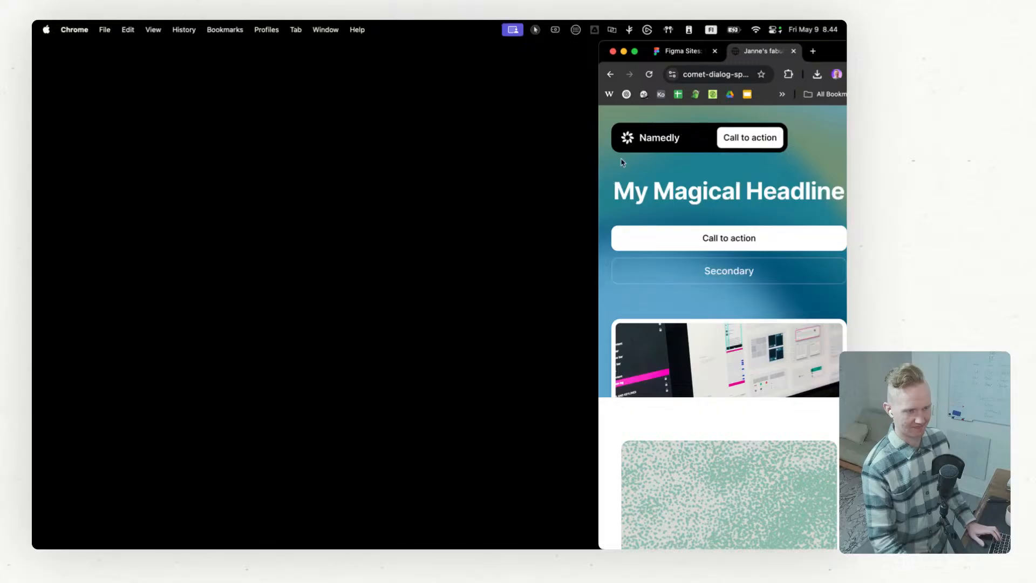
pyautogui.moveTo(596, 173); pyautogui.dragTo(32, 174)
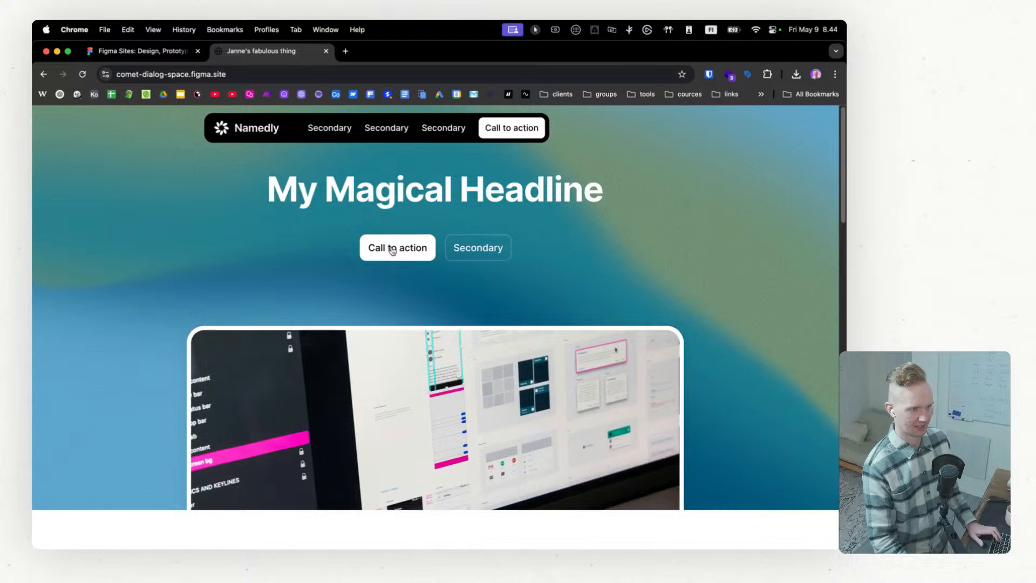
# Step: Inspect the "My Magical Headline" text in Chrome's developer tools, examining its heading tag, nested div and surrounding page markup
pyautogui.rightClick(420, 198)
pyautogui.click(450, 337)
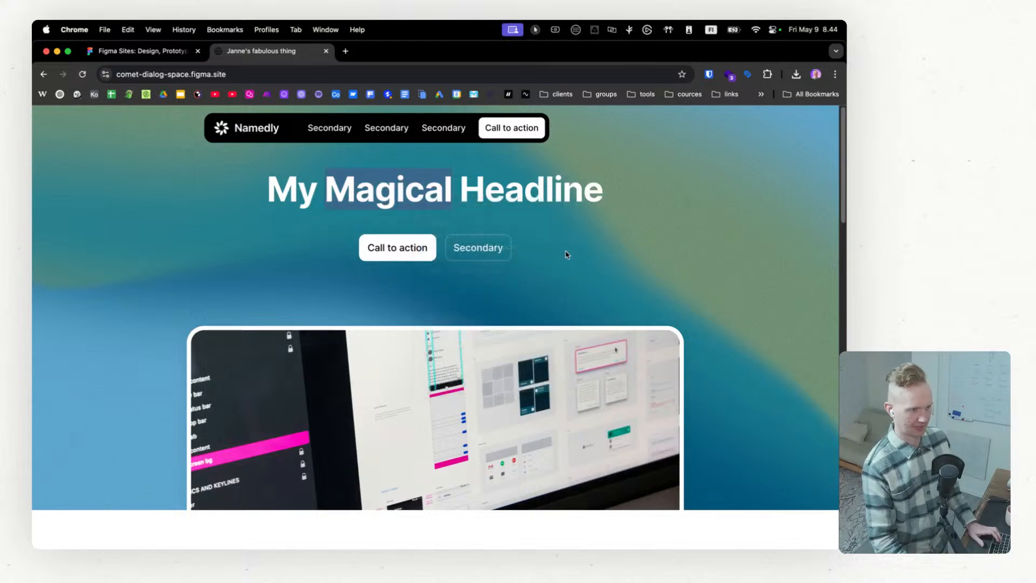
pyautogui.scroll(-4, 594, 233)
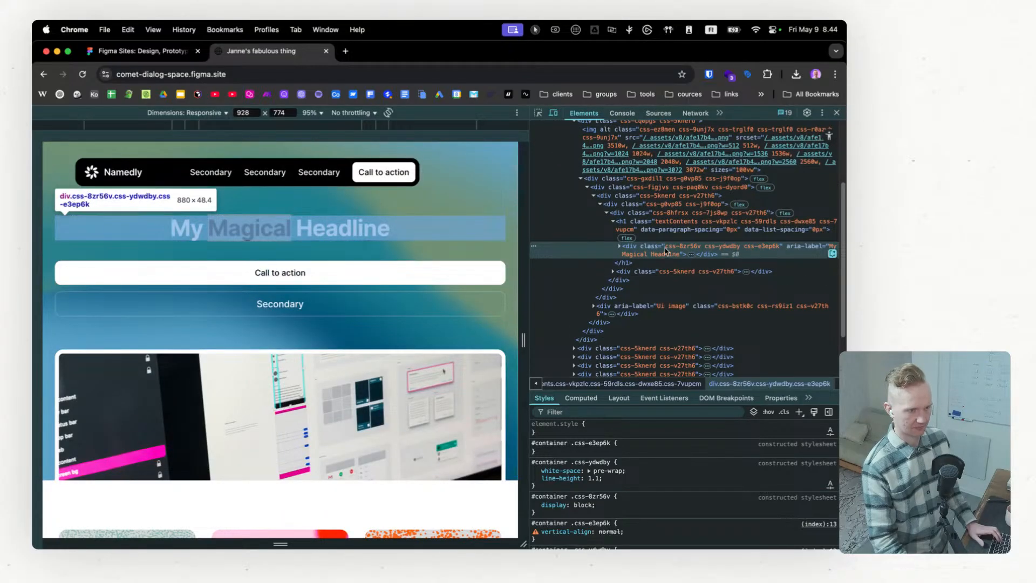
pyautogui.click(620, 247)
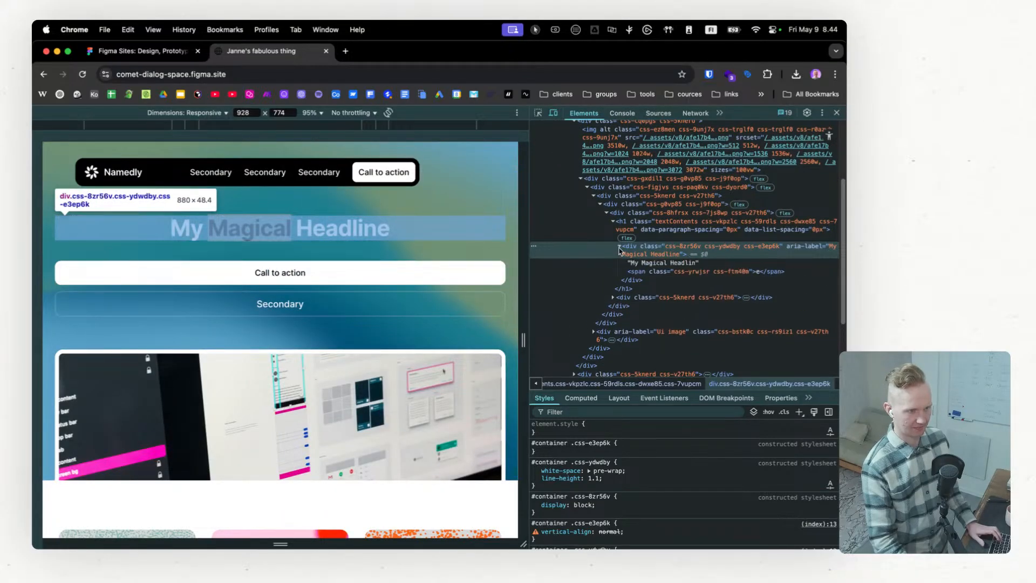
pyautogui.click(639, 226)
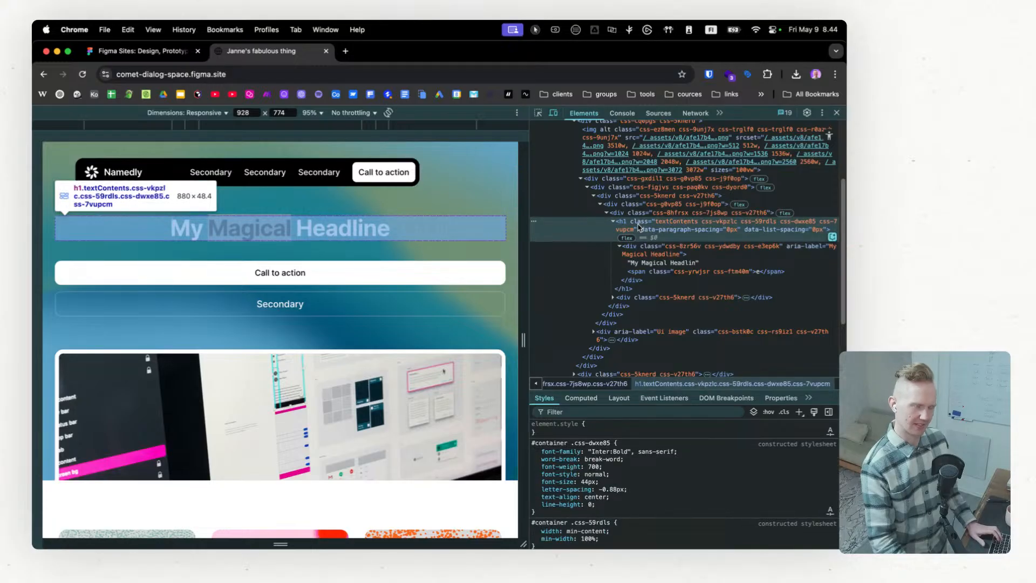
pyautogui.click(641, 251)
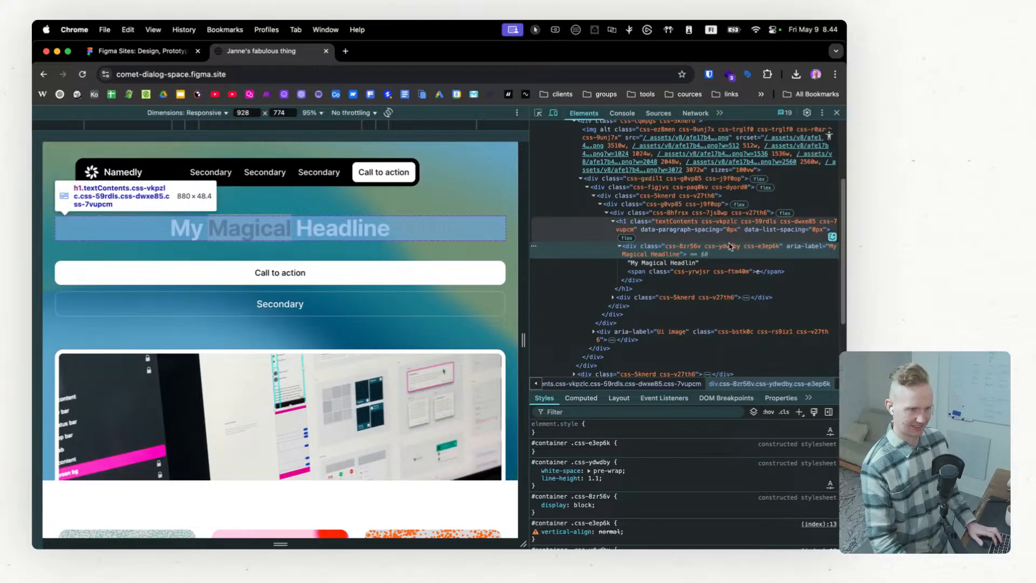
pyautogui.scroll(3, 685, 271)
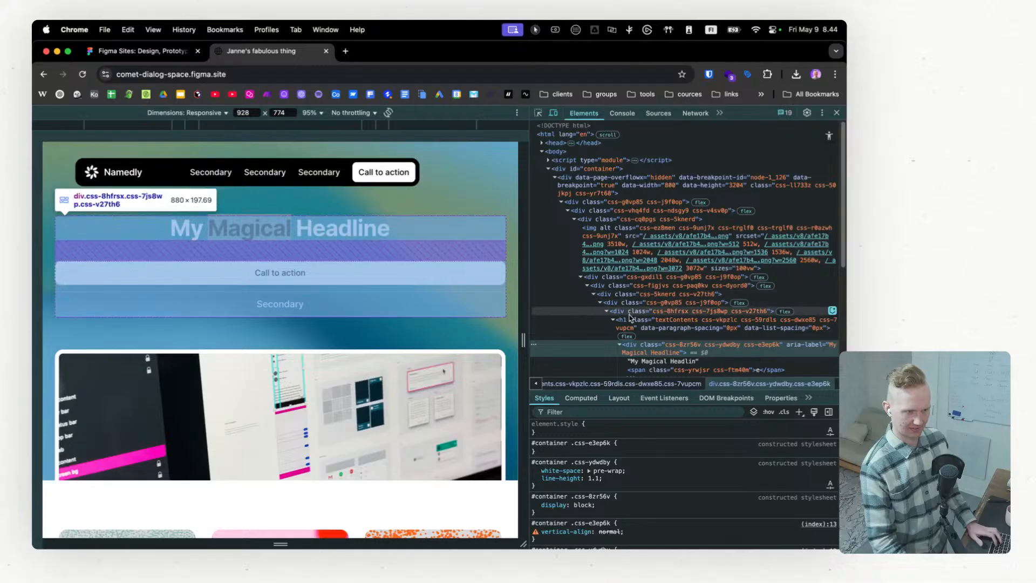
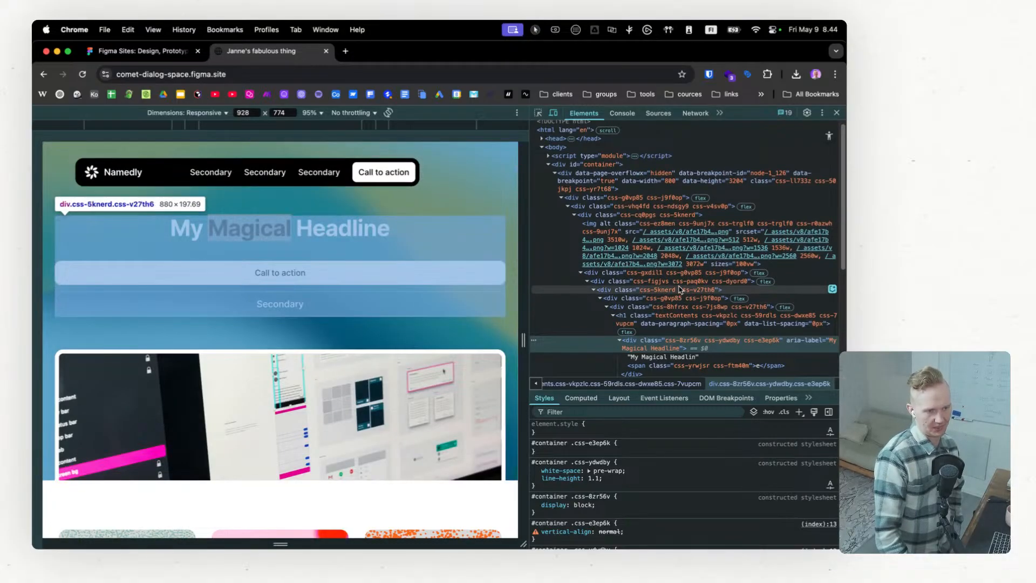
# Step: Examine each nested wrapper div around the "My Magical Headline" text, from the section container down to the h1 tag
pyautogui.click(624, 273)
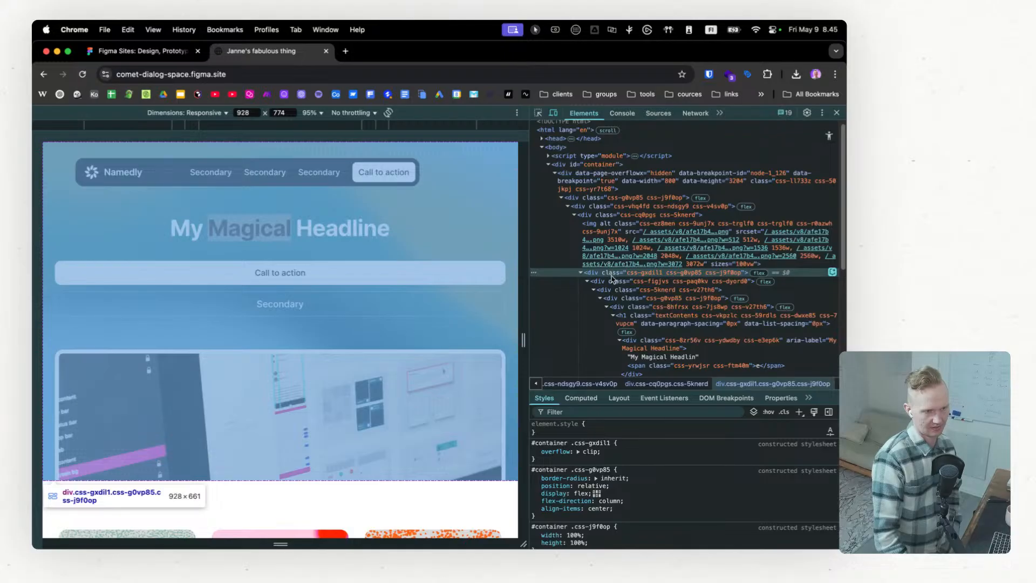
pyautogui.click(613, 281)
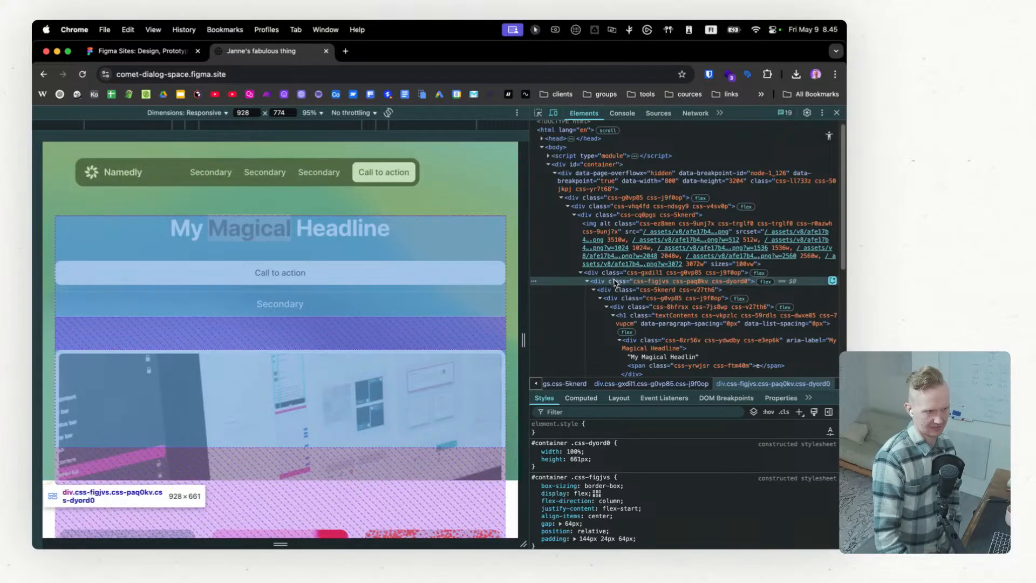
pyautogui.click(618, 291)
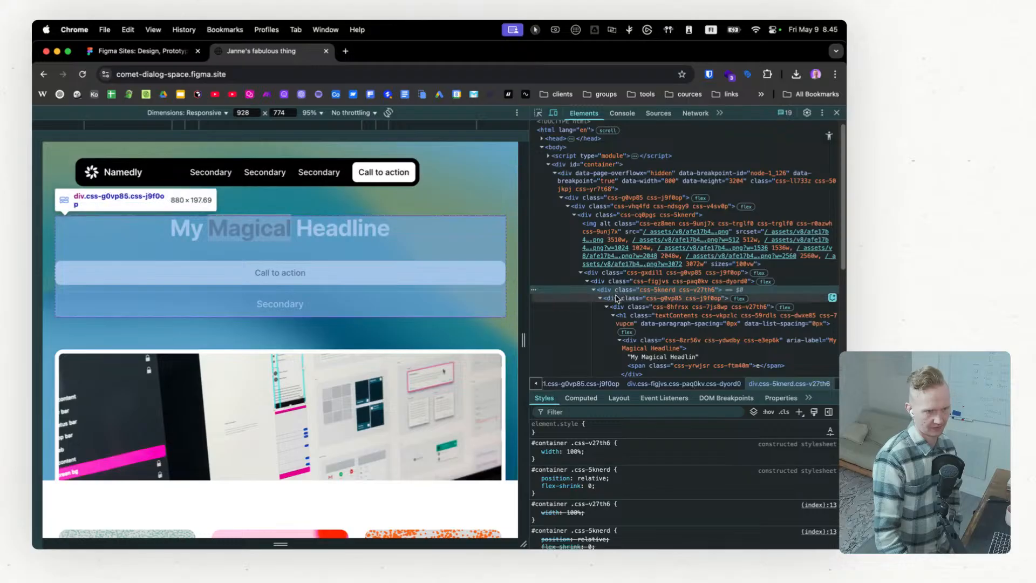
pyautogui.click(613, 298)
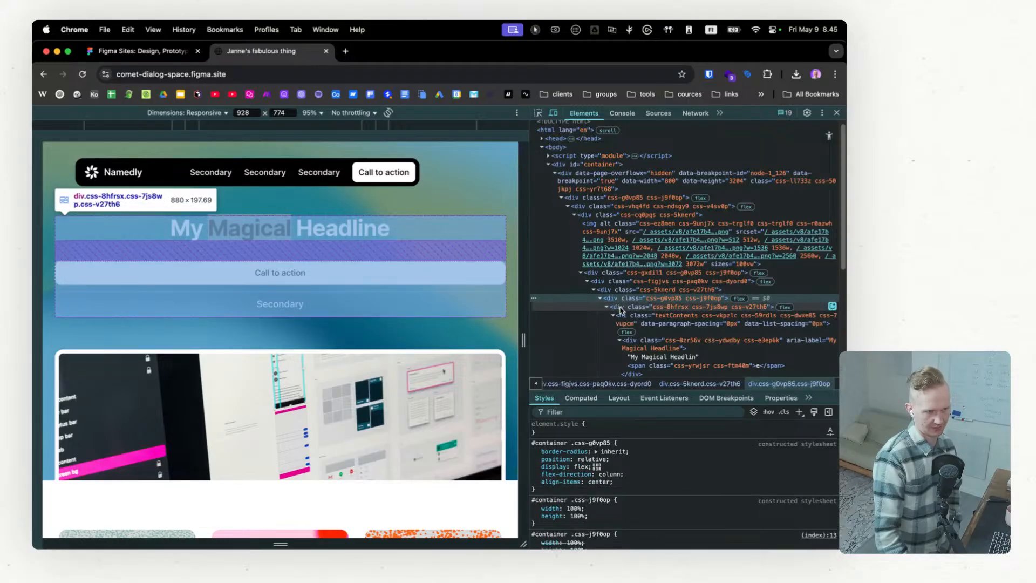
pyautogui.click(621, 309)
pyautogui.click(627, 319)
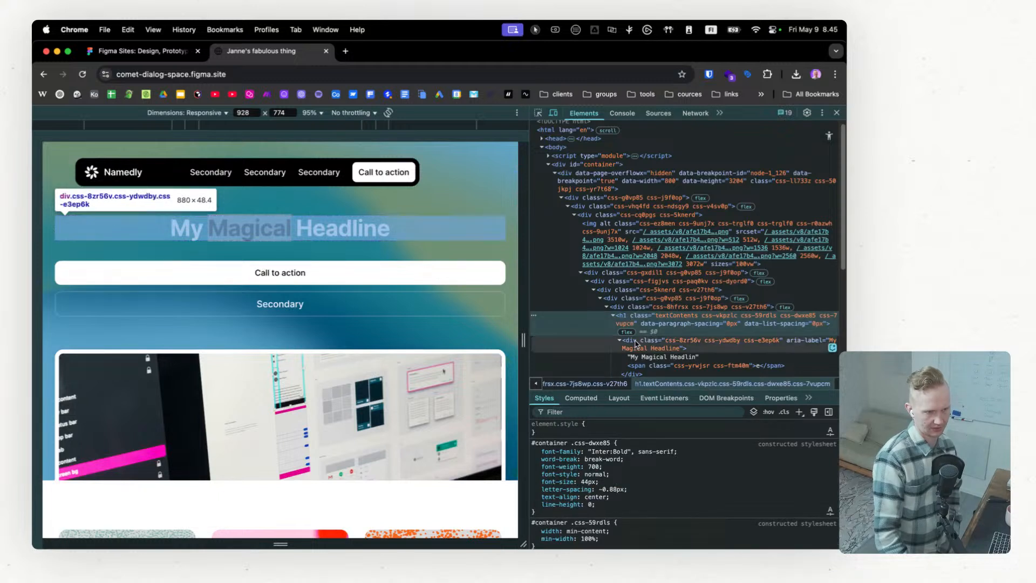
# Step: Examine the headline's inner markup, covering the aria-label div, the text node and the span around its last letter
pyautogui.click(636, 346)
pyautogui.scroll(-1, 636, 343)
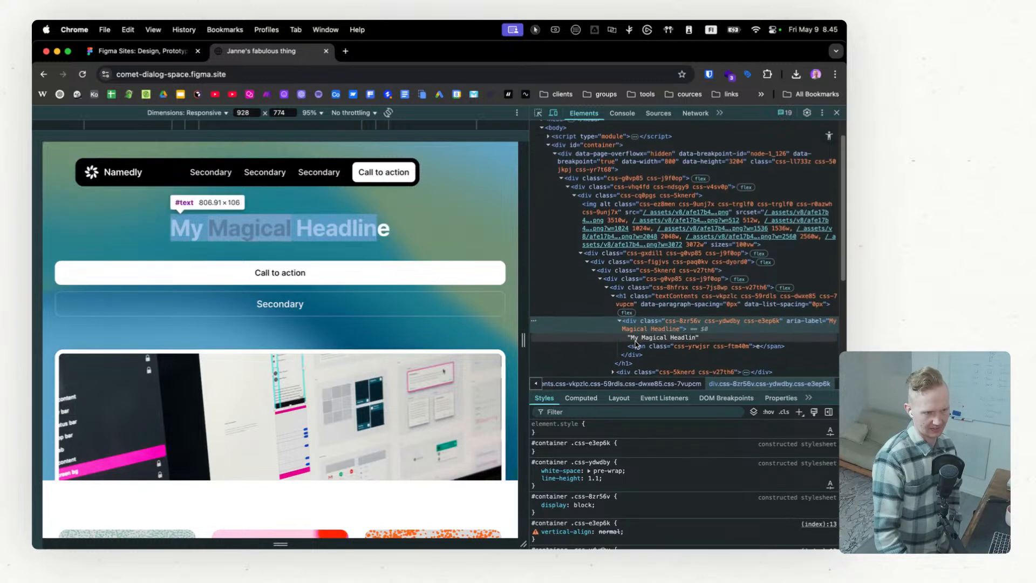
pyautogui.scroll(-1, 636, 342)
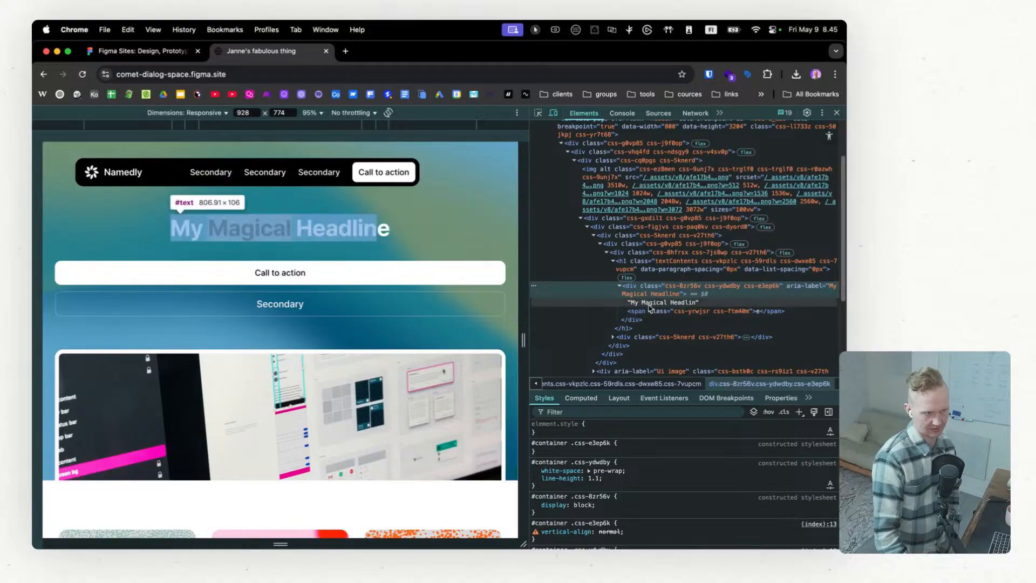
pyautogui.click(651, 304)
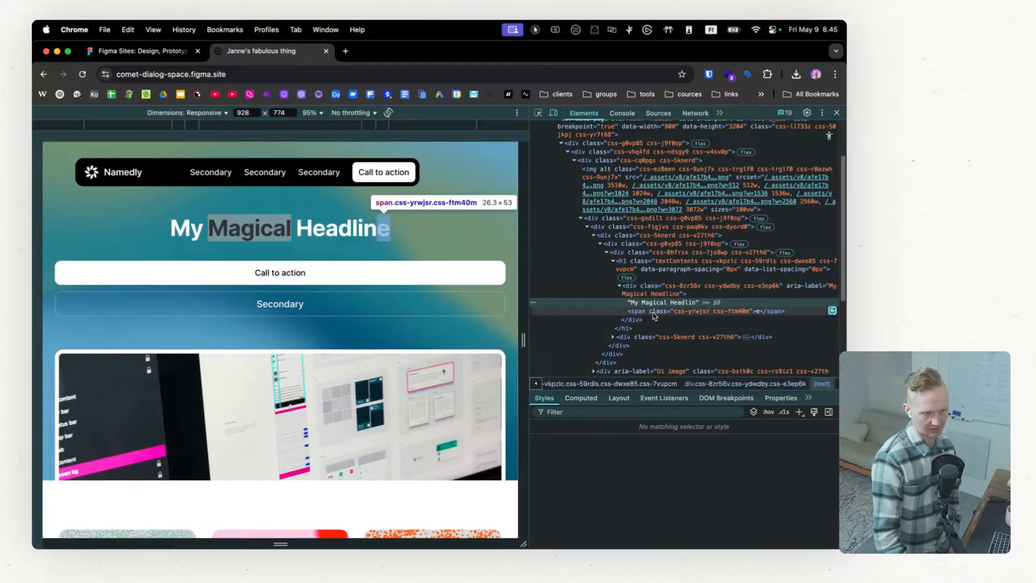
pyautogui.click(654, 311)
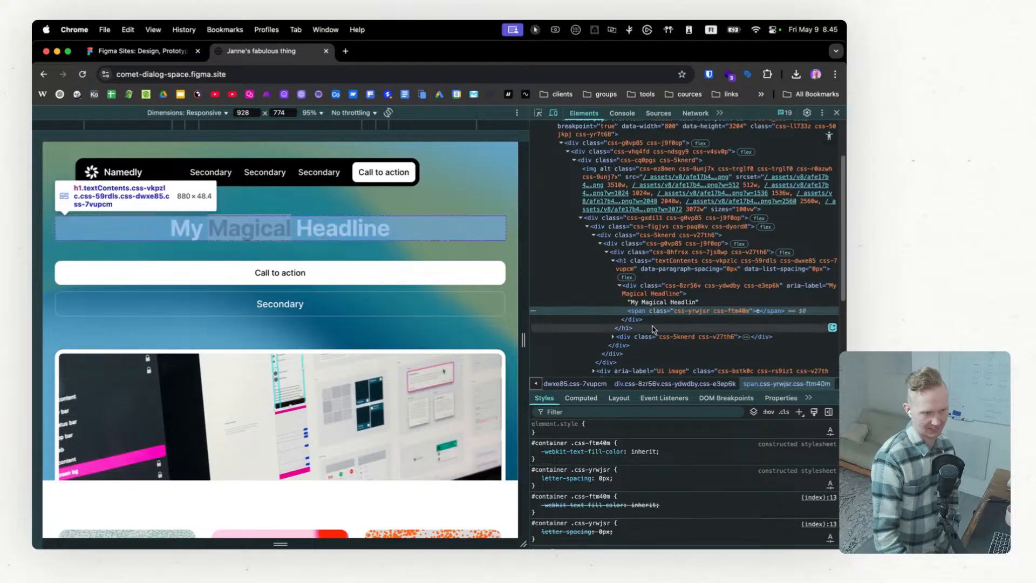
# Step: Inspect the orange card image in the three-card section, expanding its wrapper to check the img tag's alt and source attributes
pyautogui.scroll(-4, 648, 296)
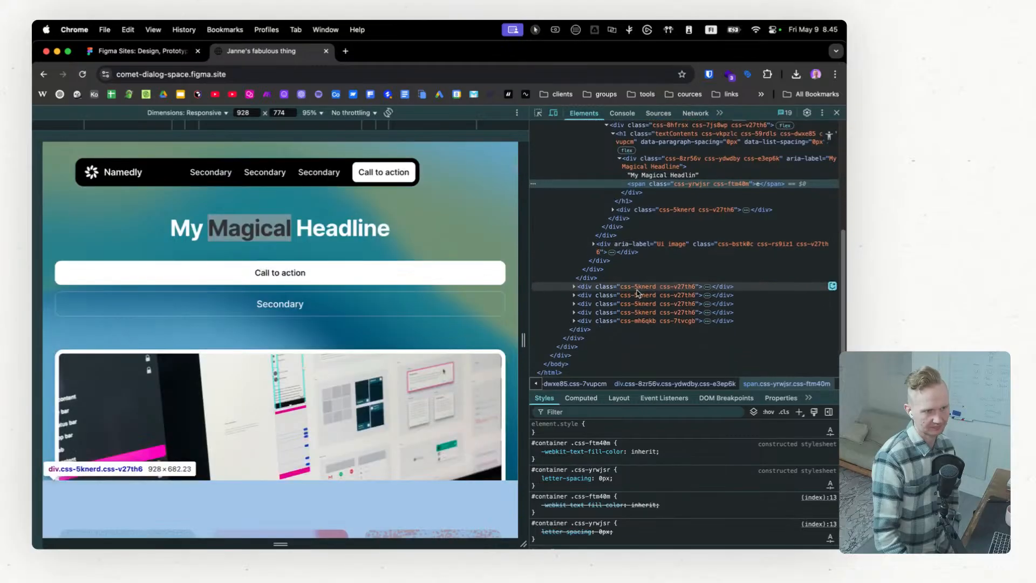
pyautogui.scroll(-5, 414, 320)
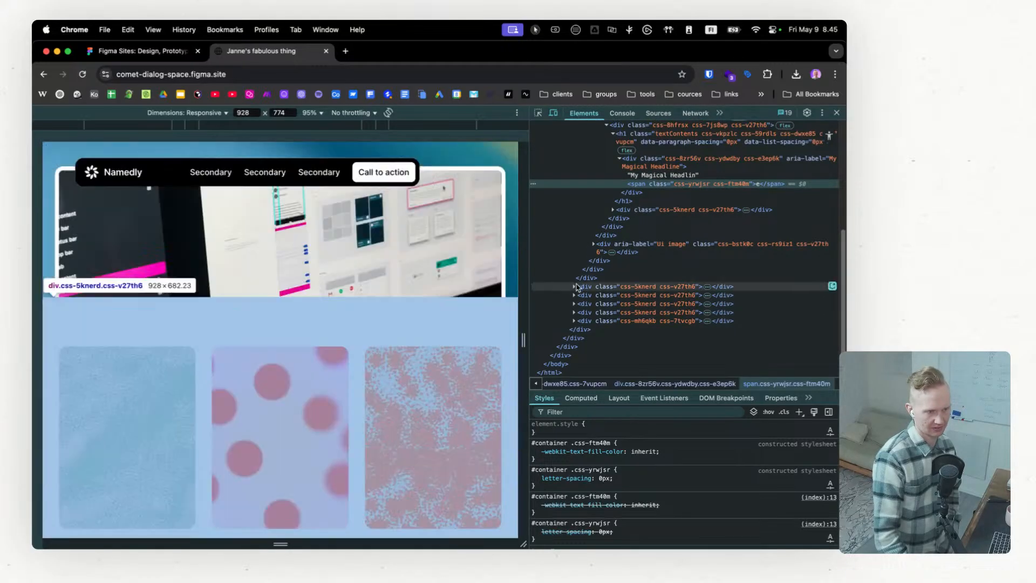
pyautogui.click(574, 286)
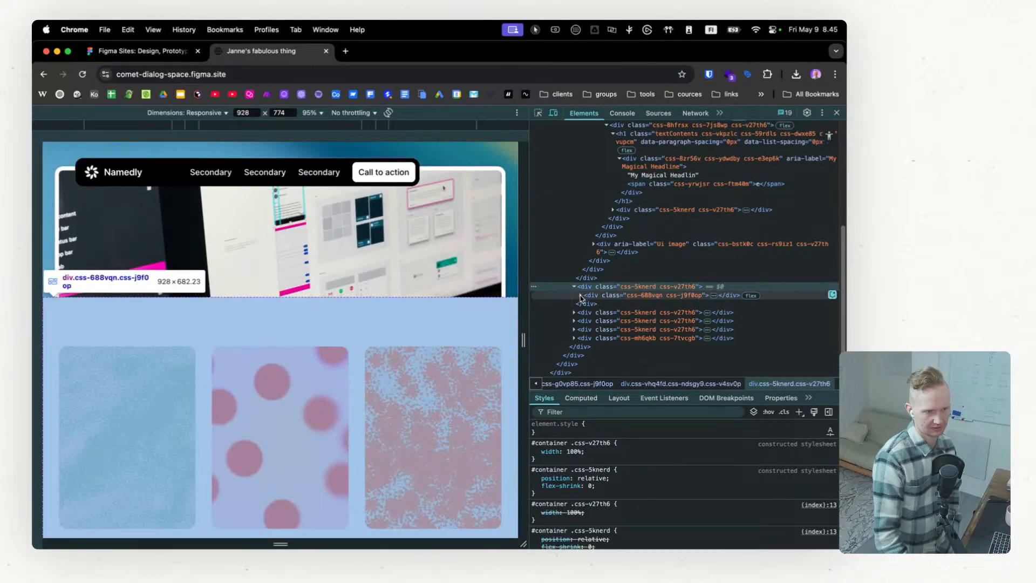
pyautogui.rightClick(459, 354)
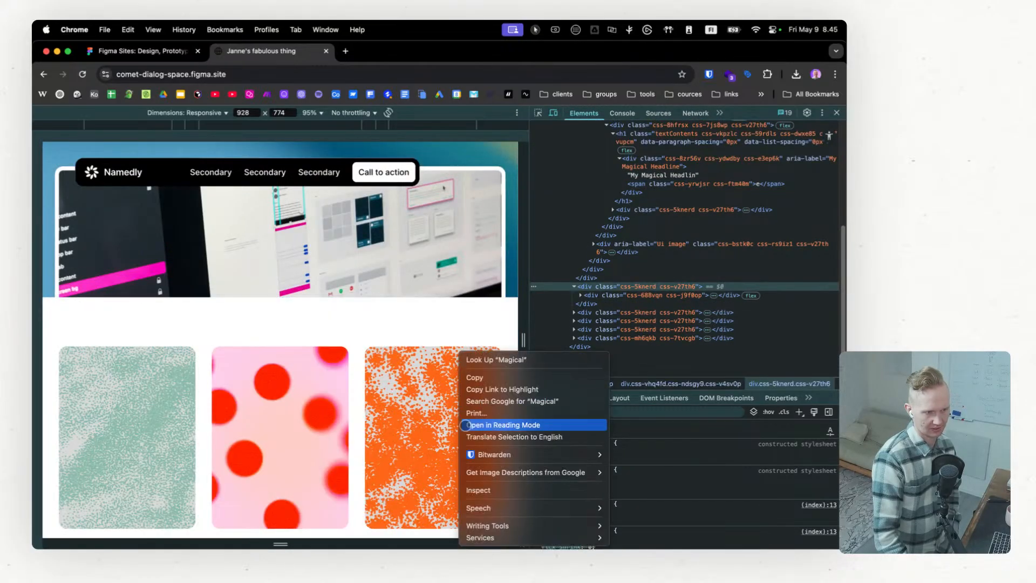
pyautogui.click(494, 490)
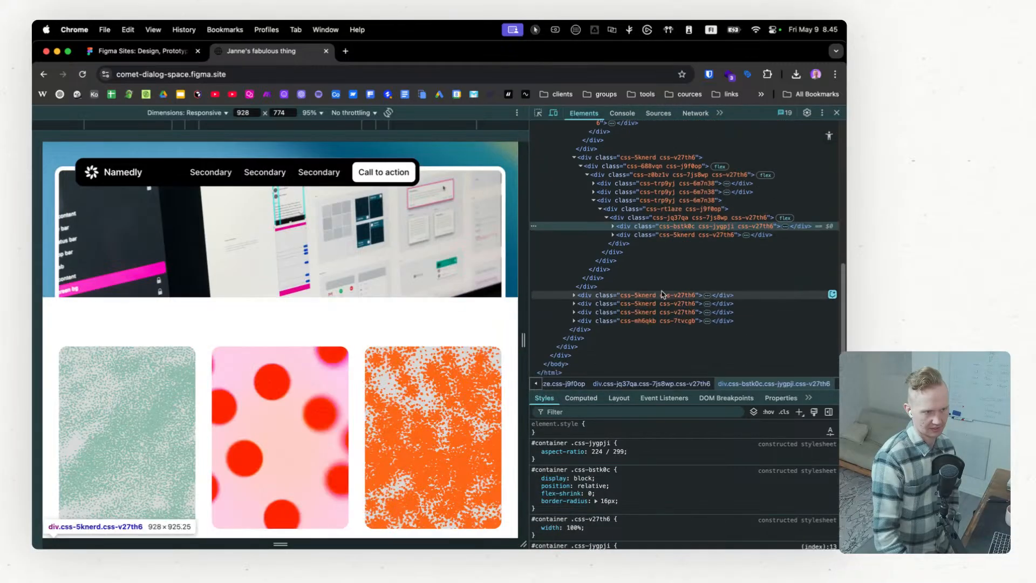
pyautogui.click(613, 227)
pyautogui.click(613, 294)
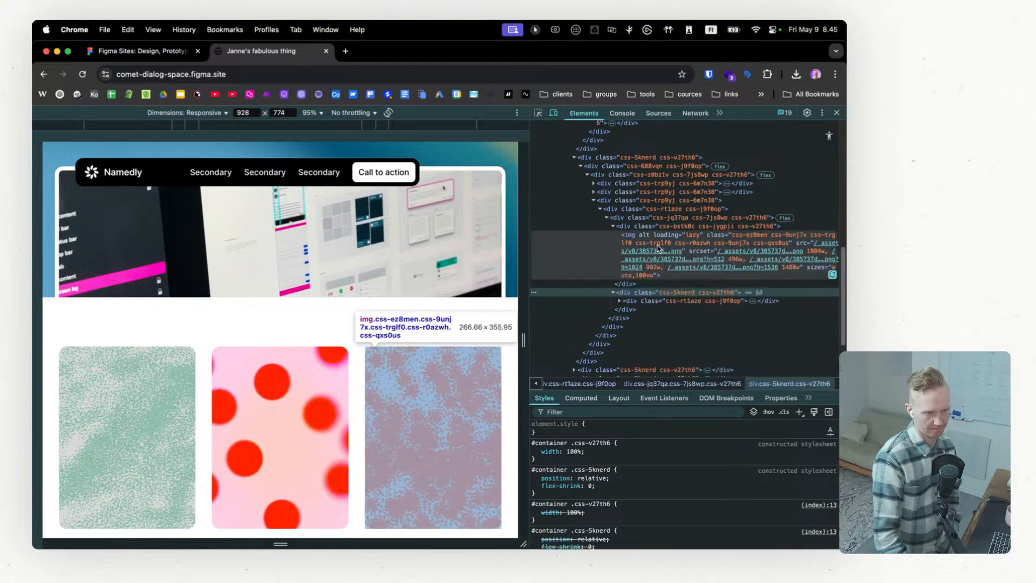
pyautogui.moveTo(628, 274)
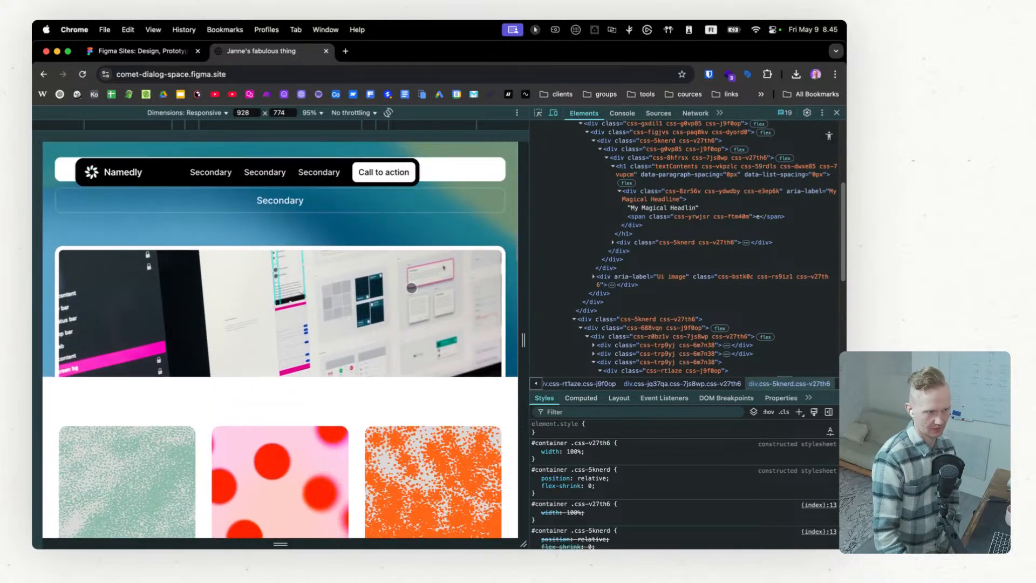
# Step: Inspect the hero image and expand its "Ui image" container to check the aria-label placement and the img source sizes
pyautogui.rightClick(406, 286)
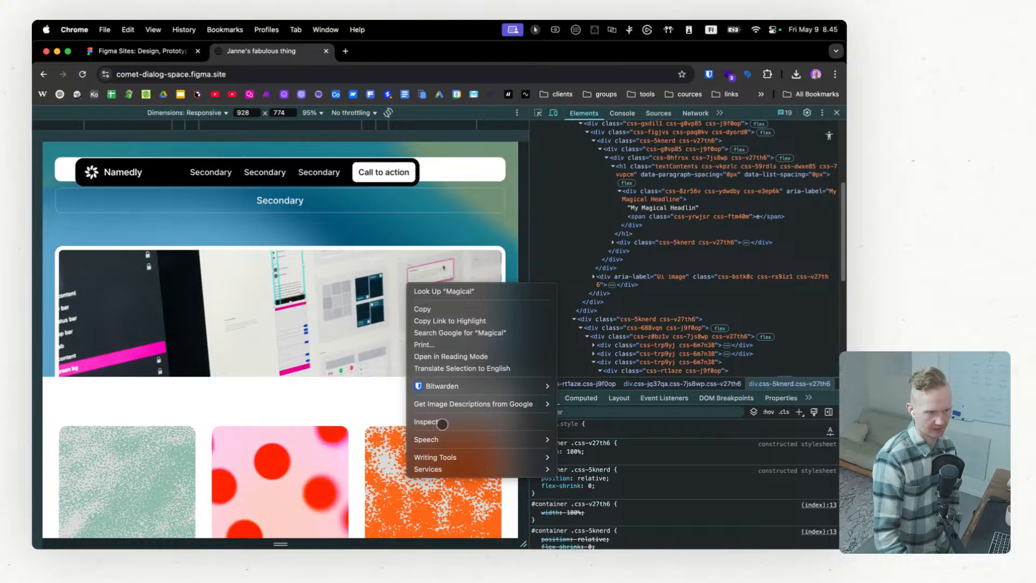
pyautogui.click(442, 423)
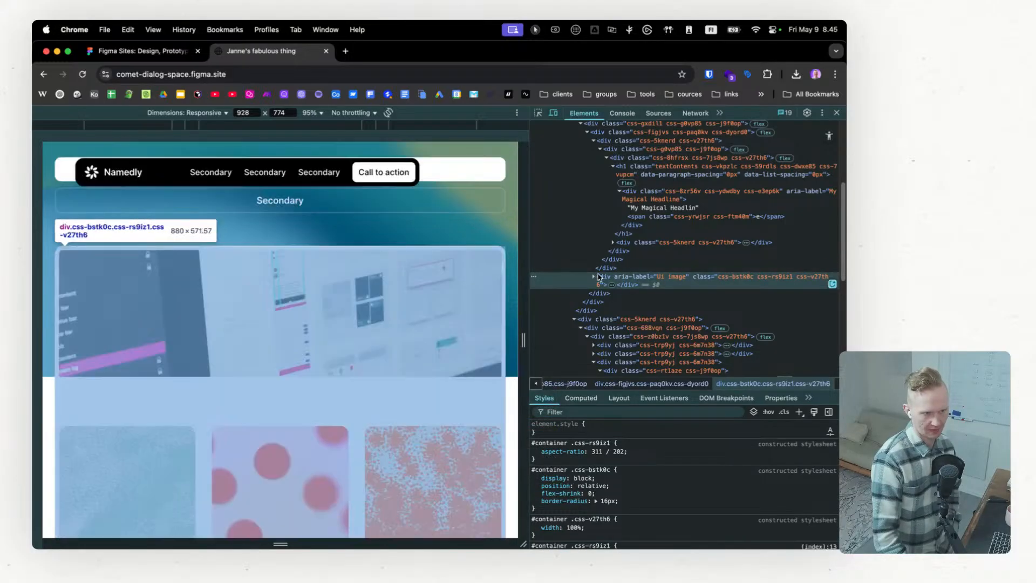
pyautogui.click(594, 276)
pyautogui.moveTo(801, 301)
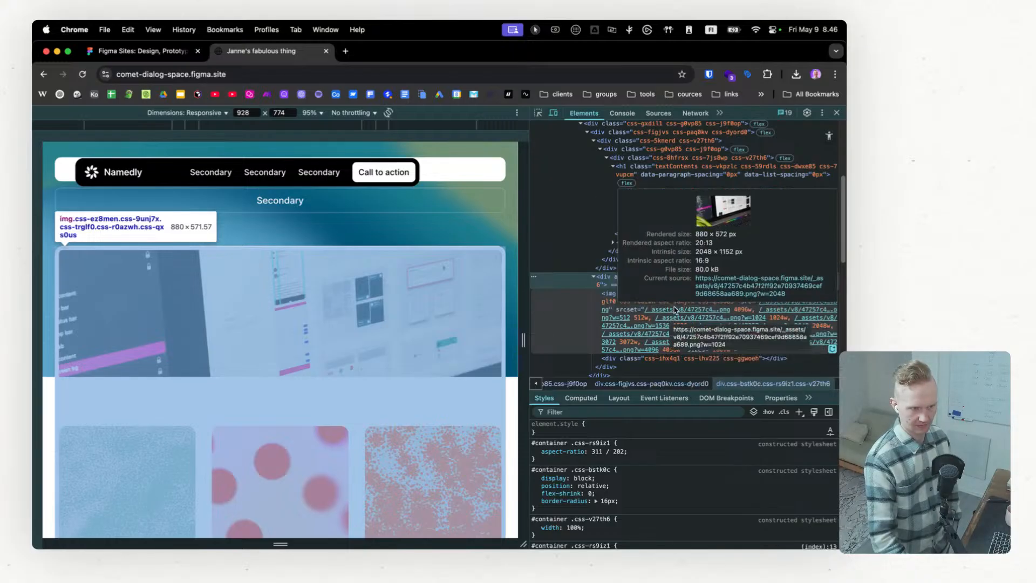
pyautogui.scroll(1, 676, 310)
pyautogui.scroll(-1, 712, 348)
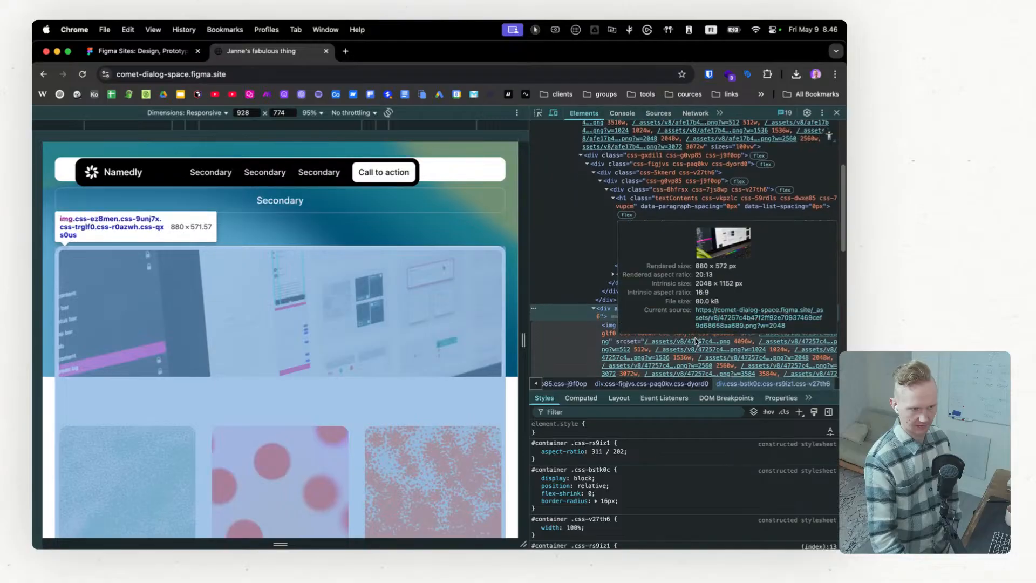
# Step: Expand the pricing section's nested divs in the page markup down to the content wrapper of its first plan card
pyautogui.scroll(-3, 666, 335)
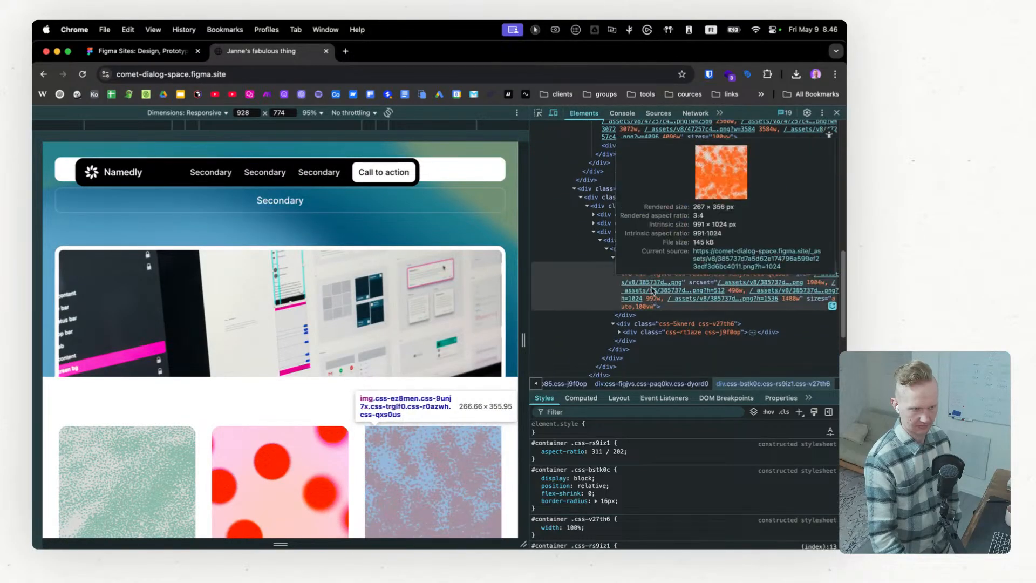
pyautogui.scroll(-4, 621, 285)
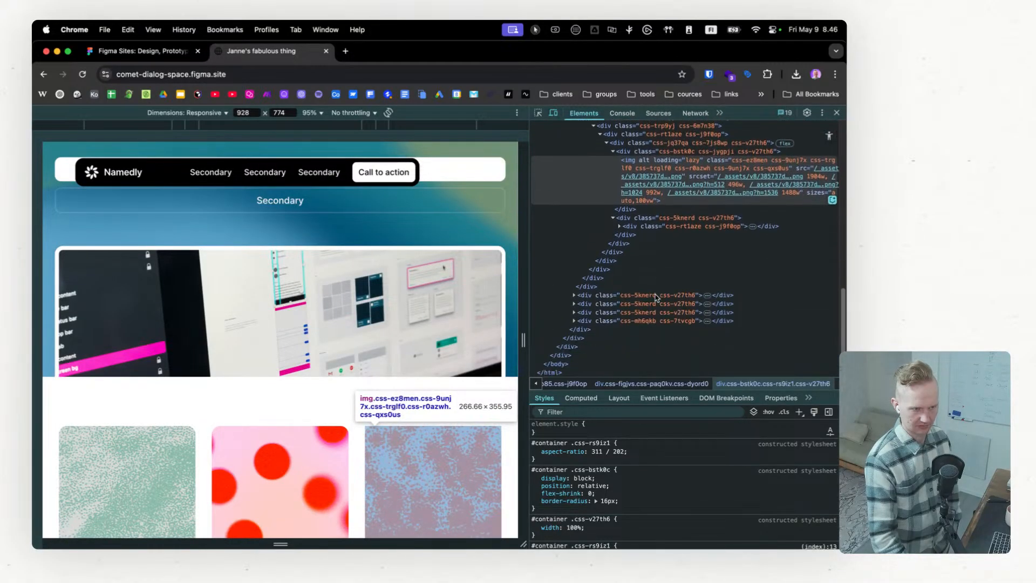
pyautogui.click(573, 295)
pyautogui.click(580, 304)
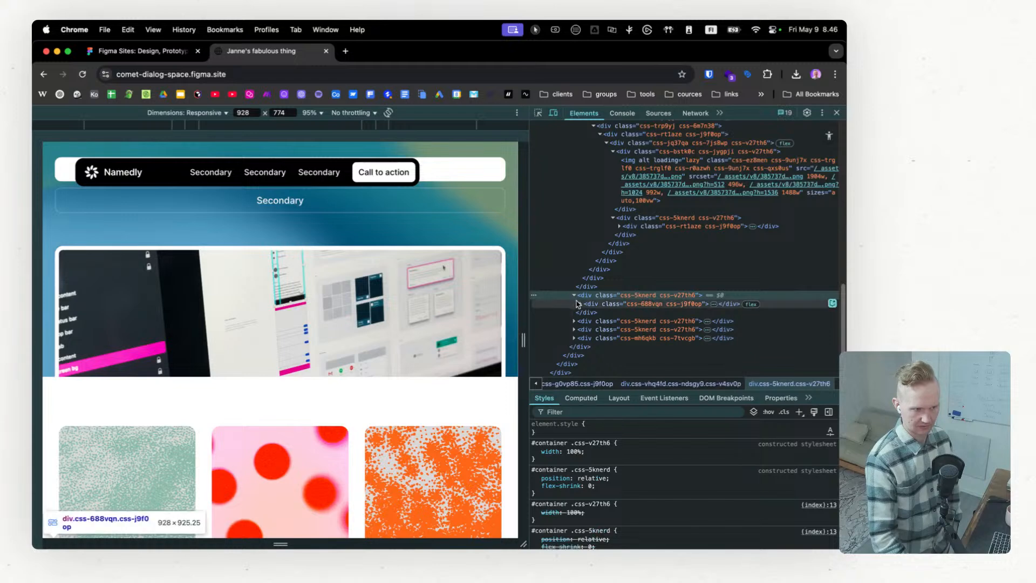
pyautogui.click(579, 304)
pyautogui.click(589, 313)
pyautogui.click(587, 313)
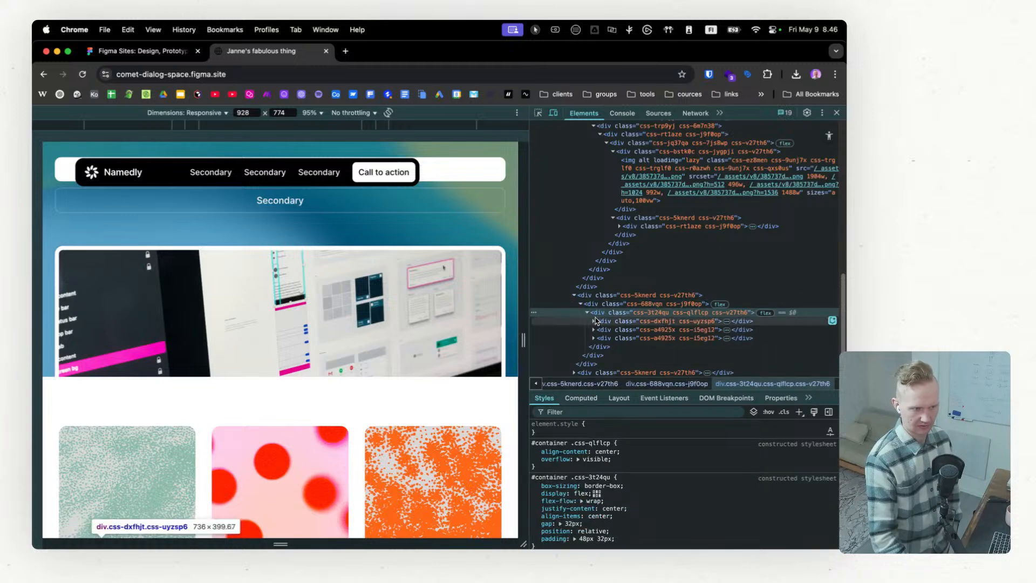
pyautogui.click(595, 321)
pyautogui.click(600, 330)
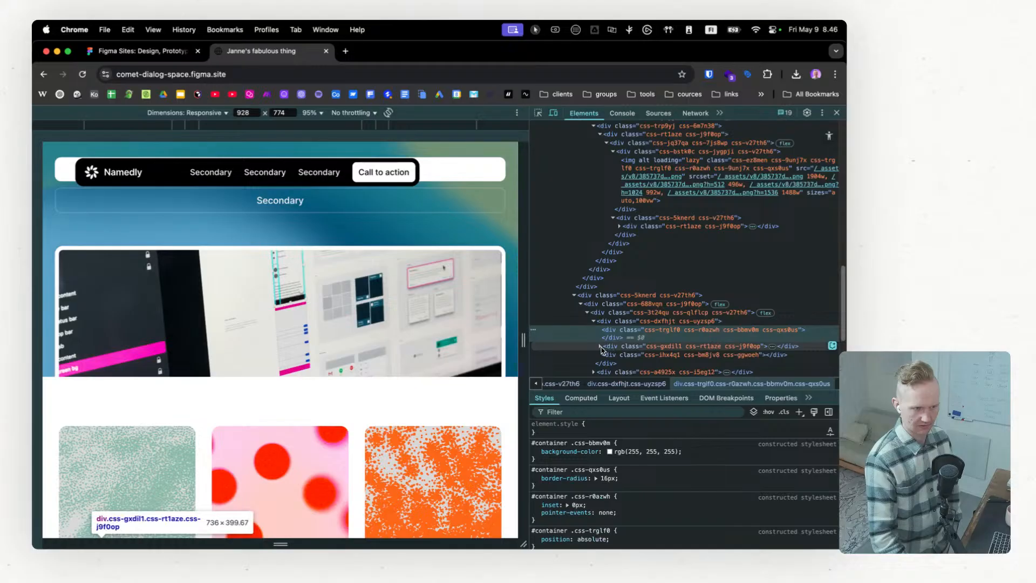
pyautogui.click(602, 348)
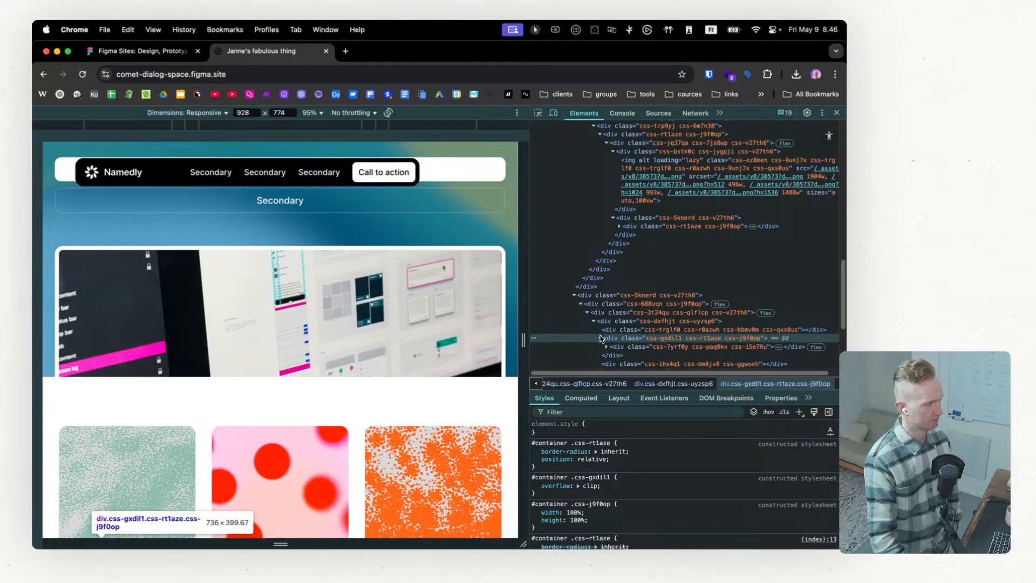
# Step: Expand the first plan card's content wrapper and examine the markup of its inner elements
pyautogui.scroll(-2, 616, 318)
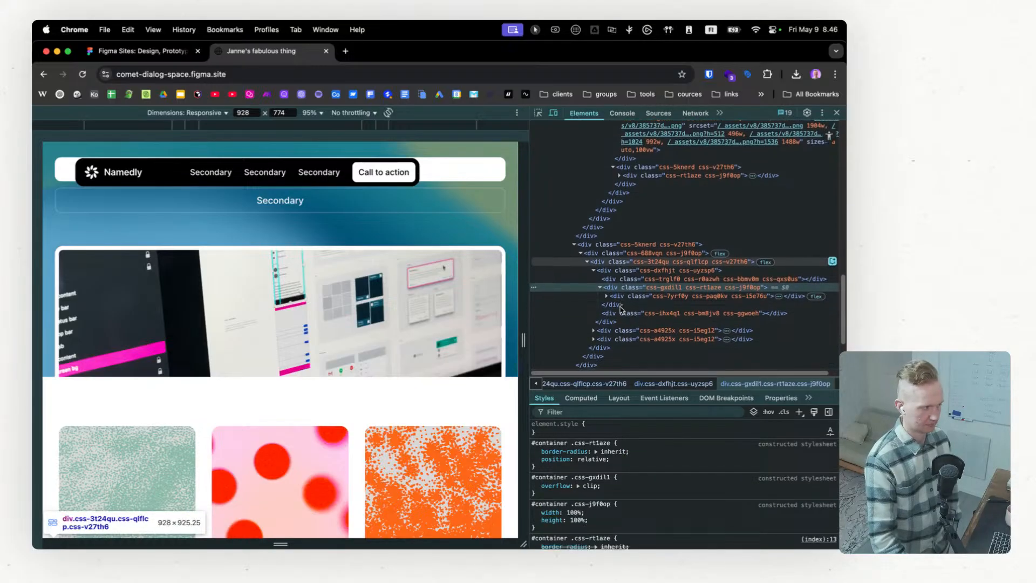
pyautogui.scroll(-3, 621, 309)
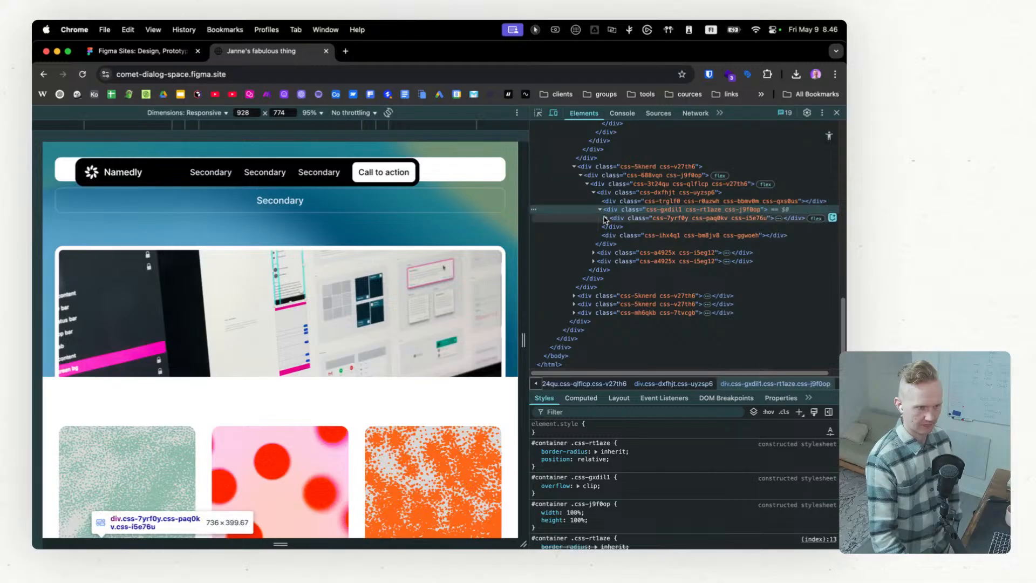
pyautogui.click(606, 219)
pyautogui.click(613, 227)
pyautogui.scroll(-2, 606, 245)
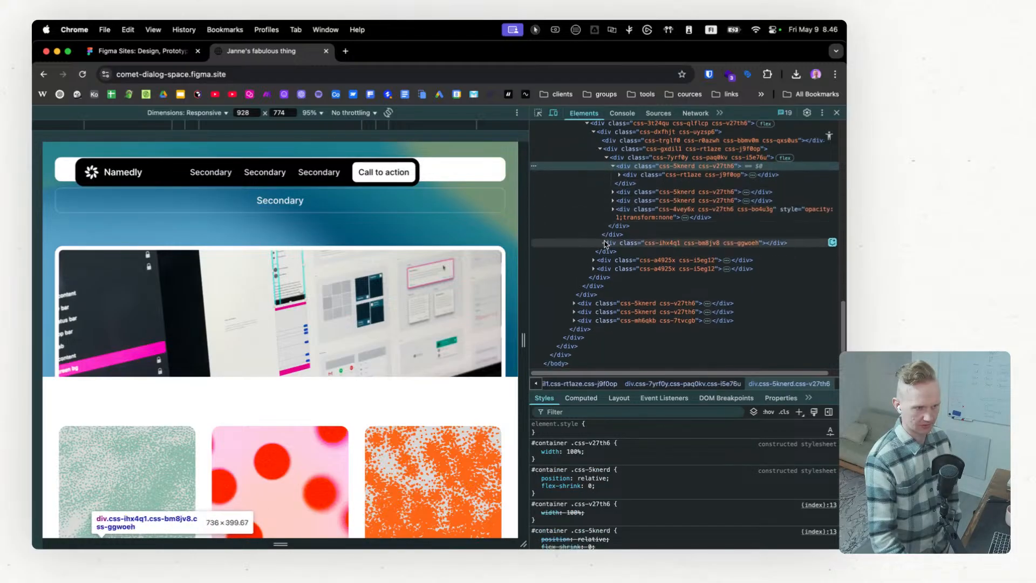
# Step: Review the layout of the Plan 1, Plan 2 and Plan 3 pricing cards in the responsive preview
pyautogui.scroll(-8, 407, 296)
pyautogui.rightClick(406, 296)
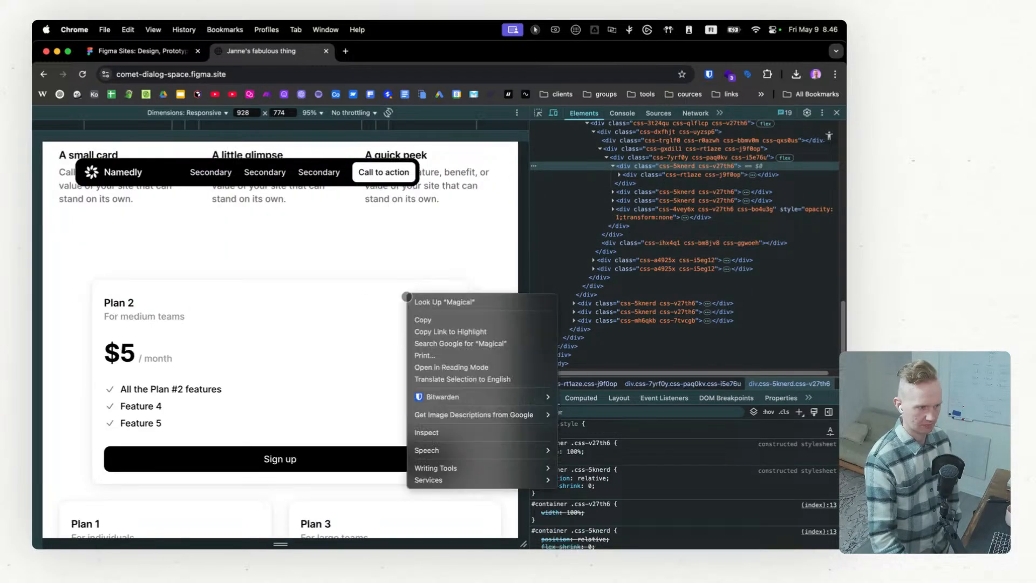
pyautogui.click(358, 254)
pyautogui.scroll(-4, 384, 299)
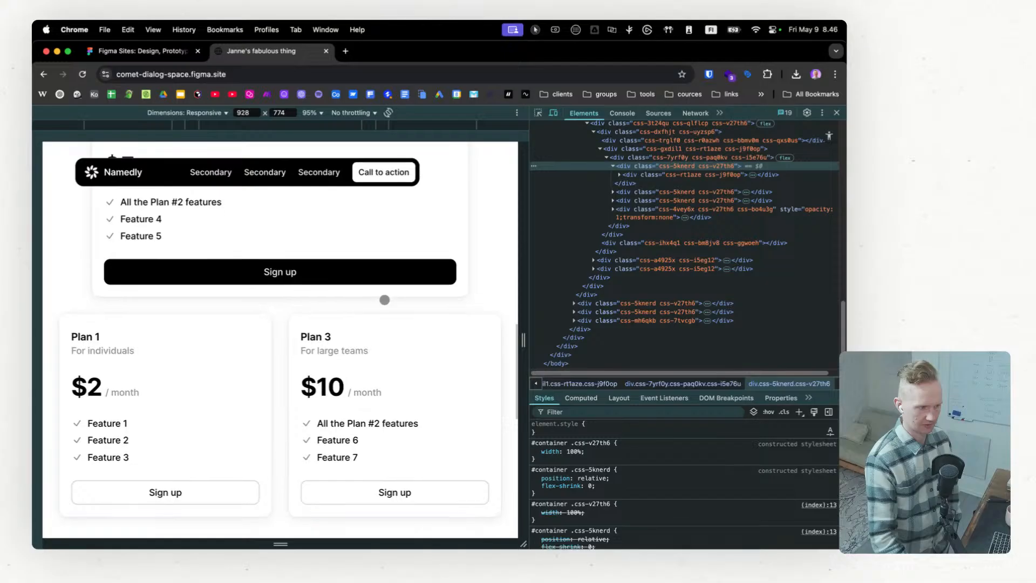
pyautogui.scroll(1, 405, 235)
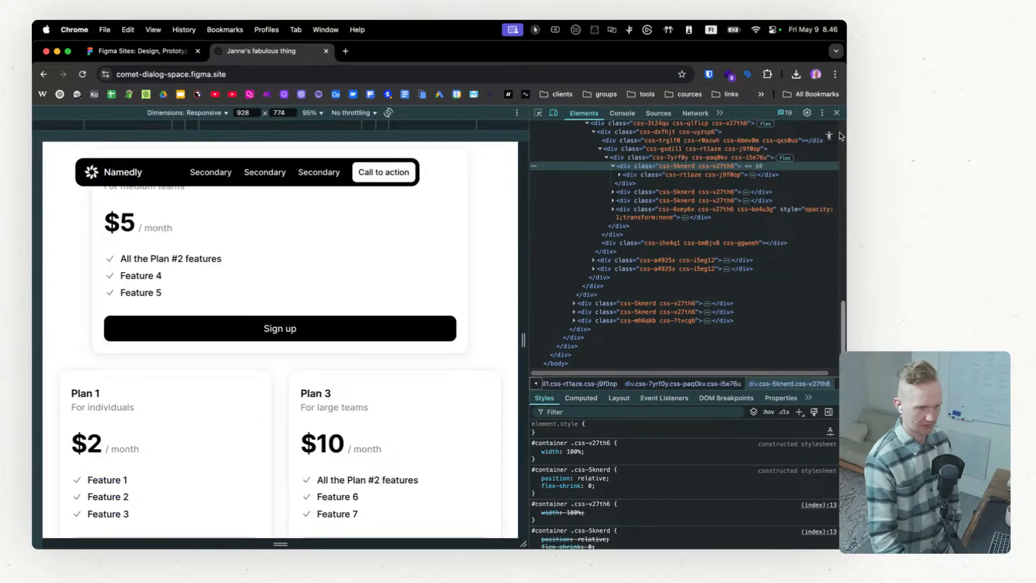
# Step: View the pricing cards without developer tools, and reopen the inspector to test how the markup responds to resizing the preview
pyautogui.click(837, 112)
pyautogui.rightClick(543, 246)
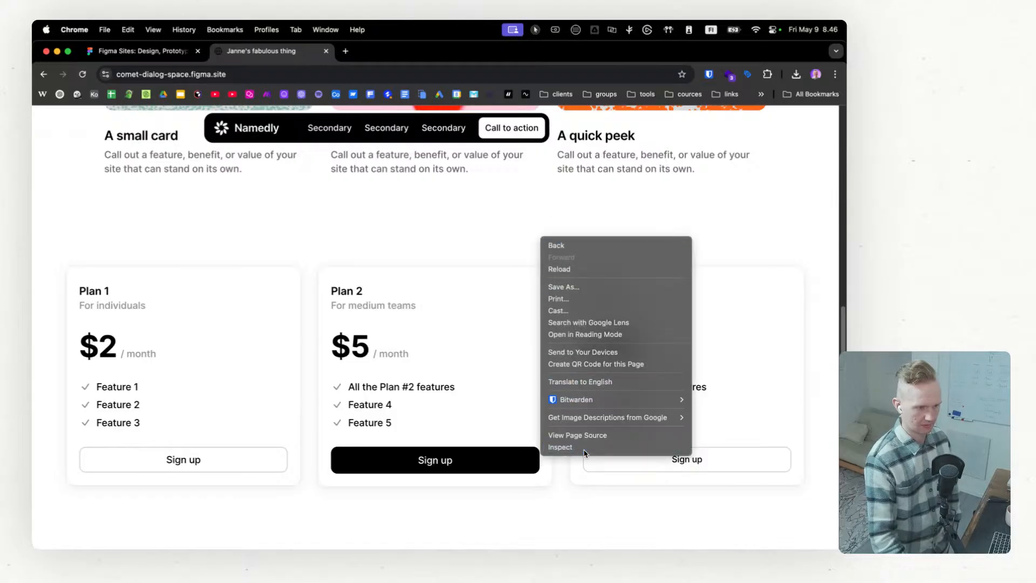
pyautogui.click(560, 447)
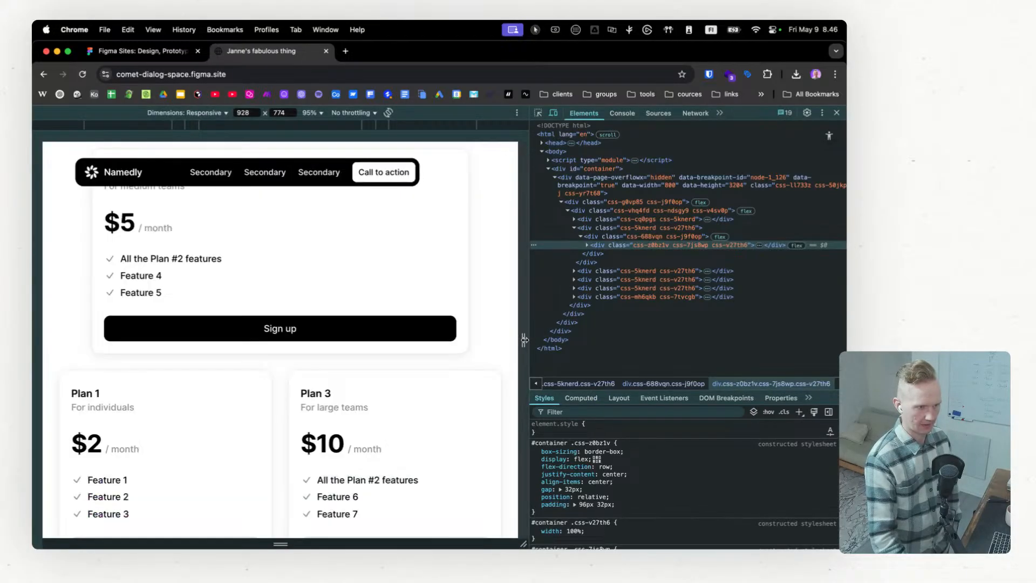
pyautogui.moveTo(523, 340)
pyautogui.mouseDown()
pyautogui.moveTo(401, 340)
pyautogui.moveTo(523, 340)
pyautogui.mouseUp()
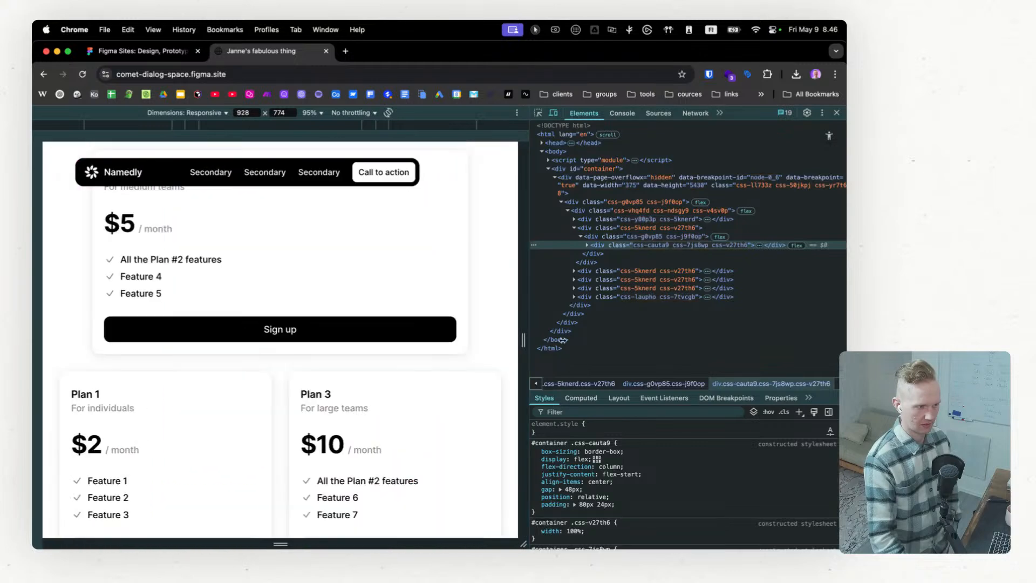
# Step: Generate a Lighthouse report for the published page in desktop navigation mode with all four categories
pyautogui.scroll(10, 432, 333)
pyautogui.scroll(1, 411, 336)
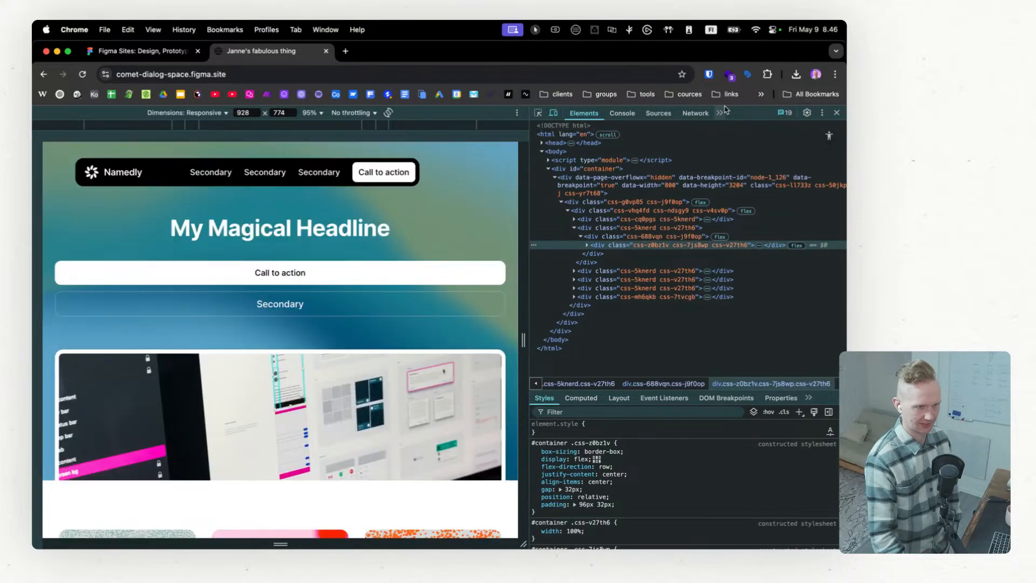
pyautogui.click(719, 113)
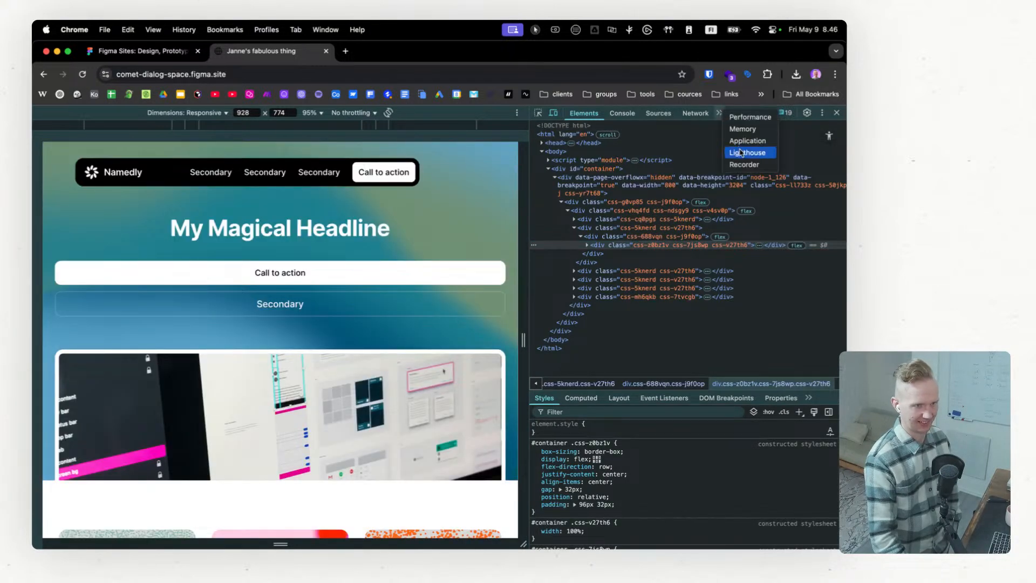
pyautogui.click(742, 154)
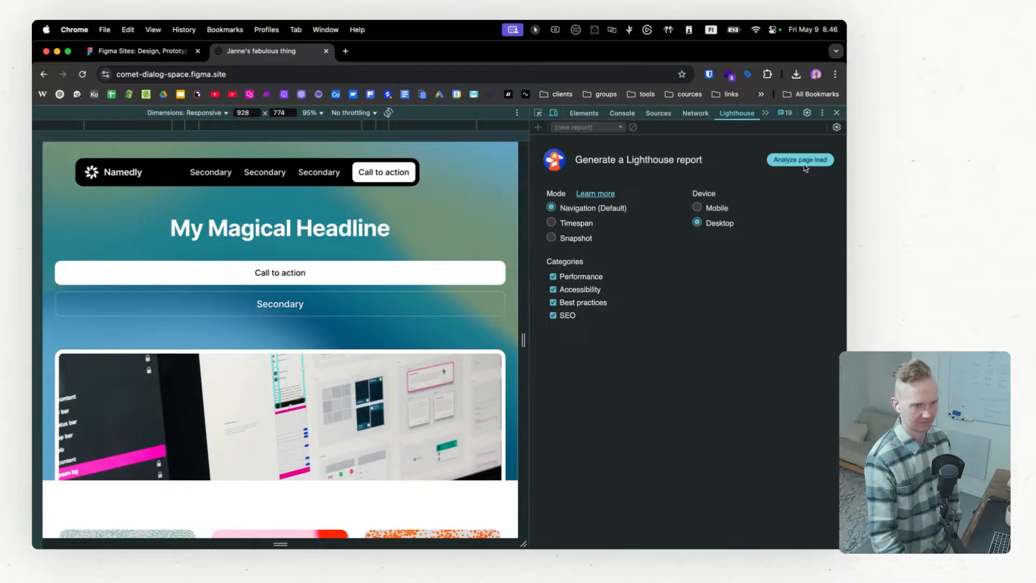
pyautogui.click(805, 163)
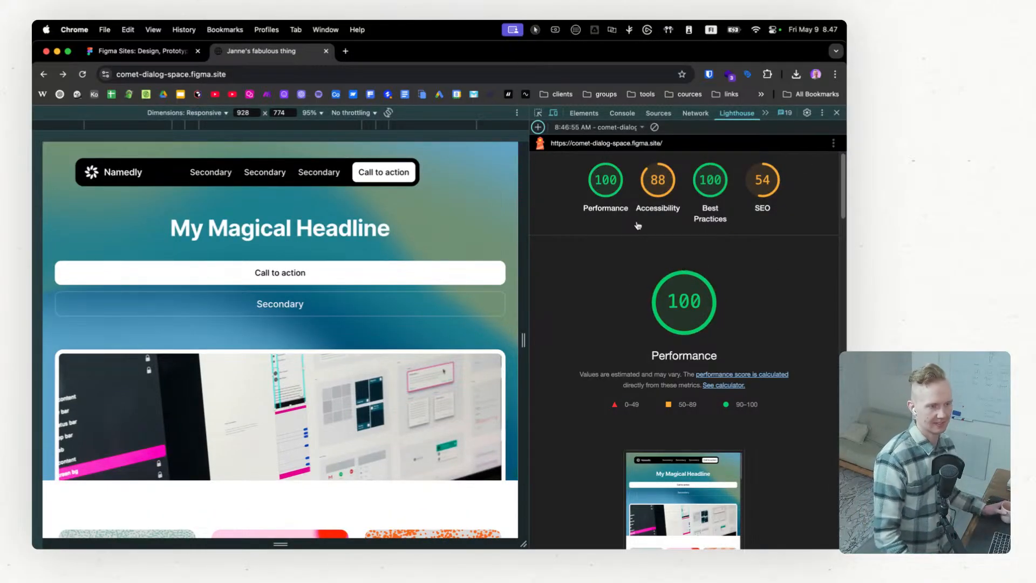
# Step: Review the report's performance diagnostics and examine the details of the "Reduce unused JavaScript" audit
pyautogui.scroll(-20, 322, 315)
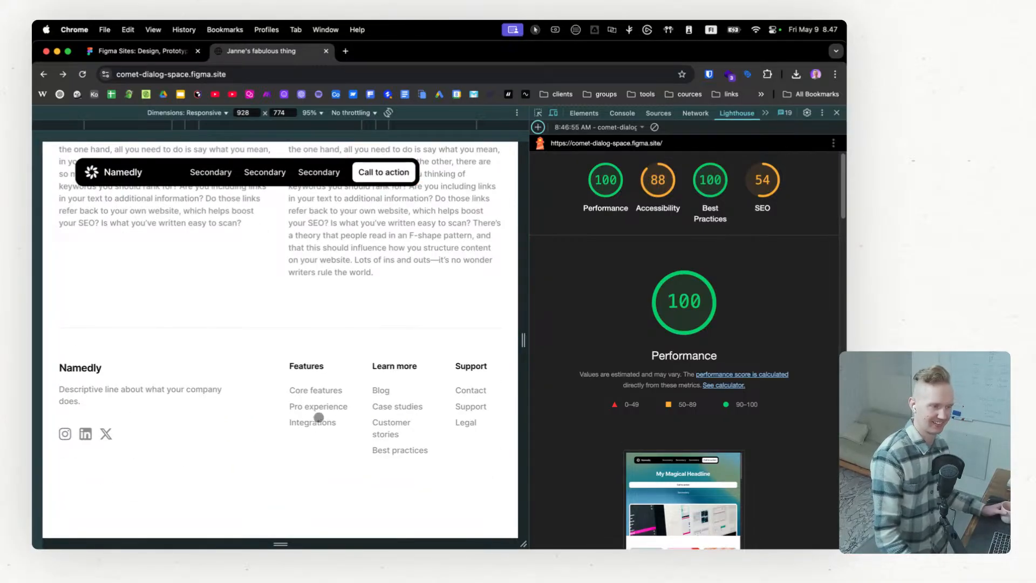
pyautogui.scroll(10, 319, 417)
pyautogui.scroll(-5, 725, 378)
pyautogui.scroll(-8, 725, 378)
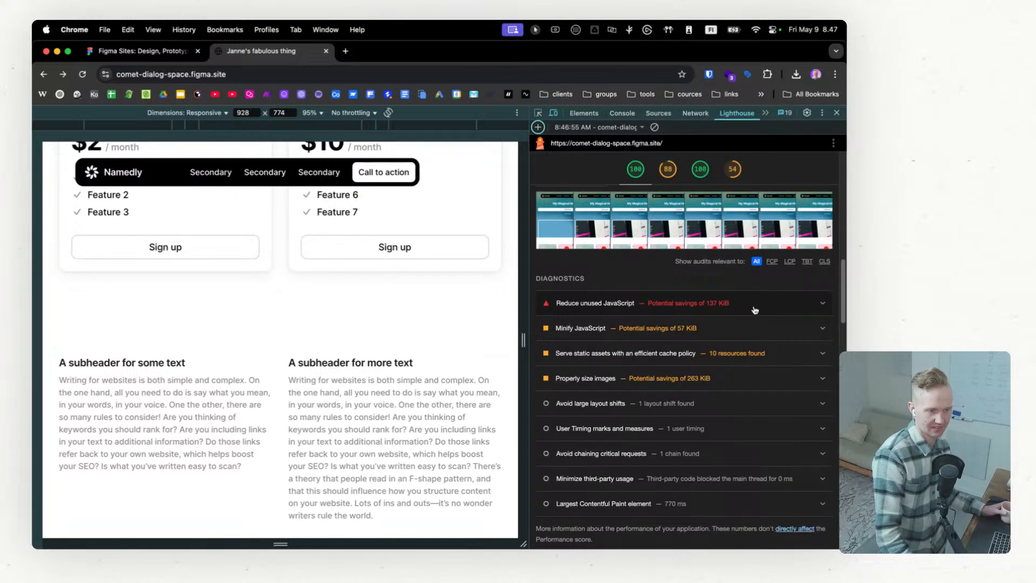
pyautogui.click(754, 309)
pyautogui.scroll(-2, 701, 345)
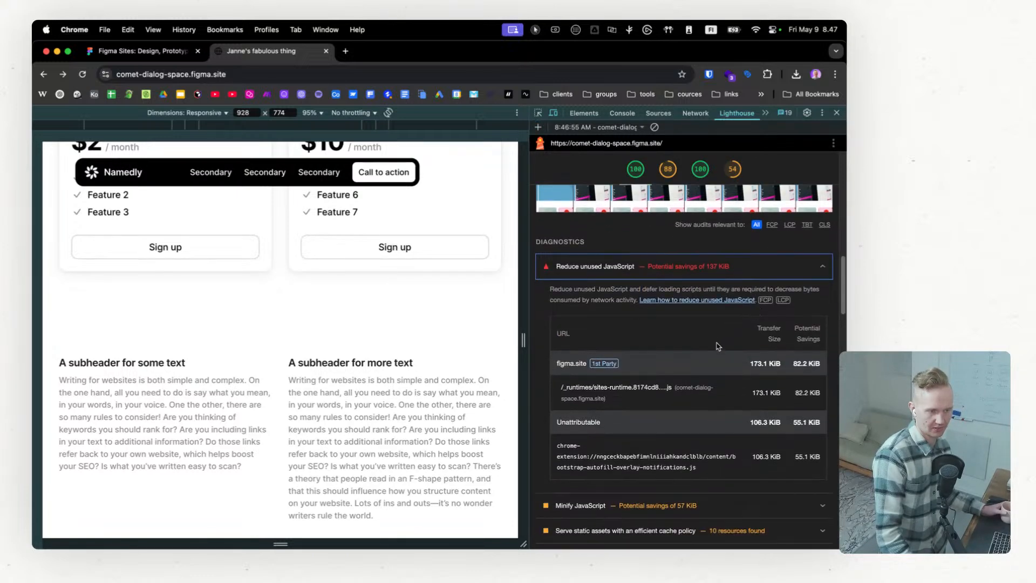
pyautogui.scroll(-1, 644, 433)
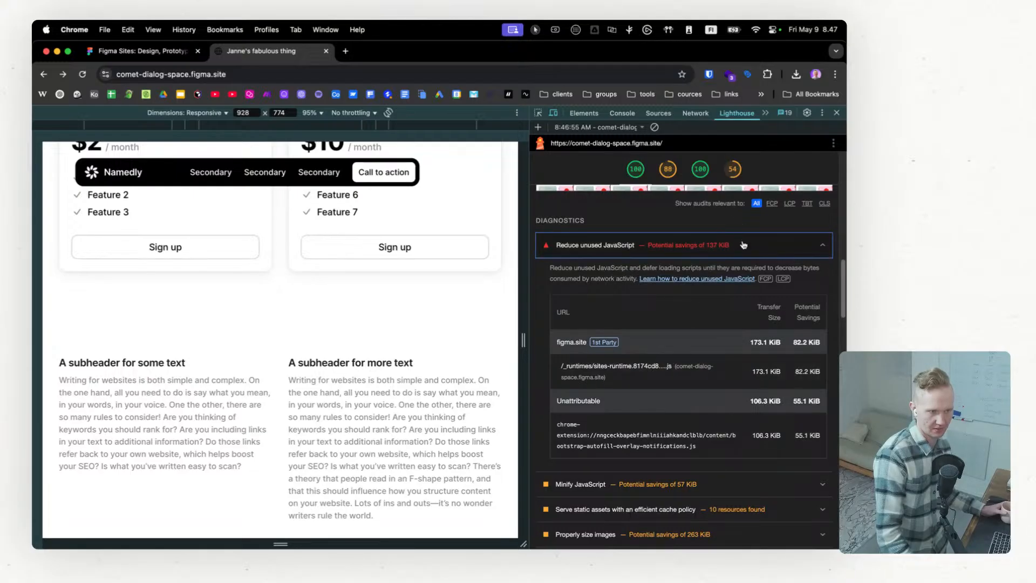
pyautogui.scroll(-6, 705, 339)
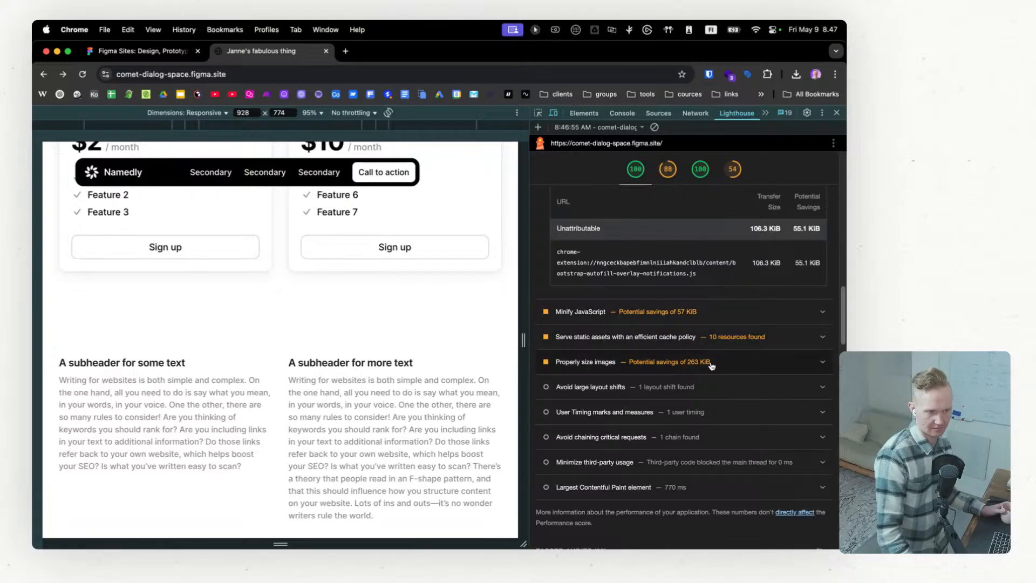
# Step: Examine the images, resource sizes and potential savings listed under the "Properly size images" audit, and collapse it again
pyautogui.click(712, 366)
pyautogui.scroll(-4, 696, 386)
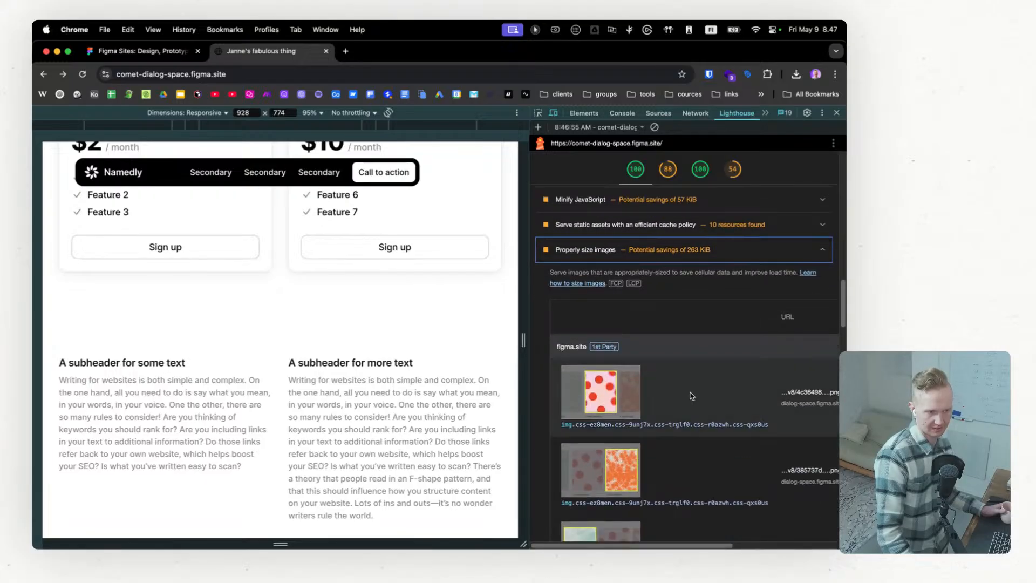
pyautogui.scroll(-5, 691, 395)
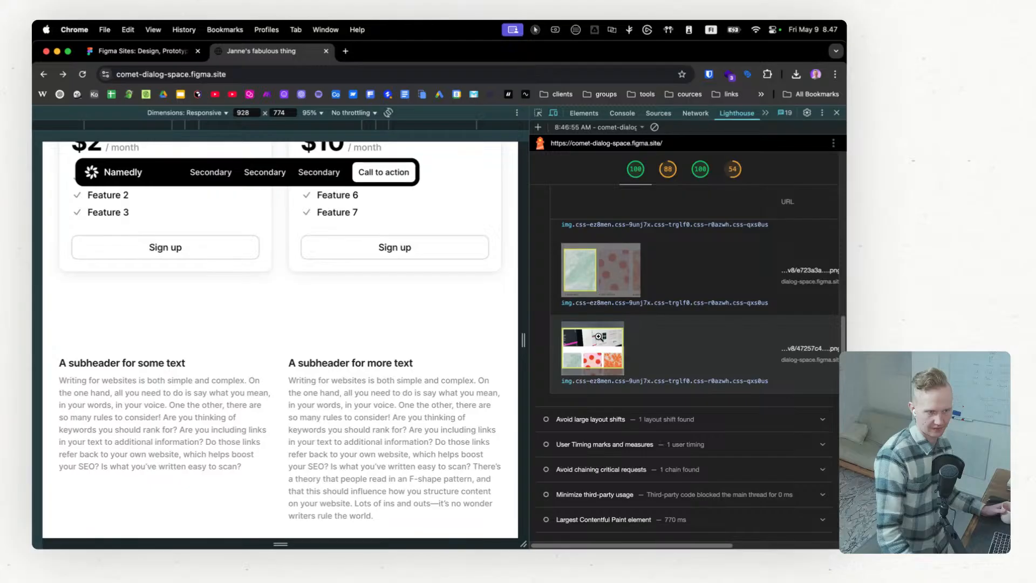
pyautogui.scroll(-1, 722, 349)
pyautogui.scroll(1, 718, 349)
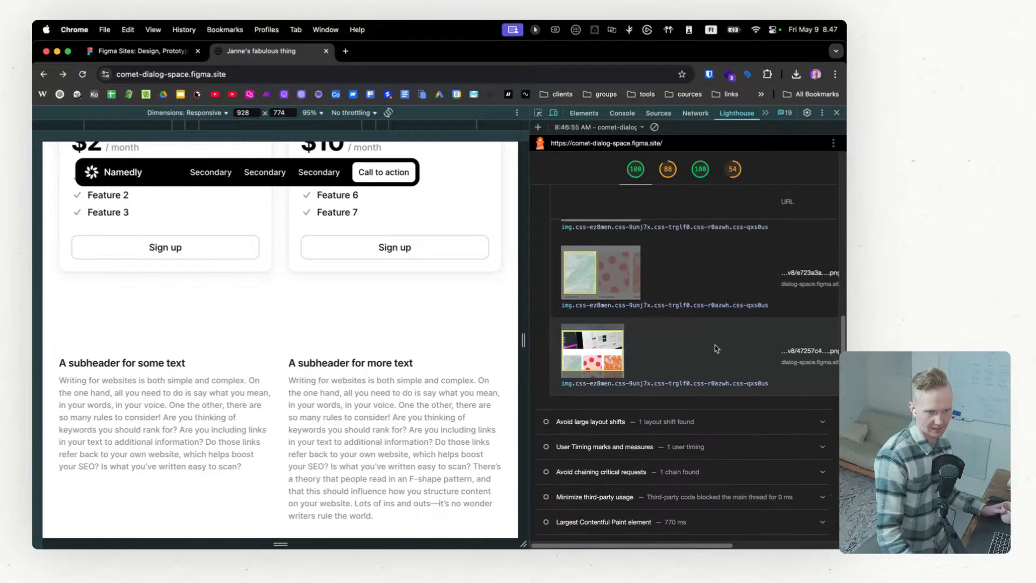
pyautogui.hscroll(5, 718, 349)
pyautogui.scroll(5, 686, 362)
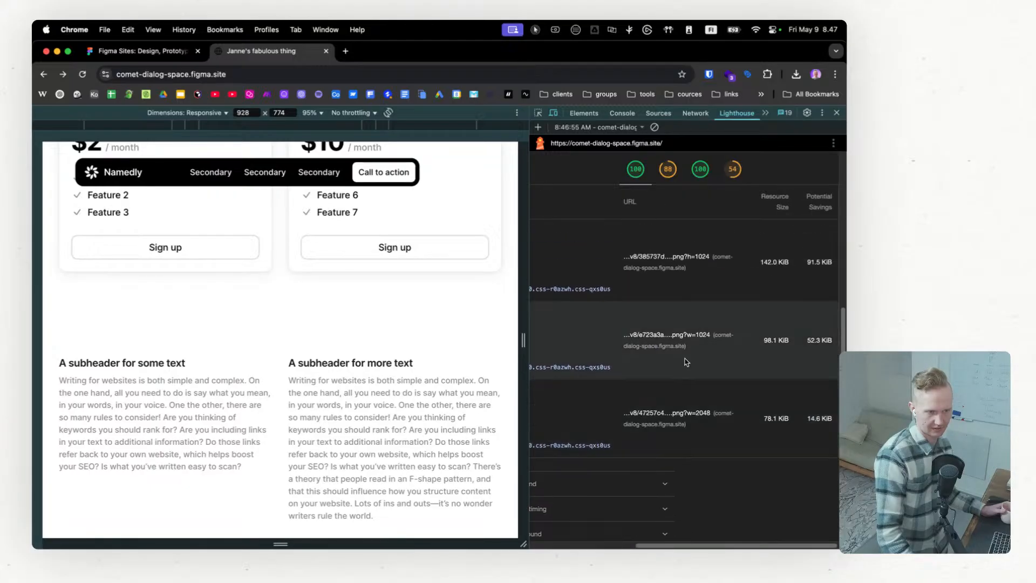
pyautogui.hscroll(-5, 684, 361)
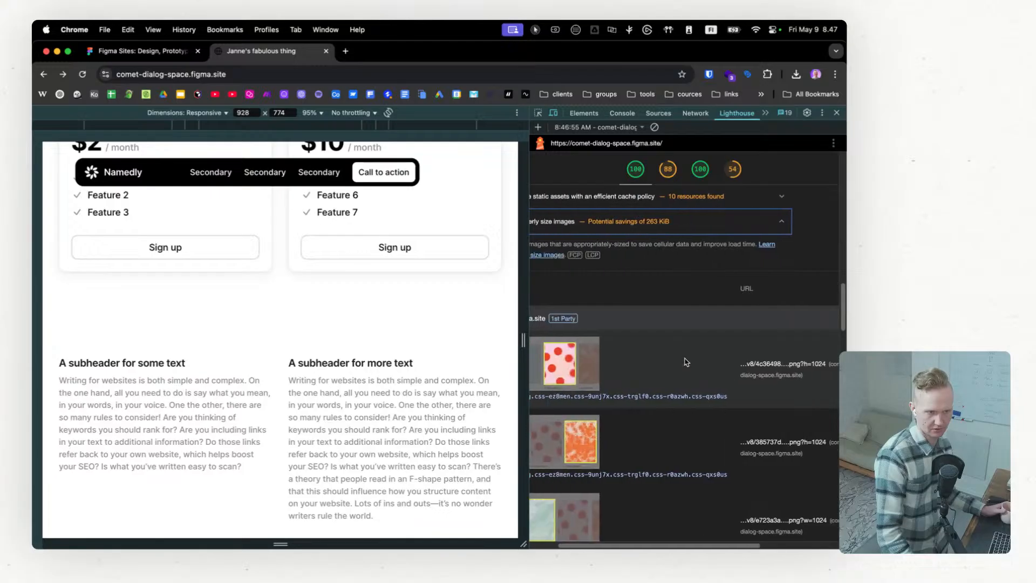
pyautogui.click(739, 225)
# Step: Review the Accessibility, Best Practices and SEO sections of the Lighthouse report and return to the score summary
pyautogui.scroll(-1, 703, 351)
pyautogui.scroll(-10, 703, 351)
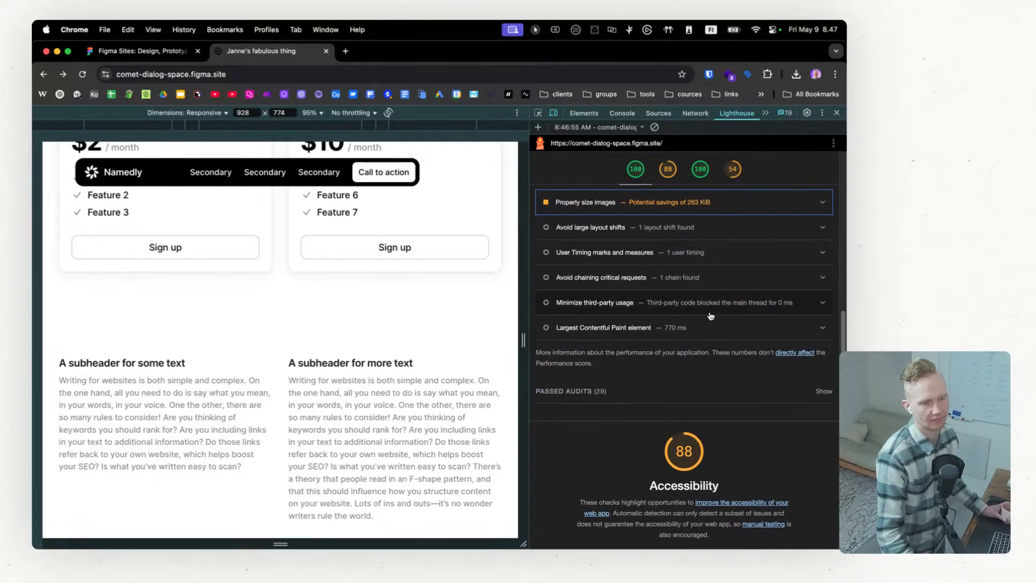
pyautogui.scroll(-10, 693, 339)
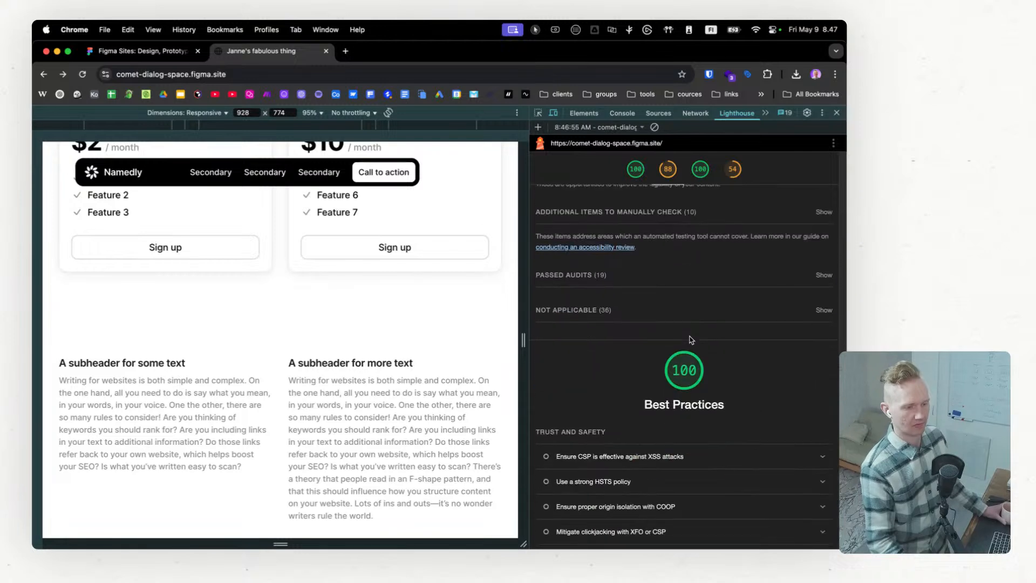
pyautogui.scroll(-8, 691, 339)
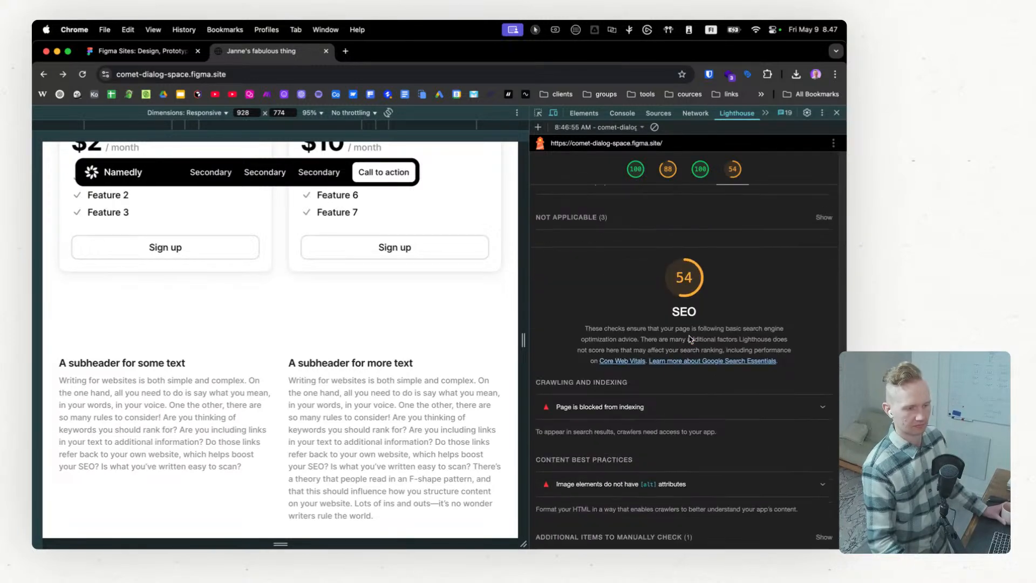
pyautogui.scroll(20, 689, 340)
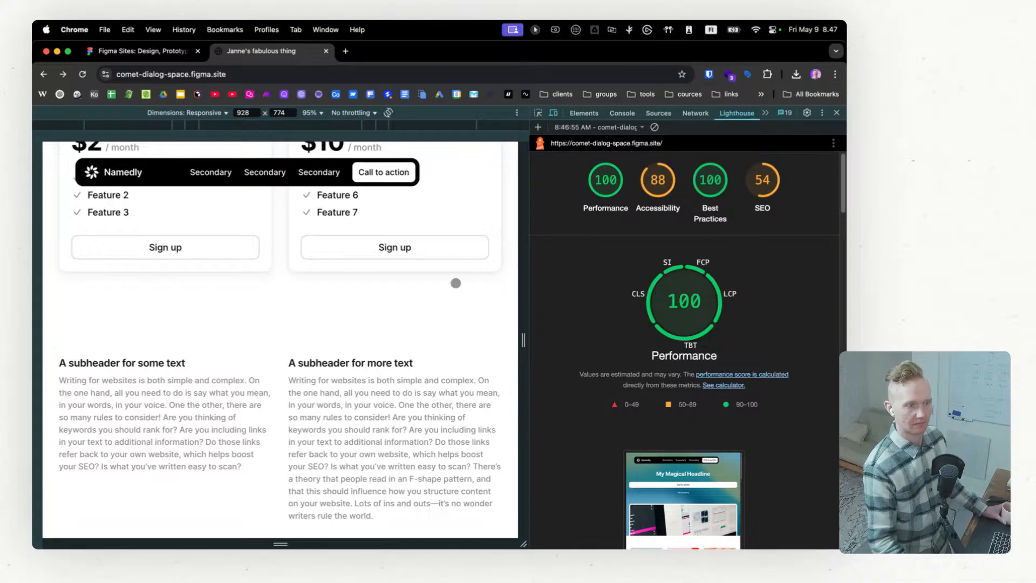
# Step: View the start of the page without developer tools, and inspect the markup around the hero headline
pyautogui.click(837, 112)
pyautogui.scroll(15, 372, 416)
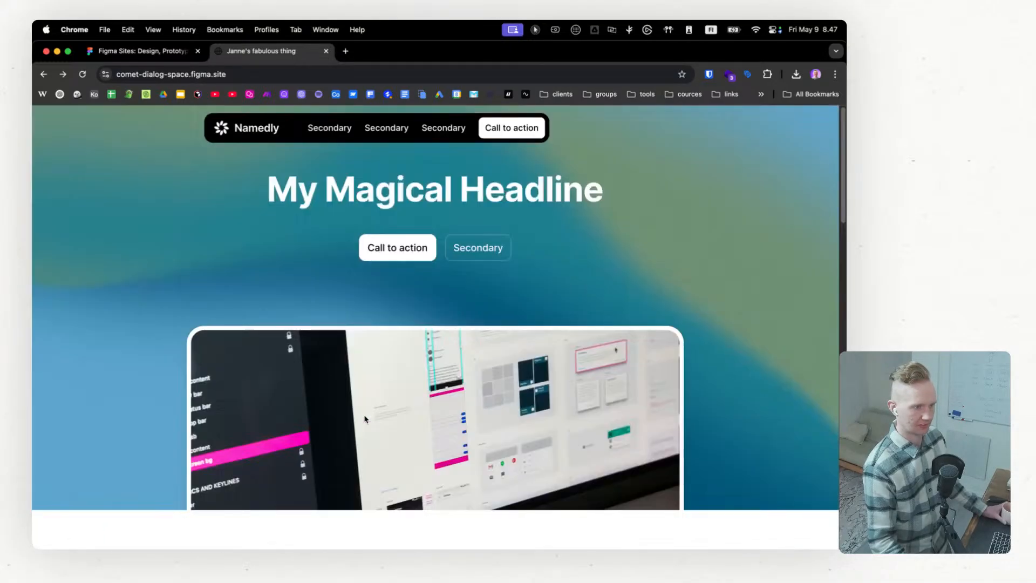
pyautogui.rightClick(638, 206)
pyautogui.click(659, 410)
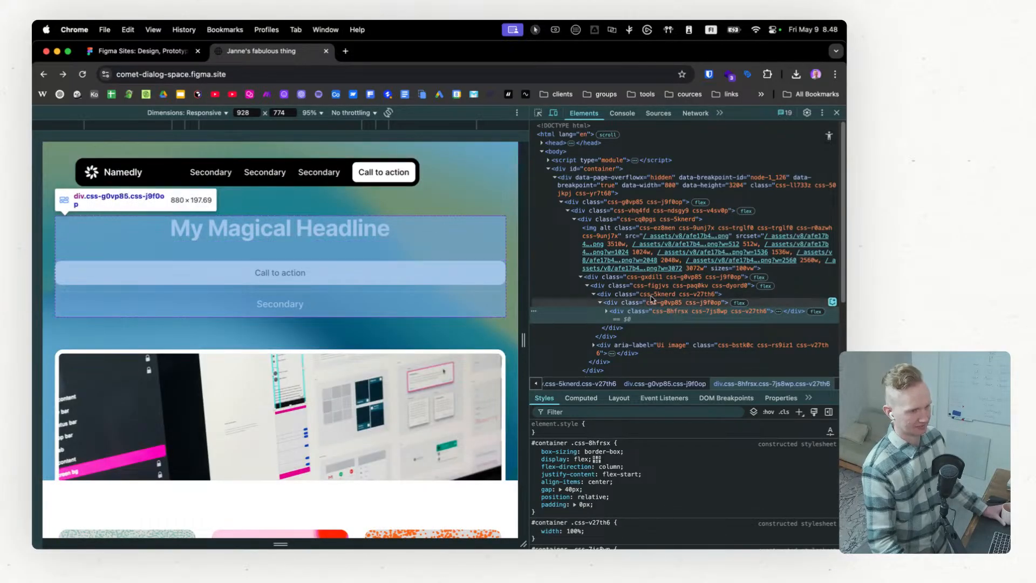
# Step: Switch to the Figma app and open the site's domain settings from the publish dialog
pyautogui.click(111, 52)
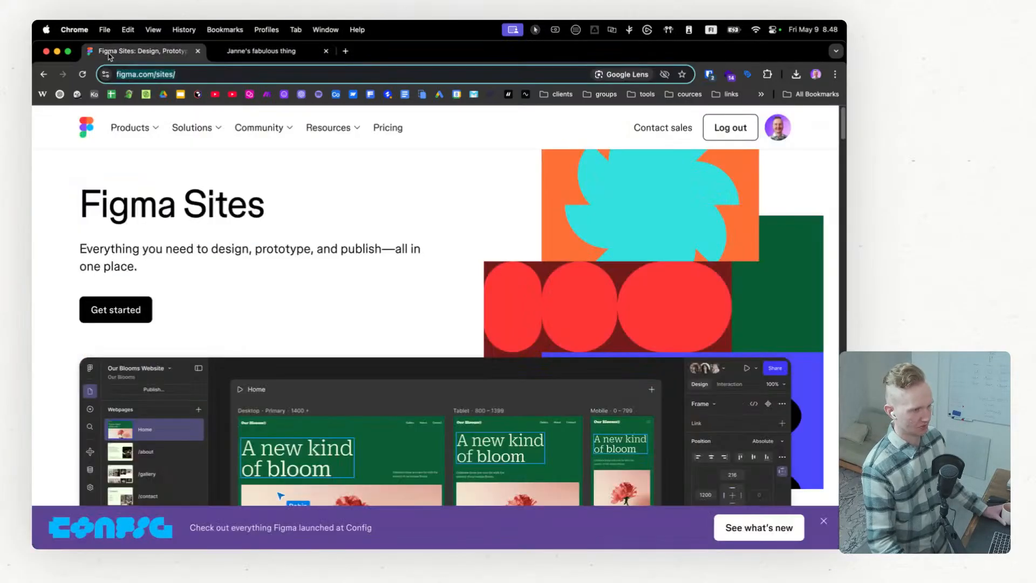
pyautogui.click(241, 50)
pyautogui.hotkey('ctrl', 'Right')
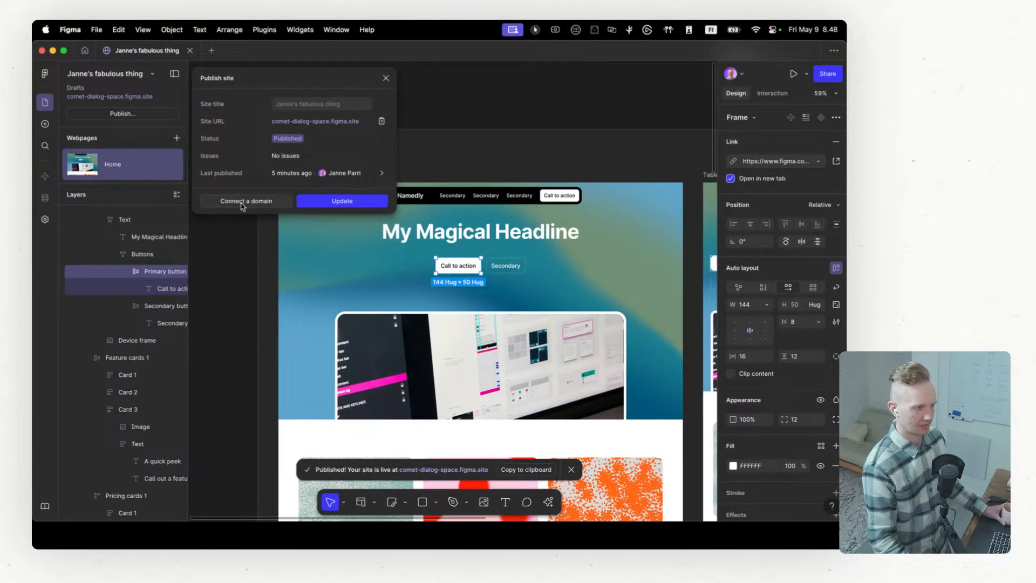
pyautogui.click(243, 206)
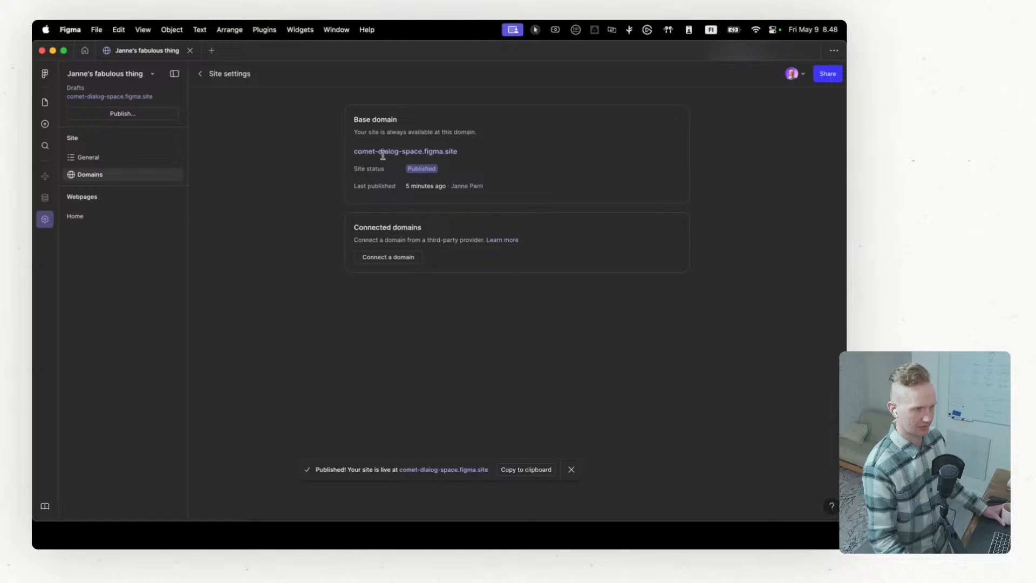
pyautogui.click(386, 259)
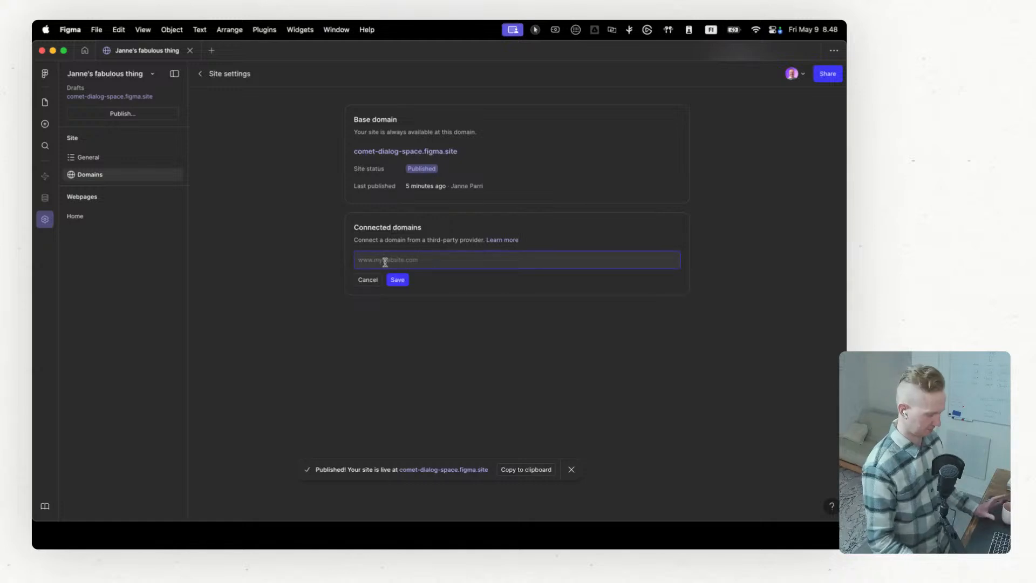
pyautogui.write('my')
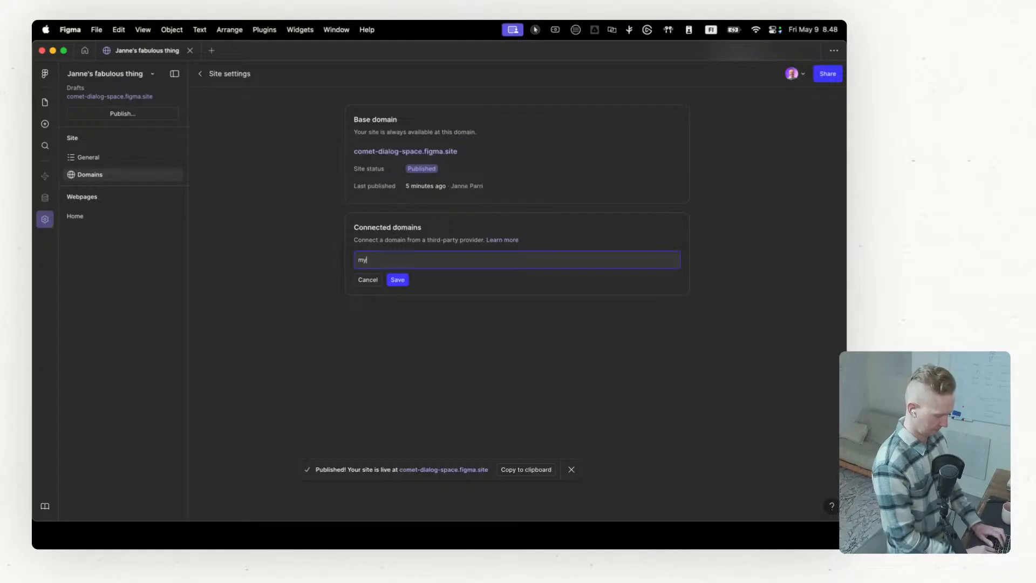
pyautogui.write('domain.')
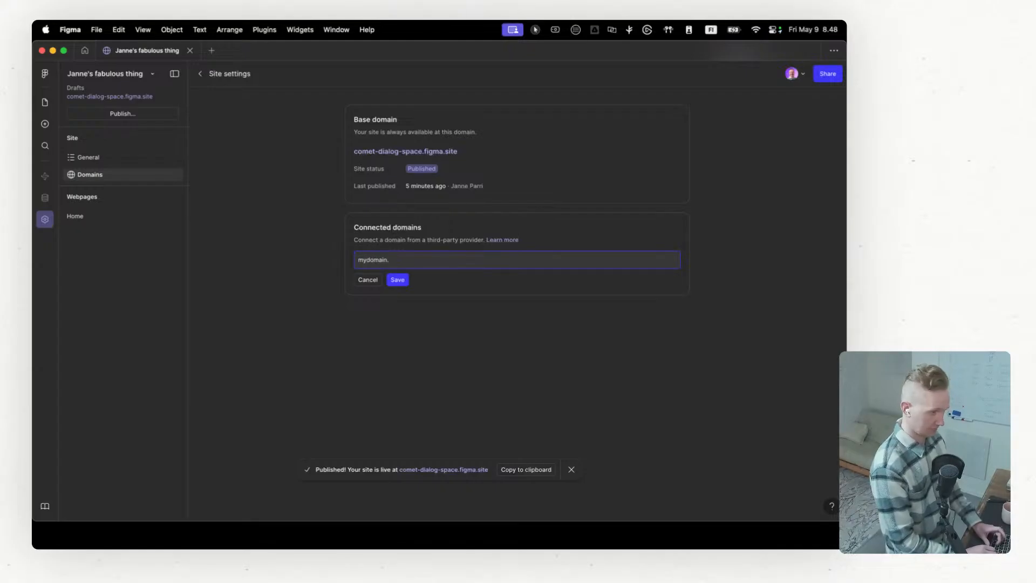
pyautogui.write('com')
pyautogui.click(402, 281)
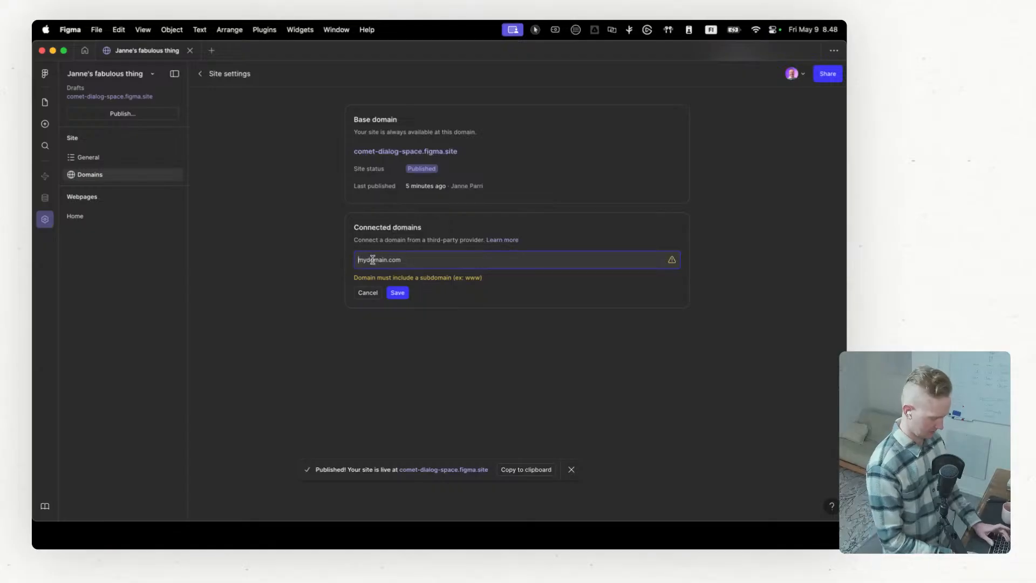
pyautogui.write('www.')
pyautogui.click(397, 293)
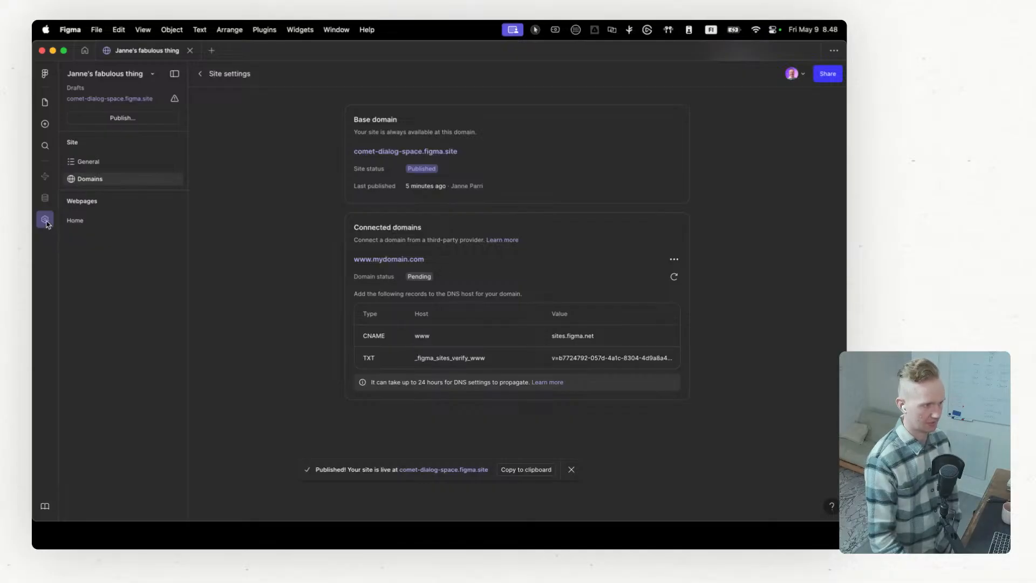
# Step: Review the Home page settings and the site's general settings for metadata, images and custom code, dismissing the publish notification
pyautogui.click(75, 219)
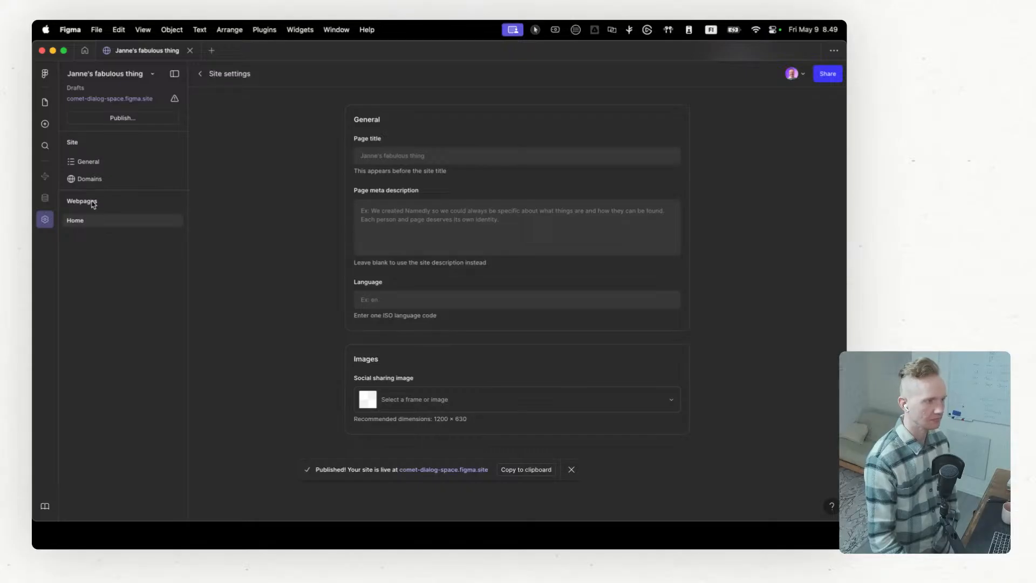
pyautogui.click(100, 166)
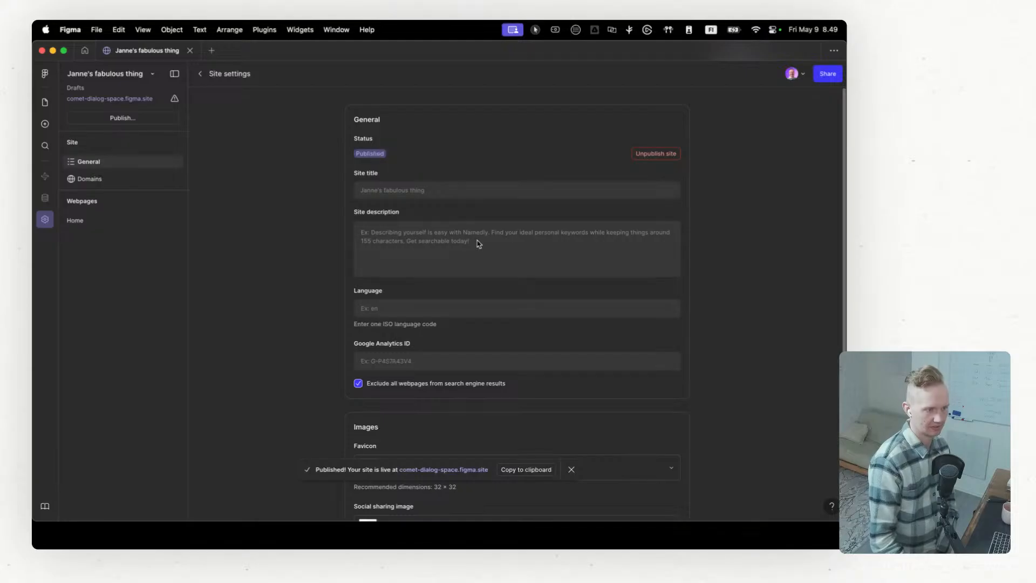
pyautogui.scroll(-1, 472, 263)
pyautogui.scroll(-5, 406, 343)
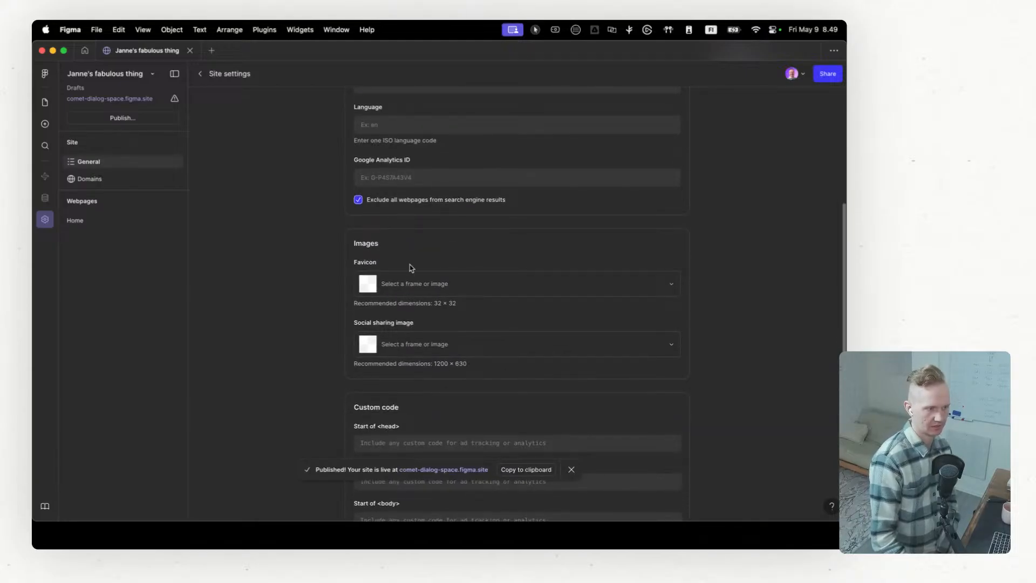
pyautogui.scroll(-3, 383, 227)
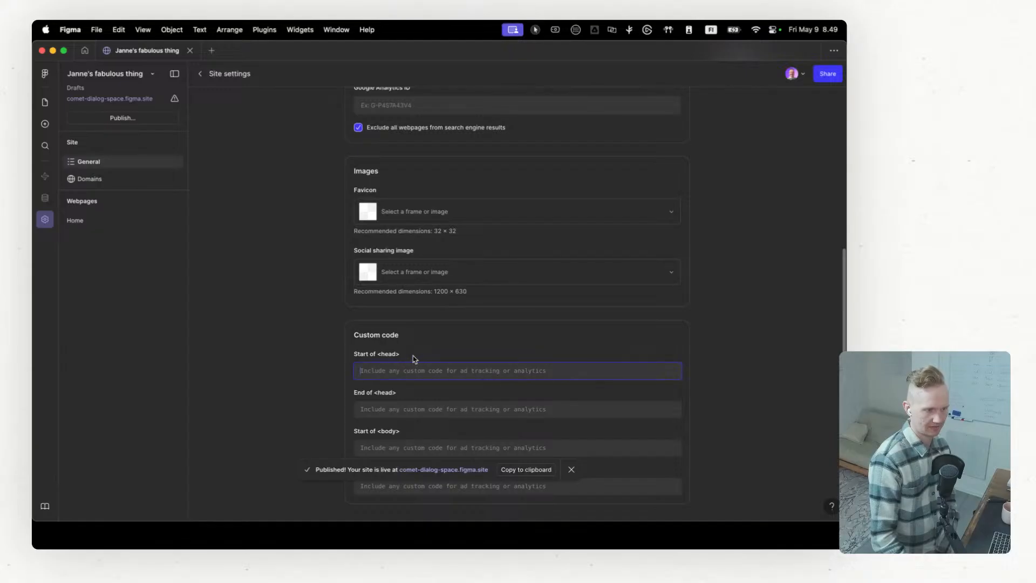
pyautogui.click(571, 469)
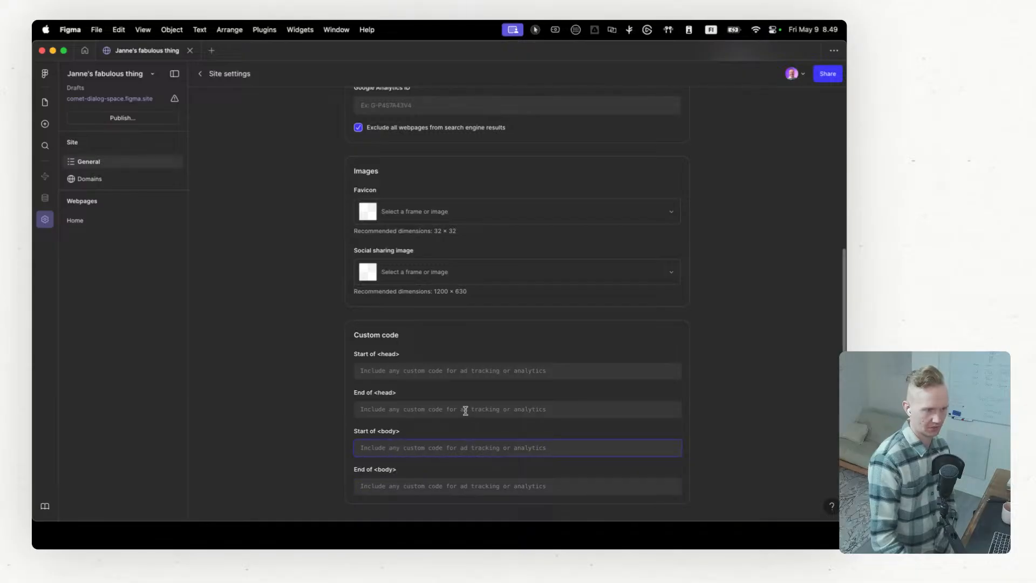
pyautogui.scroll(5, 453, 384)
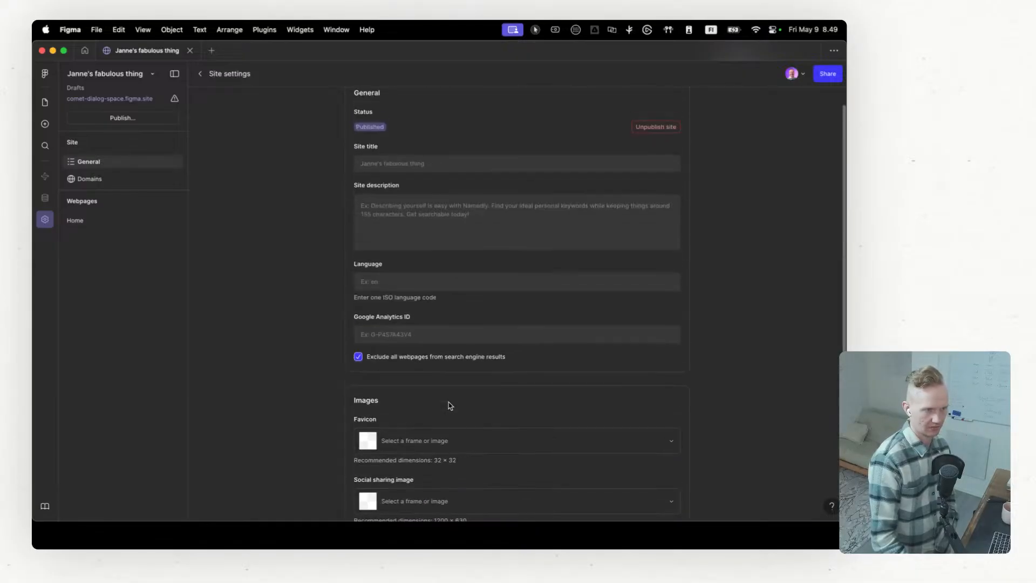
pyautogui.click(76, 221)
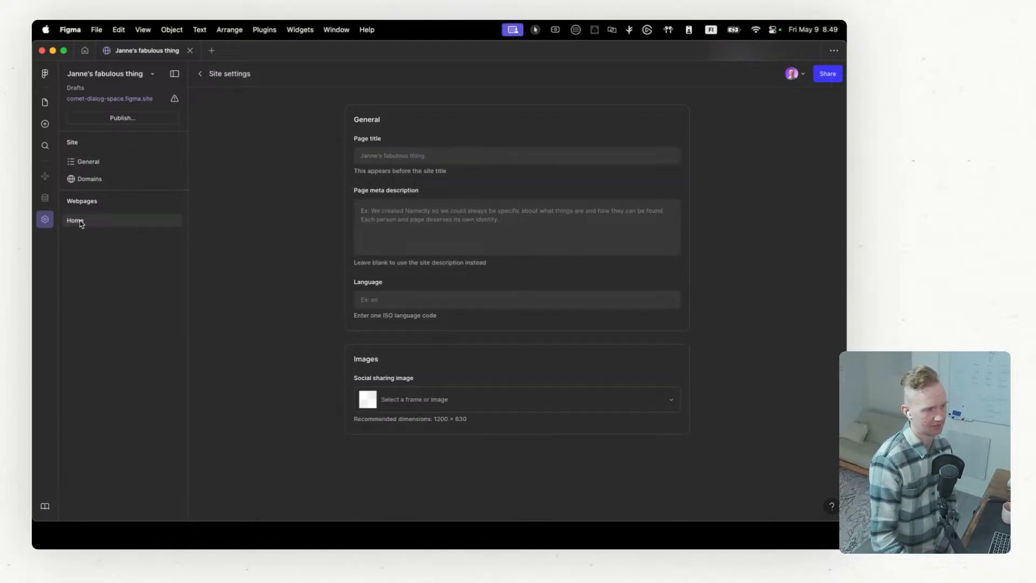
# Step: Return from the site settings to the canvas and add a new blank webpage beside Home
pyautogui.click(44, 103)
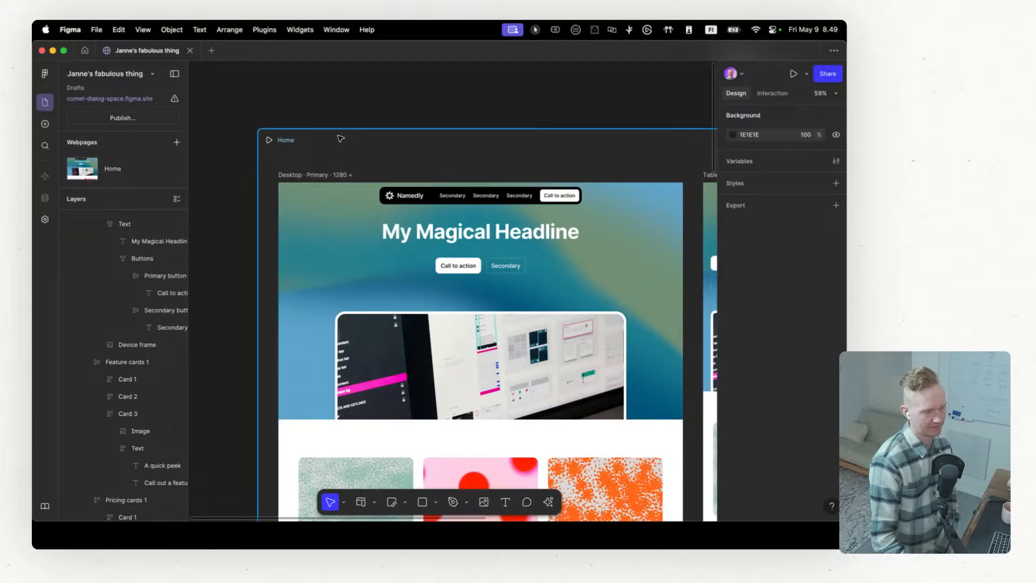
pyautogui.scroll(-1, 381, 318)
pyautogui.scroll(2, 383, 320)
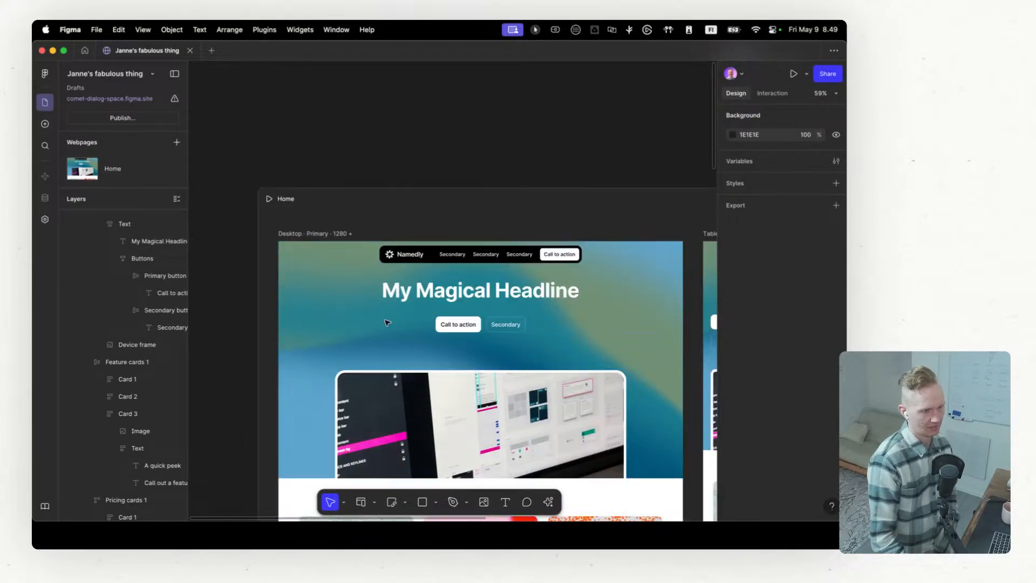
pyautogui.scroll(-1, 380, 320)
pyautogui.hscroll(3, 381, 321)
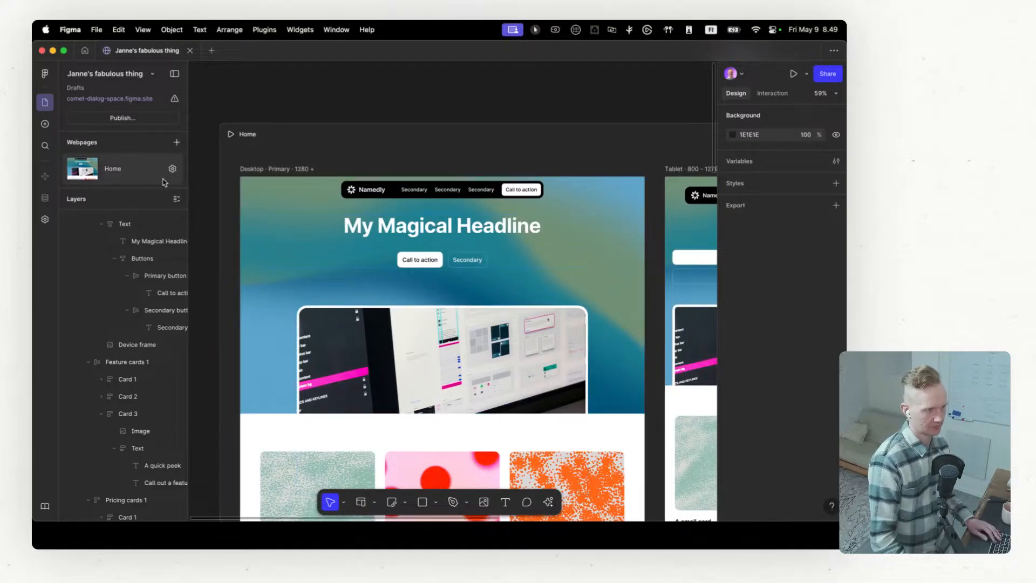
pyautogui.click(175, 145)
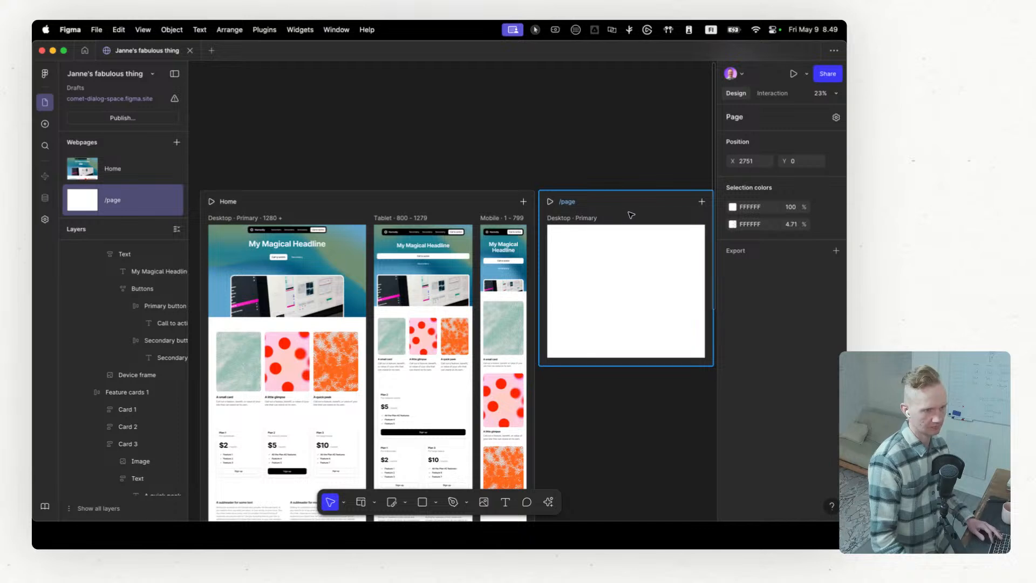
pyautogui.click(116, 205)
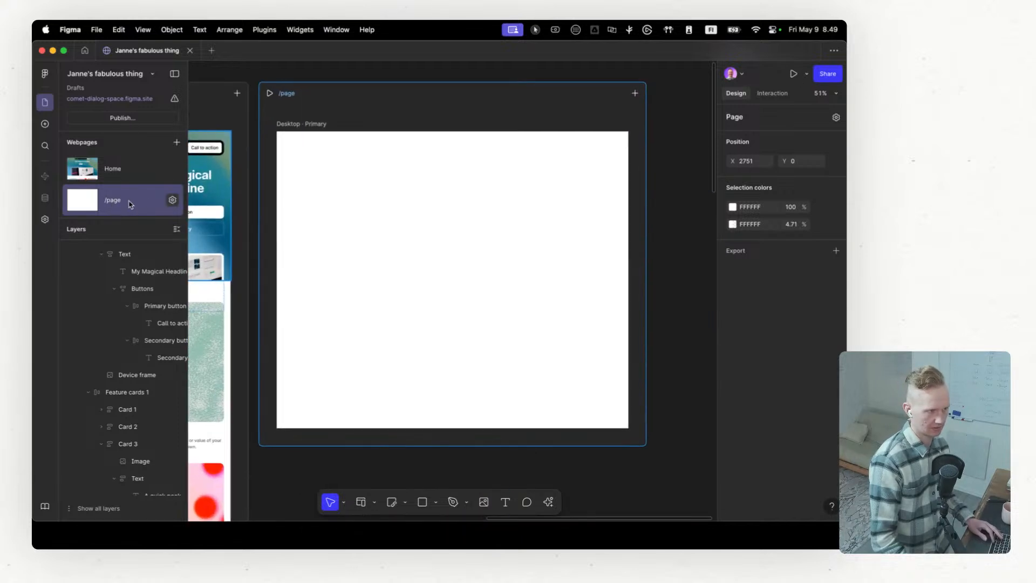
# Step: Set the new webpage's page title to Services in its page settings
pyautogui.click(173, 201)
pyautogui.click(438, 153)
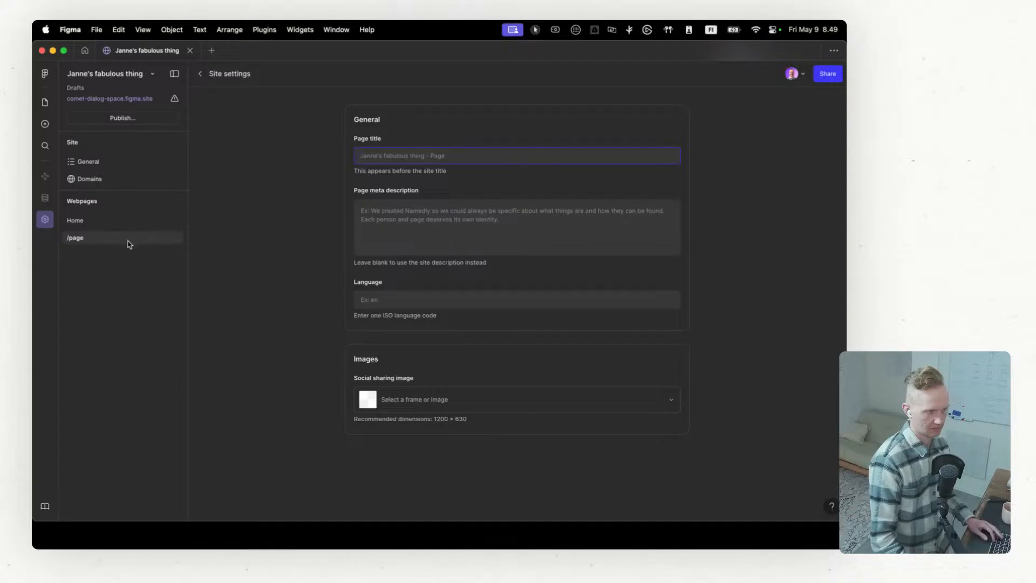
pyautogui.write('Ser')
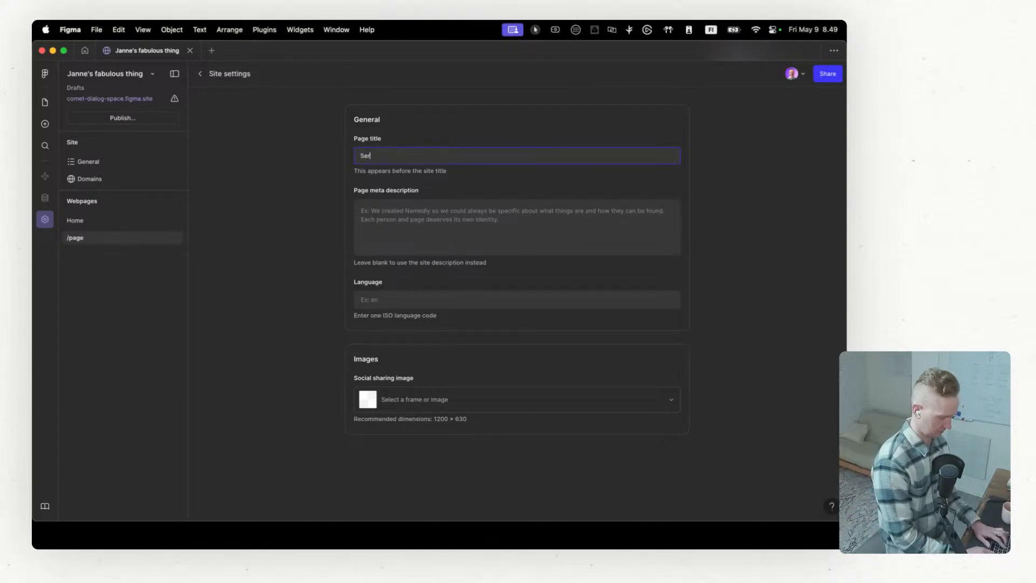
pyautogui.write('vices')
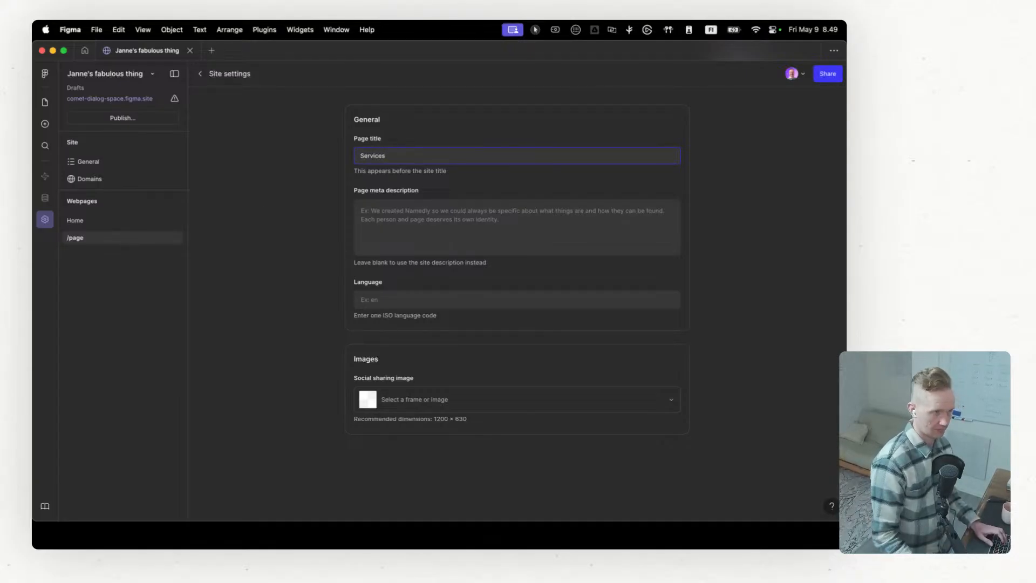
pyautogui.click(313, 184)
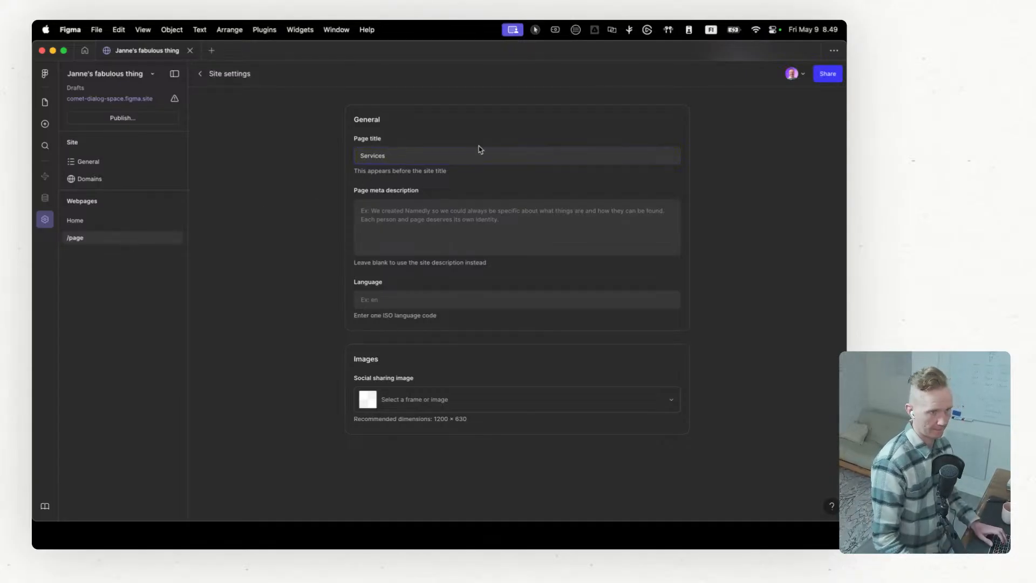
pyautogui.click(102, 222)
pyautogui.click(100, 237)
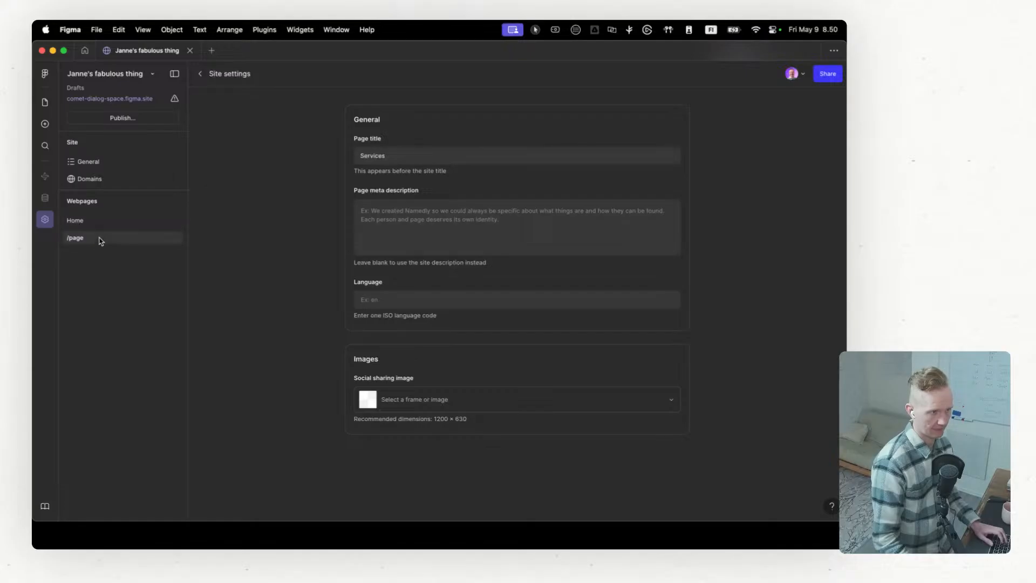
# Step: Return to the canvas and rename the new webpage's path to /services
pyautogui.click(45, 103)
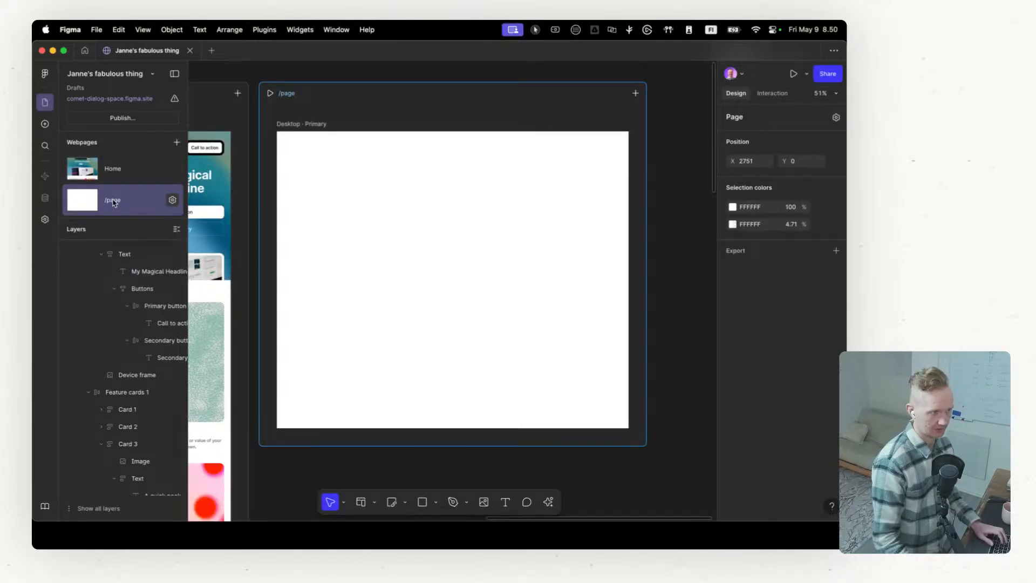
pyautogui.click(289, 94)
pyautogui.write('/')
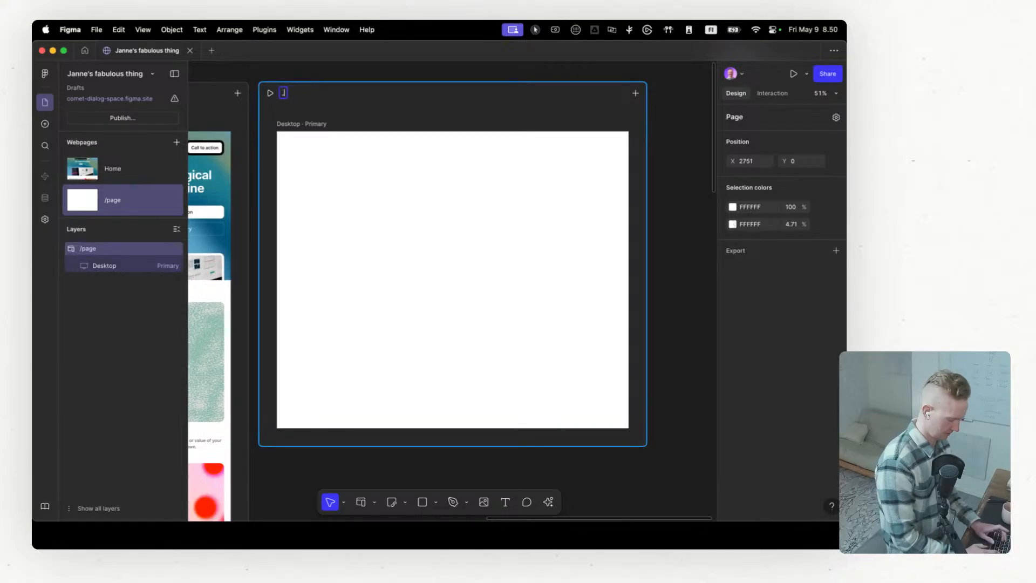
pyautogui.write('Services')
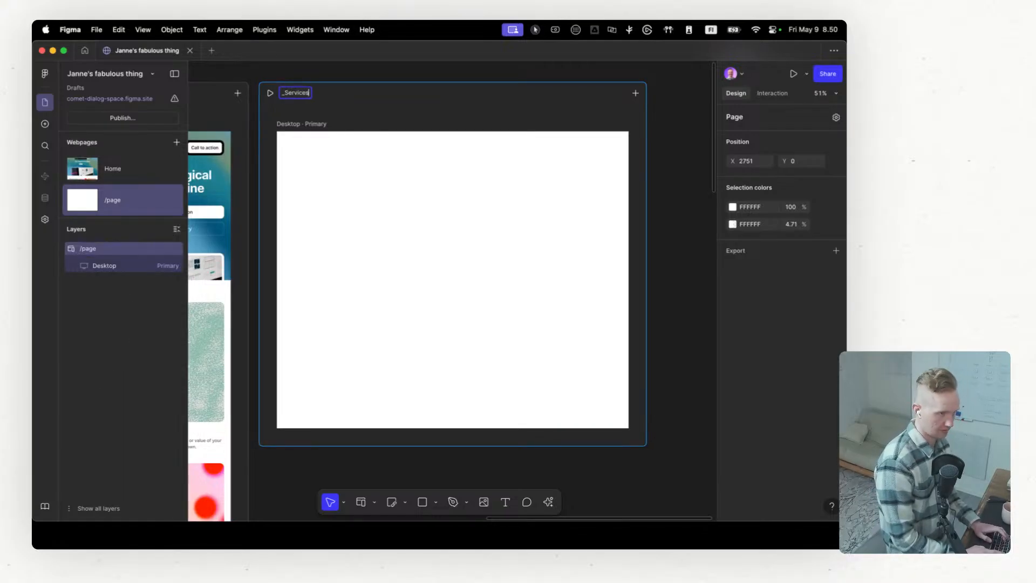
pyautogui.press('Return')
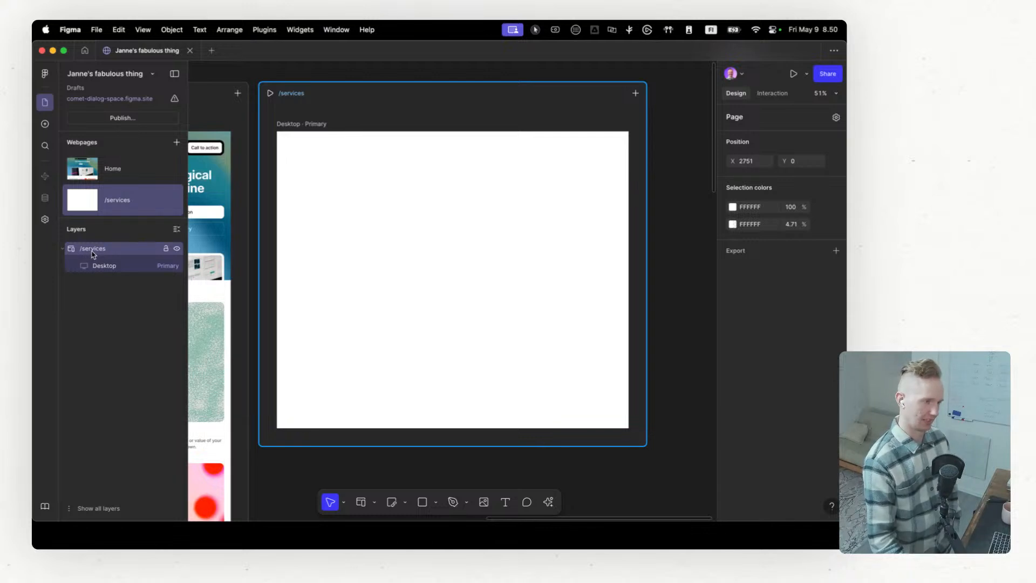
pyautogui.click(130, 267)
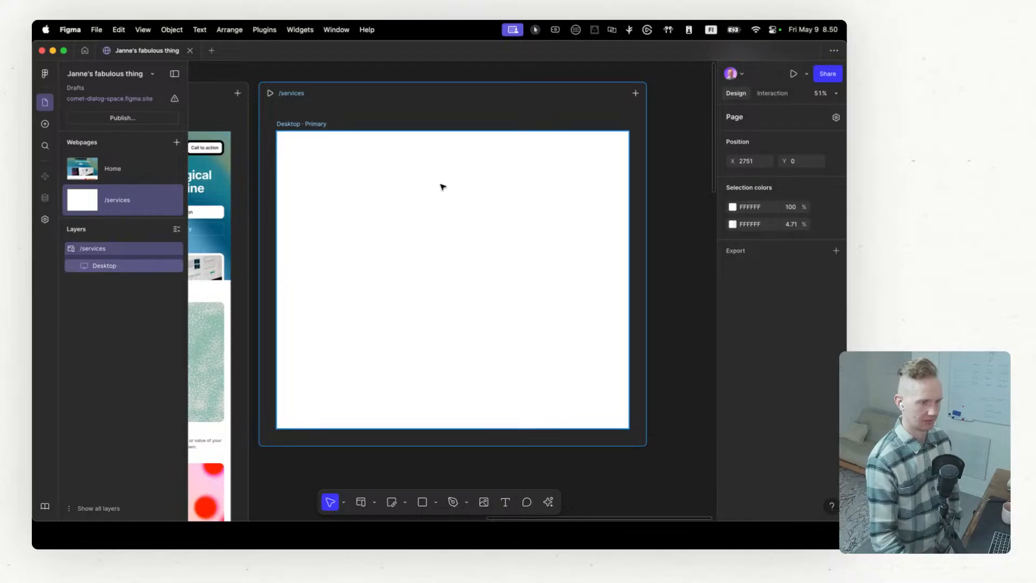
pyautogui.scroll(2, 456, 182)
pyautogui.scroll(-1, 456, 185)
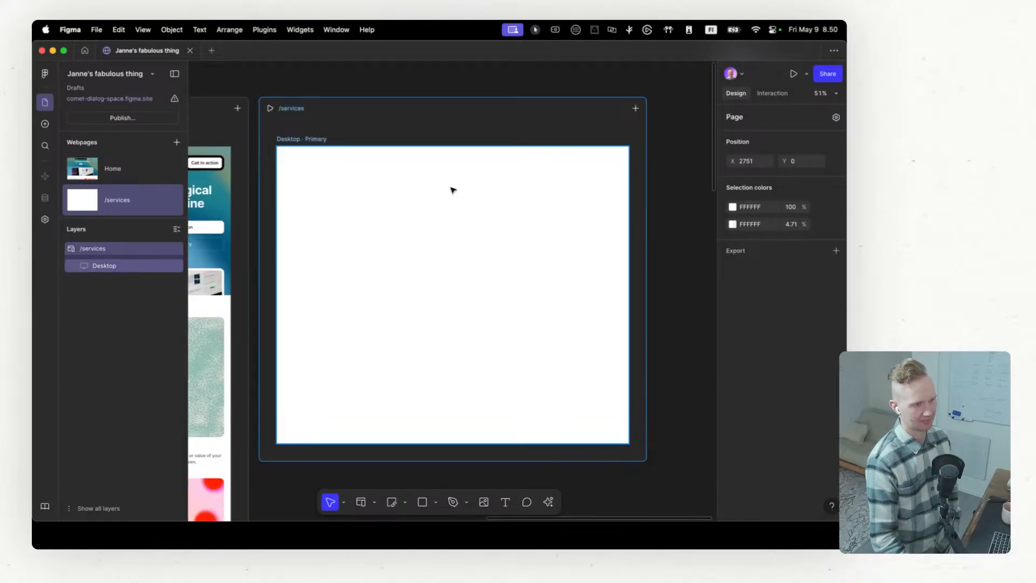
pyautogui.hscroll(-5, 404, 219)
pyautogui.hscroll(4, 404, 220)
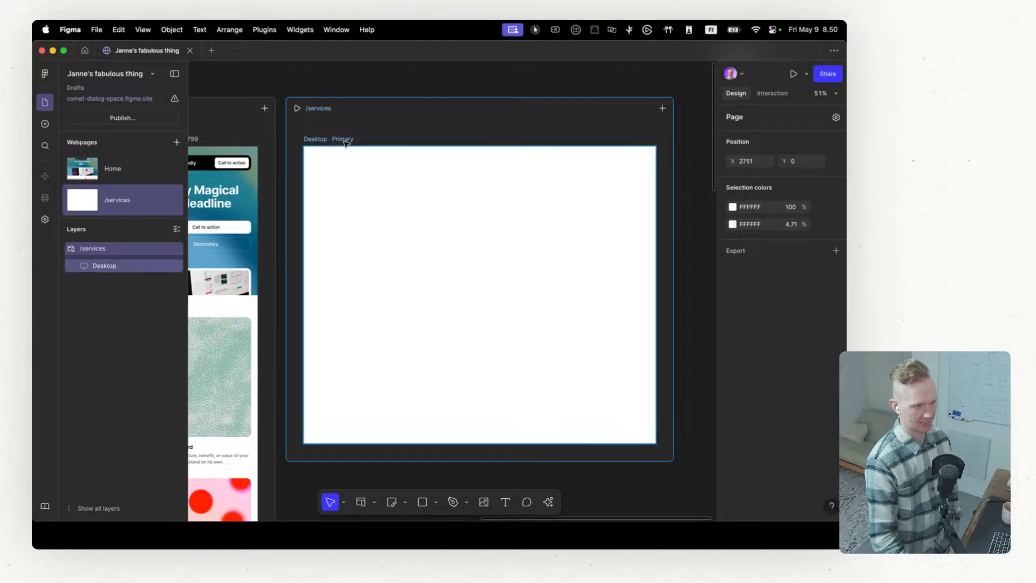
pyautogui.hscroll(-2, 312, 151)
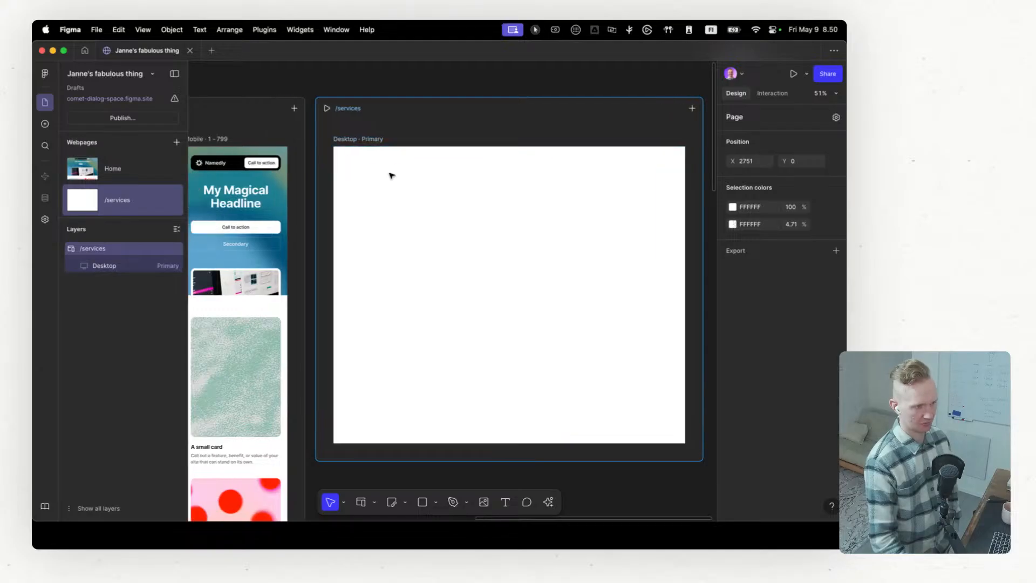
pyautogui.hscroll(3, 319, 157)
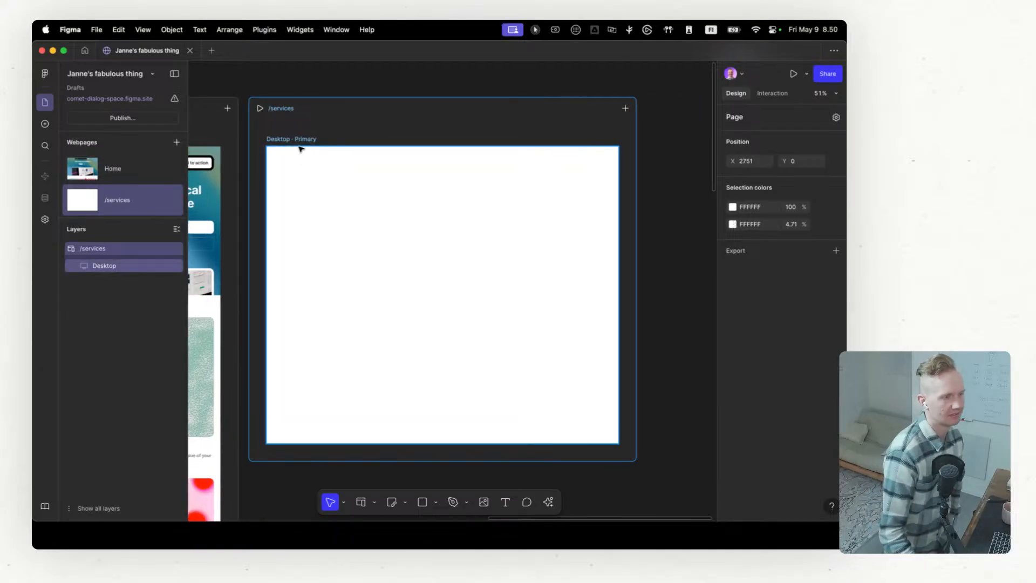
# Step: Add the preset Tablet (800) and Mobile (375) breakpoints to the /services page
pyautogui.click(624, 108)
pyautogui.click(594, 144)
pyautogui.hscroll(3, 567, 162)
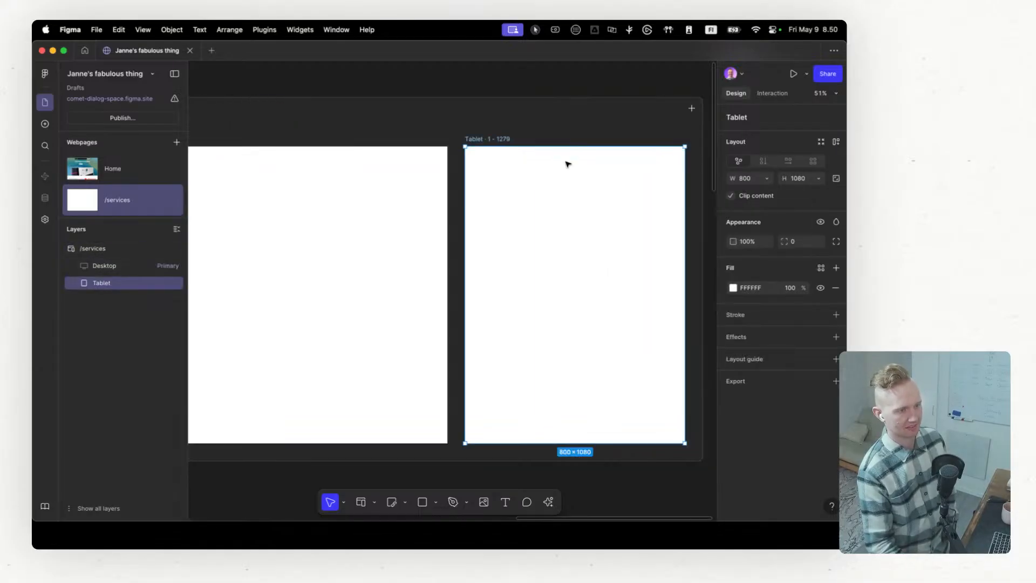
pyautogui.hscroll(2, 575, 162)
pyautogui.click(592, 109)
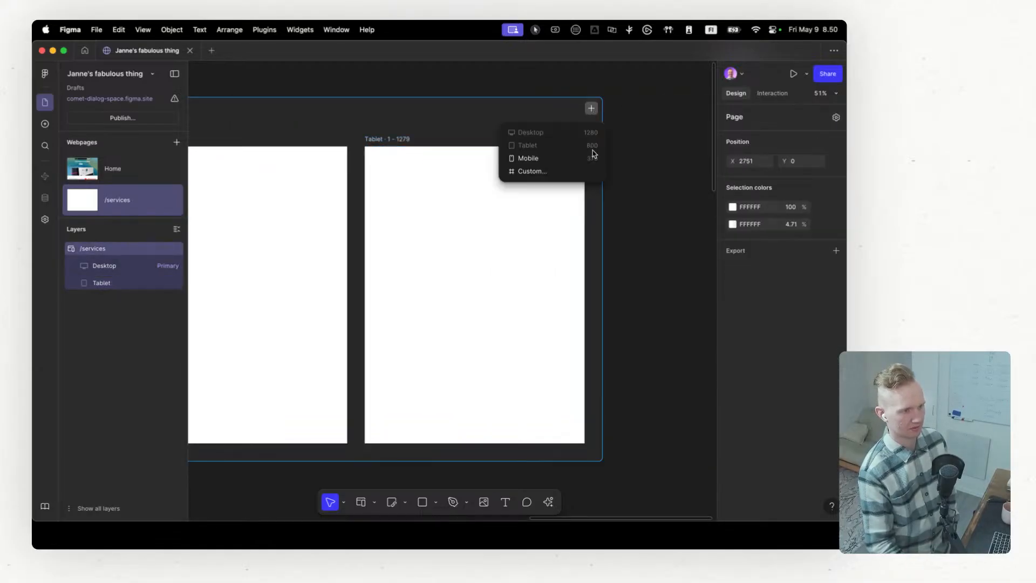
pyautogui.click(579, 158)
pyautogui.hscroll(5, 570, 166)
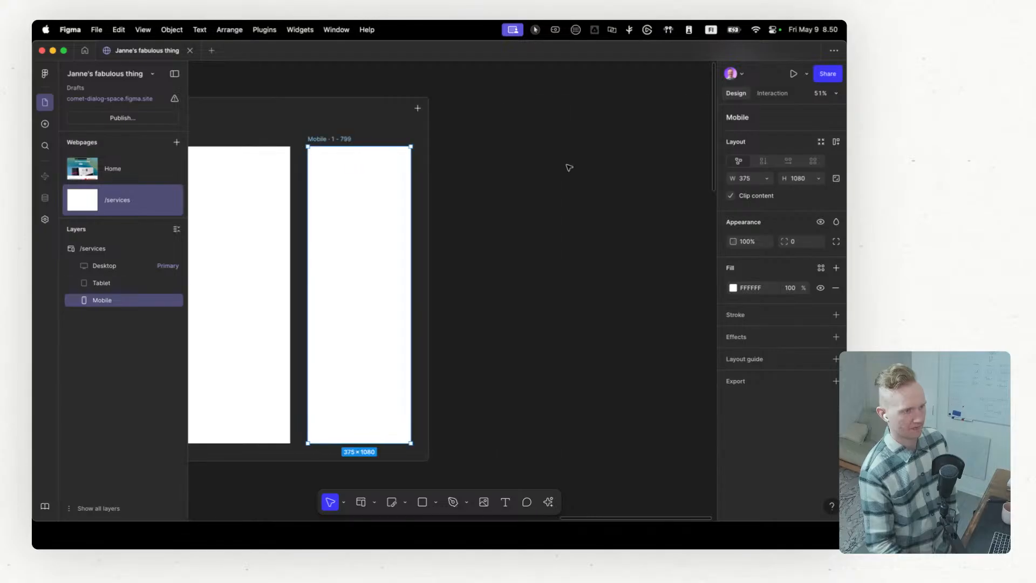
# Step: Add a custom breakpoint named Big with a width of 1440 to the /services page
pyautogui.hscroll(-5, 552, 173)
pyautogui.hscroll(1, 497, 158)
pyautogui.hscroll(2, 495, 157)
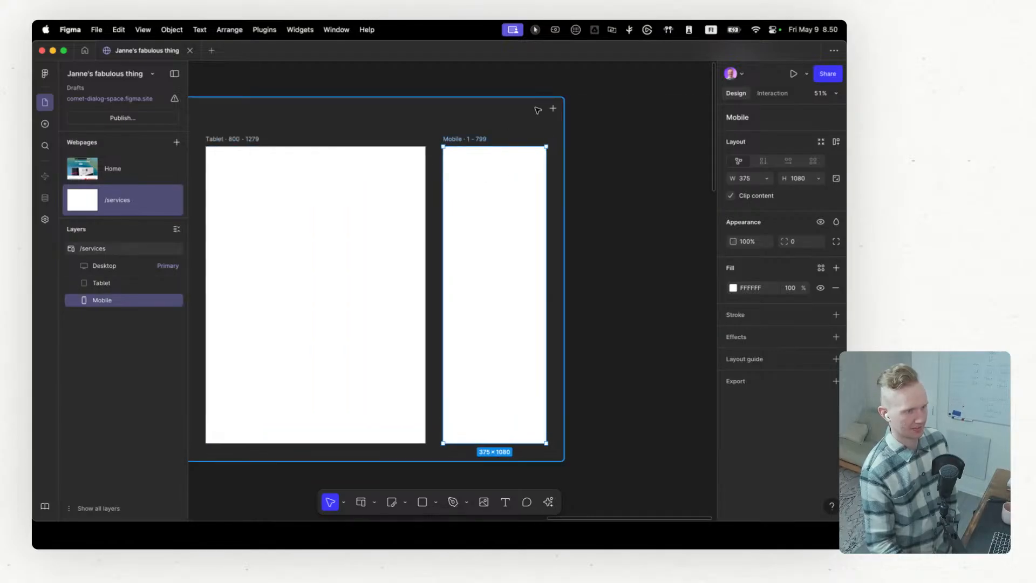
pyautogui.click(553, 109)
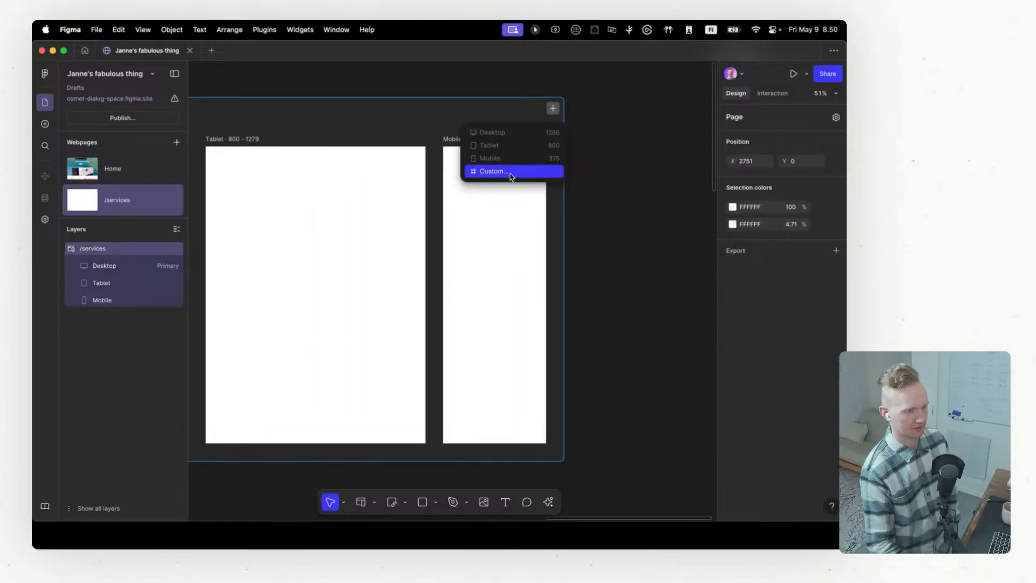
pyautogui.click(512, 175)
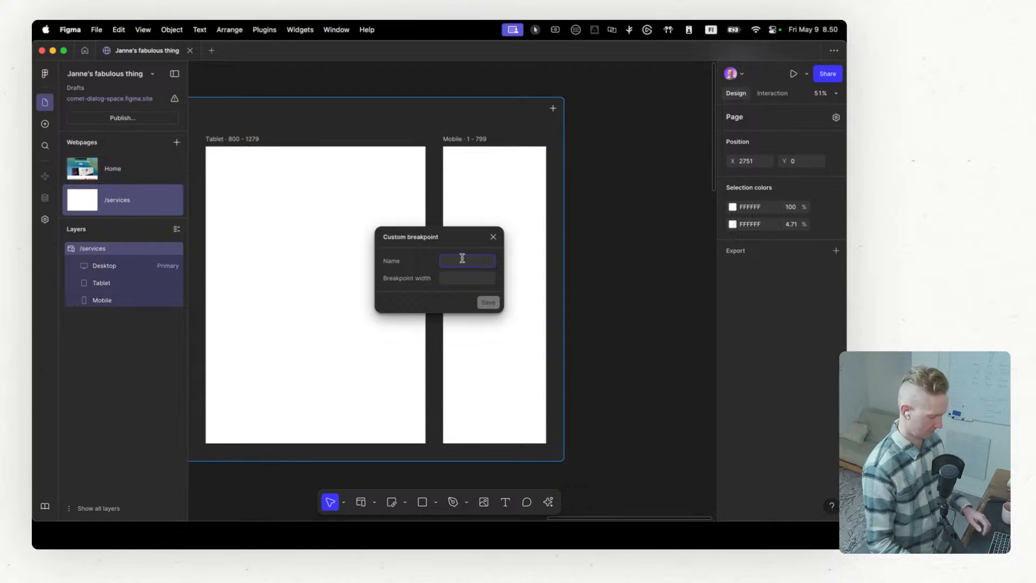
pyautogui.write('Big')
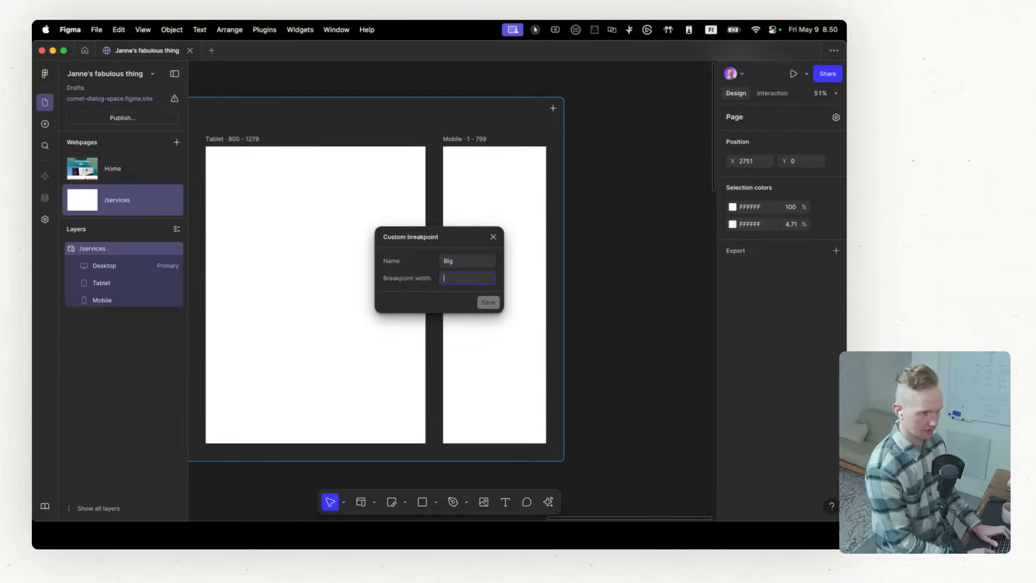
pyautogui.write('1')
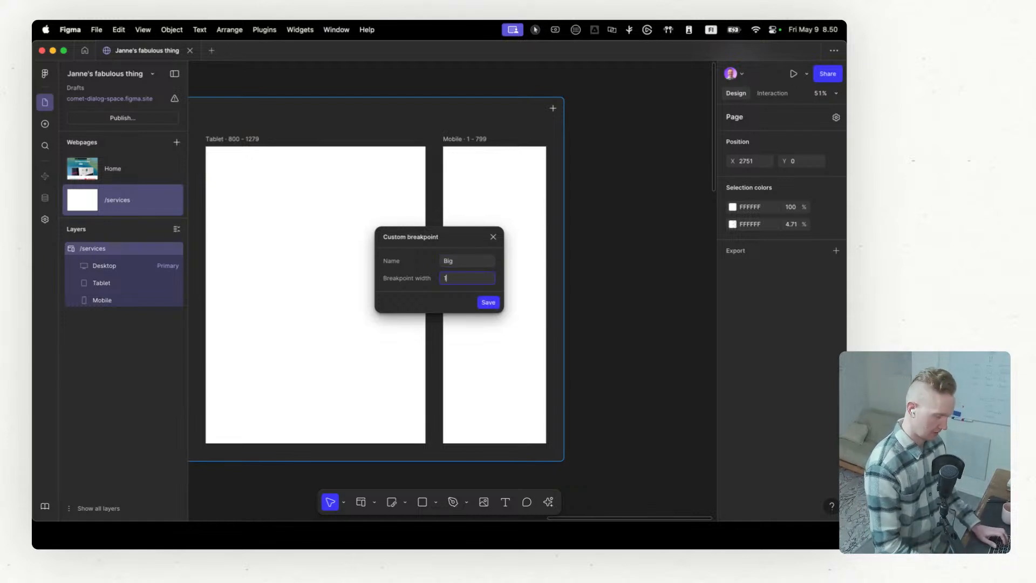
pyautogui.write('440')
pyautogui.press('Return')
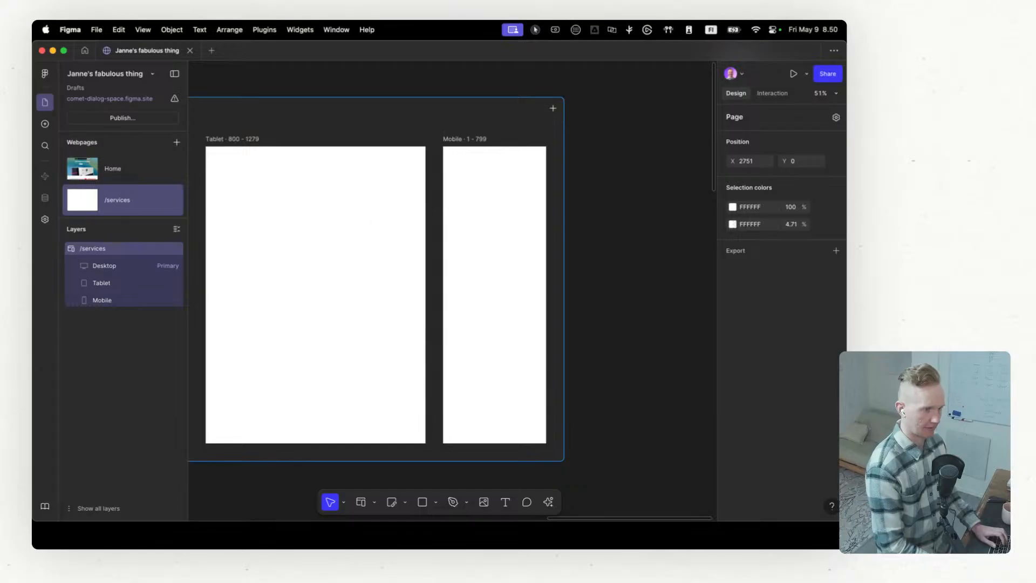
# Step: Examine the breakpoint frames of the /services page and the width range each one covers
pyautogui.scroll(-3, 352, 255)
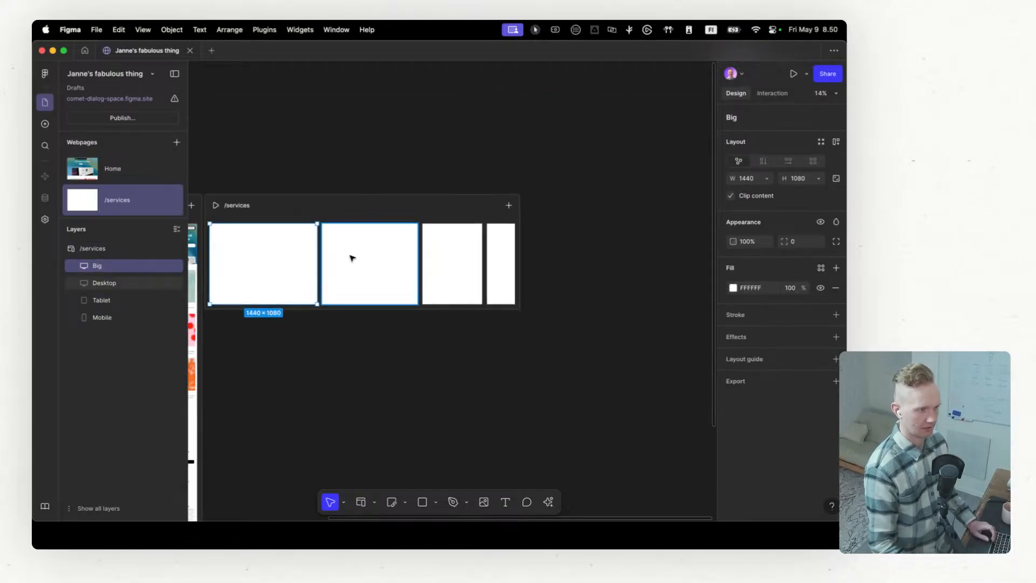
pyautogui.scroll(3, 352, 258)
pyautogui.hscroll(-3, 351, 262)
pyautogui.hscroll(-1, 350, 263)
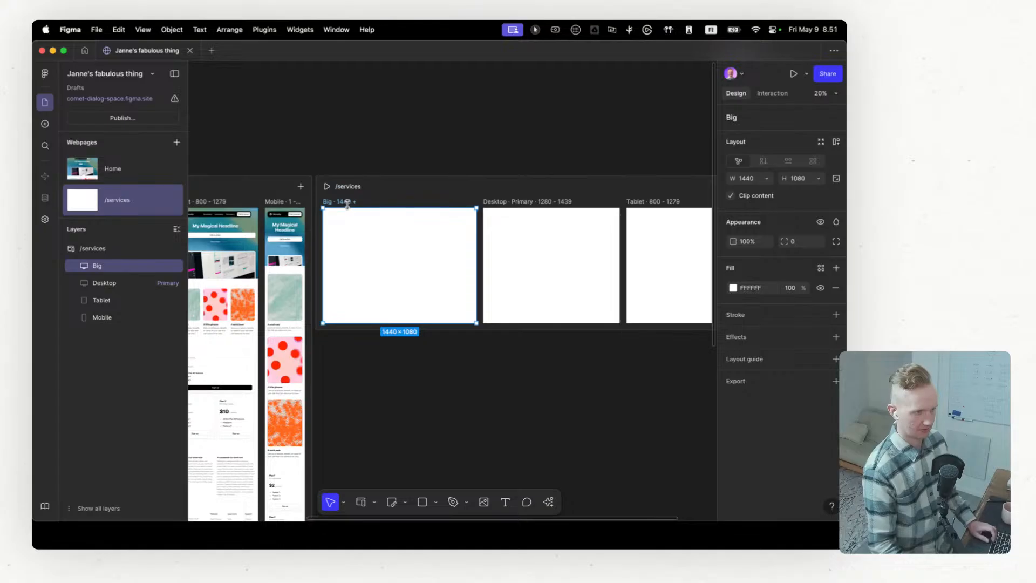
pyautogui.scroll(5, 572, 210)
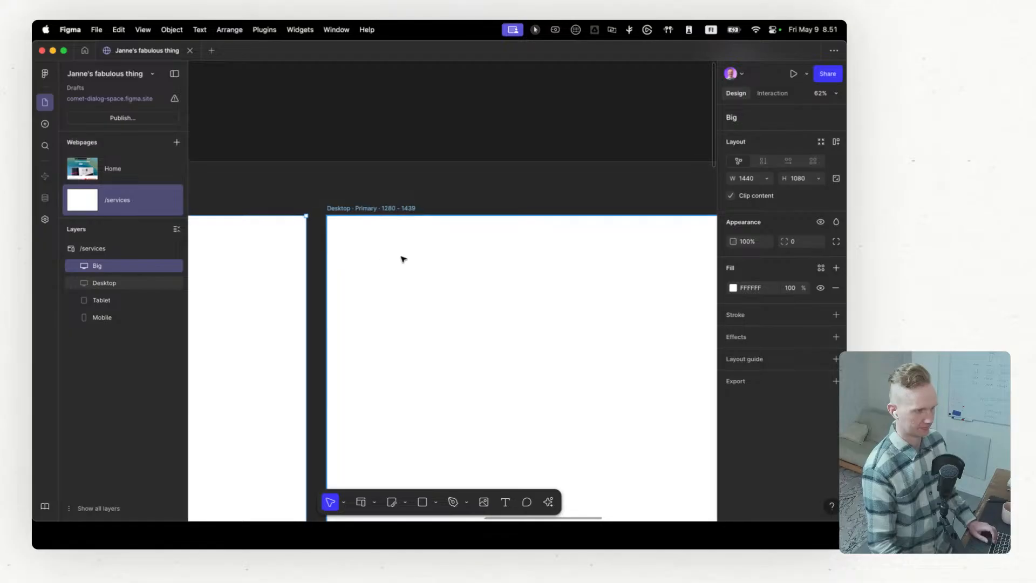
pyautogui.scroll(-5, 409, 265)
pyautogui.scroll(-1, 418, 283)
# Step: Insert the blue gradient Landing page template from the page blocks into the Desktop frame of /services
pyautogui.click(420, 274)
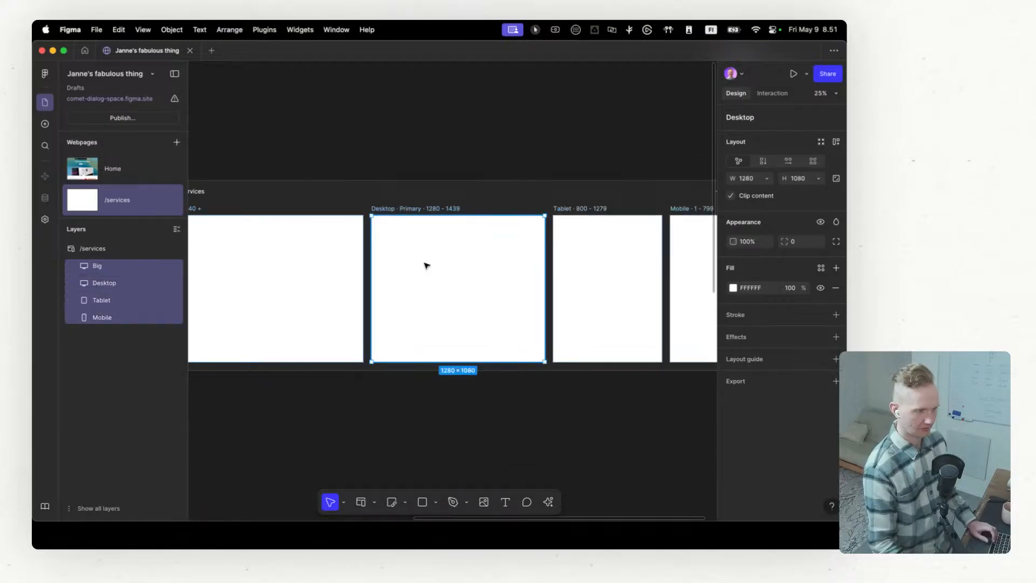
pyautogui.click(45, 124)
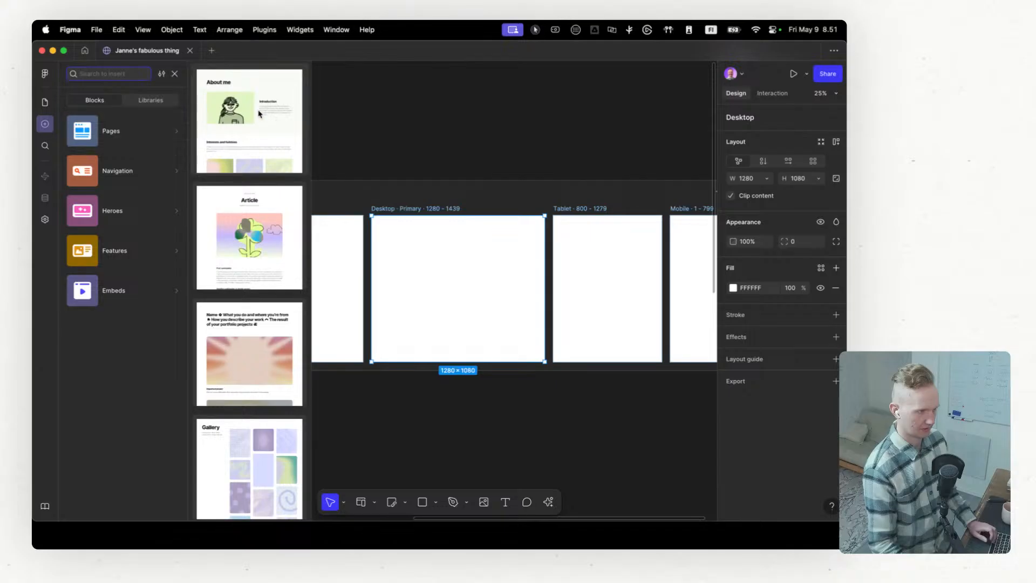
pyautogui.scroll(-3, 260, 264)
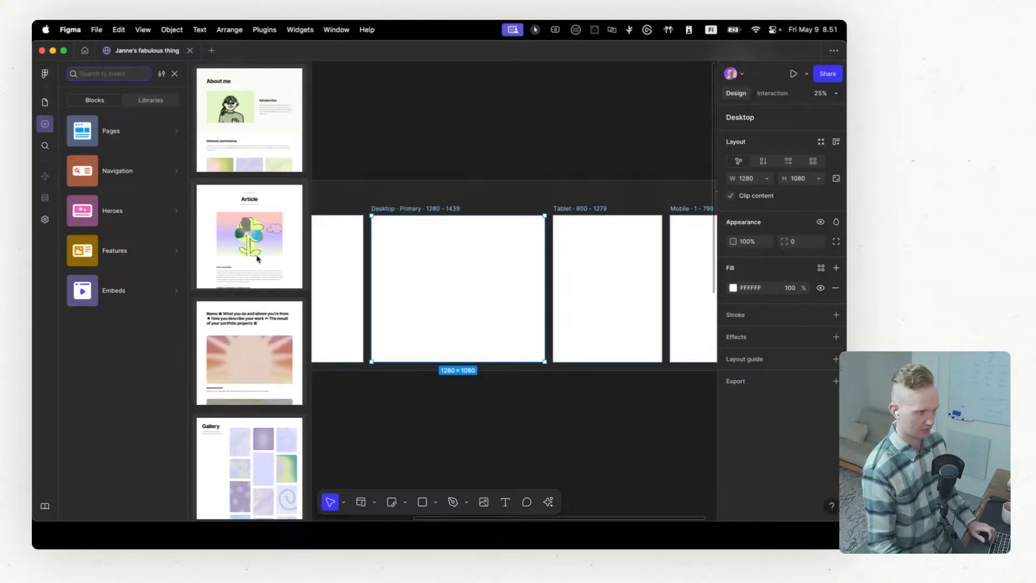
pyautogui.scroll(-2, 257, 313)
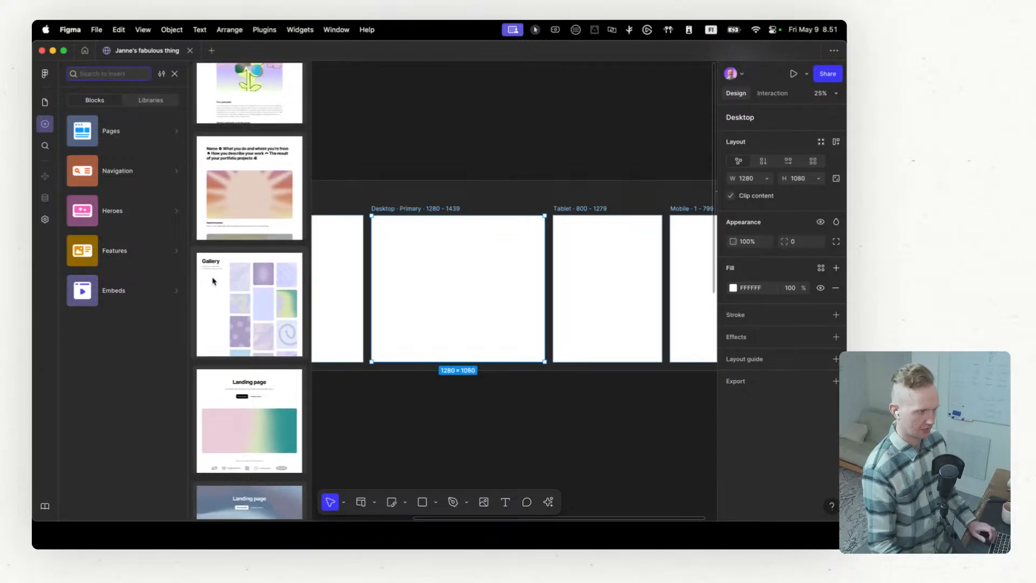
pyautogui.scroll(-5, 213, 281)
pyautogui.scroll(-5, 249, 243)
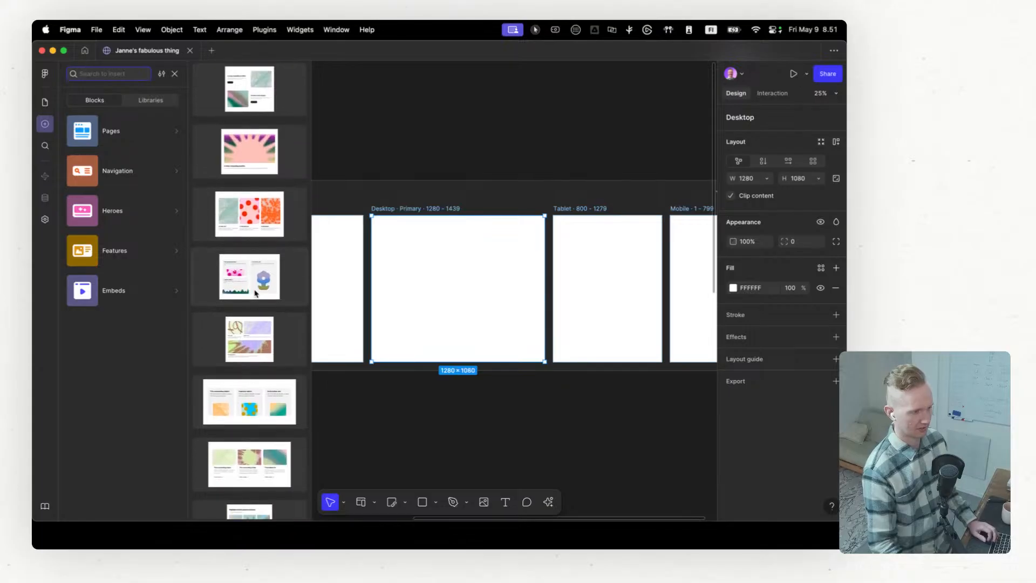
pyautogui.scroll(-6, 245, 259)
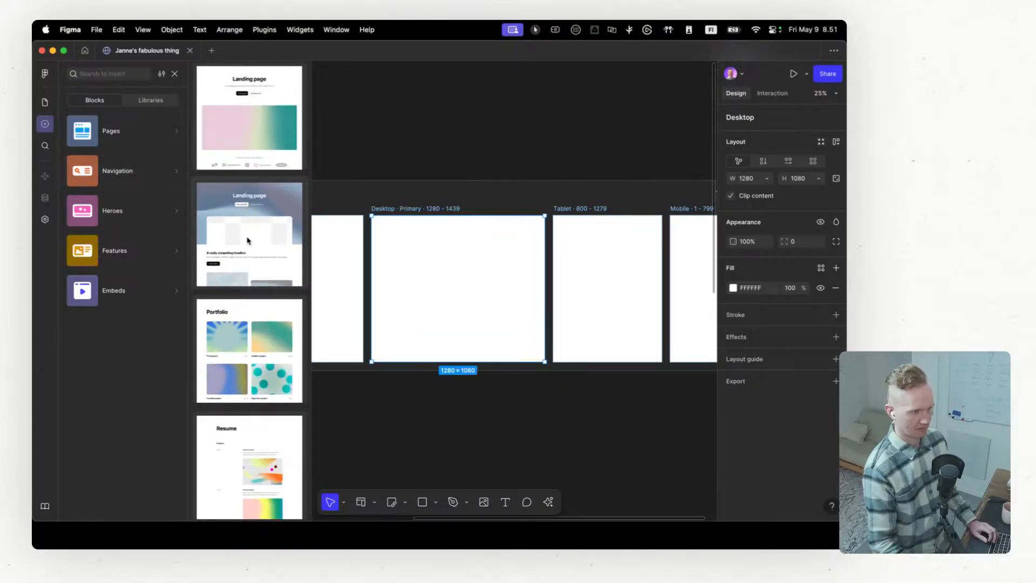
pyautogui.click(247, 241)
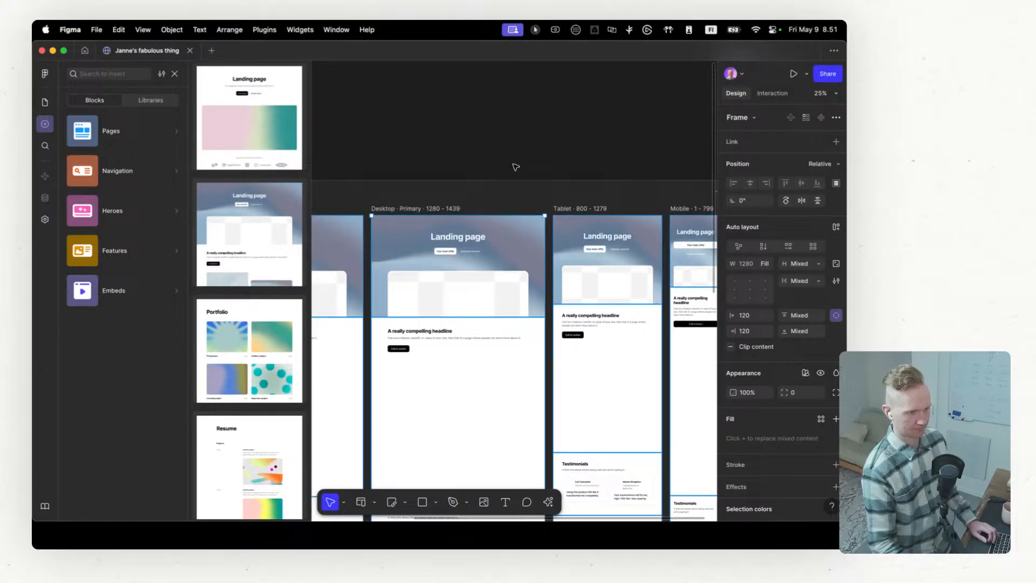
# Step: Examine how the inserted landing page's hero, image grid, testimonials and footer adapt across the /services breakpoints
pyautogui.scroll(-5, 516, 166)
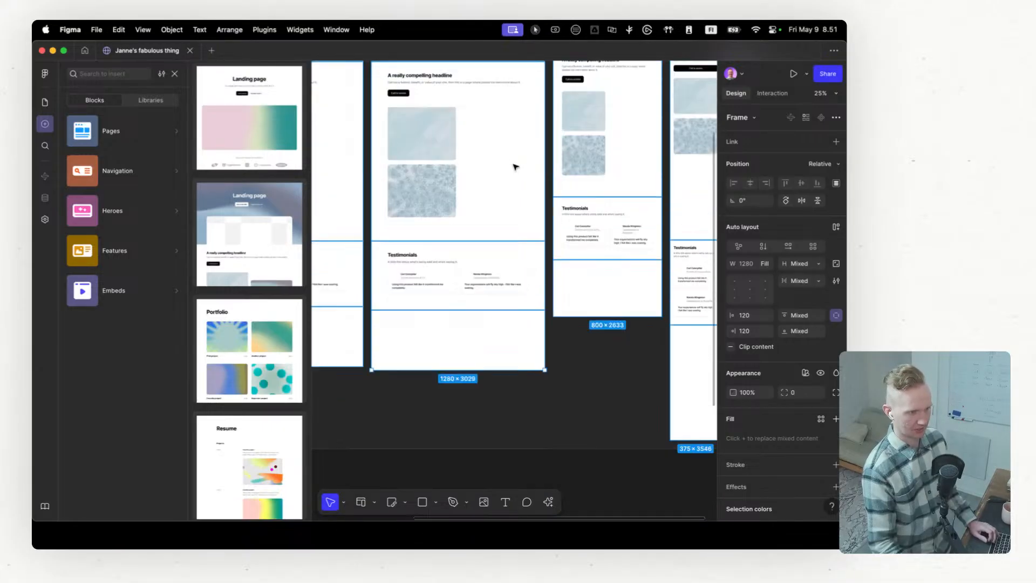
pyautogui.scroll(4, 515, 167)
pyautogui.hscroll(4, 464, 233)
pyautogui.hscroll(-6, 465, 234)
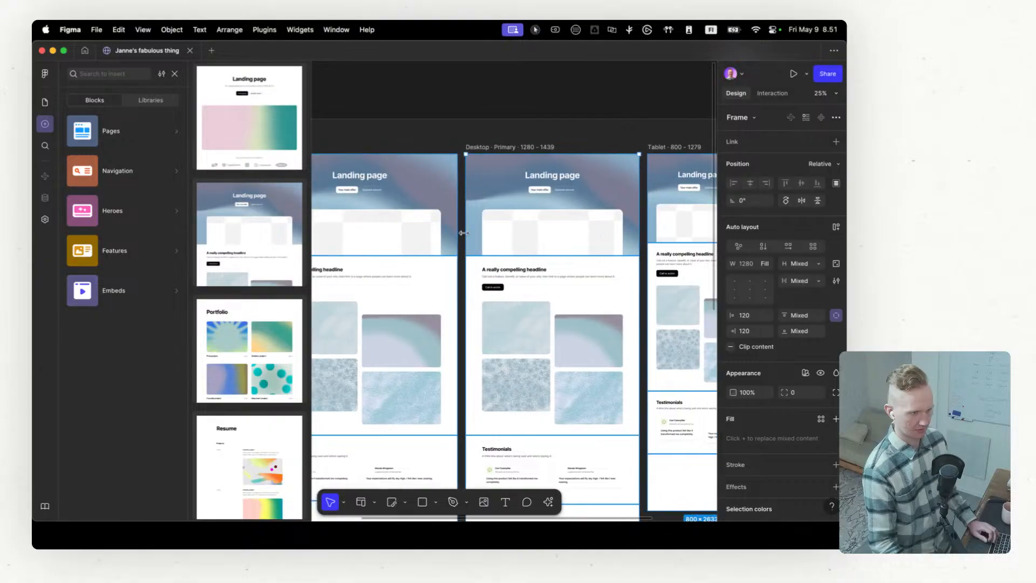
pyautogui.click(389, 106)
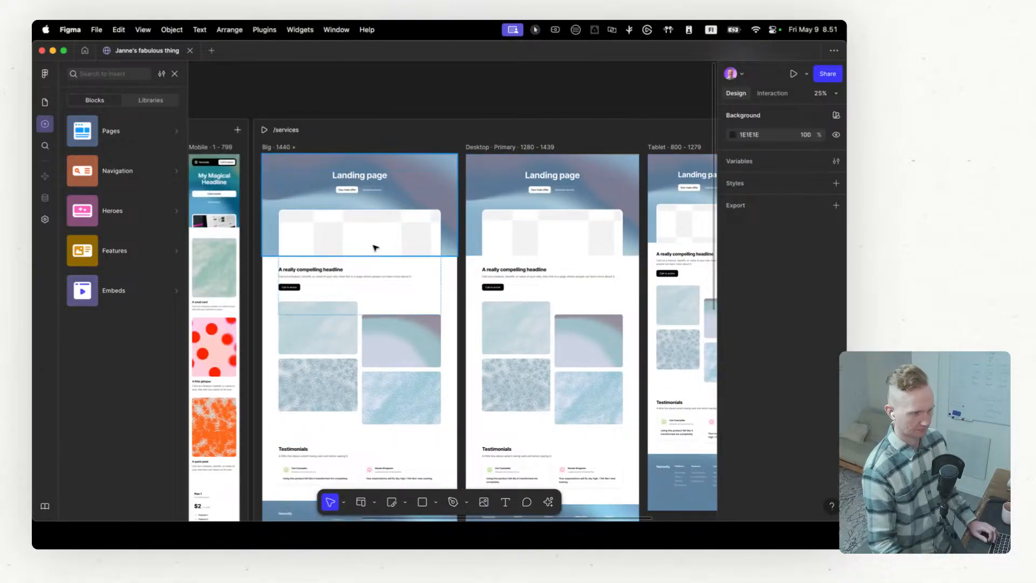
pyautogui.scroll(3, 523, 282)
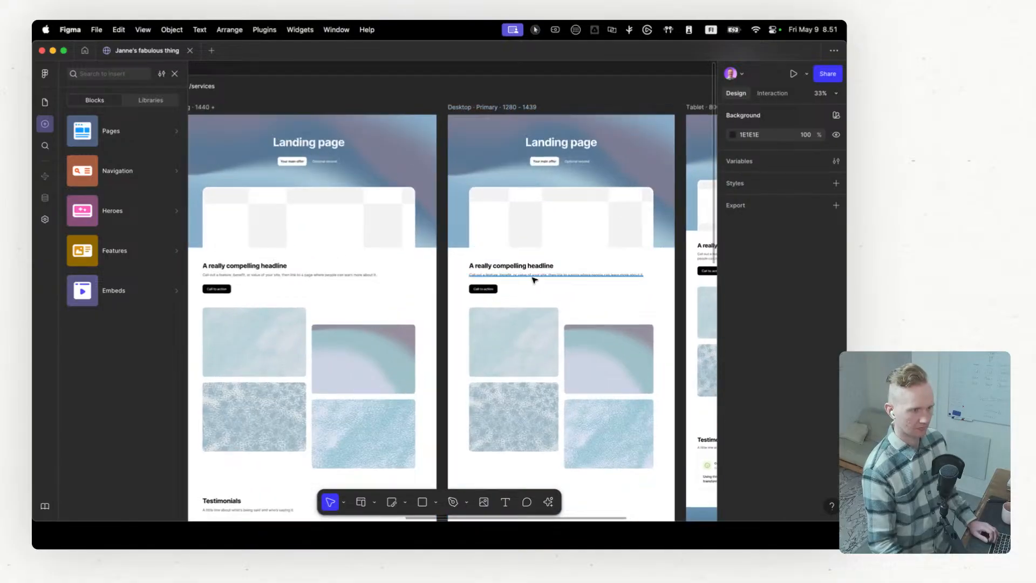
pyautogui.scroll(2, 532, 280)
pyautogui.hscroll(-4, 343, 277)
pyautogui.scroll(-10, 506, 243)
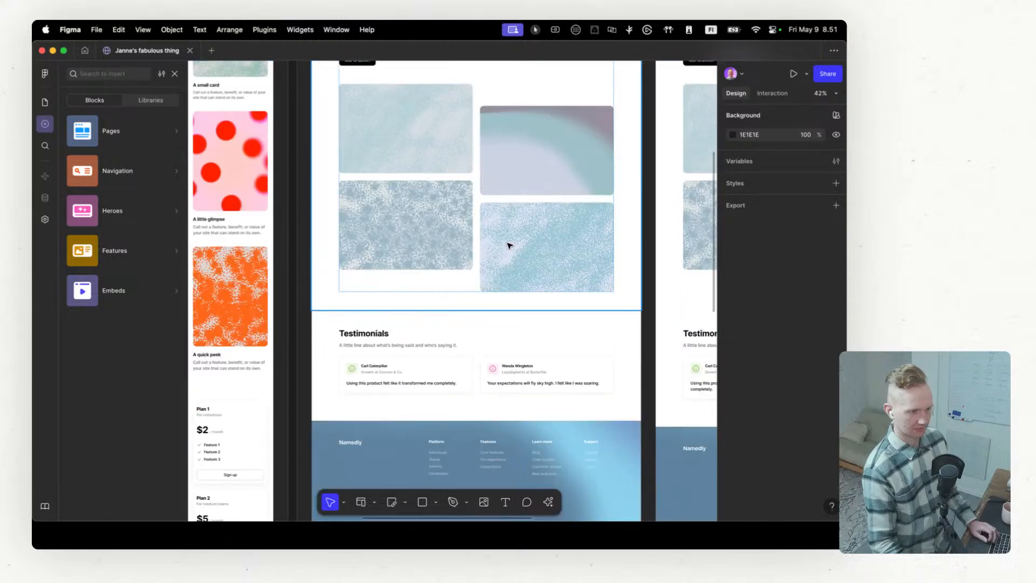
pyautogui.hscroll(3, 505, 246)
pyautogui.hscroll(3, 504, 247)
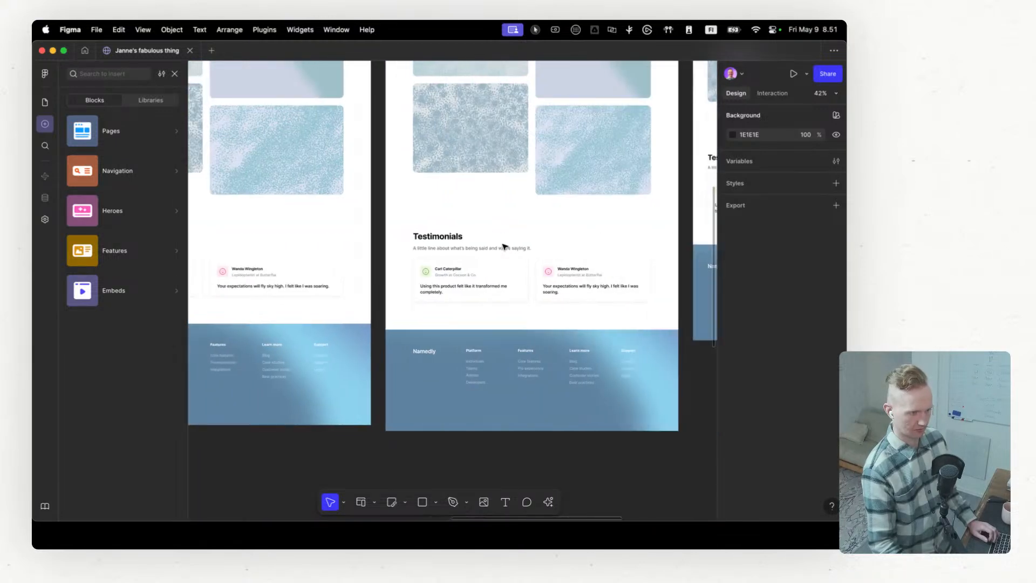
pyautogui.hscroll(-5, 505, 246)
pyautogui.scroll(5, 504, 247)
pyautogui.scroll(4, 504, 247)
pyautogui.hscroll(6, 504, 248)
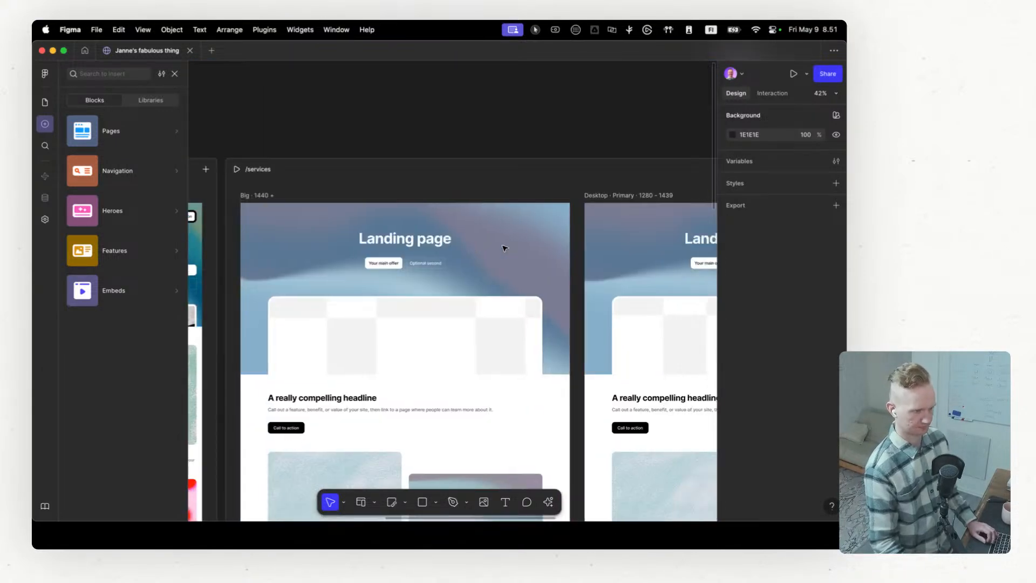
pyautogui.hscroll(4, 503, 248)
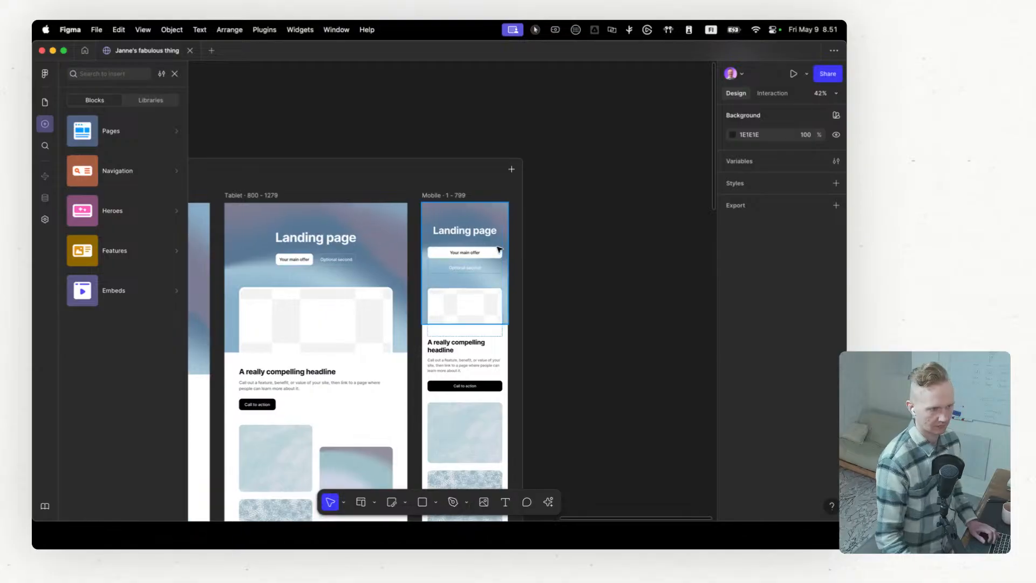
pyautogui.hscroll(-10, 496, 248)
pyautogui.hscroll(-10, 495, 248)
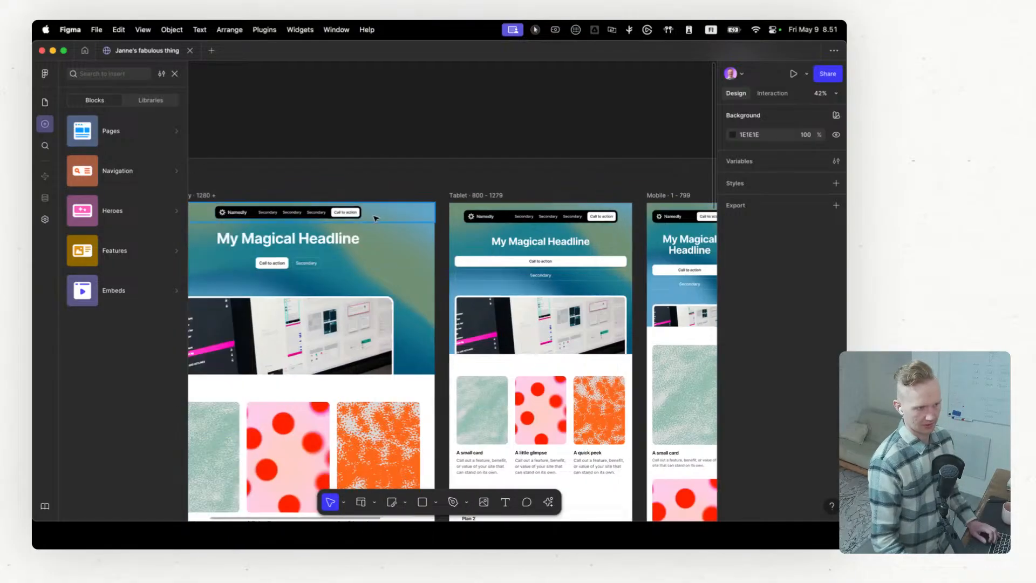
# Step: Change the text of the first navigation link in the Home page's Desktop header to Home
pyautogui.click(388, 212)
pyautogui.hscroll(-4, 388, 212)
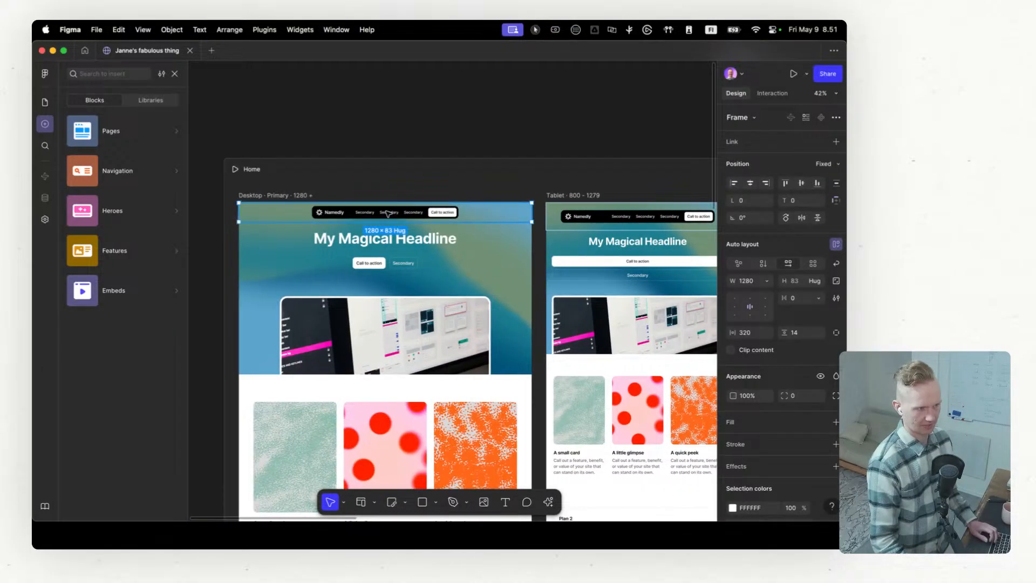
pyautogui.scroll(5, 368, 216)
pyautogui.click(366, 214)
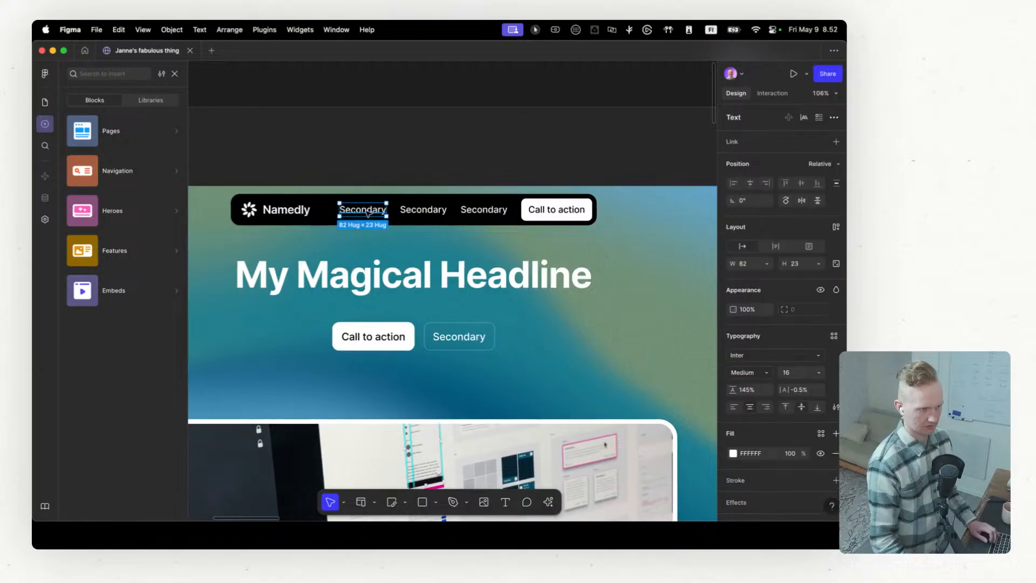
pyautogui.scroll(-3, 368, 214)
pyautogui.scroll(5, 367, 213)
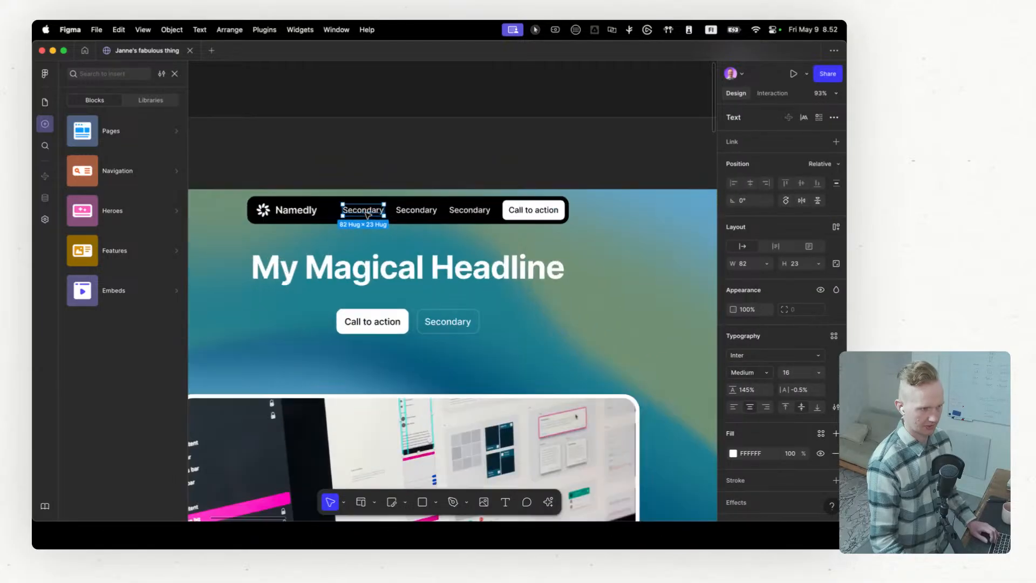
pyautogui.doubleClick(368, 211)
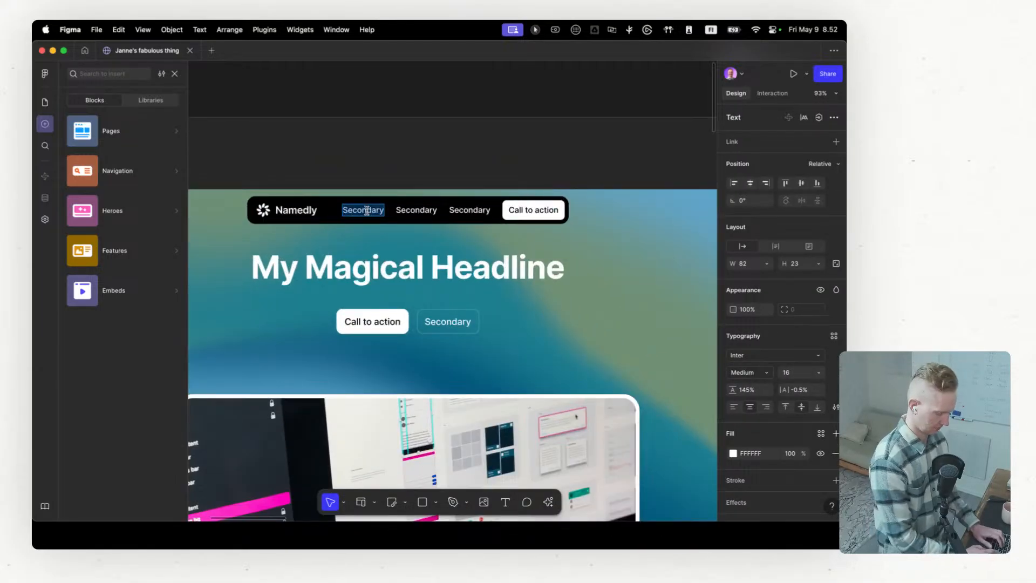
pyautogui.write('Home')
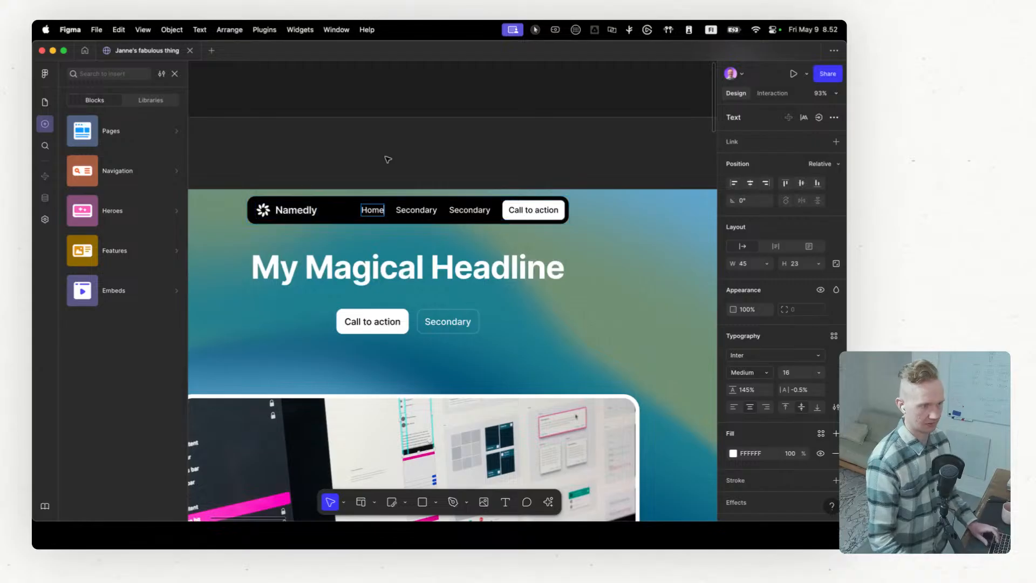
pyautogui.press('Escape')
# Step: Select the full-width header frame on the Home page's Desktop breakpoint and copy it
pyautogui.scroll(-5, 388, 158)
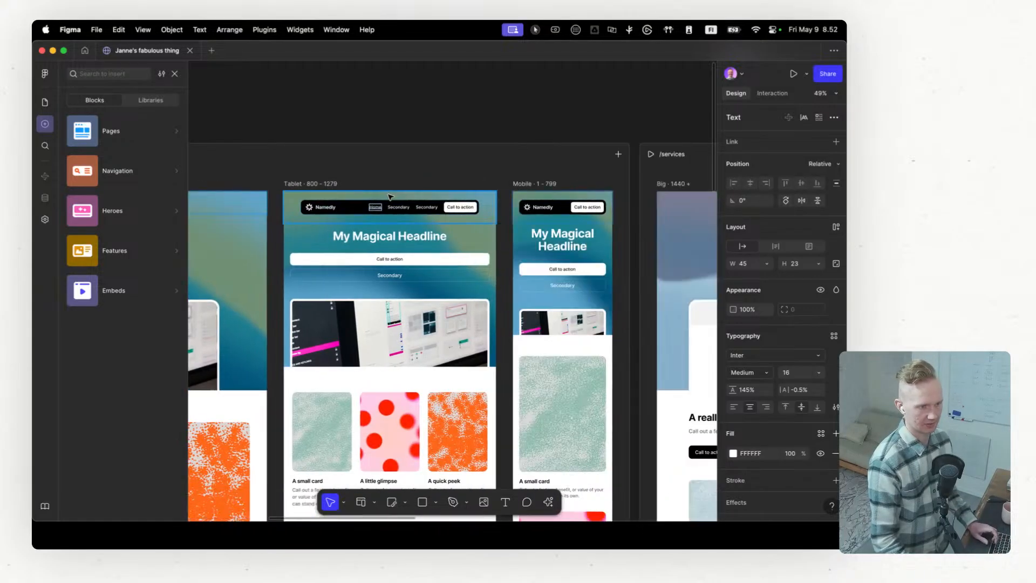
pyautogui.hscroll(-5, 389, 197)
pyautogui.click(397, 206)
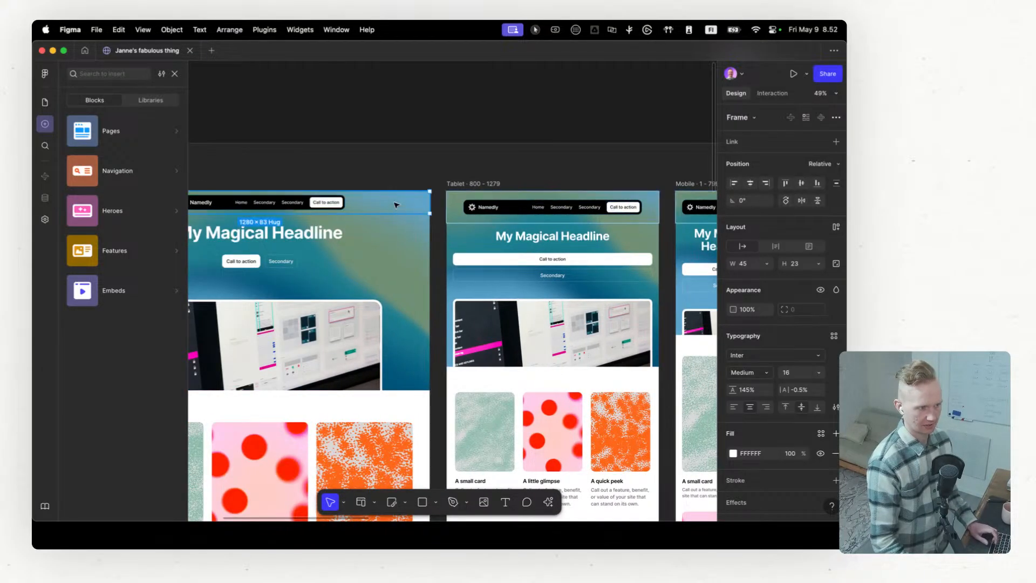
pyautogui.hscroll(-5, 397, 205)
pyautogui.hscroll(2, 398, 207)
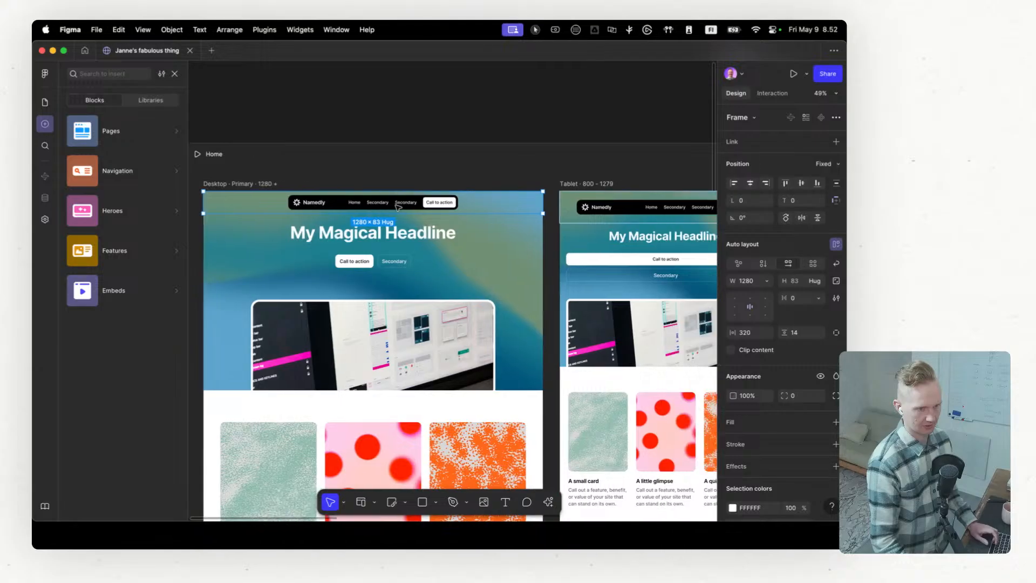
pyautogui.scroll(-2, 434, 180)
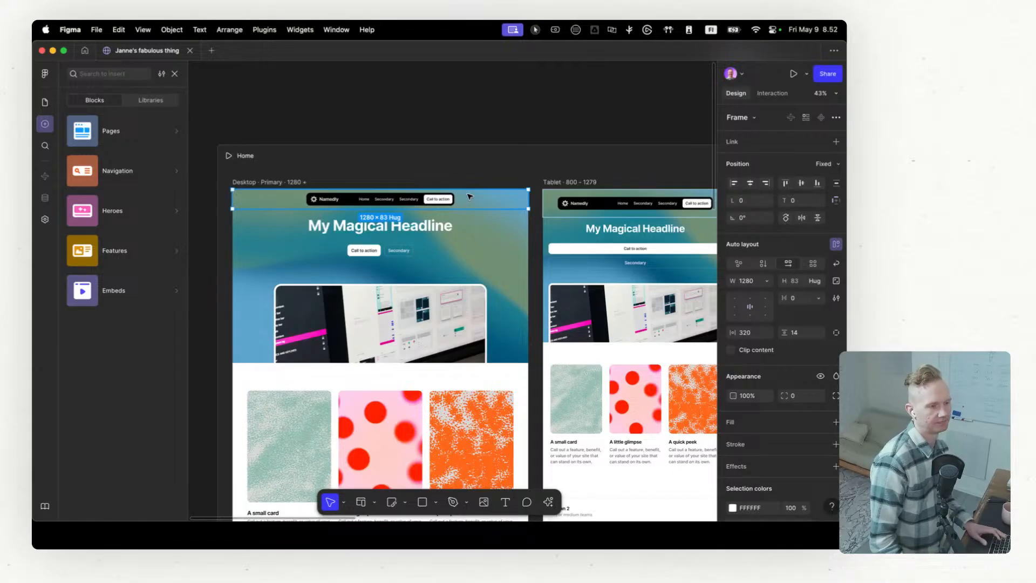
pyautogui.press('super+c')
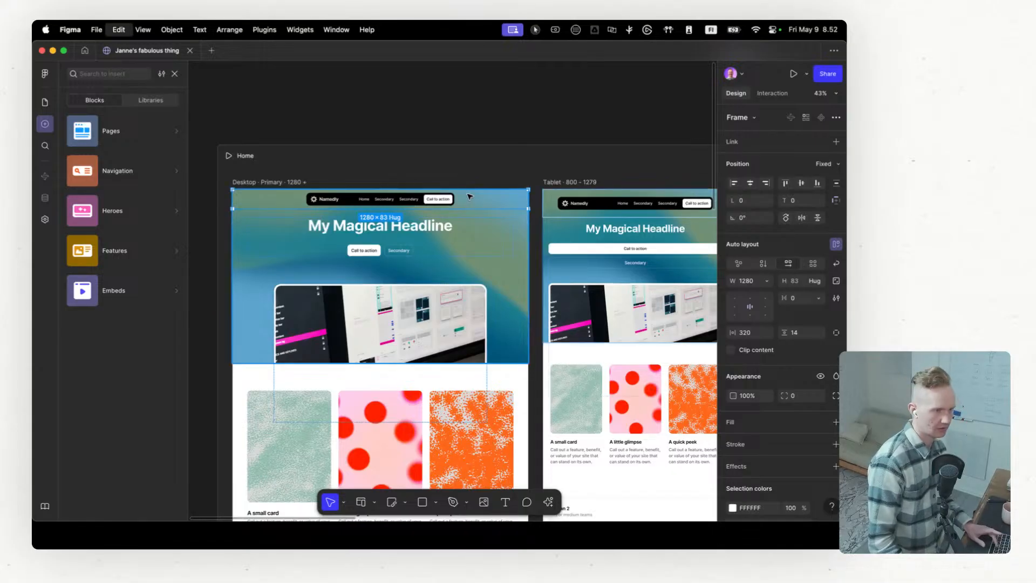
# Step: Create a new Design file, paste the copied header into it and expand the layers of every pasted header frame
pyautogui.click(211, 50)
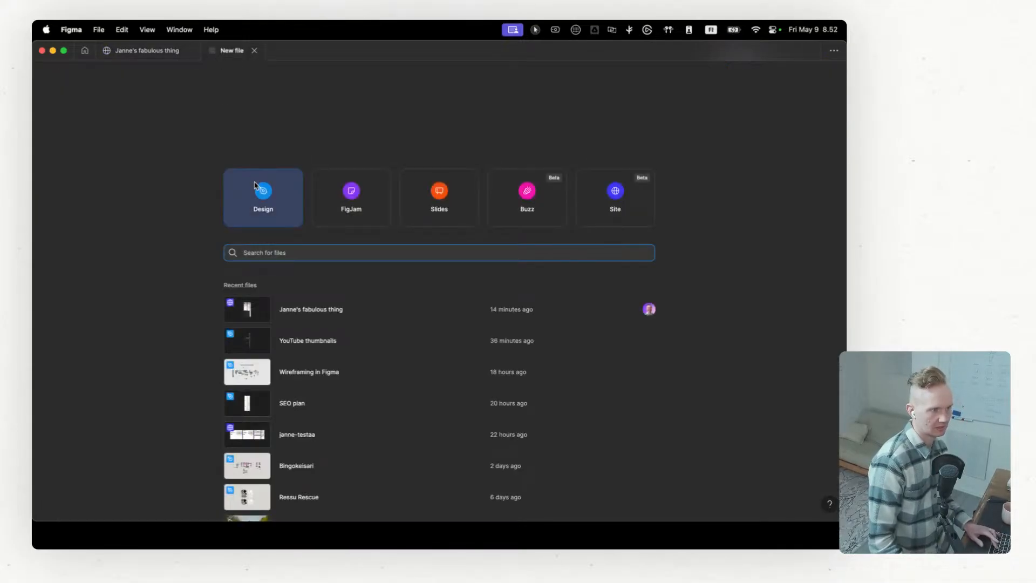
pyautogui.click(266, 200)
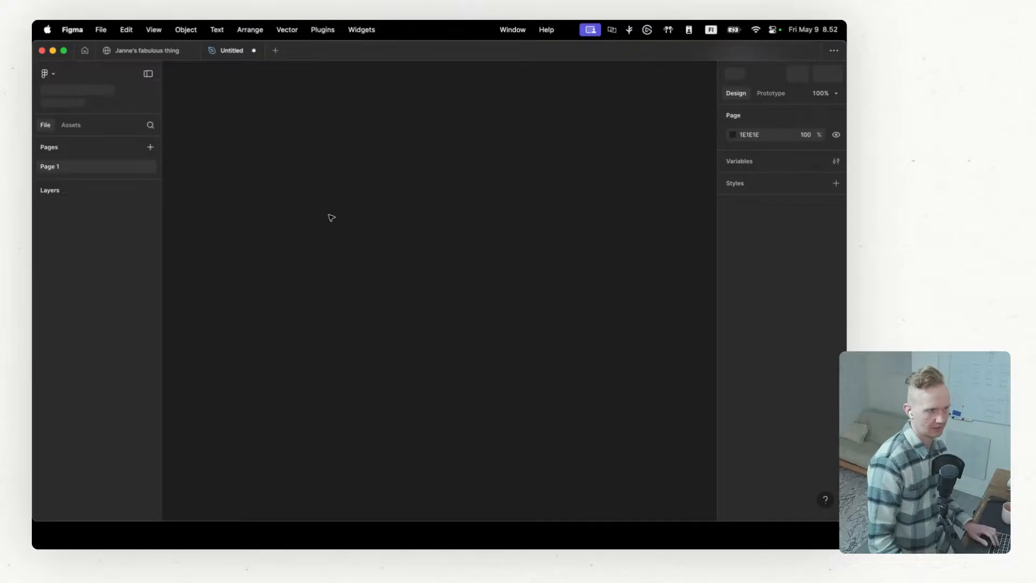
pyautogui.press('super+v')
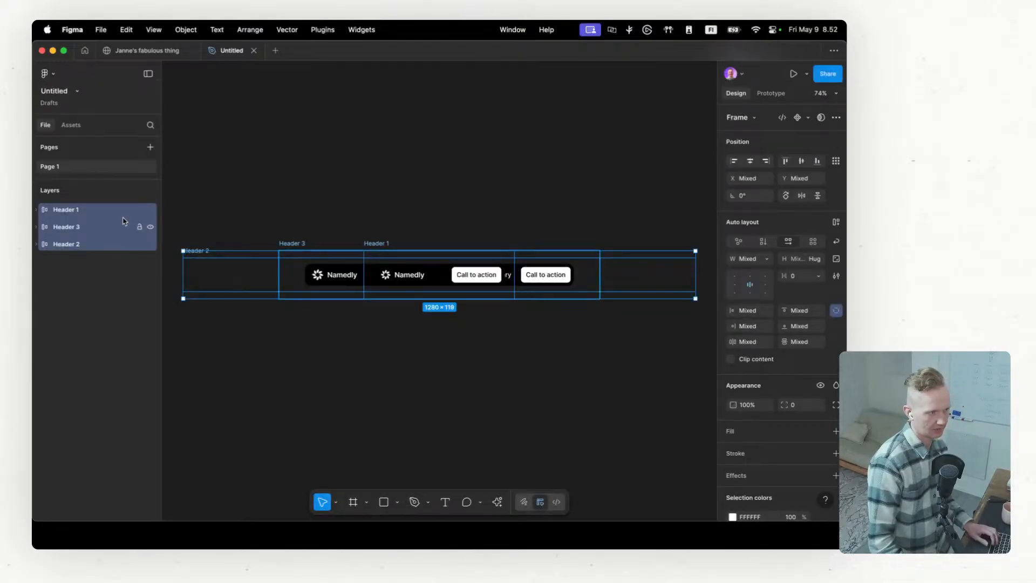
pyautogui.click(37, 209)
pyautogui.click(36, 244)
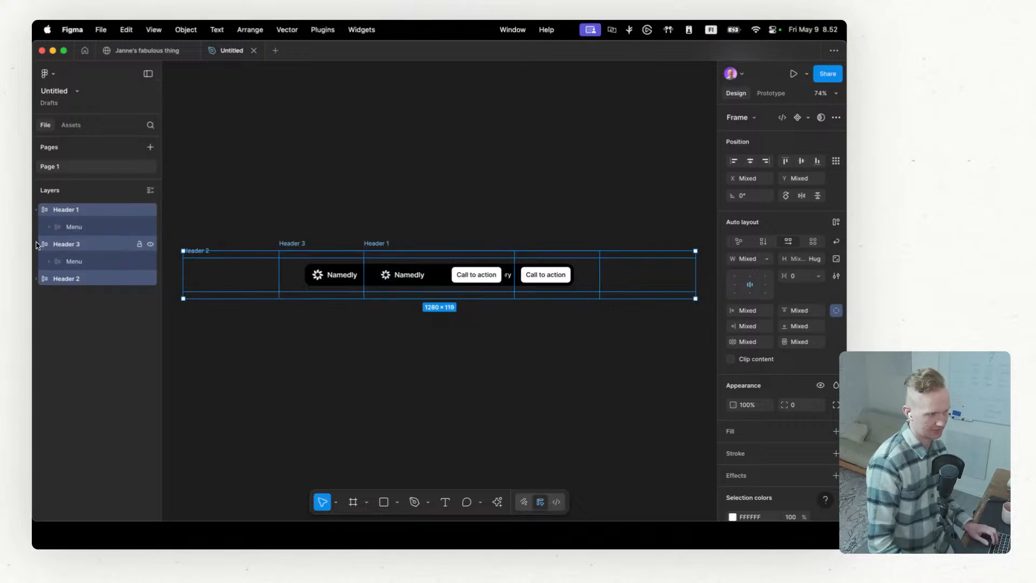
pyautogui.click(36, 278)
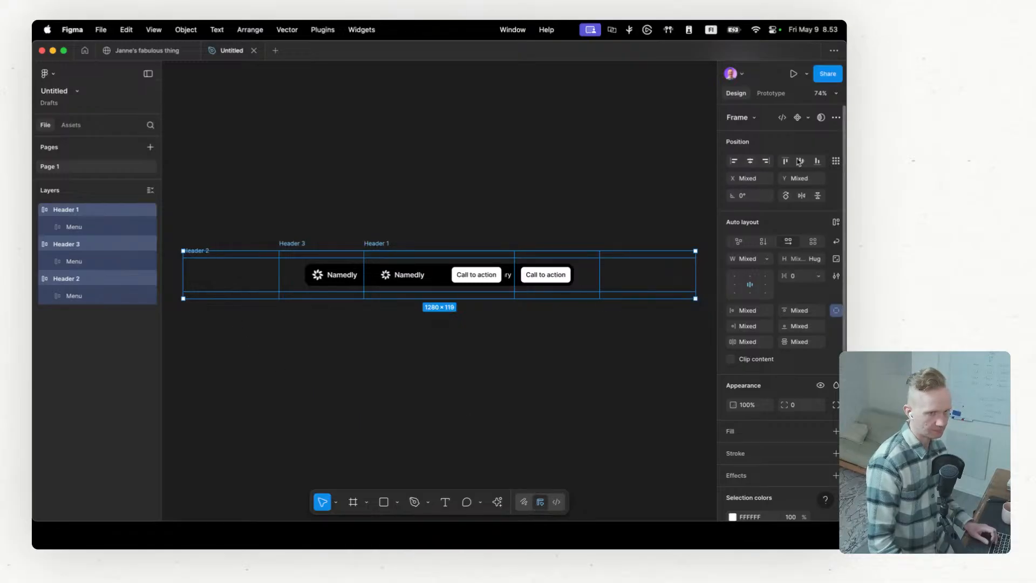
# Step: Turn the three header frames into one component with horizontal auto layout and expand its layers
pyautogui.click(799, 117)
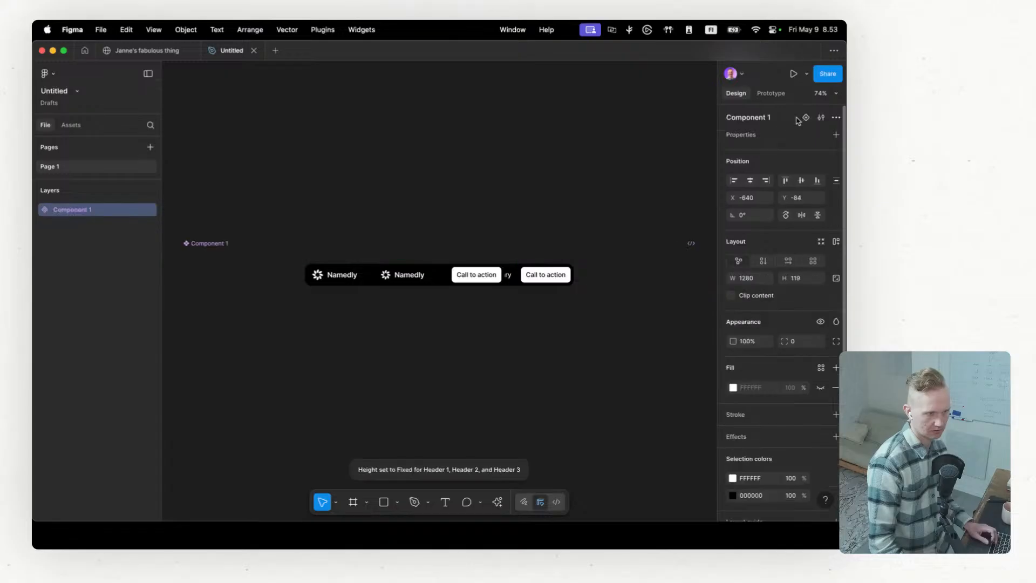
pyautogui.click(836, 242)
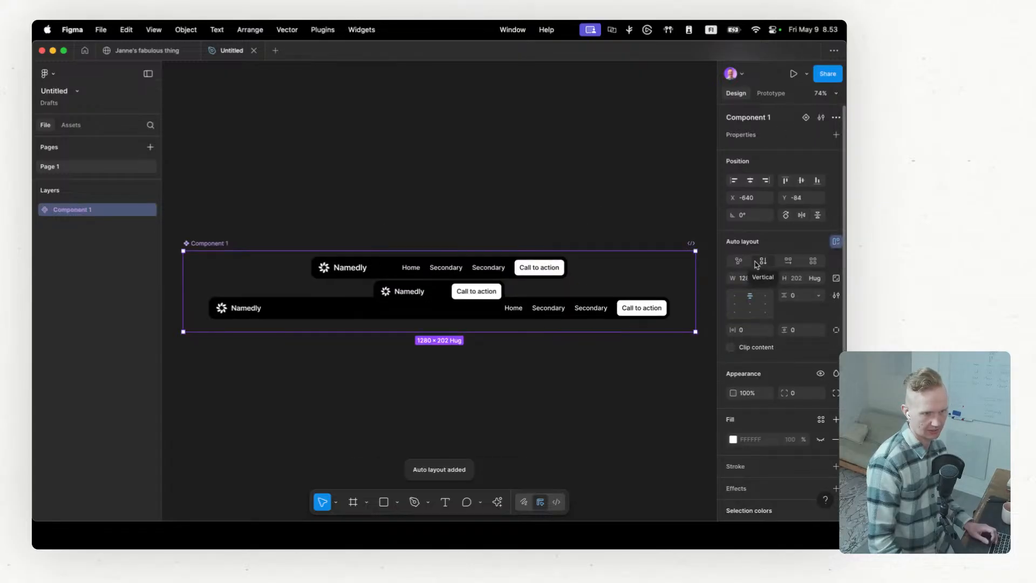
pyautogui.click(789, 261)
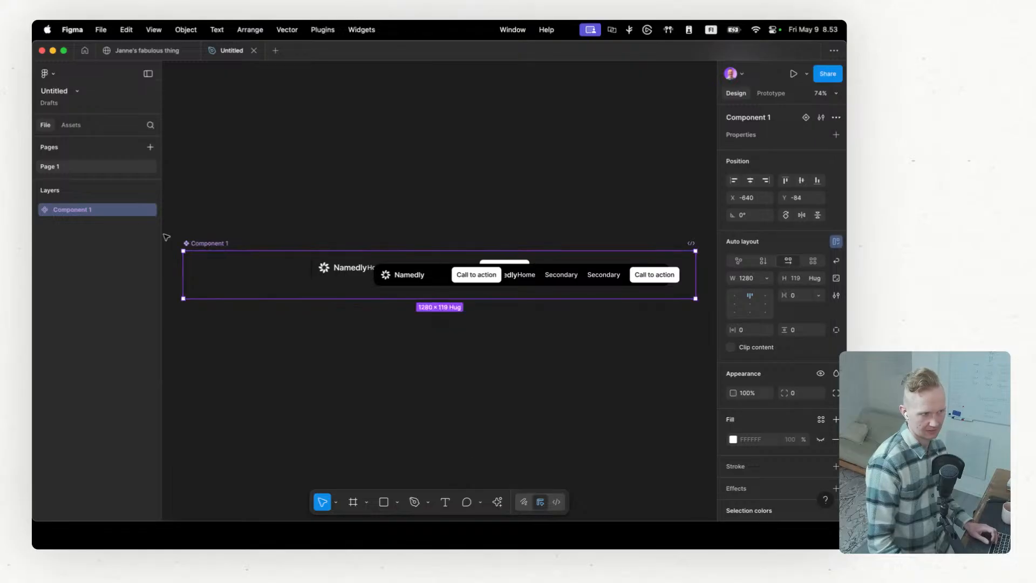
pyautogui.click(36, 209)
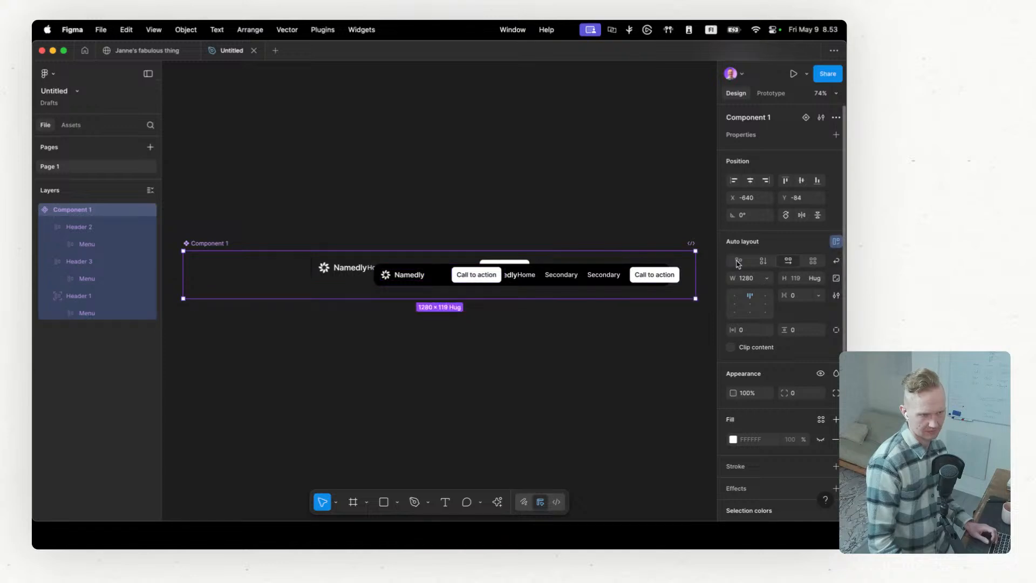
# Step: Keep the component's auto layout horizontal and turn off absolute positioning for the Header 1 frame
pyautogui.click(813, 262)
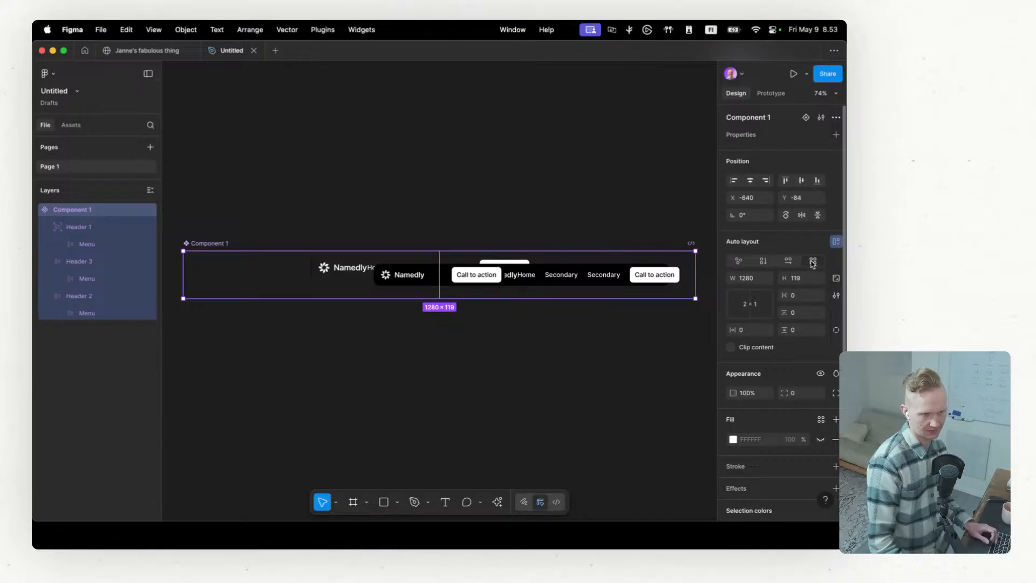
pyautogui.click(788, 262)
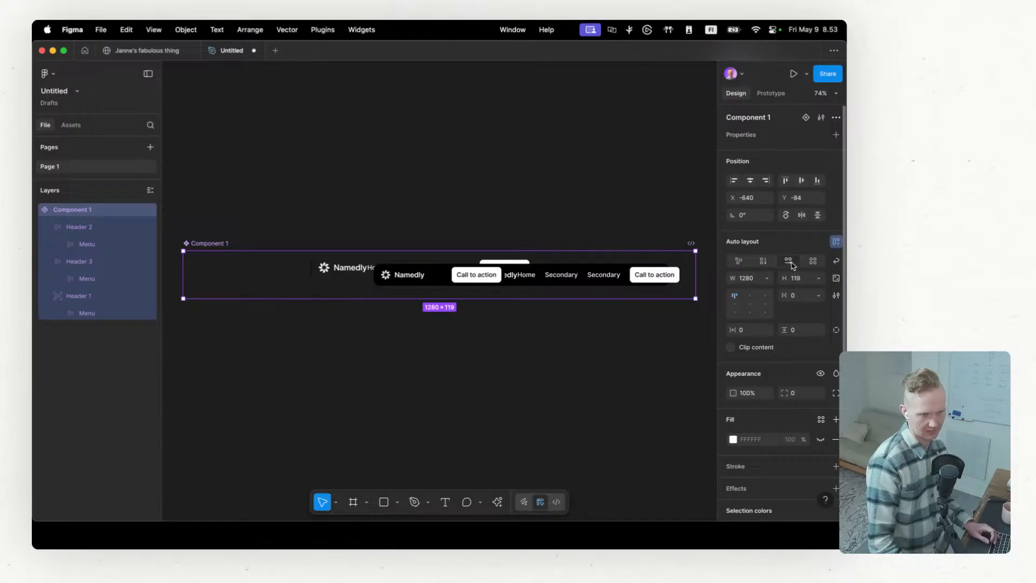
pyautogui.click(85, 298)
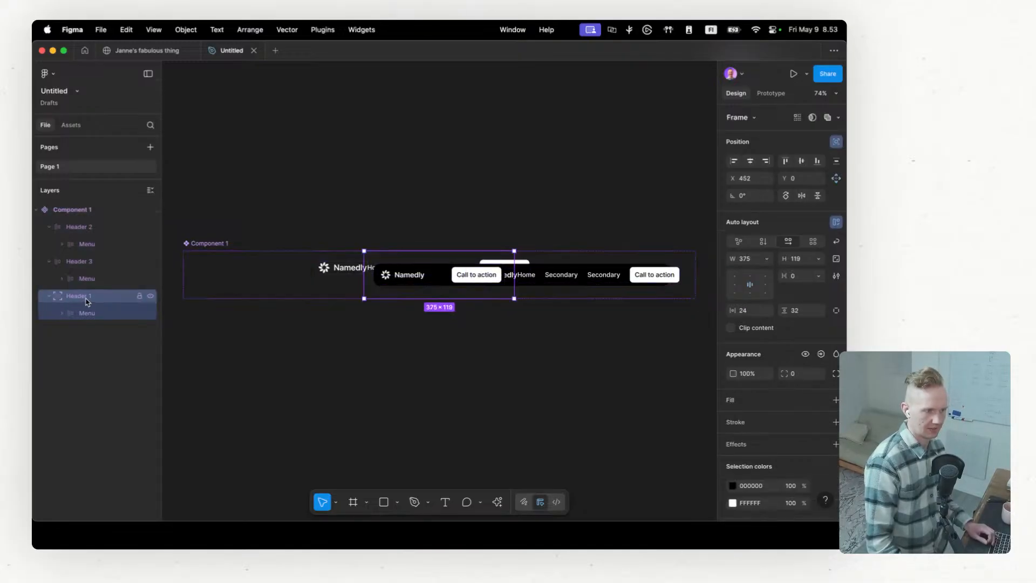
pyautogui.click(836, 143)
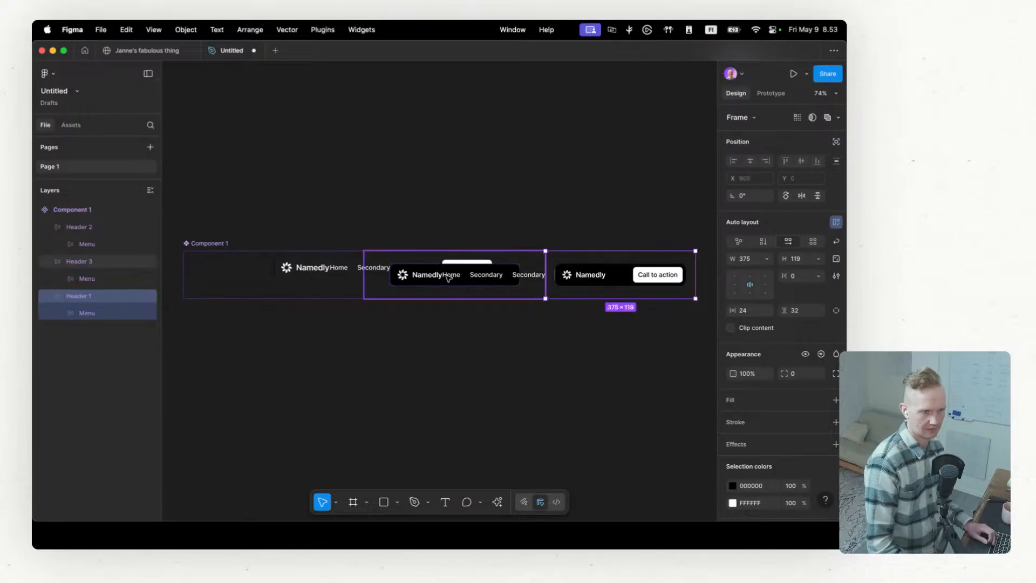
# Step: Stack the component's three headers with vertical auto layout and extend the component's height to 321 so it encloses them
pyautogui.click(90, 264)
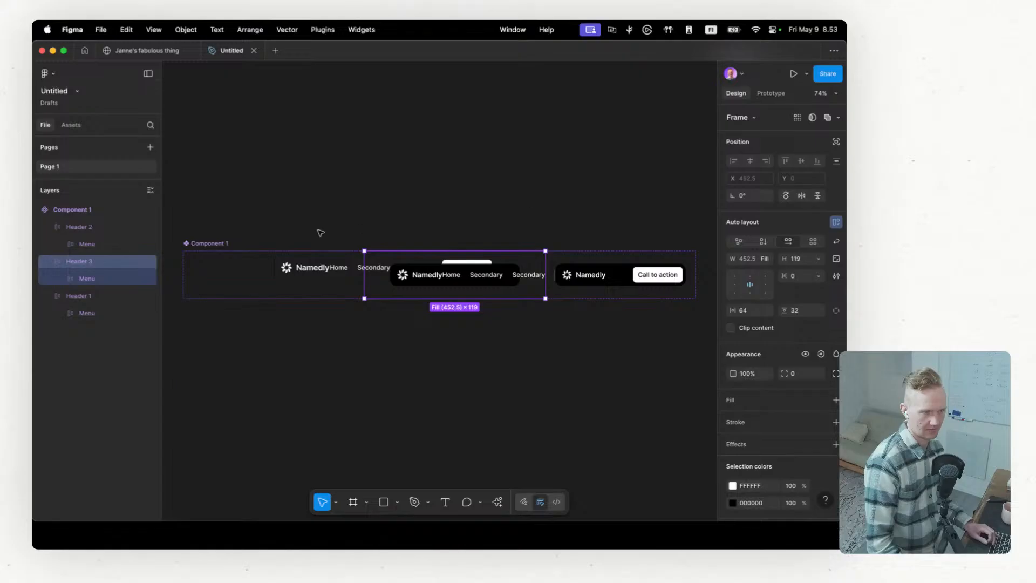
pyautogui.click(103, 228)
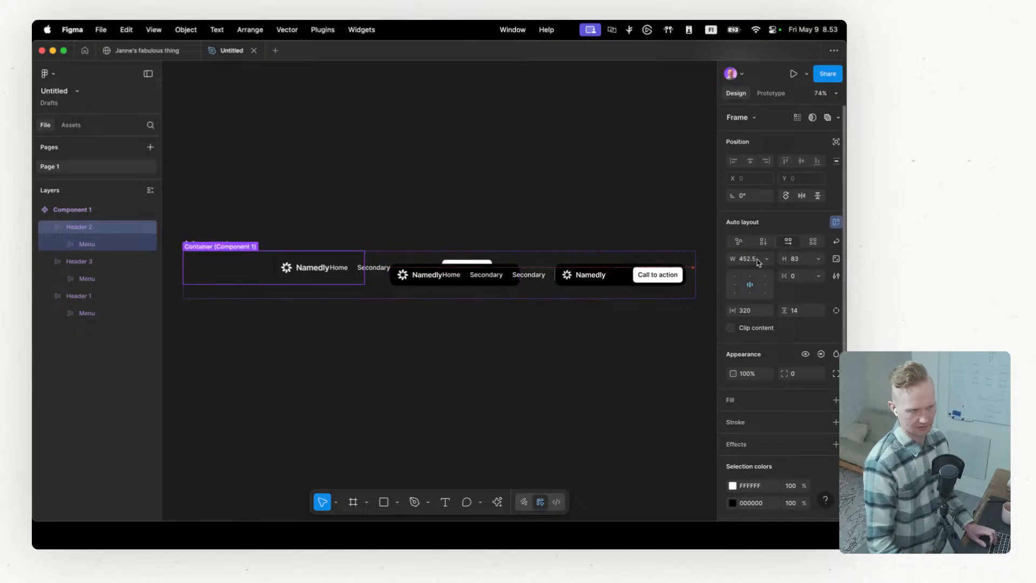
pyautogui.click(101, 211)
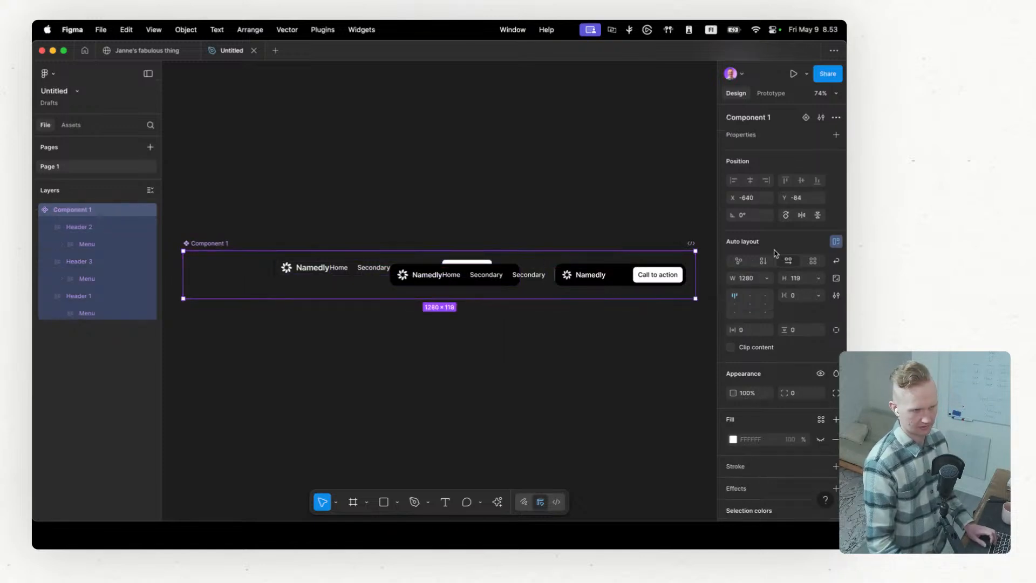
pyautogui.click(763, 262)
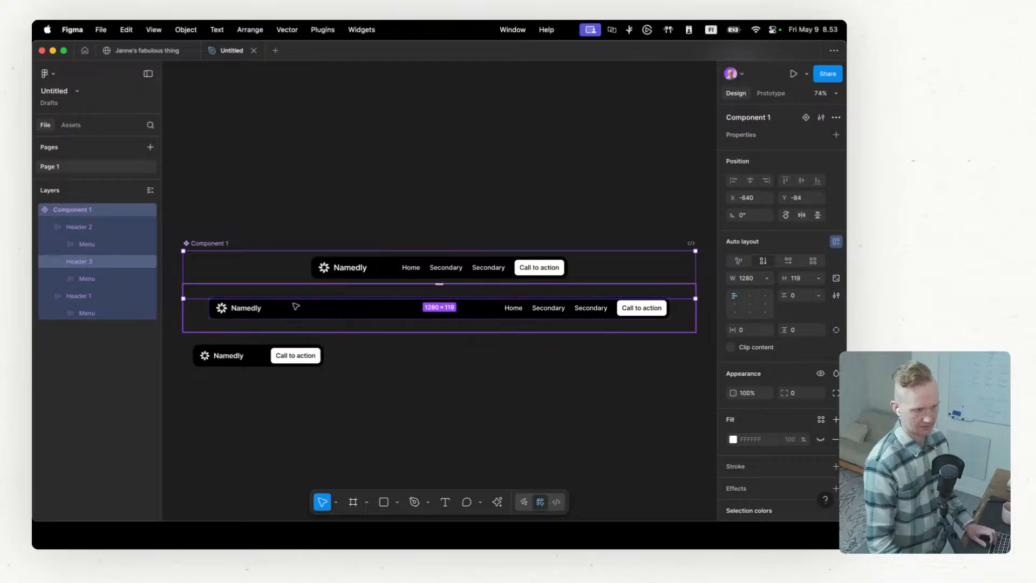
pyautogui.moveTo(459, 301); pyautogui.dragTo(451, 377)
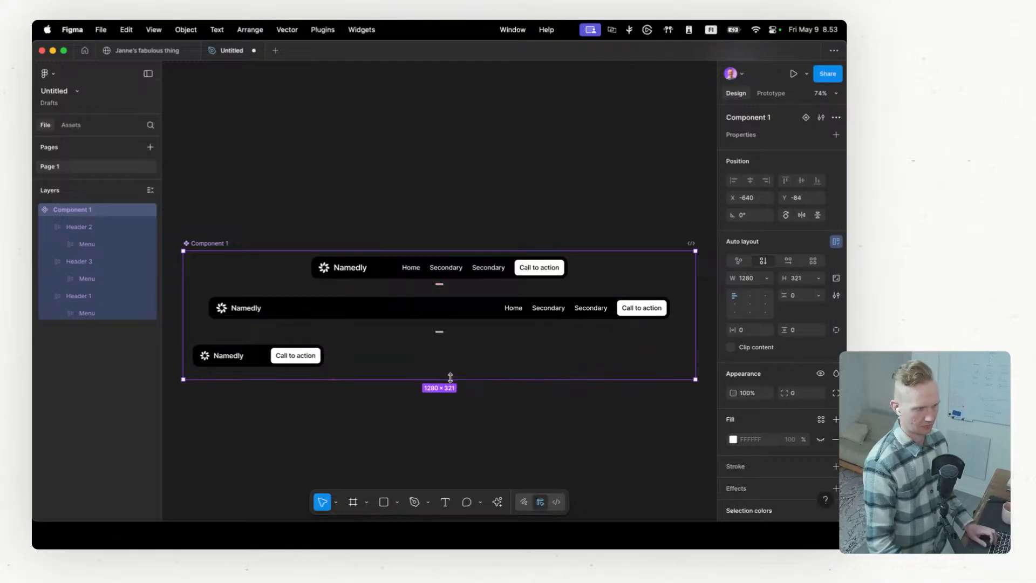
# Step: Try pasting a copy of the header component into the site's Home page, check it across the breakpoints, and undo the paste
pyautogui.click(84, 296)
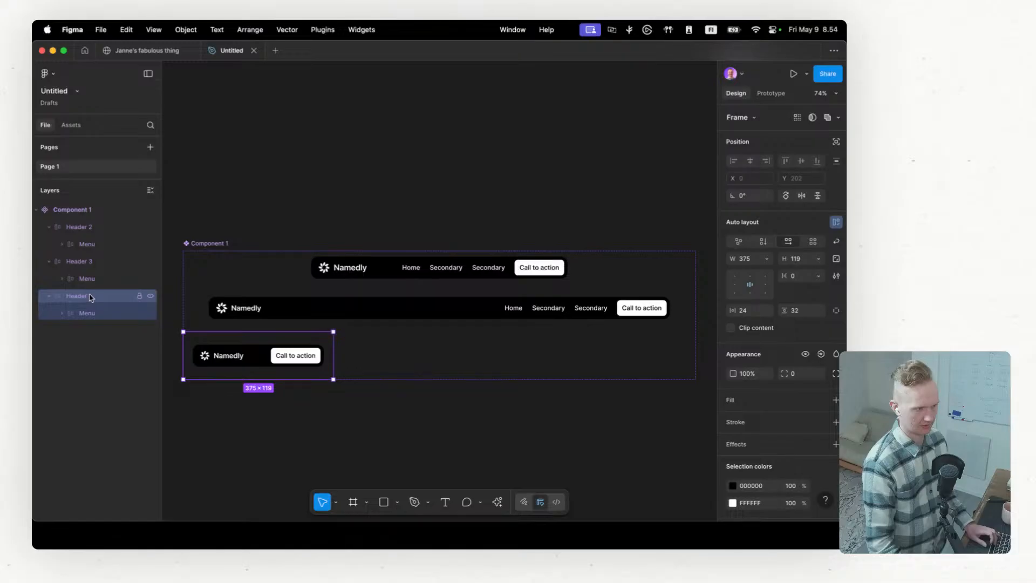
pyautogui.click(102, 267)
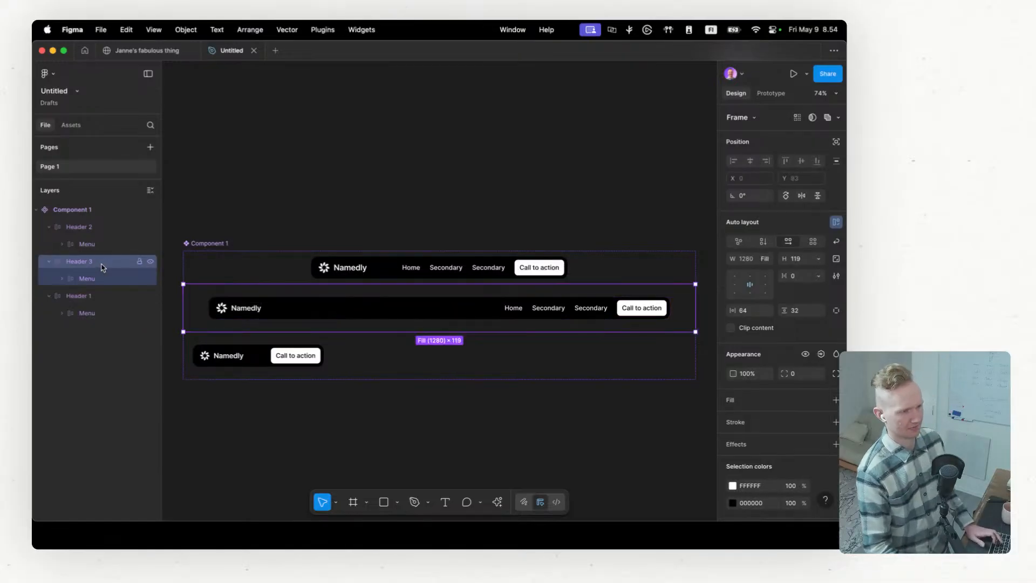
pyautogui.click(103, 230)
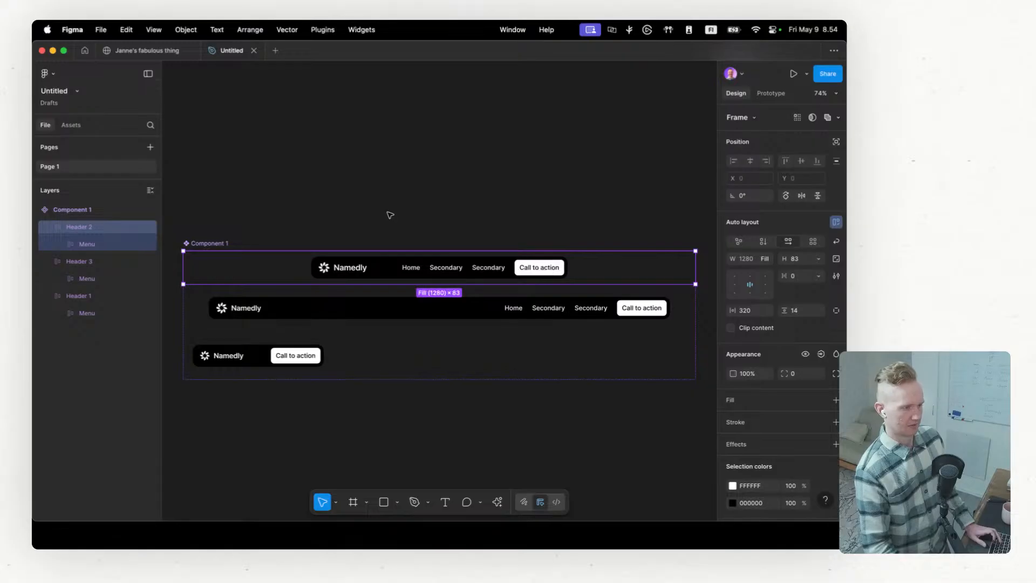
pyautogui.click(223, 242)
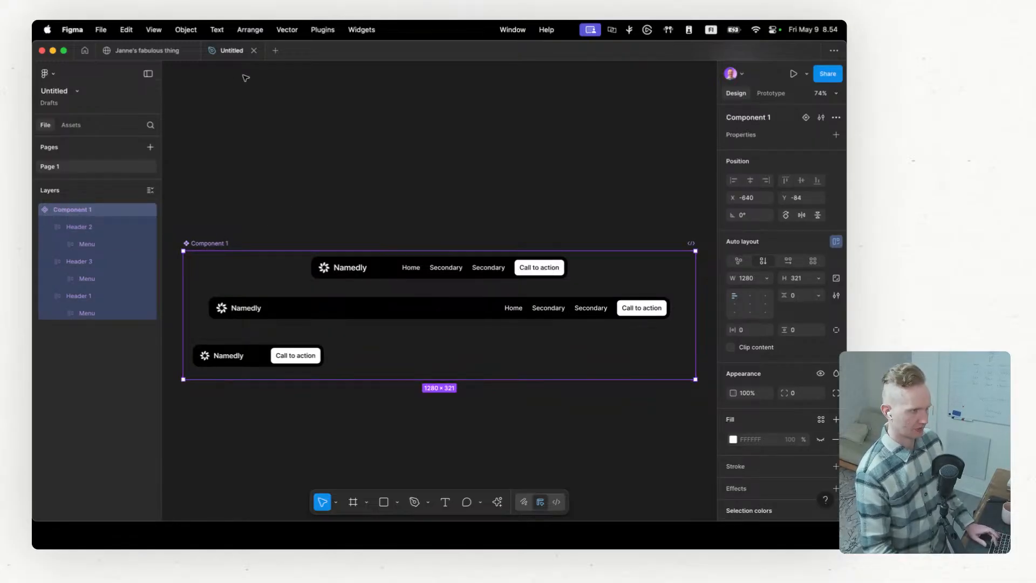
pyautogui.click(145, 50)
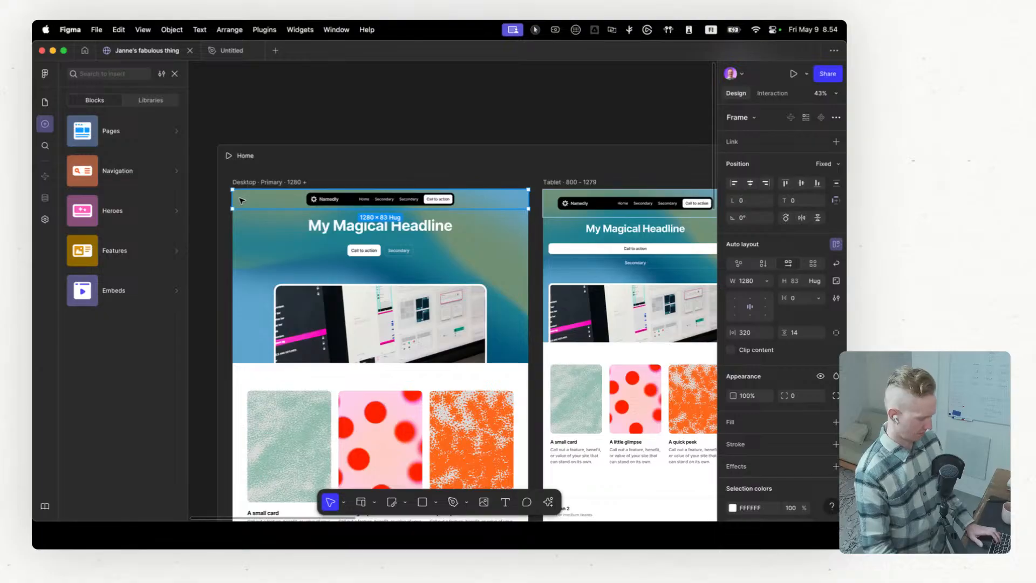
pyautogui.hotkey('ctrl', 'v')
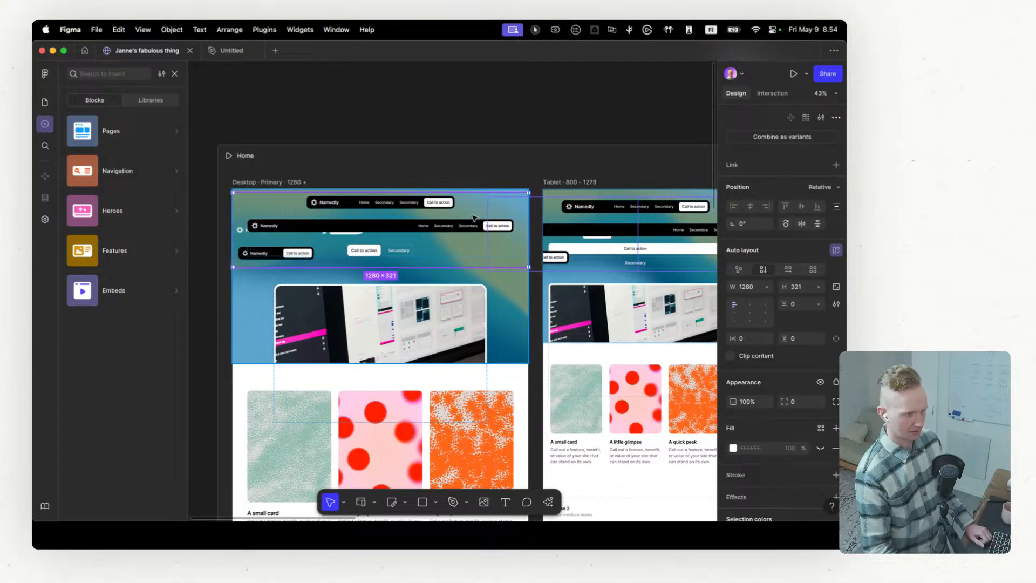
pyautogui.hscroll(15, 423, 228)
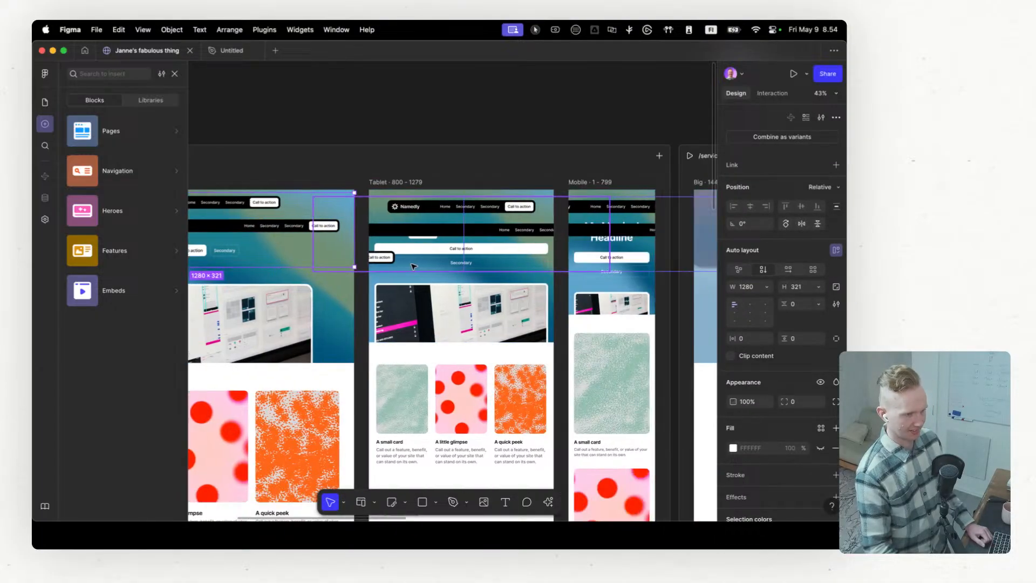
pyautogui.hscroll(-15, 413, 267)
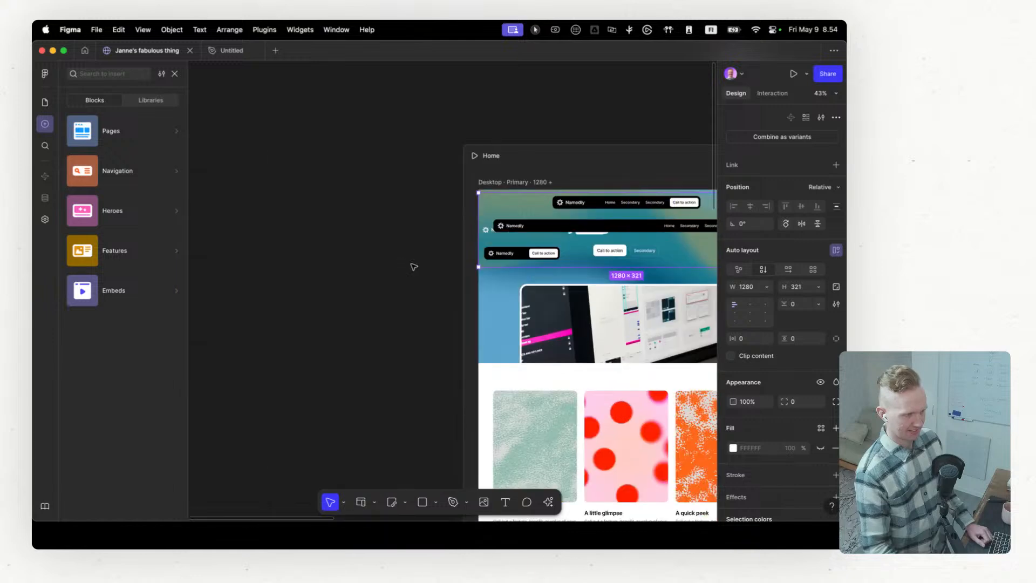
pyautogui.hscroll(5, 414, 267)
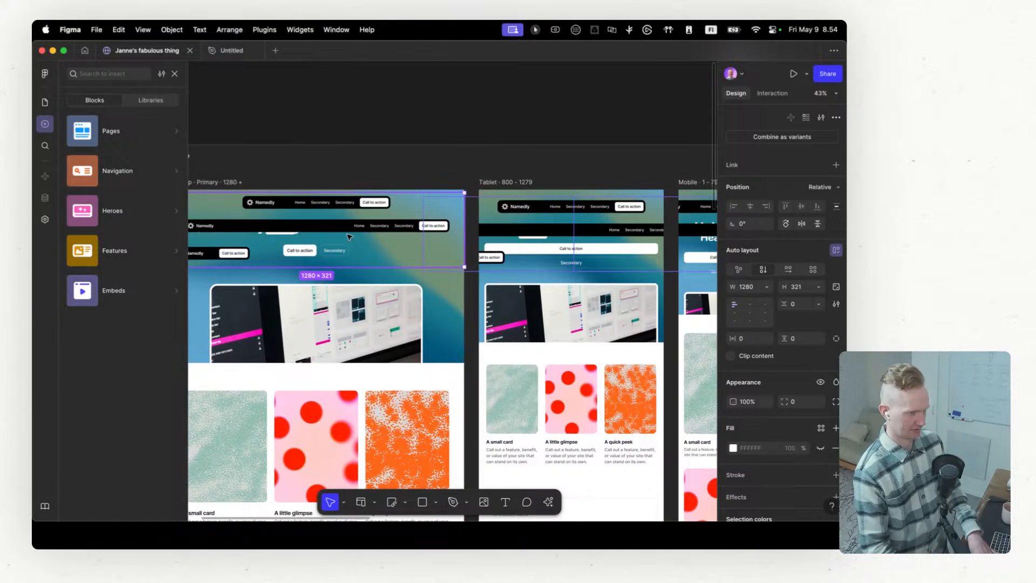
pyautogui.hscroll(-5, 345, 233)
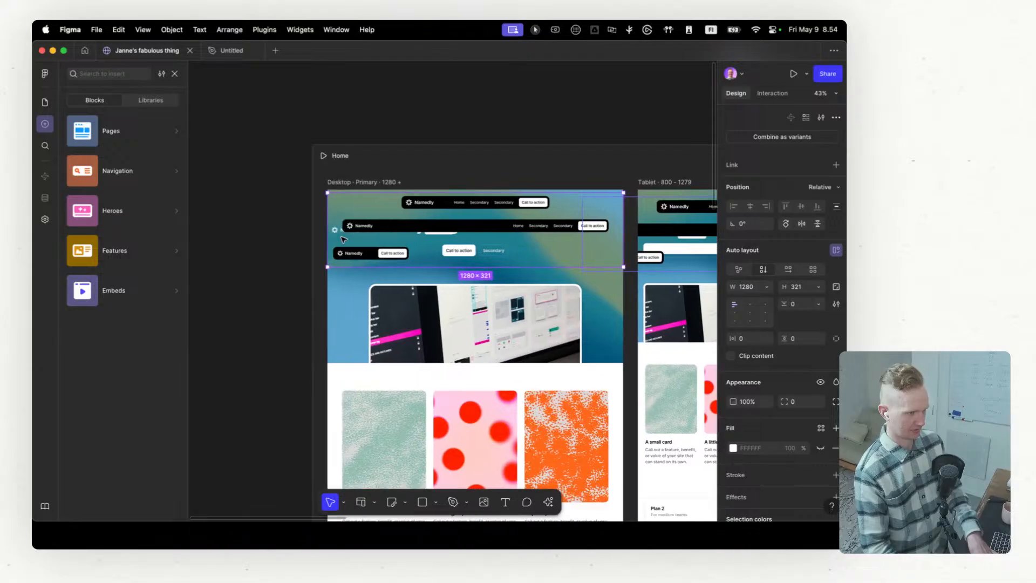
pyautogui.press('super+z')
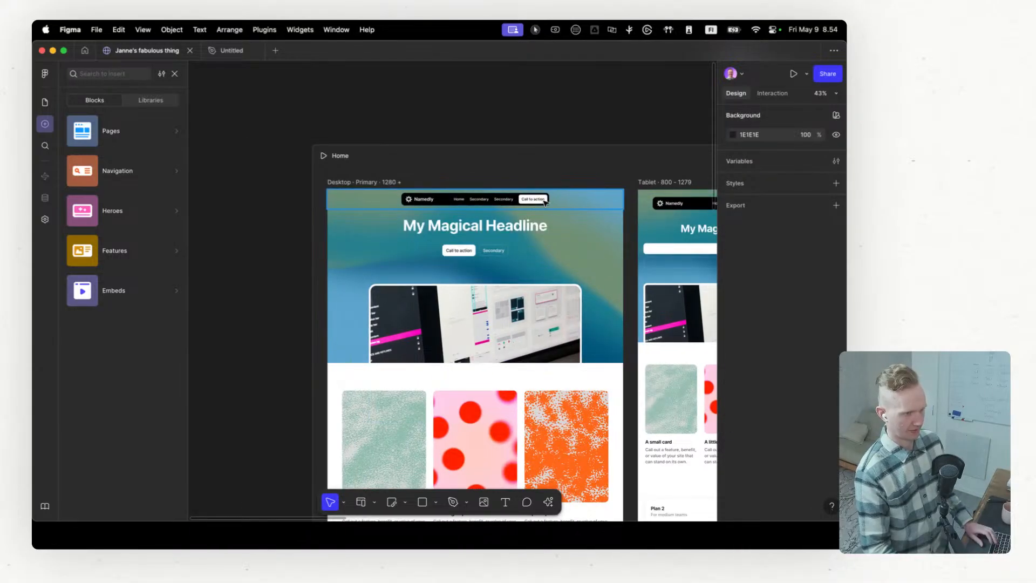
# Step: Return to the Untitled design file and move the Header 3 frame above Header 2 in the component's layer order
pyautogui.click(231, 51)
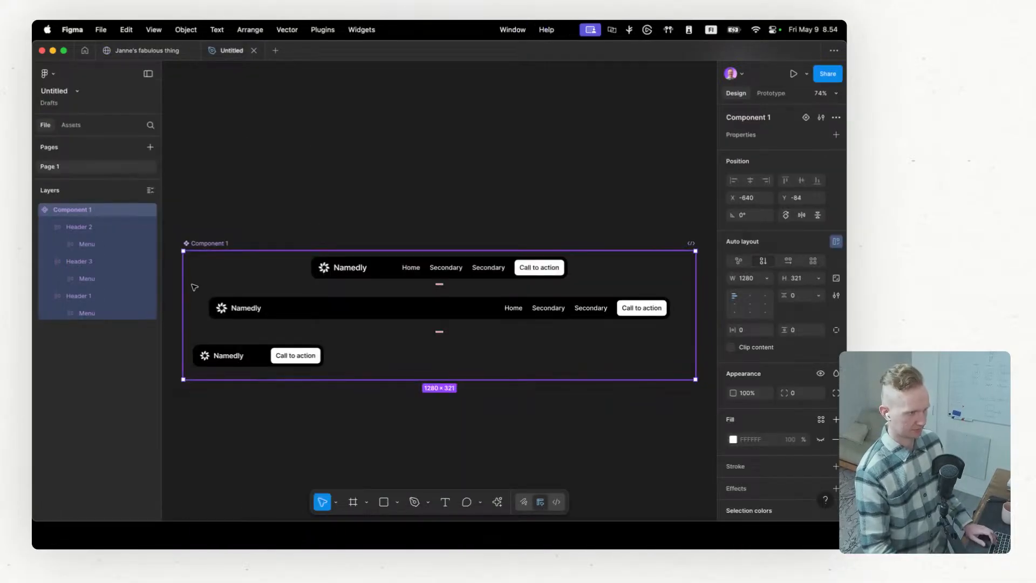
pyautogui.click(77, 228)
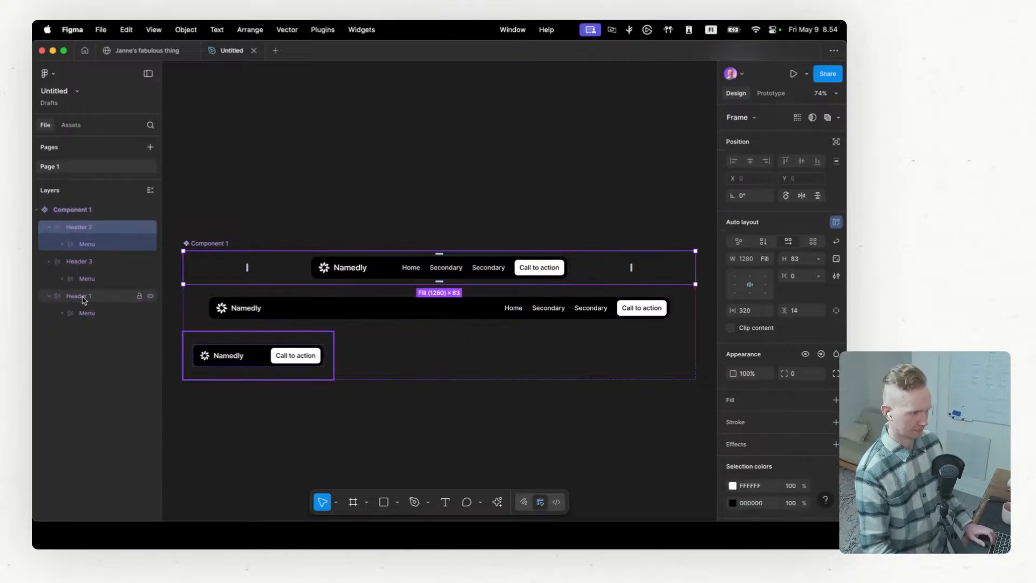
pyautogui.click(91, 267)
pyautogui.moveTo(92, 267); pyautogui.dragTo(99, 231)
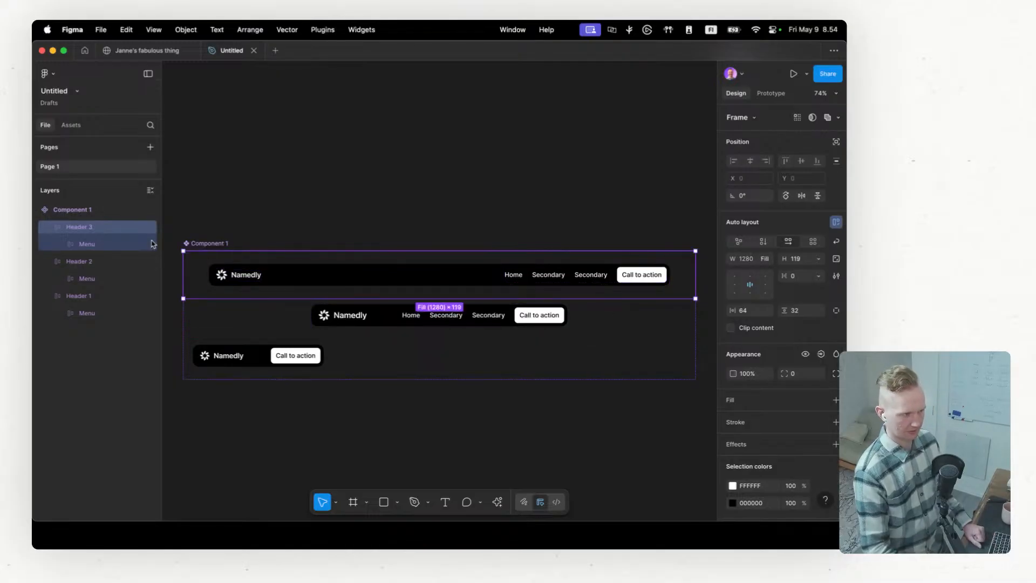
pyautogui.click(100, 263)
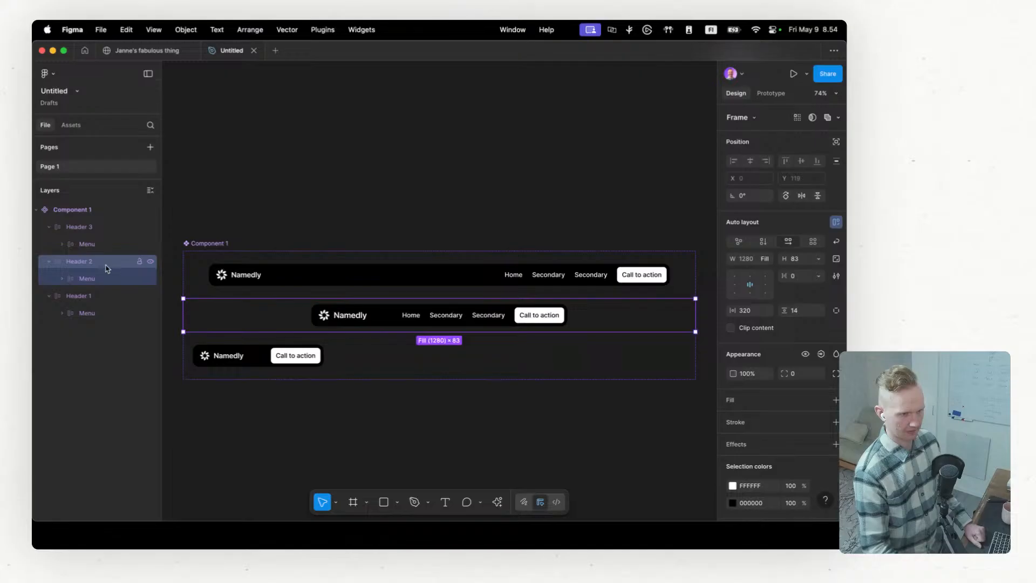
pyautogui.click(104, 301)
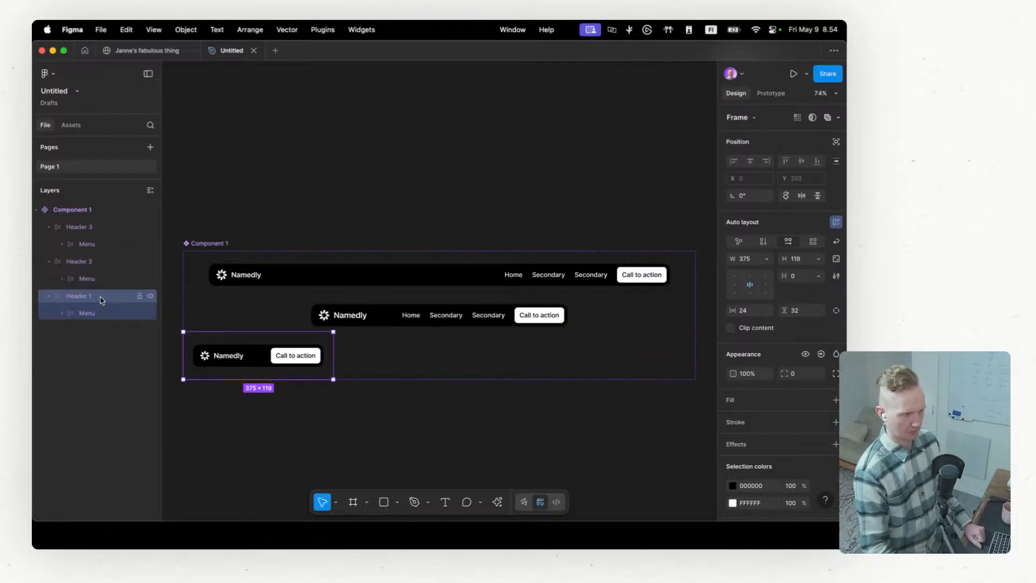
# Step: Rename the component's first header frame as Header Primary
pyautogui.doubleClick(78, 228)
pyautogui.click(94, 230)
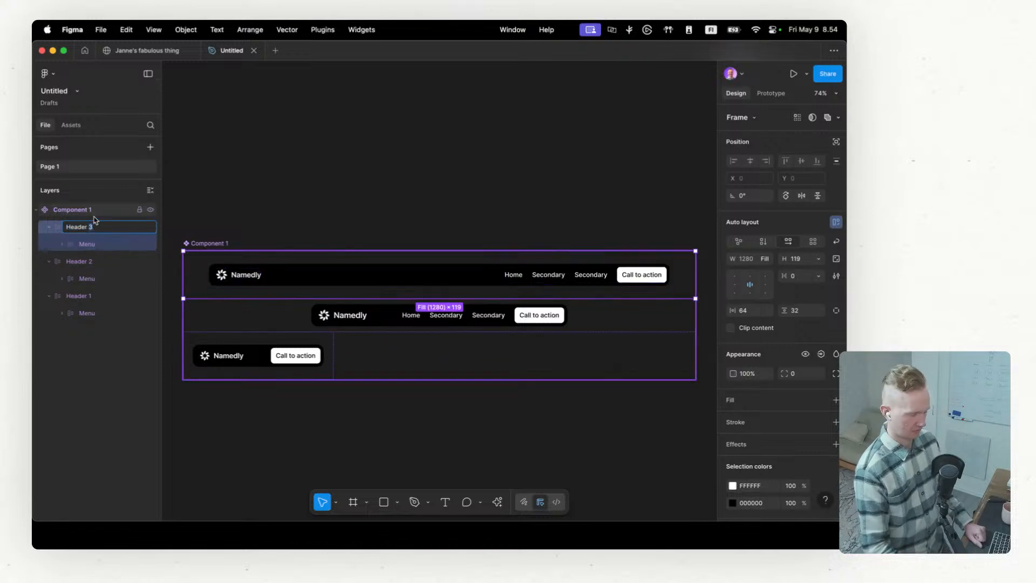
pyautogui.press('BackSpace')
pyautogui.write('Pri')
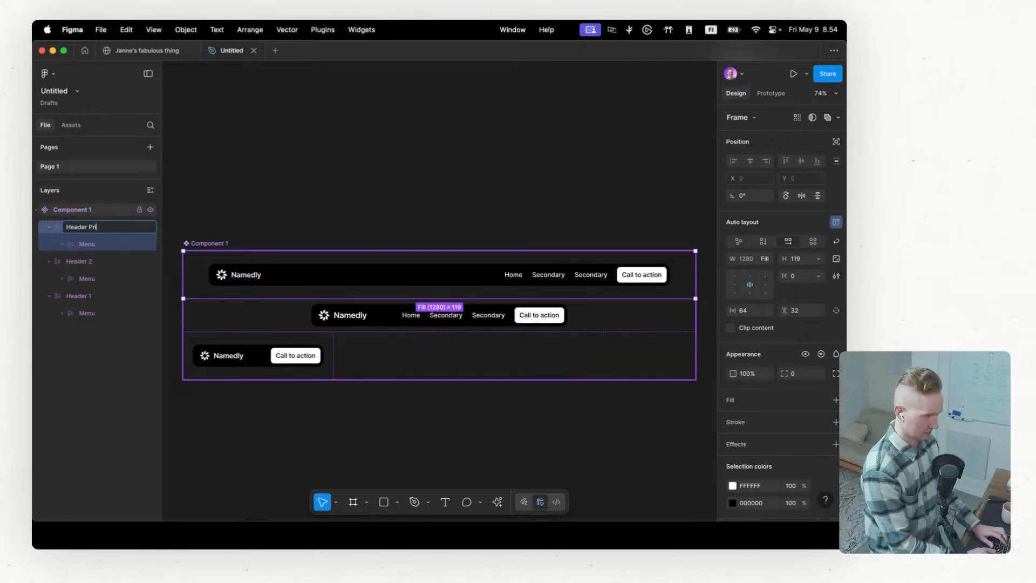
pyautogui.write('mary')
pyautogui.press('Return')
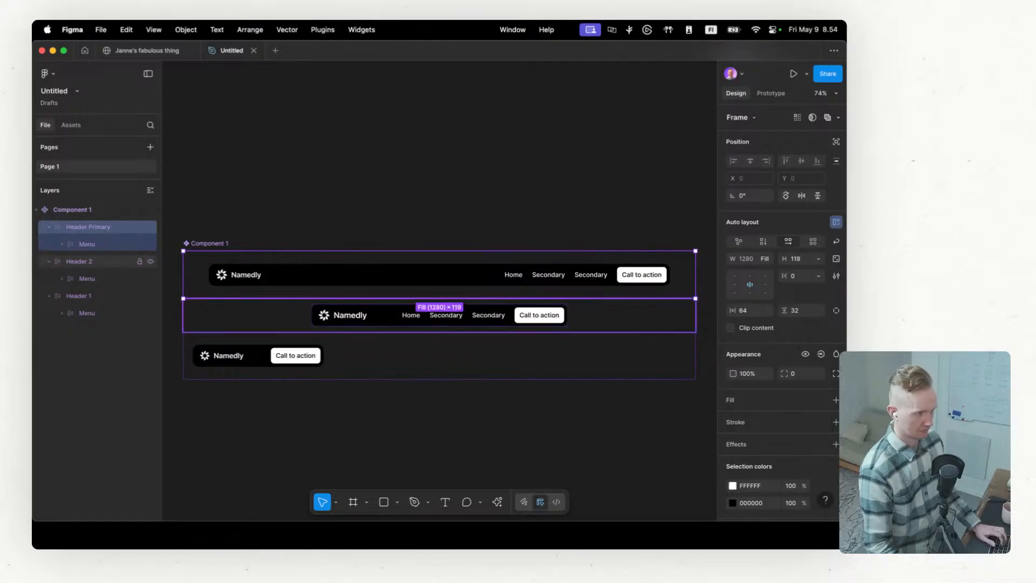
# Step: Rename the component's second header frame as Header Tablet
pyautogui.click(79, 262)
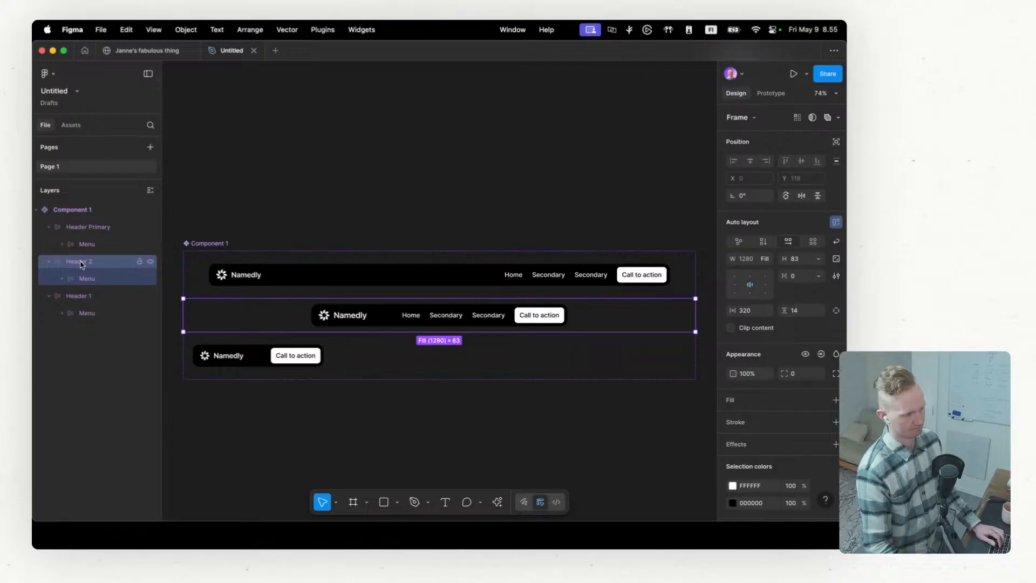
pyautogui.doubleClick(80, 263)
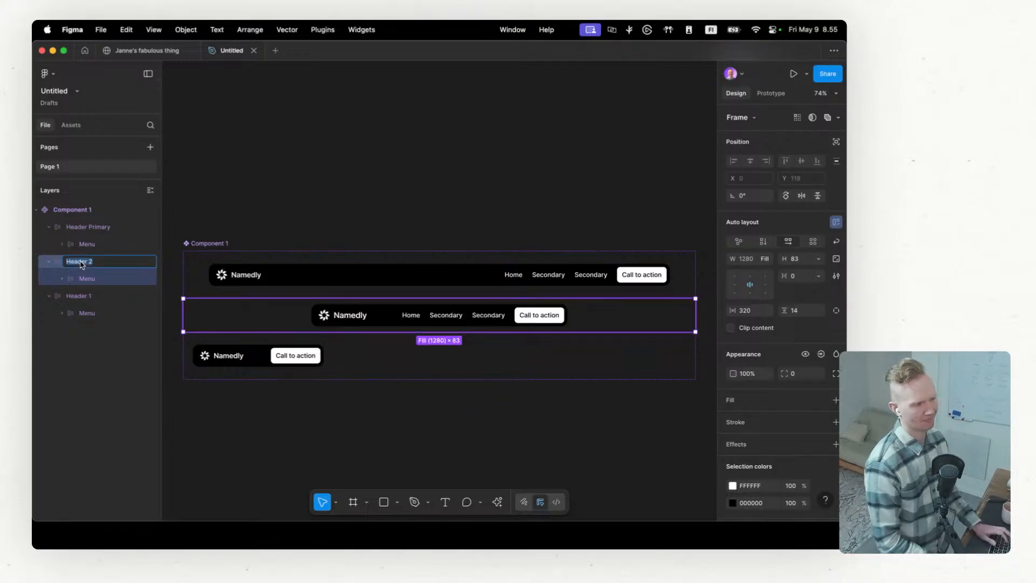
pyautogui.press('Right')
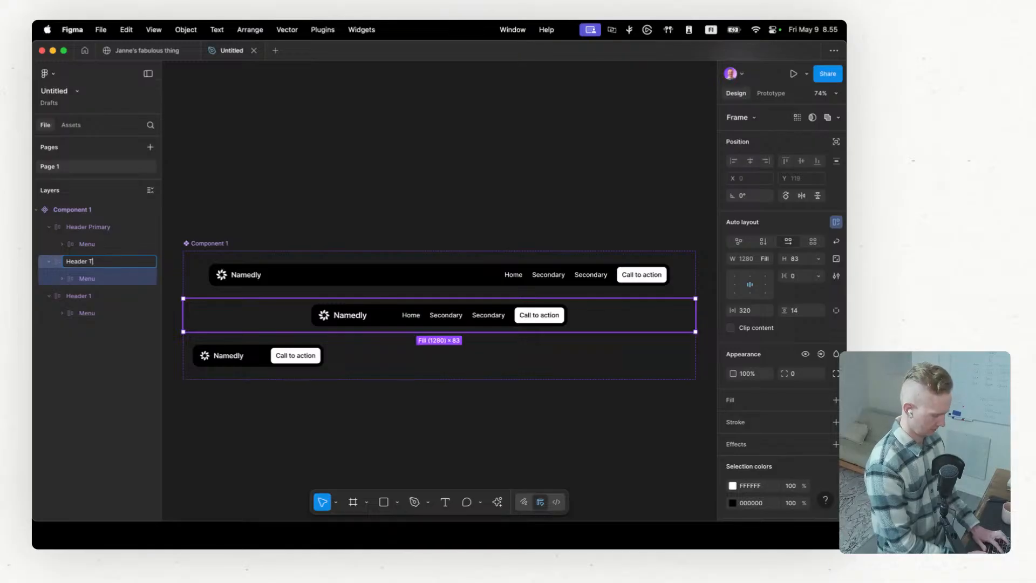
pyautogui.press('Return')
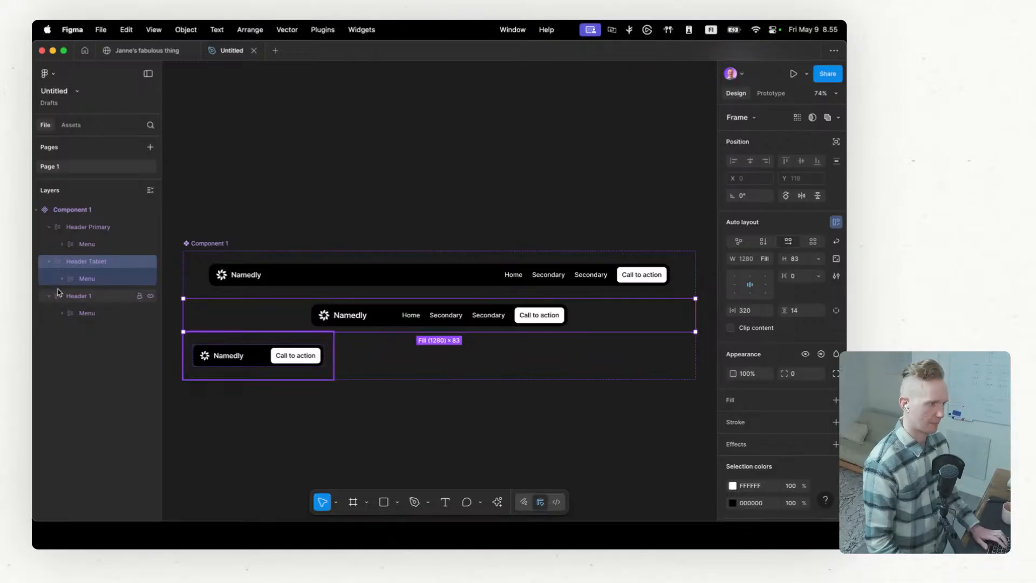
# Step: Rename the component's third header frame as Header Mobile
pyautogui.doubleClick(78, 295)
pyautogui.click(88, 297)
pyautogui.moveTo(88, 297); pyautogui.dragTo(94, 298)
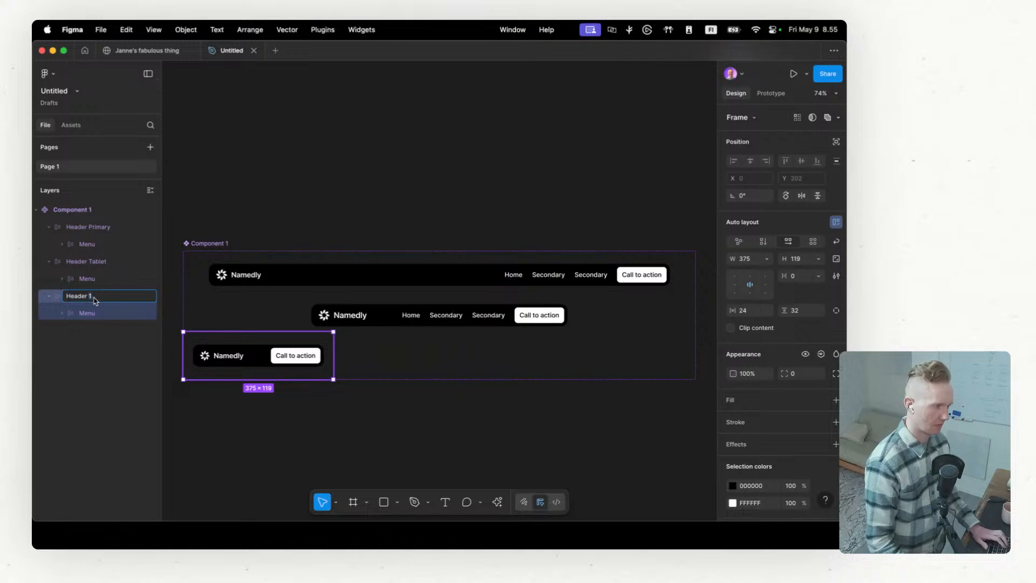
pyautogui.write('Mobie')
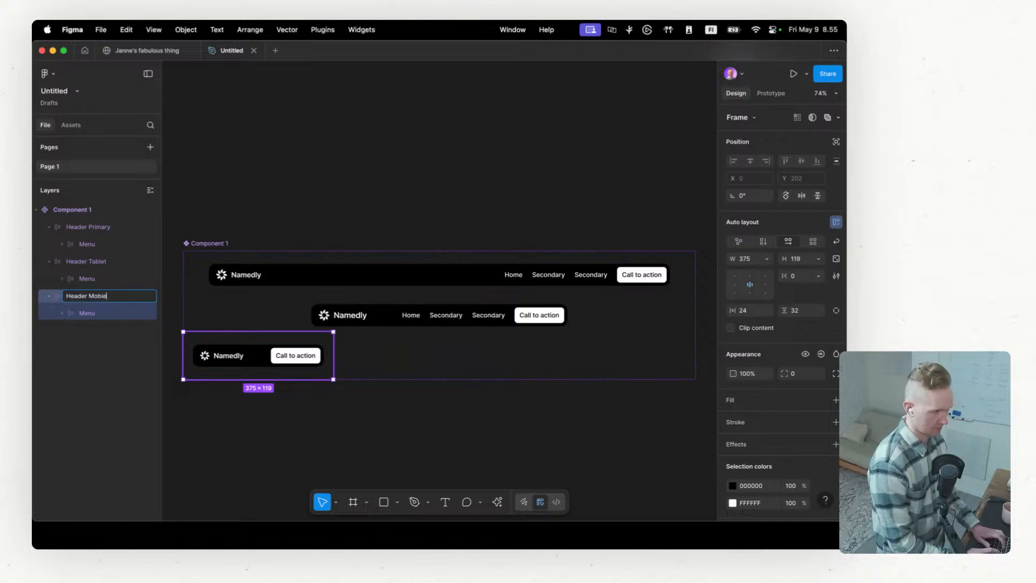
pyautogui.write('l')
pyautogui.write('le')
pyautogui.press('Return')
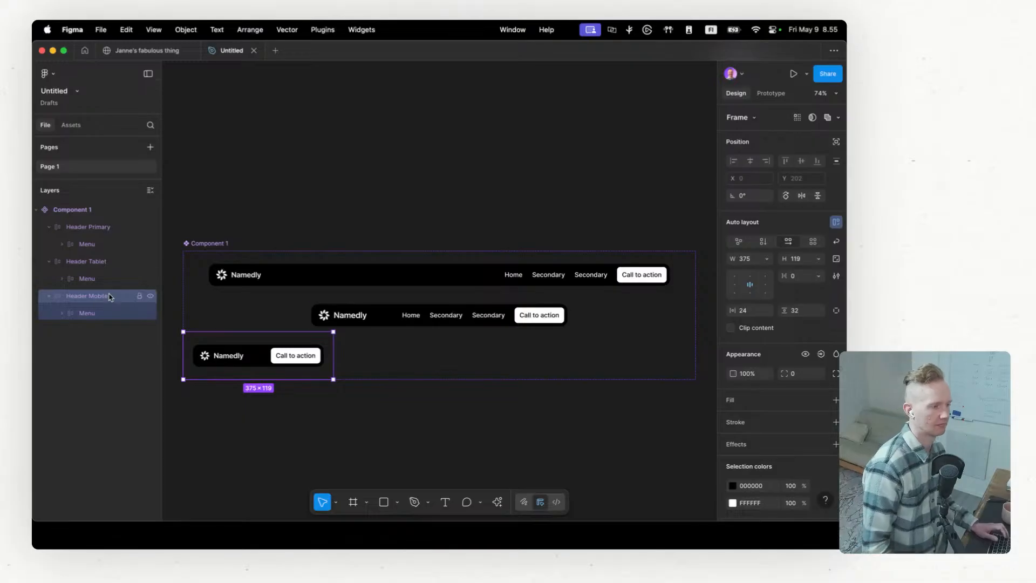
# Step: Cut the Header Tablet and Header Mobile frames out of Component 1 and make the component's height hug its remaining header
pyautogui.keyDown('shift'); pyautogui.click(96, 264); pyautogui.keyUp('shift')
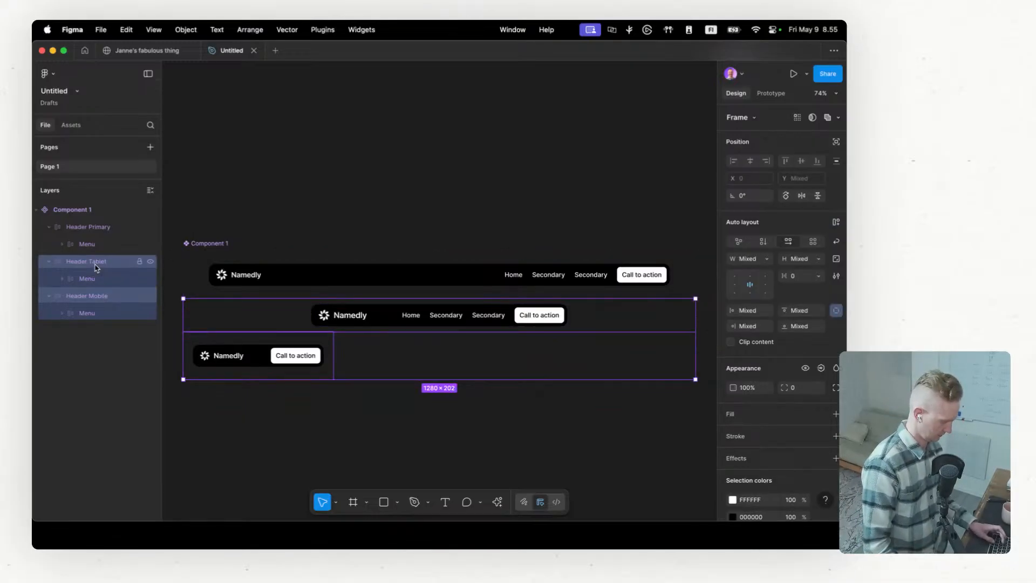
pyautogui.press('BackSpace')
pyautogui.click(100, 229)
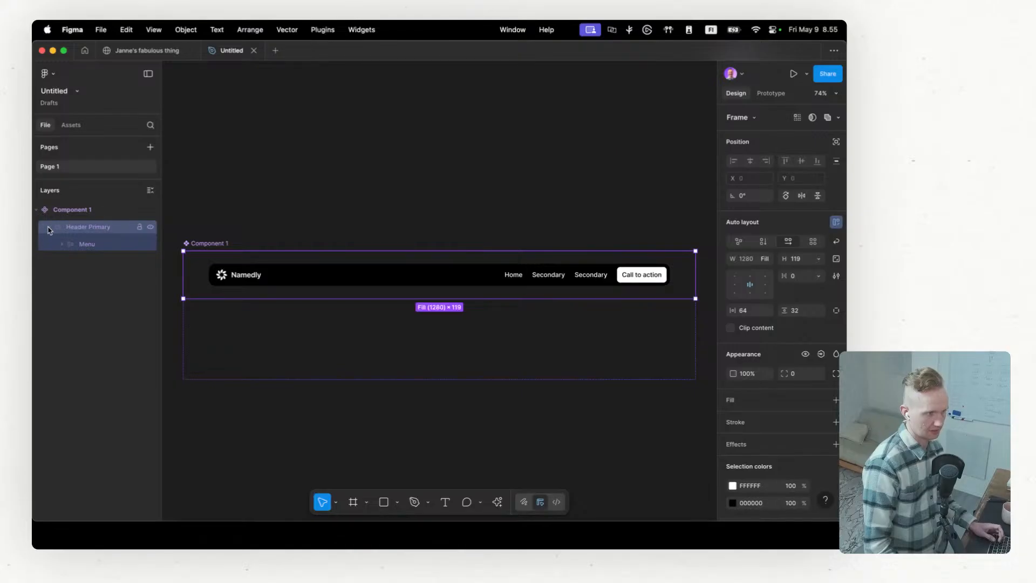
pyautogui.click(46, 228)
pyautogui.click(462, 378)
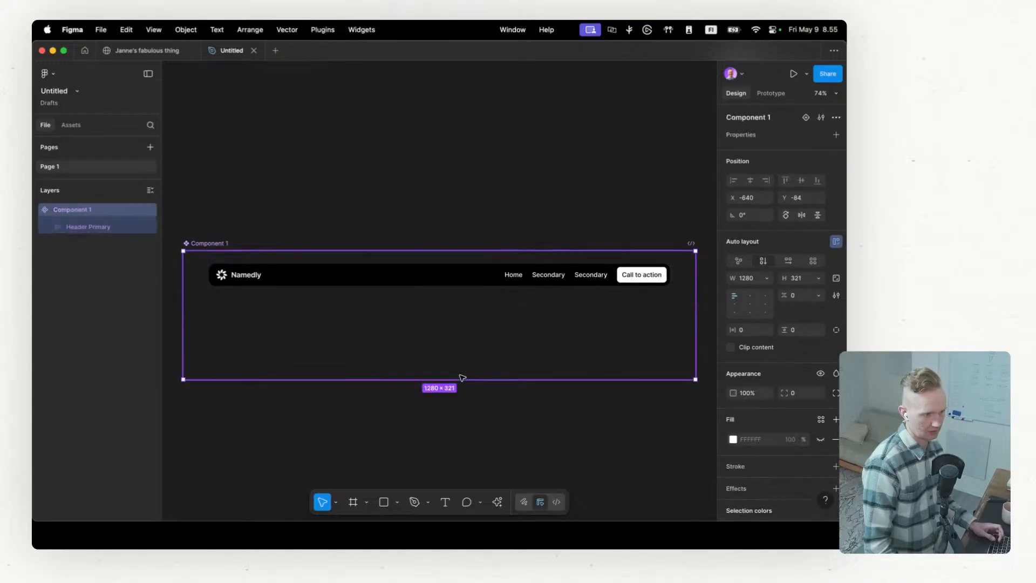
pyautogui.doubleClick(462, 380)
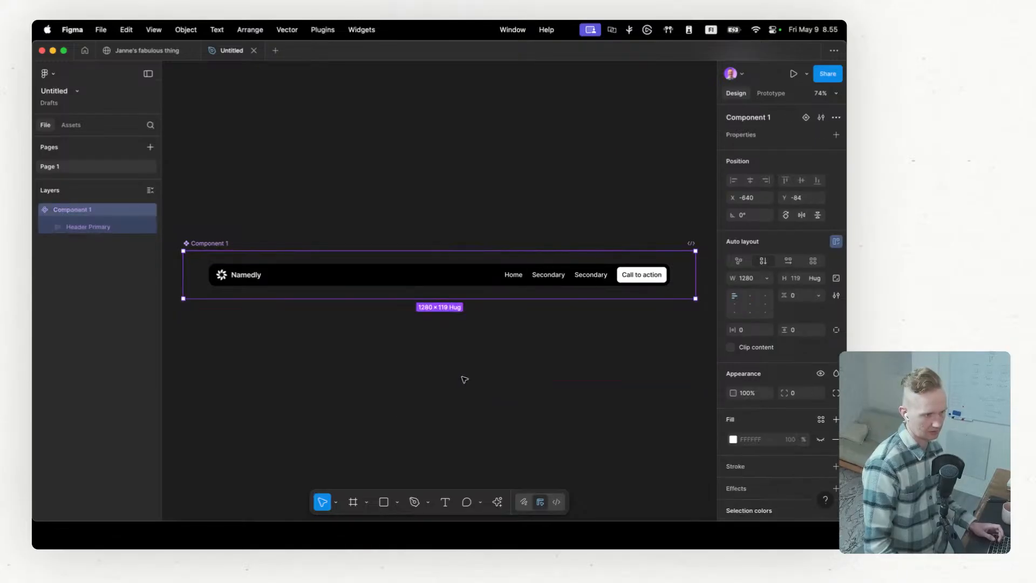
pyautogui.click(835, 118)
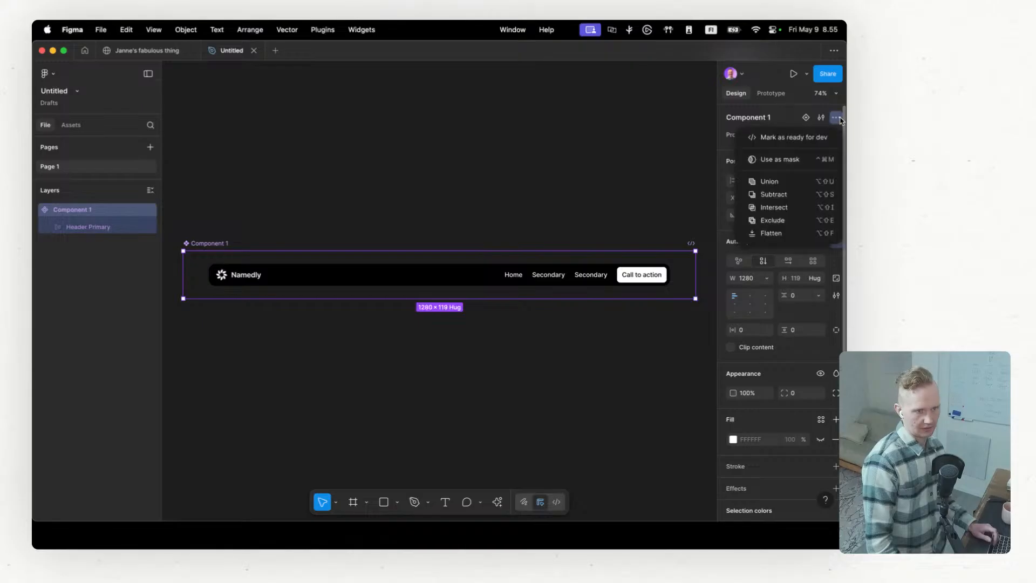
pyautogui.click(115, 214)
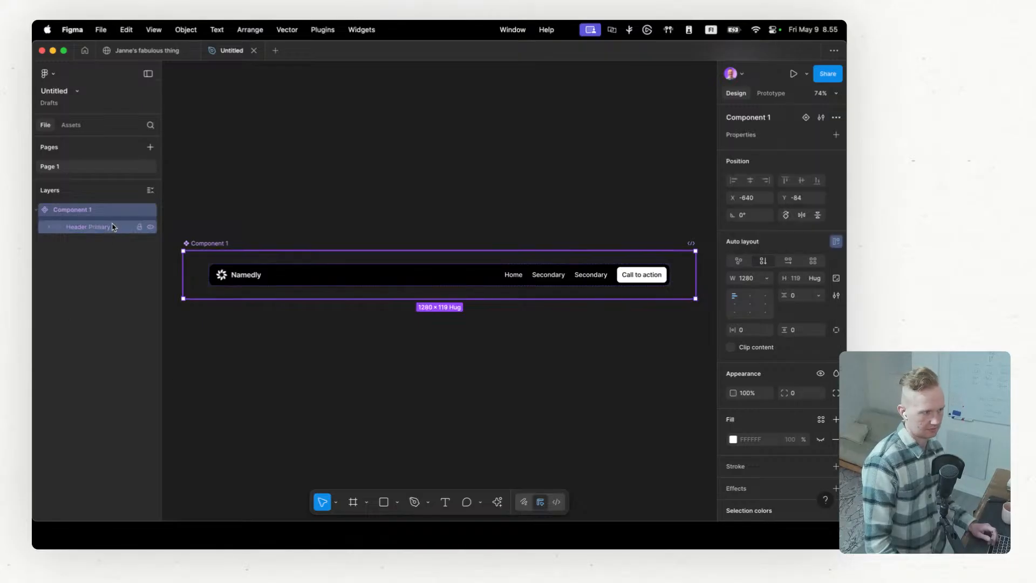
pyautogui.rightClick(116, 214)
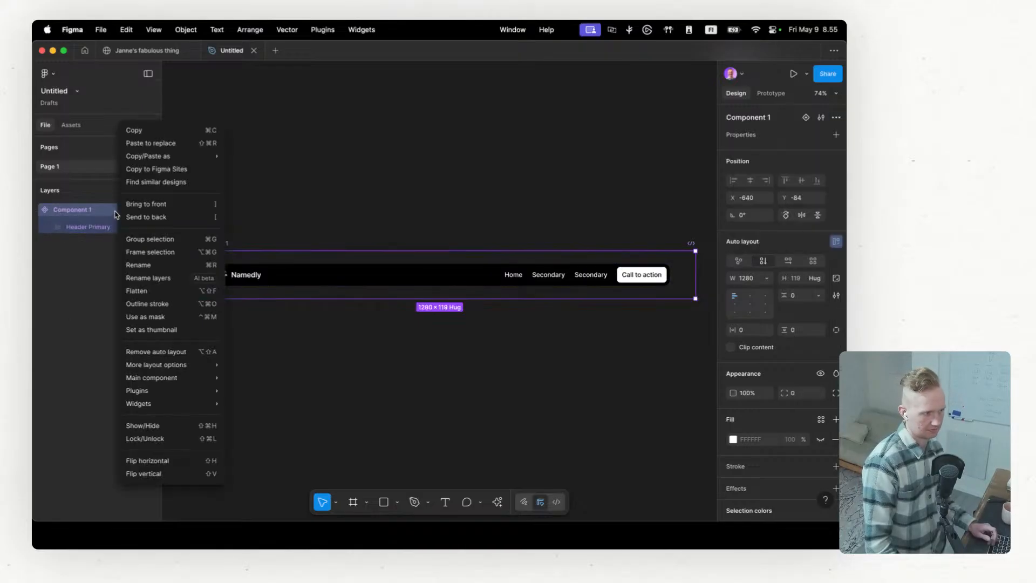
pyautogui.click(333, 252)
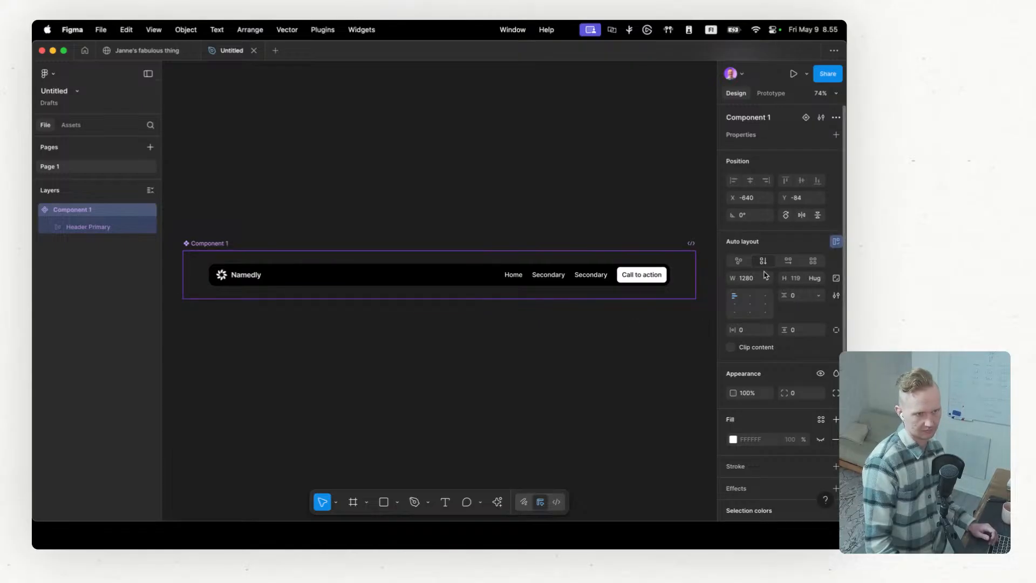
# Step: Add a variant property to Component 1 and name the property screensize
pyautogui.click(837, 136)
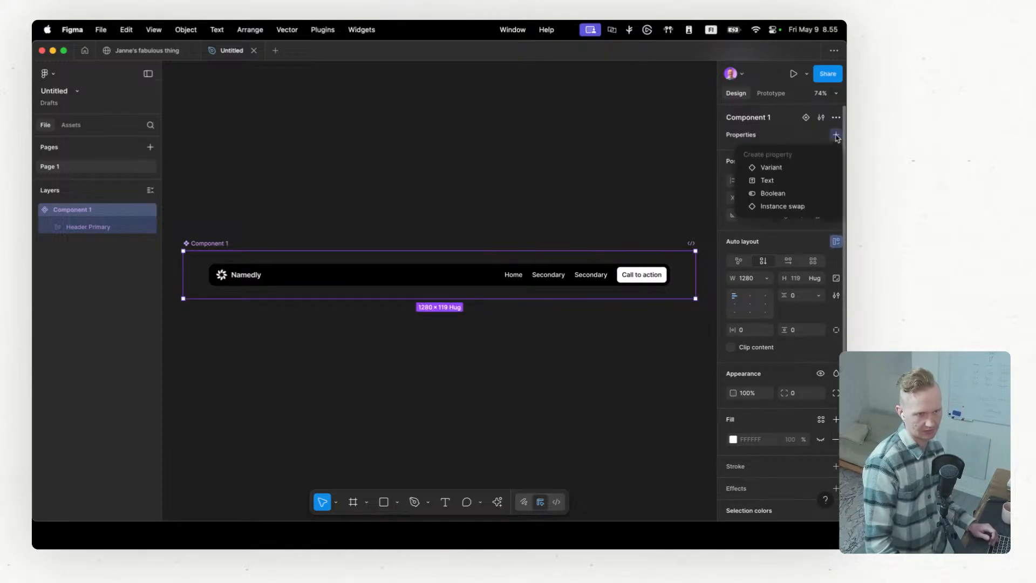
pyautogui.click(789, 171)
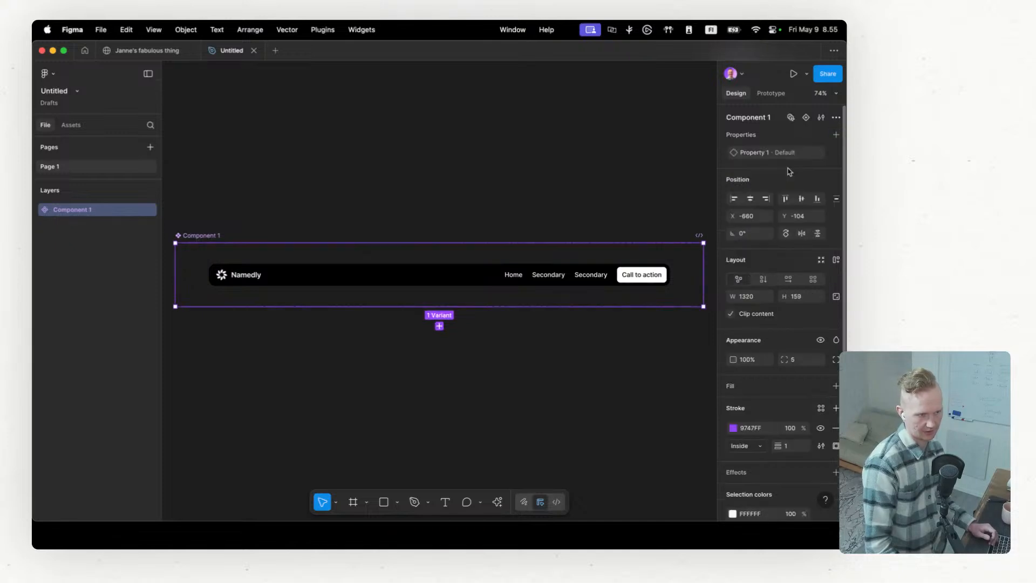
pyautogui.click(36, 210)
pyautogui.click(48, 228)
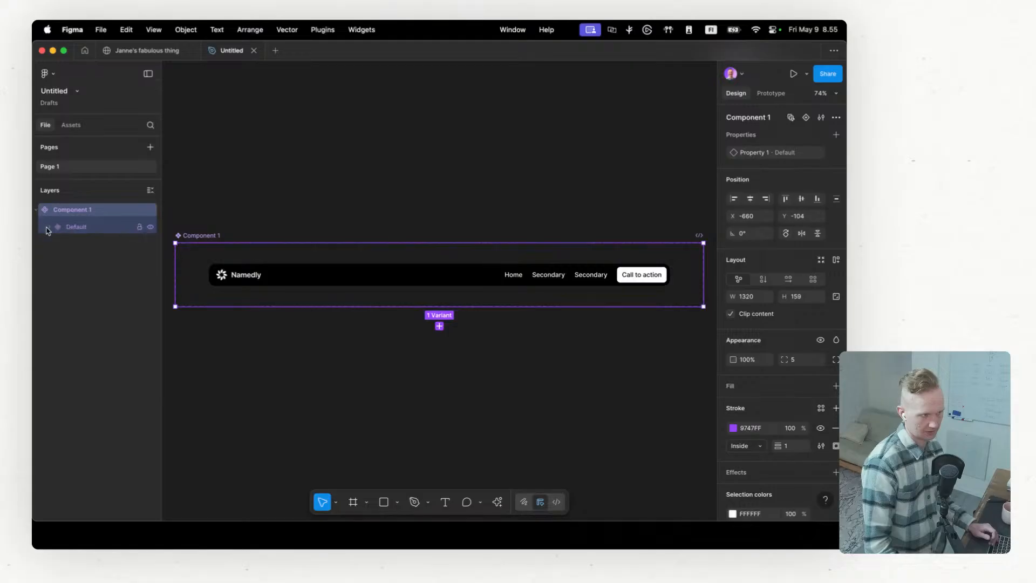
pyautogui.doubleClick(73, 227)
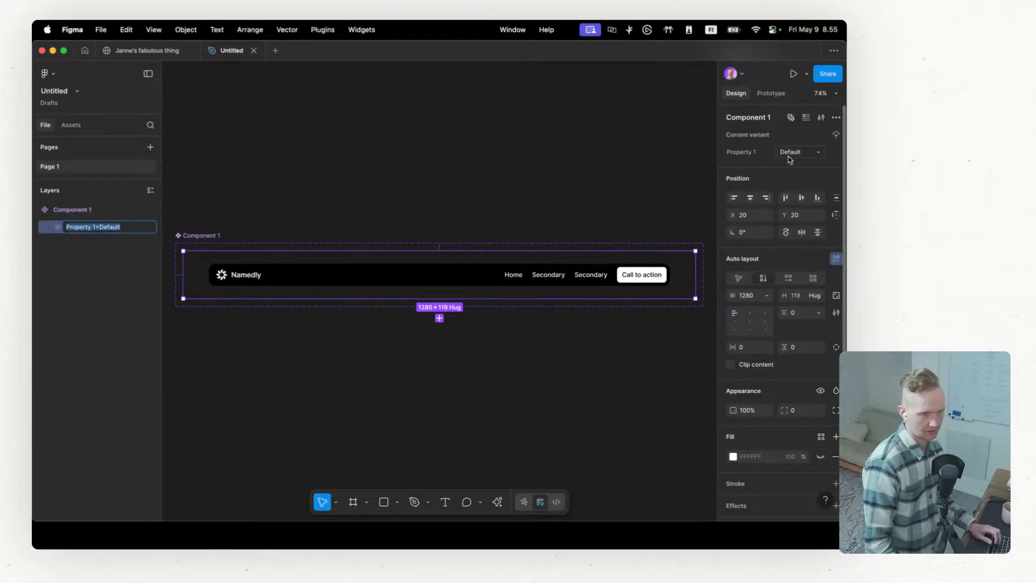
pyautogui.doubleClick(747, 153)
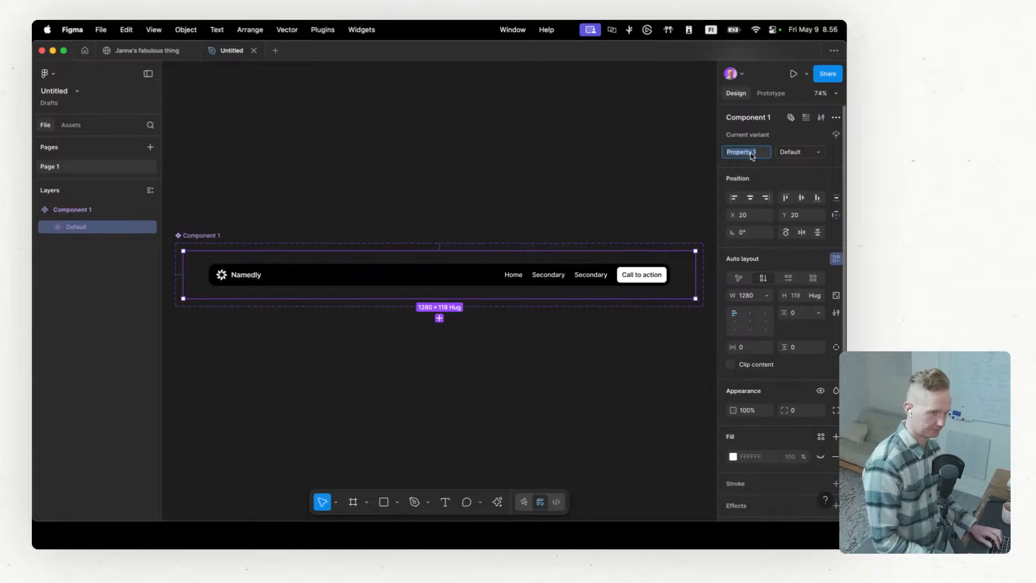
pyautogui.write('sd')
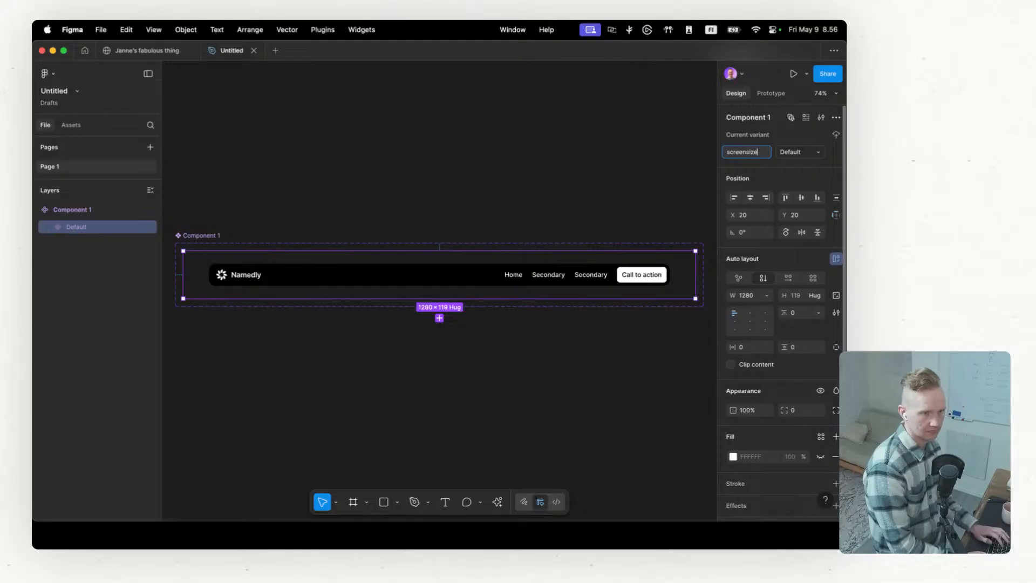
pyautogui.press('Return')
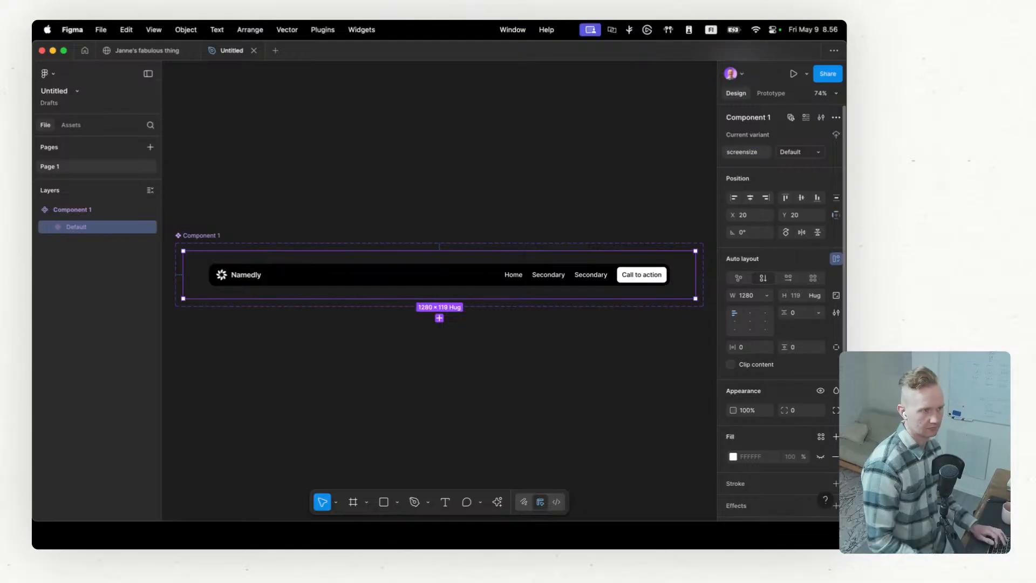
# Step: Rename the component's default variant so its screensize value is Desktop
pyautogui.doubleClick(82, 227)
pyautogui.doubleClick(110, 228)
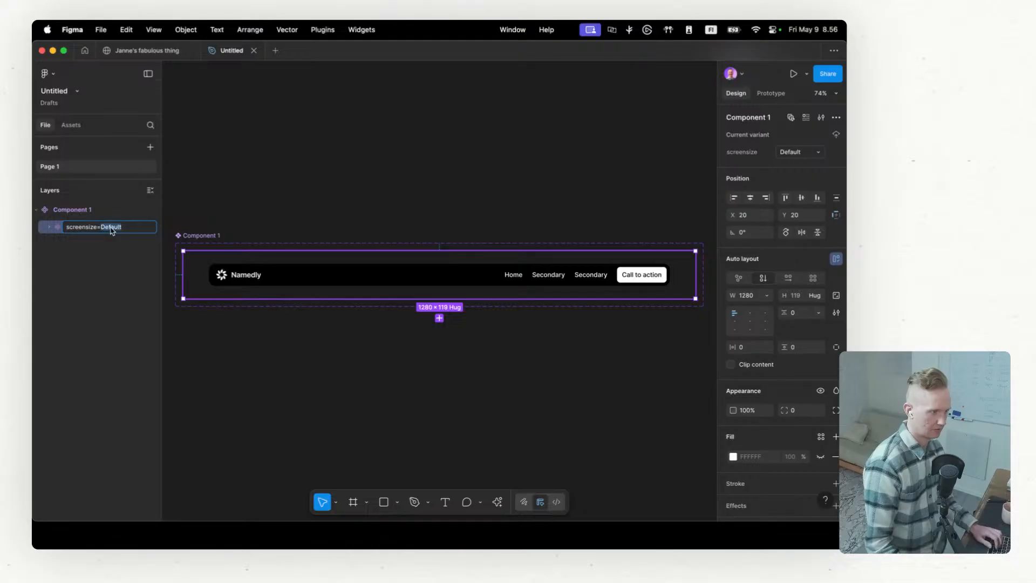
pyautogui.write('De')
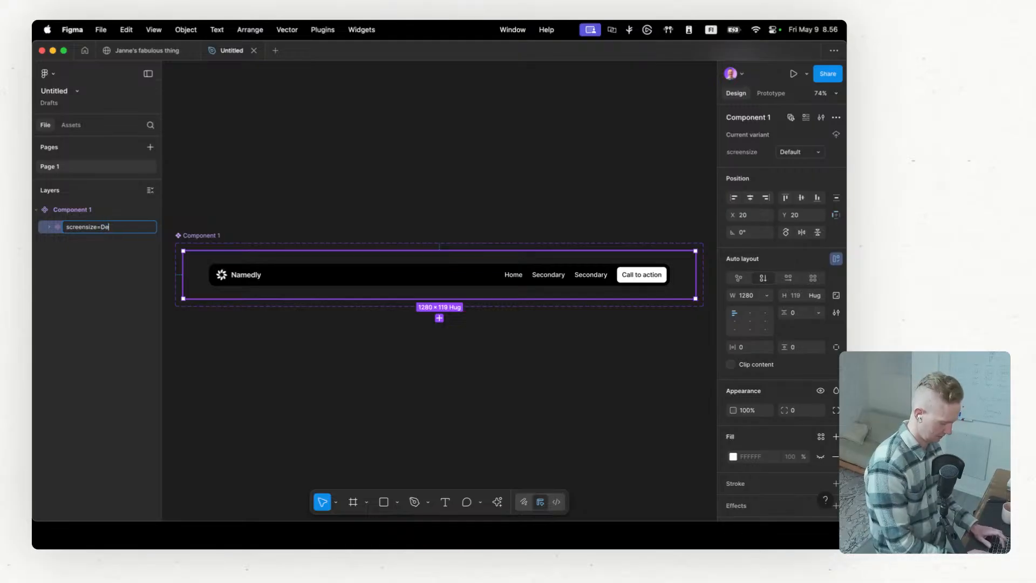
pyautogui.write('sktop')
pyautogui.press('Return')
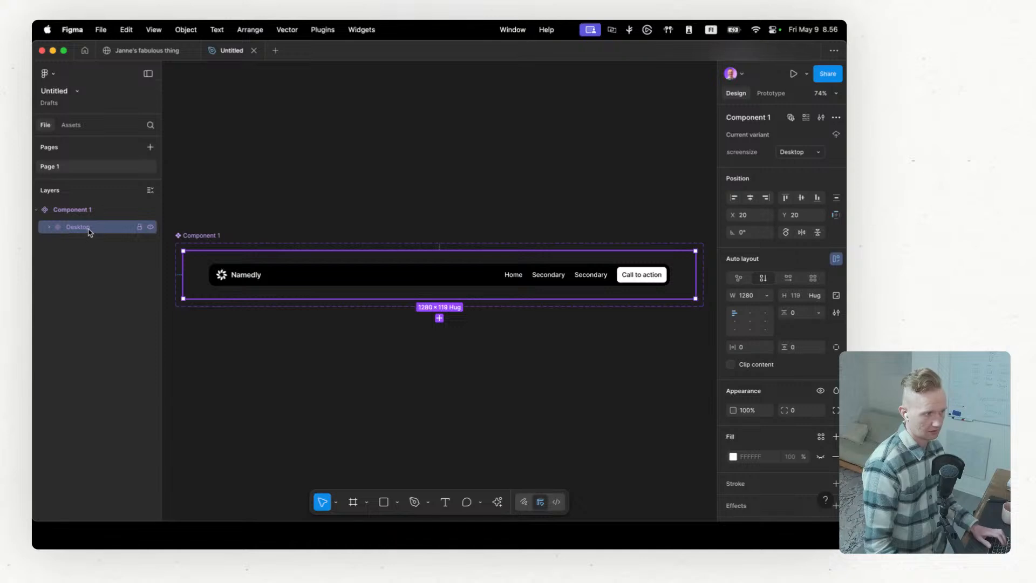
# Step: Duplicate the Desktop variant twice and stack the component set's variants with vertical auto layout
pyautogui.press('super+d')
pyautogui.press('super+d')
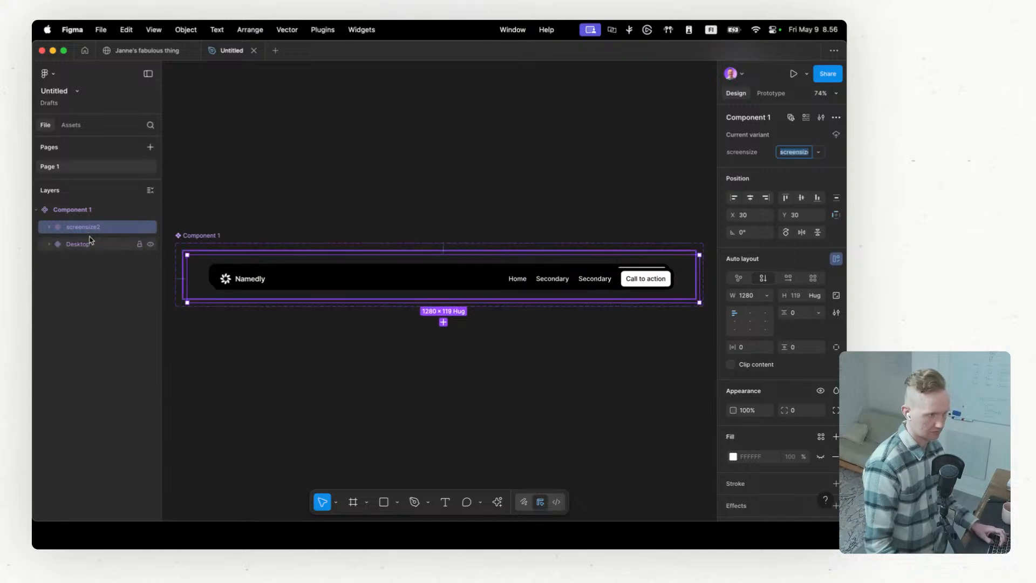
pyautogui.click(101, 244)
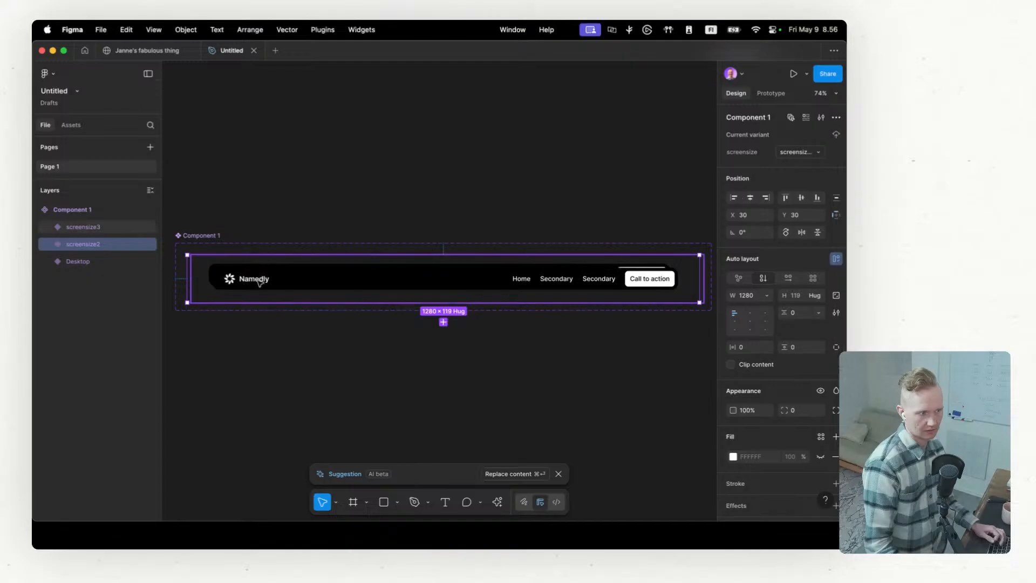
pyautogui.click(206, 237)
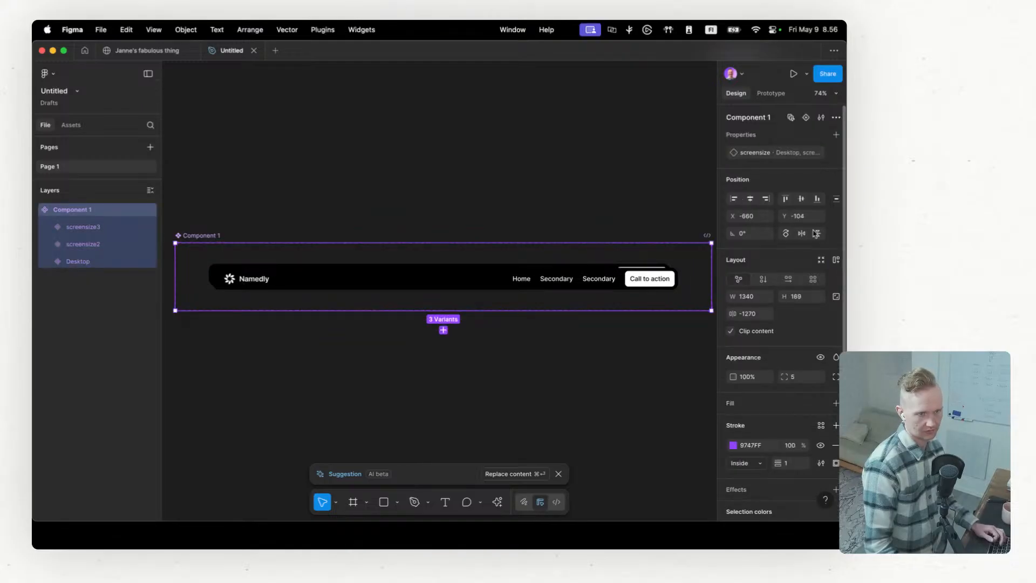
pyautogui.click(764, 280)
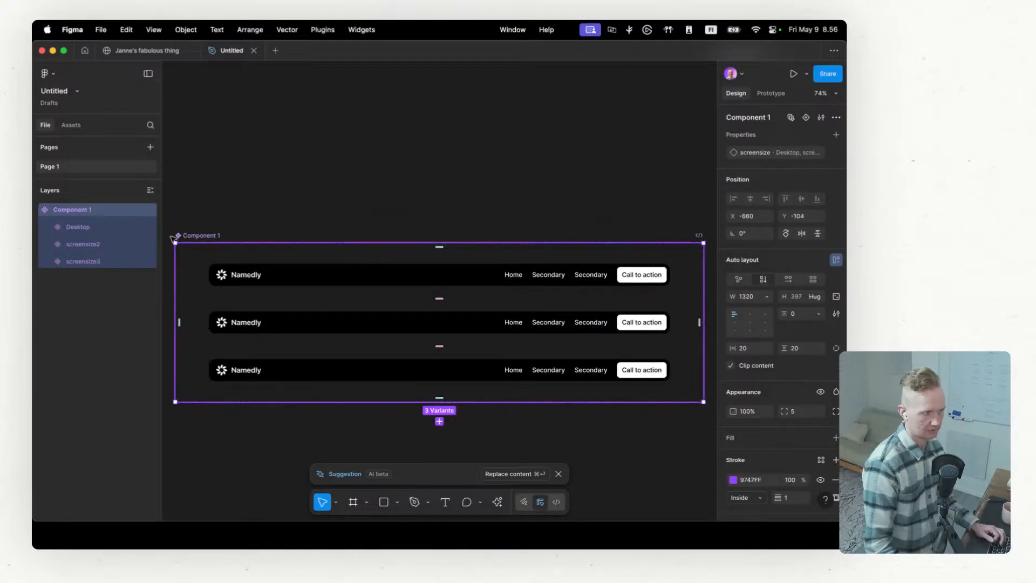
# Step: Set the second variant's screensize value to Tablet
pyautogui.click(79, 242)
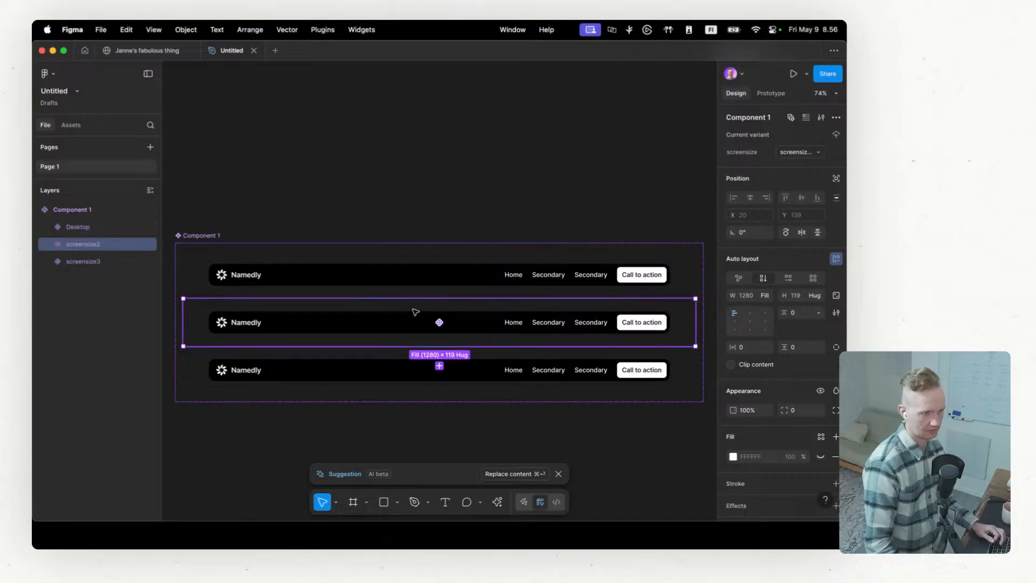
pyautogui.click(801, 153)
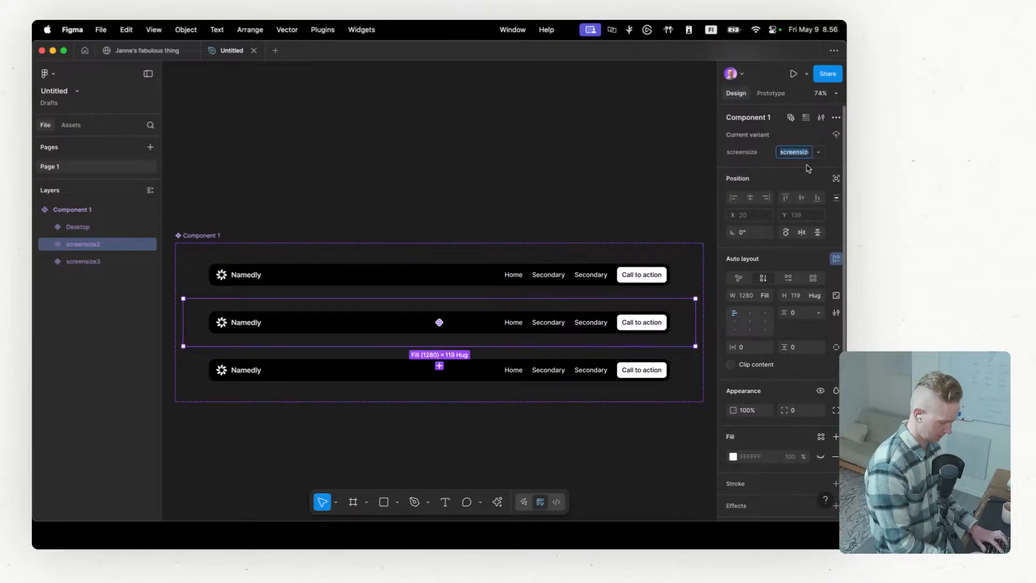
pyautogui.write('Tablet')
pyautogui.press('Return')
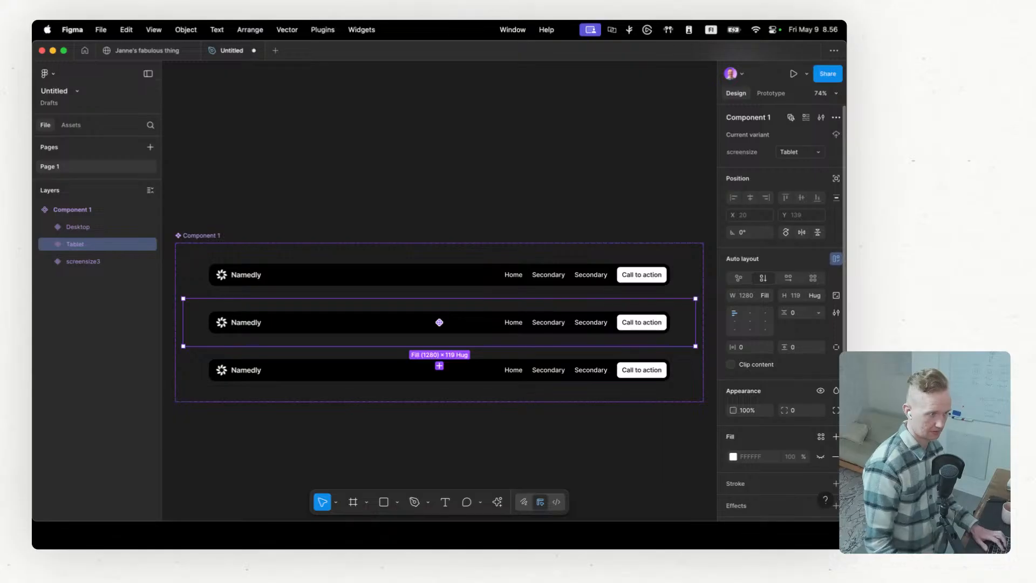
# Step: Set the third variant's screensize value to Mobile
pyautogui.doubleClick(84, 261)
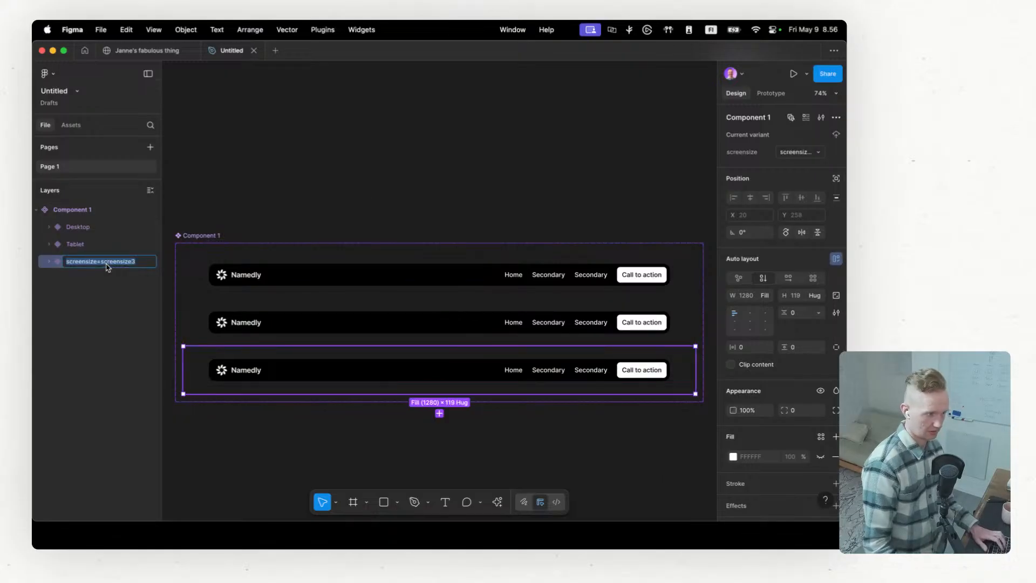
pyautogui.press('Right')
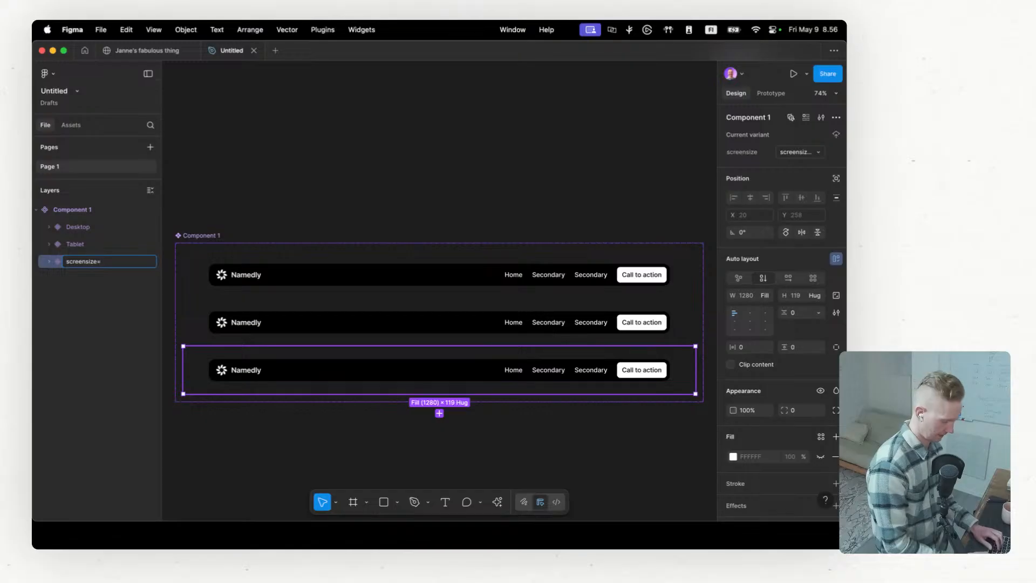
pyautogui.write('Mobile')
pyautogui.press('Return')
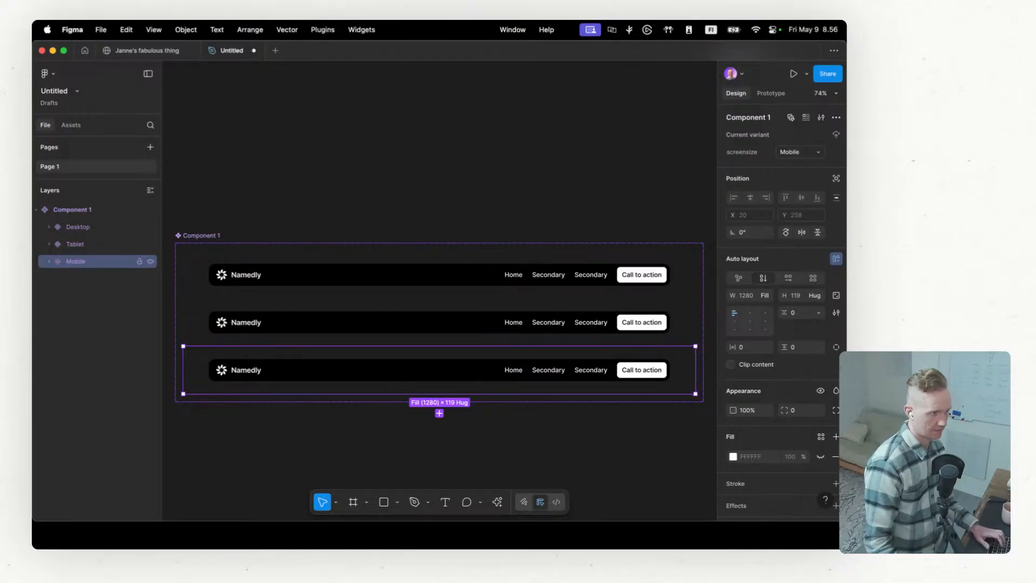
# Step: Paste the cut Header Tablet and Header Mobile frames into the Tablet variant
pyautogui.click(76, 247)
pyautogui.press('super+v')
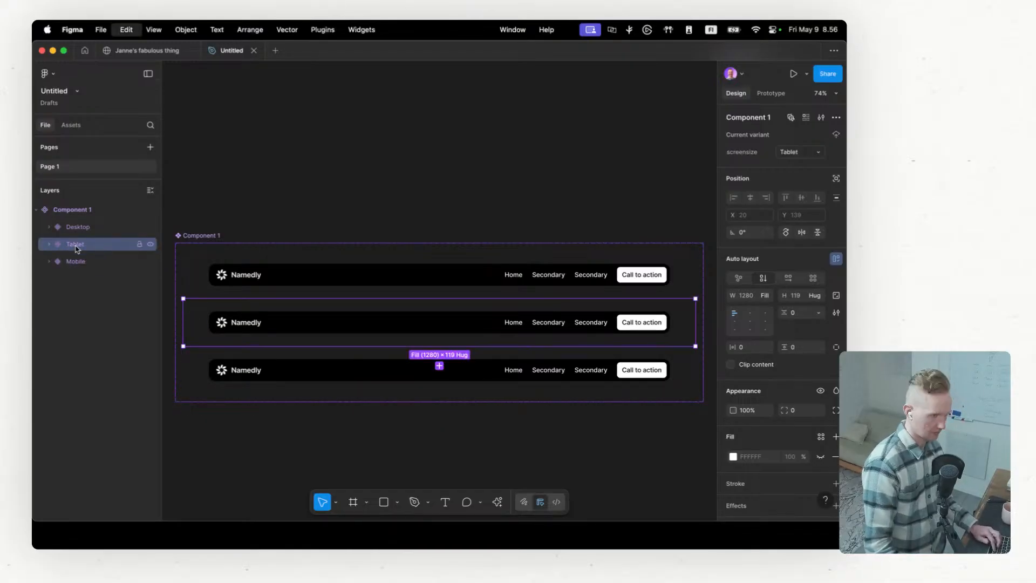
pyautogui.click(597, 361)
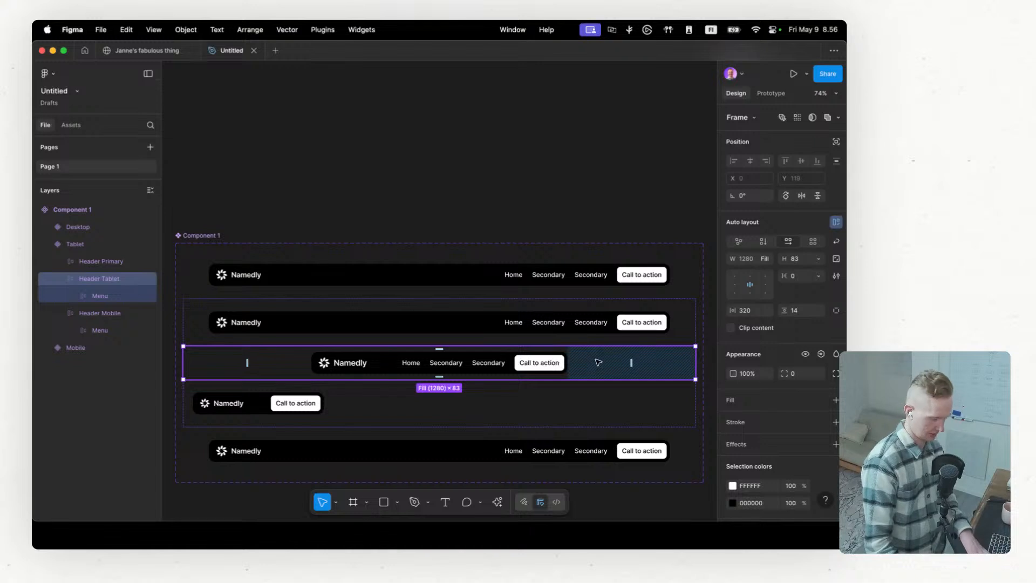
pyautogui.click(580, 400)
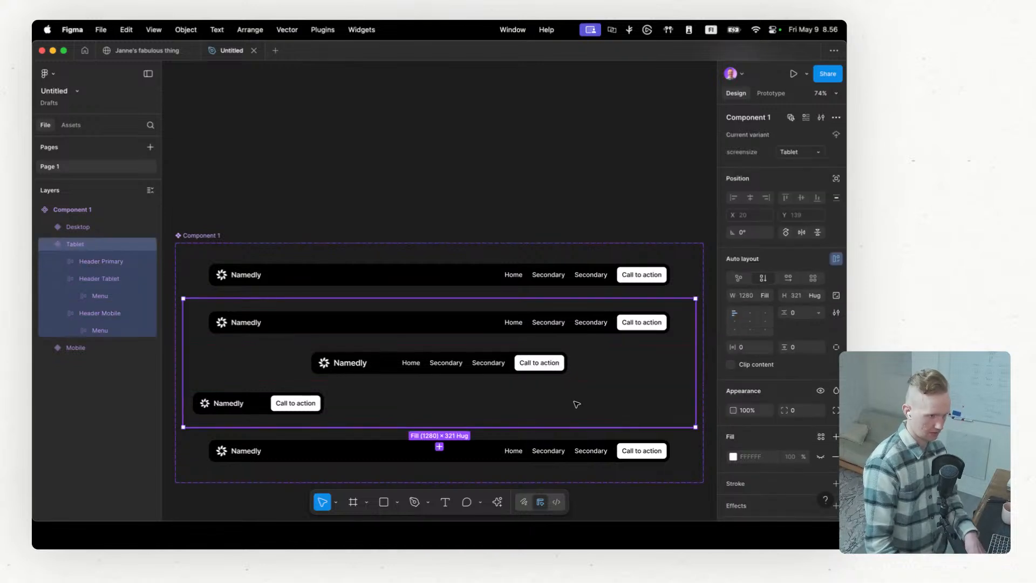
# Step: Delete the Header Mobile and Header Primary frames from the Tablet variant
pyautogui.click(102, 318)
pyautogui.press('Delete')
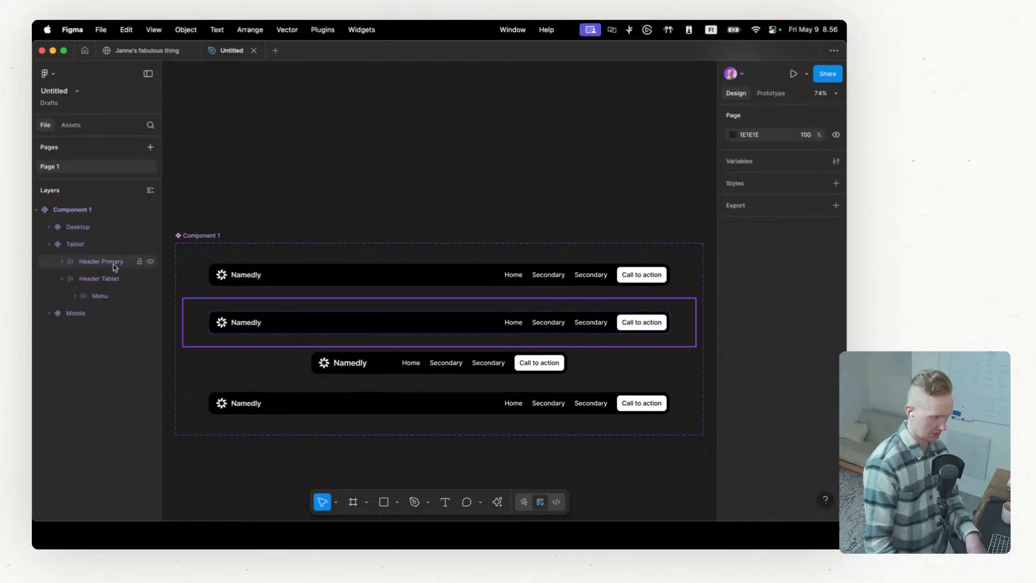
pyautogui.click(110, 262)
pyautogui.press('Delete')
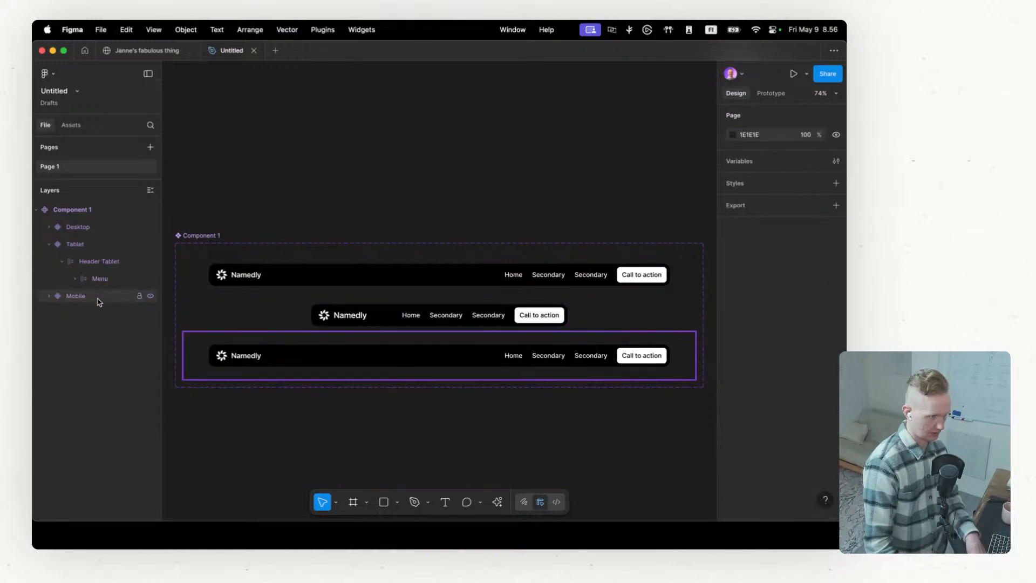
# Step: Paste the cut header frames into the Mobile variant and delete its Header Primary and Header Tablet frames
pyautogui.click(50, 296)
pyautogui.click(78, 303)
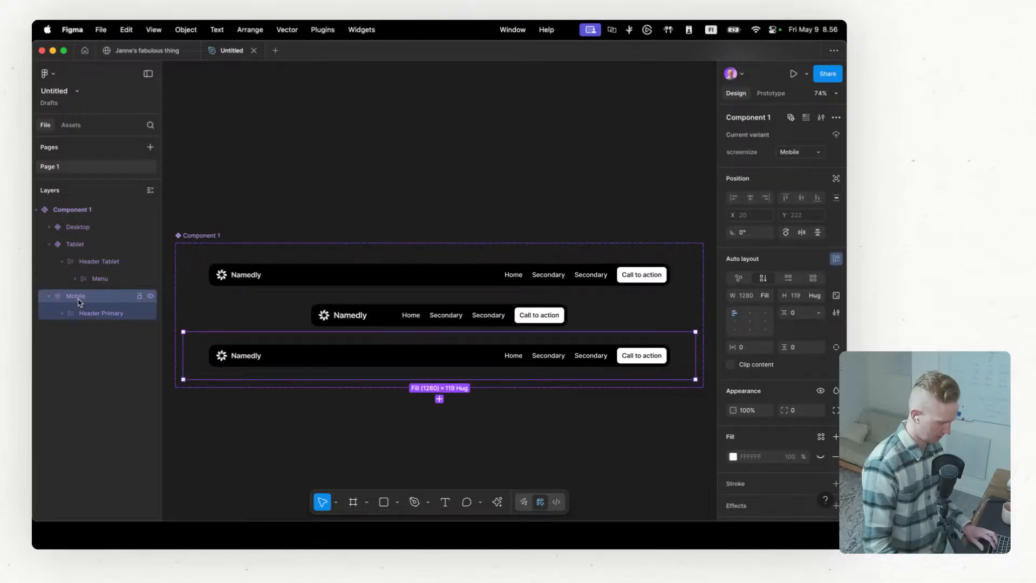
pyautogui.press('super+v')
pyautogui.click(86, 317)
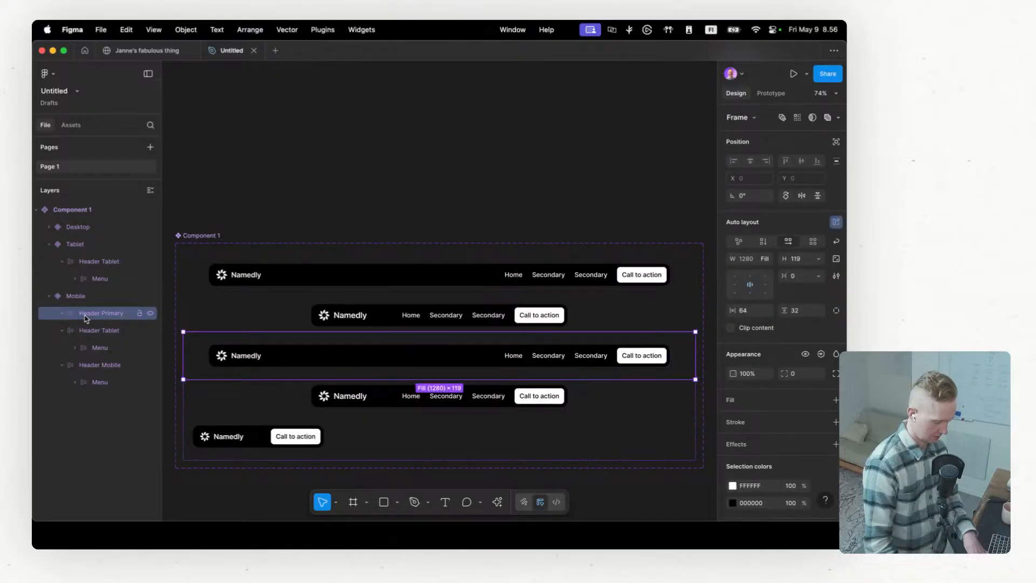
pyautogui.press('Delete')
pyautogui.click(86, 314)
pyautogui.press('Delete')
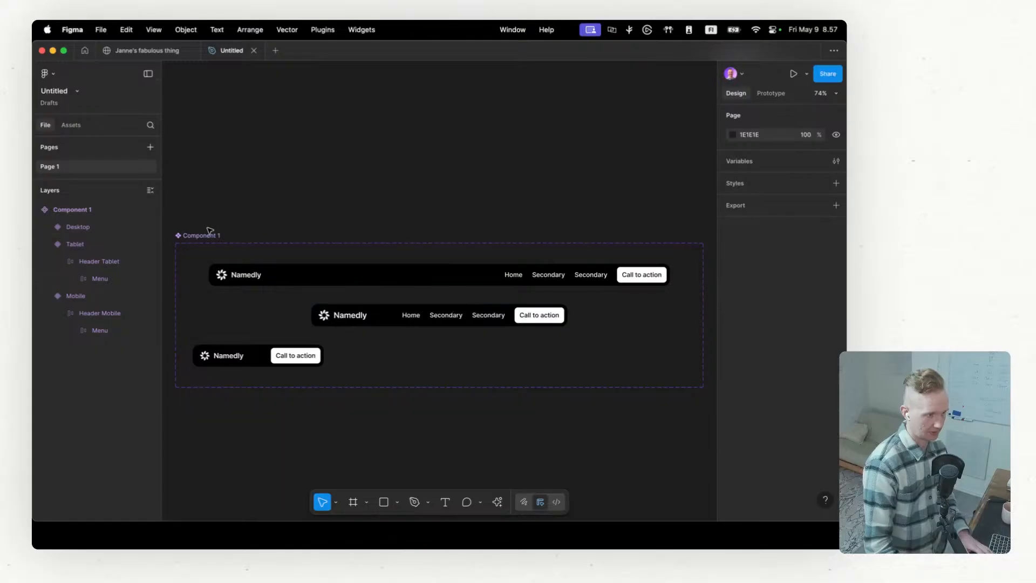
# Step: Copy the Component 1 set, switch to the site file and try pasting it into the Home page's Desktop breakpoint
pyautogui.click(210, 234)
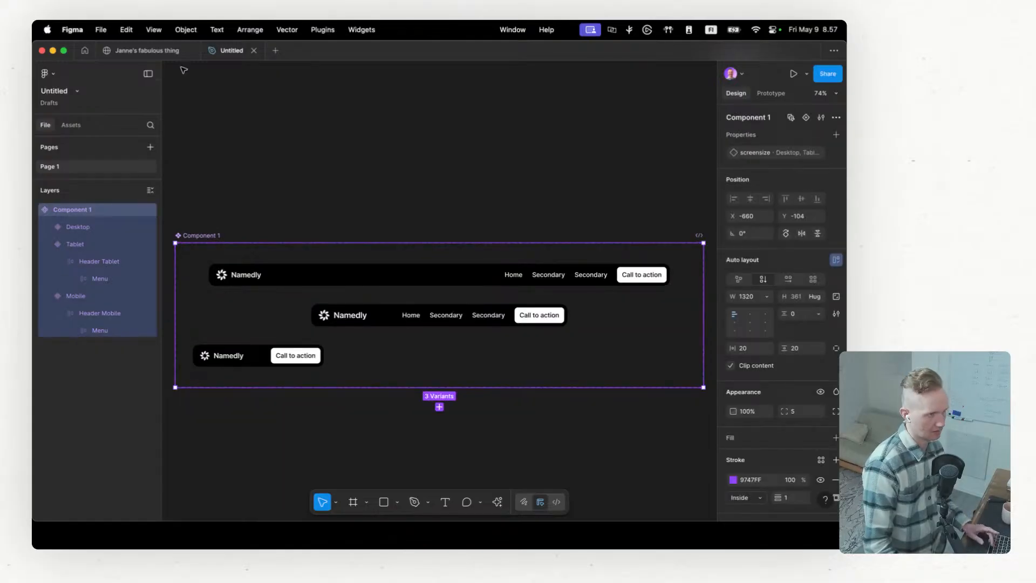
pyautogui.click(153, 52)
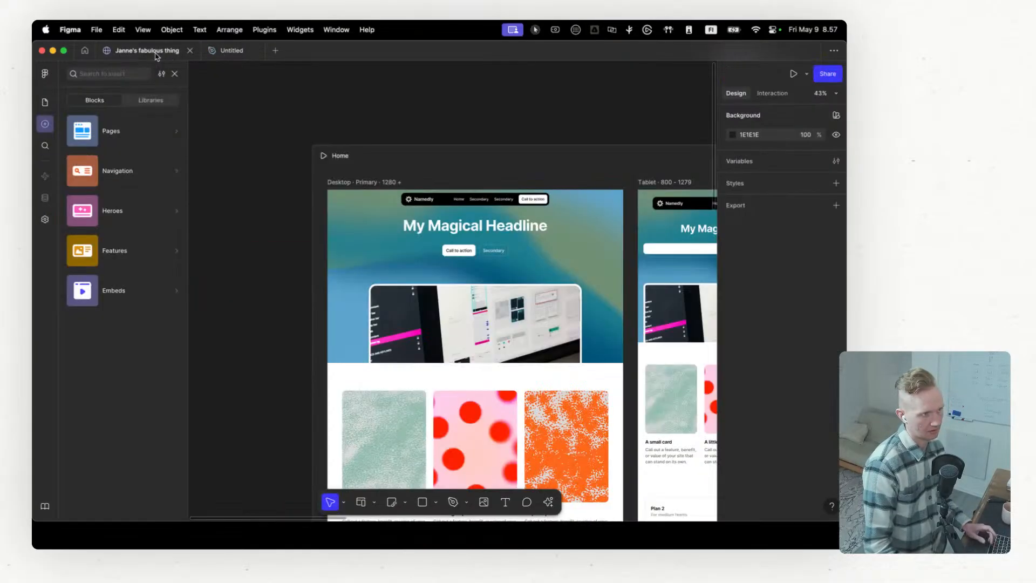
pyautogui.click(473, 206)
pyautogui.click(349, 185)
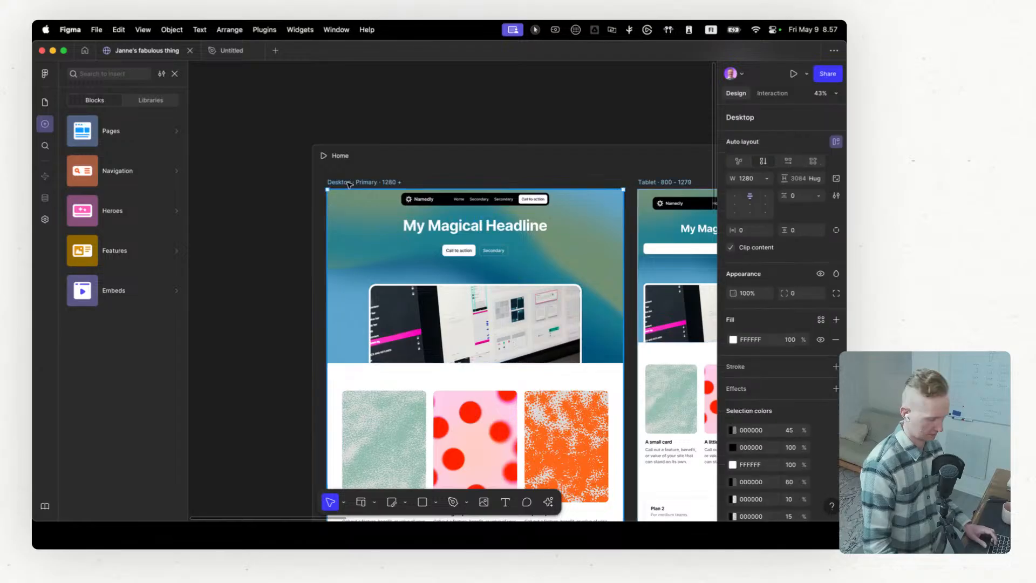
pyautogui.press('super+v')
pyautogui.scroll(3, 409, 212)
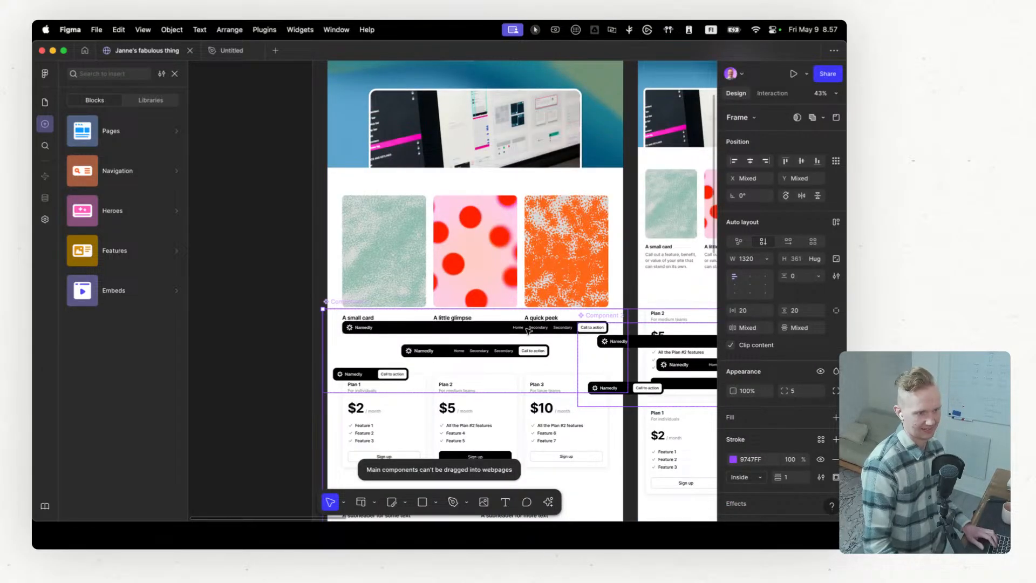
pyautogui.scroll(4, 524, 334)
pyautogui.scroll(-2, 523, 334)
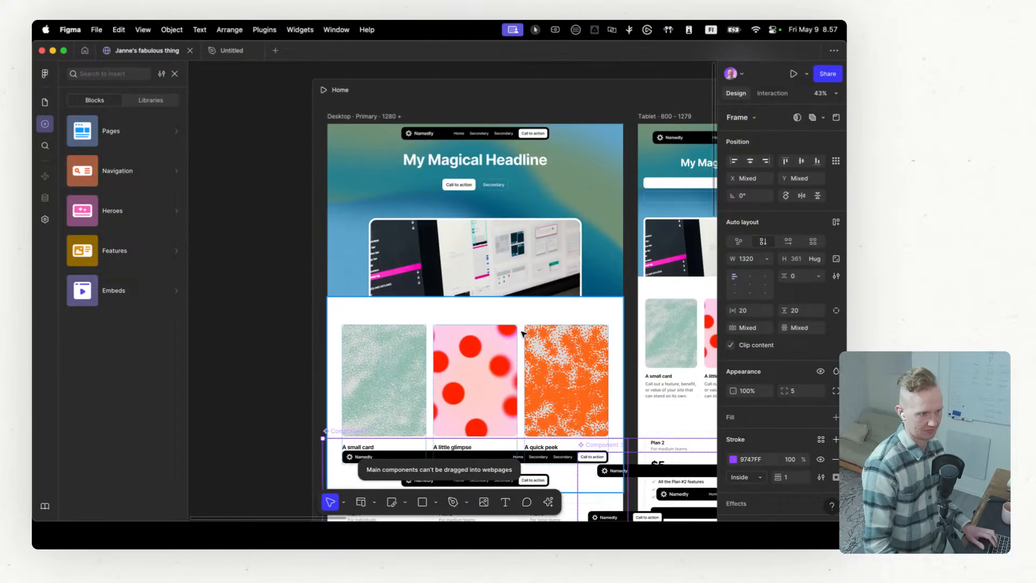
# Step: Collapse the Header 1, Hero 2 and Feature cards 1 layers and locate the pasted header component in the layer tree
pyautogui.click(150, 134)
pyautogui.scroll(-3, 476, 287)
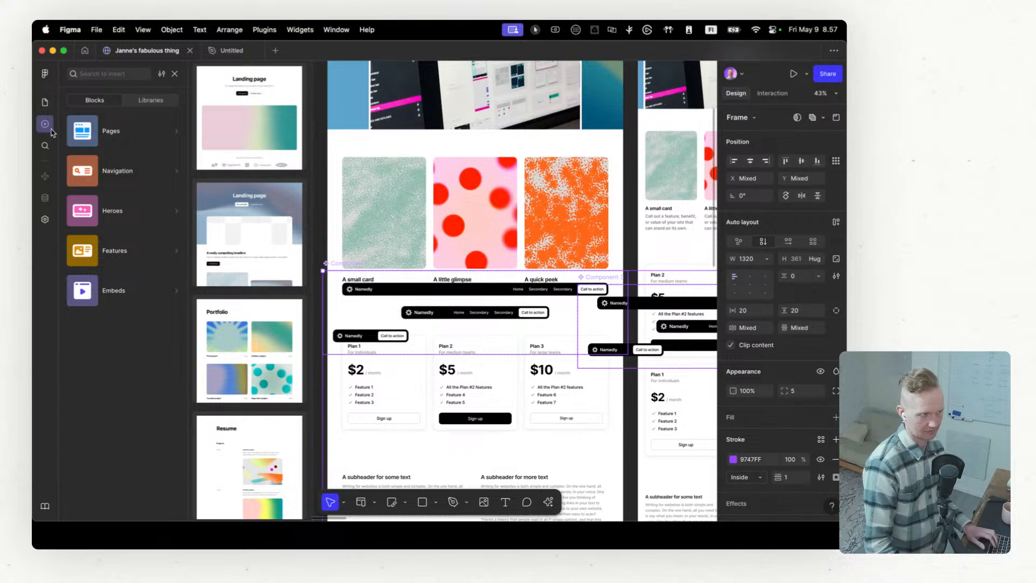
pyautogui.click(174, 74)
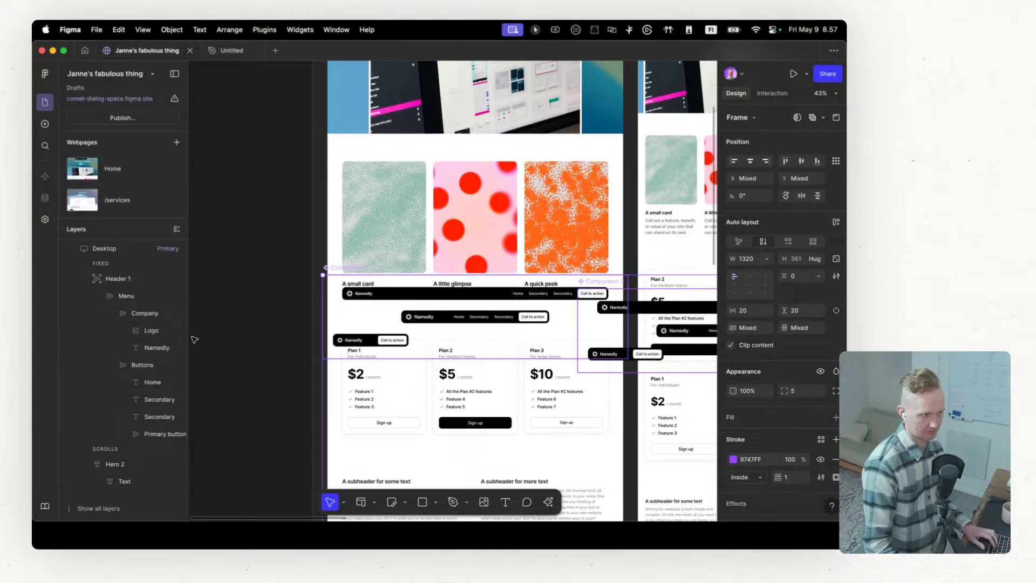
pyautogui.click(87, 296)
pyautogui.click(84, 326)
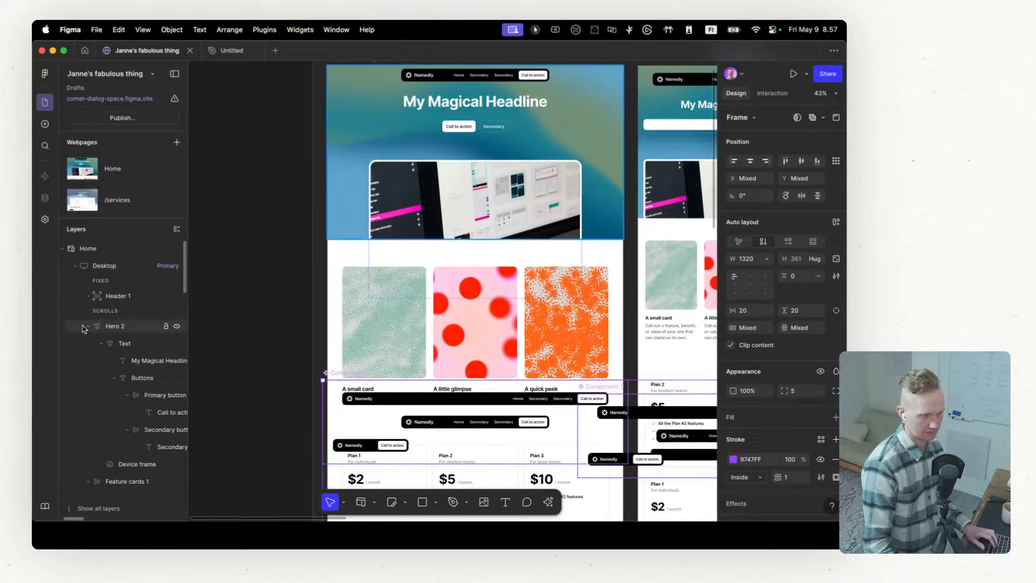
pyautogui.click(85, 326)
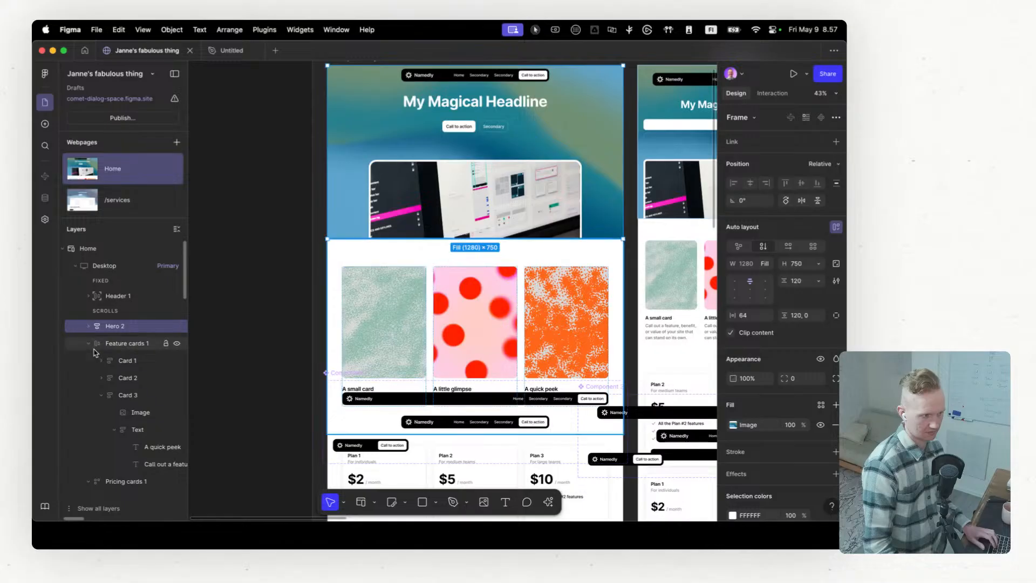
pyautogui.click(89, 344)
pyautogui.click(522, 406)
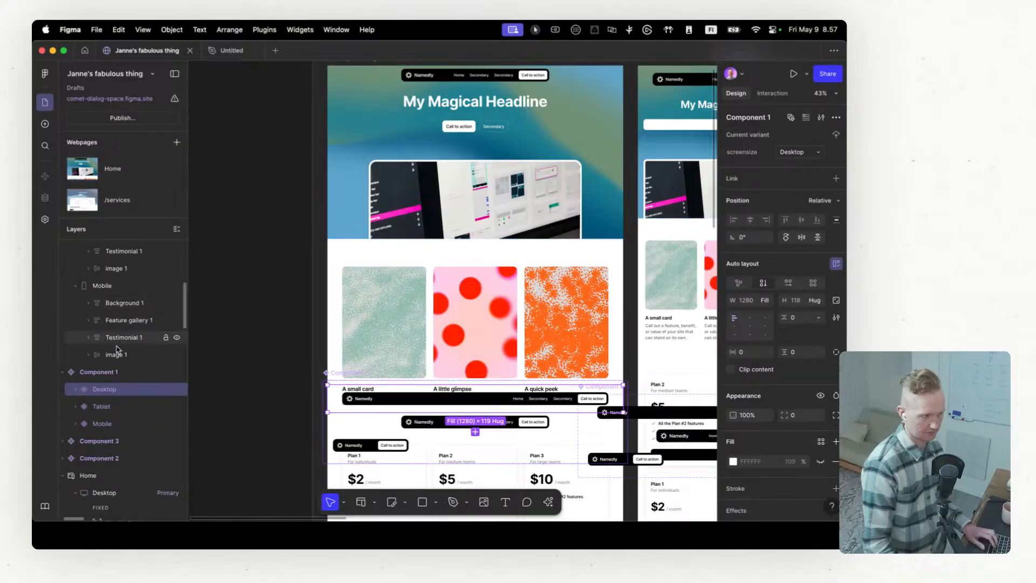
# Step: Delete the pasted Component 1, Component 3 and Component 2 sets from the site file
pyautogui.click(105, 372)
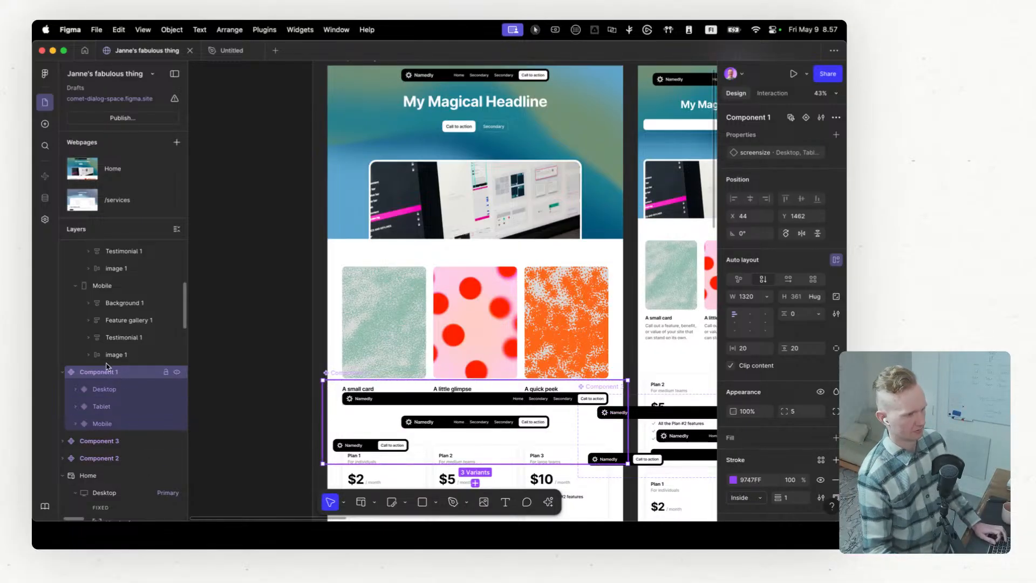
pyautogui.scroll(3, 107, 367)
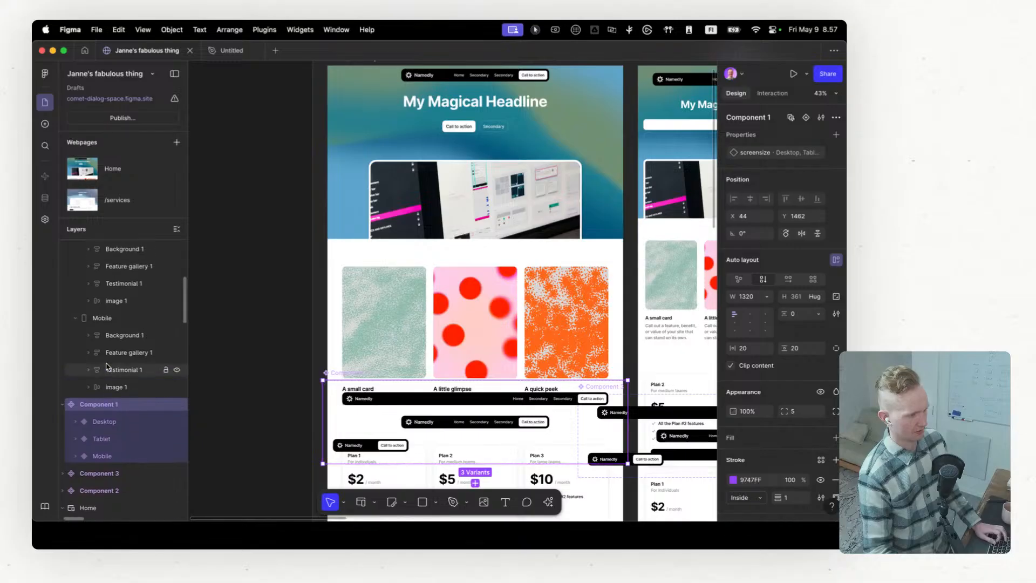
pyautogui.scroll(5, 108, 374)
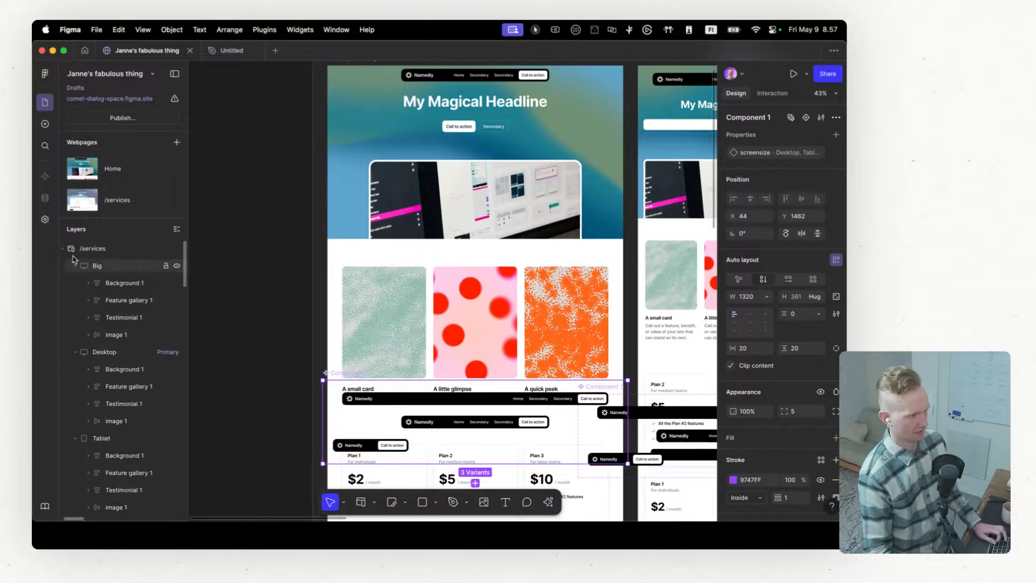
pyautogui.scroll(-10, 82, 279)
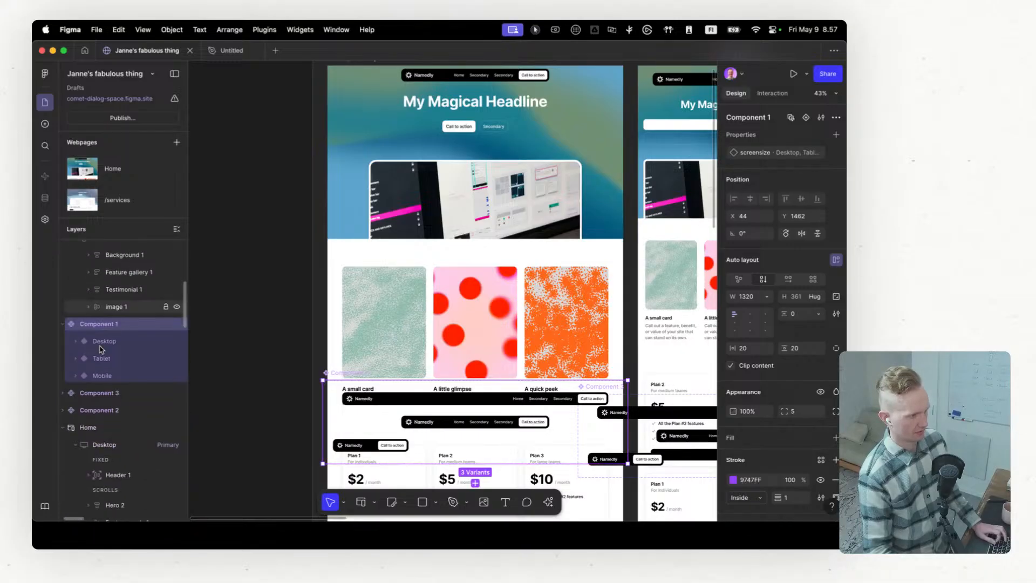
pyautogui.press('Delete')
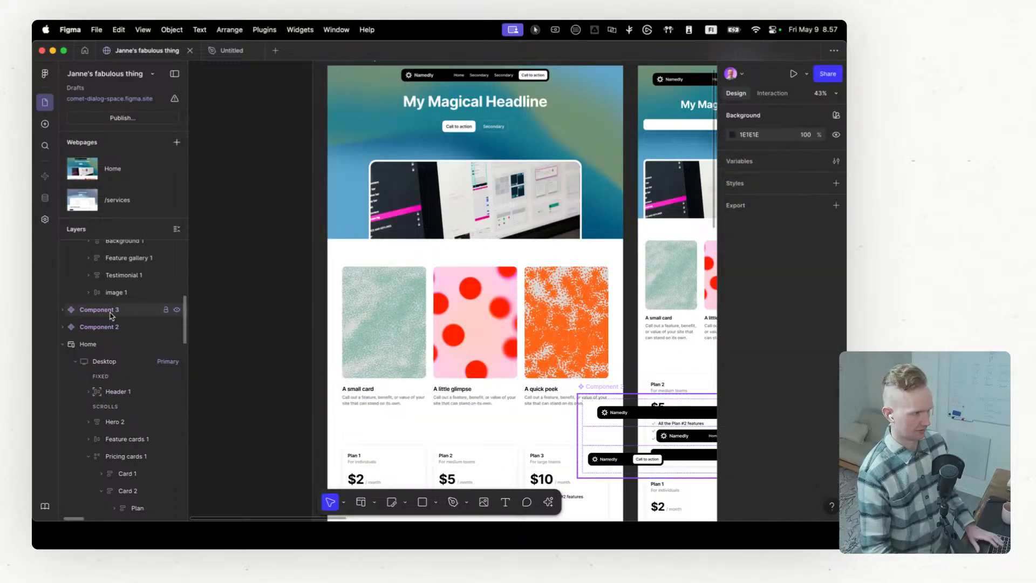
pyautogui.click(125, 315)
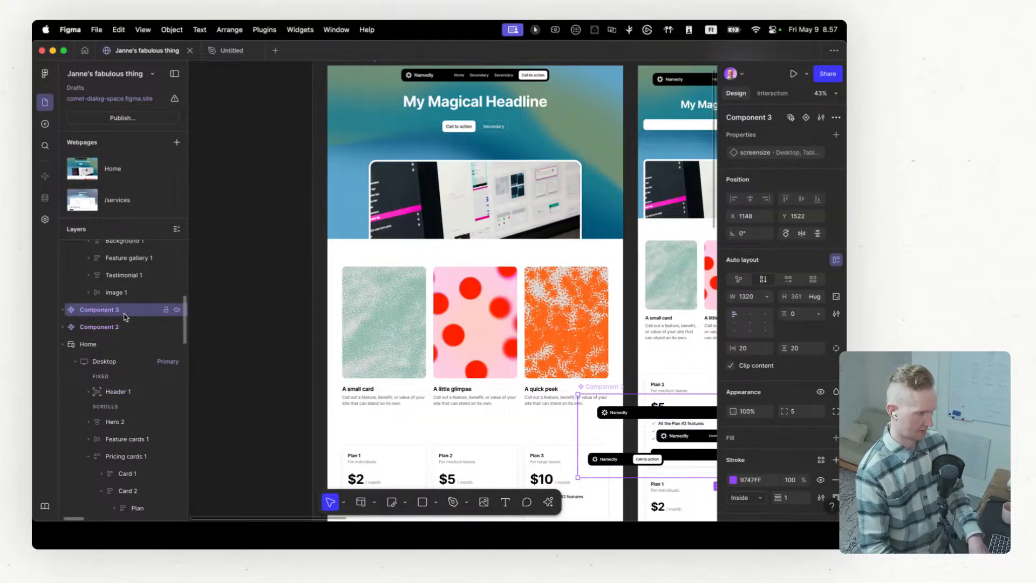
pyautogui.press('Delete')
pyautogui.click(125, 315)
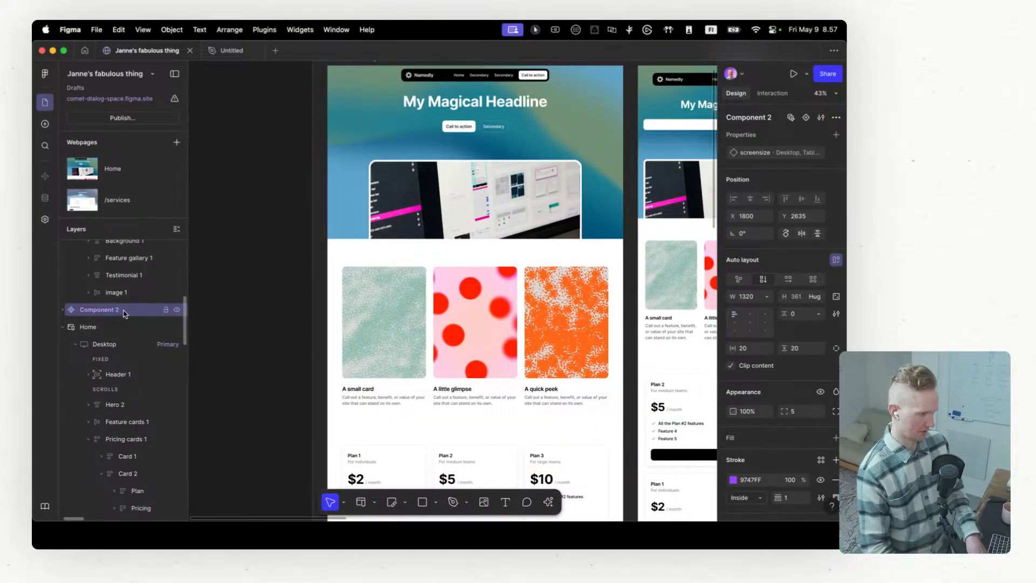
pyautogui.press('Delete')
# Step: Paste Component 1 onto the site canvas and try nesting it in the Home Desktop breakpoint above Hero 2
pyautogui.click(85, 312)
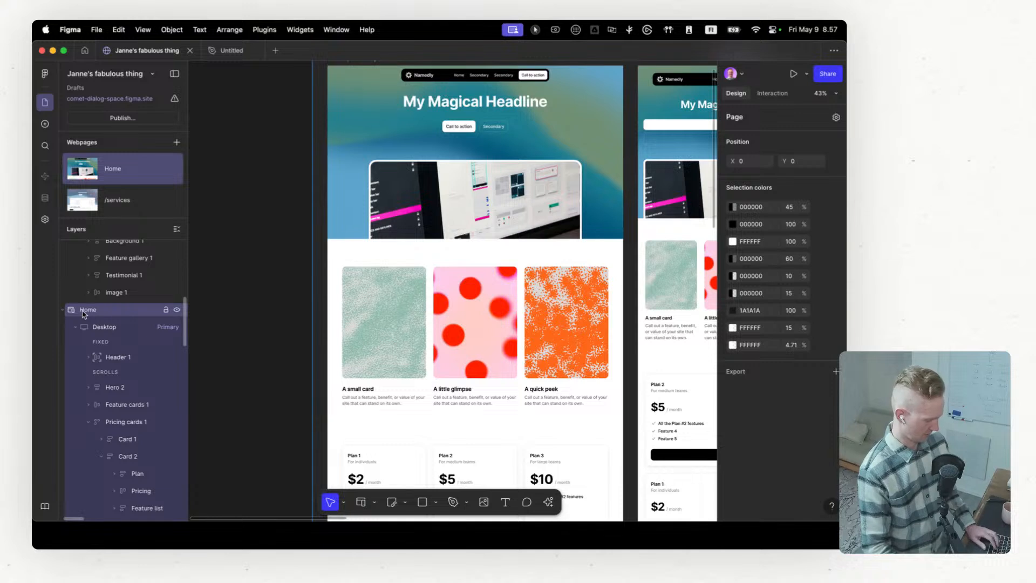
pyautogui.press('super+z')
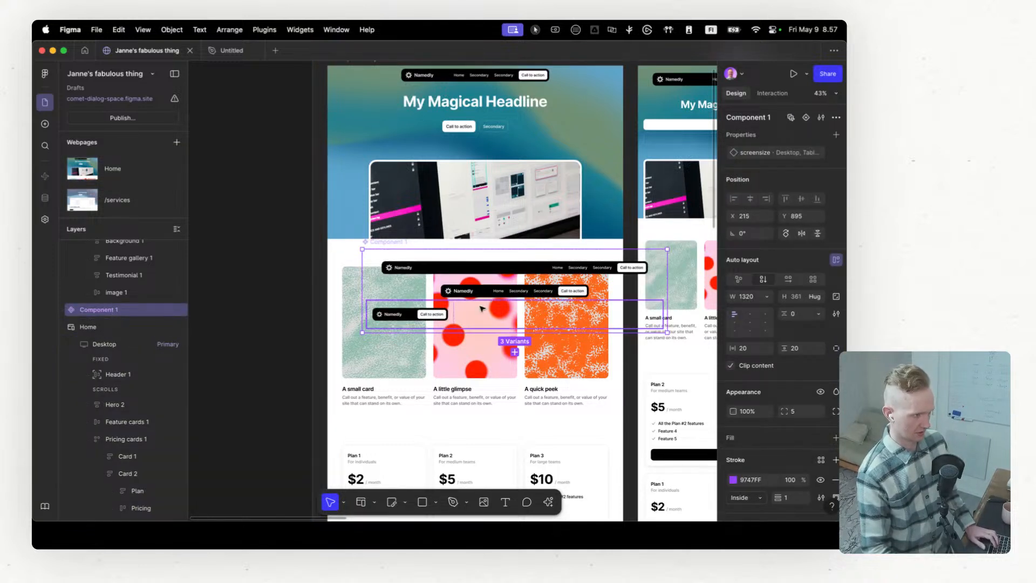
pyautogui.moveTo(108, 314); pyautogui.dragTo(118, 364)
pyautogui.scroll(5, 502, 284)
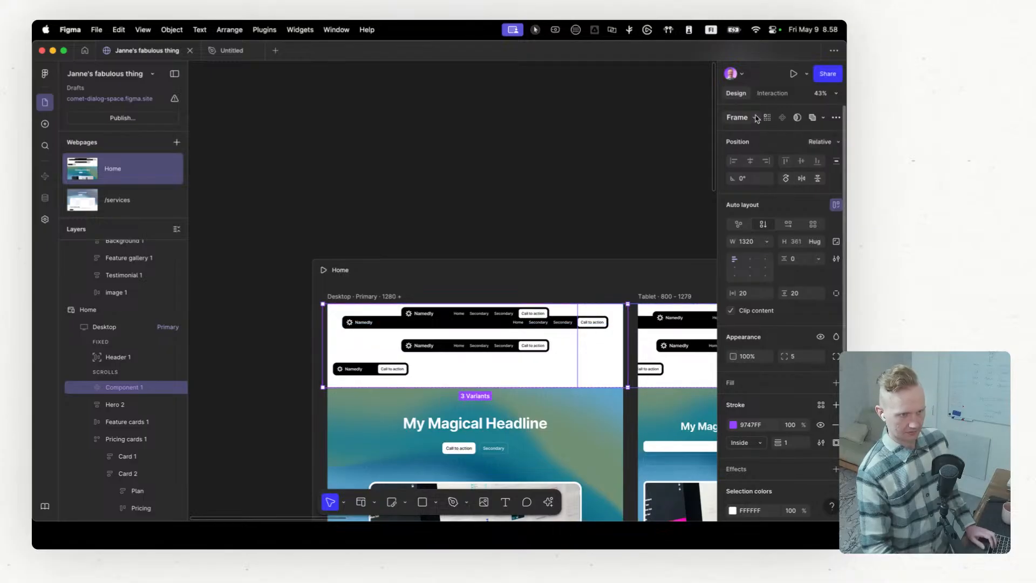
# Step: Expand the nested Component 1 to inspect its variants, and delete it from the Home Desktop breakpoint
pyautogui.click(92, 404)
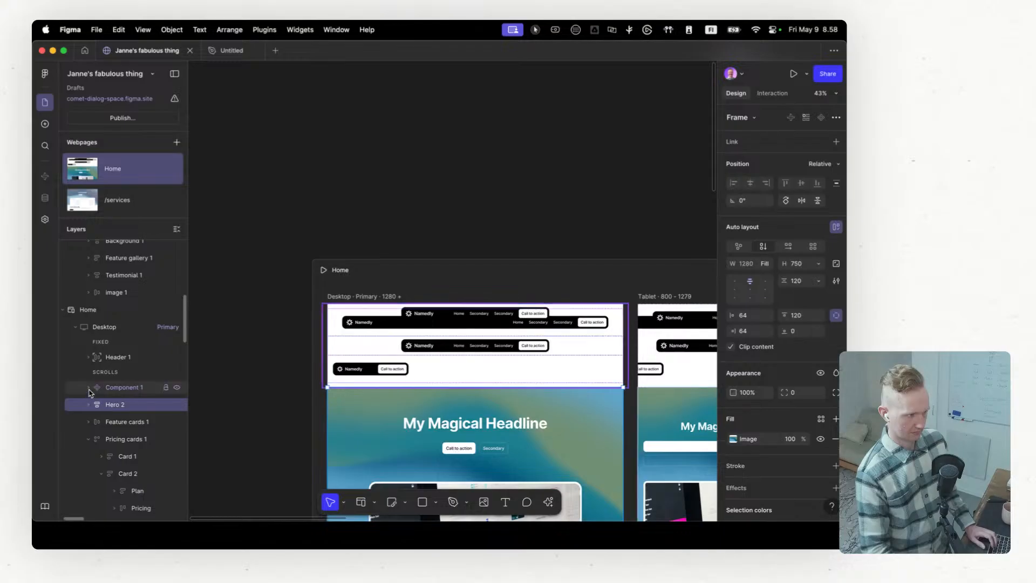
pyautogui.click(89, 387)
pyautogui.click(118, 387)
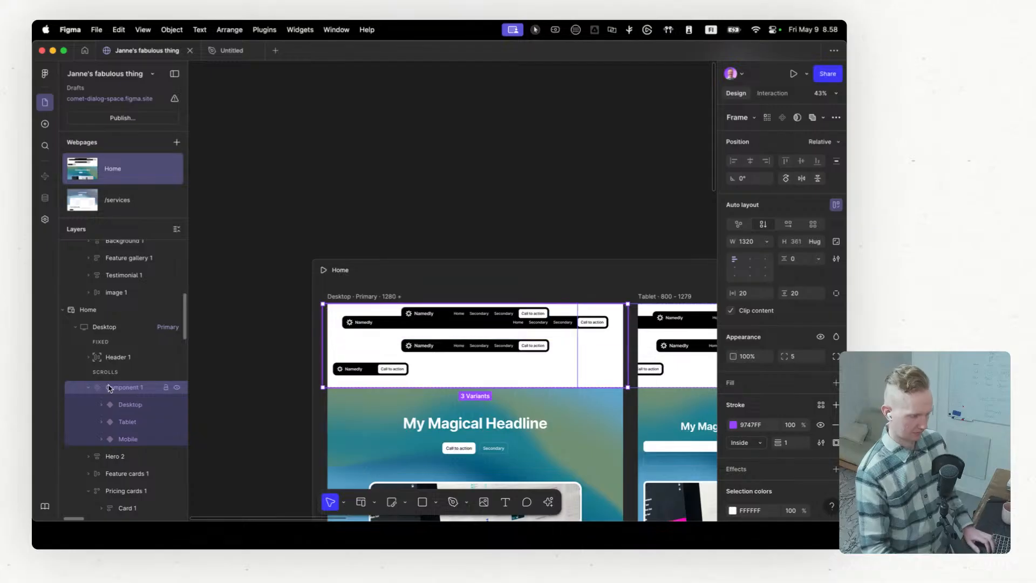
pyautogui.press('Delete')
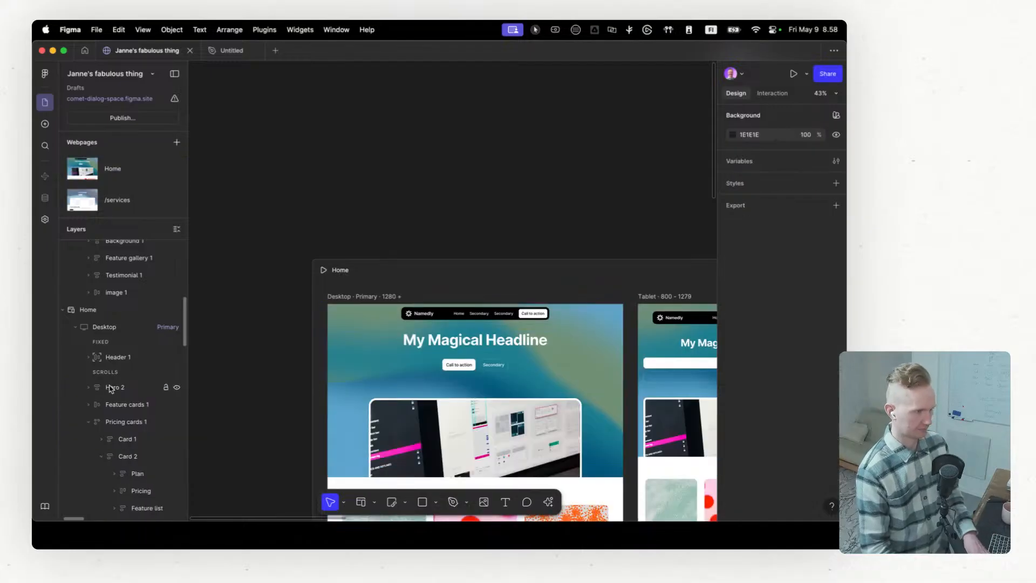
# Step: Switch to the Untitled design file holding the header component set
pyautogui.click(229, 30)
pyautogui.click(216, 51)
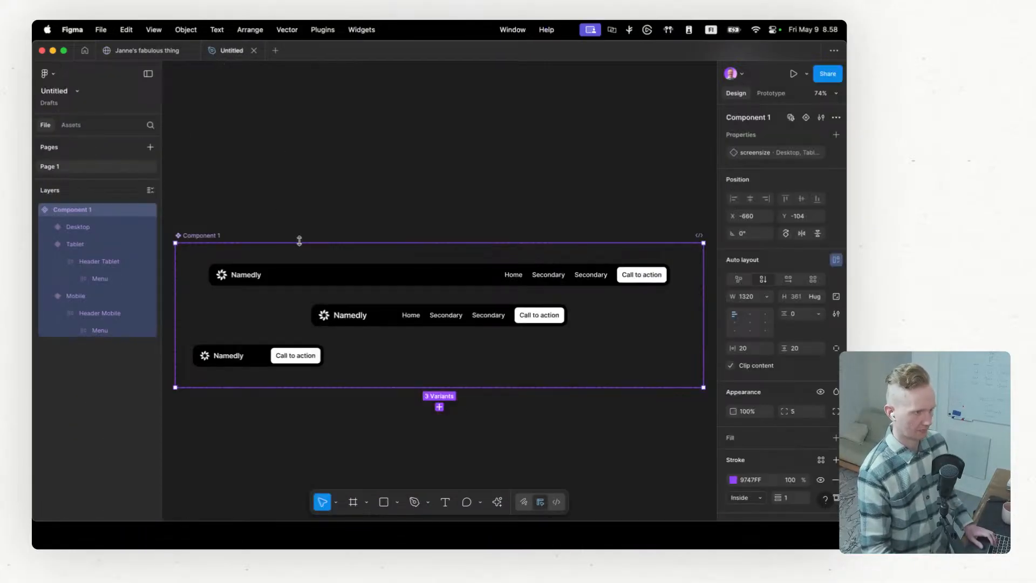
# Step: Duplicate the Component 1 set below the original and delete the duplicate
pyautogui.scroll(-5, 322, 234)
pyautogui.scroll(-5, 322, 213)
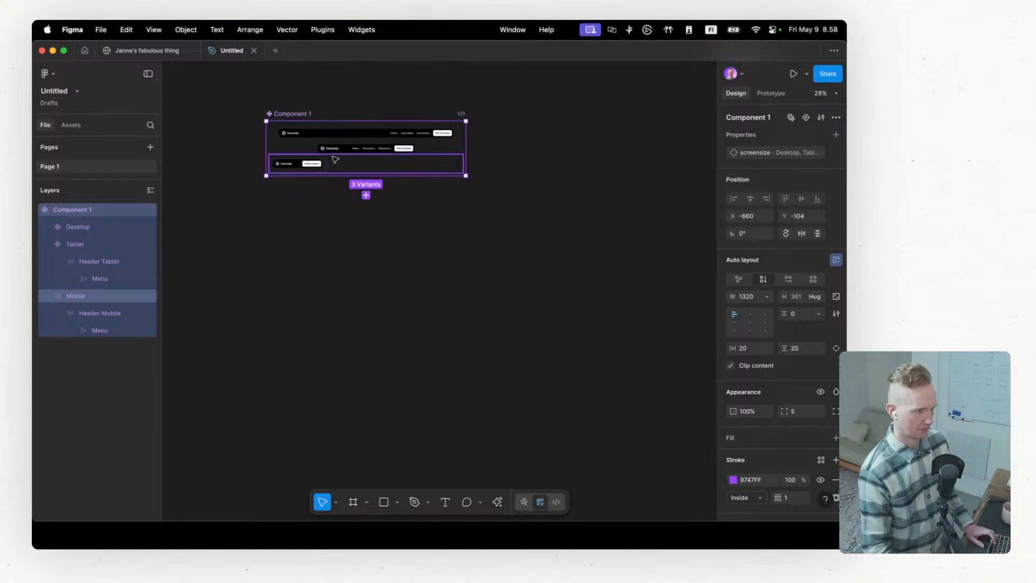
pyautogui.moveTo(340, 158); pyautogui.dragTo(350, 246)
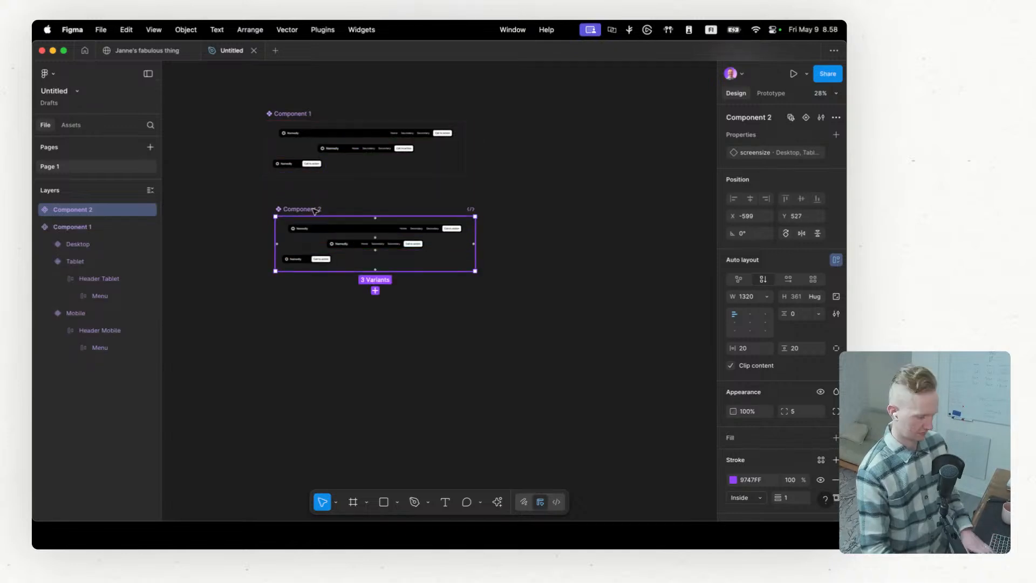
pyautogui.press('Delete')
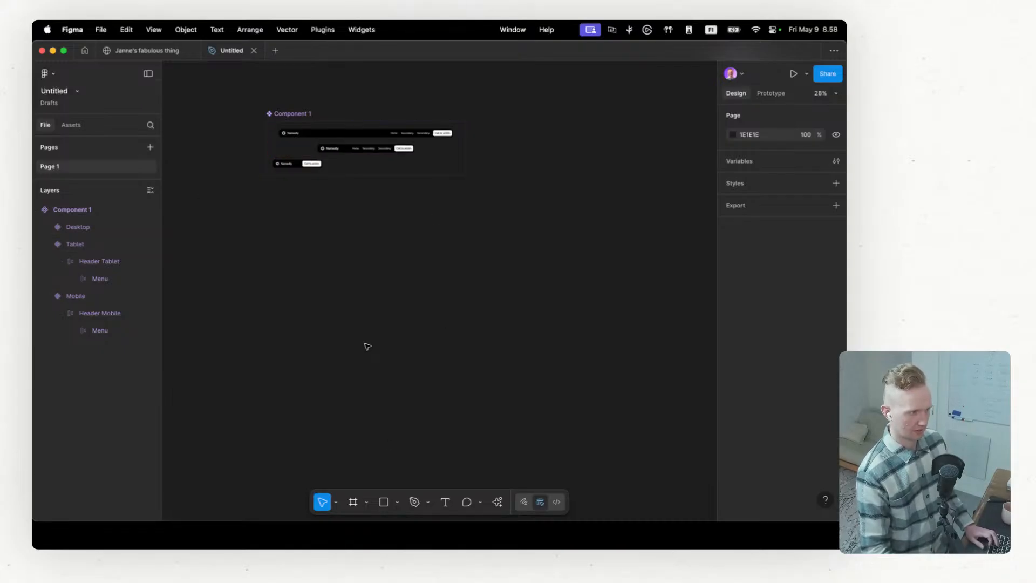
# Step: Place an instance of Component 1 from the file's local assets on the canvas beside the component set
pyautogui.click(70, 127)
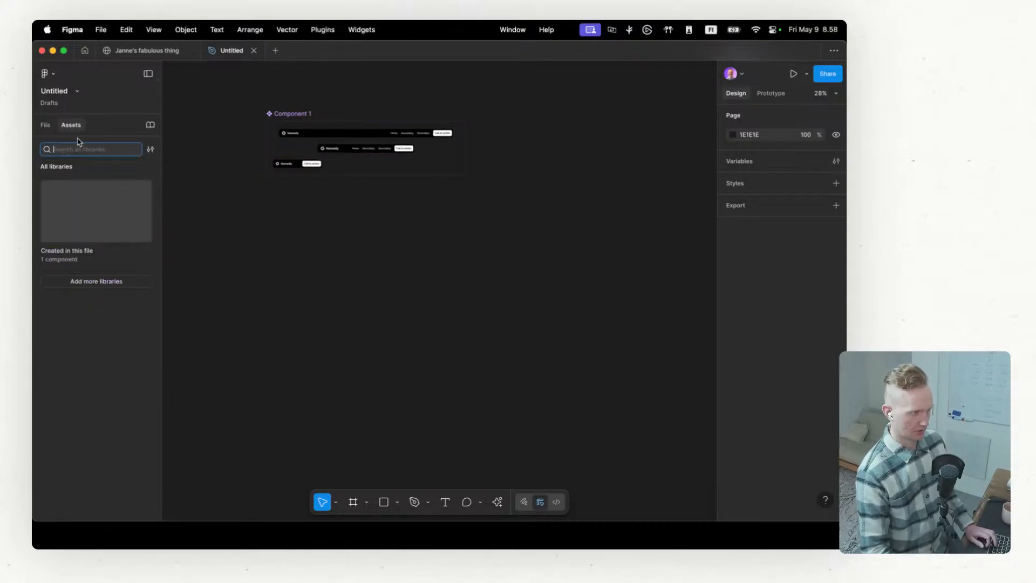
pyautogui.click(90, 233)
pyautogui.moveTo(95, 203); pyautogui.dragTo(602, 173)
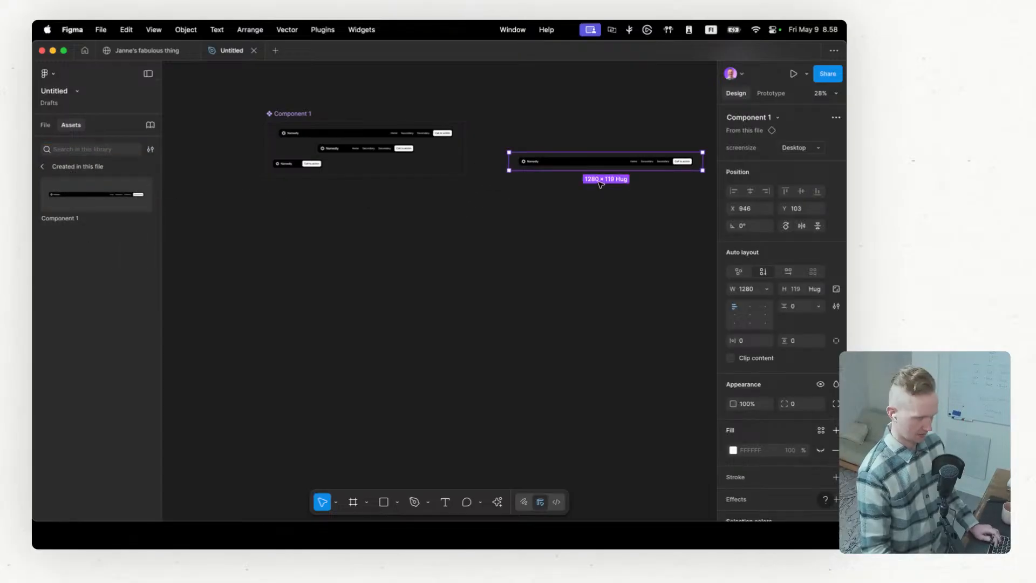
# Step: Switch to the Figma Sites file and delete Header 1 from the Home page's Desktop breakpoint
pyautogui.click(167, 51)
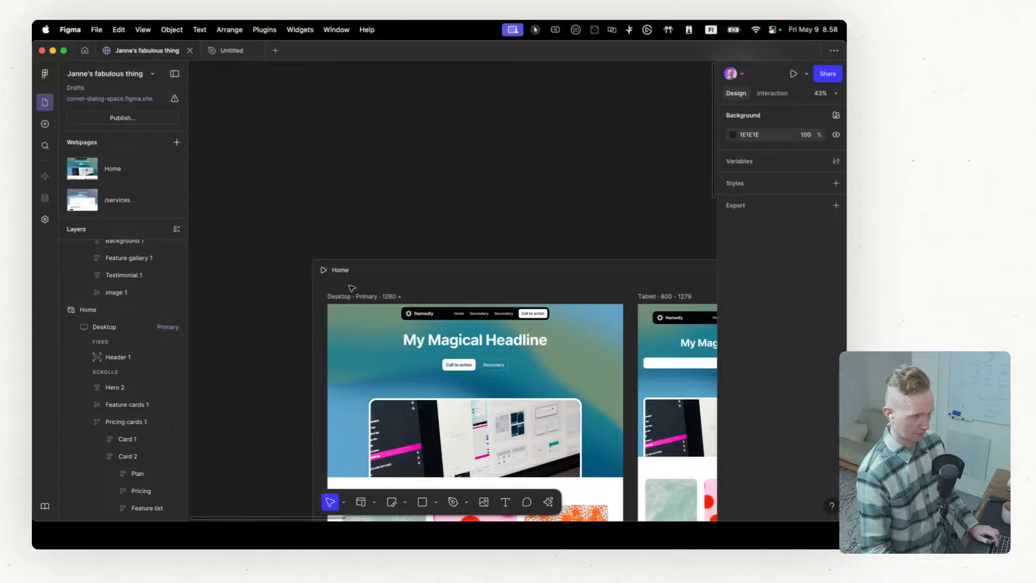
pyautogui.click(116, 357)
pyautogui.scroll(2, 109, 310)
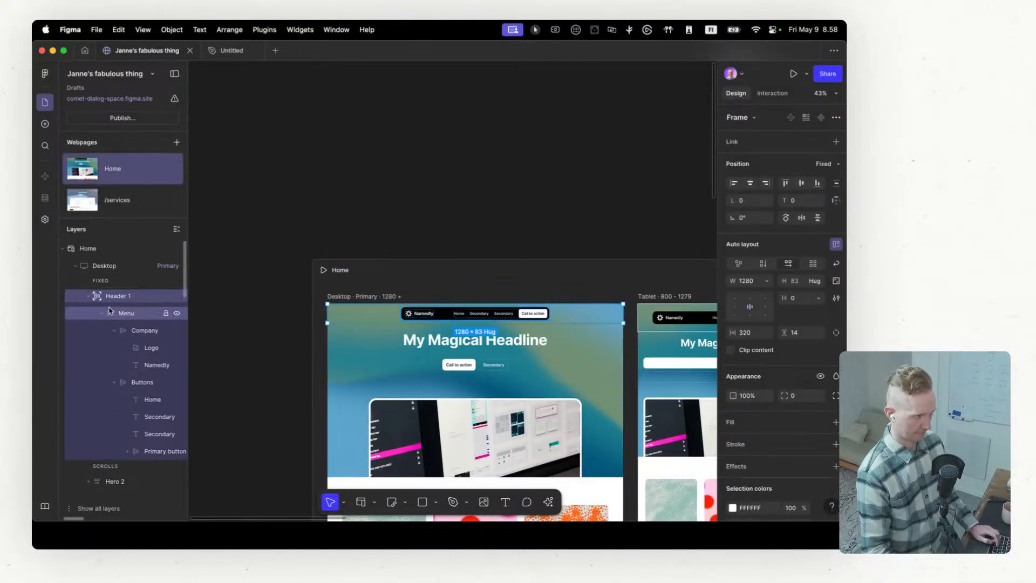
pyautogui.click(101, 315)
pyautogui.click(89, 296)
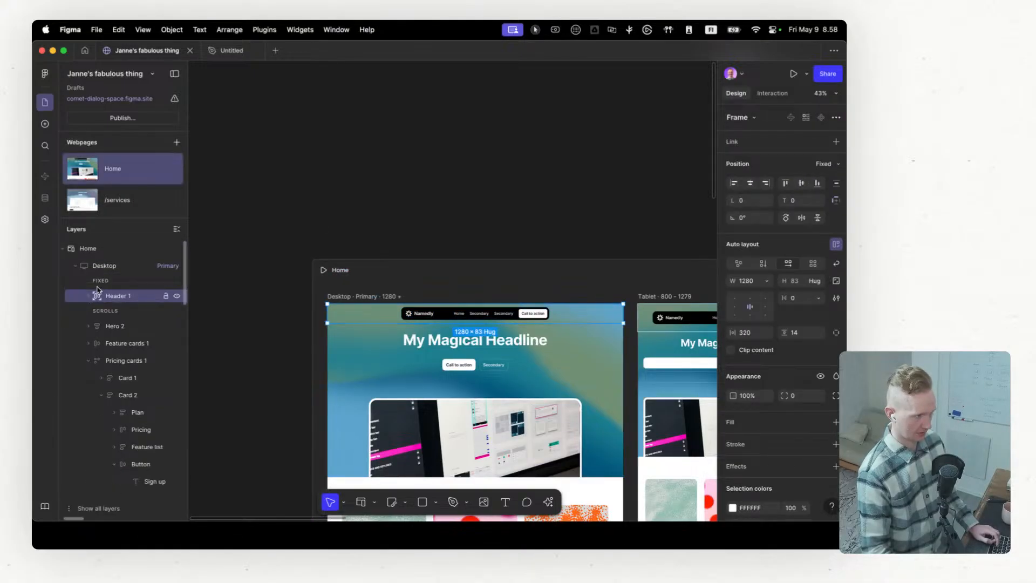
pyautogui.press('Delete')
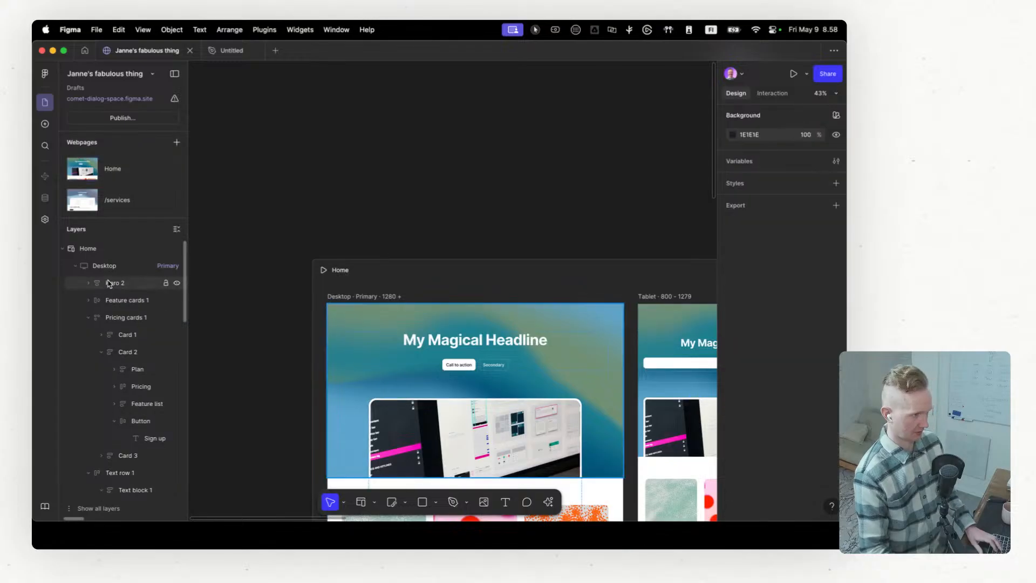
# Step: Paste the copied Component 1 header instance into the Home page's Desktop breakpoint
pyautogui.click(110, 265)
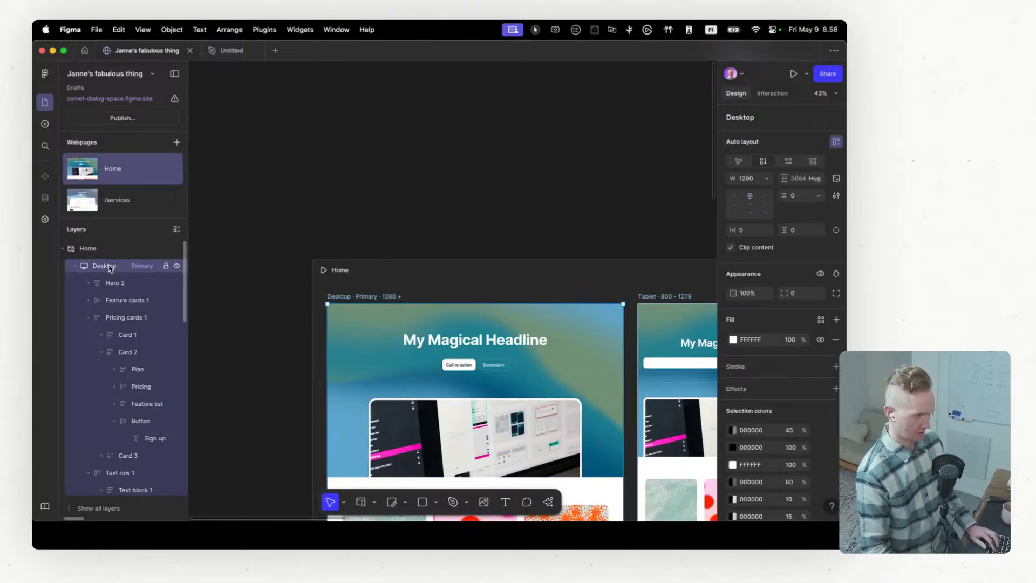
pyautogui.hotkey('ctrl', 'v')
pyautogui.scroll(5, 485, 296)
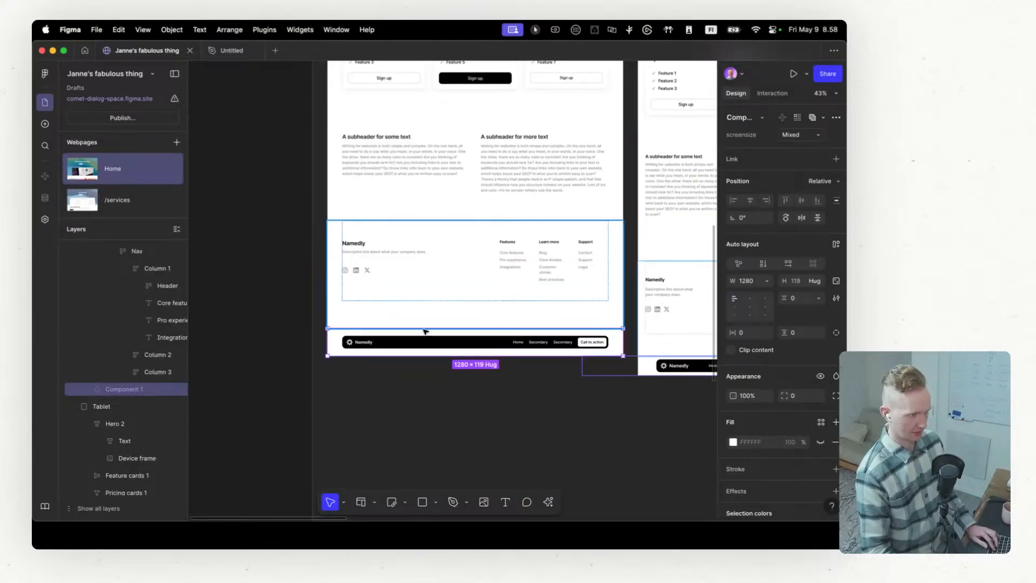
# Step: Collapse the Pricing cards 1, Text row 1 and Footer 1 layers and move Component 1 above Hero 2 in the Desktop breakpoint
pyautogui.scroll(-10, 122, 368)
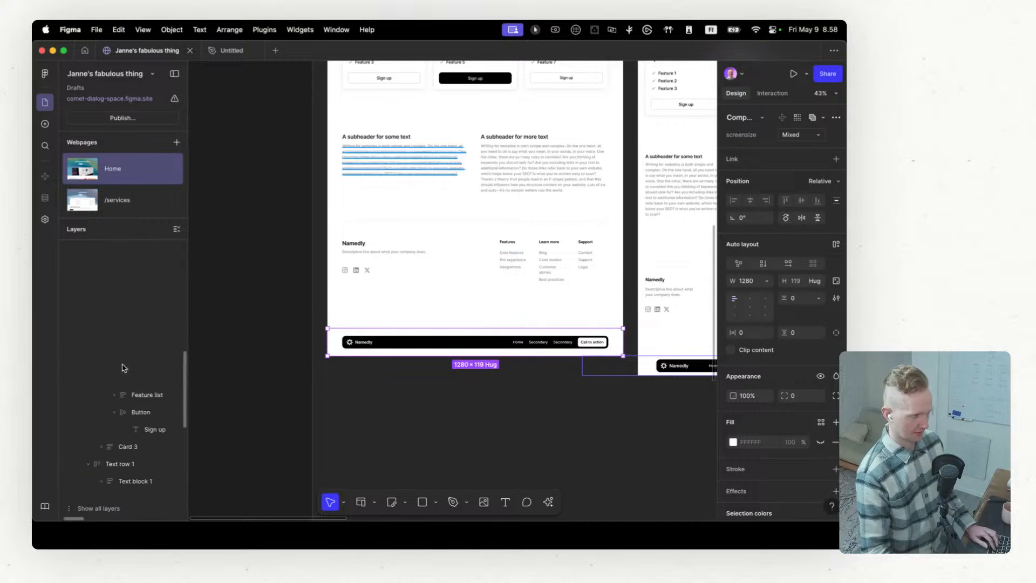
pyautogui.scroll(6, 123, 367)
pyautogui.click(88, 317)
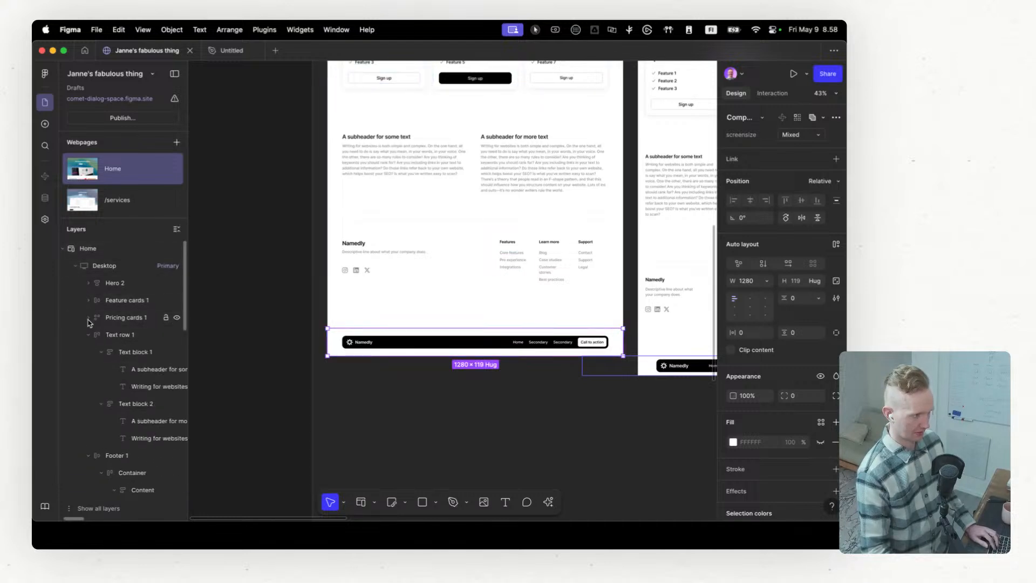
pyautogui.click(89, 335)
pyautogui.click(89, 352)
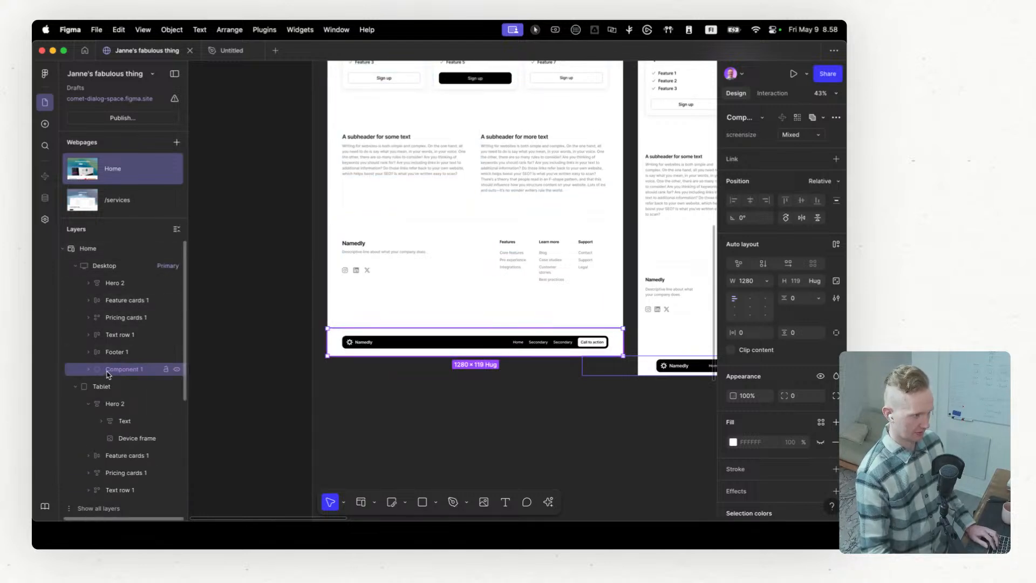
pyautogui.moveTo(107, 375); pyautogui.dragTo(108, 275)
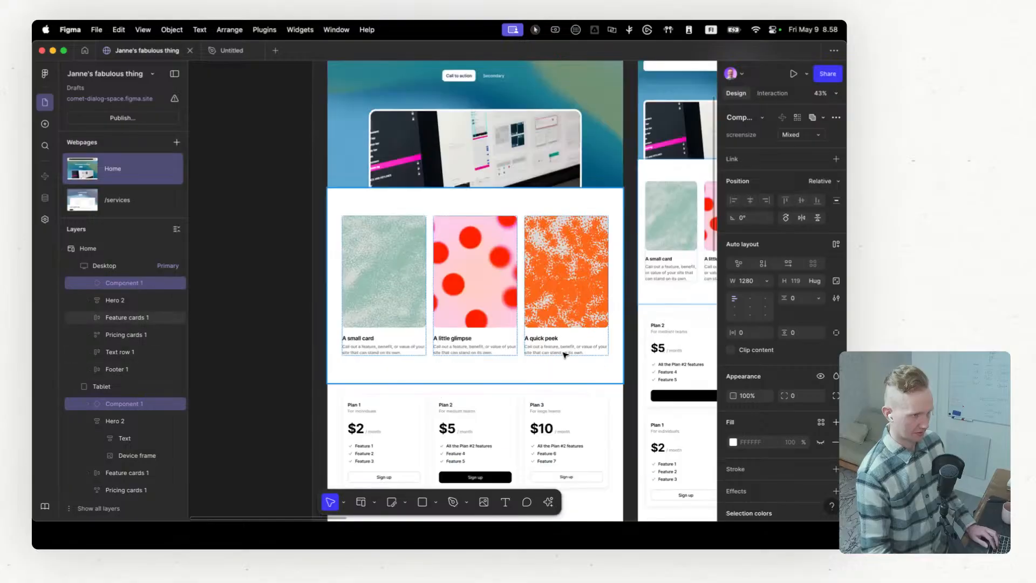
# Step: Check which screensize variant the header instances use on the Home page's Tablet and Mobile breakpoints
pyautogui.scroll(3, 565, 355)
pyautogui.scroll(5, 541, 189)
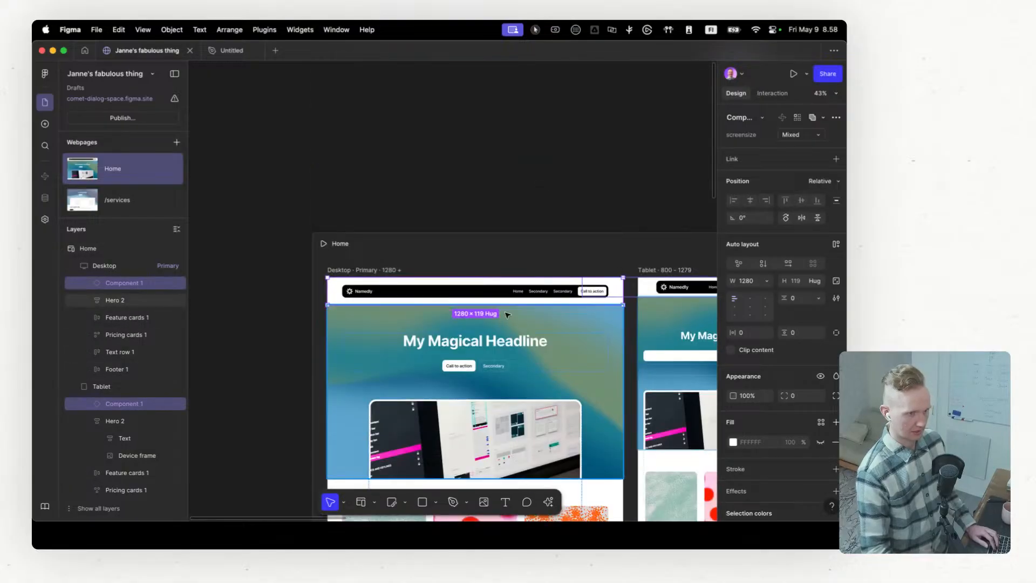
pyautogui.hscroll(5, 507, 315)
pyautogui.hscroll(6, 500, 309)
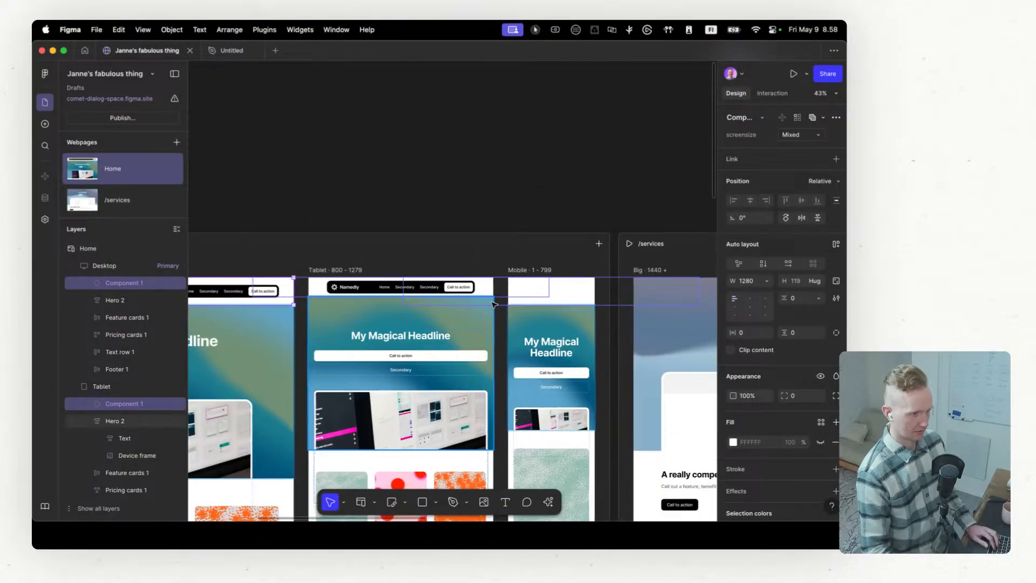
pyautogui.hscroll(-6, 309, 284)
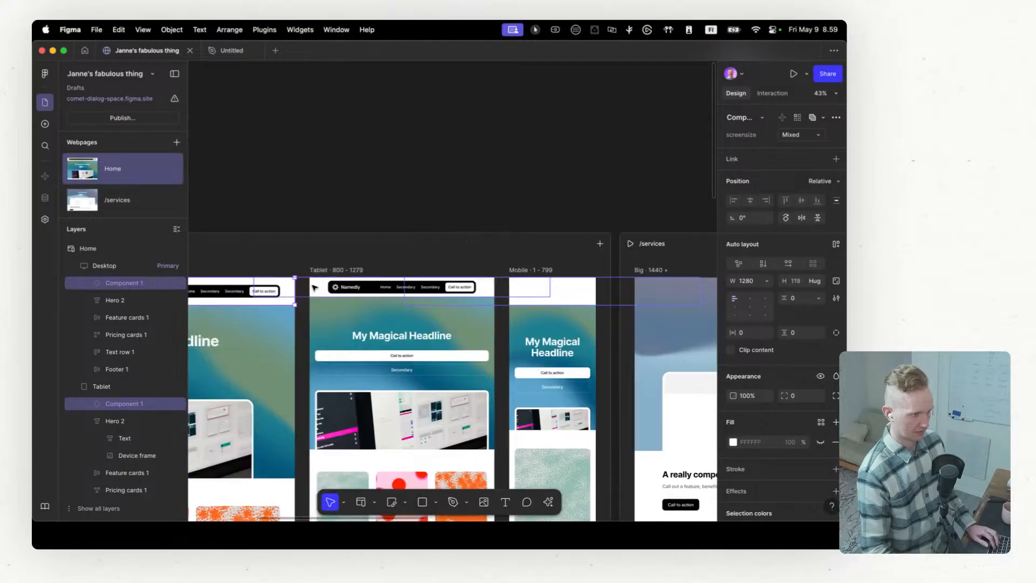
pyautogui.click(448, 289)
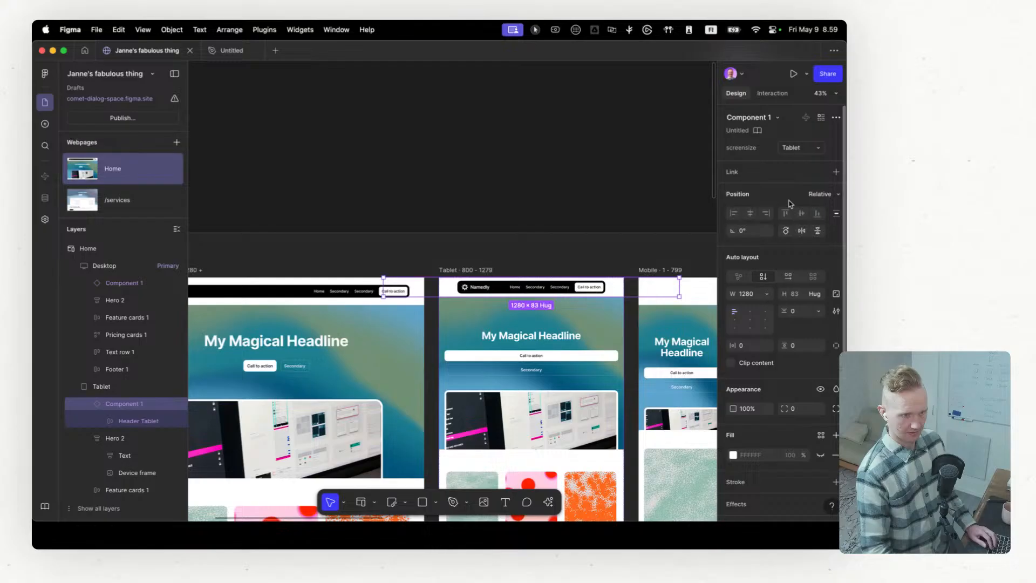
pyautogui.click(811, 149)
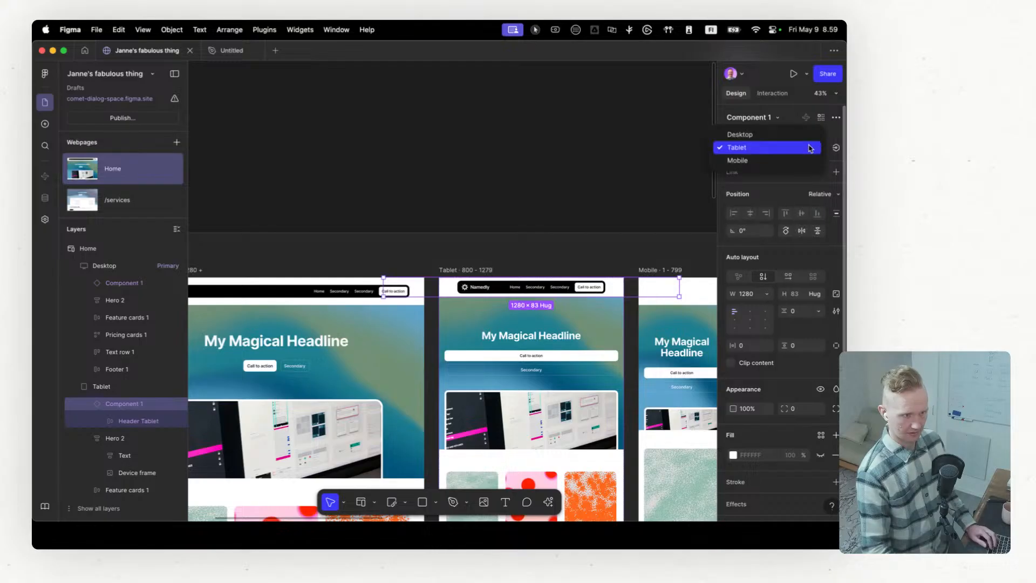
pyautogui.click(808, 160)
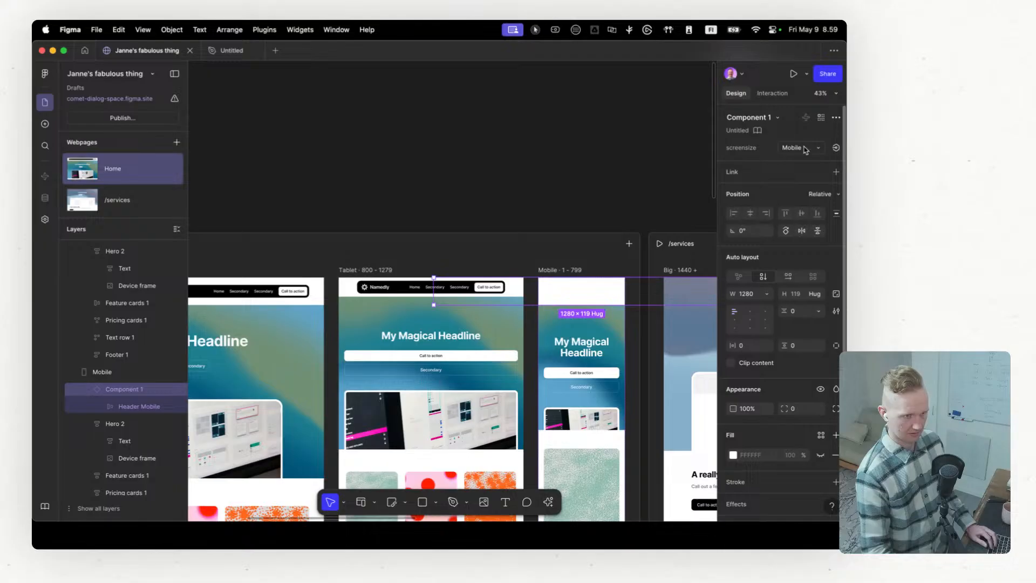
# Step: Set the width of the Desktop breakpoint's Component 1 header to Fill container
pyautogui.hscroll(4, 564, 287)
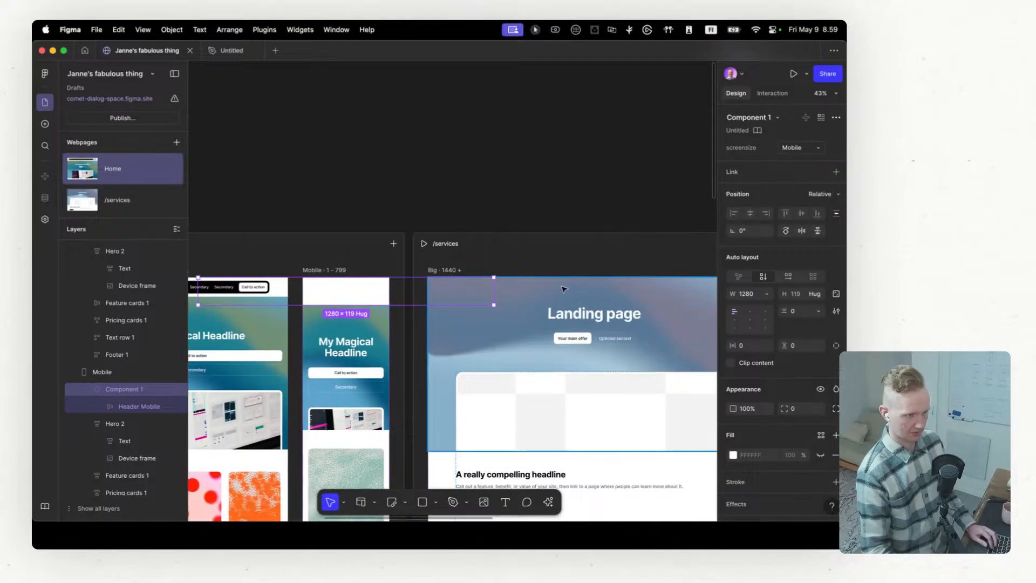
pyautogui.hscroll(-5, 565, 287)
pyautogui.hscroll(-5, 538, 289)
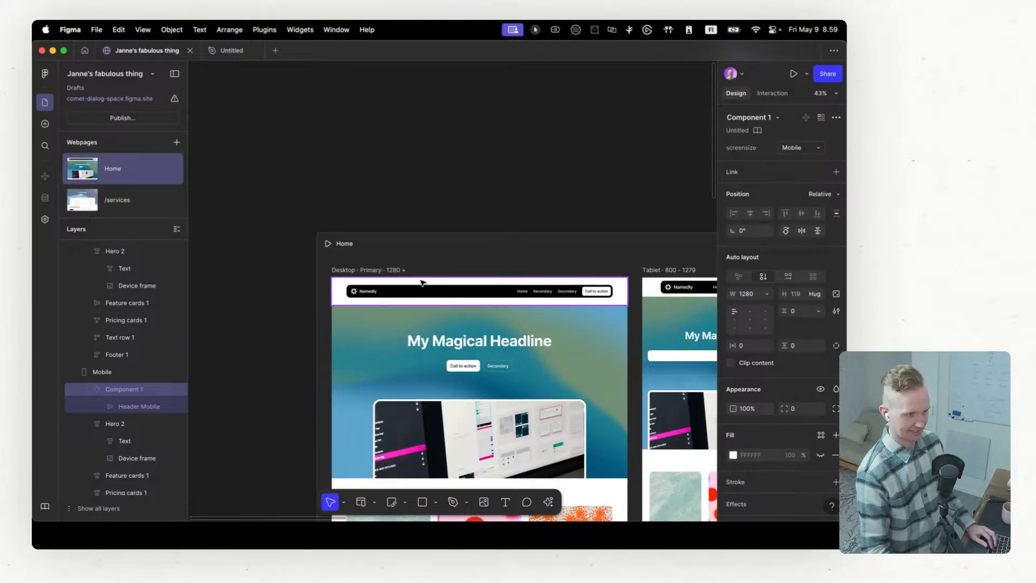
pyautogui.click(393, 284)
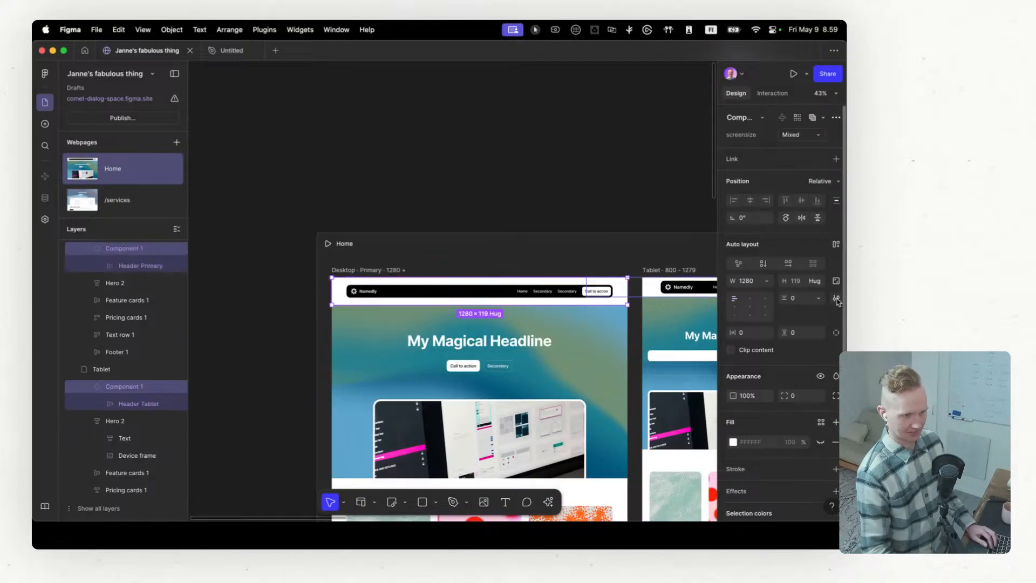
pyautogui.click(767, 282)
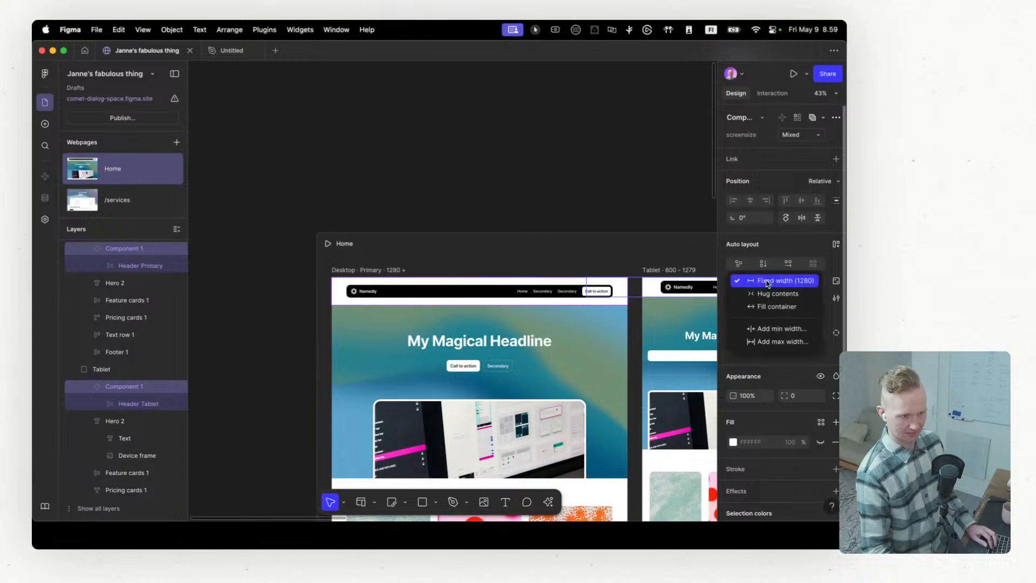
pyautogui.click(771, 306)
# Step: Examine the header across the breakpoints and inspect the layout of the Header Tablet, Menu and Buttons layers in the Tablet header
pyautogui.hscroll(10, 551, 286)
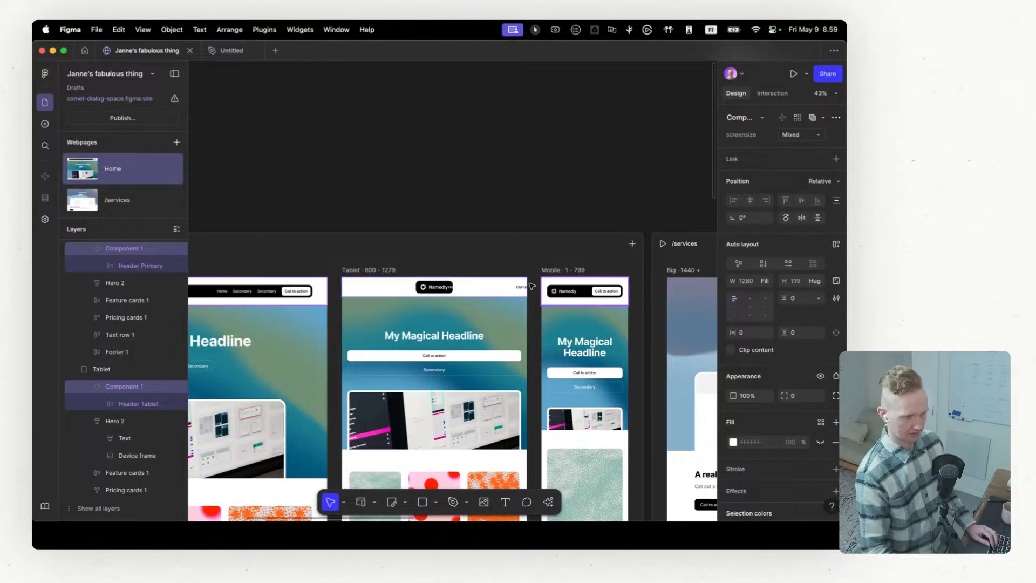
pyautogui.hscroll(-3, 532, 286)
pyautogui.hscroll(5, 419, 294)
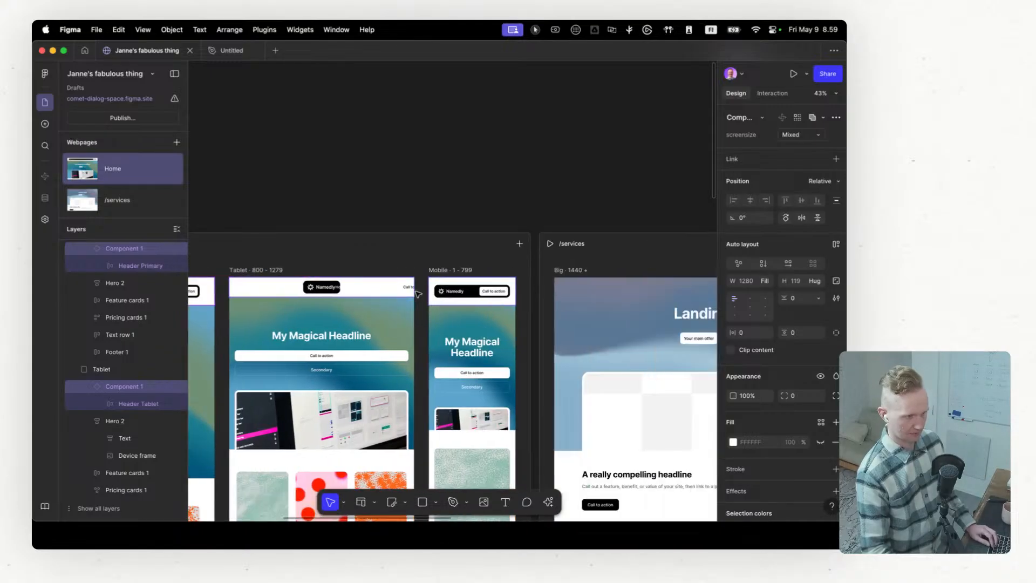
pyautogui.click(347, 291)
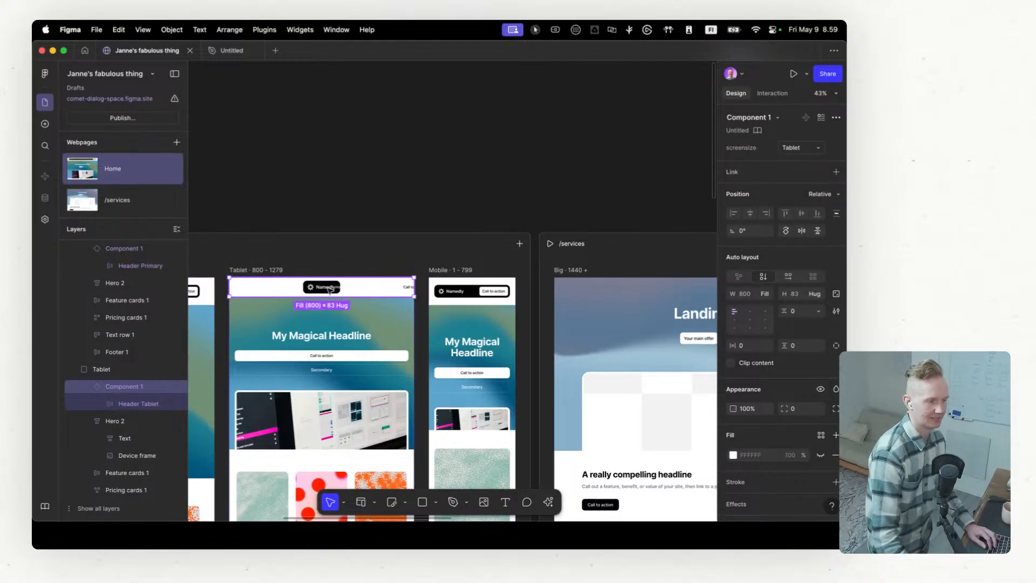
pyautogui.click(101, 406)
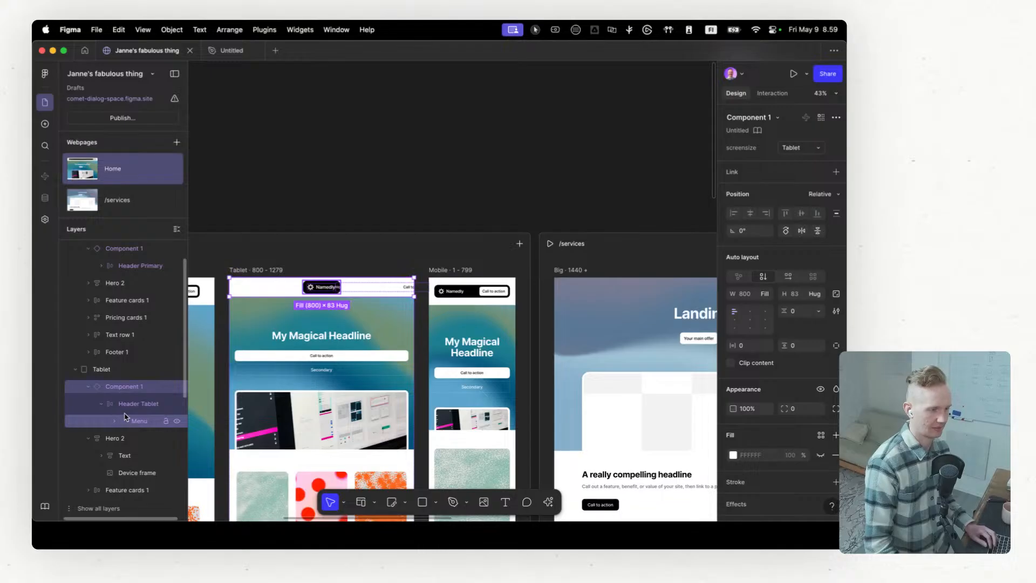
pyautogui.click(141, 405)
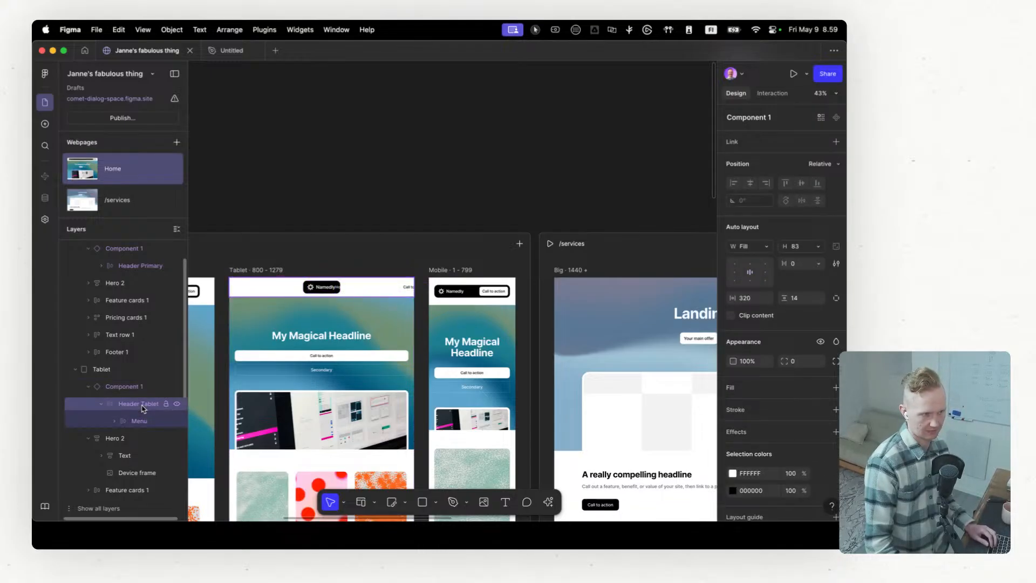
pyautogui.click(133, 421)
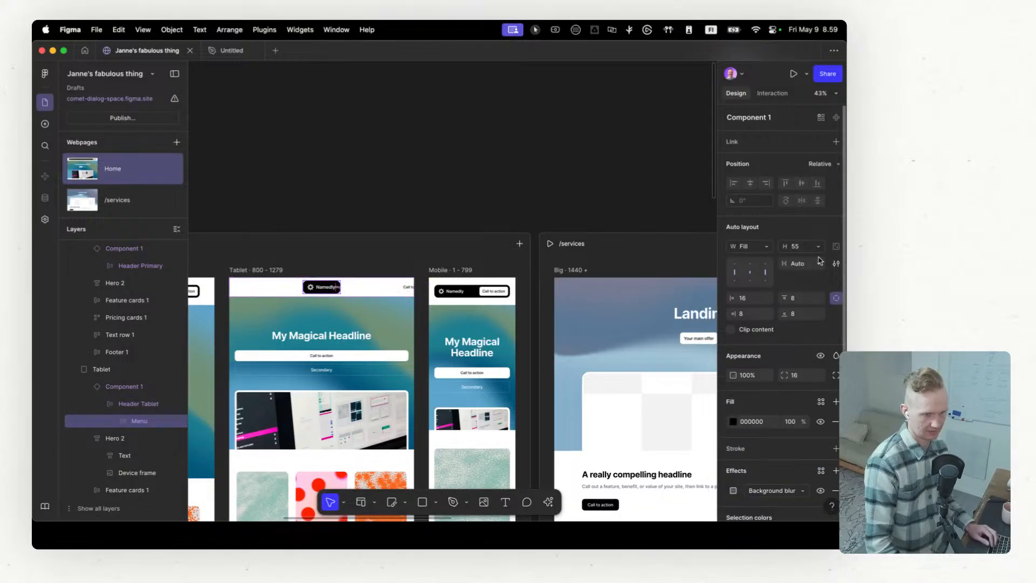
pyautogui.click(116, 422)
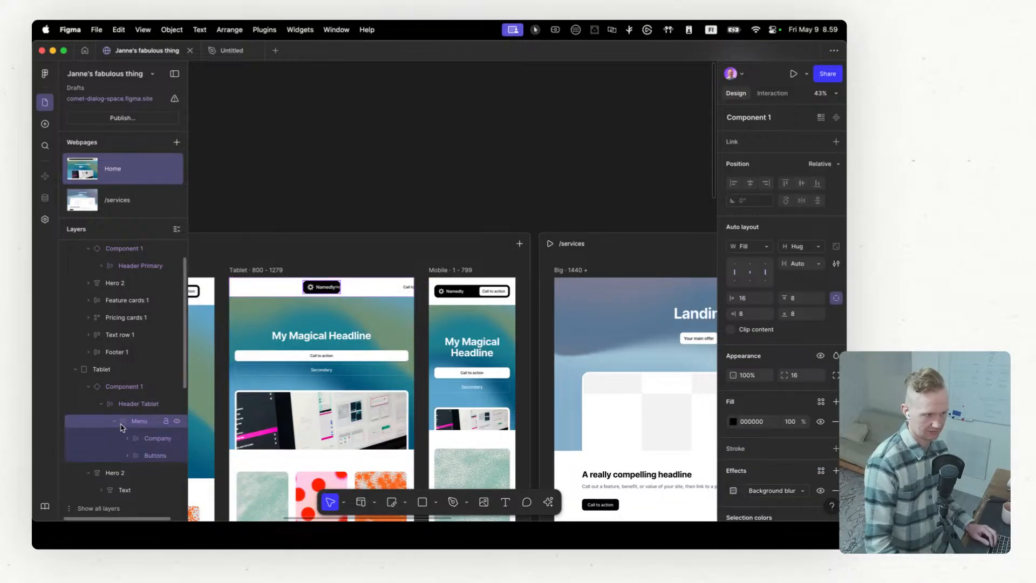
pyautogui.click(144, 454)
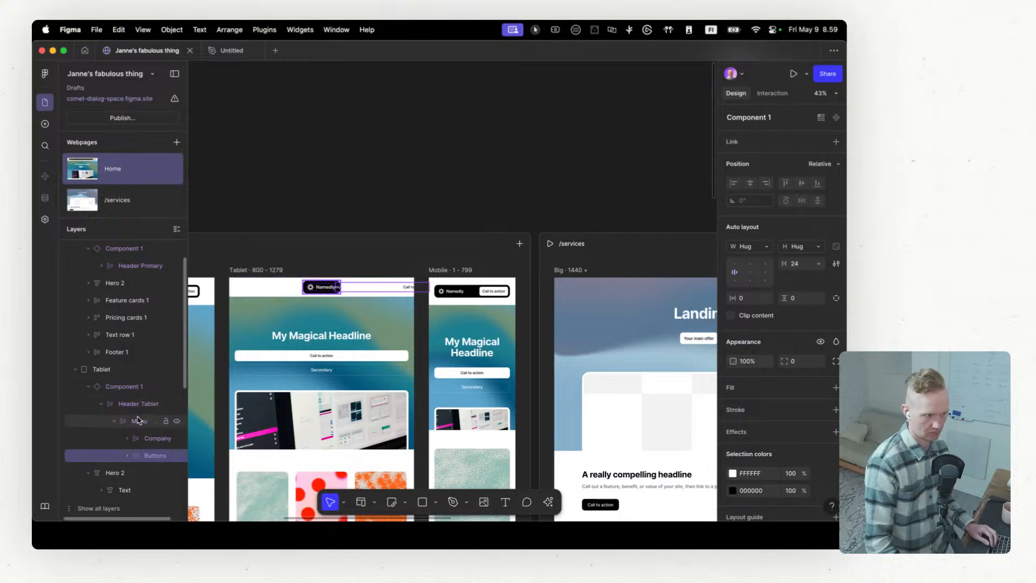
# Step: Set the width of the Menu layer inside the Tablet breakpoint's header to Hug contents
pyautogui.click(139, 421)
pyautogui.hscroll(-6, 406, 345)
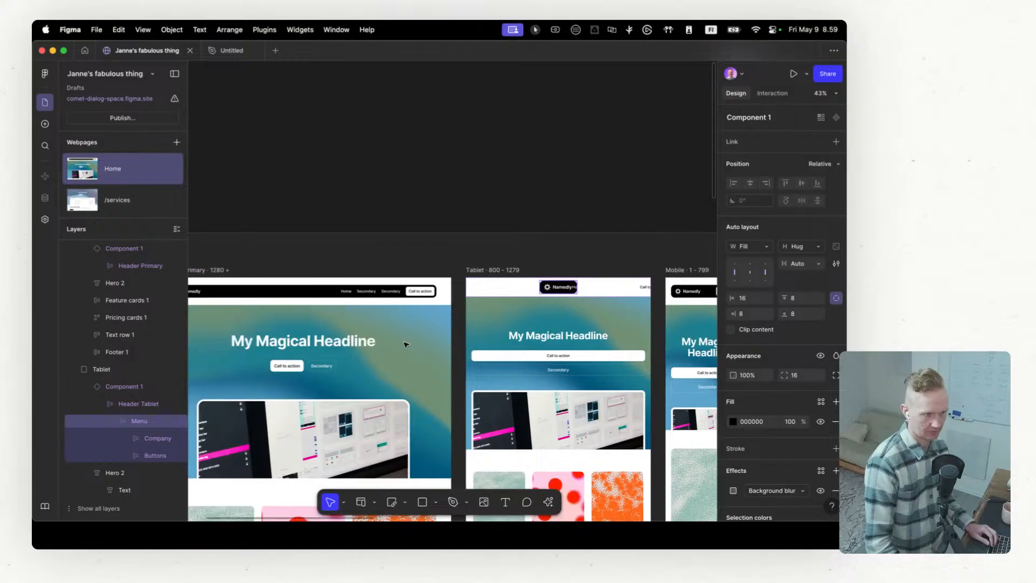
pyautogui.hscroll(6, 406, 344)
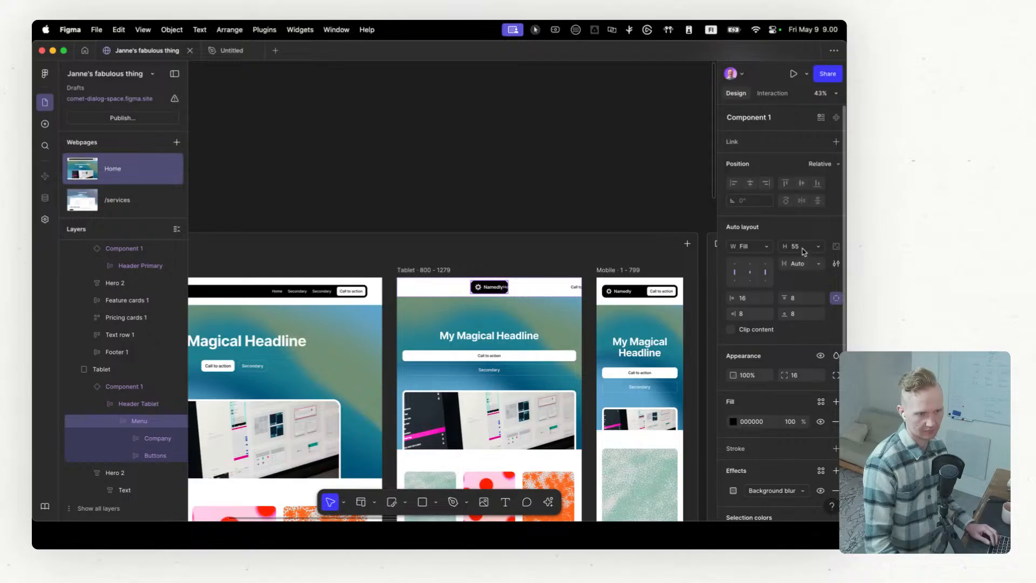
pyautogui.click(768, 247)
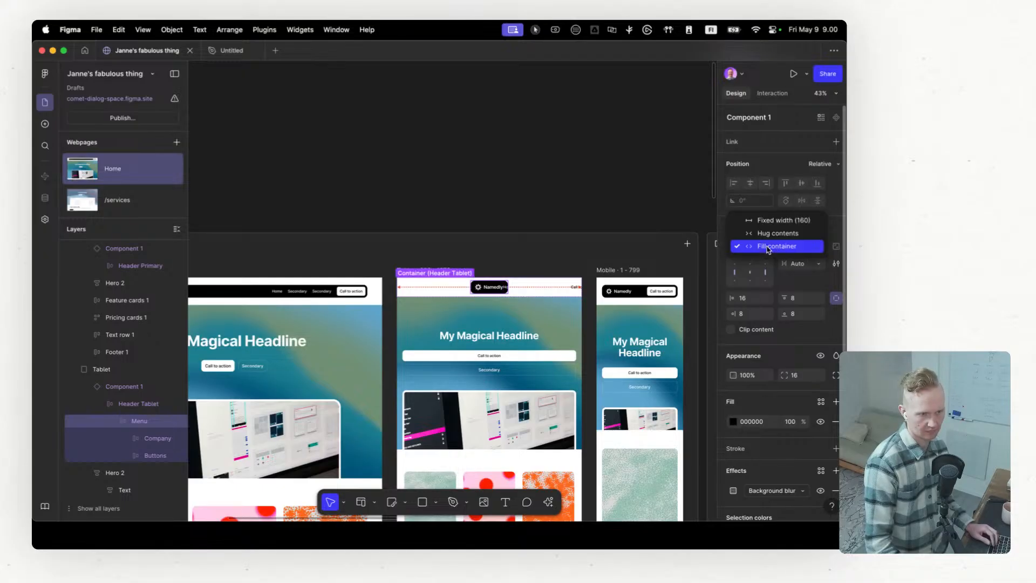
pyautogui.click(769, 235)
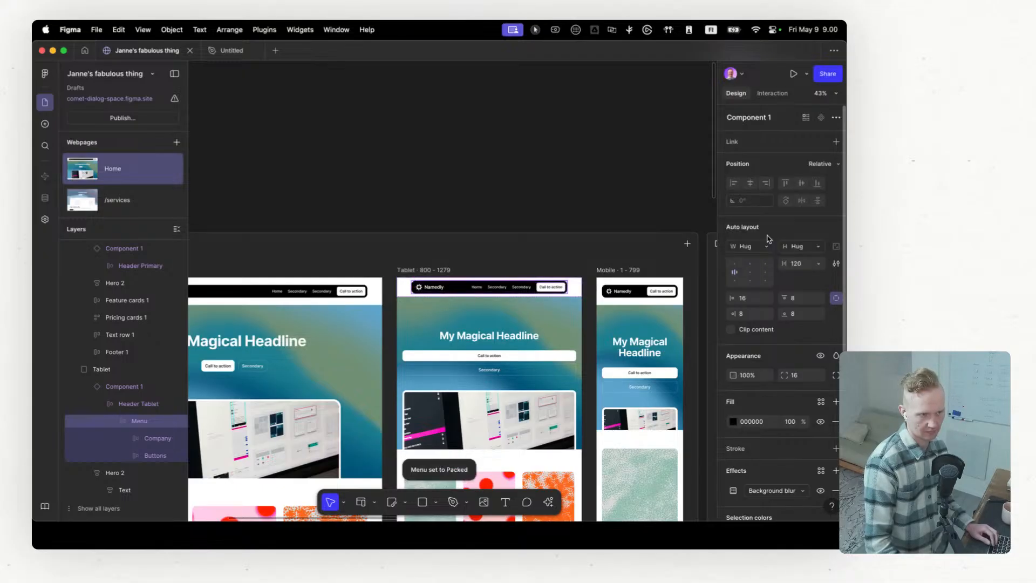
# Step: Set the position of the Desktop breakpoint's Component 1 header to Fixed
pyautogui.scroll(-3, 489, 348)
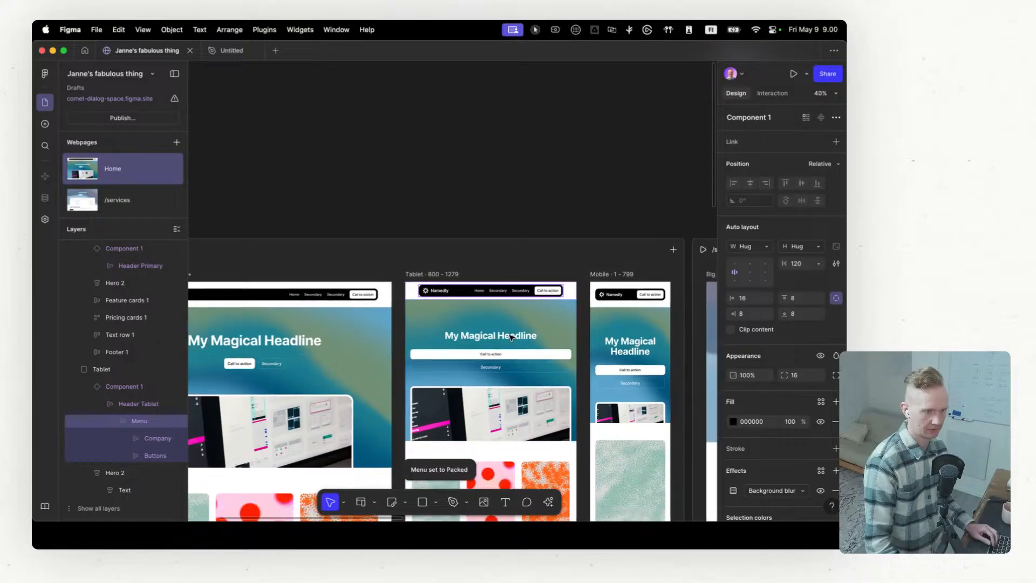
pyautogui.scroll(3, 489, 348)
pyautogui.click(380, 275)
pyautogui.hscroll(-3, 338, 354)
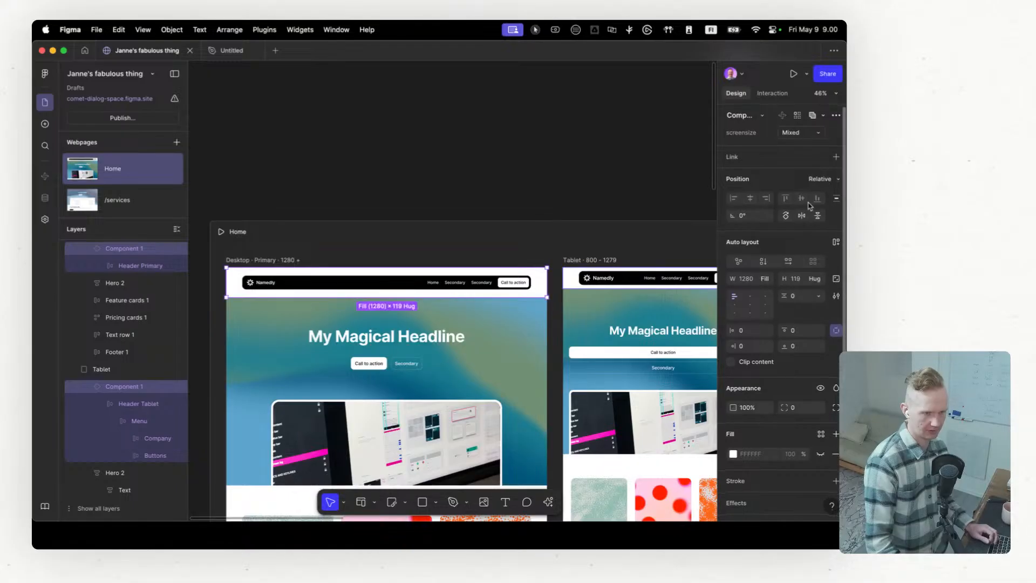
pyautogui.click(818, 180)
pyautogui.click(808, 204)
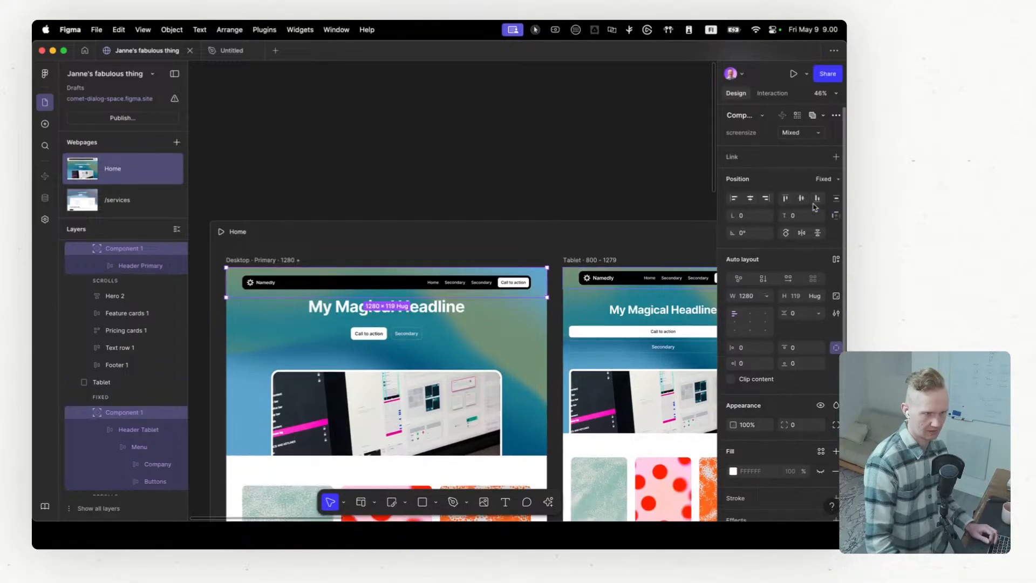
# Step: Compare the header across the Desktop, Tablet and Mobile breakpoints and inspect the properties of the Mobile breakpoint's Component 1 header
pyautogui.hscroll(3, 456, 302)
pyautogui.hscroll(5, 456, 302)
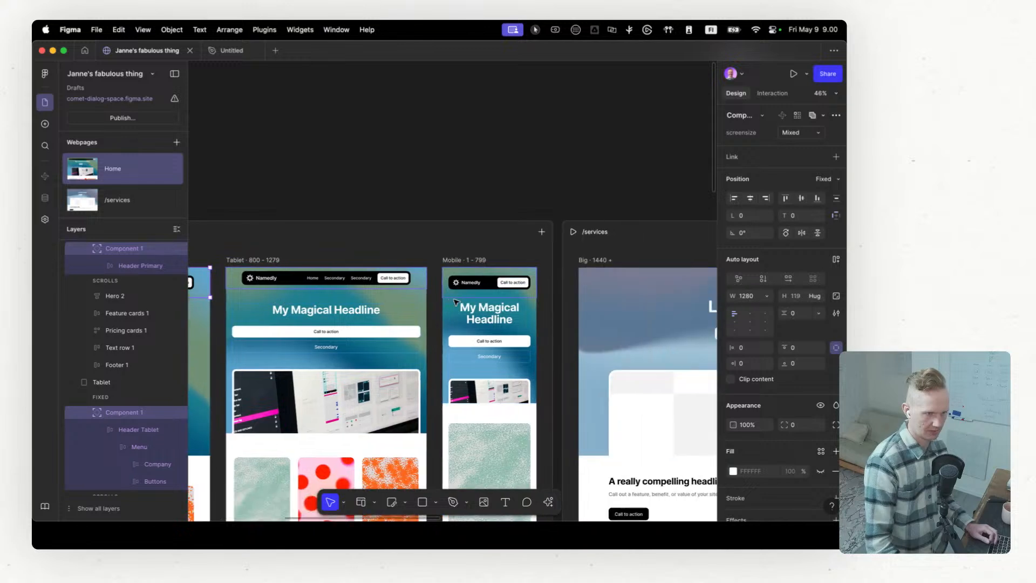
pyautogui.hscroll(-3, 404, 291)
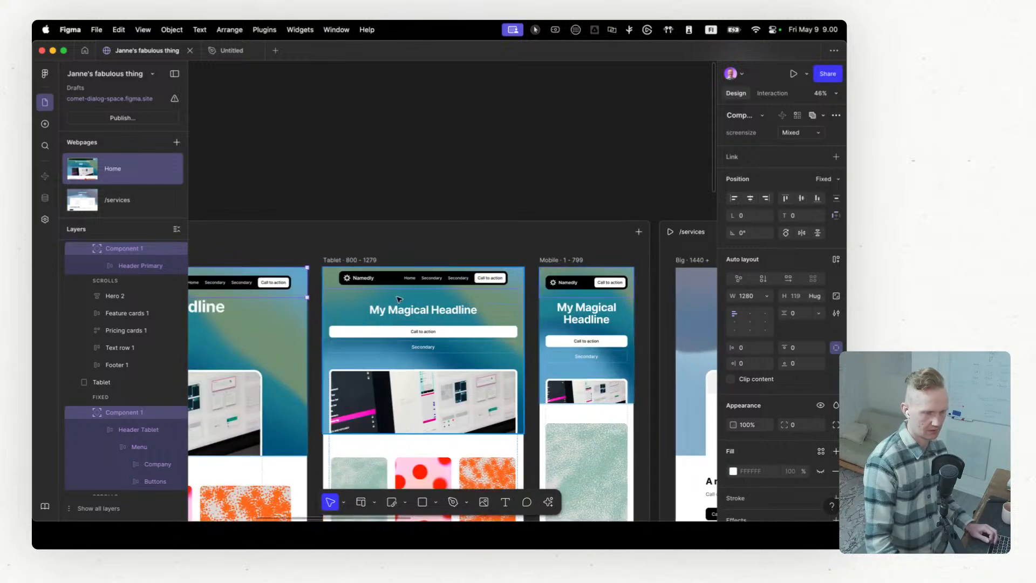
pyautogui.click(585, 282)
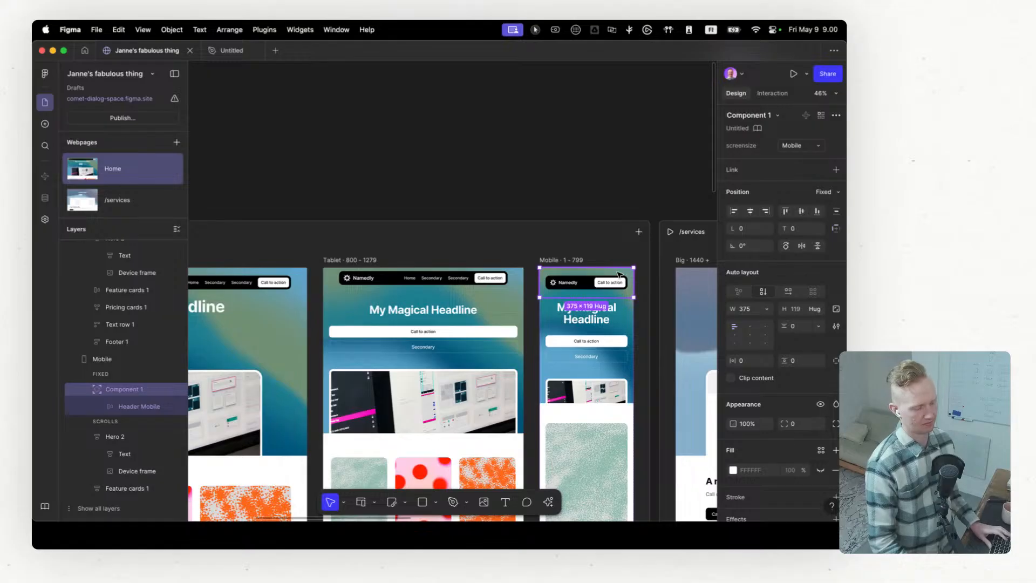
pyautogui.click(230, 53)
pyautogui.click(143, 50)
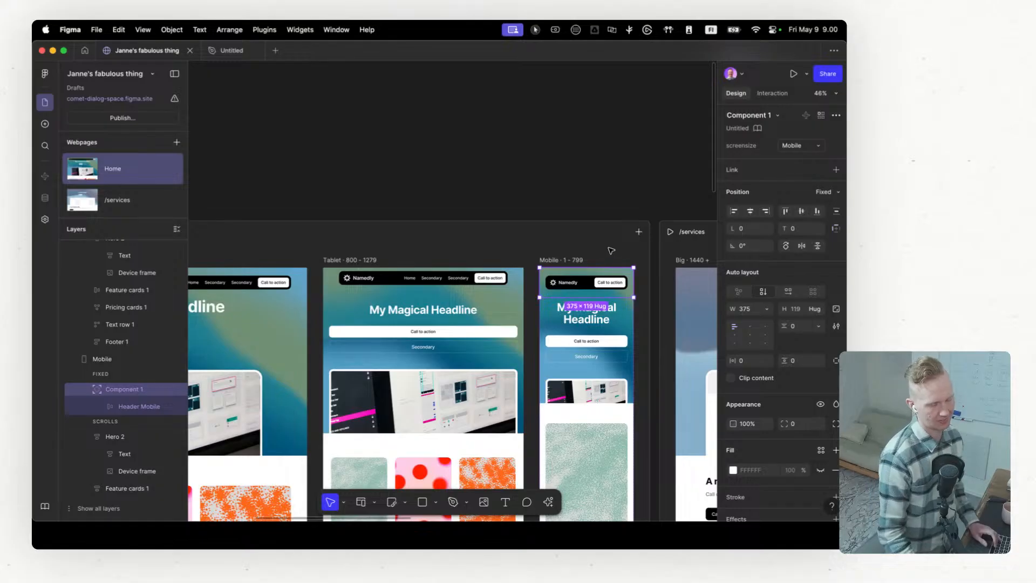
pyautogui.scroll(-3, 607, 256)
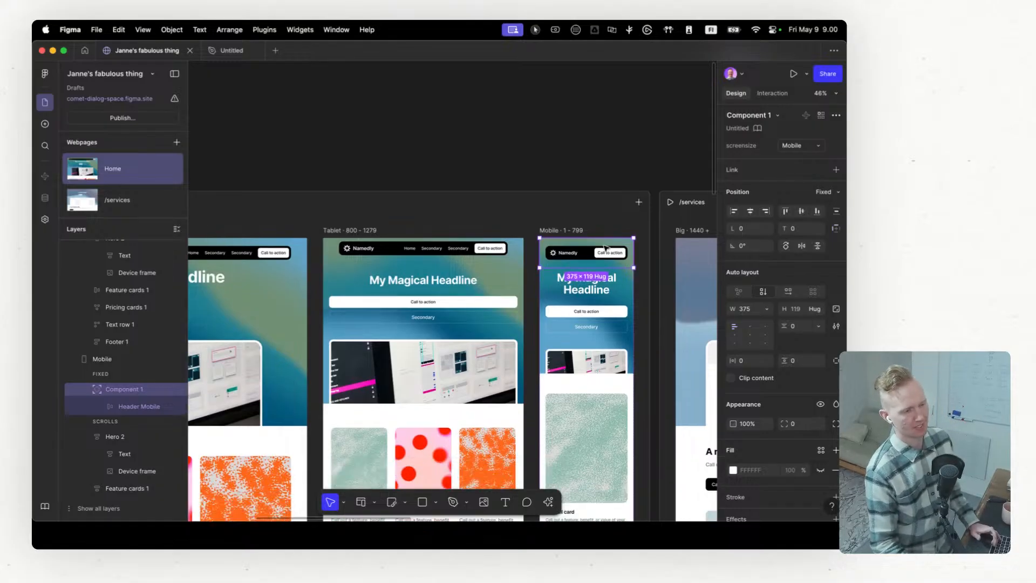
pyautogui.scroll(-2, 572, 251)
pyautogui.hscroll(-2, 577, 232)
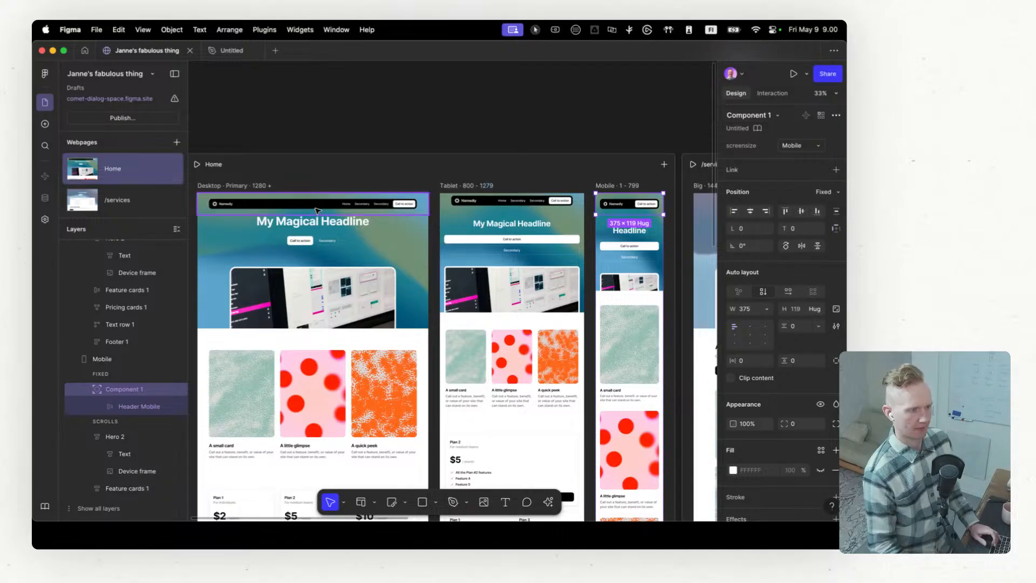
# Step: Inspect the interactions of the Call to action button in the Desktop header, and preview the Home page
pyautogui.scroll(3, 308, 204)
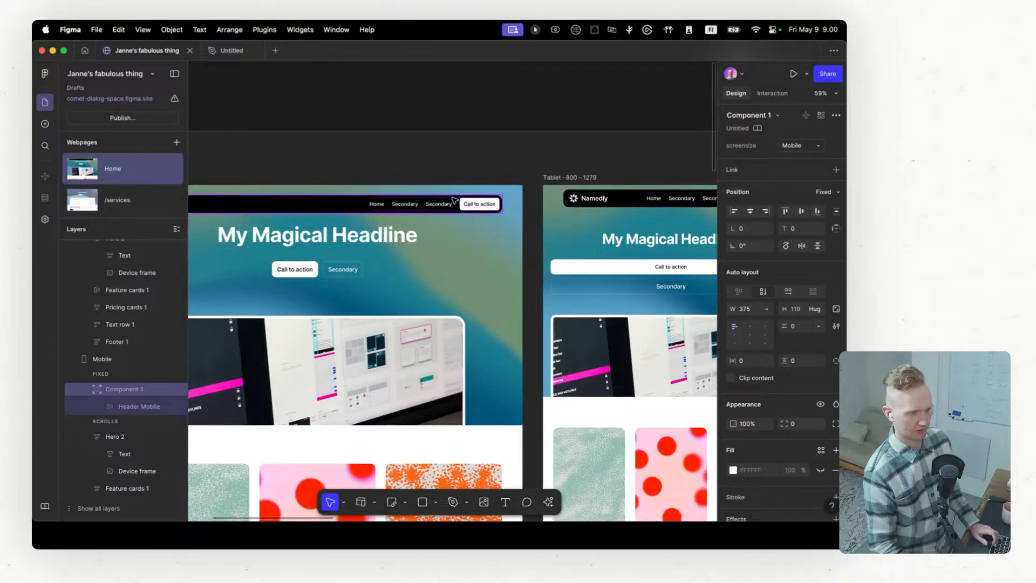
pyautogui.doubleClick(488, 203)
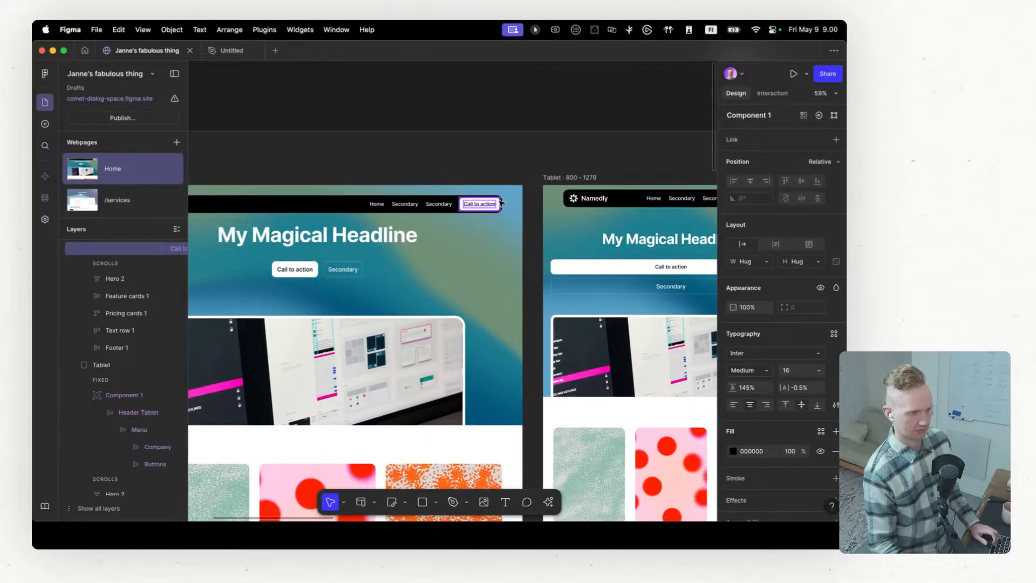
pyautogui.press('Escape')
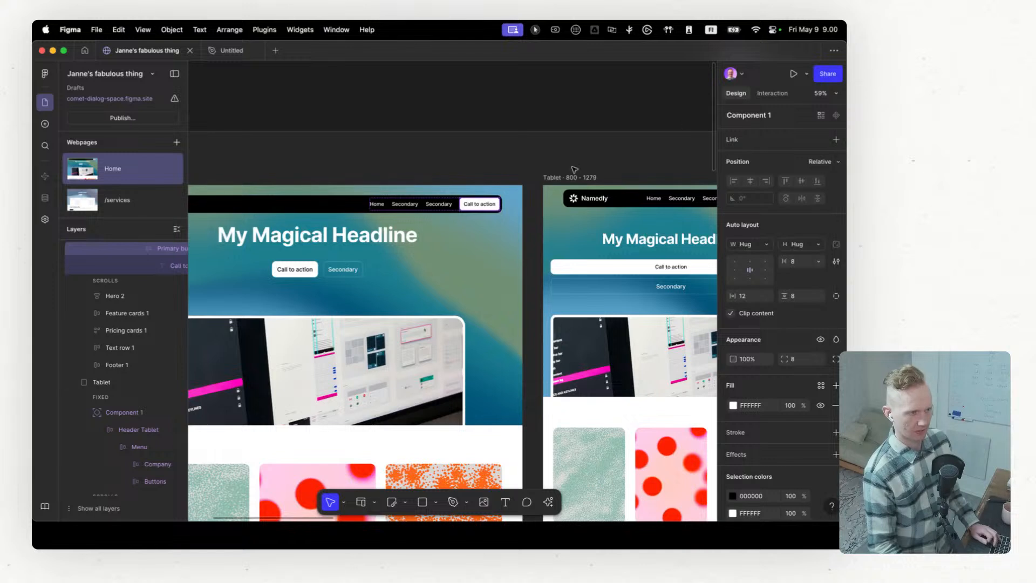
pyautogui.click(784, 94)
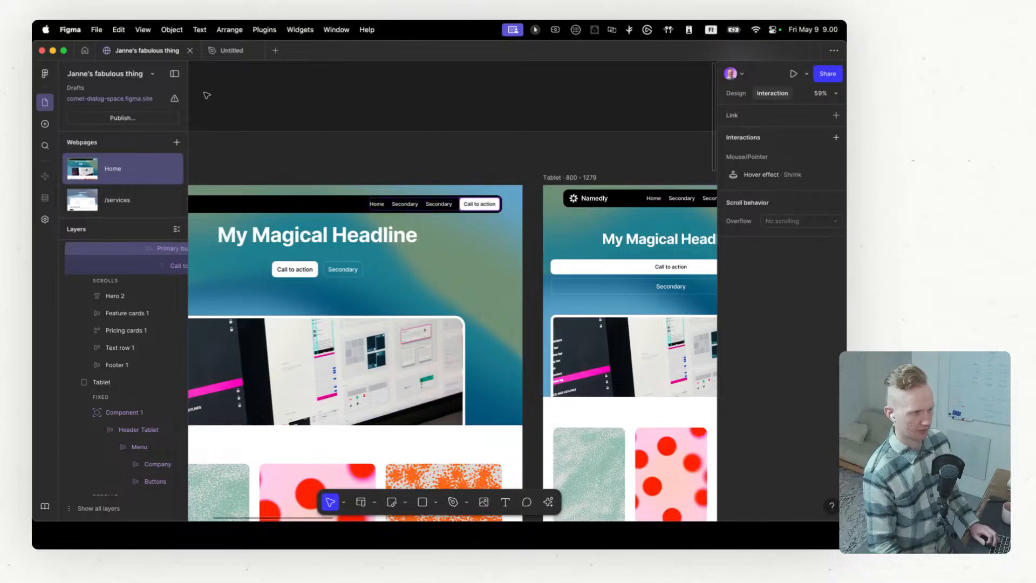
pyautogui.hscroll(-4, 238, 178)
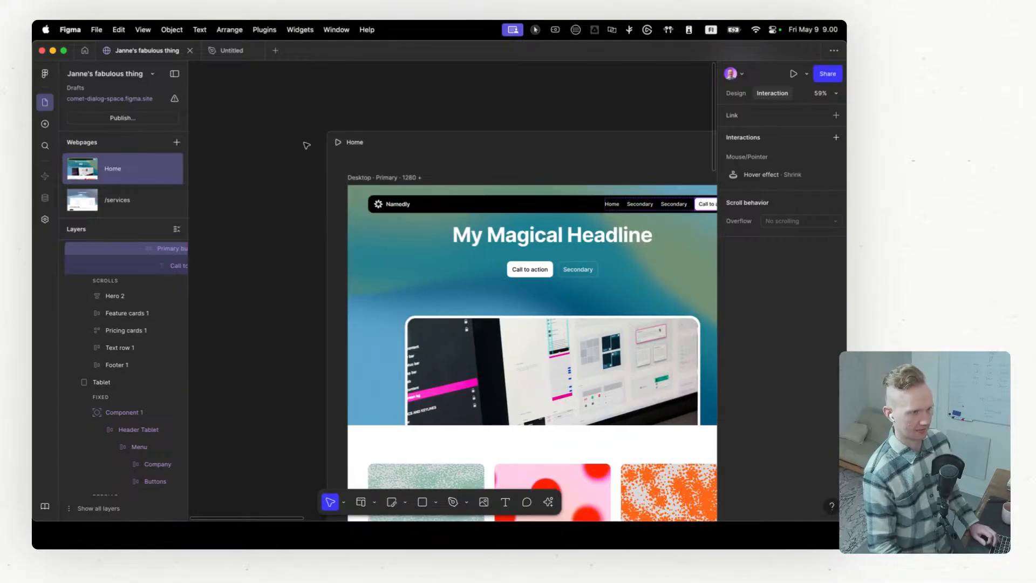
pyautogui.click(337, 144)
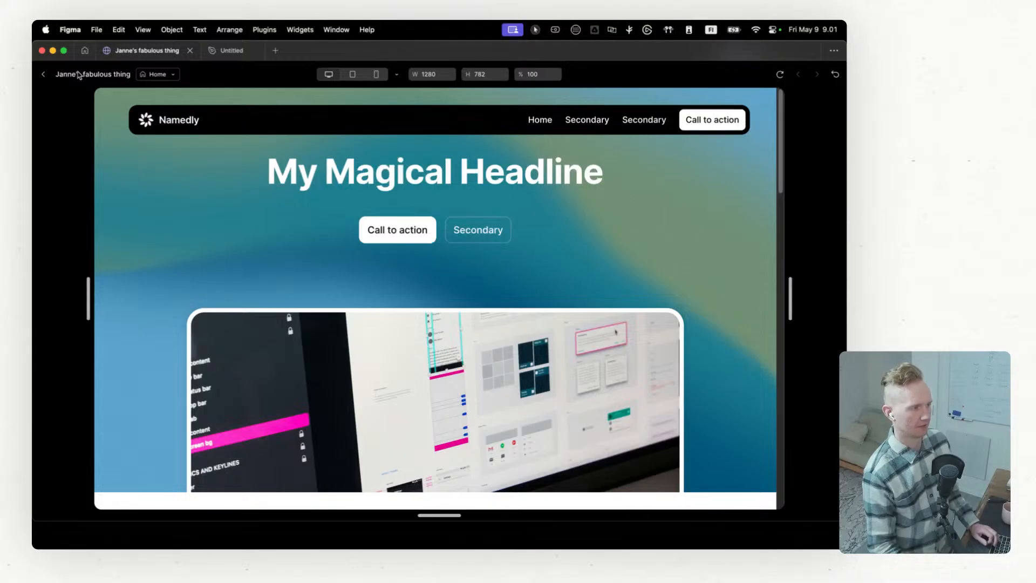
pyautogui.click(43, 74)
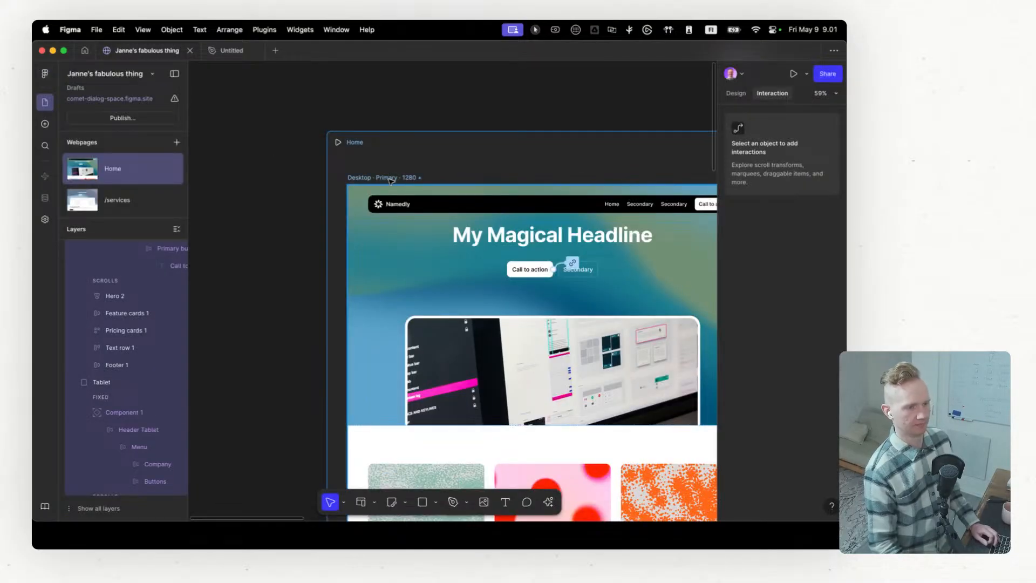
# Step: Remove the Shrink hover effect from the Call to action button in the Desktop breakpoint's header
pyautogui.hscroll(5, 391, 180)
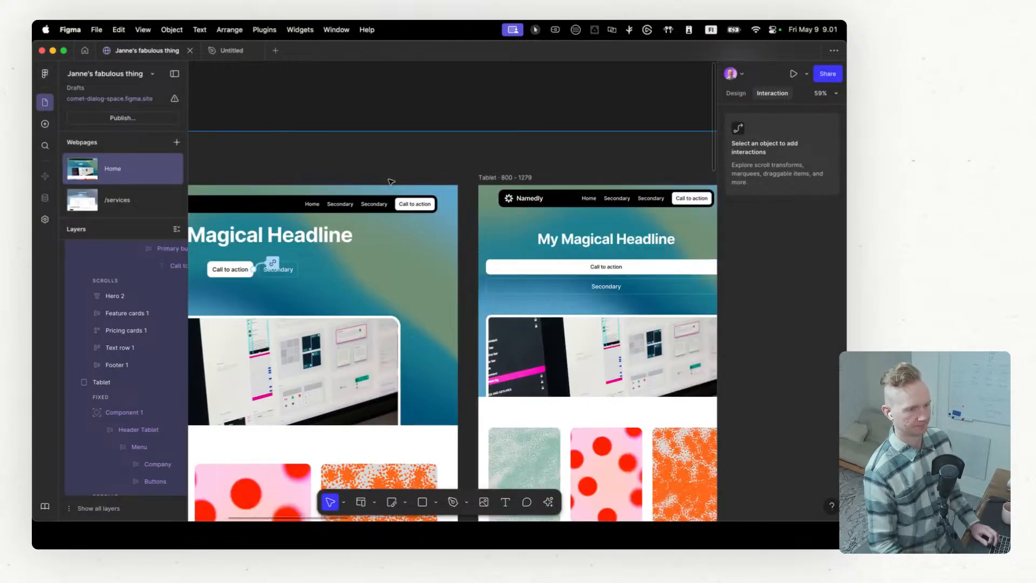
pyautogui.click(409, 204)
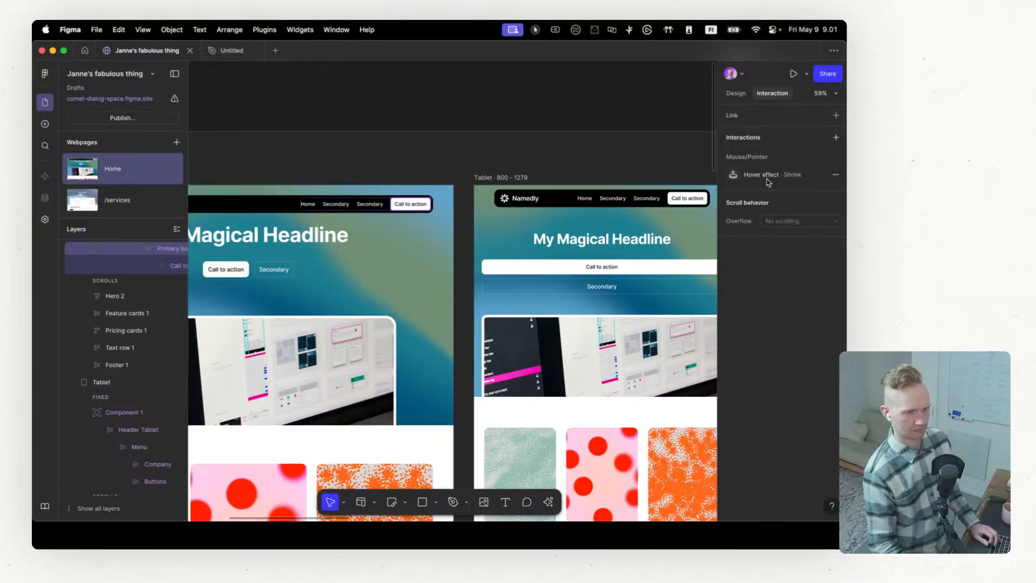
pyautogui.click(786, 182)
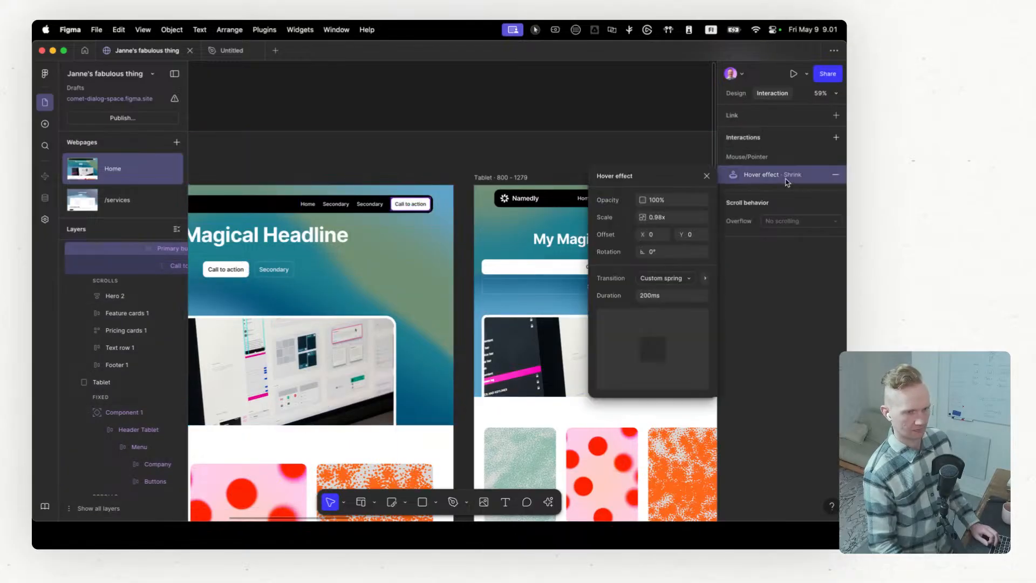
pyautogui.click(836, 175)
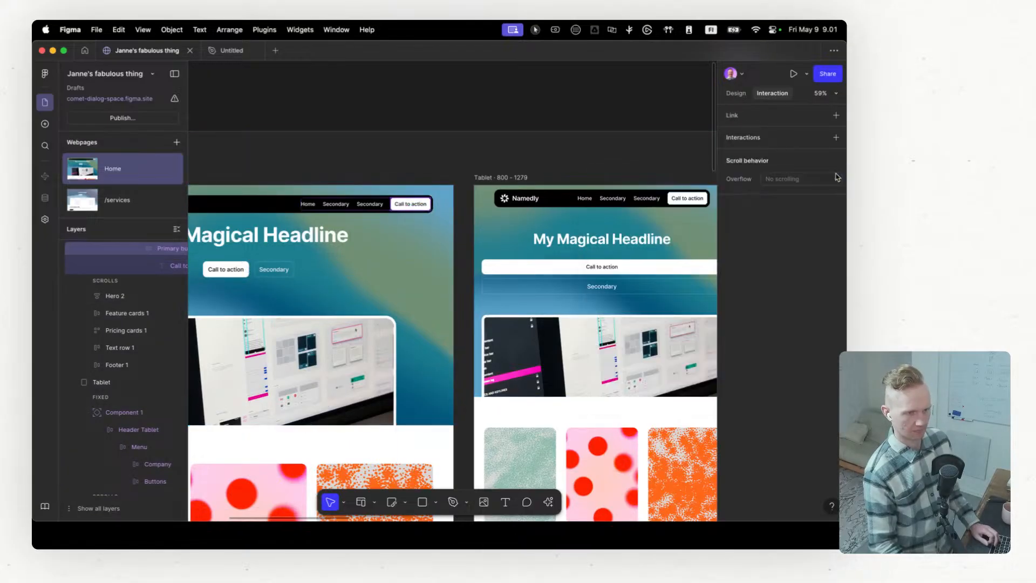
# Step: Add an On click interaction with a Conditional action to the Desktop header's Call to action button and review its action and trigger options
pyautogui.click(836, 140)
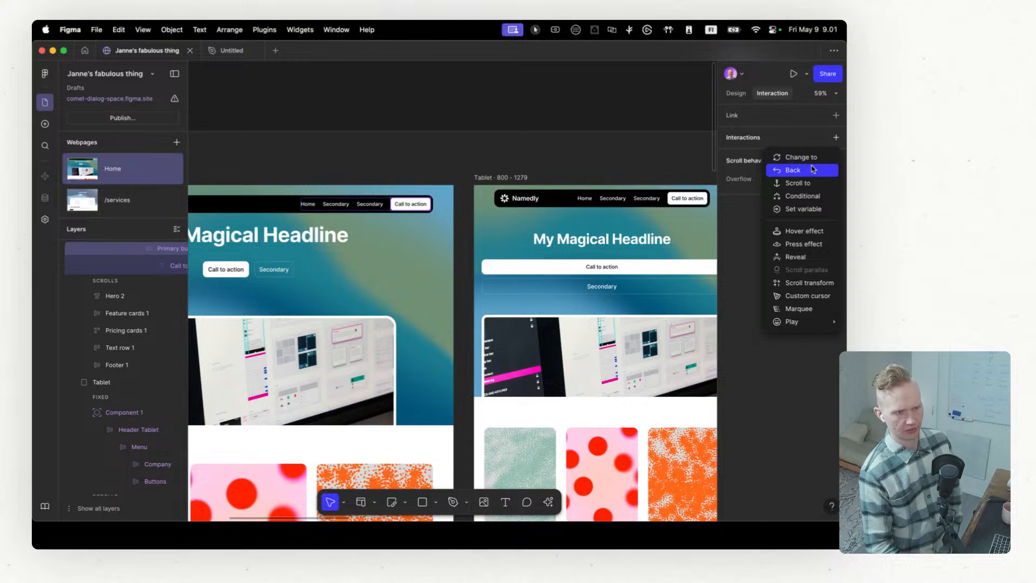
pyautogui.click(815, 198)
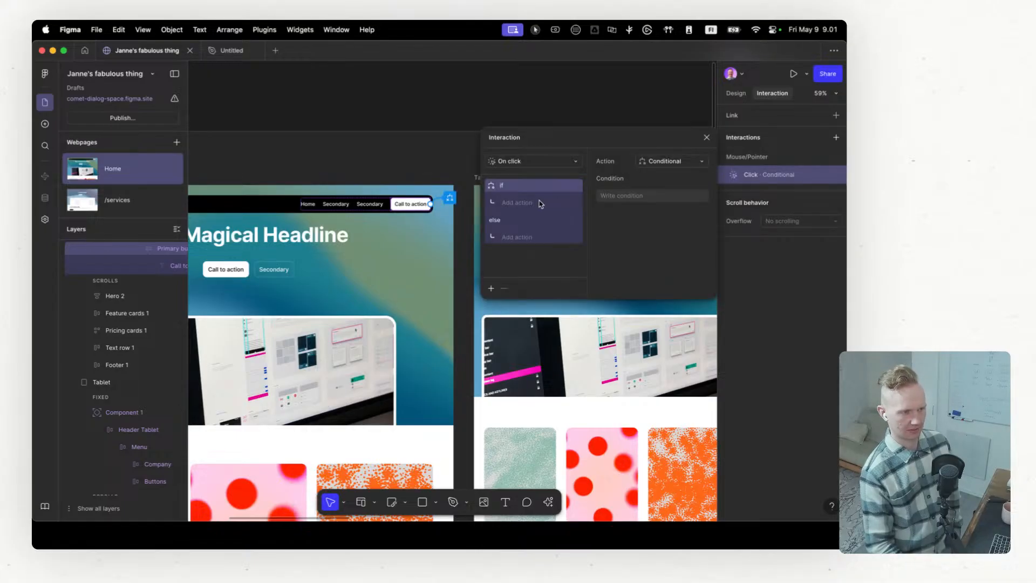
pyautogui.click(659, 161)
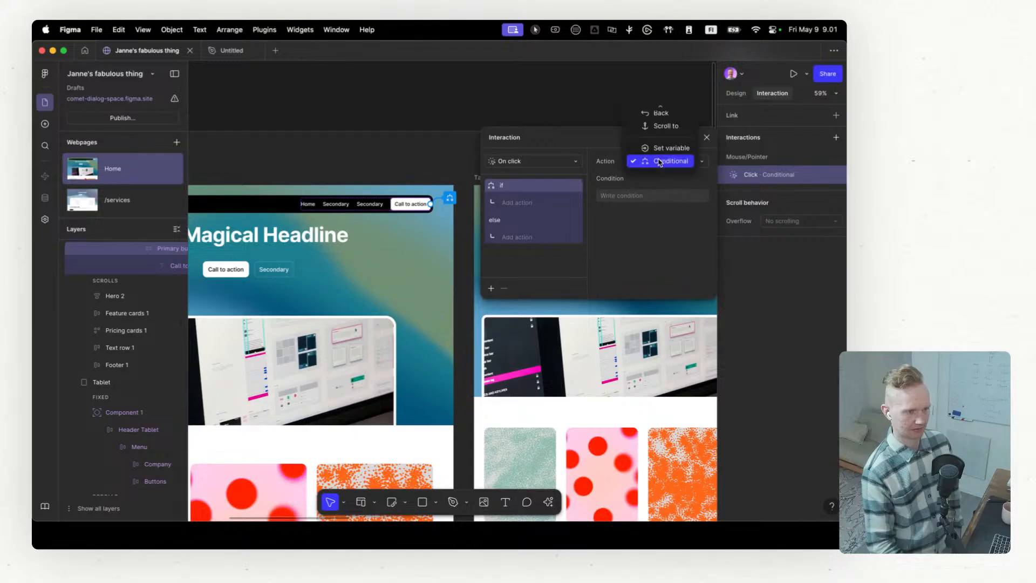
pyautogui.scroll(3, 637, 180)
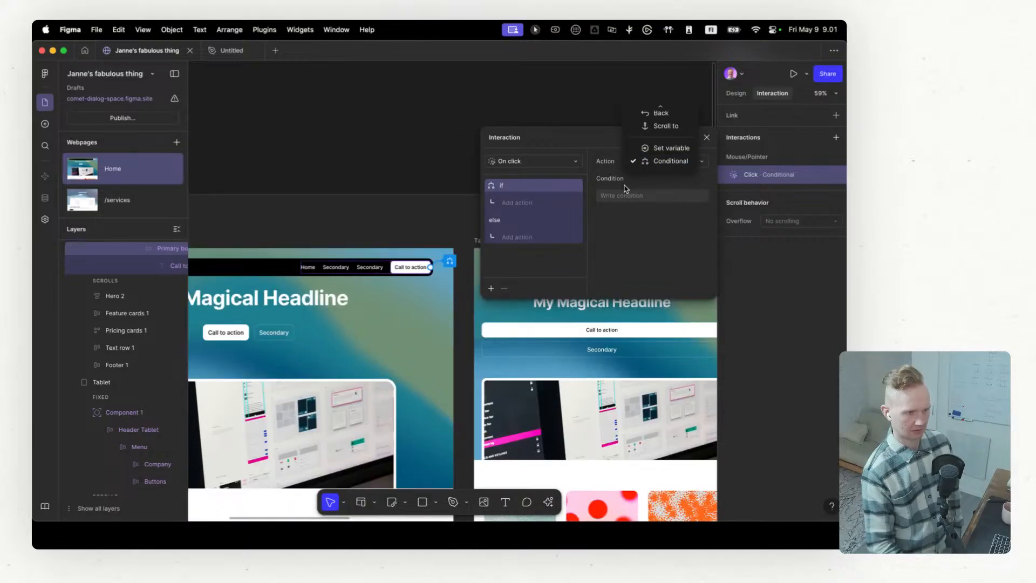
pyautogui.scroll(-2, 593, 180)
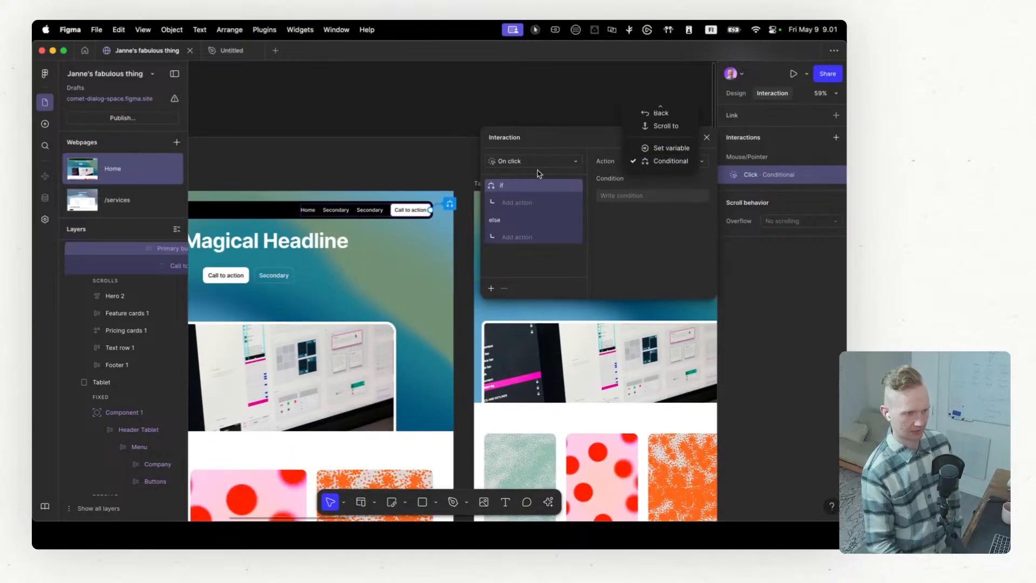
pyautogui.click(539, 163)
pyautogui.click(541, 162)
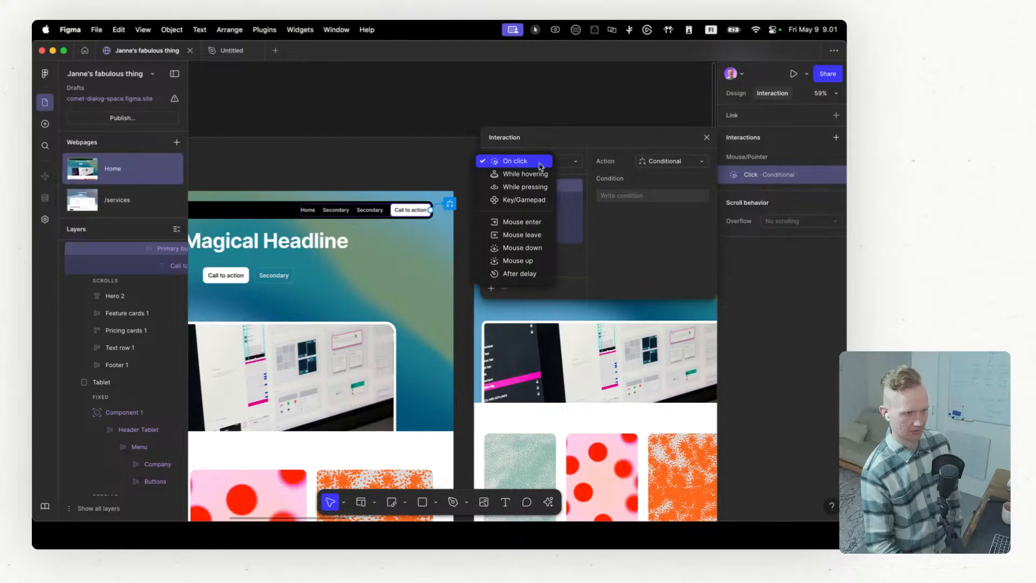
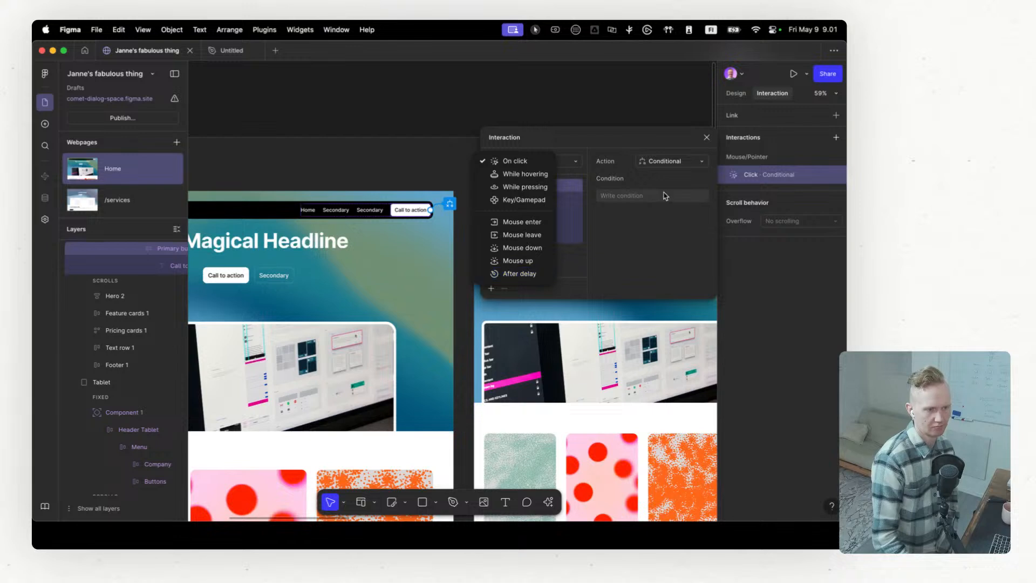
# Step: Examine the trigger, nested action and action-type options of the Desktop header's Call to action conditional click interaction
pyautogui.click(525, 140)
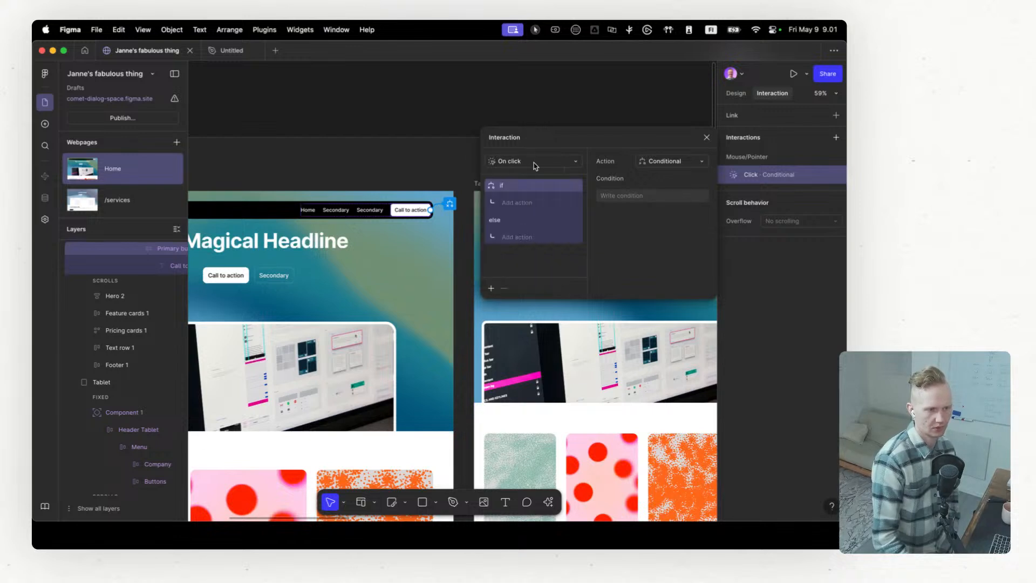
pyautogui.click(531, 205)
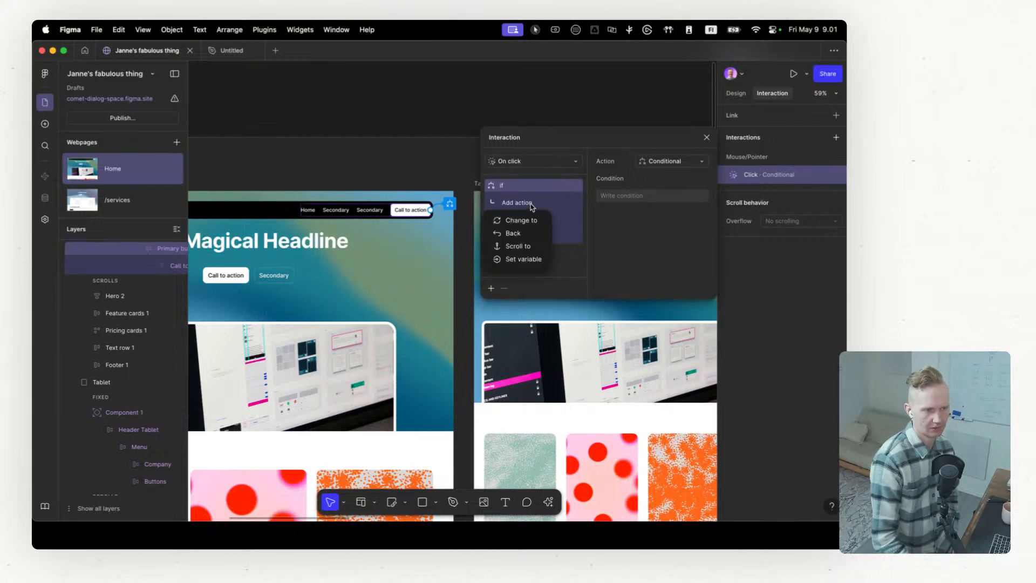
pyautogui.click(532, 207)
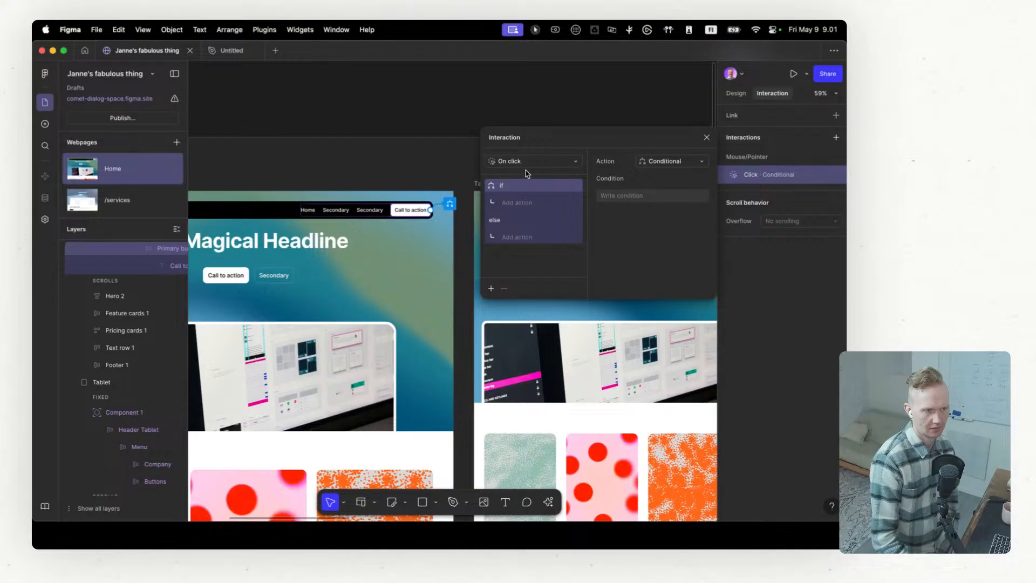
pyautogui.click(679, 162)
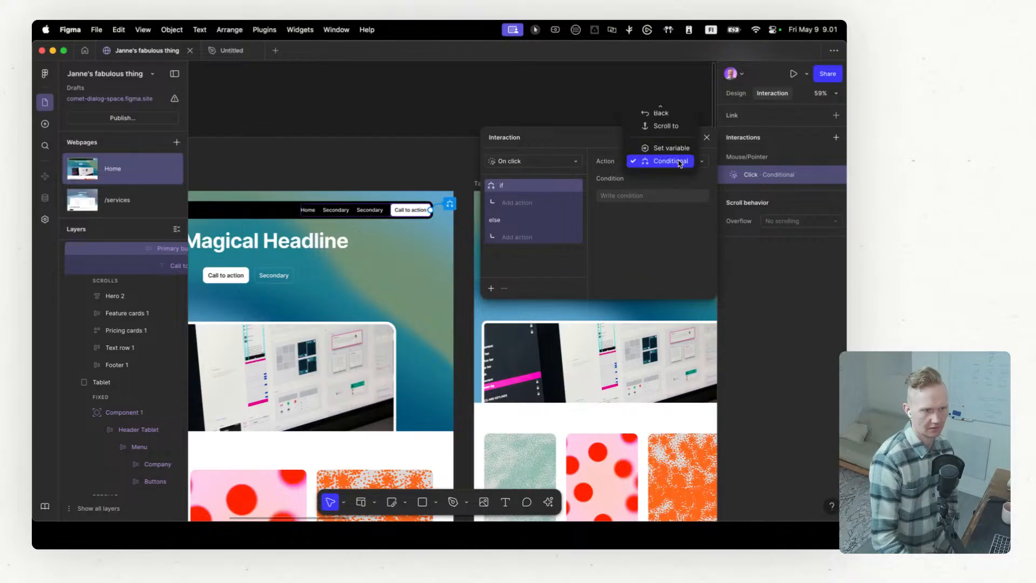
pyautogui.scroll(5, 677, 161)
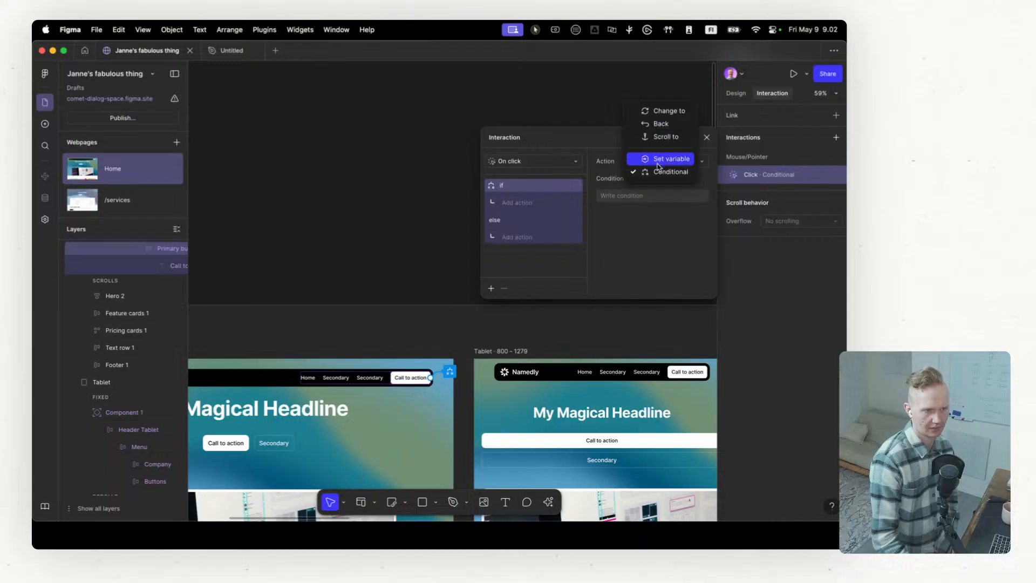
pyautogui.click(657, 190)
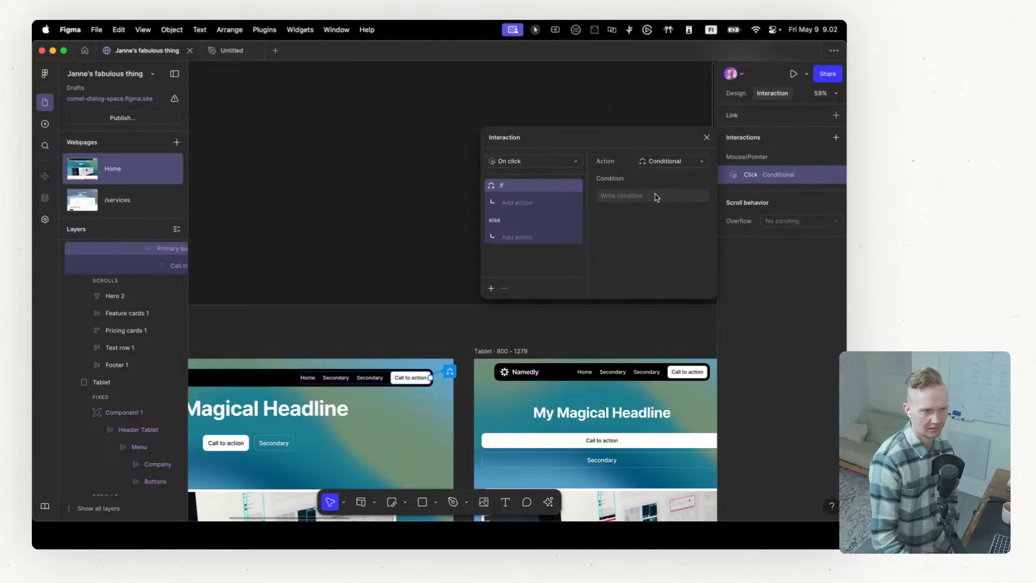
pyautogui.click(661, 163)
pyautogui.click(662, 162)
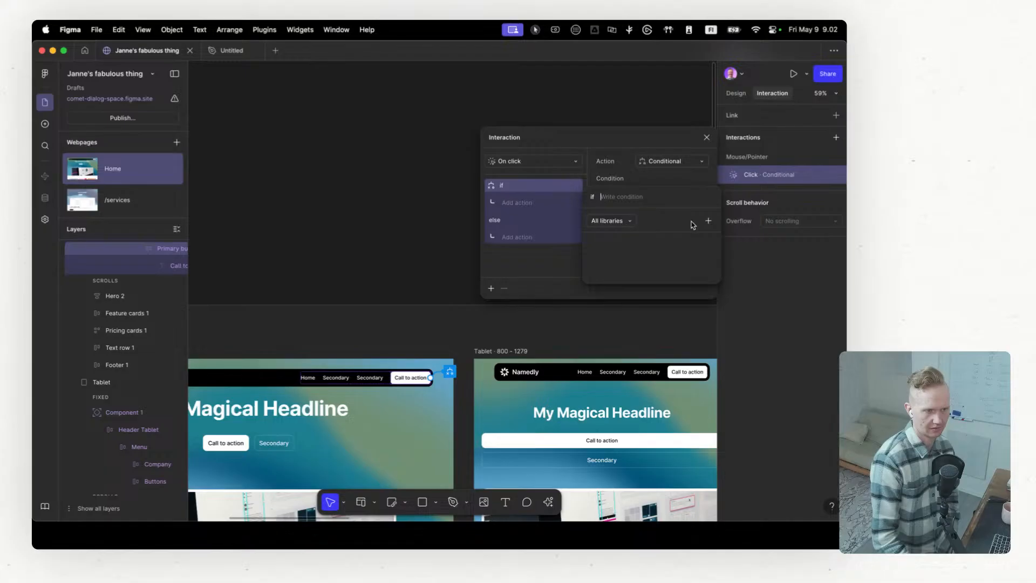
pyautogui.click(708, 220)
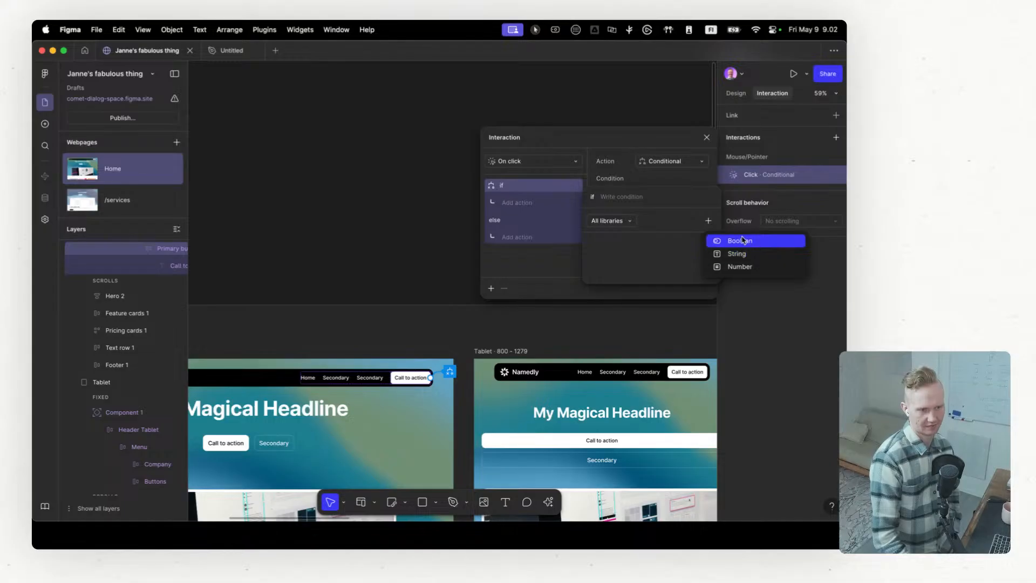
pyautogui.click(743, 240)
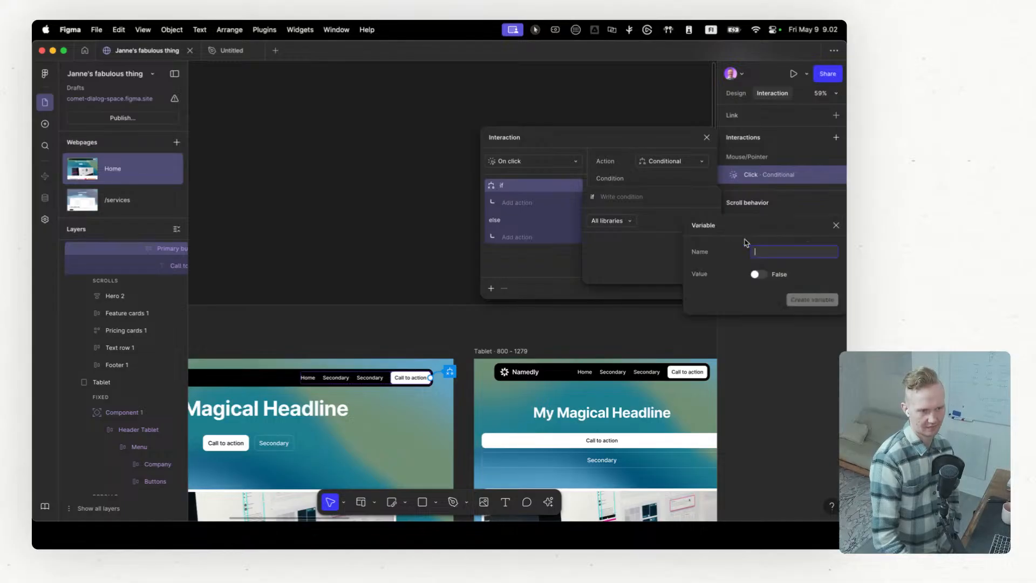
pyautogui.click(757, 274)
pyautogui.click(758, 273)
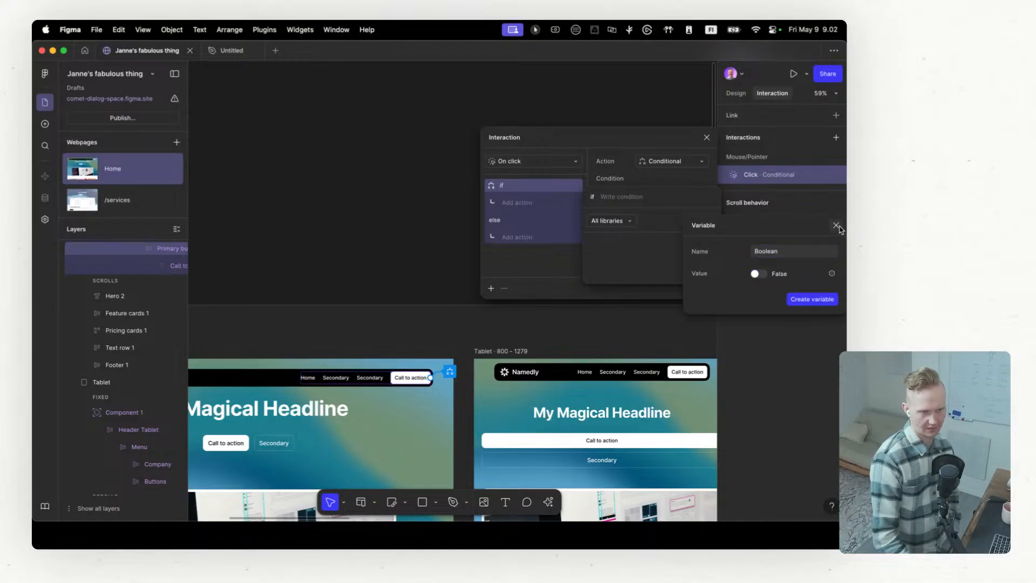
pyautogui.click(836, 226)
pyautogui.click(563, 279)
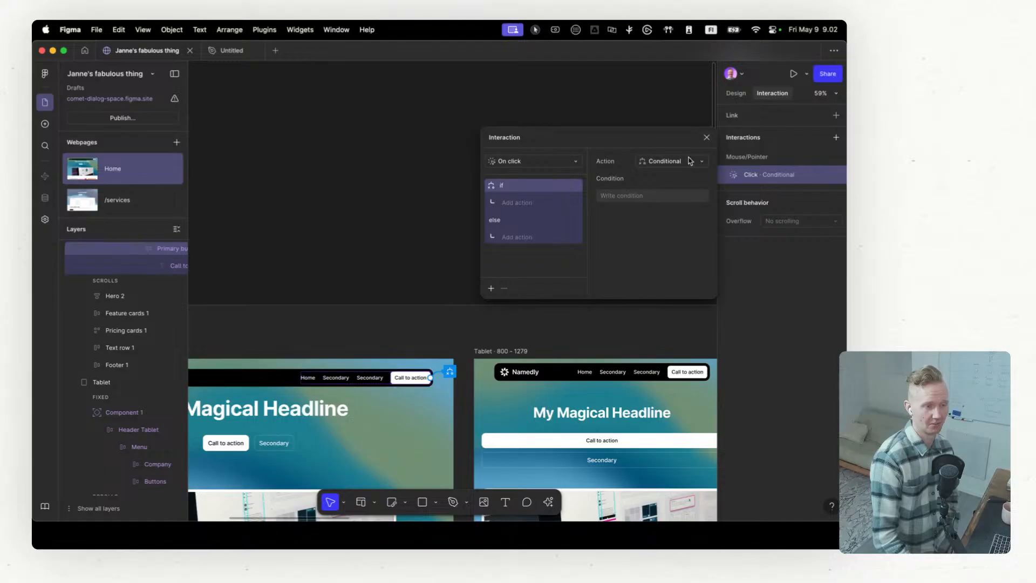
# Step: Remove the conditional click interaction from the Desktop header's Call to action button and review the available interaction types
pyautogui.scroll(-3, 526, 238)
pyautogui.scroll(-5, 526, 238)
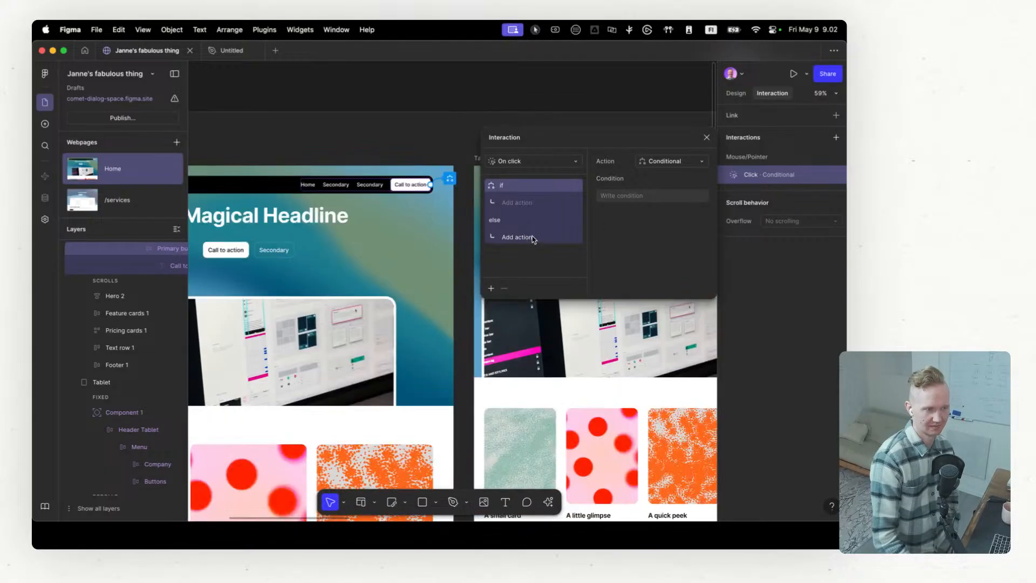
pyautogui.click(707, 139)
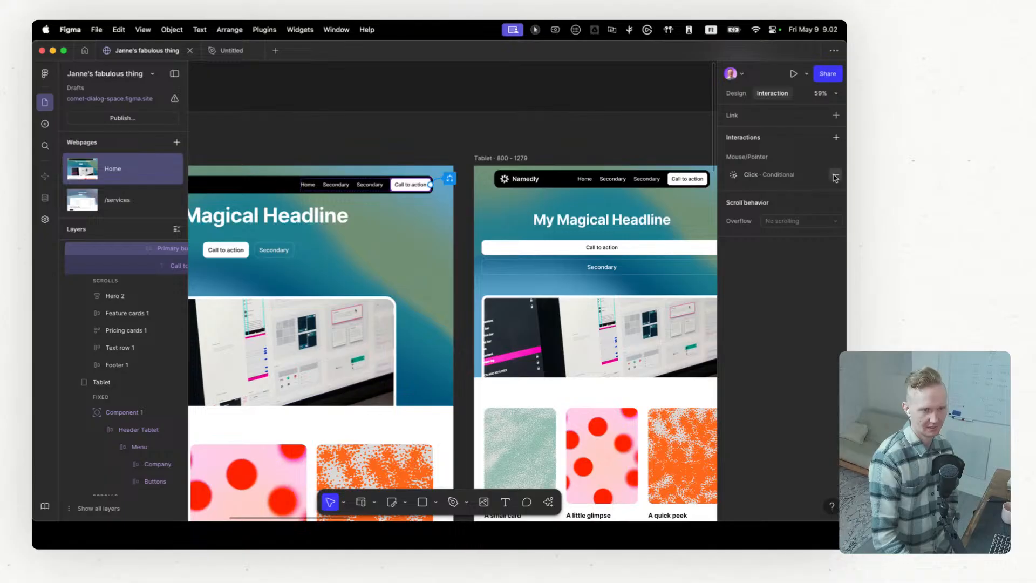
pyautogui.click(835, 175)
pyautogui.click(836, 138)
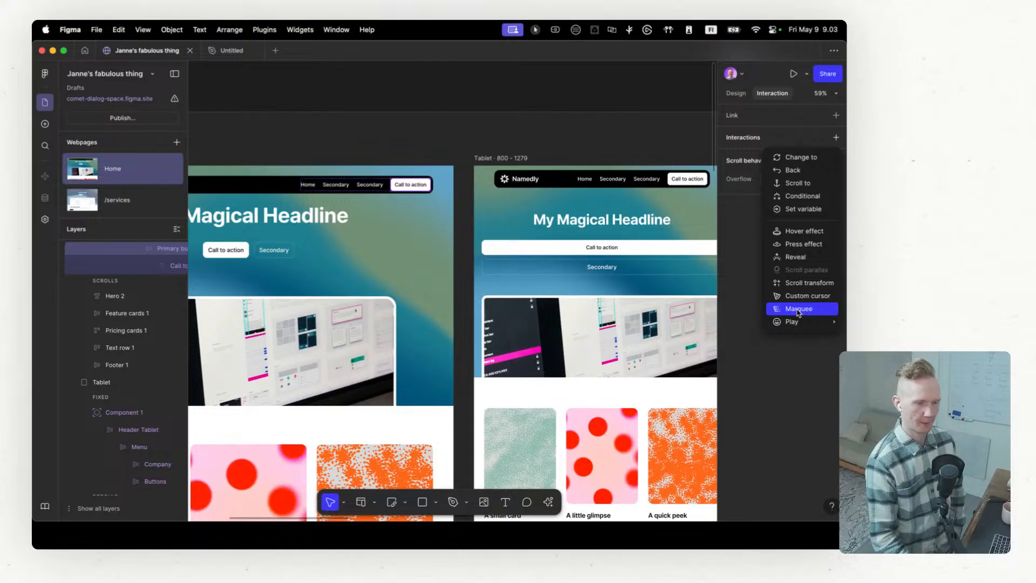
pyautogui.moveTo(807, 324)
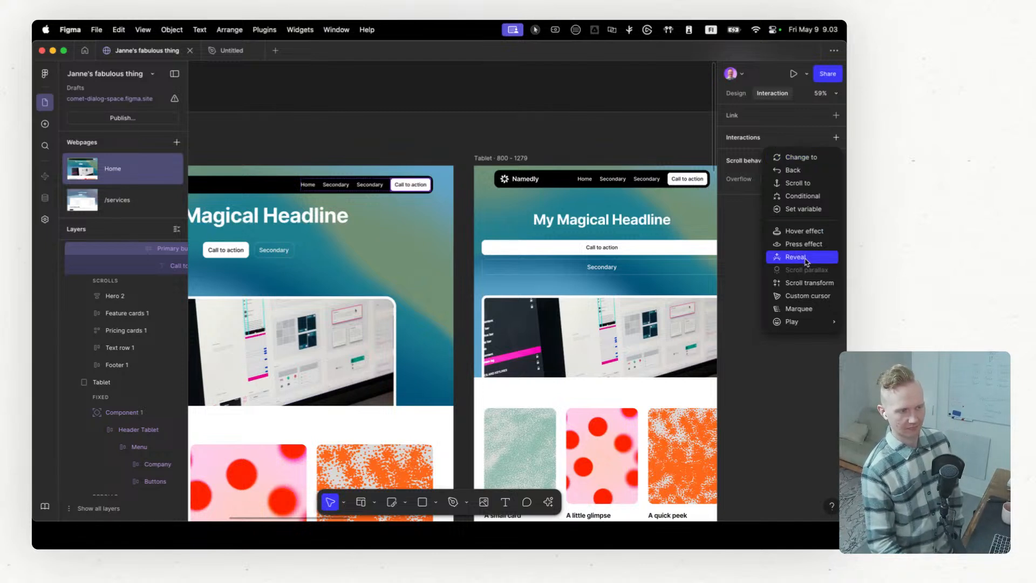
# Step: Add an In view Reveal interaction with a Slide in bottom enter animation to Card 1 in the Desktop Feature cards section
pyautogui.scroll(-3, 371, 376)
pyautogui.hscroll(-5, 371, 377)
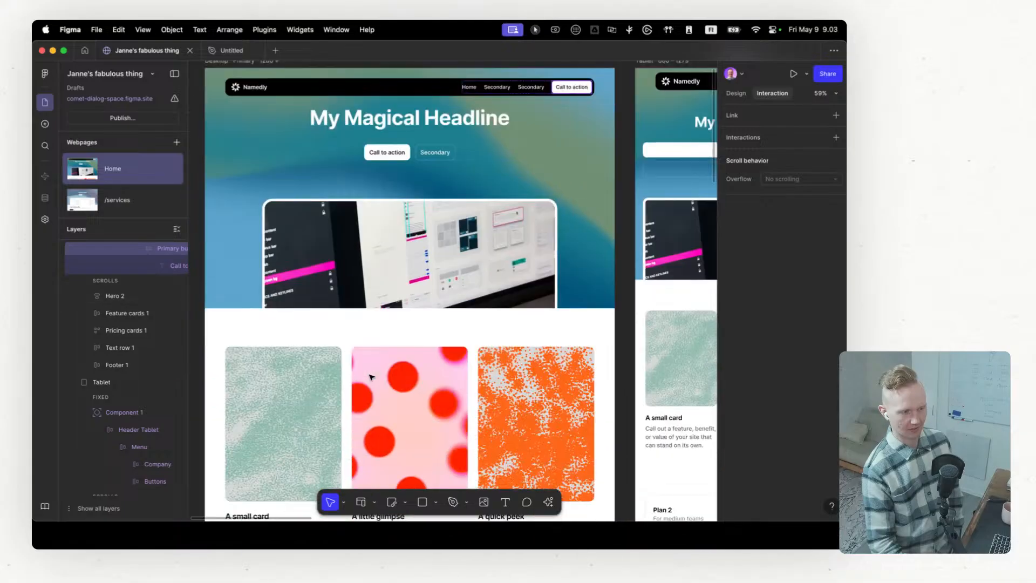
pyautogui.click(296, 374)
pyautogui.scroll(-4, 295, 372)
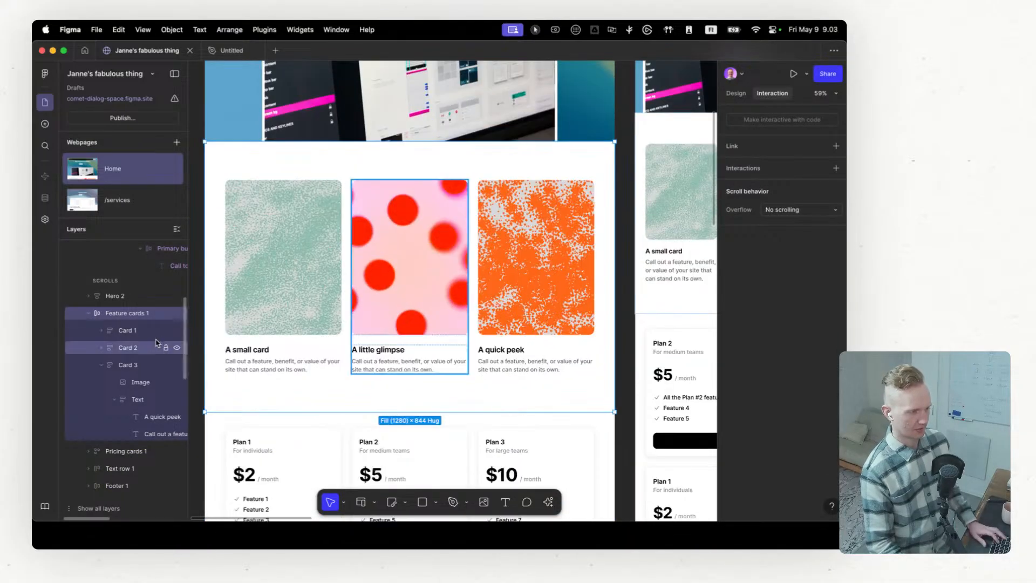
pyautogui.click(159, 331)
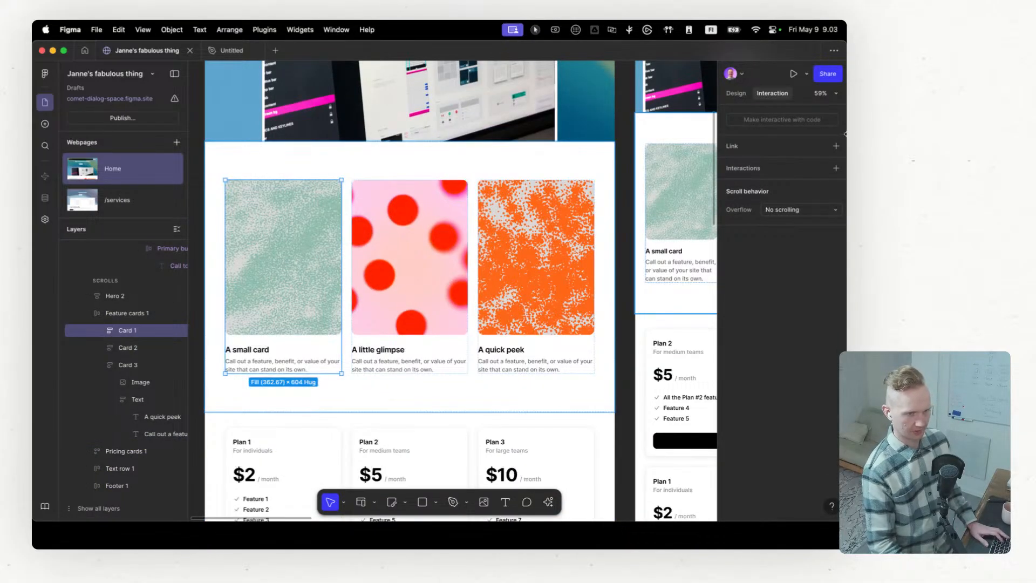
pyautogui.click(836, 168)
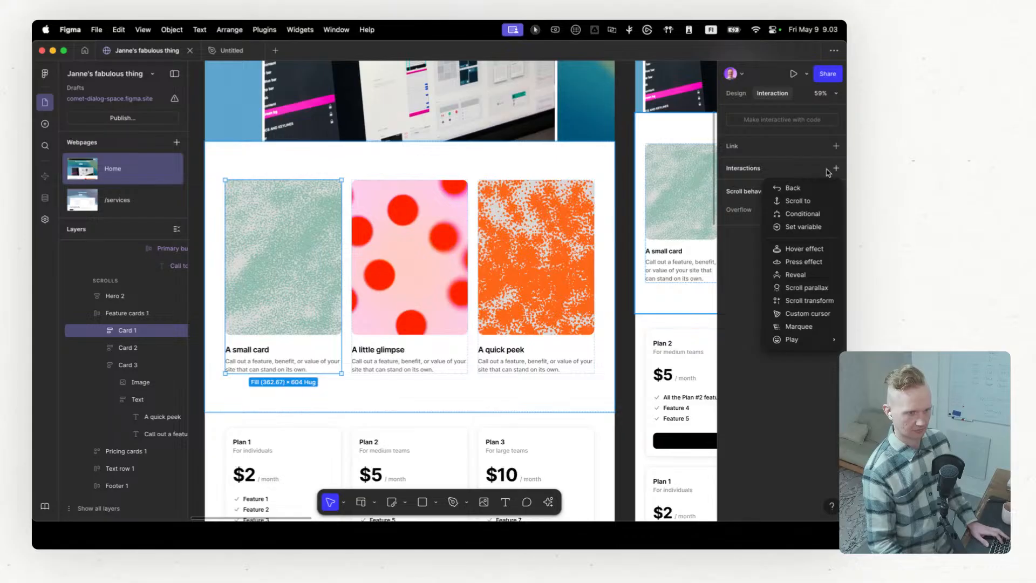
pyautogui.click(796, 275)
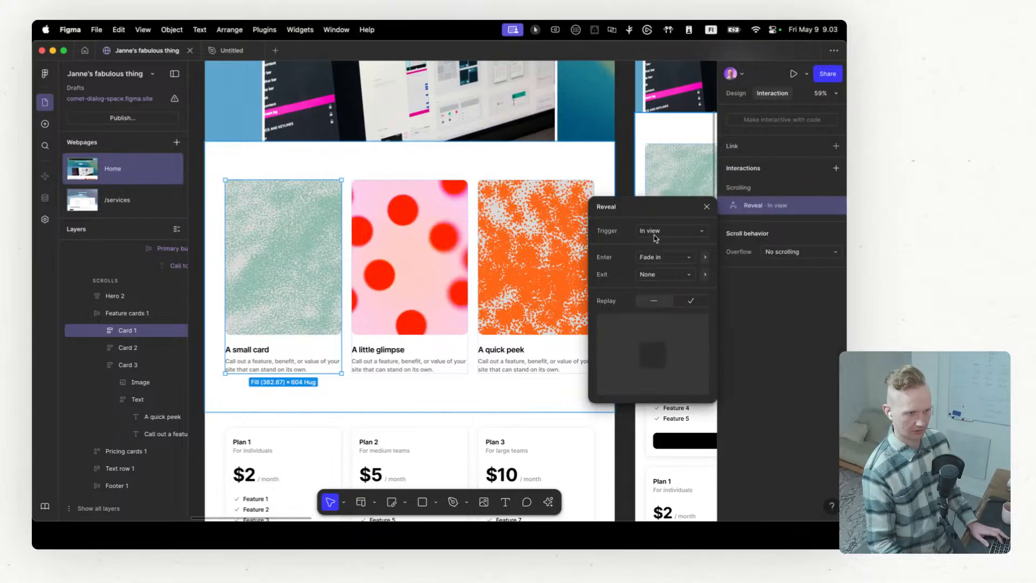
pyautogui.click(670, 258)
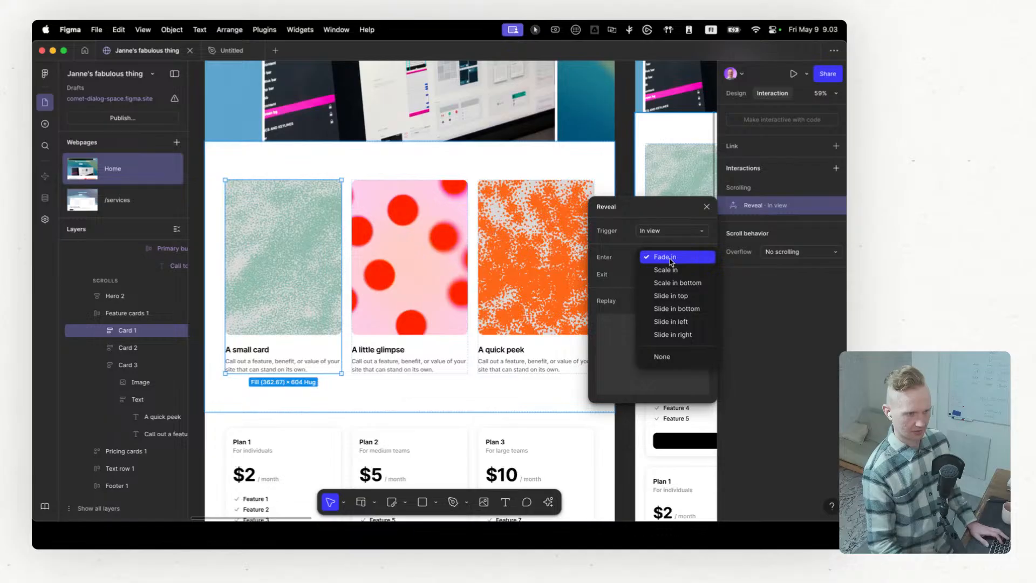
pyautogui.click(676, 309)
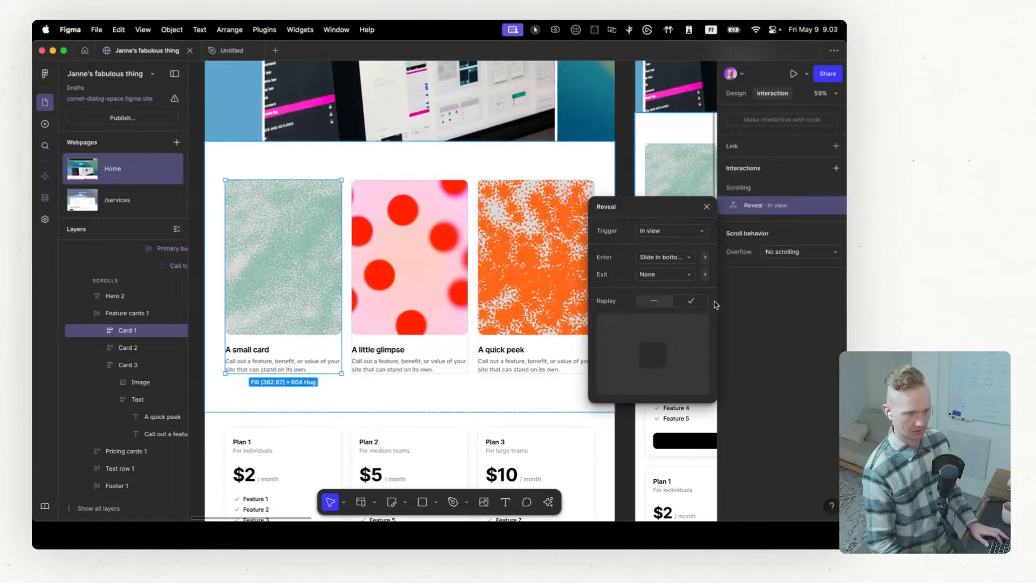
pyautogui.click(764, 303)
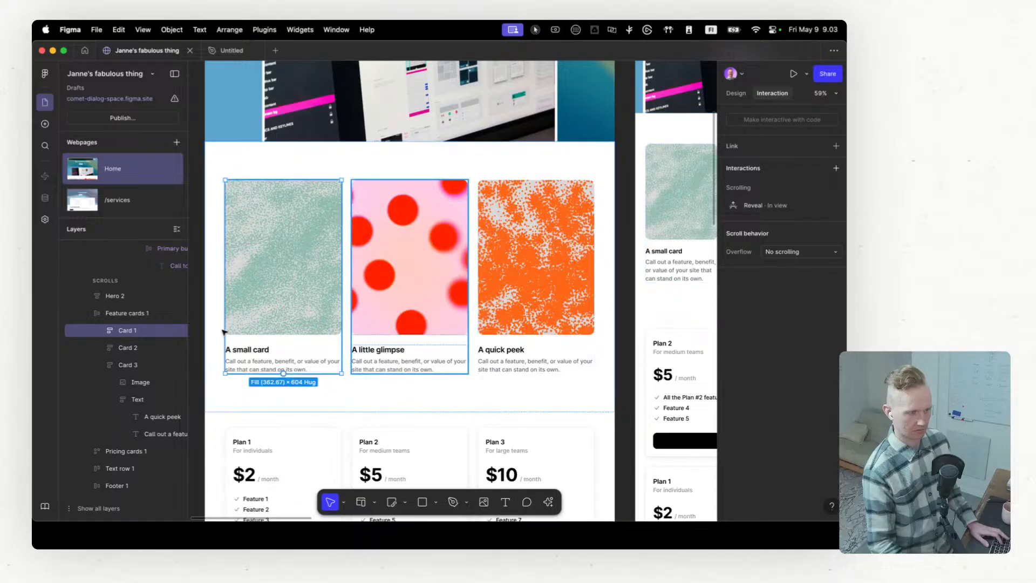
# Step: Add an In view Reveal interaction with a Slide in bottom enter animation to Card 2 of the Feature cards
pyautogui.click(130, 347)
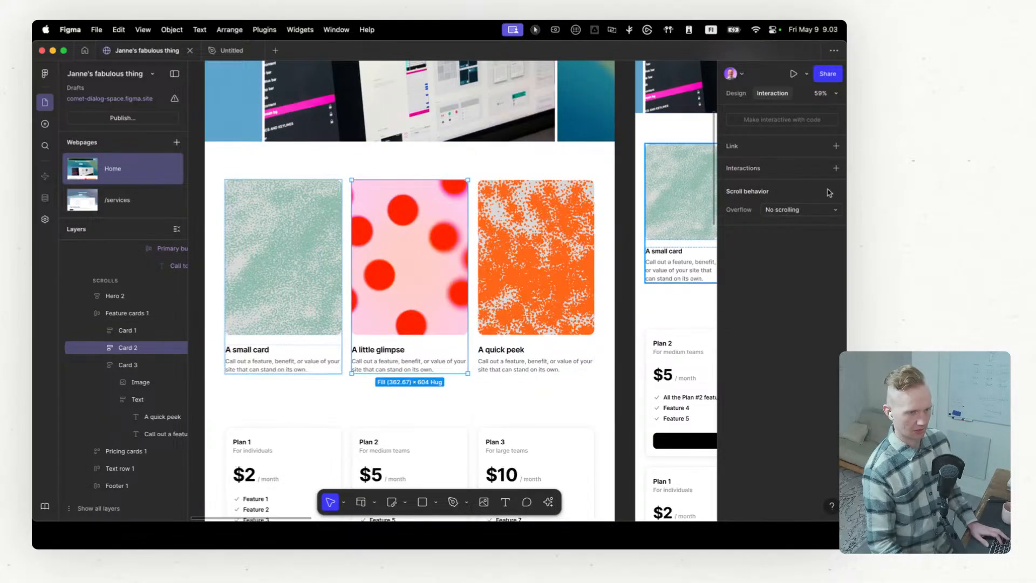
pyautogui.click(836, 168)
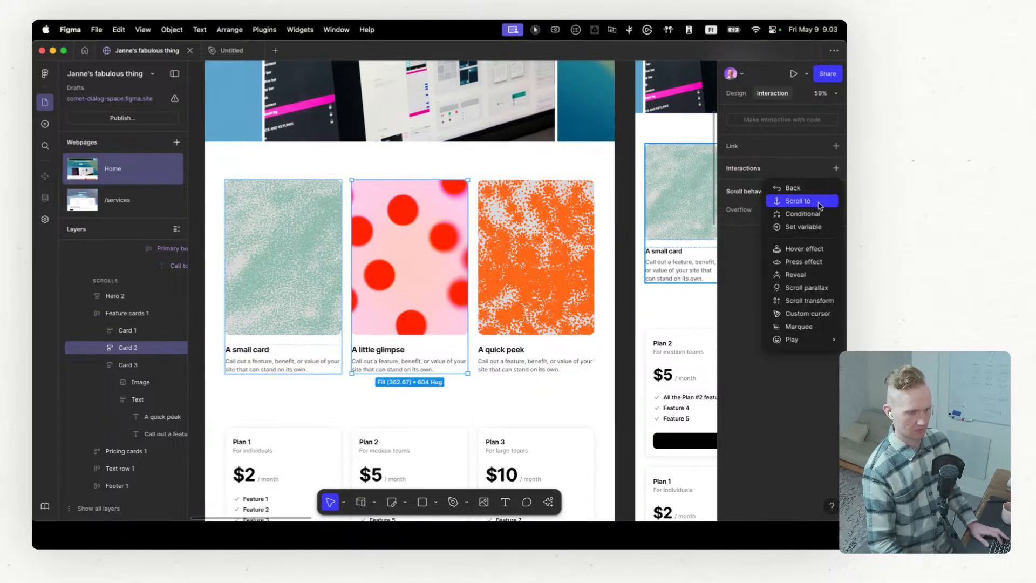
pyautogui.click(807, 277)
pyautogui.click(668, 258)
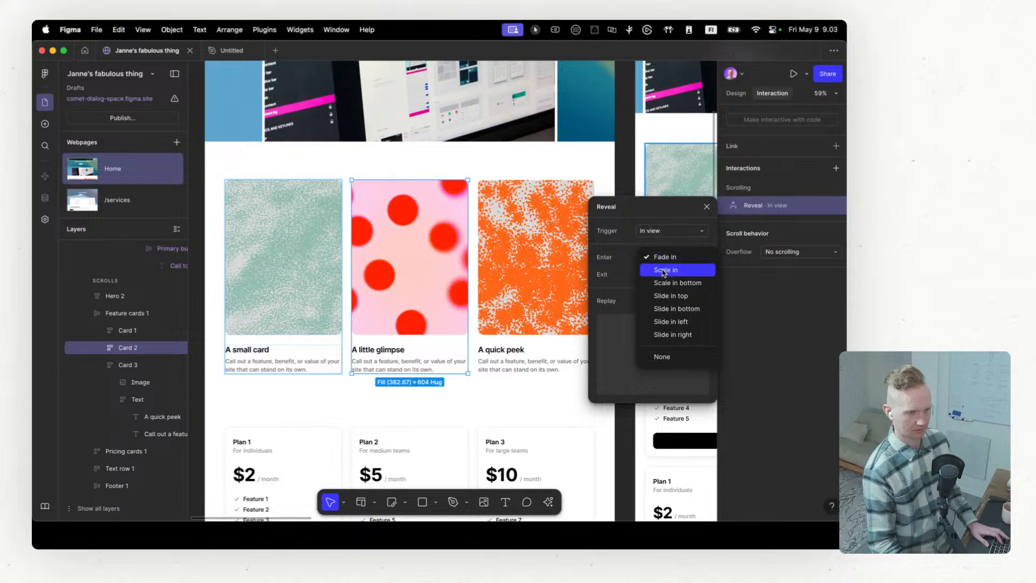
pyautogui.click(662, 308)
# Step: Add an In view Reveal interaction with a slide-in enter animation to Card 3 and review its overflow scrolling options
pyautogui.click(128, 365)
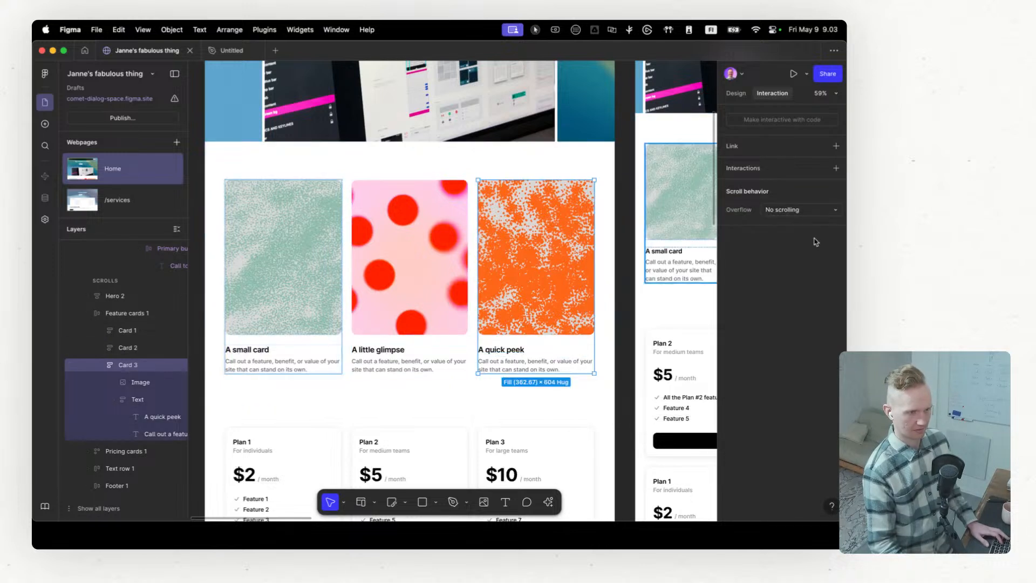
pyautogui.click(793, 210)
pyautogui.click(804, 189)
pyautogui.click(833, 170)
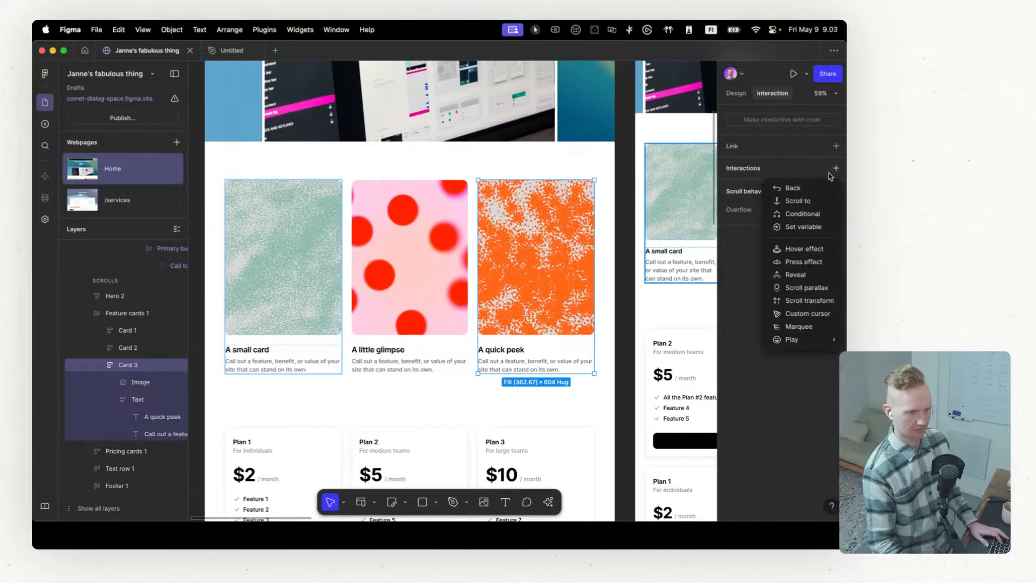
pyautogui.click(804, 274)
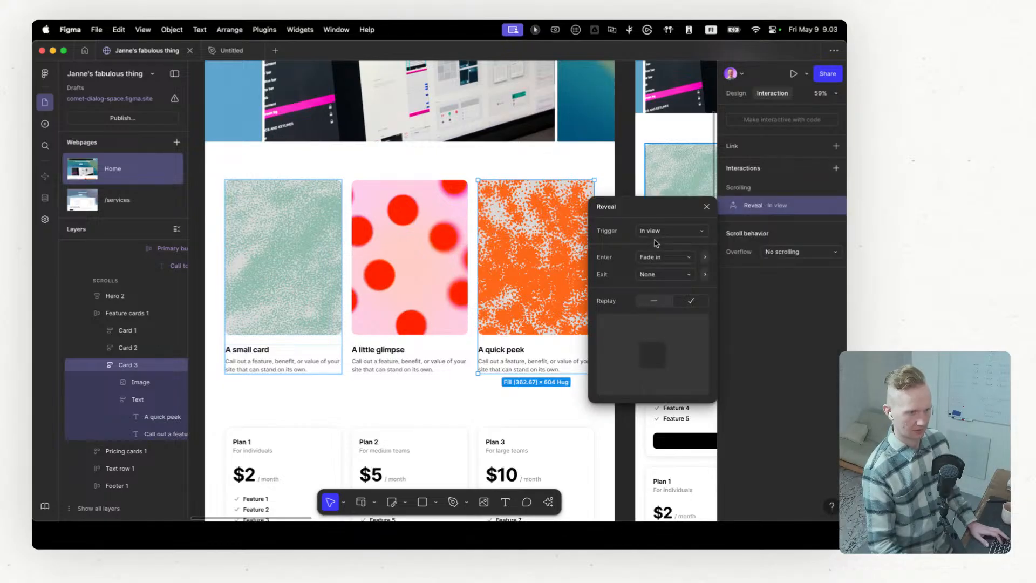
pyautogui.click(658, 259)
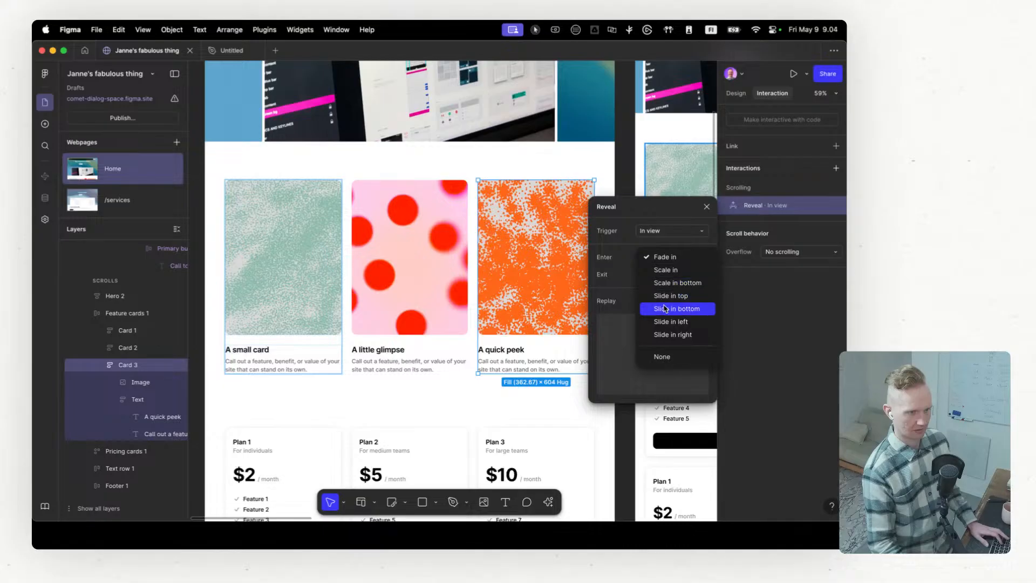
pyautogui.click(668, 323)
pyautogui.click(767, 311)
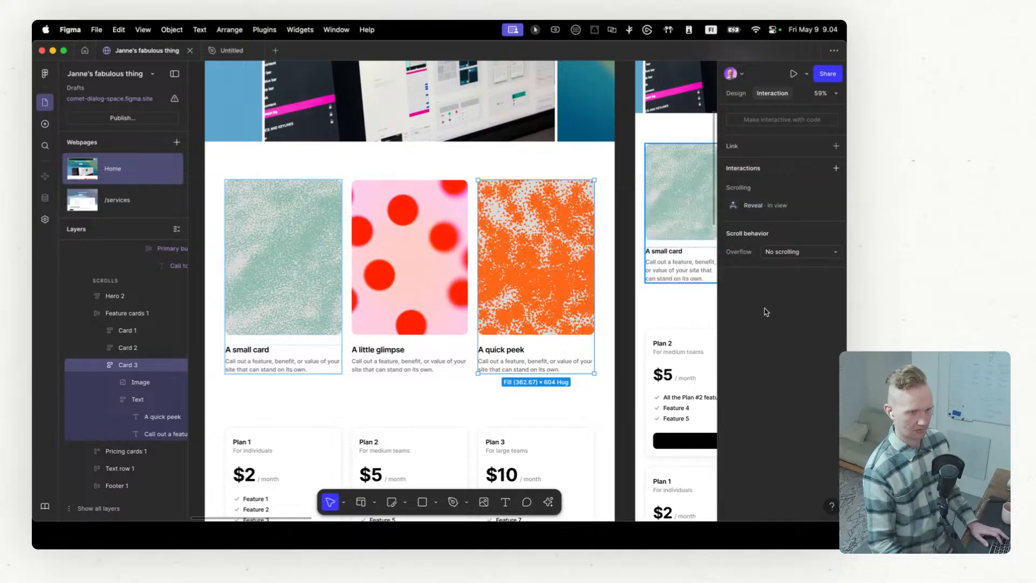
pyautogui.click(793, 253)
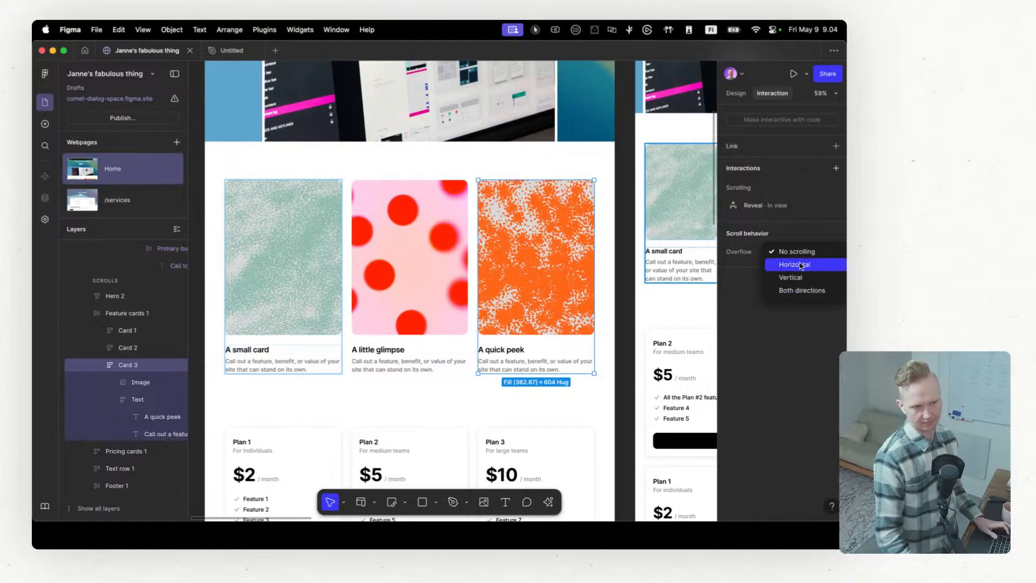
pyautogui.click(747, 298)
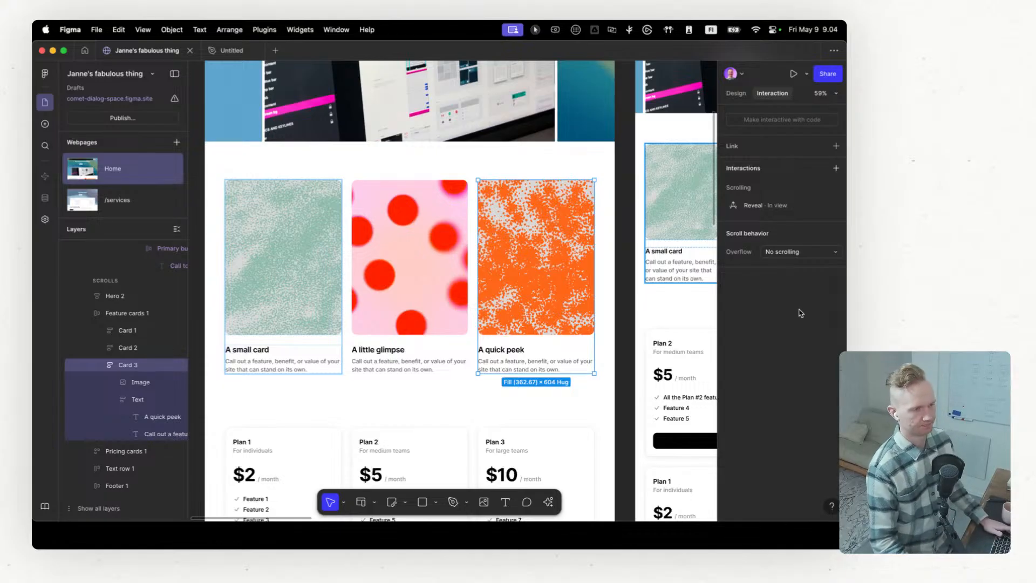
# Step: Preview the Home page at desktop width and check the feature cards' reveal animations down to the pricing plans
pyautogui.scroll(5, 397, 230)
pyautogui.scroll(1, 397, 230)
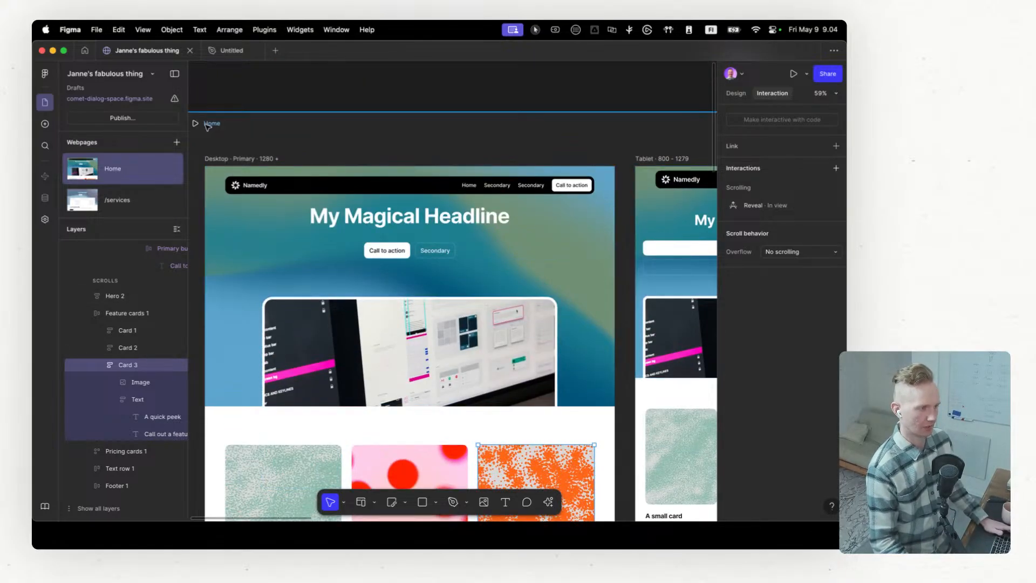
pyautogui.click(197, 126)
pyautogui.scroll(-10, 420, 176)
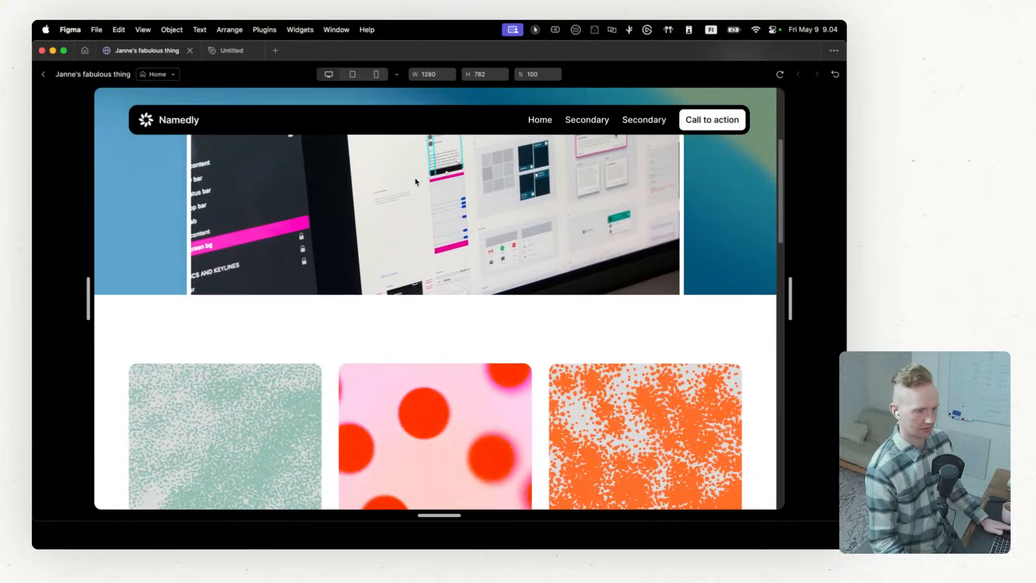
pyautogui.scroll(-8, 413, 179)
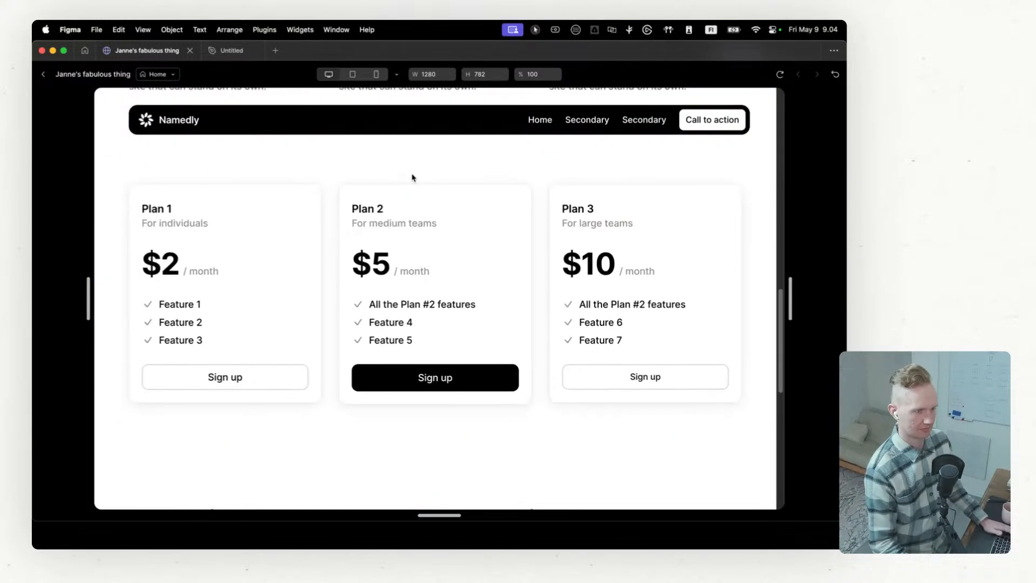
# Step: Preview the Home page at mobile width and examine its layout from the hero down to the footer
pyautogui.scroll(15, 366, 172)
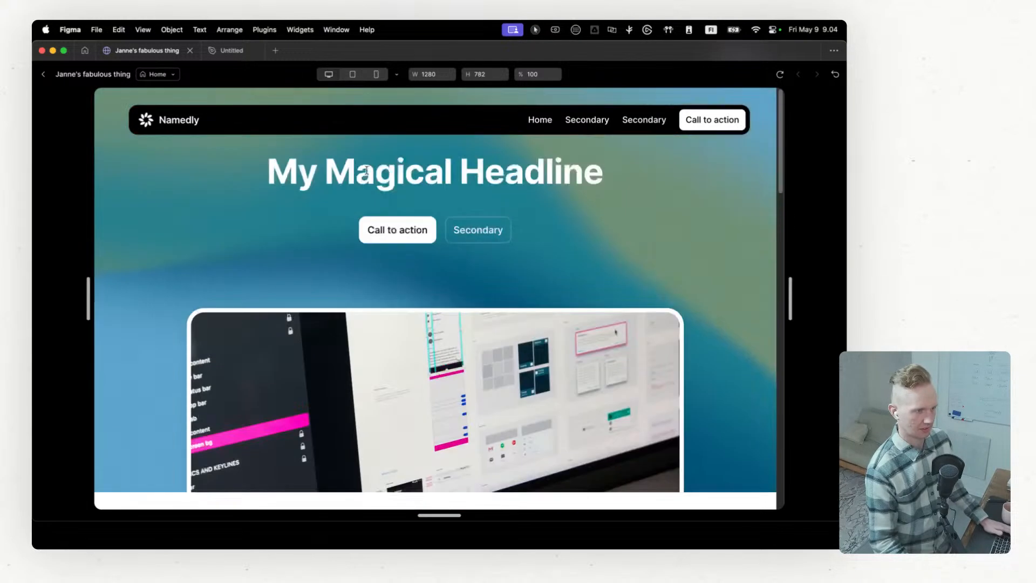
pyautogui.click(375, 75)
pyautogui.scroll(-10, 435, 176)
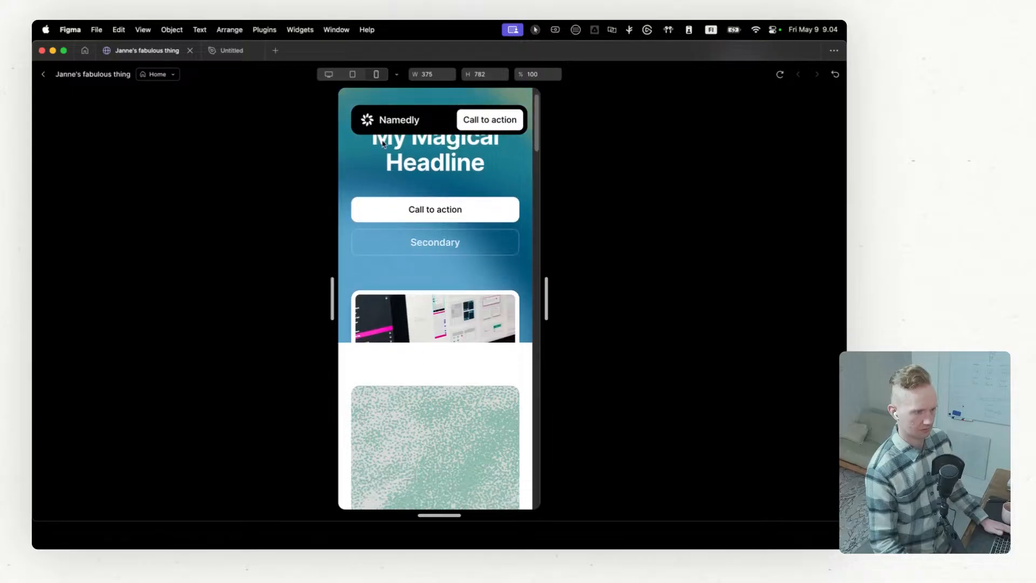
pyautogui.scroll(-10, 435, 176)
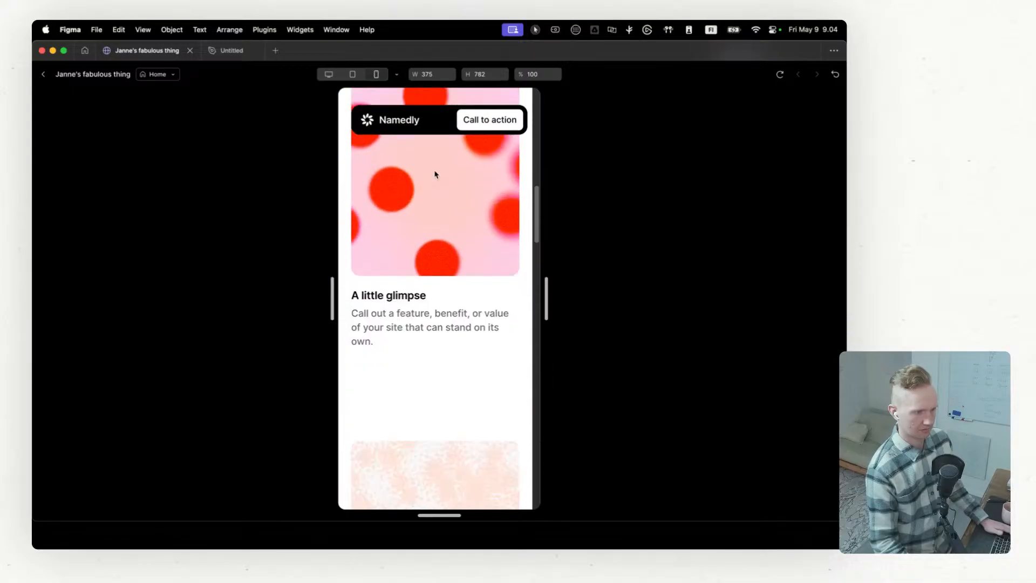
pyautogui.scroll(-15, 435, 174)
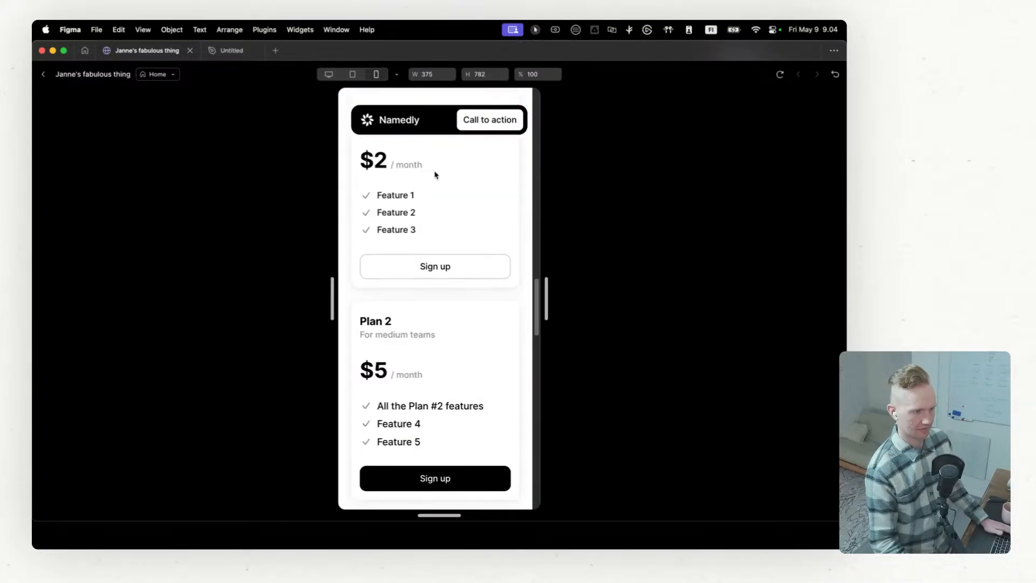
pyautogui.scroll(-10, 435, 172)
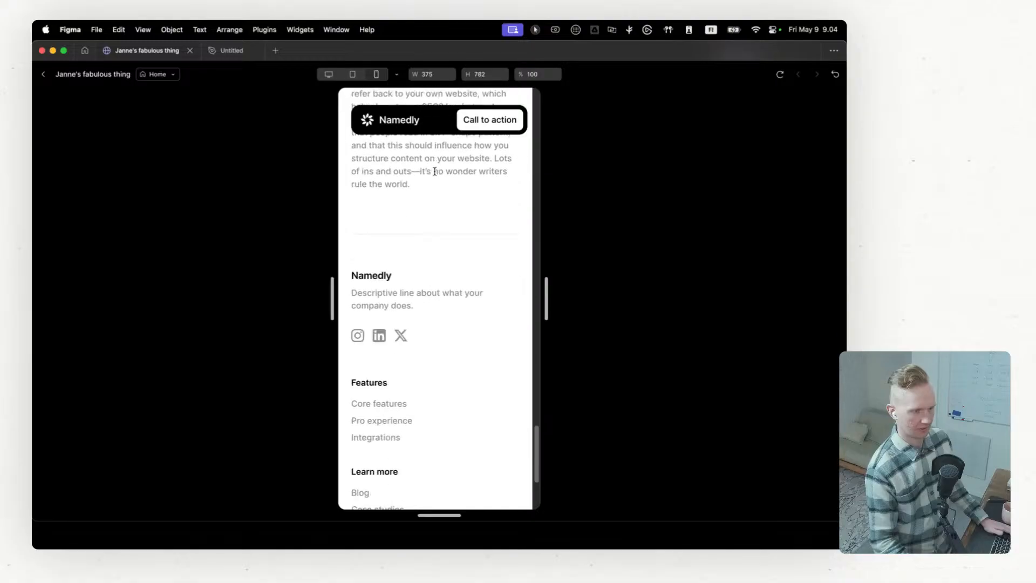
pyautogui.scroll(20, 435, 174)
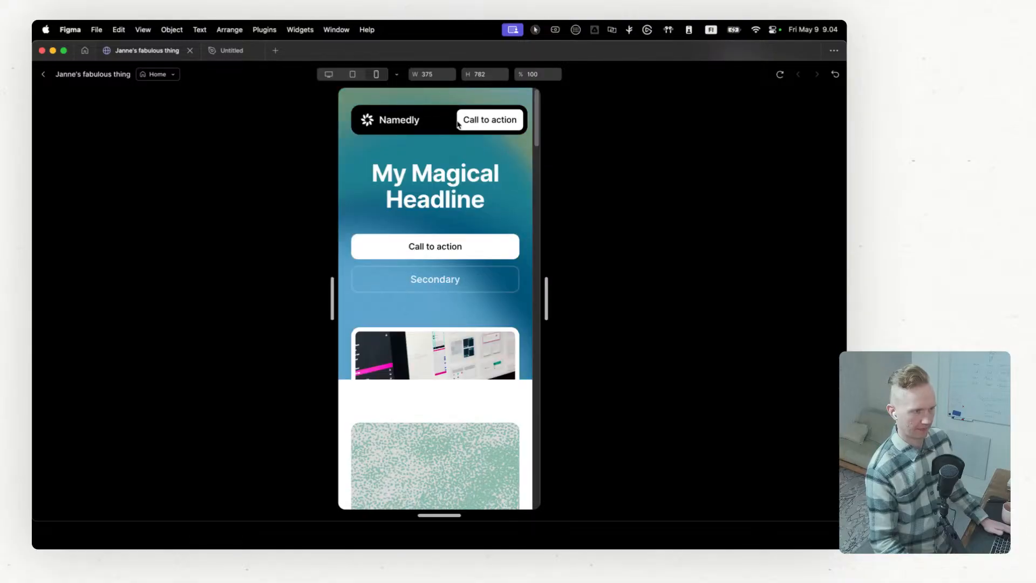
# Step: Replay the Home page preview at desktop width, check it down to the pricing plans, and close the preview
pyautogui.click(328, 75)
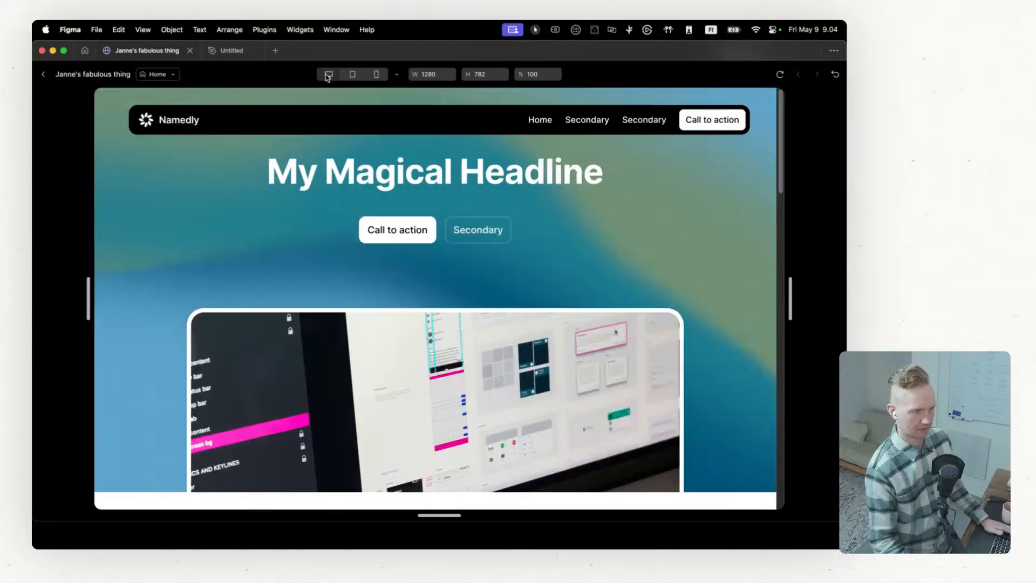
pyautogui.click(398, 78)
pyautogui.click(397, 78)
pyautogui.click(780, 77)
pyautogui.scroll(-10, 376, 200)
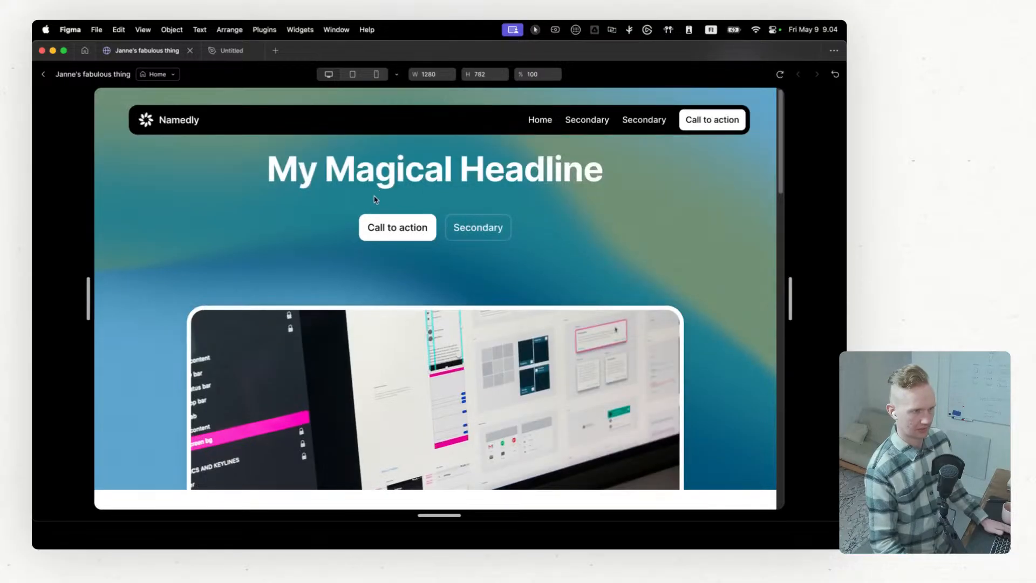
pyautogui.scroll(-4, 376, 200)
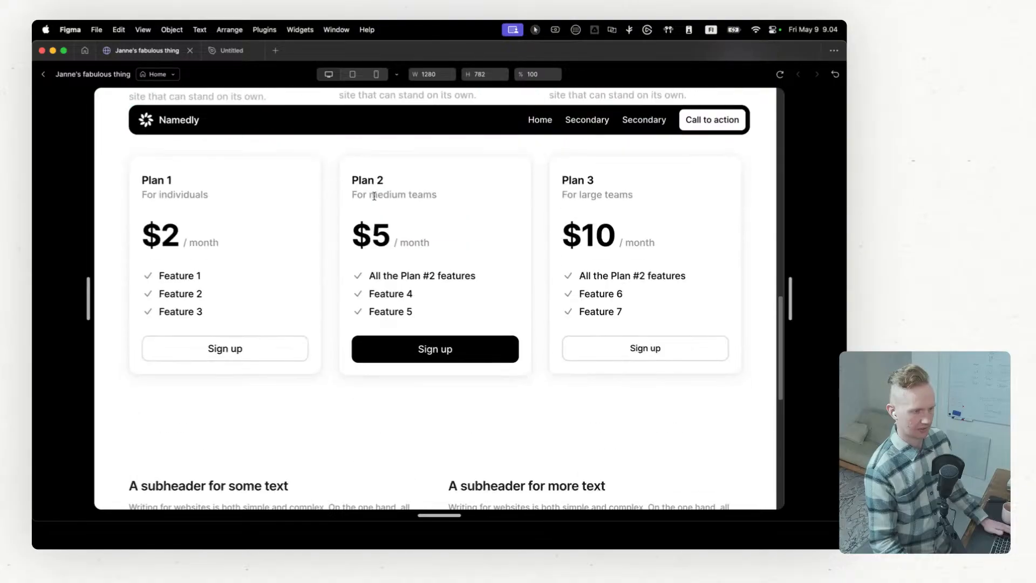
pyautogui.scroll(15, 374, 198)
pyautogui.click(45, 76)
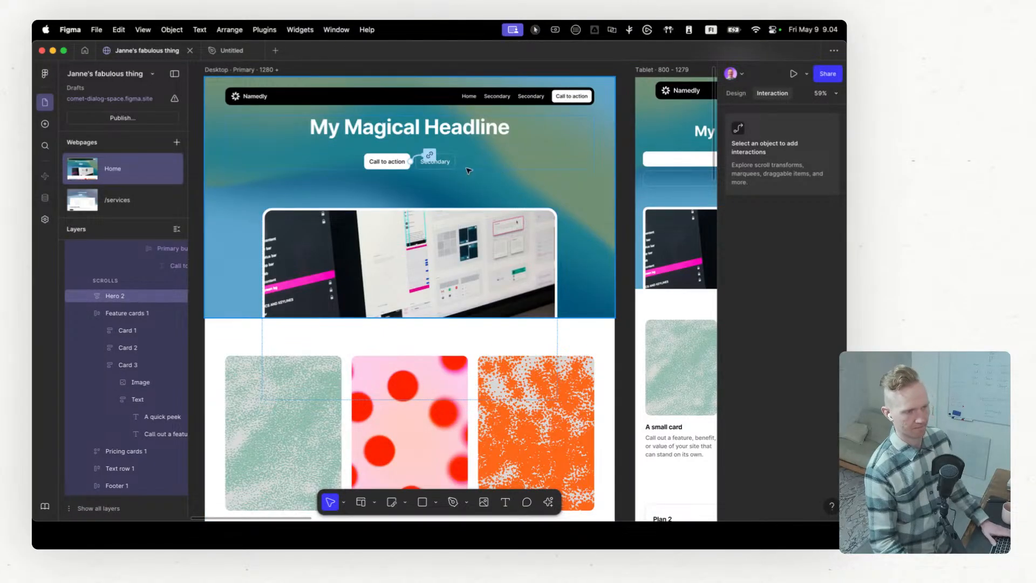
# Step: Remove the link from the hero's Call to action button on the Home page's Desktop breakpoint
pyautogui.scroll(-5, 468, 170)
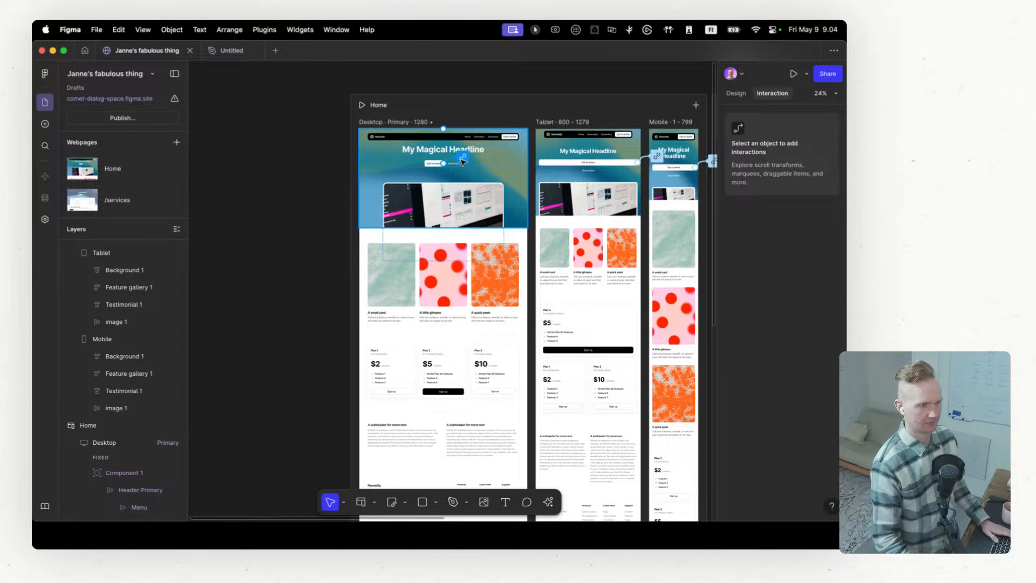
pyautogui.click(463, 157)
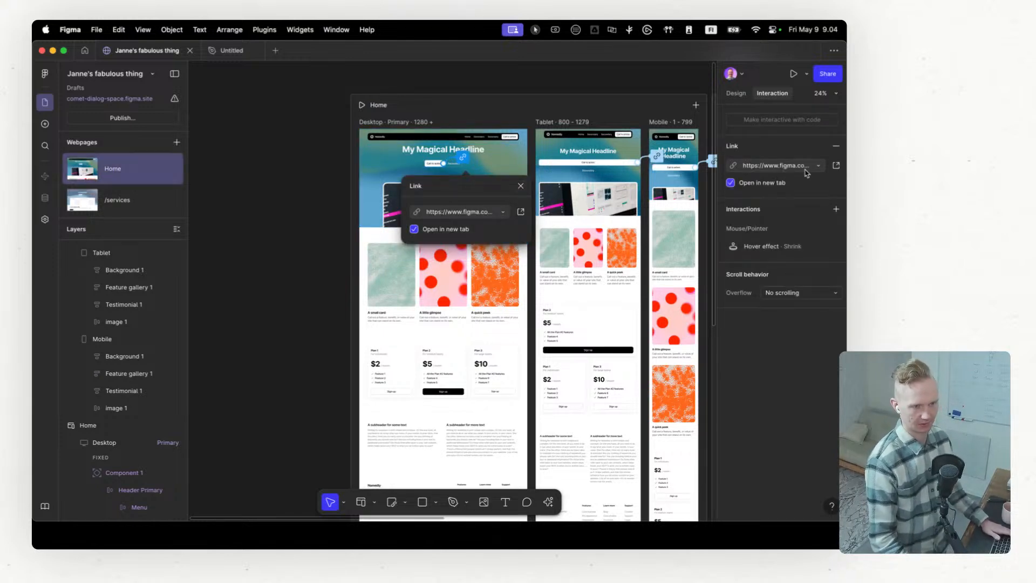
pyautogui.click(837, 146)
pyautogui.scroll(3, 532, 265)
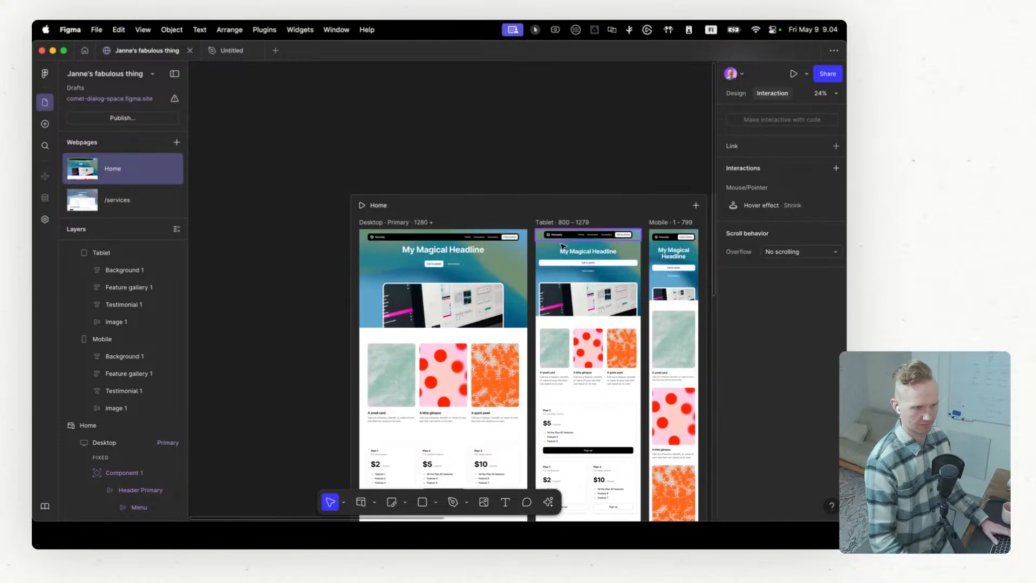
pyautogui.scroll(3, 532, 265)
pyautogui.scroll(2, 532, 265)
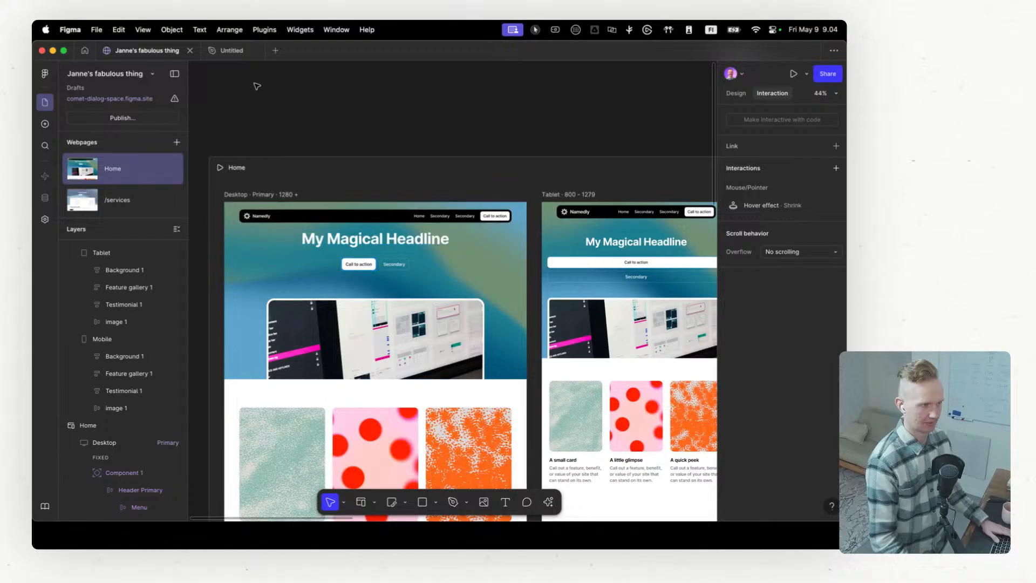
# Step: Browse the recently viewed Figma files for an existing design to reuse in the site
pyautogui.click(275, 51)
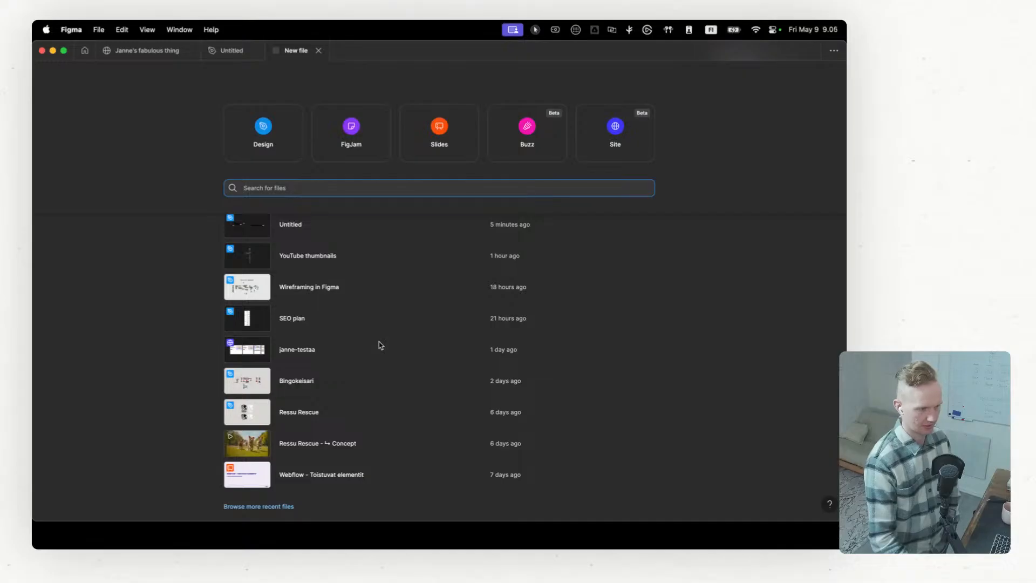
pyautogui.scroll(-1, 382, 345)
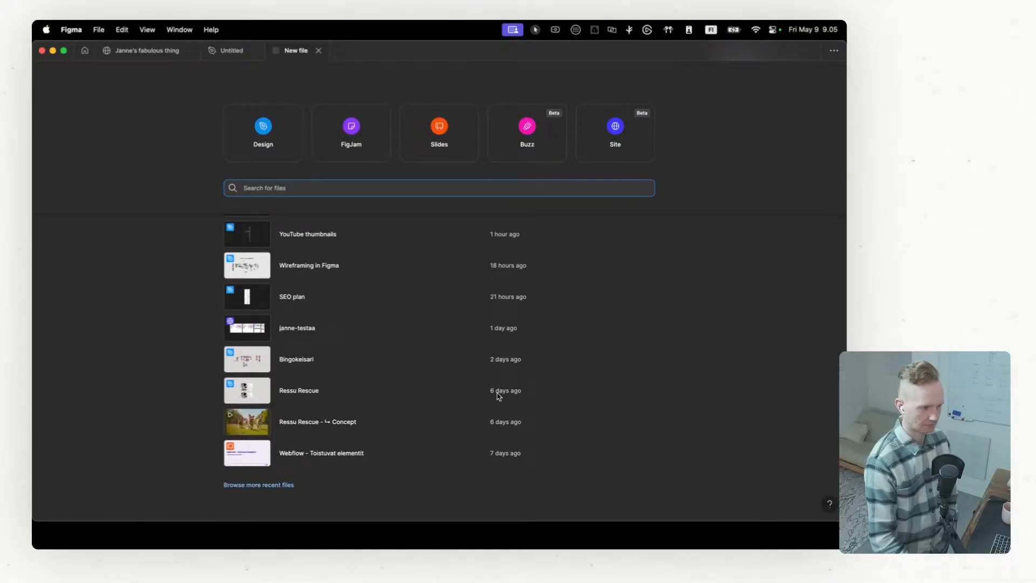
pyautogui.click(283, 486)
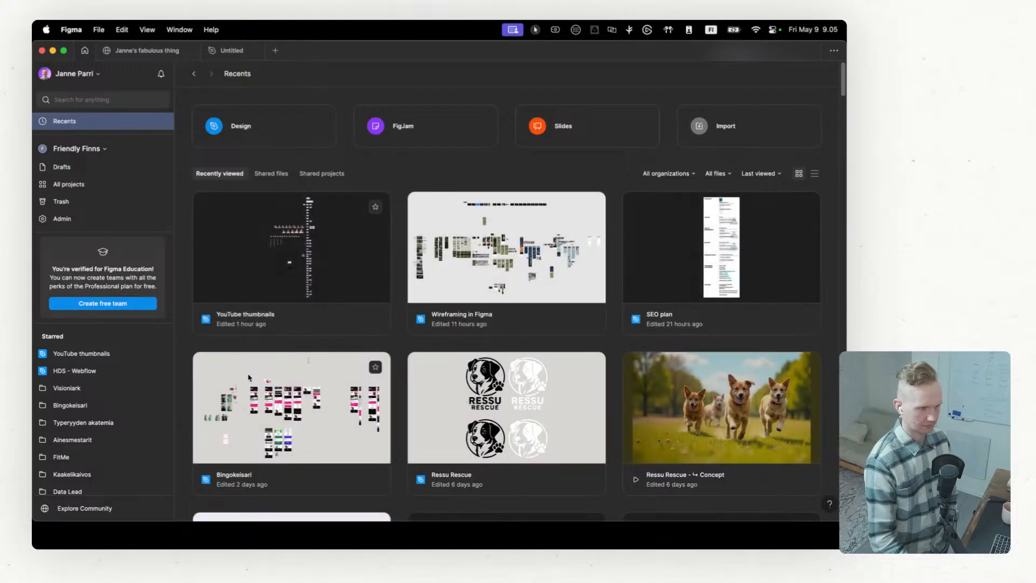
pyautogui.scroll(-1, 514, 268)
pyautogui.scroll(-10, 514, 268)
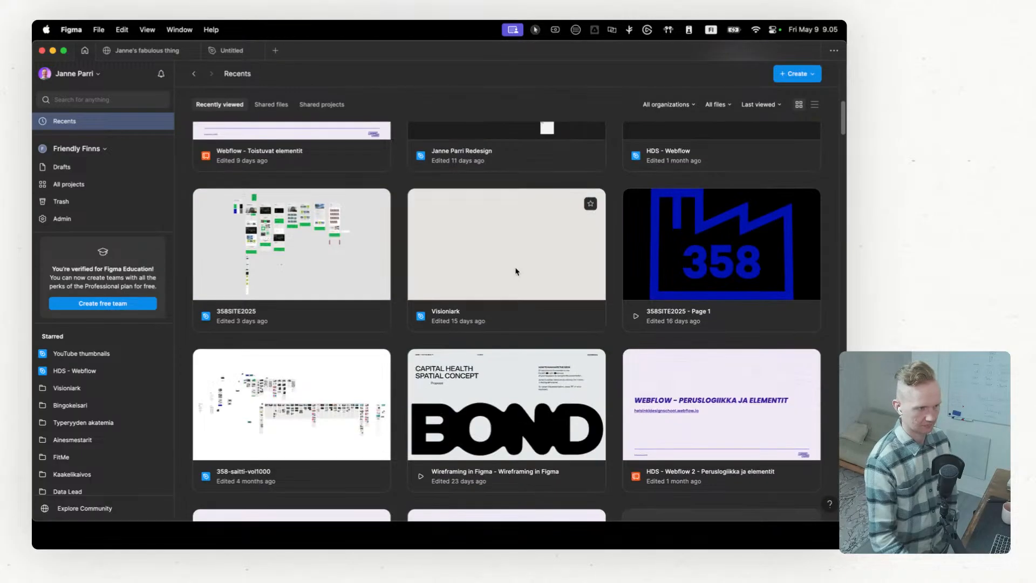
pyautogui.scroll(-3, 516, 271)
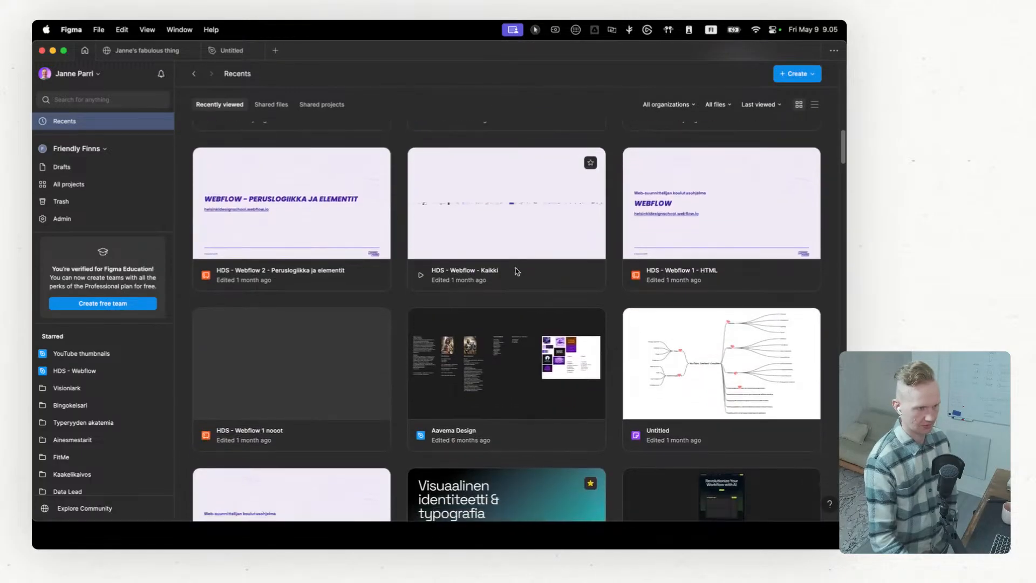
pyautogui.scroll(-4, 517, 271)
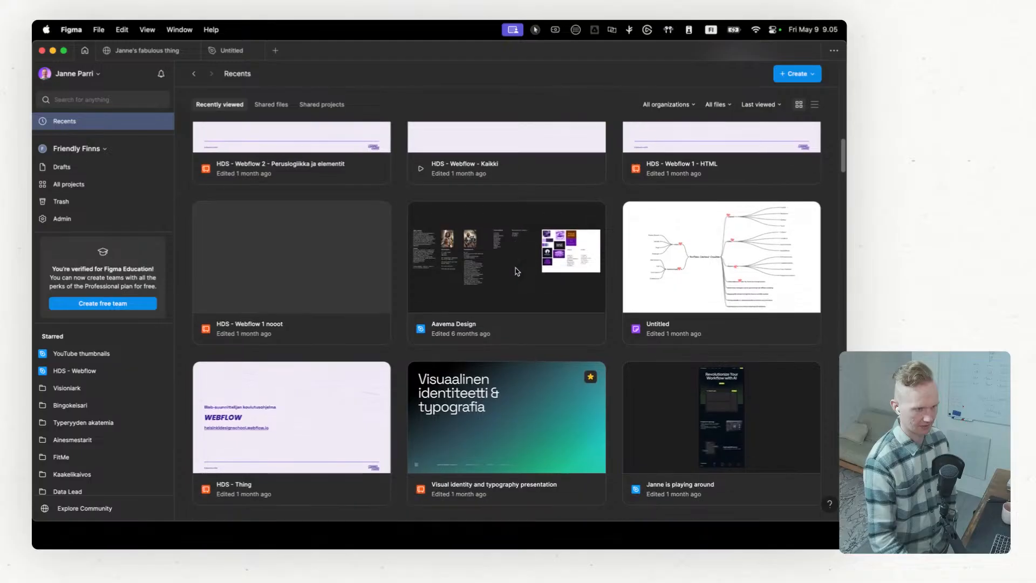
pyautogui.scroll(-7, 517, 271)
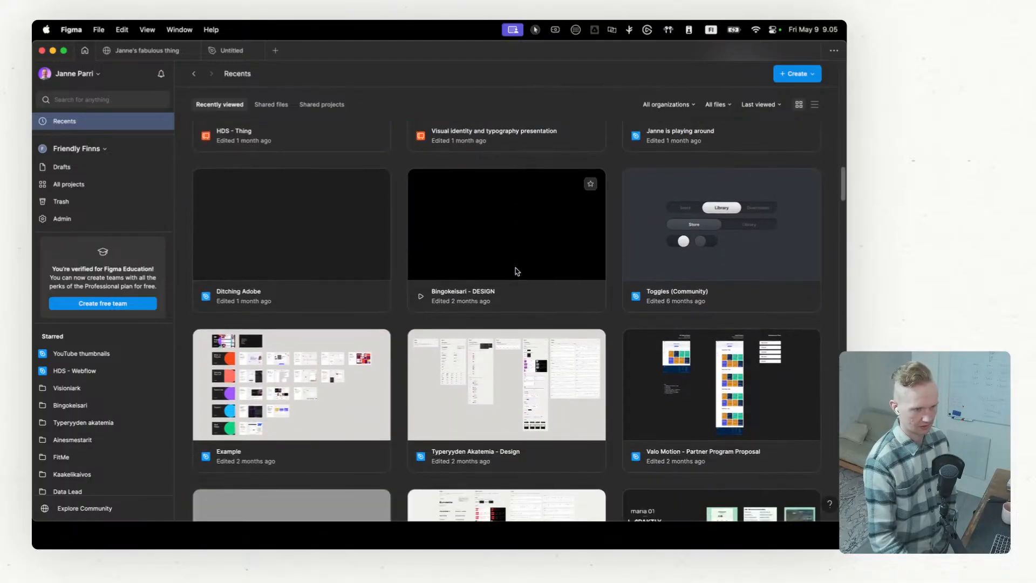
pyautogui.scroll(-3, 516, 271)
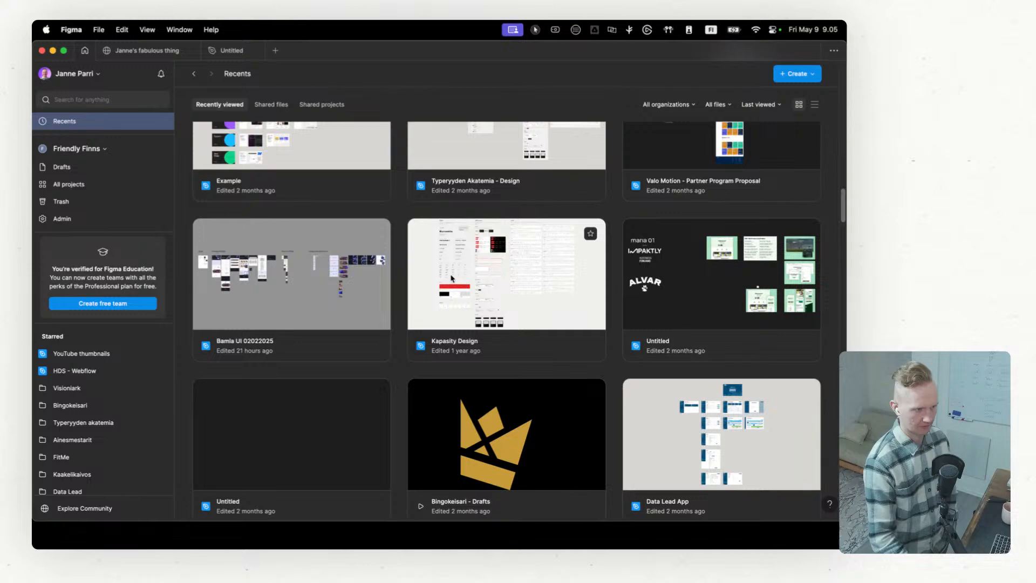
pyautogui.scroll(-5, 452, 278)
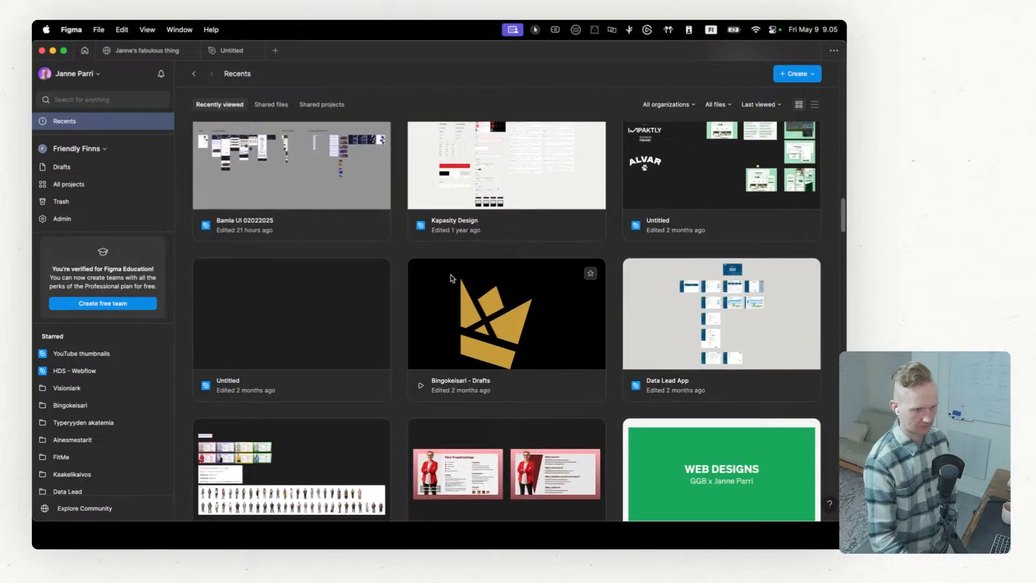
pyautogui.scroll(-15, 452, 279)
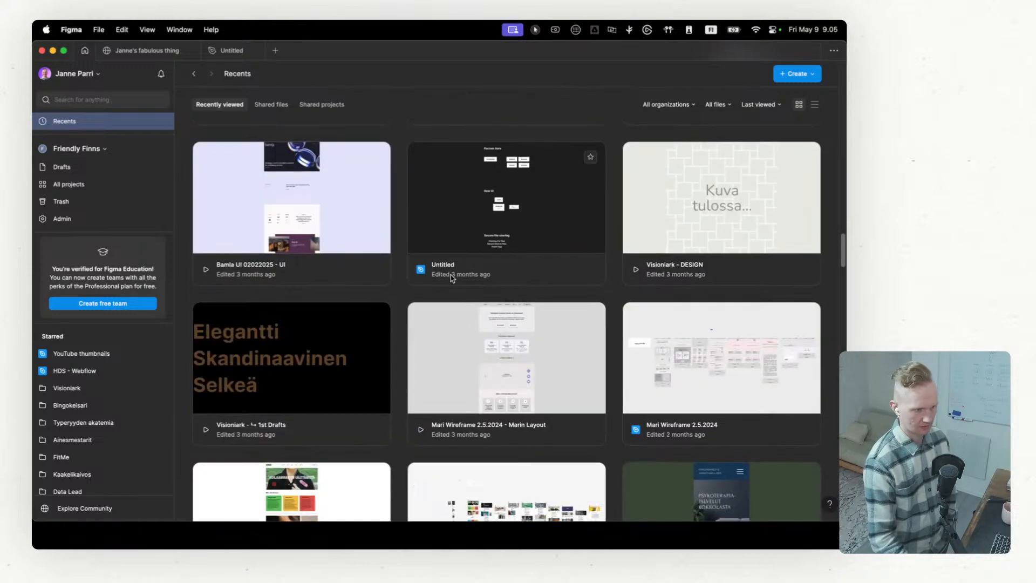
pyautogui.scroll(-2, 452, 278)
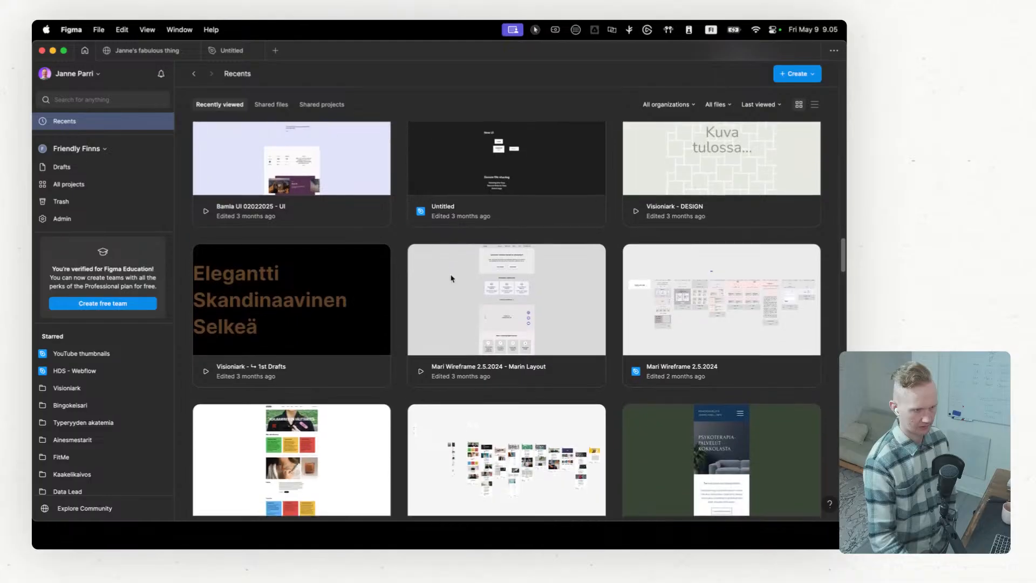
pyautogui.scroll(-14, 452, 278)
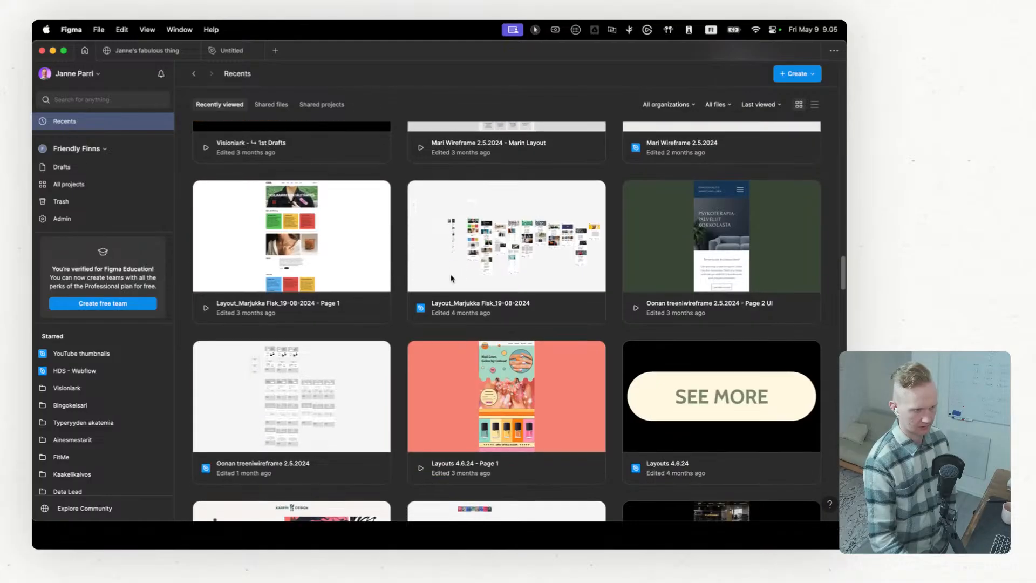
pyautogui.scroll(20, 452, 278)
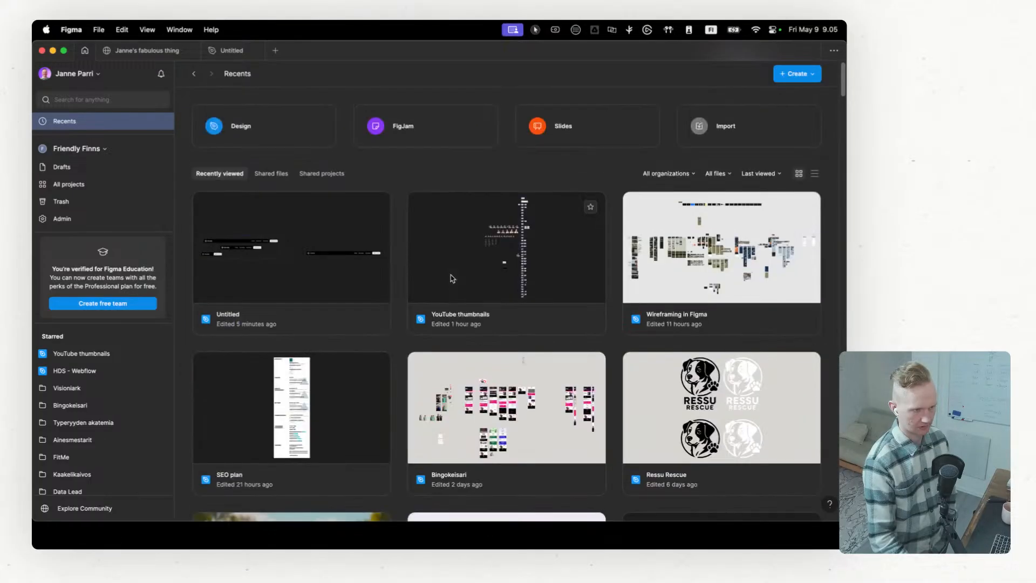
# Step: Open the Bingokeisari design file and copy its black "Usein kysyttyä" FAQ section
pyautogui.click(493, 411)
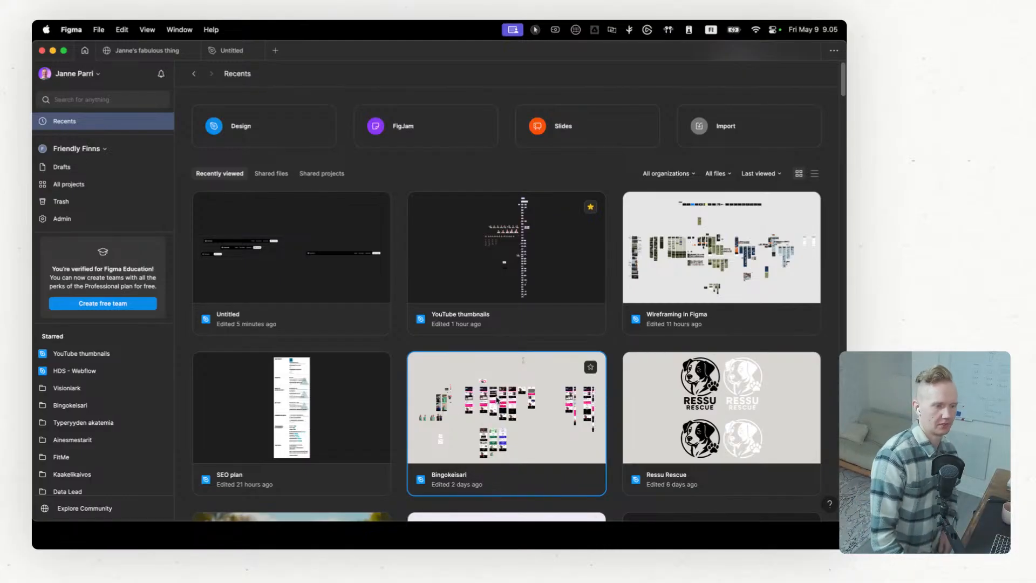
pyautogui.doubleClick(497, 400)
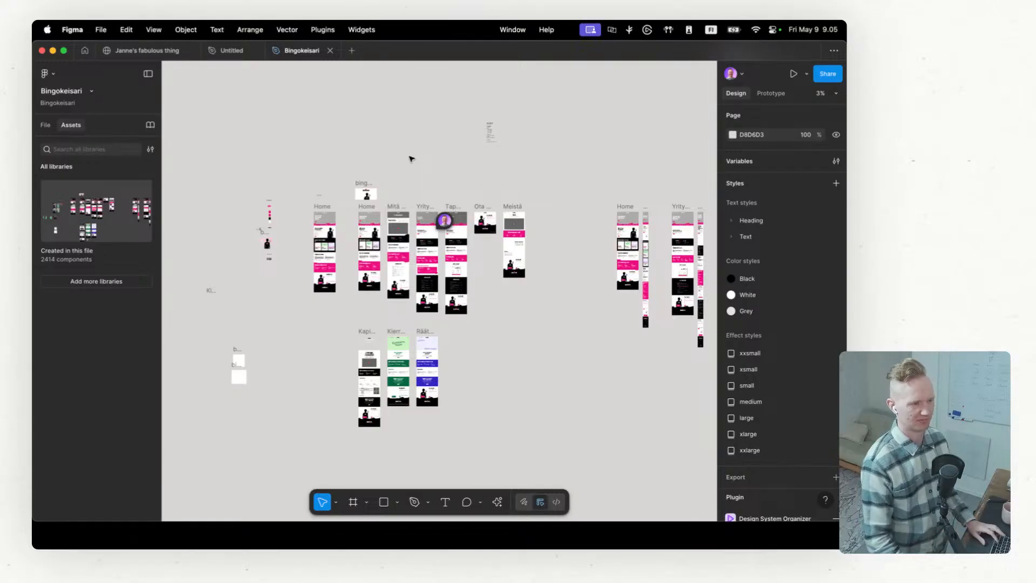
pyautogui.scroll(5, 520, 301)
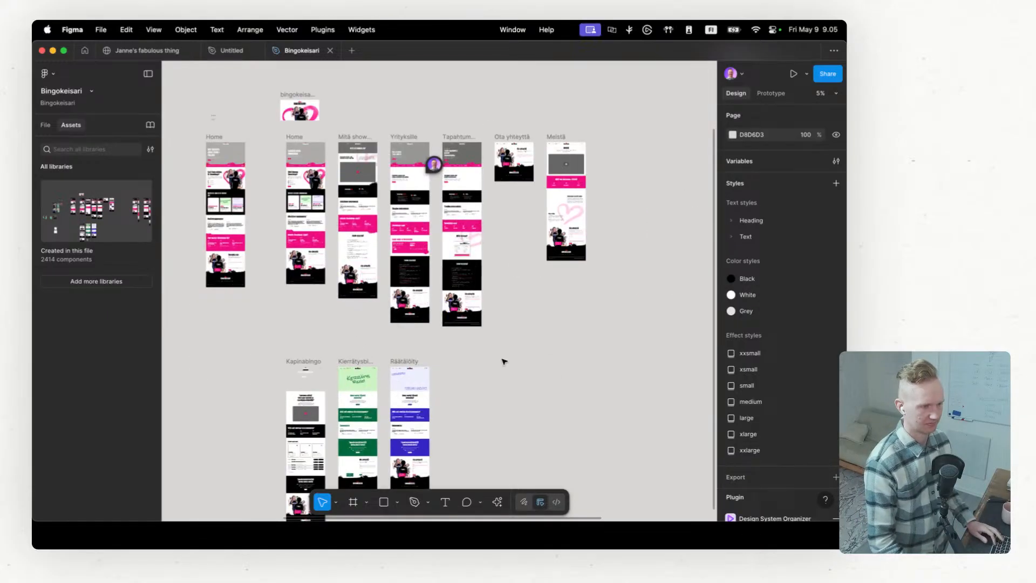
pyautogui.scroll(10, 488, 337)
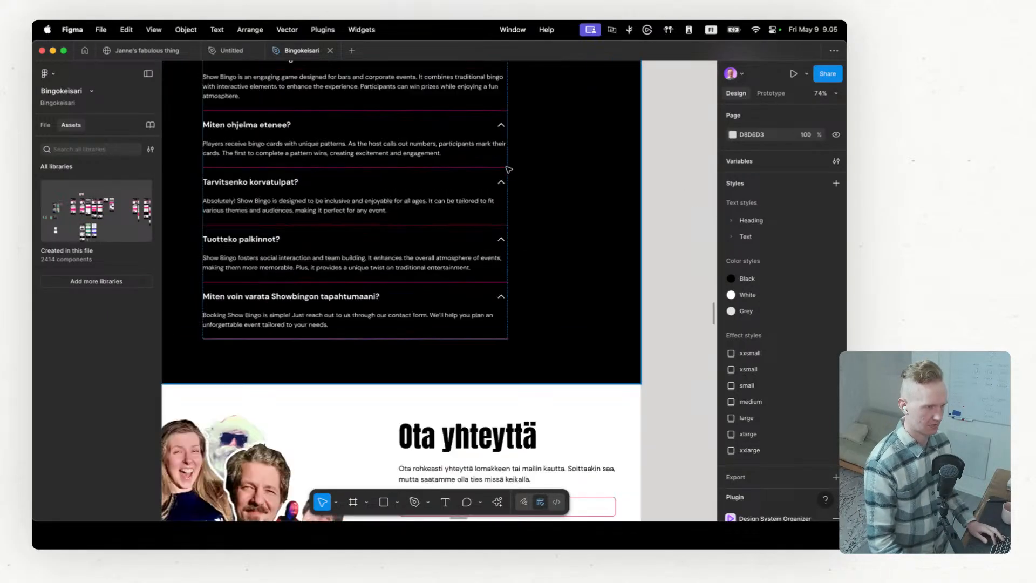
pyautogui.scroll(-4, 528, 214)
pyautogui.click(551, 173)
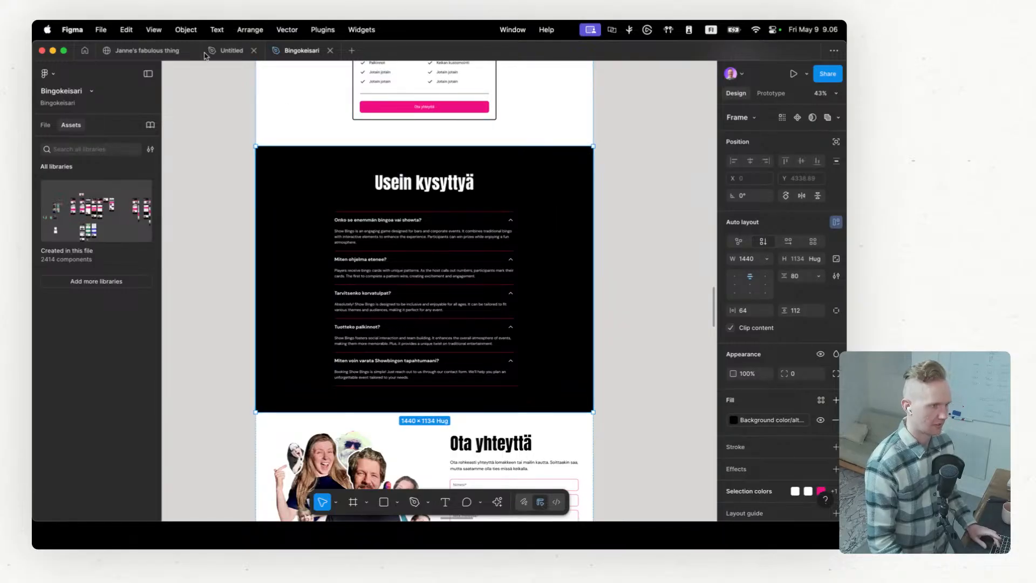
# Step: Paste the copied FAQ section into the Home page's Desktop breakpoint in the Janne's fabulous thing site file
pyautogui.click(152, 52)
pyautogui.scroll(-2, 347, 193)
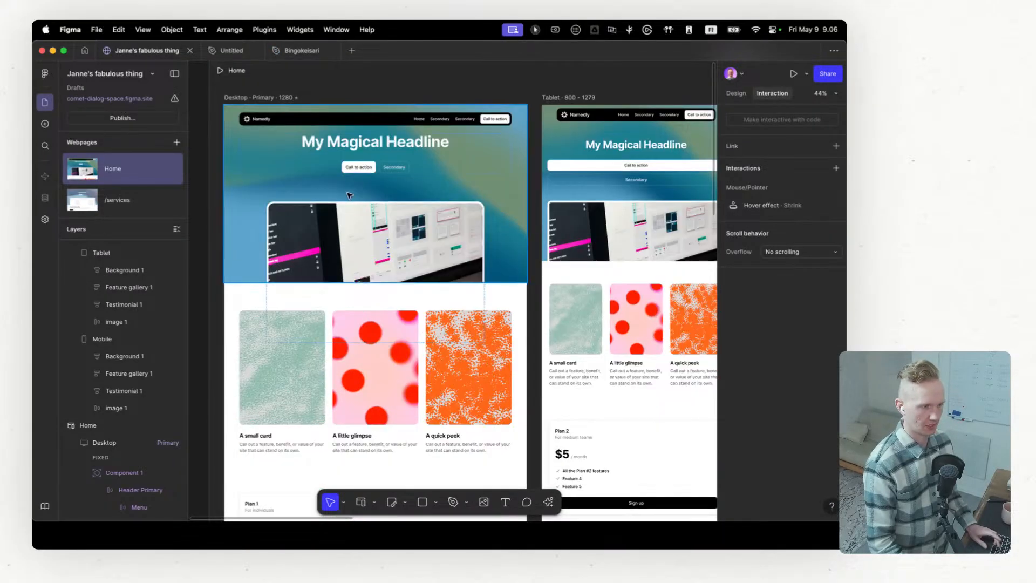
pyautogui.scroll(-4, 346, 191)
pyautogui.click(298, 137)
pyautogui.scroll(-3, 344, 179)
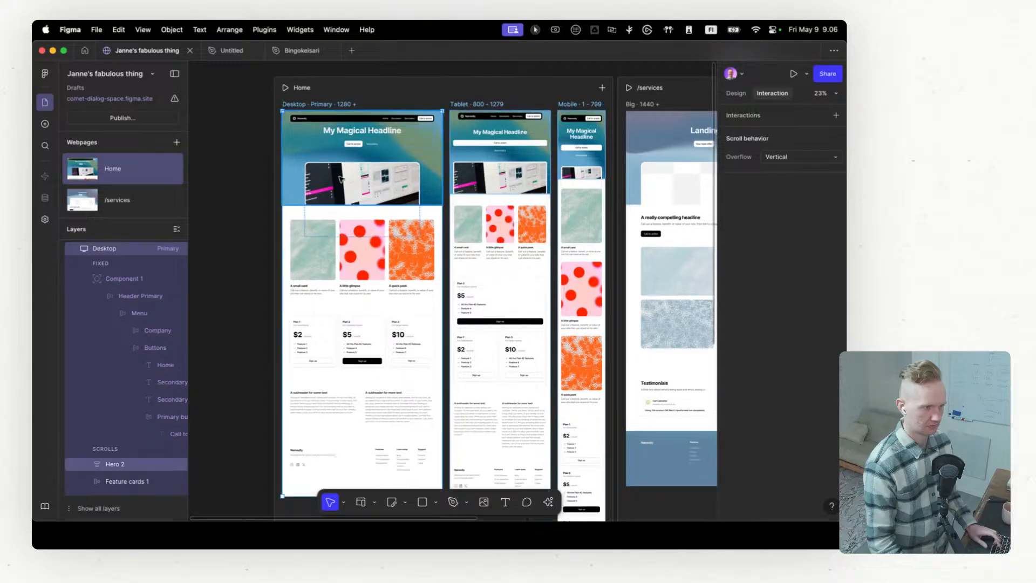
pyautogui.press('super+v')
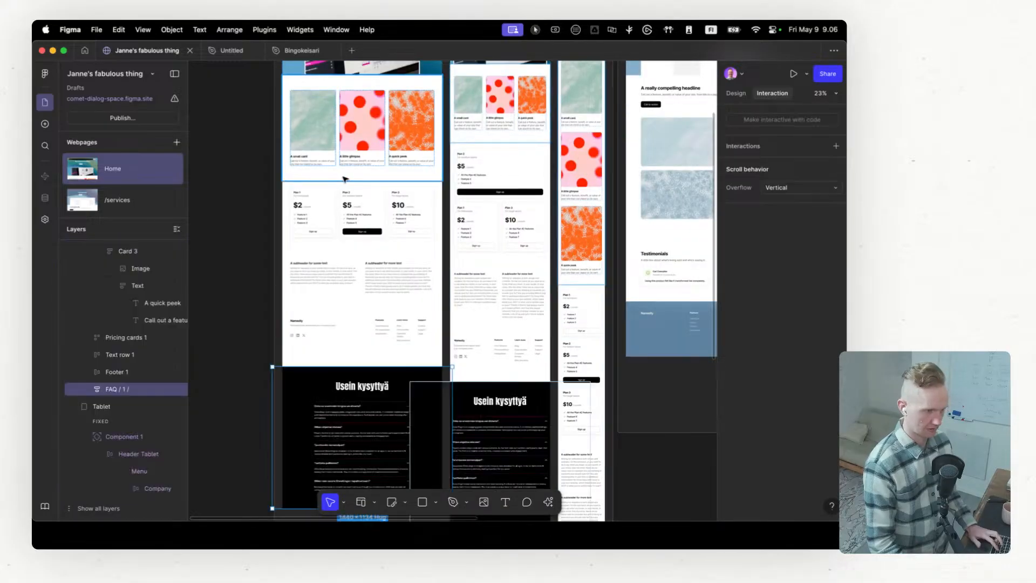
# Step: Move the pasted FAQ section above Footer 1 in the Home page's Desktop breakpoint, directly after Text row 1
pyautogui.scroll(-3, 345, 179)
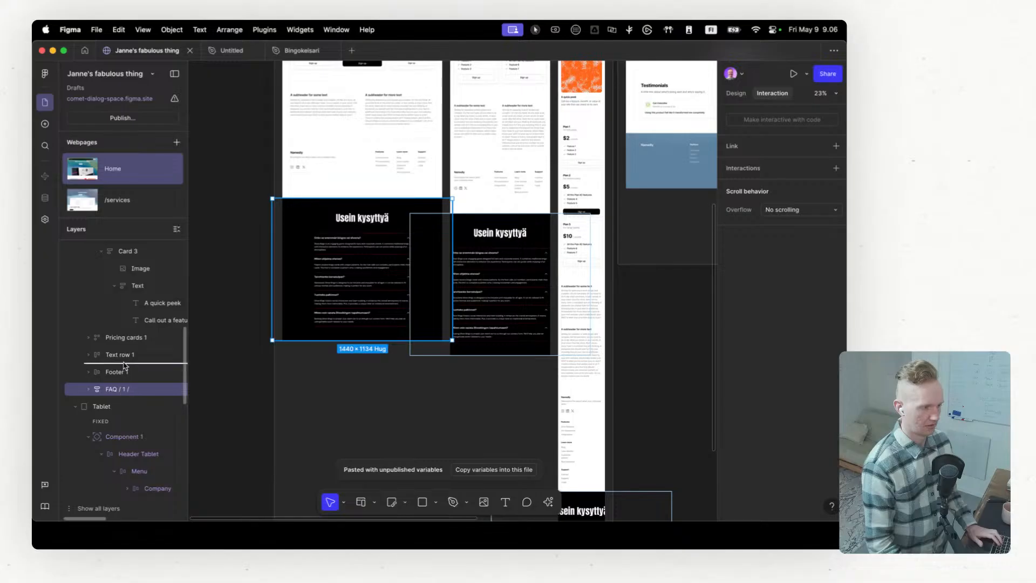
pyautogui.moveTo(124, 366); pyautogui.dragTo(125, 365)
pyautogui.scroll(3, 529, 280)
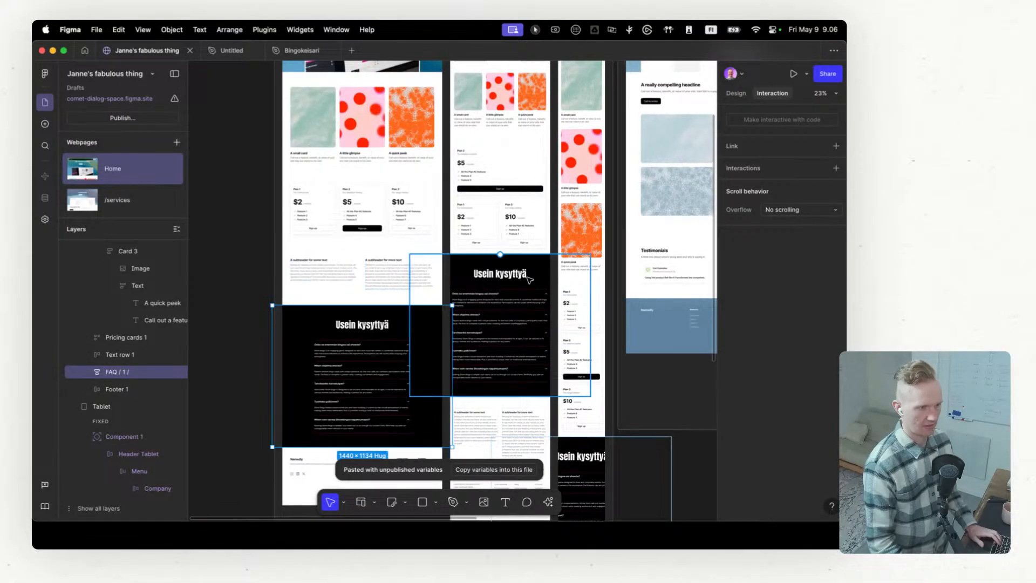
# Step: Resize the FAQ section in the Tablet breakpoint to fill the frame's 800 px width
pyautogui.scroll(-3, 528, 280)
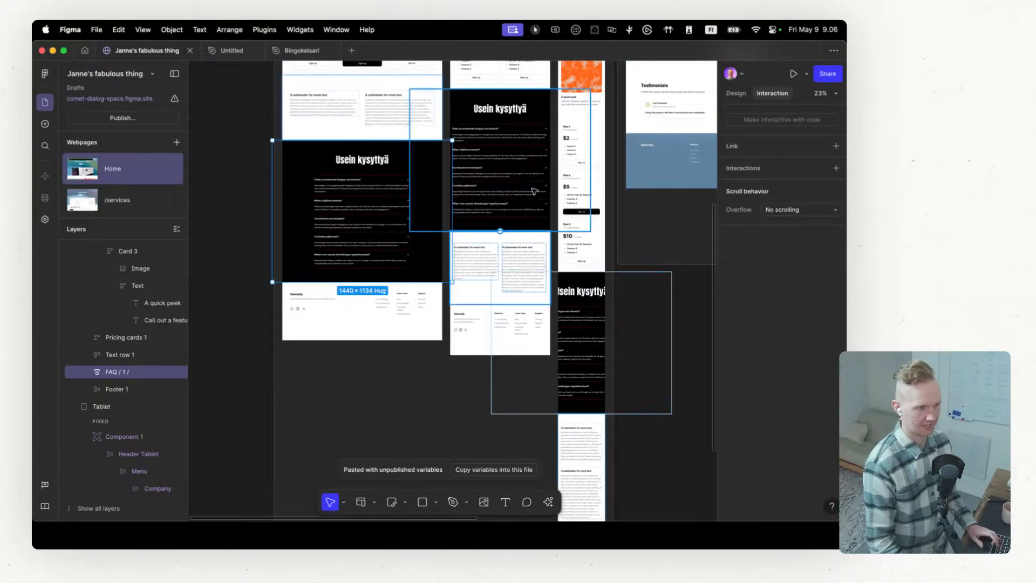
pyautogui.scroll(2, 532, 190)
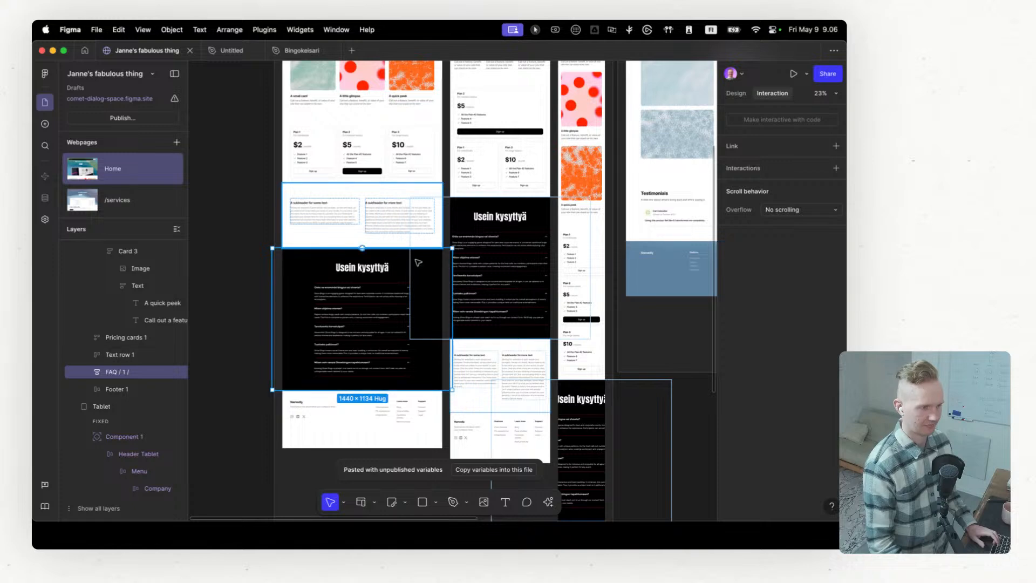
pyautogui.scroll(5, 517, 217)
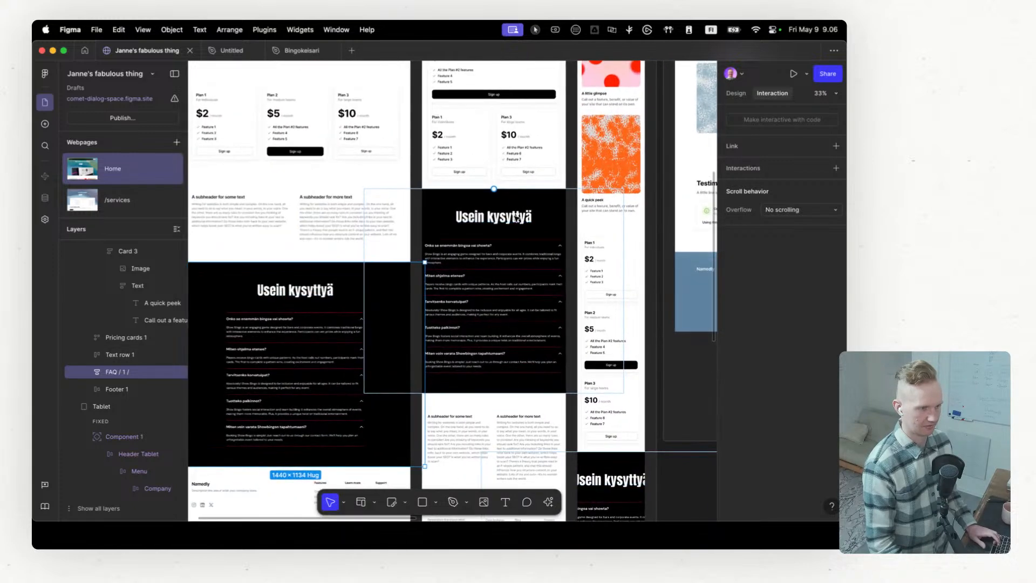
pyautogui.hscroll(5, 505, 241)
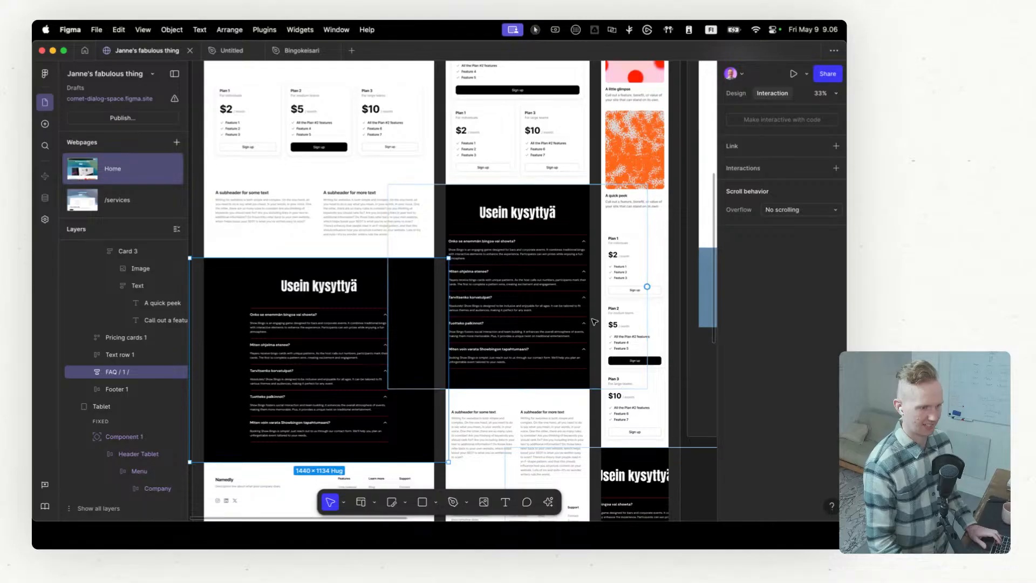
pyautogui.scroll(-5, 634, 303)
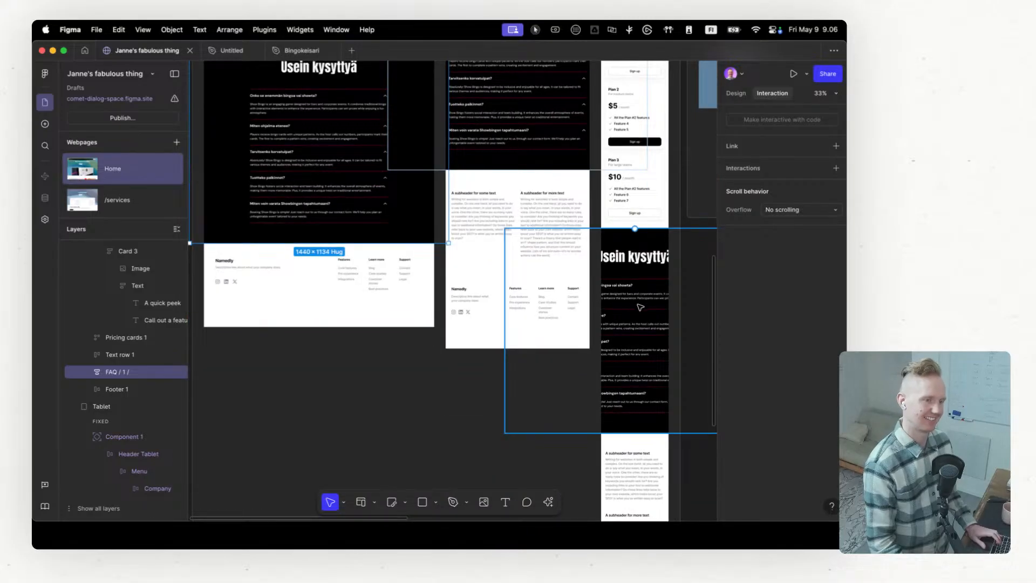
pyautogui.scroll(4, 641, 308)
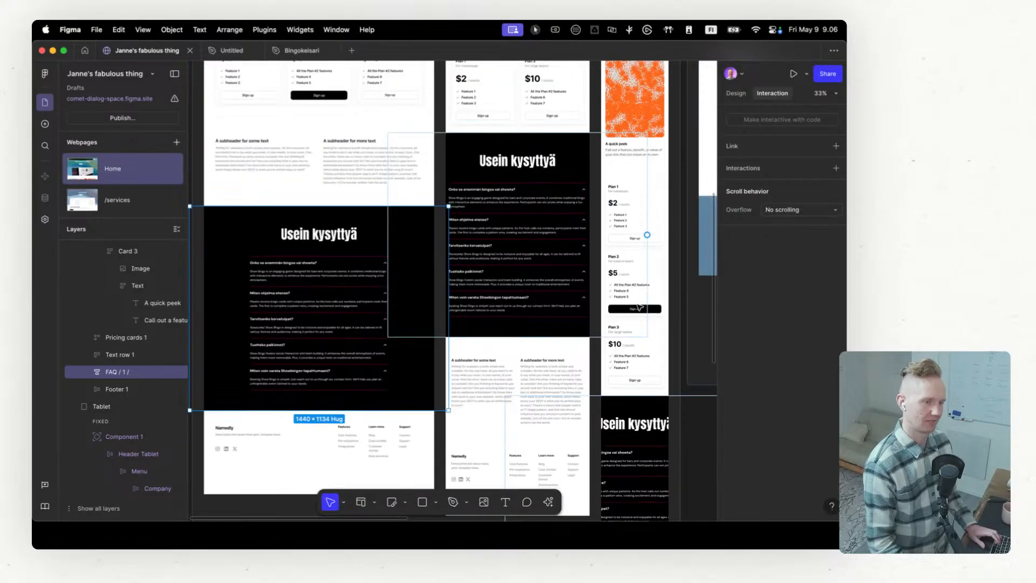
pyautogui.click(563, 161)
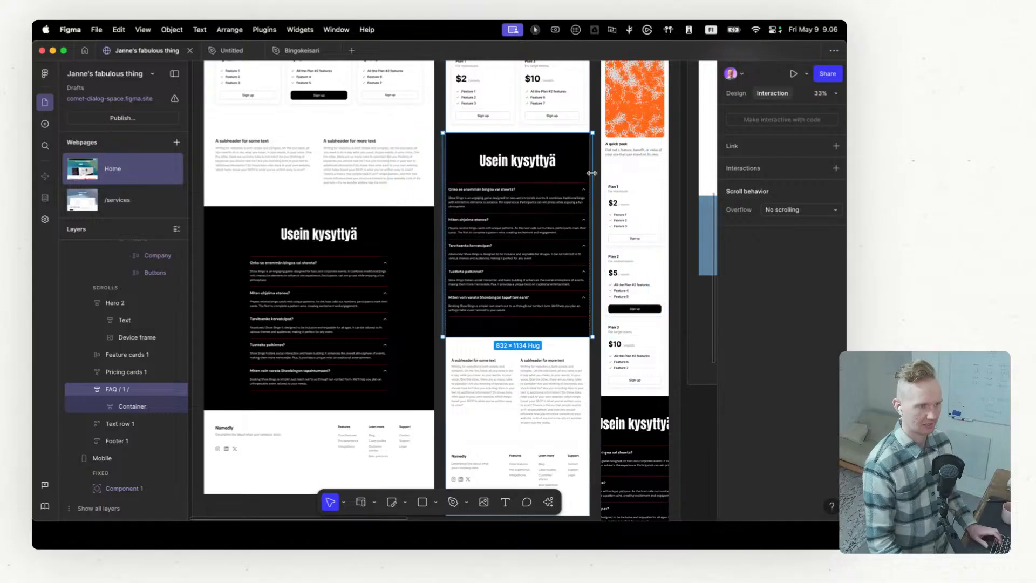
pyautogui.moveTo(592, 174); pyautogui.dragTo(590, 173)
pyautogui.scroll(-1, 587, 292)
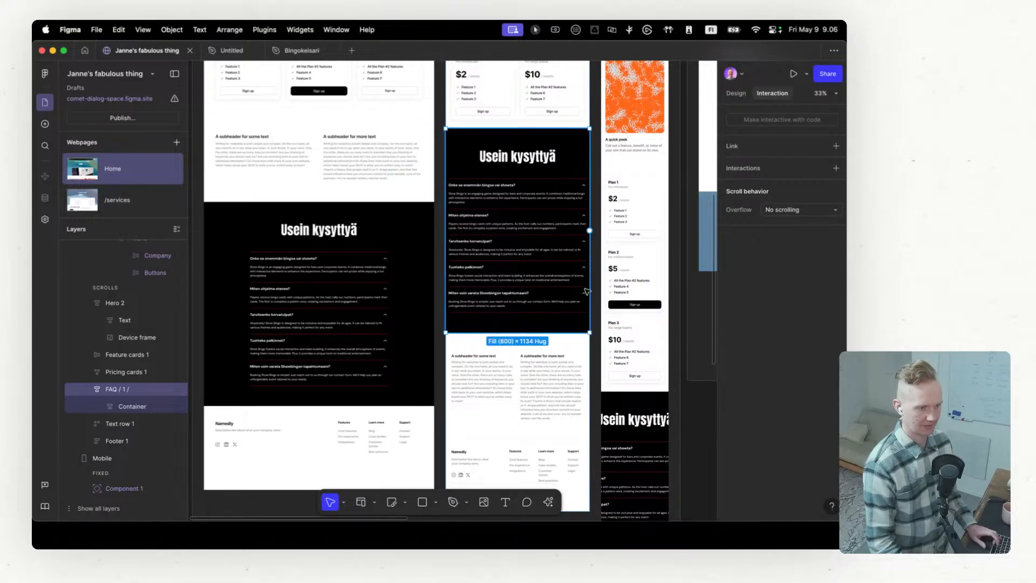
# Step: Narrow the FAQ section in the Mobile breakpoint to about 379 px wide, matching the mobile frame
pyautogui.scroll(-5, 587, 292)
pyautogui.click(636, 244)
pyautogui.hscroll(3, 620, 286)
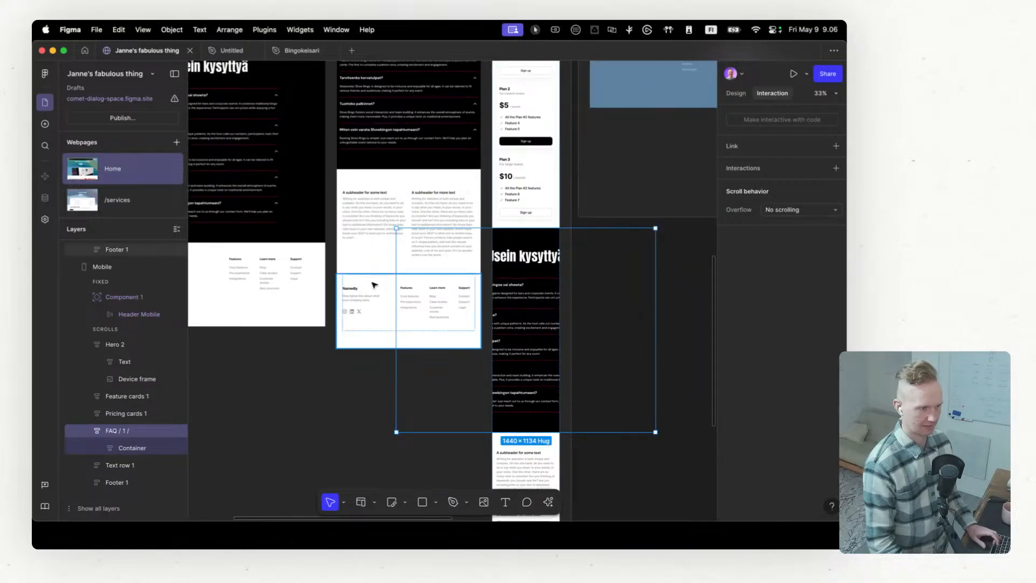
pyautogui.moveTo(396, 286); pyautogui.dragTo(491, 289)
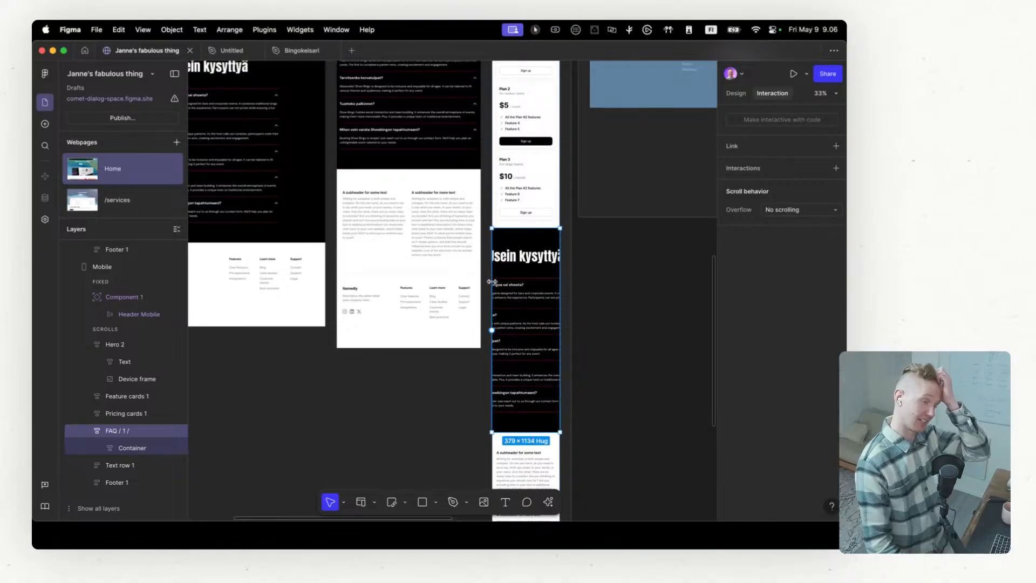
pyautogui.scroll(5, 491, 281)
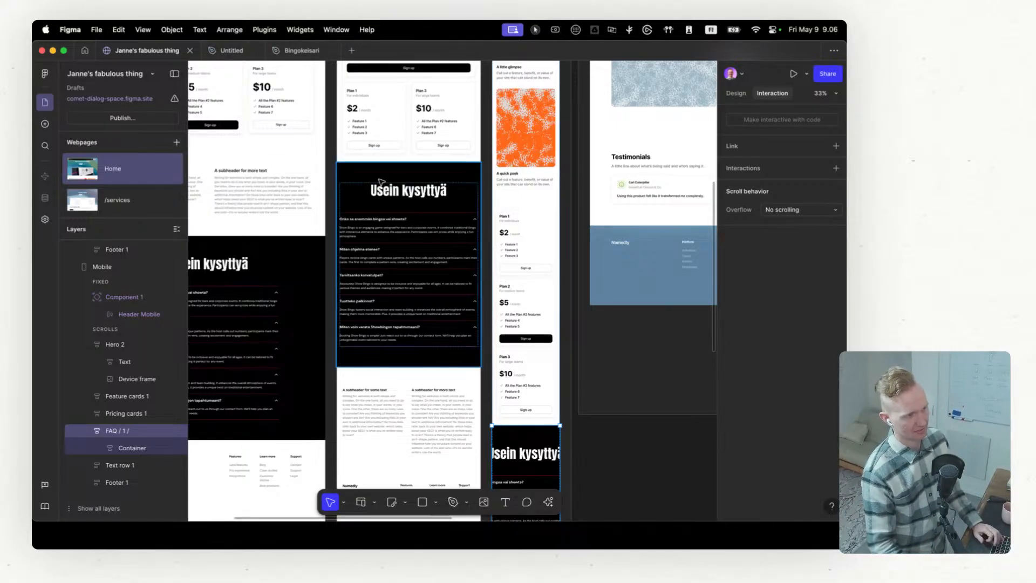
pyautogui.scroll(1, 376, 178)
pyautogui.click(267, 51)
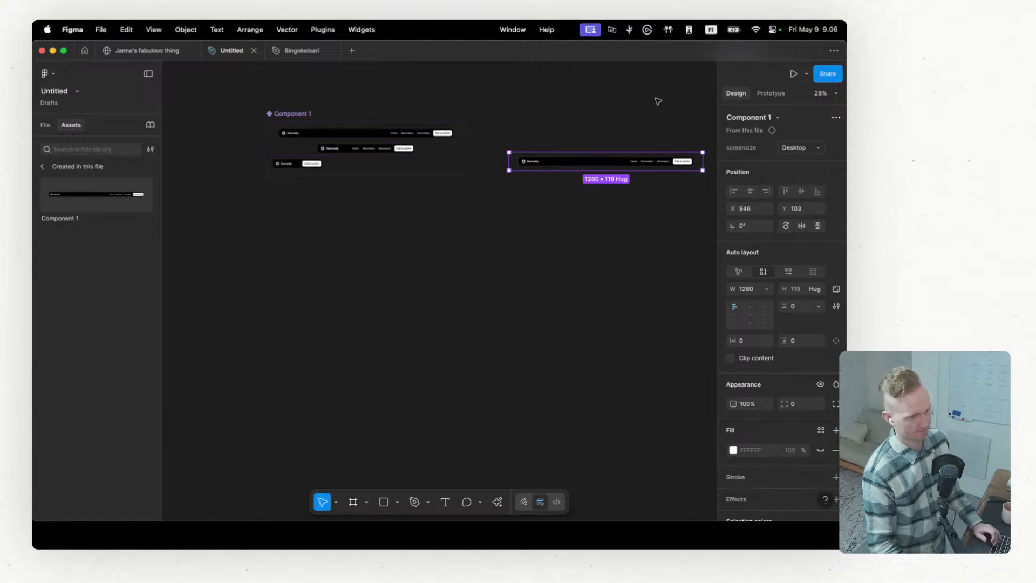
pyautogui.click(158, 52)
# Step: Set the font size of the "Usein kysyttyä" heading in the Tablet breakpoint to 62
pyautogui.click(442, 182)
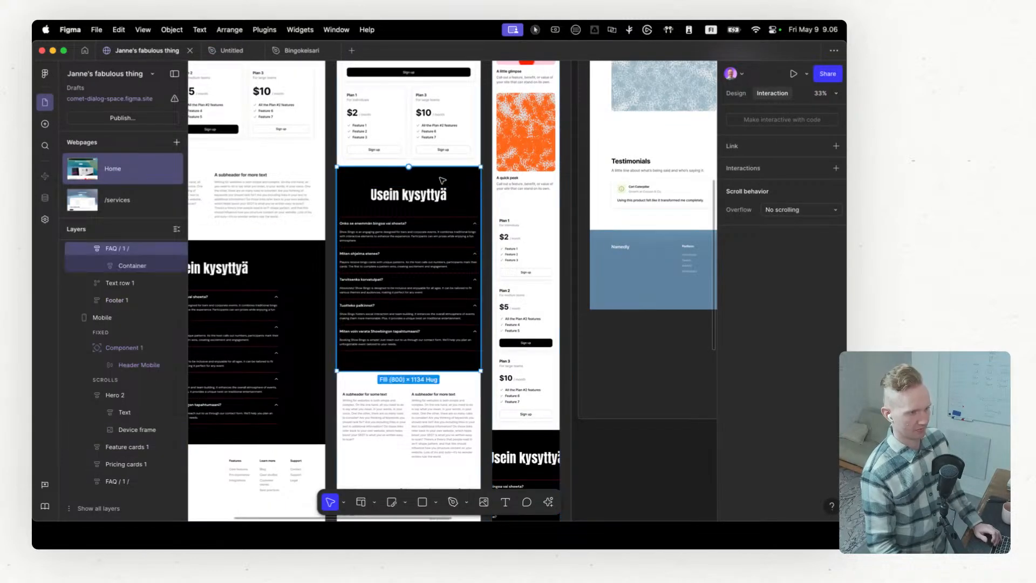
pyautogui.scroll(3, 444, 235)
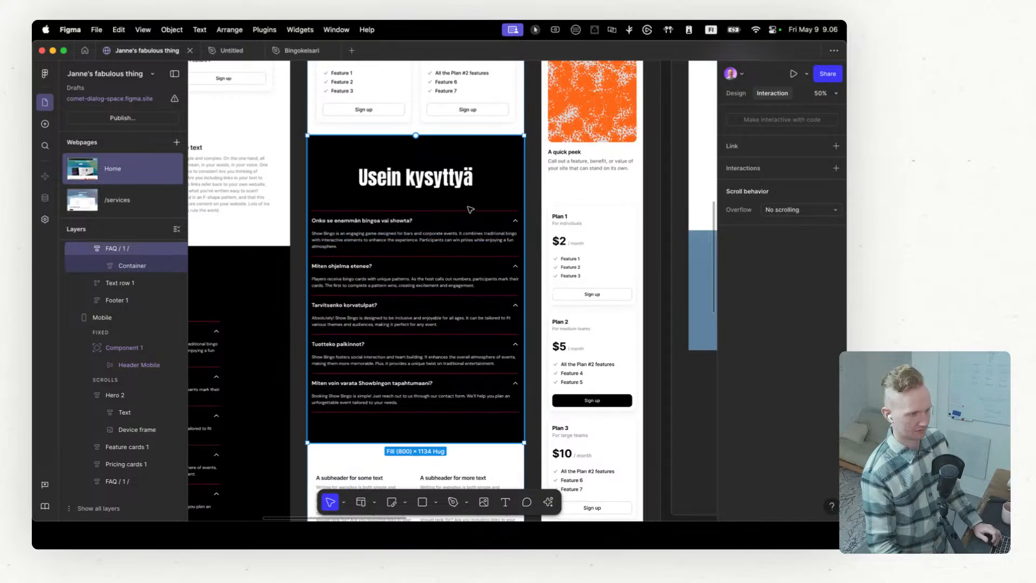
pyautogui.keyDown('super'); pyautogui.click(449, 182); pyautogui.keyUp('super')
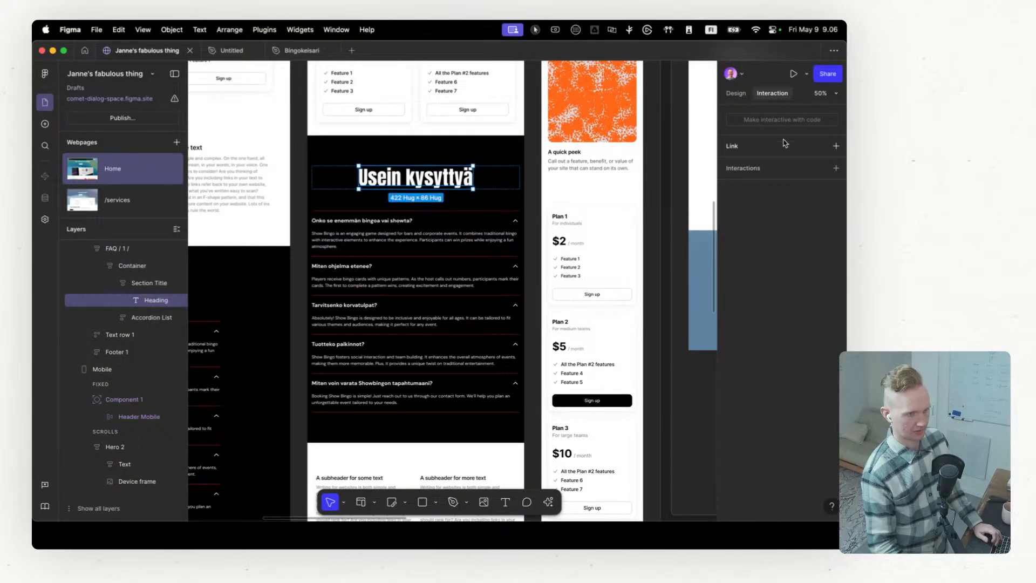
pyautogui.click(734, 96)
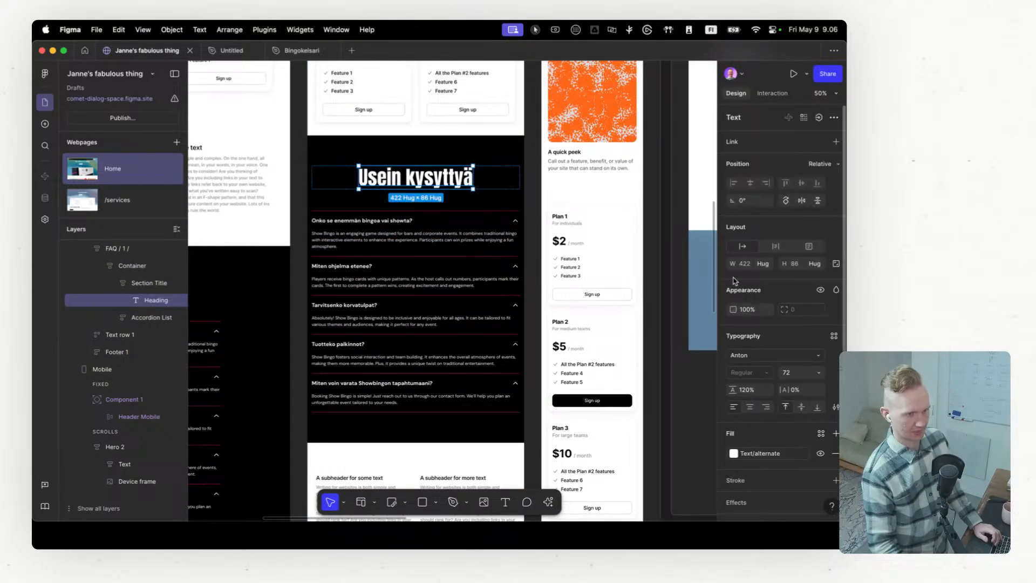
pyautogui.scroll(-2, 733, 286)
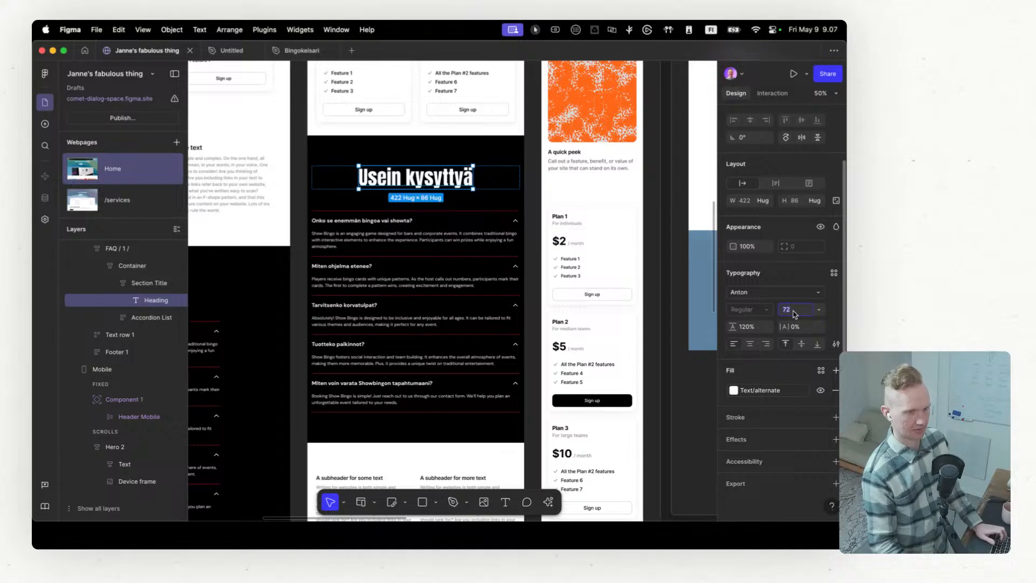
pyautogui.hotkey('shift', 'Down')
pyautogui.hotkey('shift', 'Down')
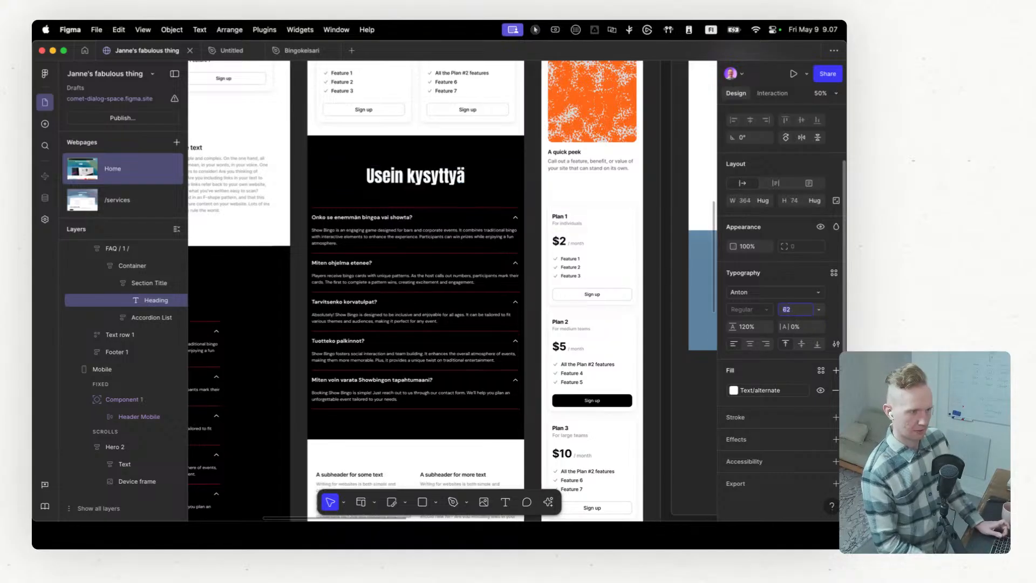
pyautogui.hotkey('shift', 'Up')
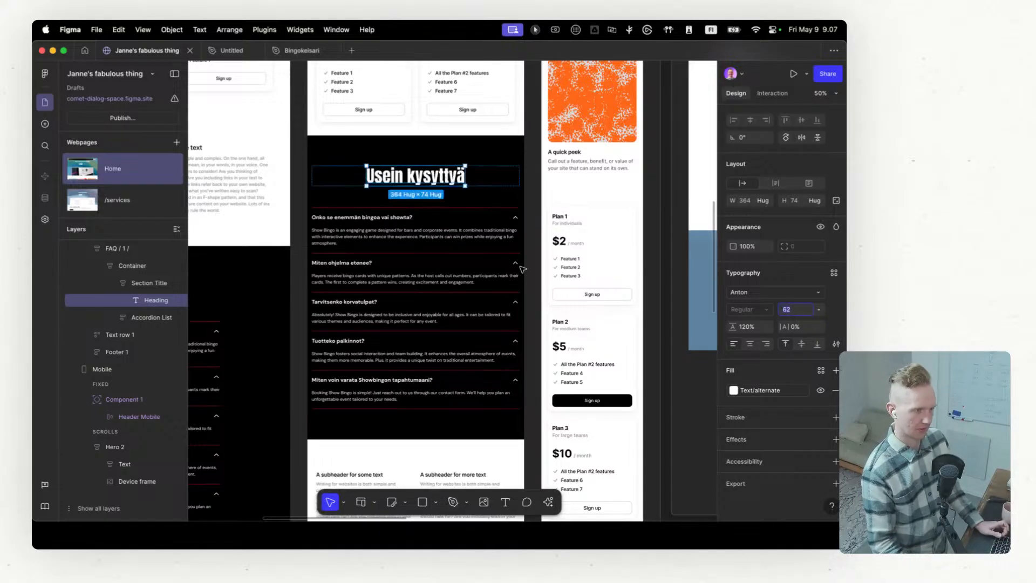
# Step: Narrow the FAQ's Accordion List in the Tablet breakpoint to about 612 px wide
pyautogui.click(428, 233)
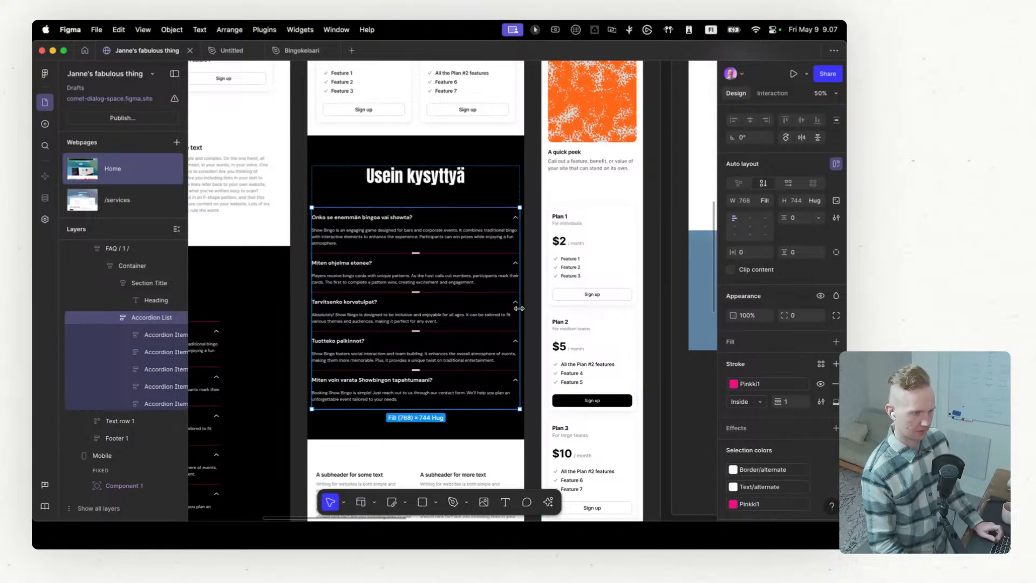
pyautogui.moveTo(520, 308); pyautogui.dragTo(506, 309)
pyautogui.moveTo(500, 309); pyautogui.dragTo(498, 309)
# Step: Set the font size of the "Usein kysyttyä" heading in the Mobile breakpoint to 52
pyautogui.scroll(-5, 442, 281)
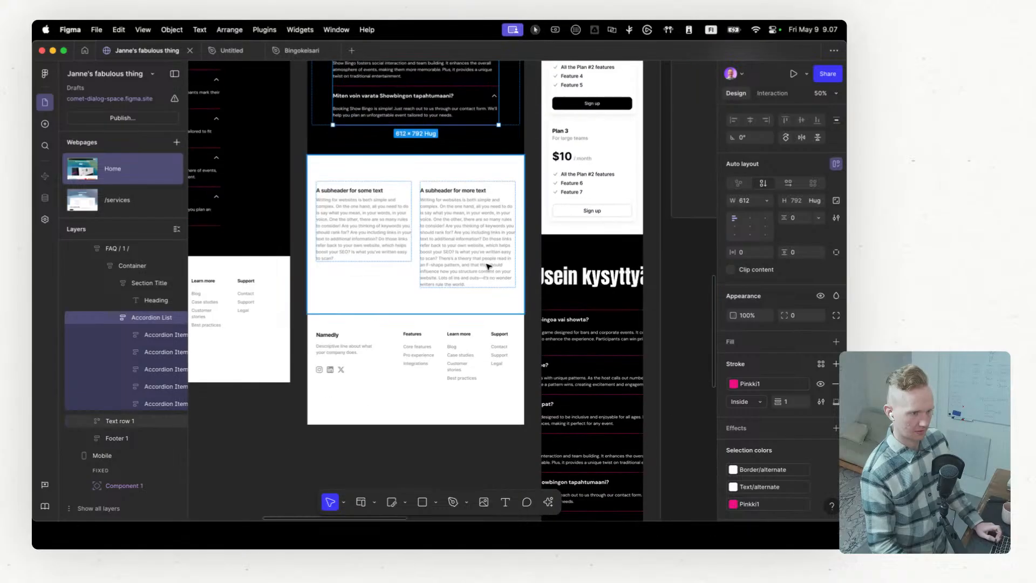
pyautogui.click(600, 267)
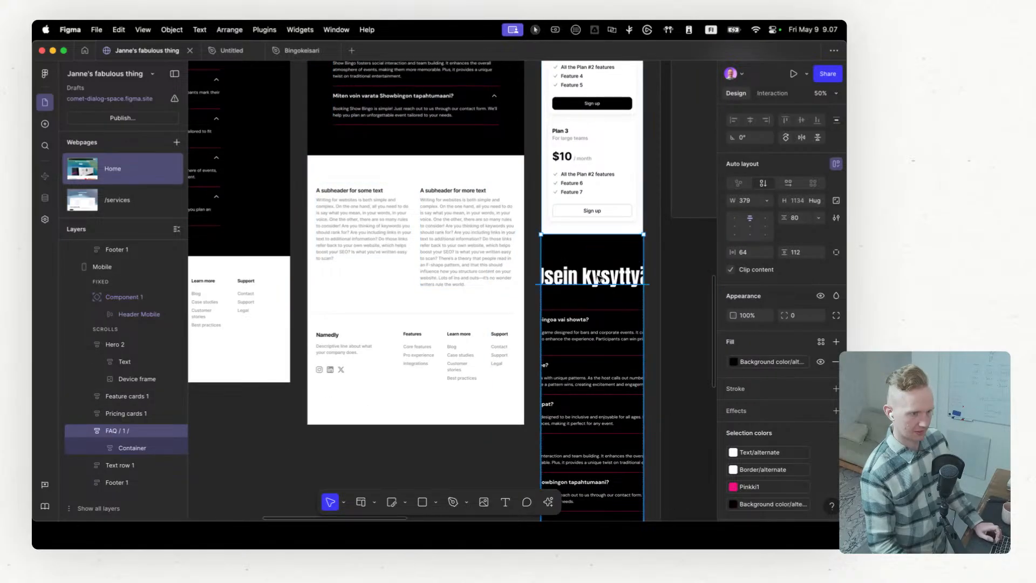
pyautogui.keyDown('super'); pyautogui.click(601, 273); pyautogui.keyUp('super')
pyautogui.click(792, 312)
pyautogui.write('52')
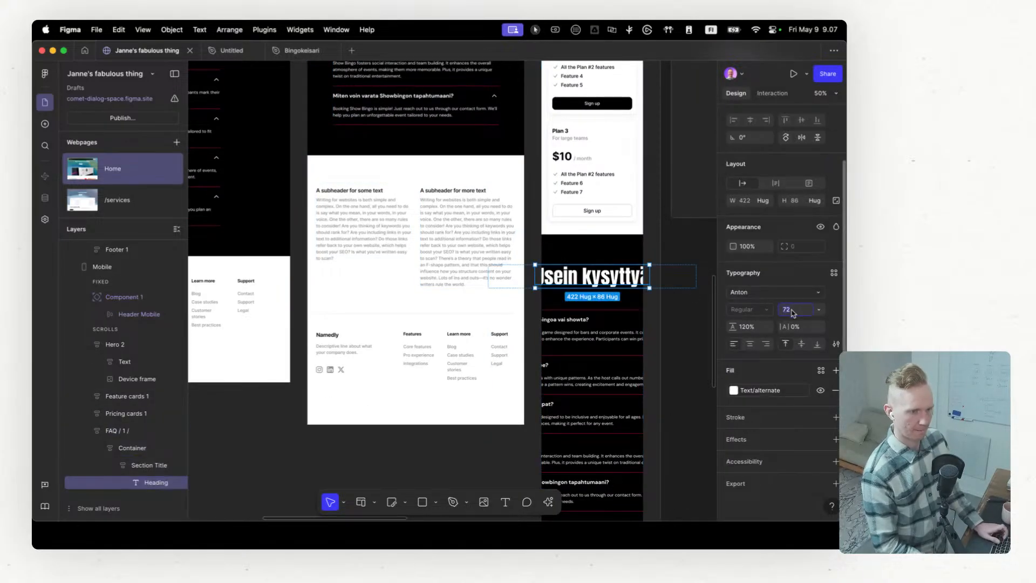
pyautogui.press('Return')
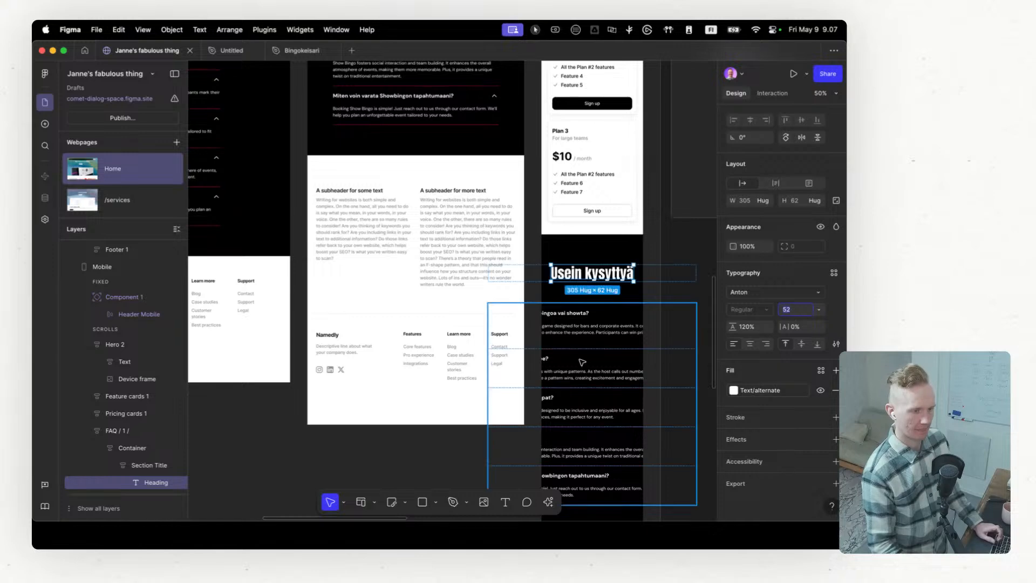
# Step: Narrow the FAQ's Accordion List in the Mobile breakpoint to about 333 px so it fits inside the section
pyautogui.click(582, 363)
pyautogui.moveTo(694, 392); pyautogui.dragTo(636, 393)
pyautogui.scroll(-3, 604, 371)
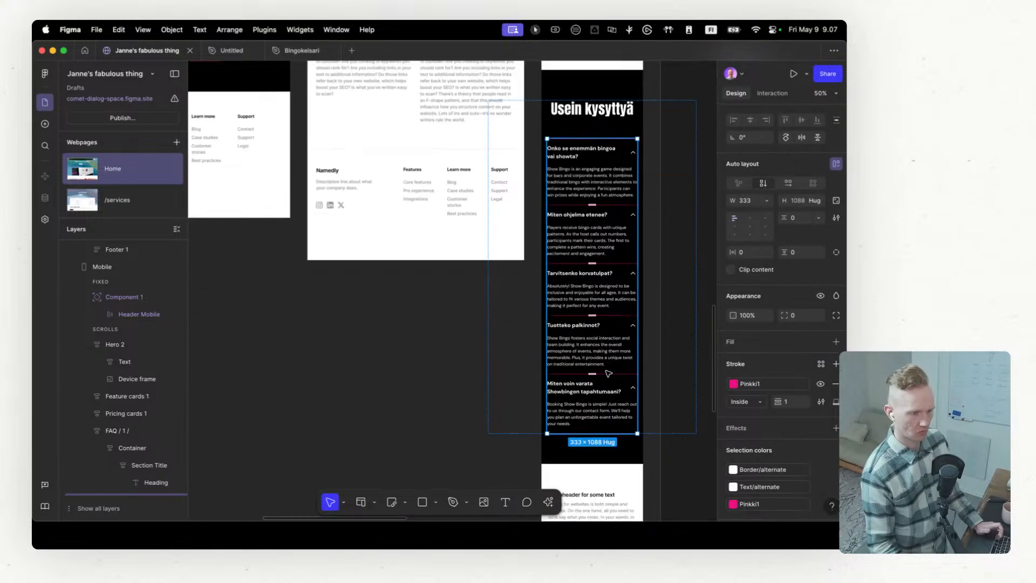
# Step: Review the FAQ section and overall Home page layout across the Desktop, Tablet and Mobile breakpoints
pyautogui.scroll(8, 518, 359)
pyautogui.scroll(5, 476, 350)
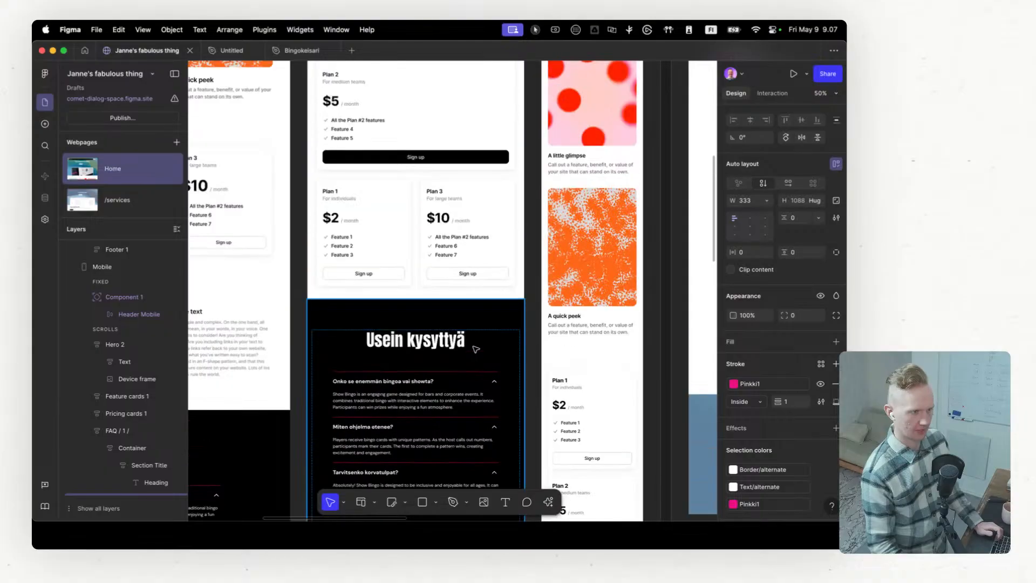
pyautogui.hscroll(-4, 468, 332)
pyautogui.scroll(-3, 469, 333)
pyautogui.scroll(-2, 469, 333)
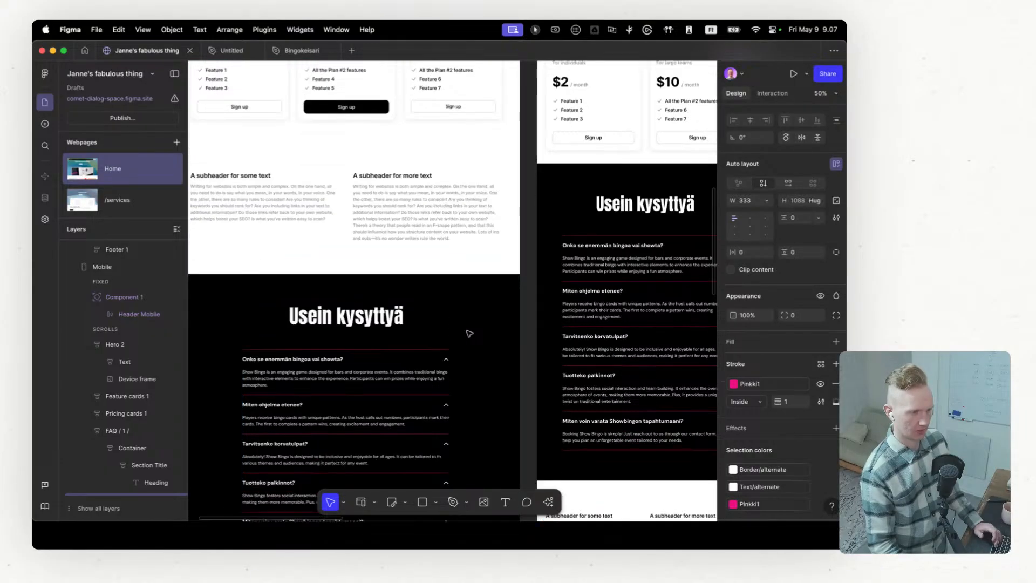
pyautogui.scroll(3, 469, 333)
pyautogui.keyDown('ctrl'); pyautogui.scroll(-5, 468, 334); pyautogui.keyUp('ctrl')
pyautogui.scroll(5, 537, 322)
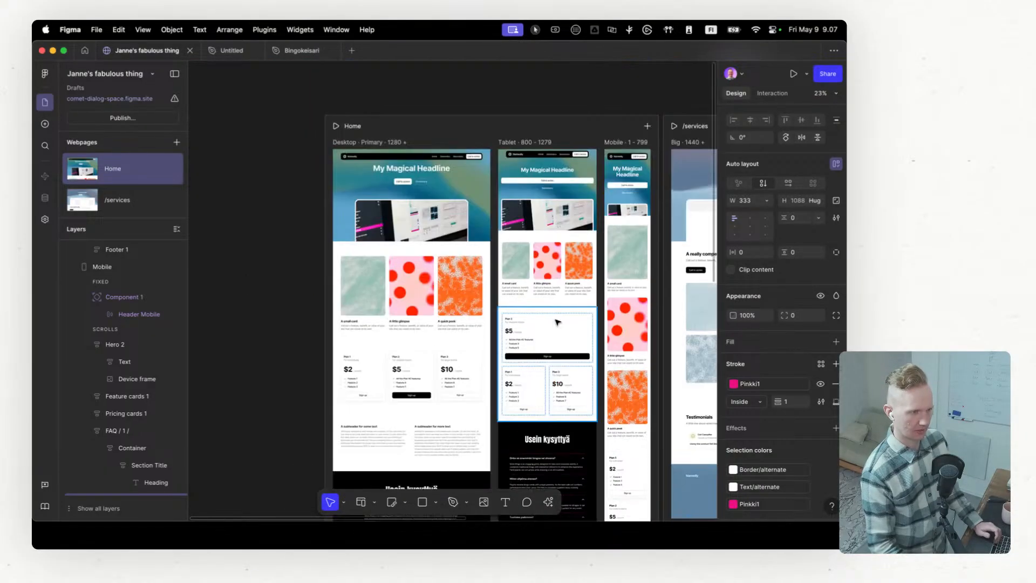
pyautogui.hscroll(5, 539, 322)
pyautogui.hscroll(-4, 539, 323)
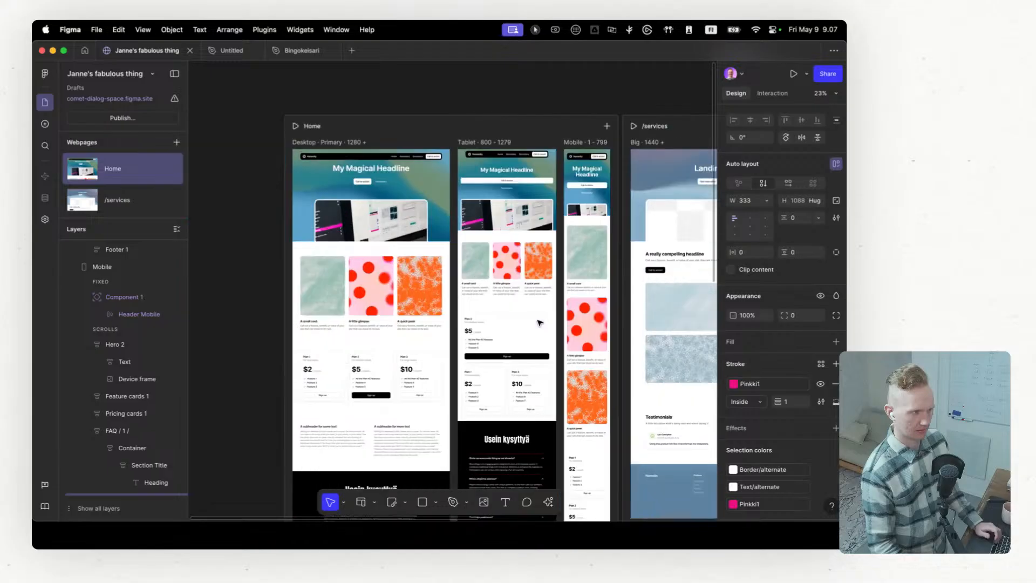
pyautogui.click(175, 101)
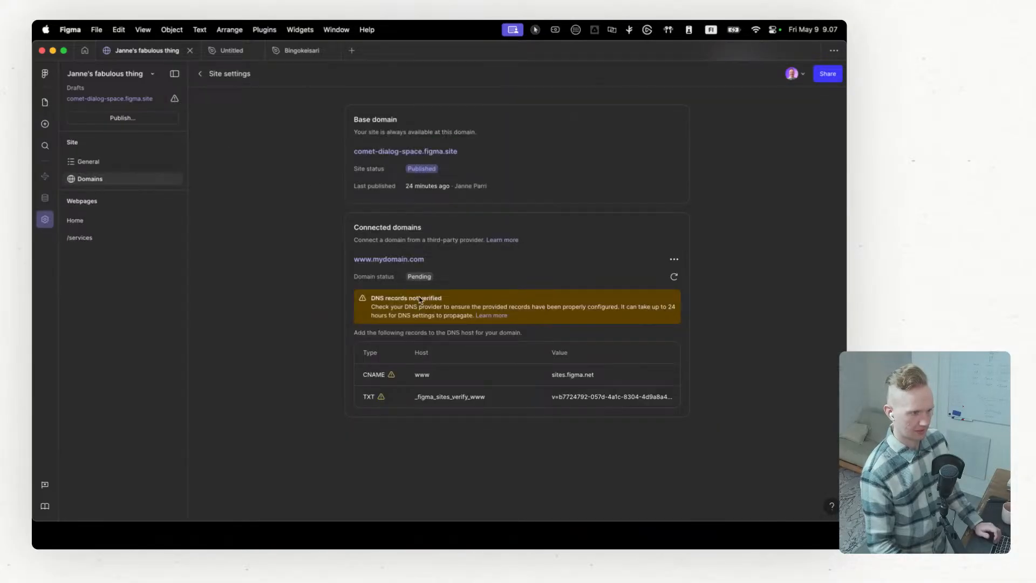
pyautogui.click(670, 260)
pyautogui.click(637, 277)
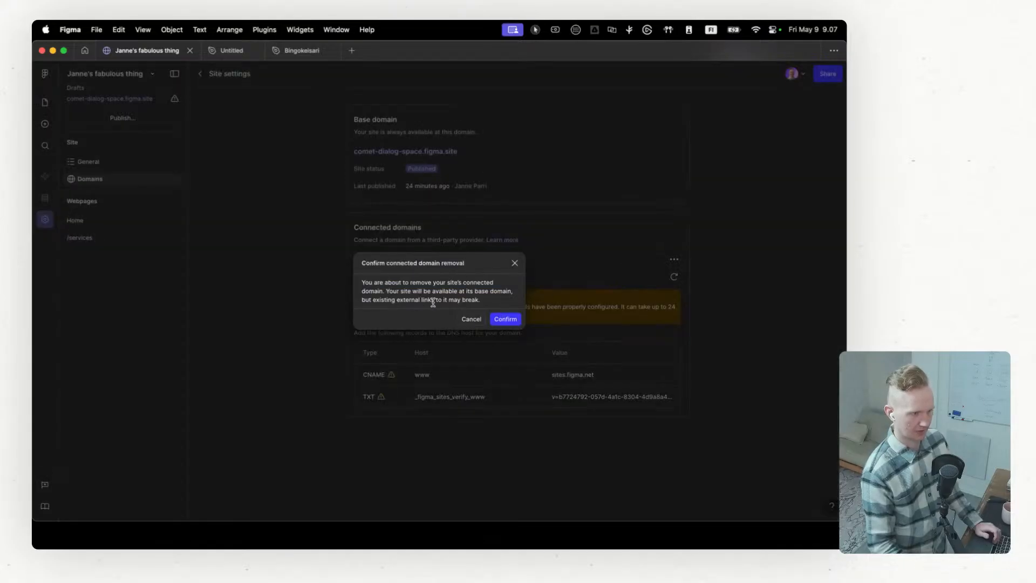
pyautogui.click(501, 321)
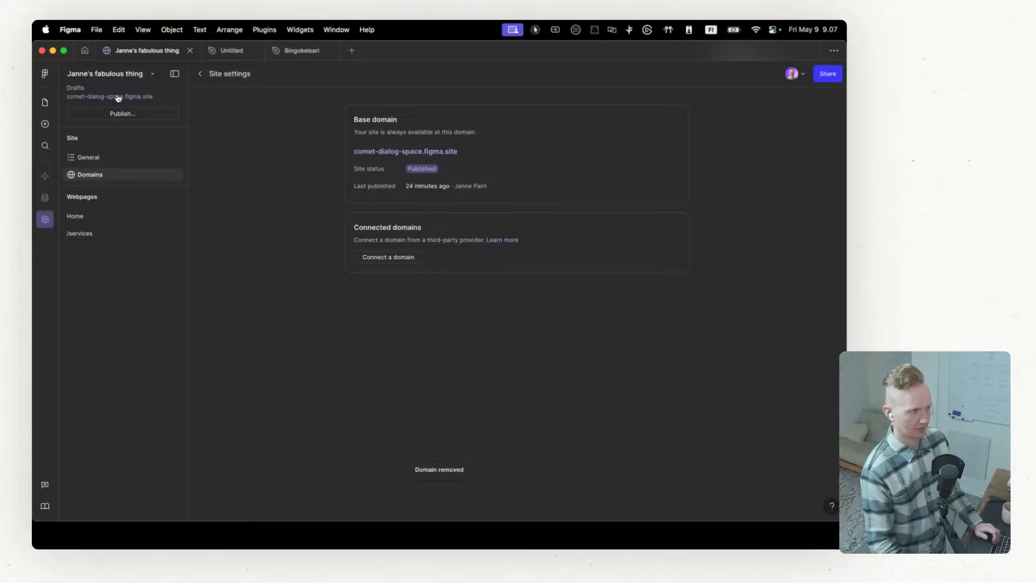
# Step: Review the site's publishing issue and locate the Home page vector layers affected by the unsupported variable
pyautogui.click(123, 113)
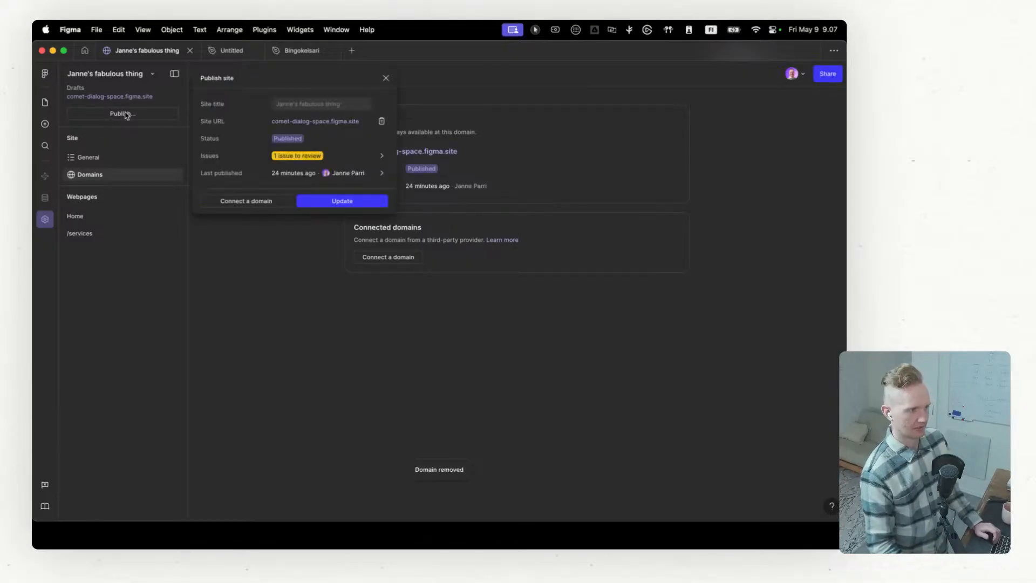
pyautogui.click(366, 156)
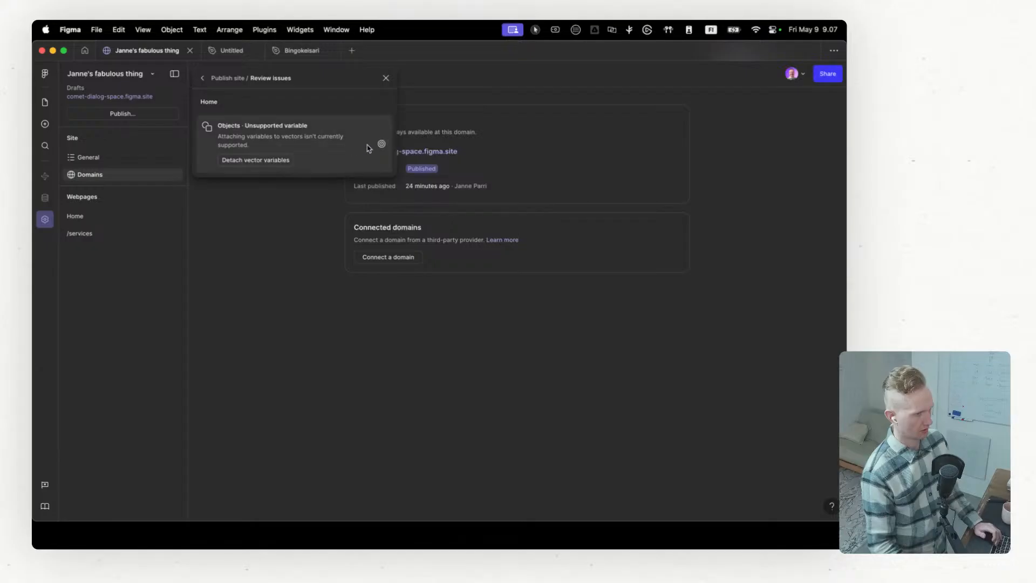
pyautogui.click(381, 147)
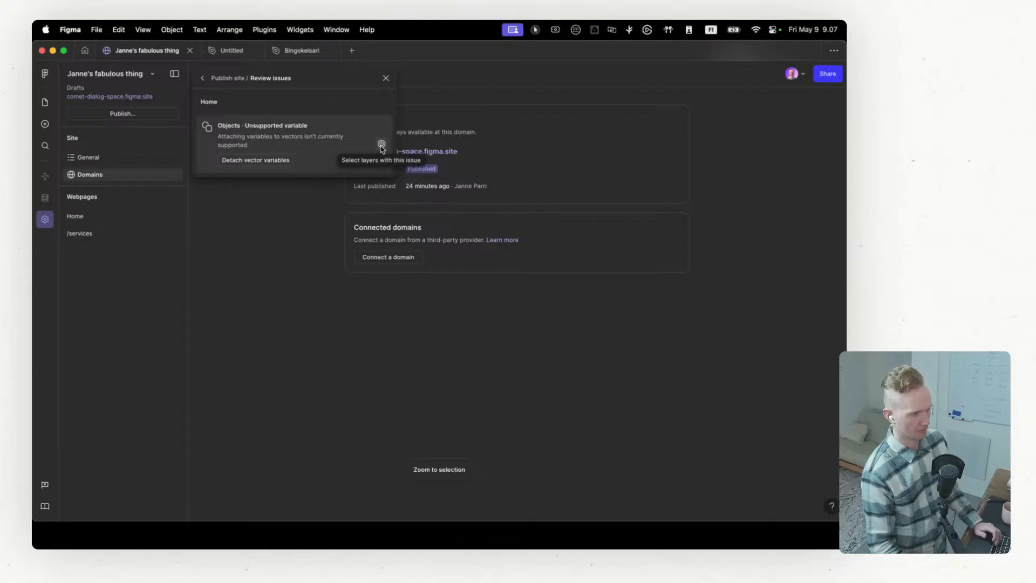
pyautogui.click(96, 216)
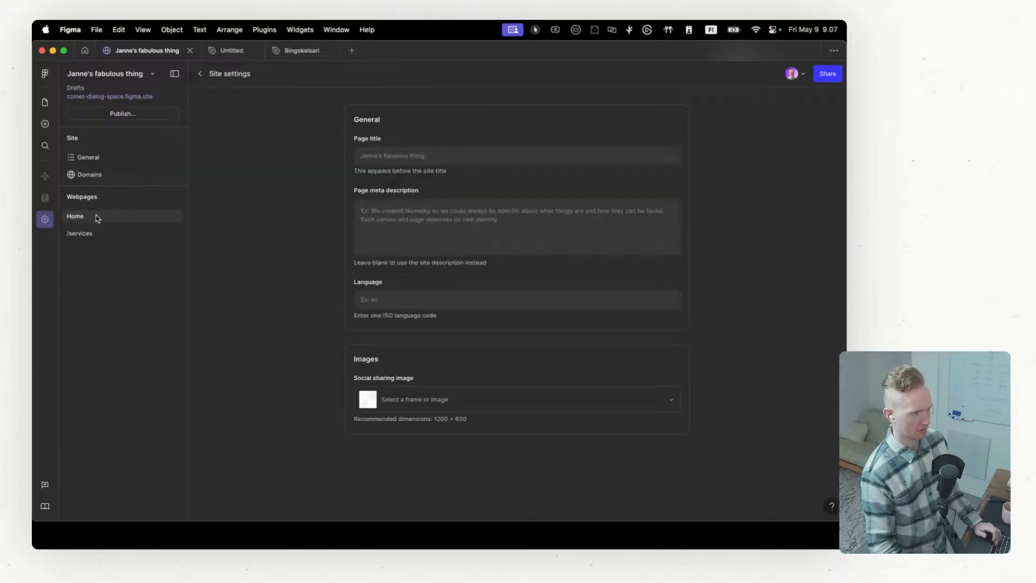
pyautogui.click(45, 102)
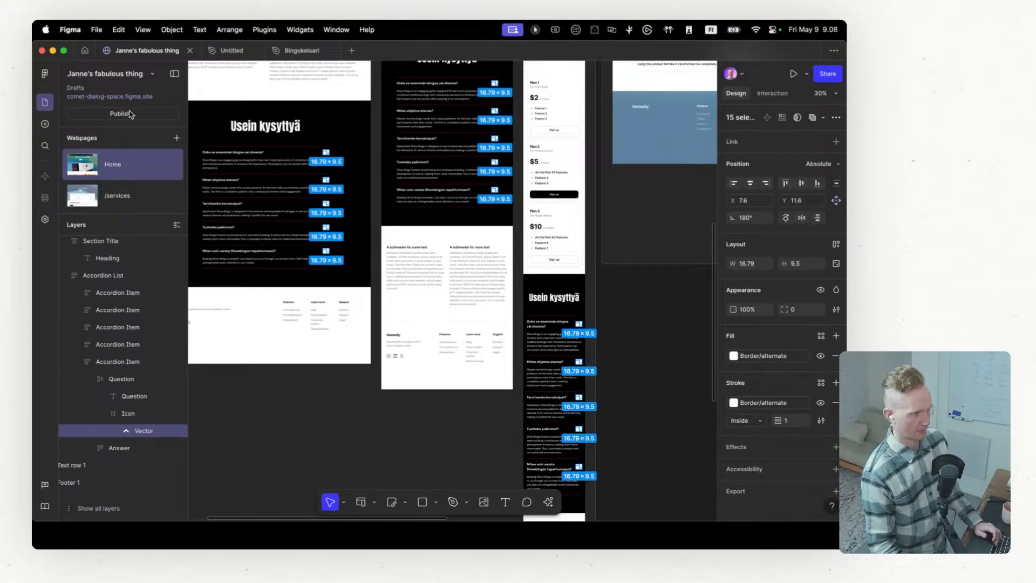
pyautogui.click(130, 114)
pyautogui.click(382, 155)
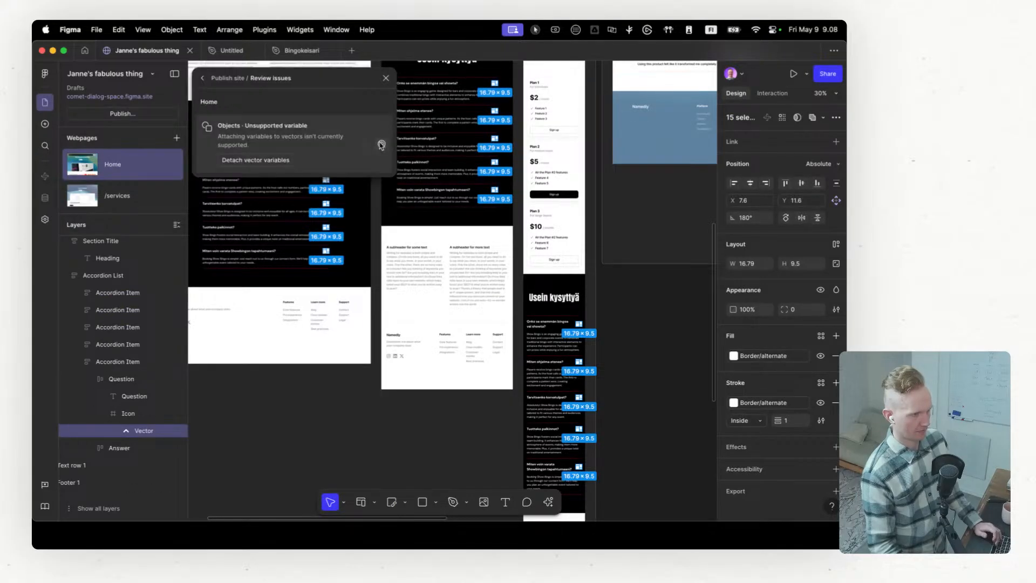
pyautogui.click(381, 145)
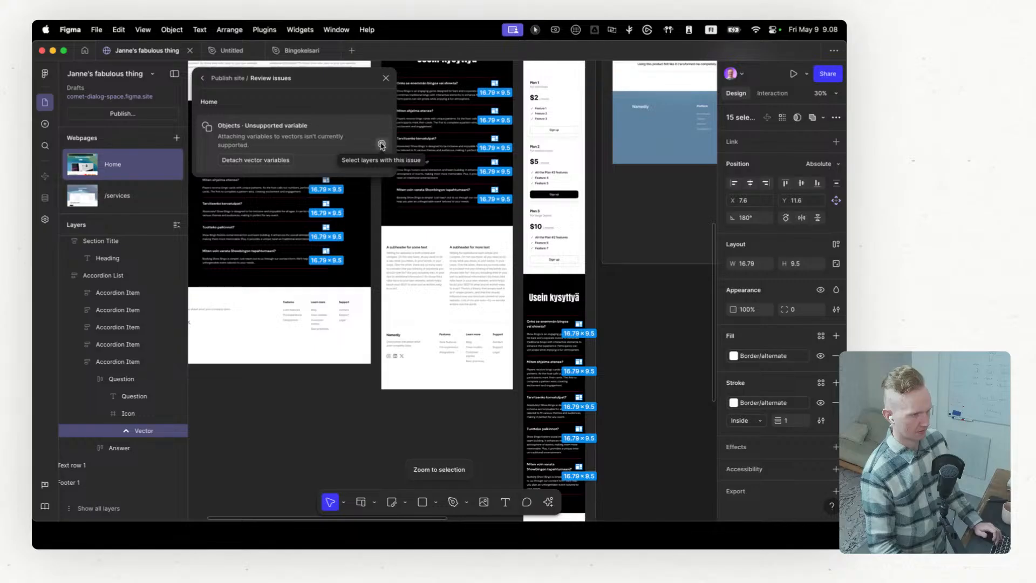
pyautogui.scroll(-5, 457, 315)
pyautogui.scroll(5, 452, 307)
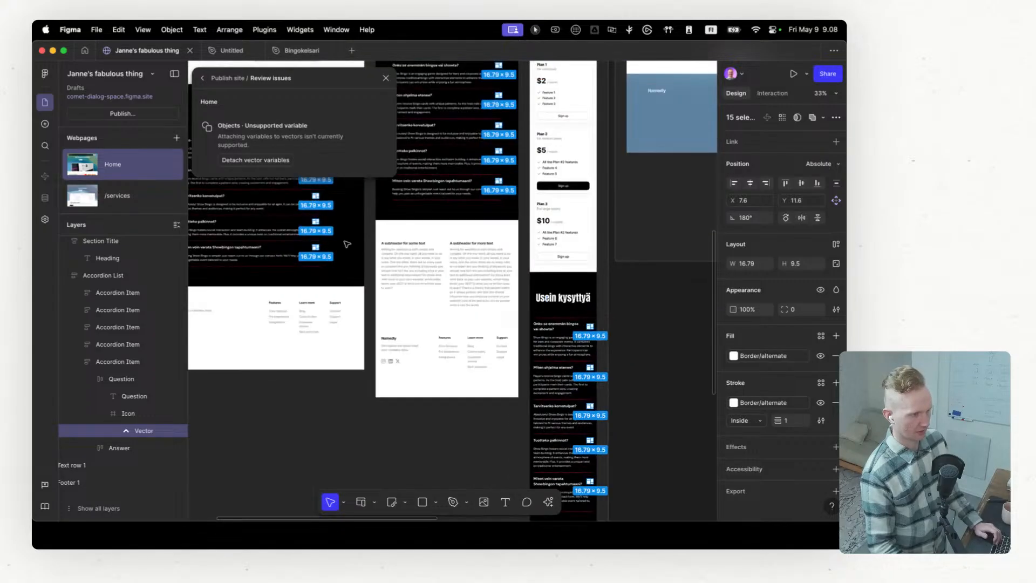
pyautogui.scroll(10, 347, 244)
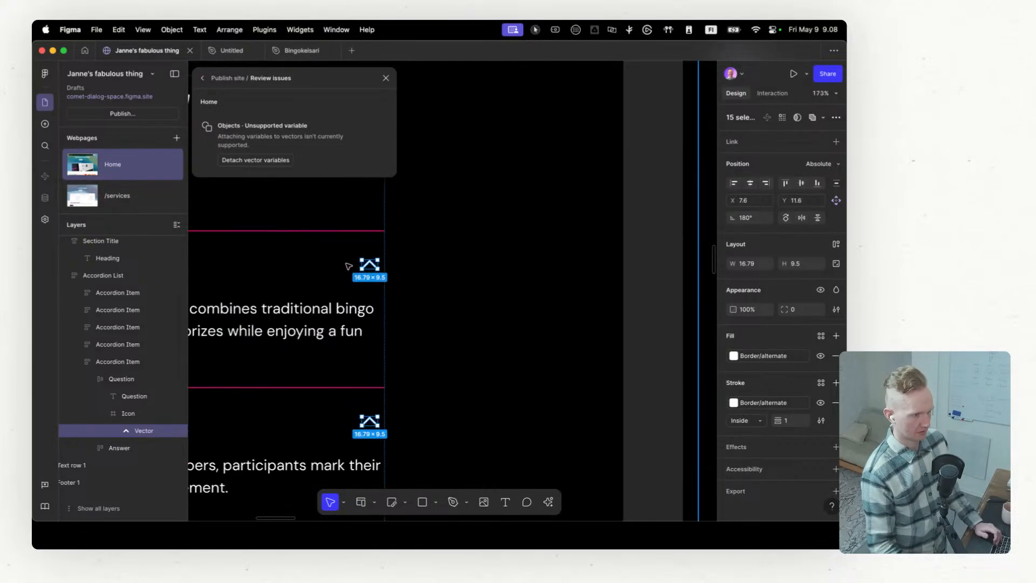
pyautogui.scroll(2, 348, 265)
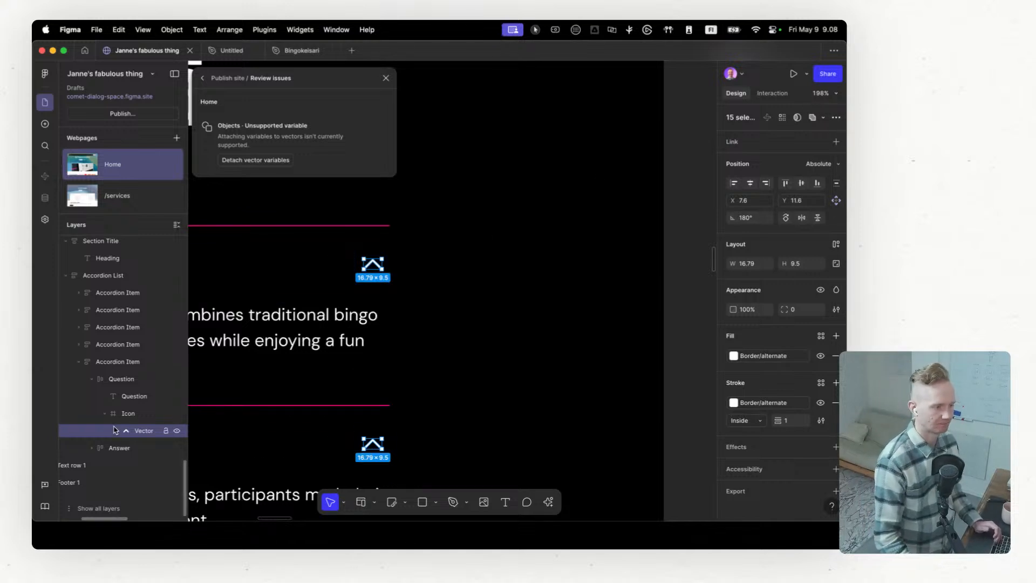
# Step: Inspect the Icon frame and its Vector layer in the Home page's FAQ accordion
pyautogui.click(128, 415)
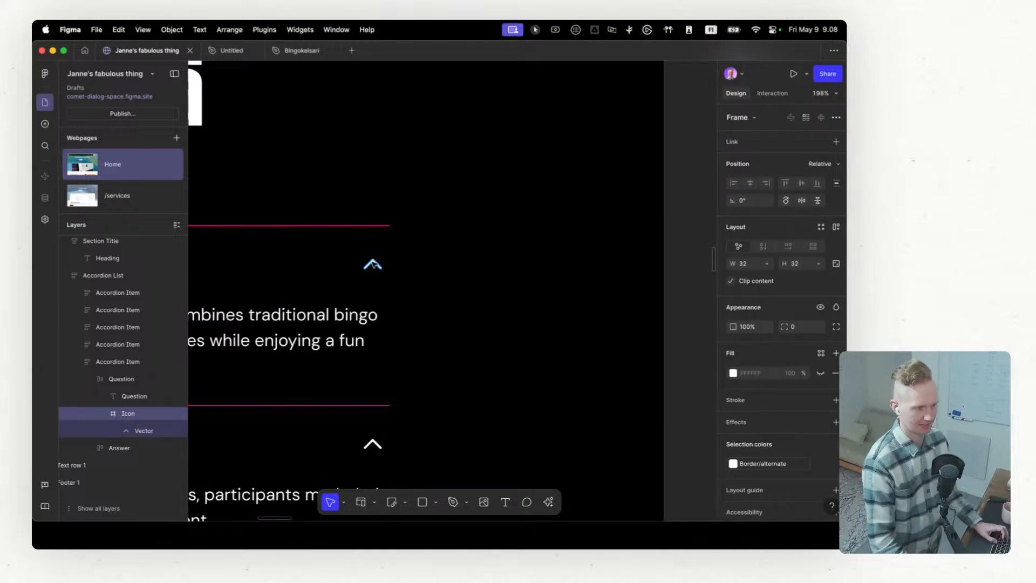
pyautogui.press('Return')
pyautogui.scroll(2, 132, 308)
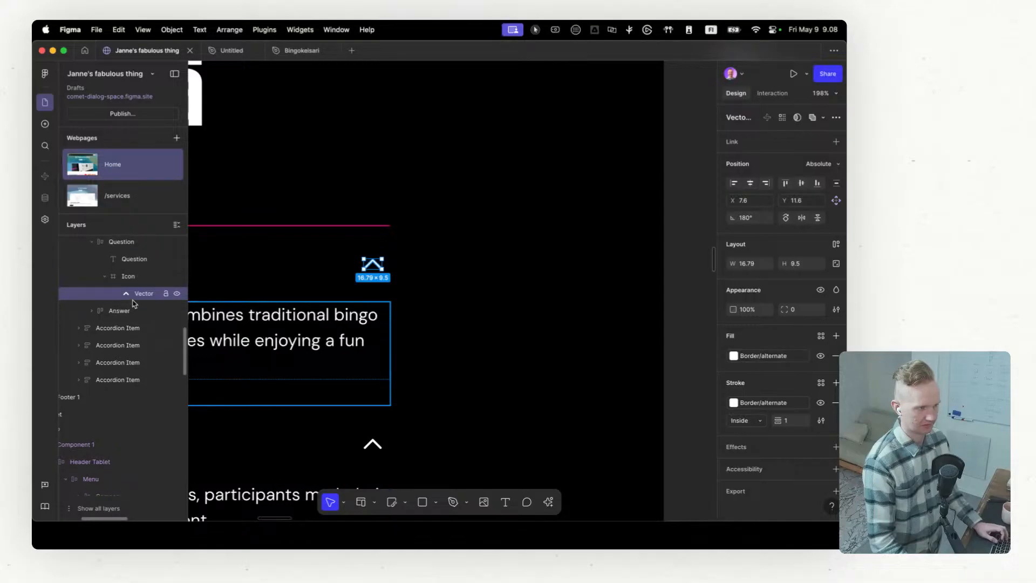
pyautogui.hotkey('shift', 'Return')
pyautogui.click(139, 298)
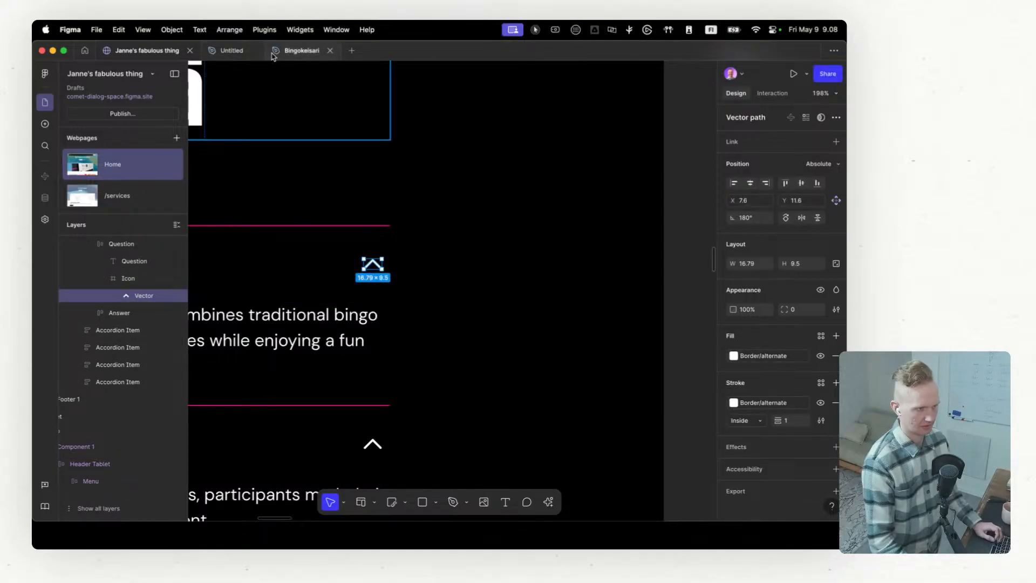
# Step: Switch to the Bingokeisari file and inspect the Icon frame and Vector layer of the original FAQ's first accordion item
pyautogui.click(301, 51)
pyautogui.scroll(3, 535, 226)
pyautogui.scroll(5, 495, 212)
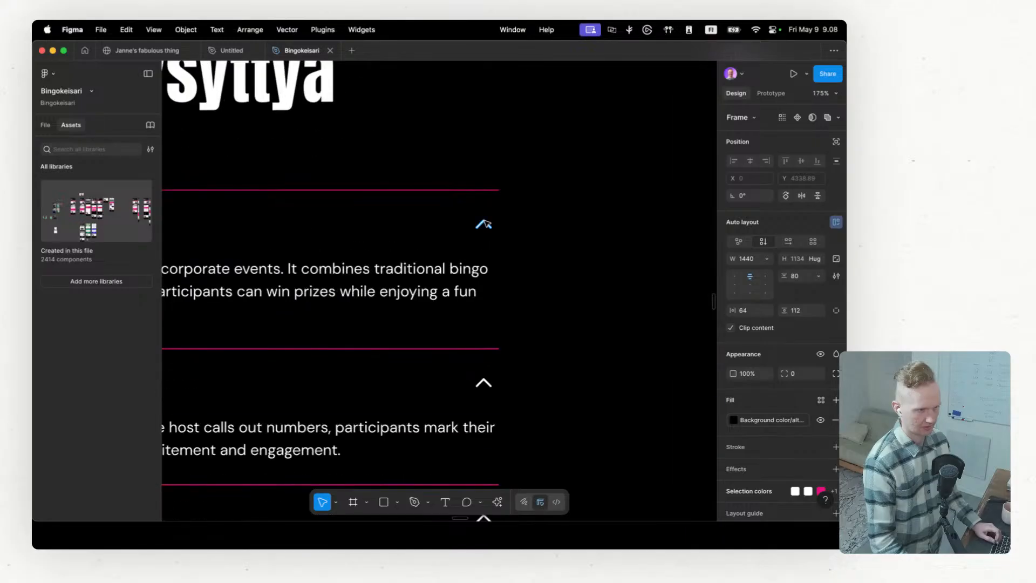
pyautogui.keyDown('super'); pyautogui.click(486, 222); pyautogui.keyUp('super')
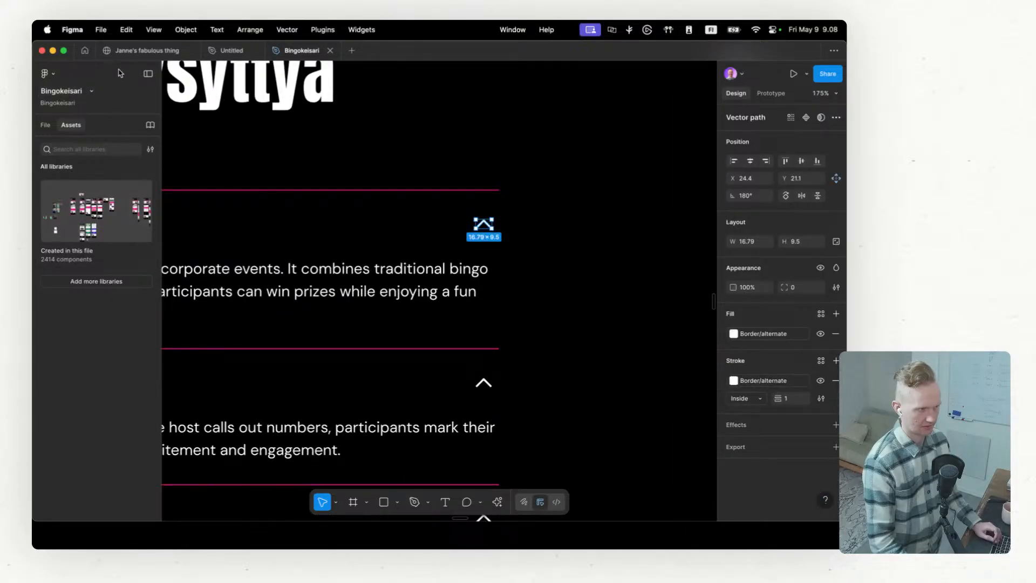
pyautogui.click(48, 127)
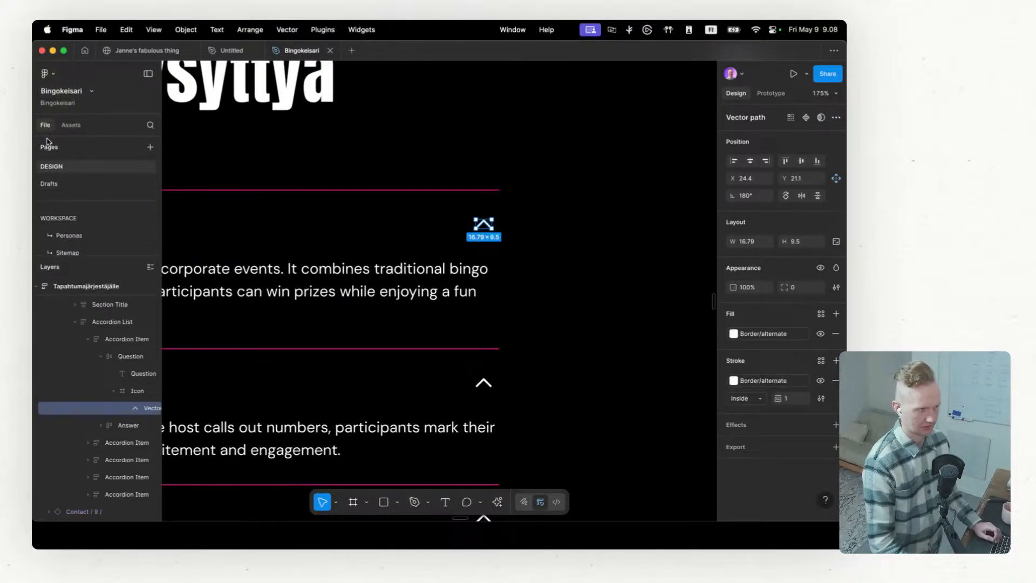
pyautogui.click(129, 393)
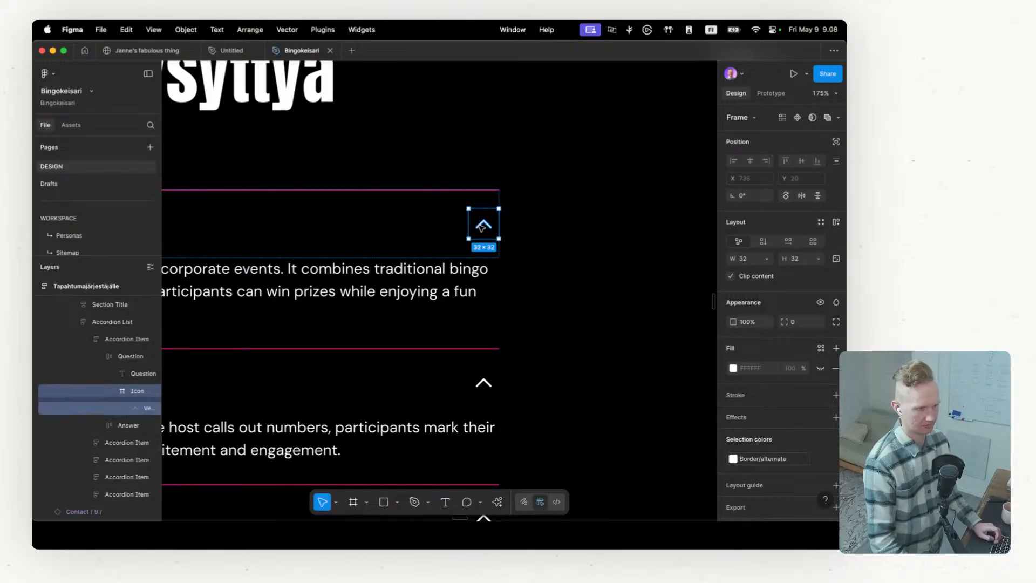
pyautogui.click(113, 409)
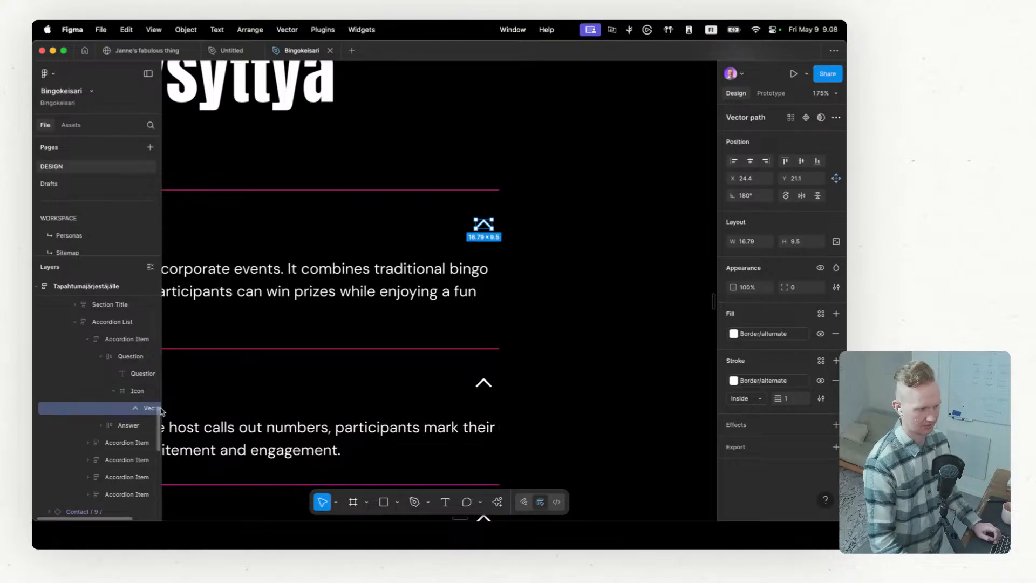
pyautogui.moveTo(158, 414); pyautogui.dragTo(179, 409)
pyautogui.click(230, 50)
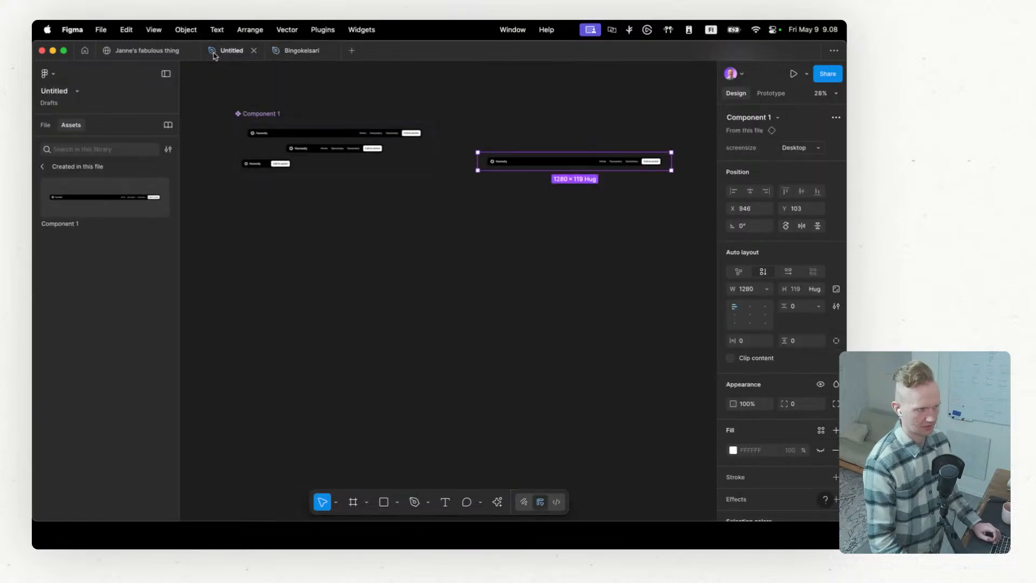
# Step: Return to the site file and resolve the publishing issue by detaching the vector variables from the FAQ icons
pyautogui.click(145, 50)
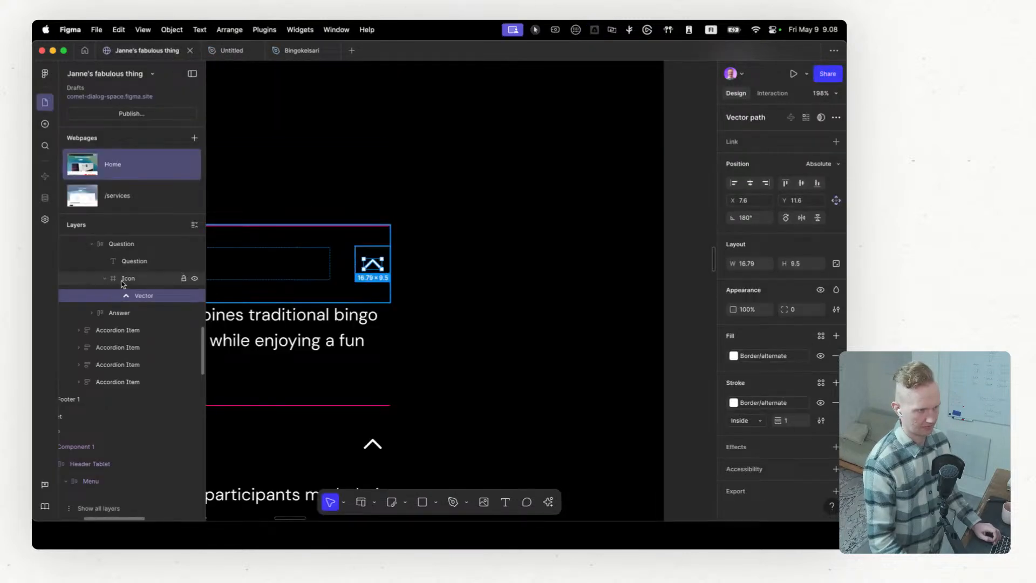
pyautogui.click(163, 114)
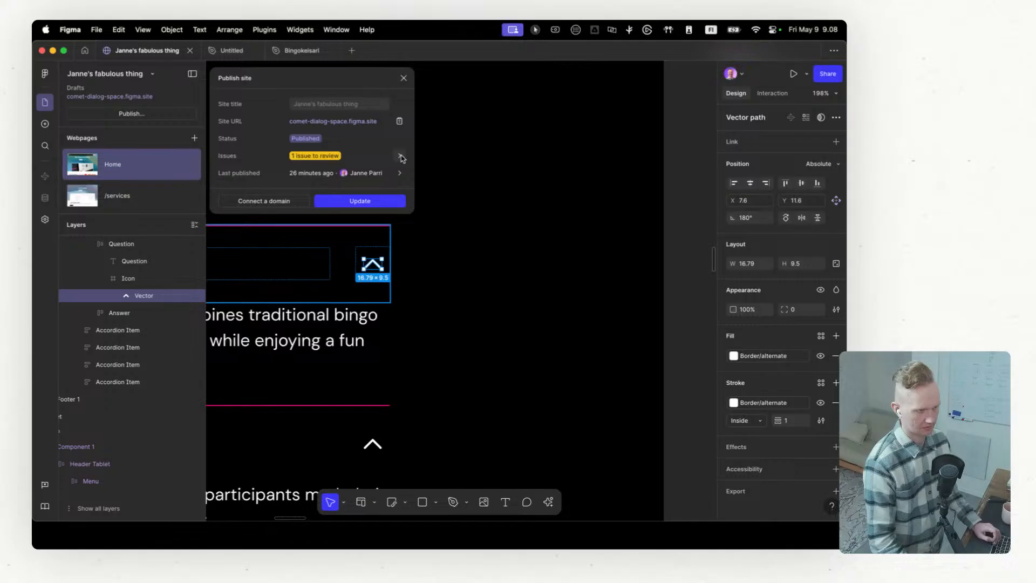
pyautogui.click(401, 157)
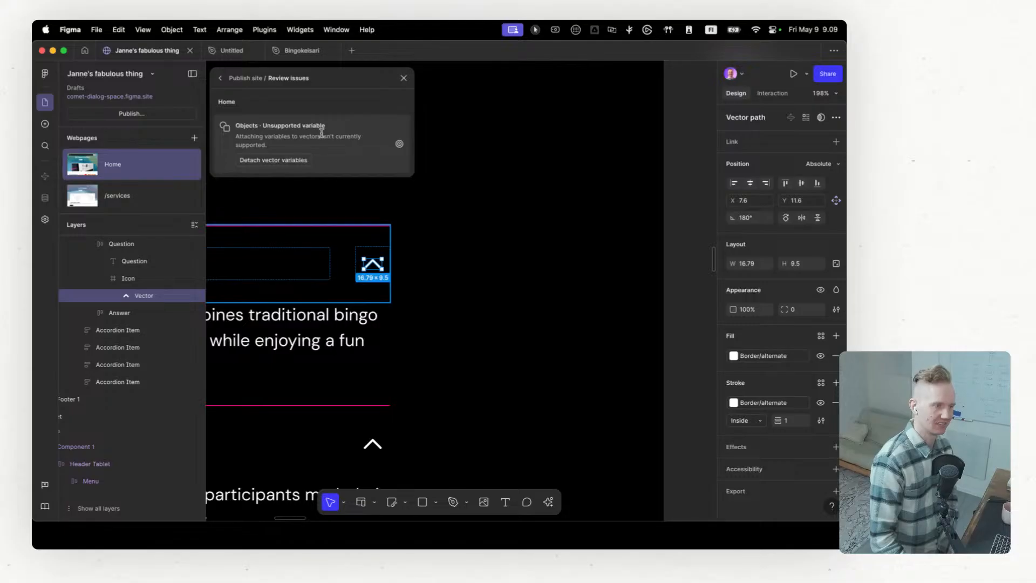
pyautogui.click(297, 161)
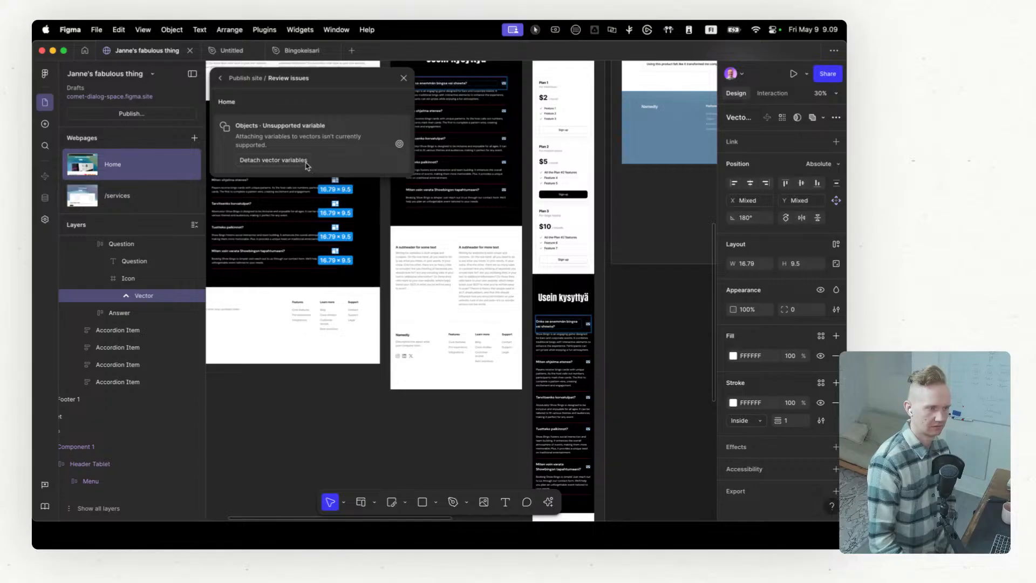
pyautogui.click(404, 79)
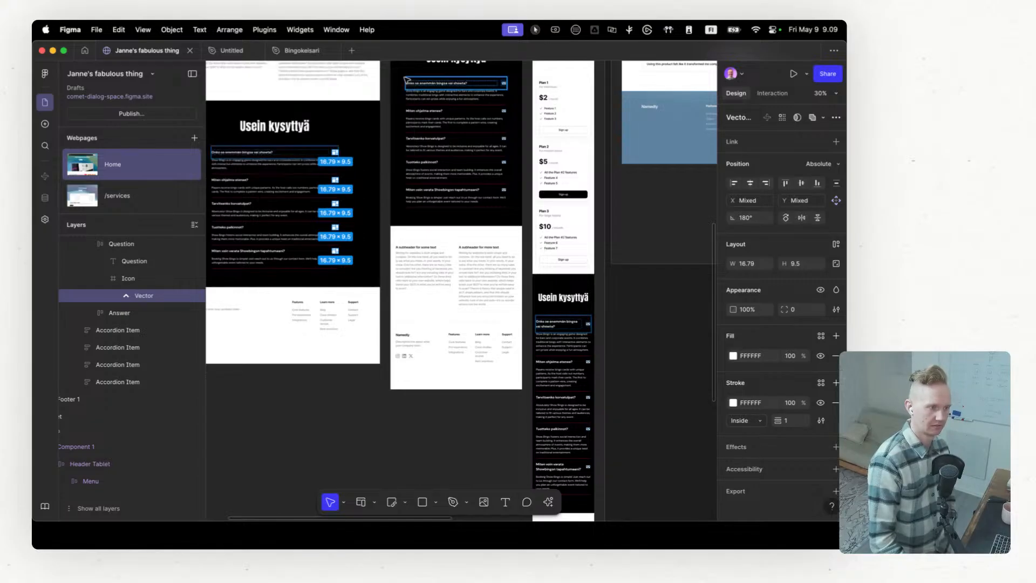
pyautogui.scroll(10, 344, 157)
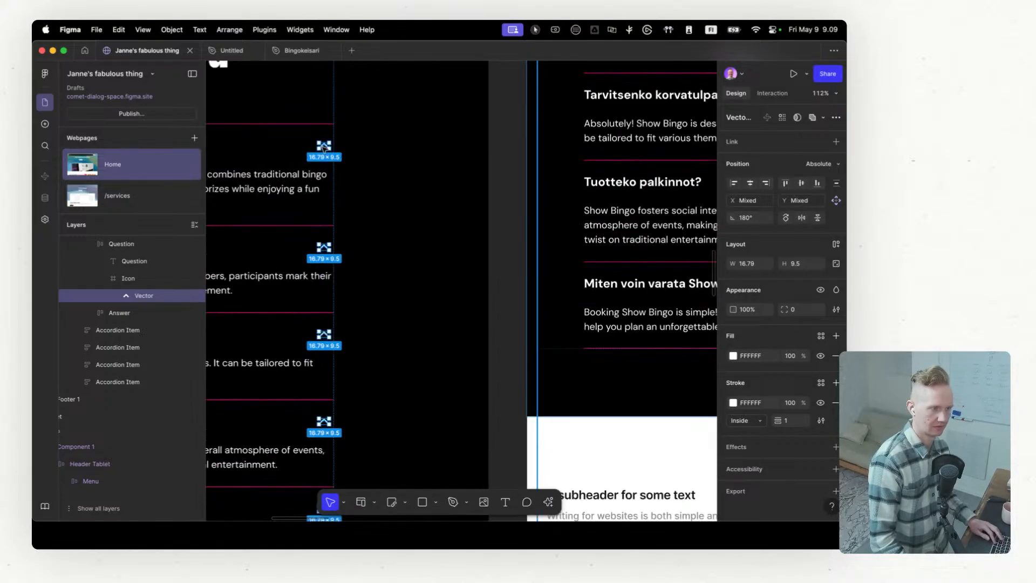
# Step: Publish the updated site to its existing comet-dialog-space.figma.site domain
pyautogui.click(167, 114)
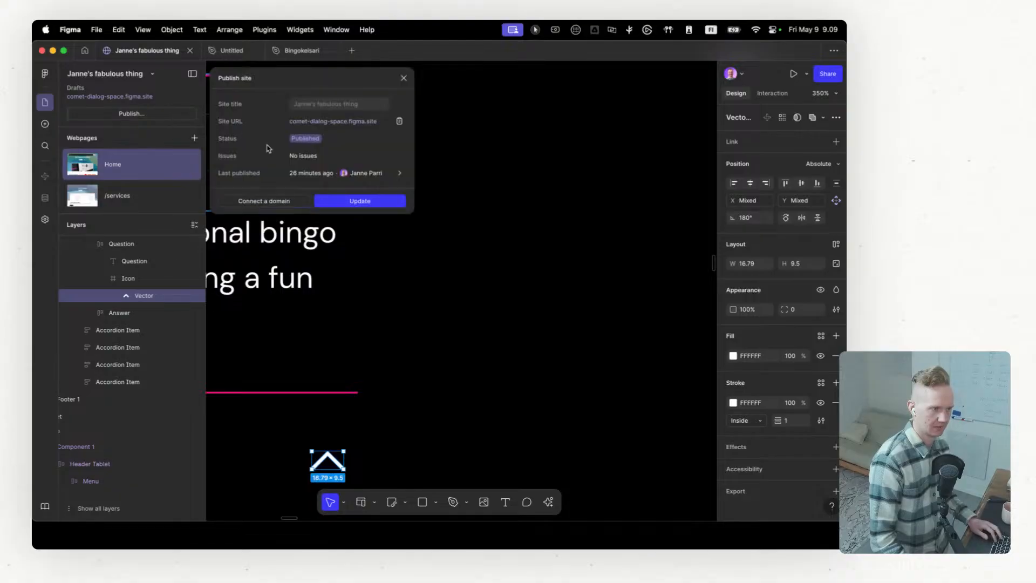
pyautogui.click(384, 203)
pyautogui.scroll(-10, 532, 207)
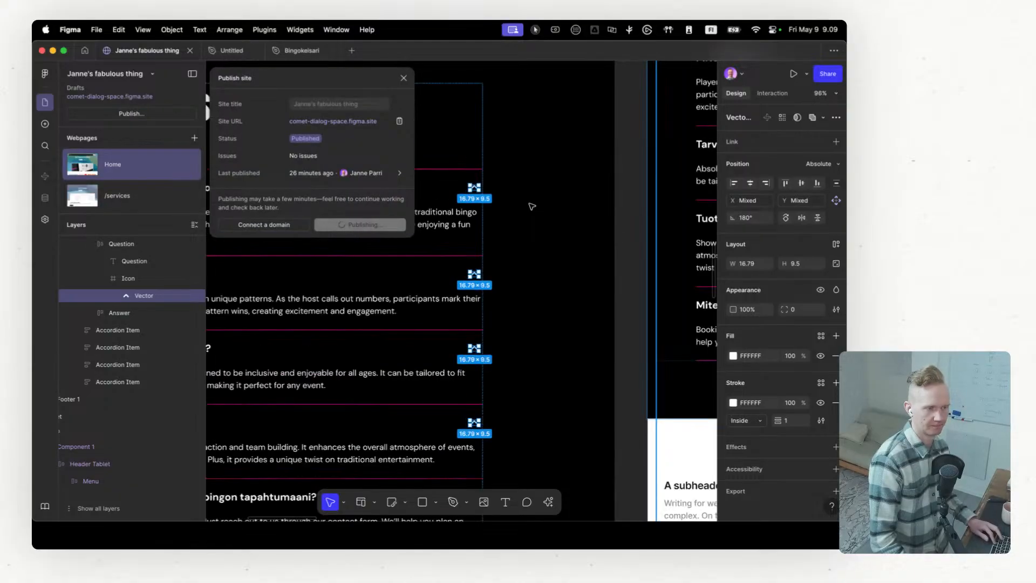
pyautogui.click(403, 79)
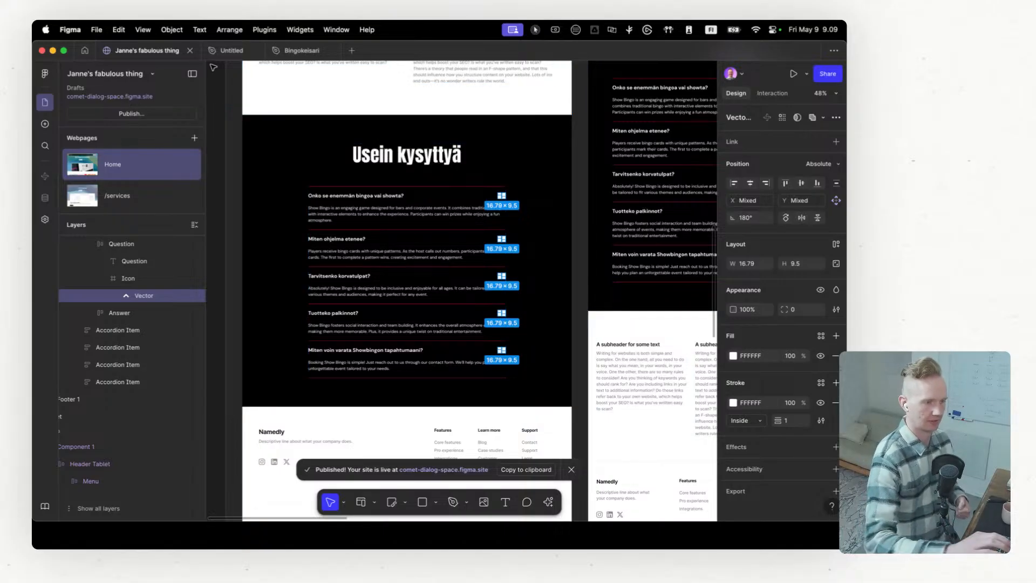
# Step: Switch to Chrome, reload the live site, close the developer tools and review the Home page at full width
pyautogui.hotkey('ctrl', 'Left')
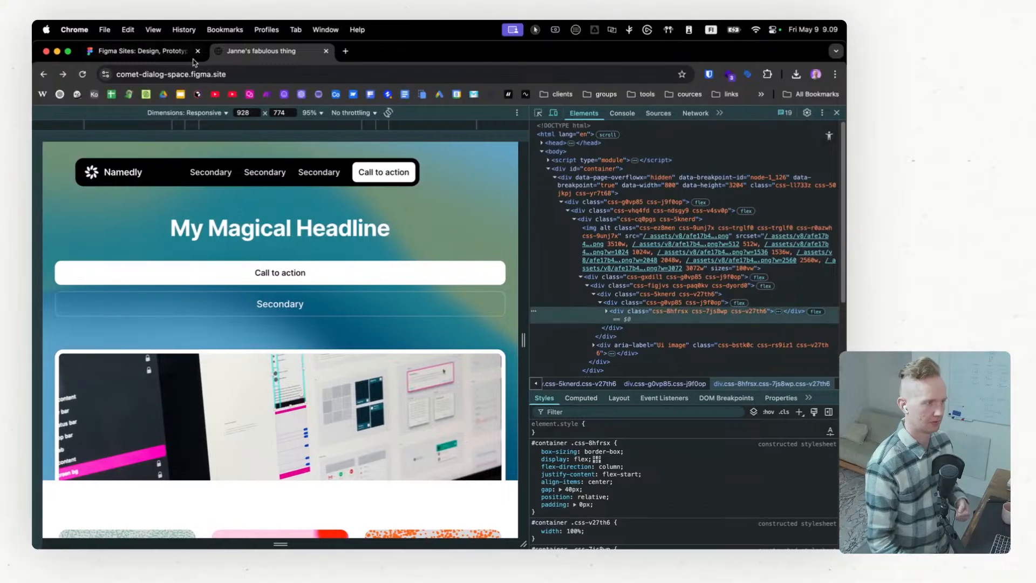
pyautogui.click(82, 73)
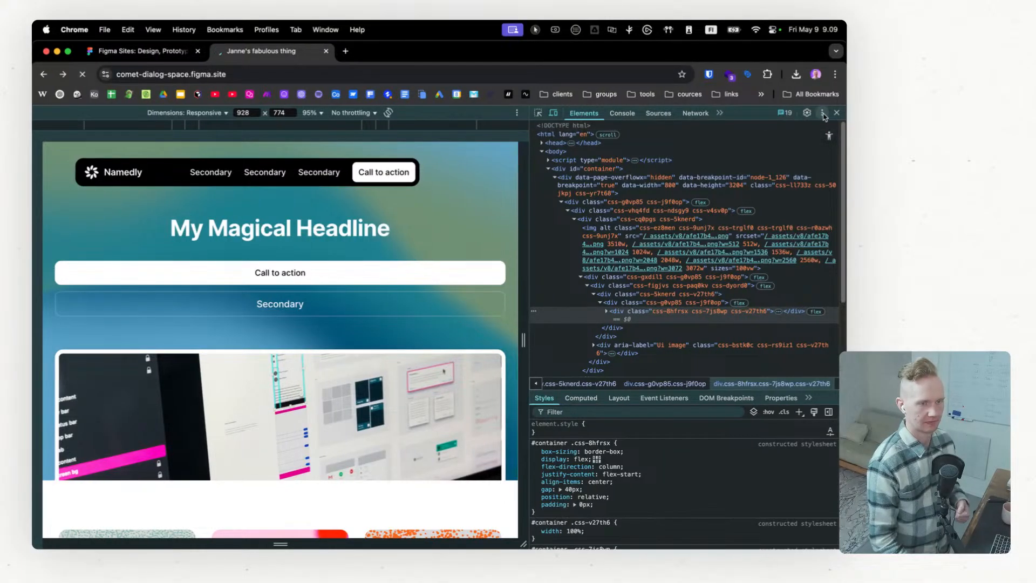
pyautogui.click(836, 113)
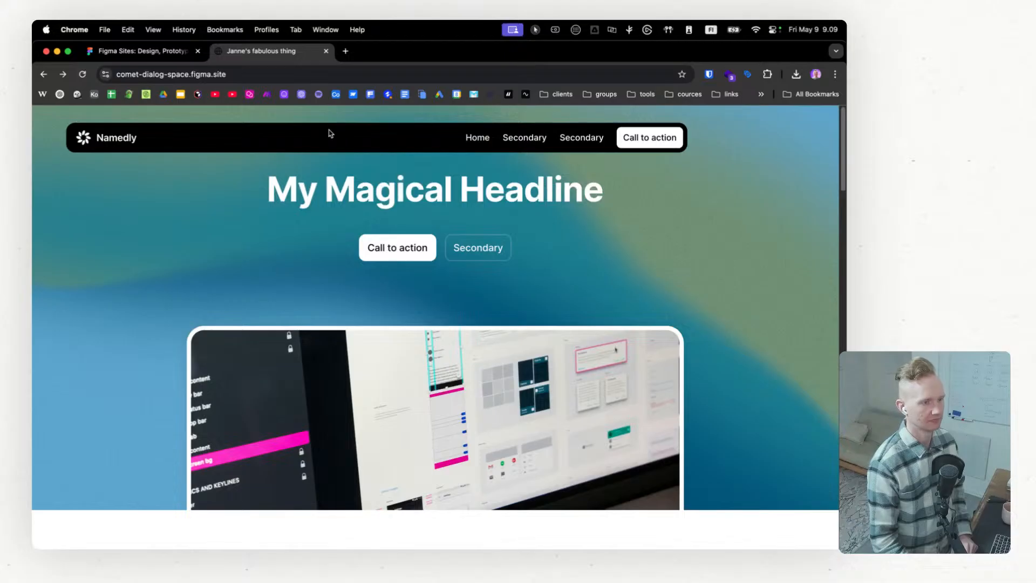
pyautogui.scroll(-5, 330, 130)
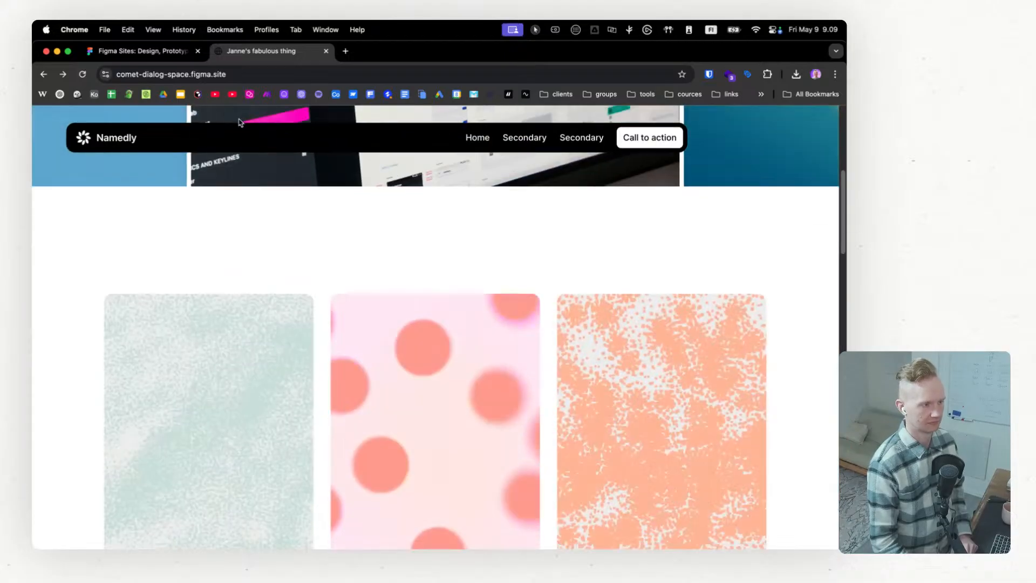
pyautogui.scroll(5, 239, 136)
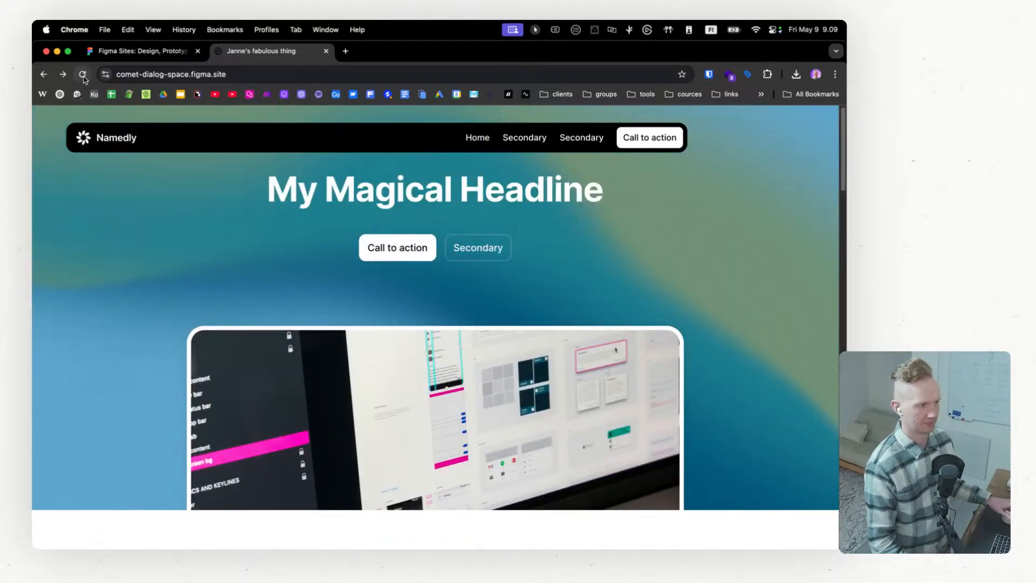
pyautogui.scroll(-2, 313, 195)
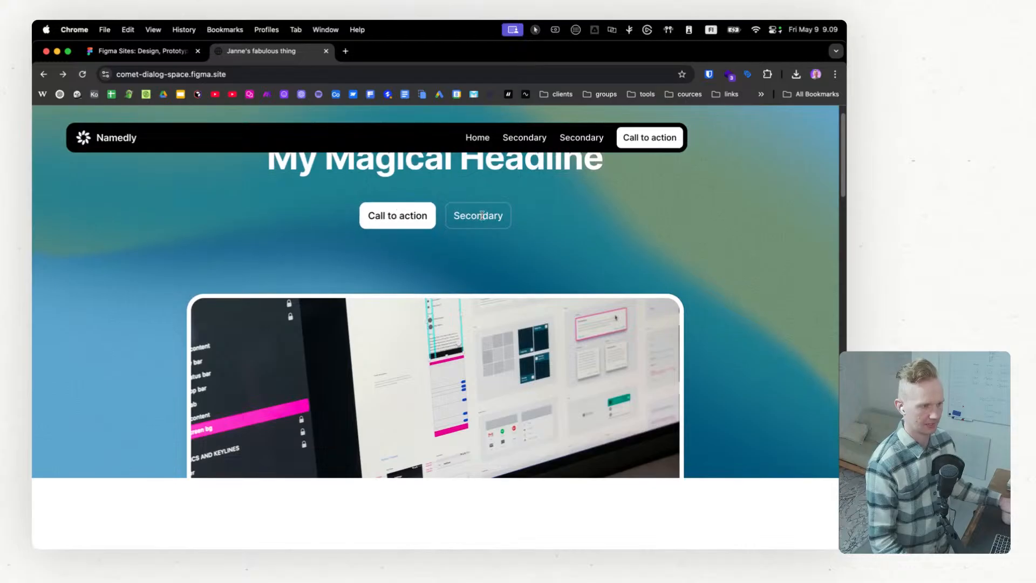
pyautogui.scroll(2, 396, 223)
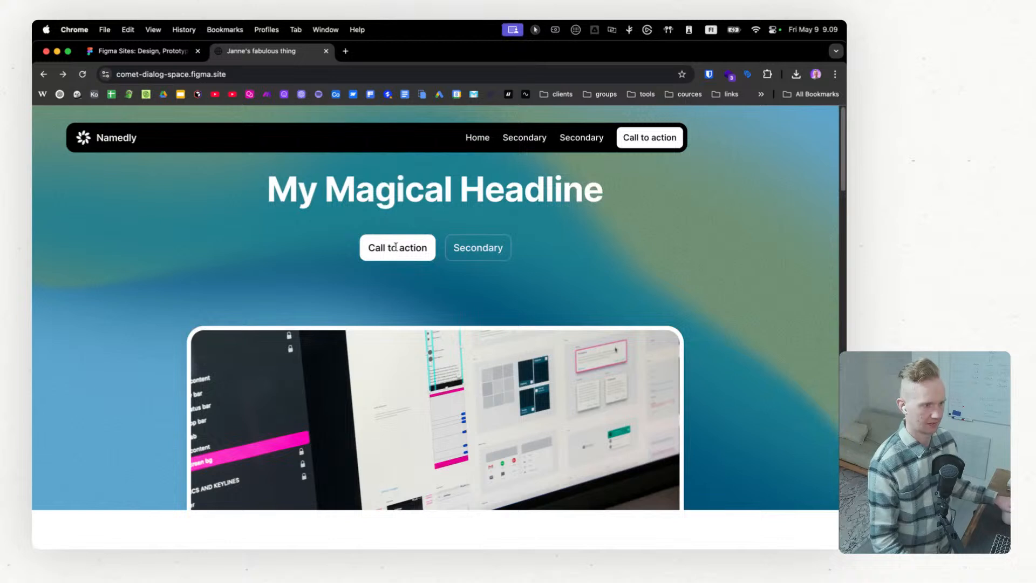
# Step: Inspect the hero's Call to action button on the live site and select its wrapper element in the developer tools
pyautogui.moveTo(369, 249); pyautogui.dragTo(428, 250)
pyautogui.click(414, 258)
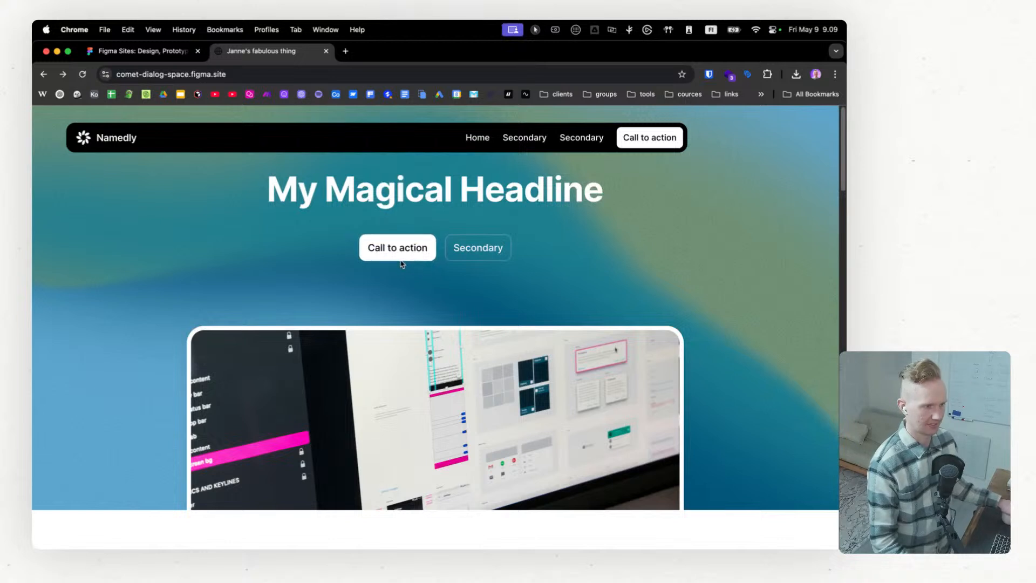
pyautogui.rightClick(401, 259)
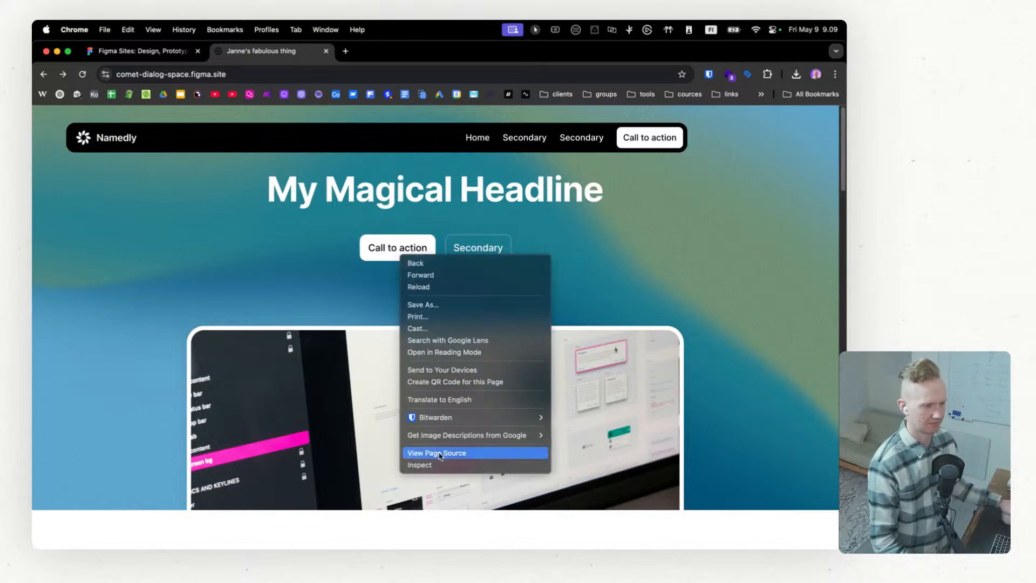
pyautogui.click(423, 465)
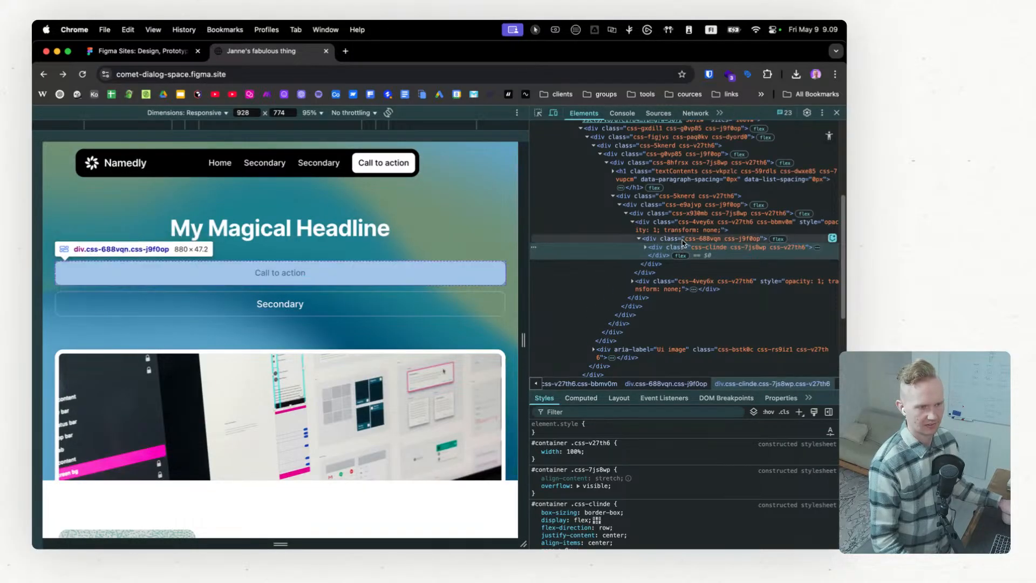
pyautogui.click(683, 229)
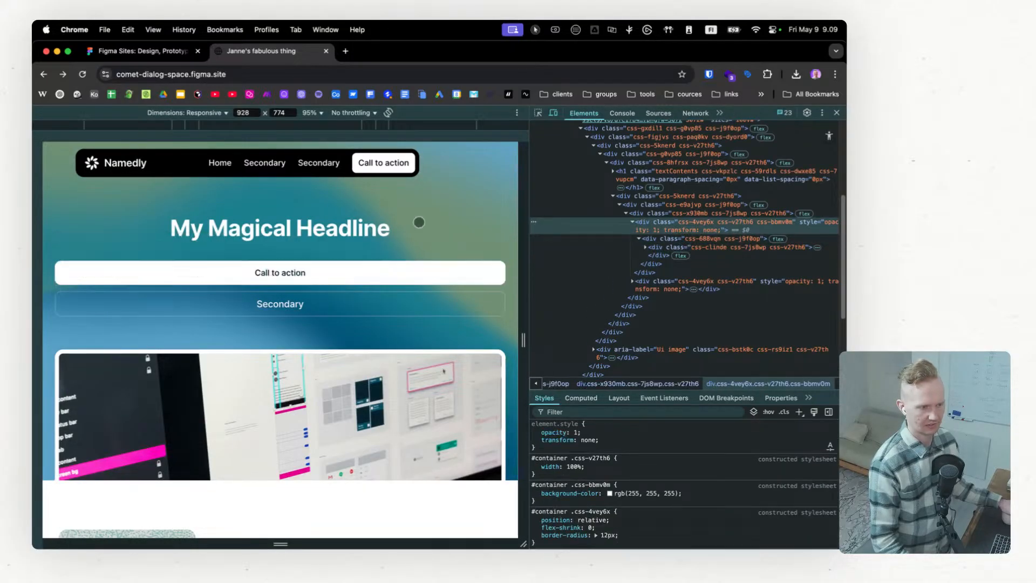
# Step: Review the Home page's pricing and FAQ sections, narrowing the responsive preview to 399 px to check the mobile layout
pyautogui.scroll(-10, 419, 222)
pyautogui.scroll(-10, 412, 303)
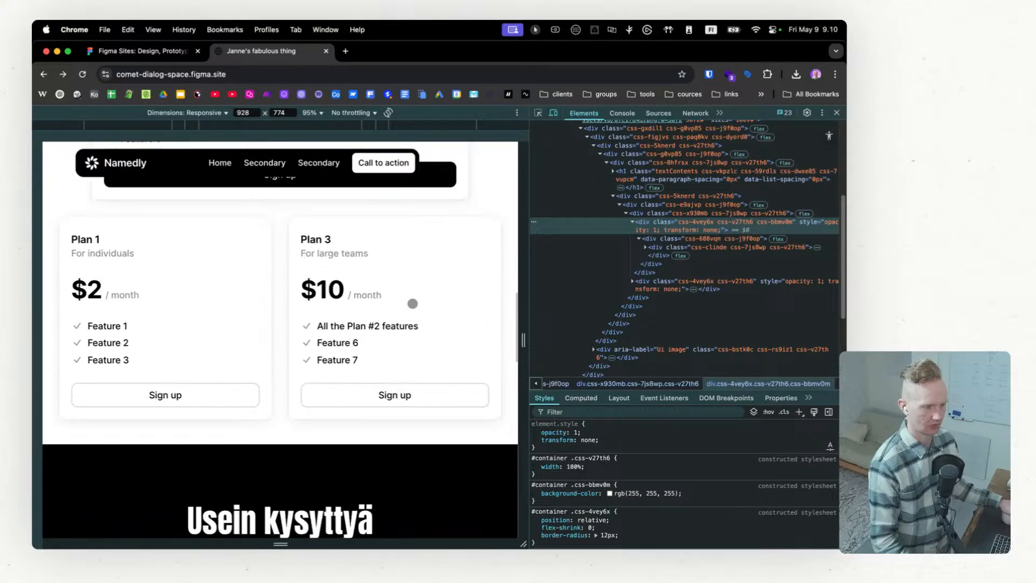
pyautogui.scroll(3, 356, 330)
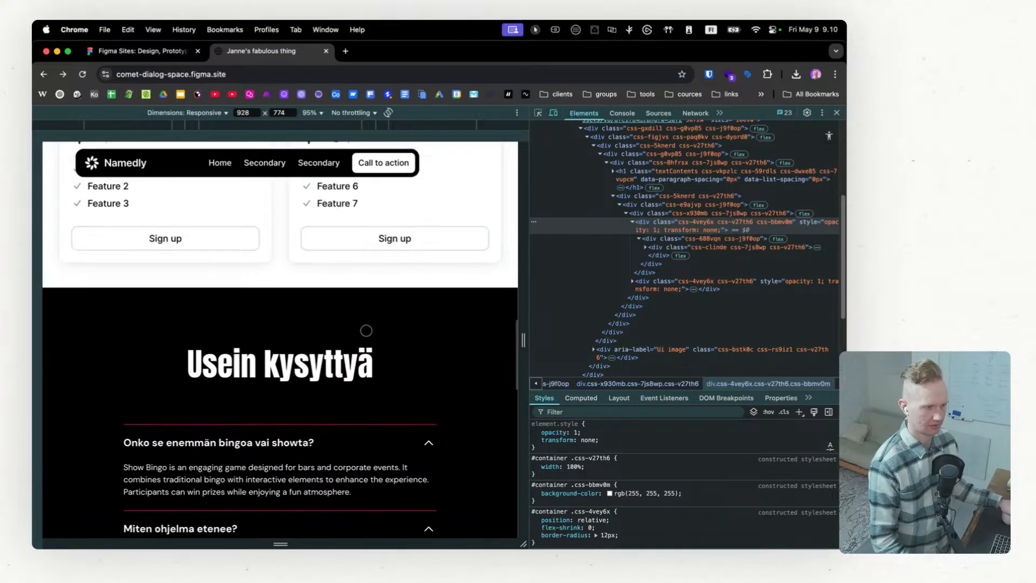
pyautogui.moveTo(523, 340); pyautogui.dragTo(387, 340)
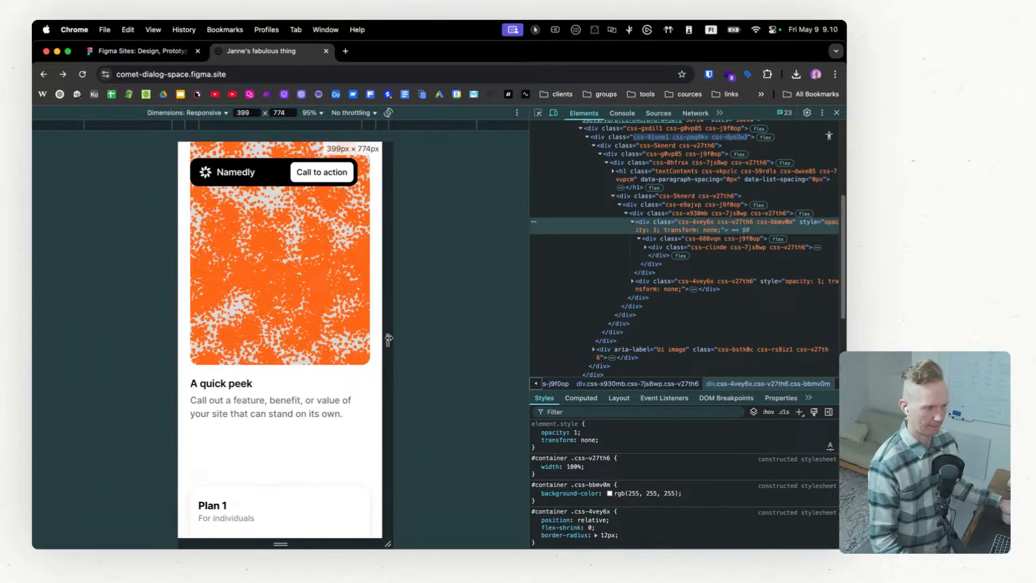
pyautogui.scroll(-10, 298, 356)
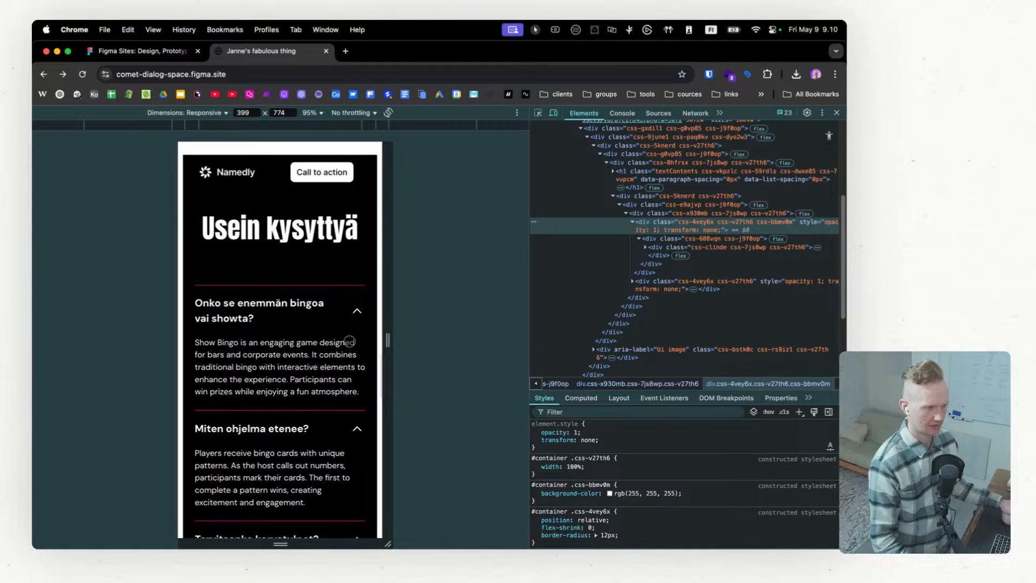
pyautogui.scroll(2, 349, 342)
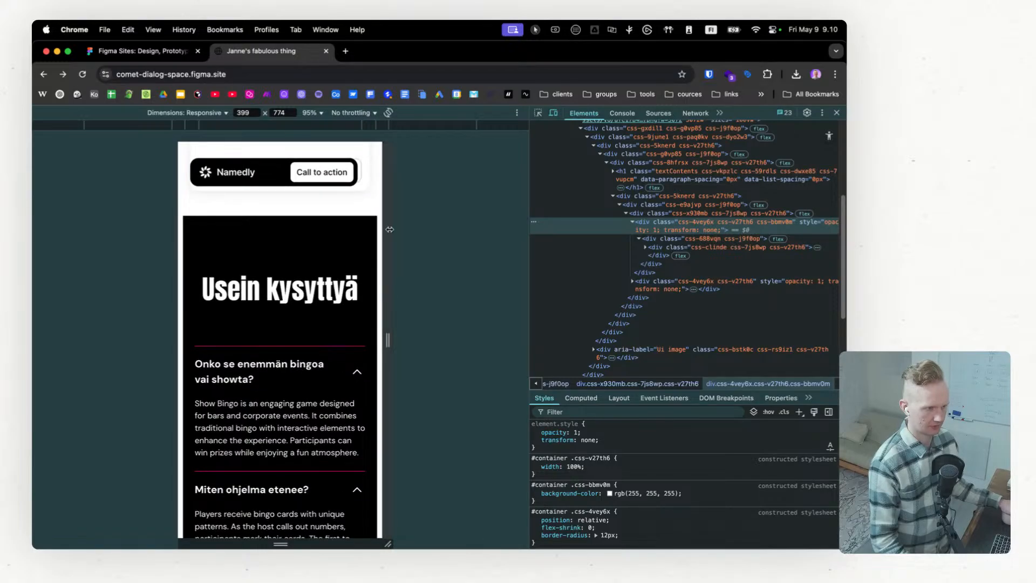
# Step: Compare the FAQ section's layout at preview widths of 871 px and 549 px
pyautogui.moveTo(393, 352); pyautogui.dragTo(510, 352)
pyautogui.scroll(4, 309, 363)
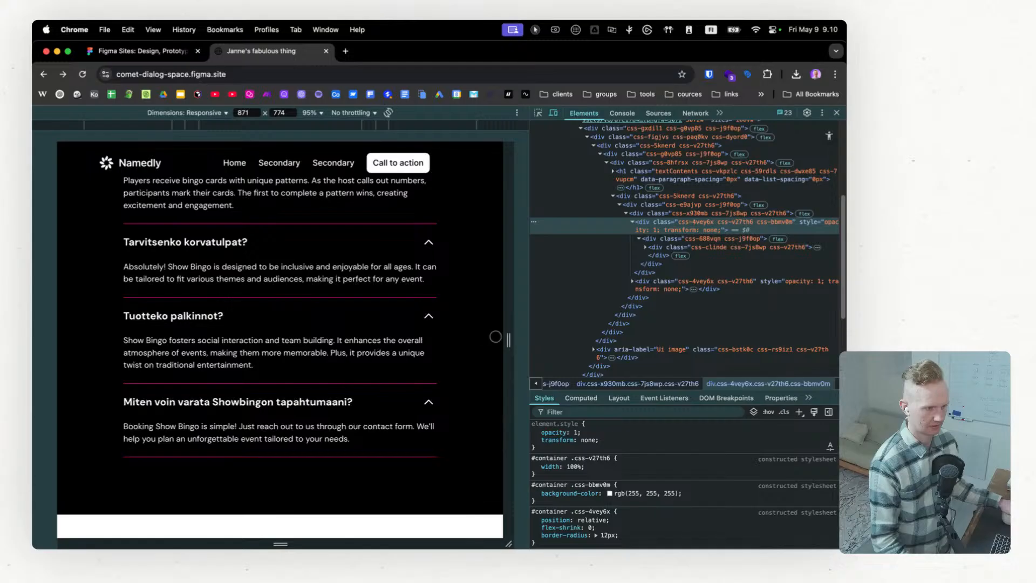
pyautogui.scroll(5, 497, 341)
pyautogui.moveTo(509, 346); pyautogui.dragTo(426, 340)
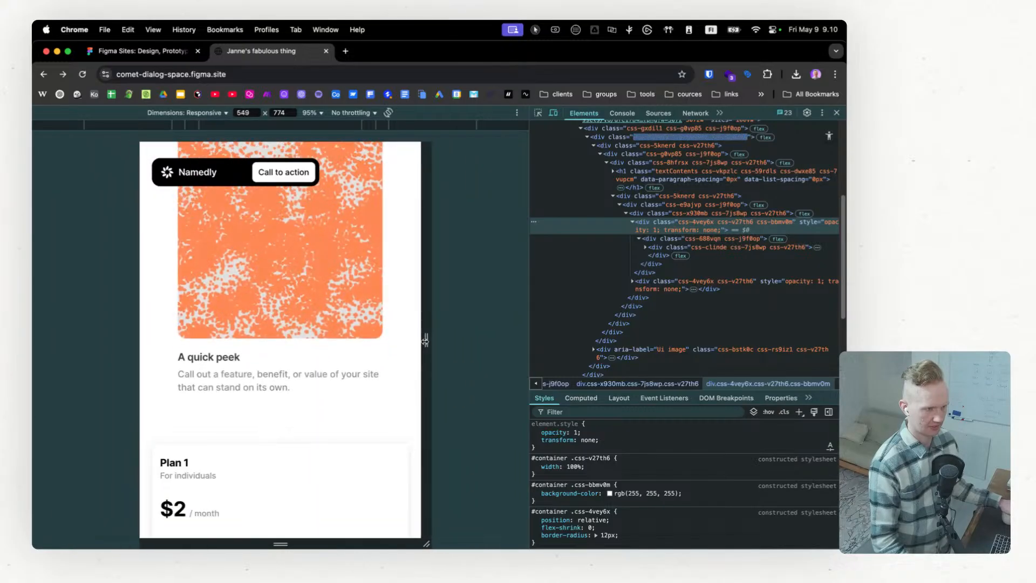
pyautogui.scroll(-5, 302, 355)
pyautogui.scroll(-8, 302, 355)
pyautogui.scroll(3, 302, 355)
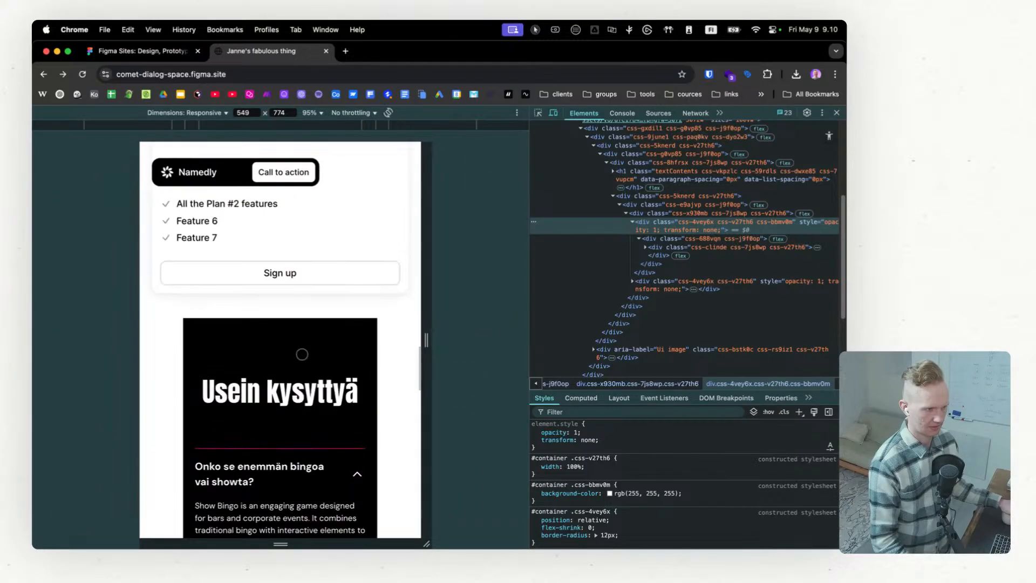
# Step: Widen the responsive preview to 907 px and review the Home page's FAQ, hero and feature cards
pyautogui.moveTo(427, 340); pyautogui.dragTo(521, 341)
pyautogui.scroll(15, 428, 340)
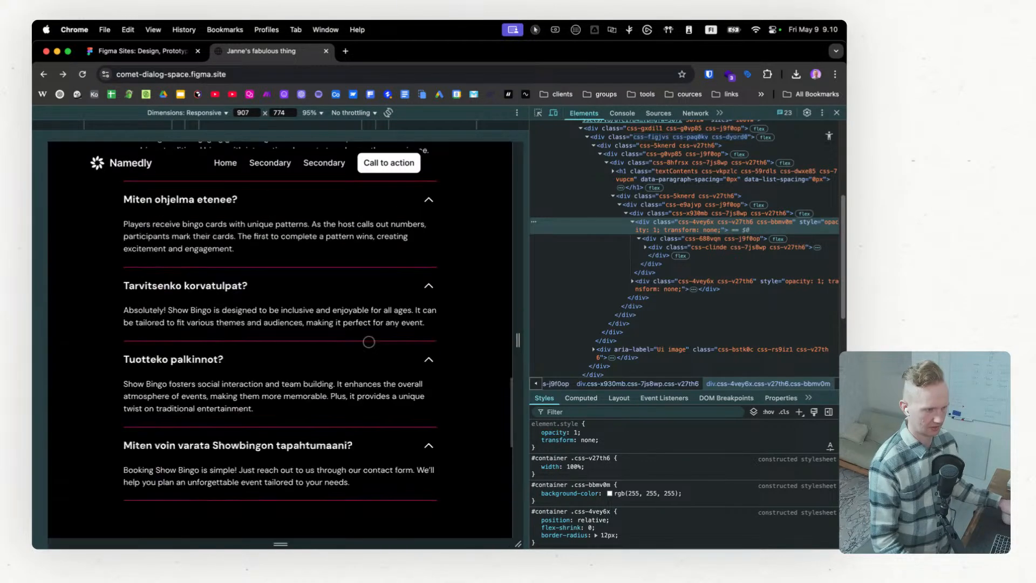
pyautogui.scroll(6, 369, 341)
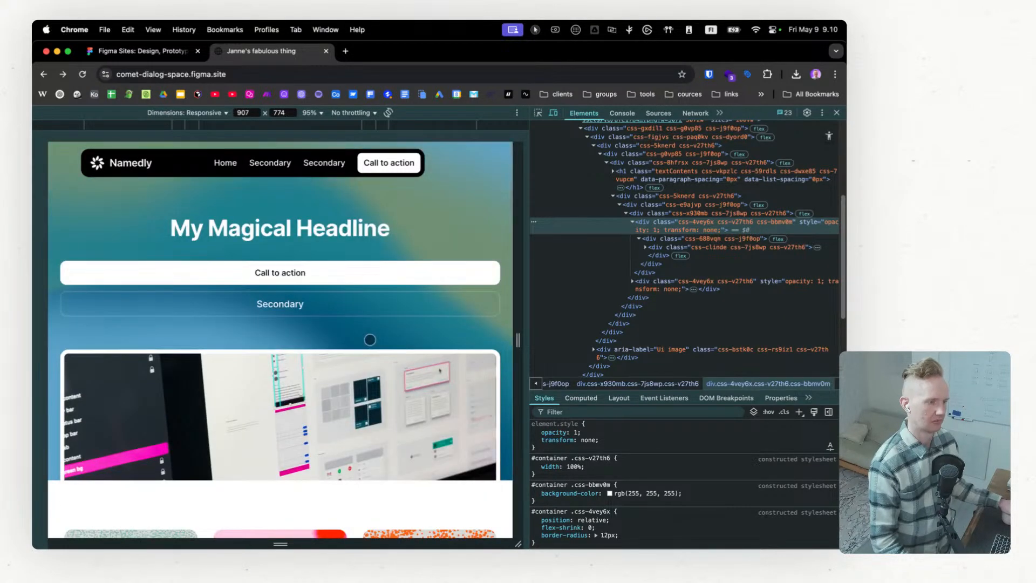
pyautogui.scroll(-10, 208, 218)
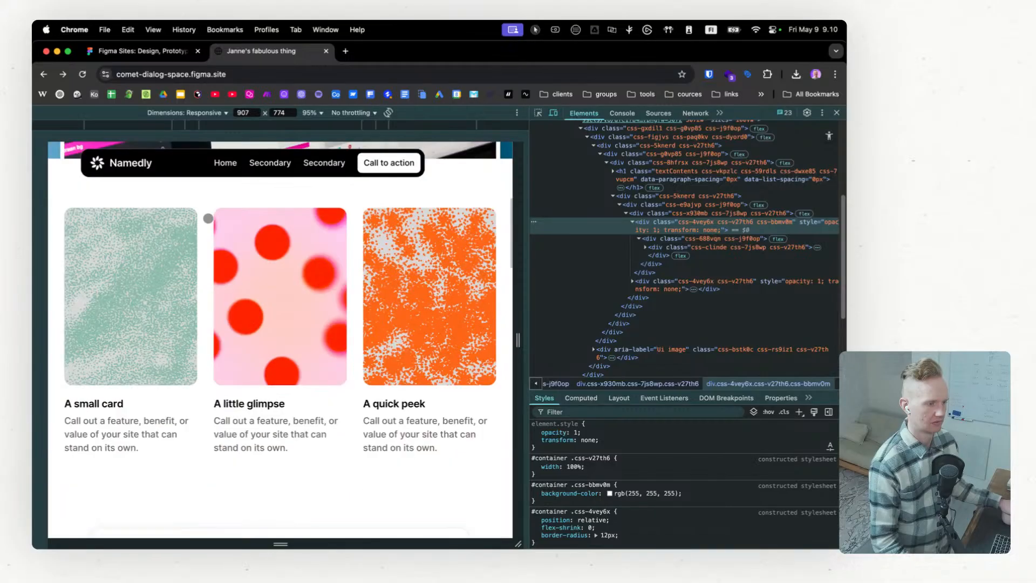
pyautogui.click(137, 51)
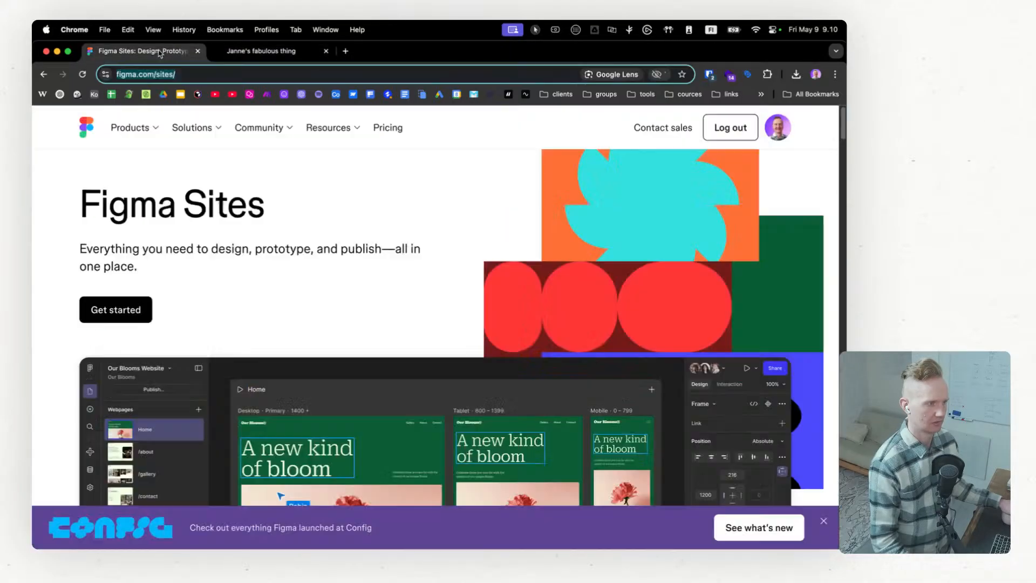
pyautogui.click(256, 52)
# Step: Switch to Figma and inspect the desktop Home page's header component and the Call to action buttons in the header and hero
pyautogui.hotkey('ctrl', 'Right')
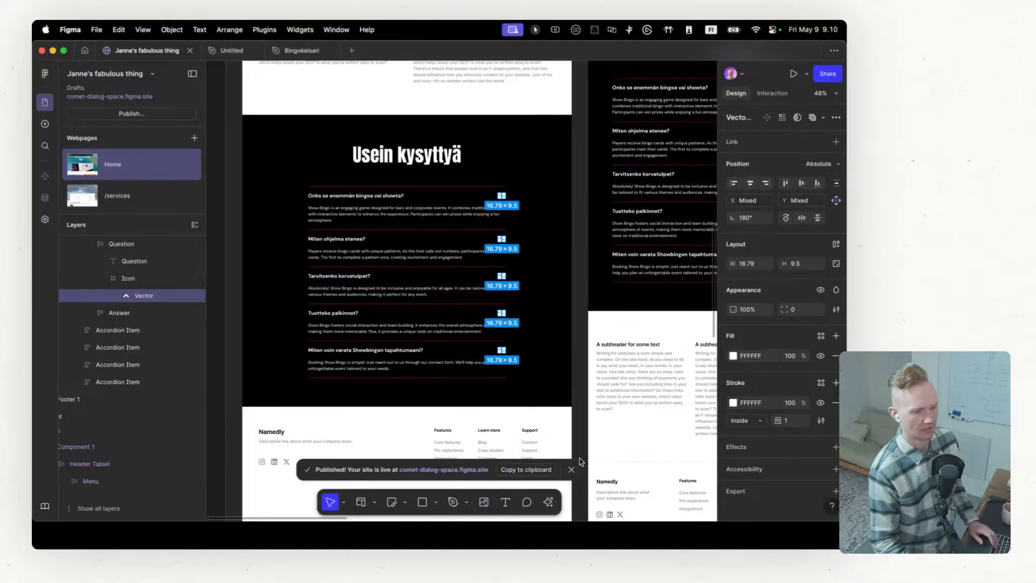
pyautogui.scroll(15, 450, 313)
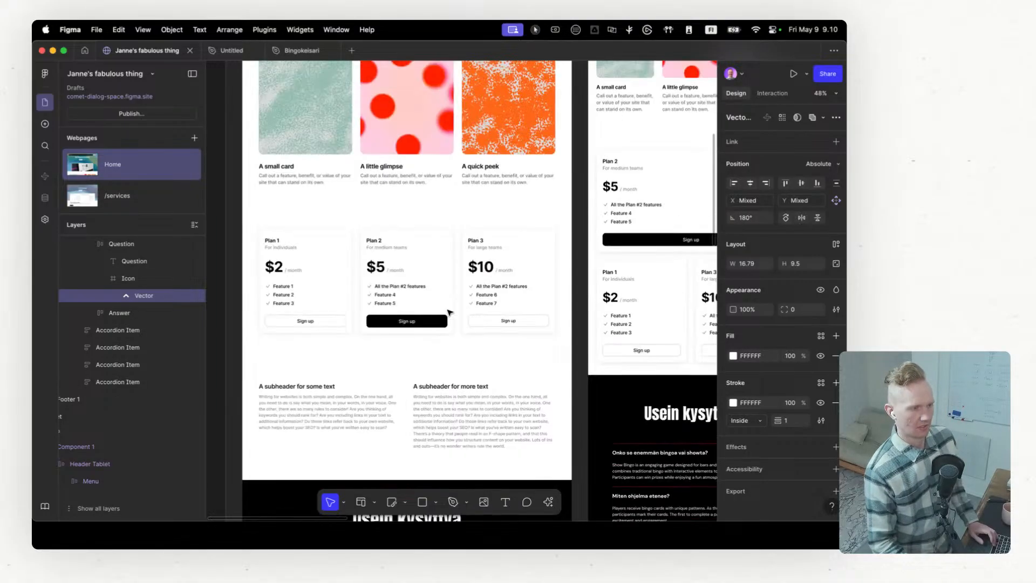
pyautogui.click(402, 193)
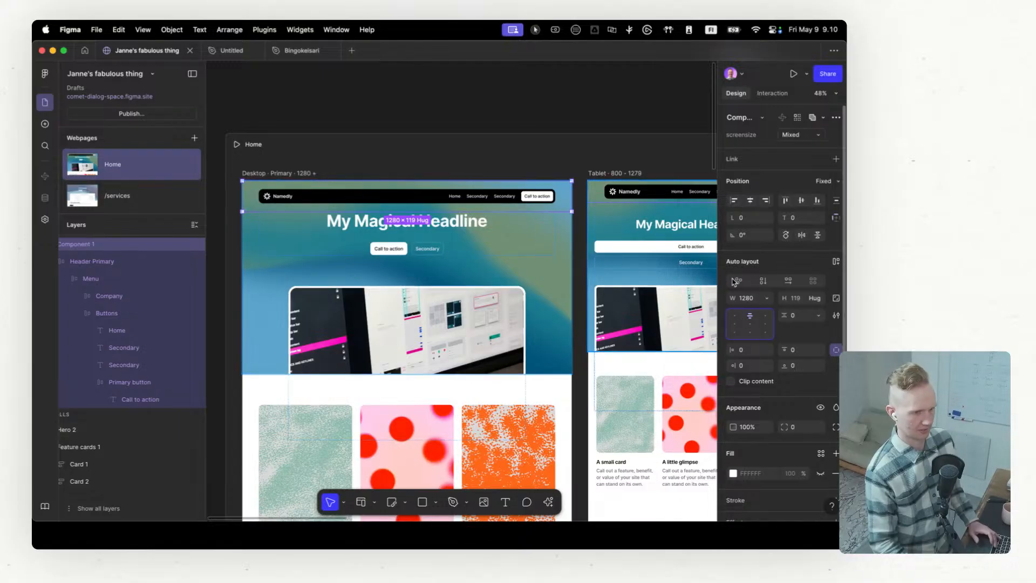
pyautogui.scroll(-3, 474, 156)
pyautogui.scroll(3, 469, 156)
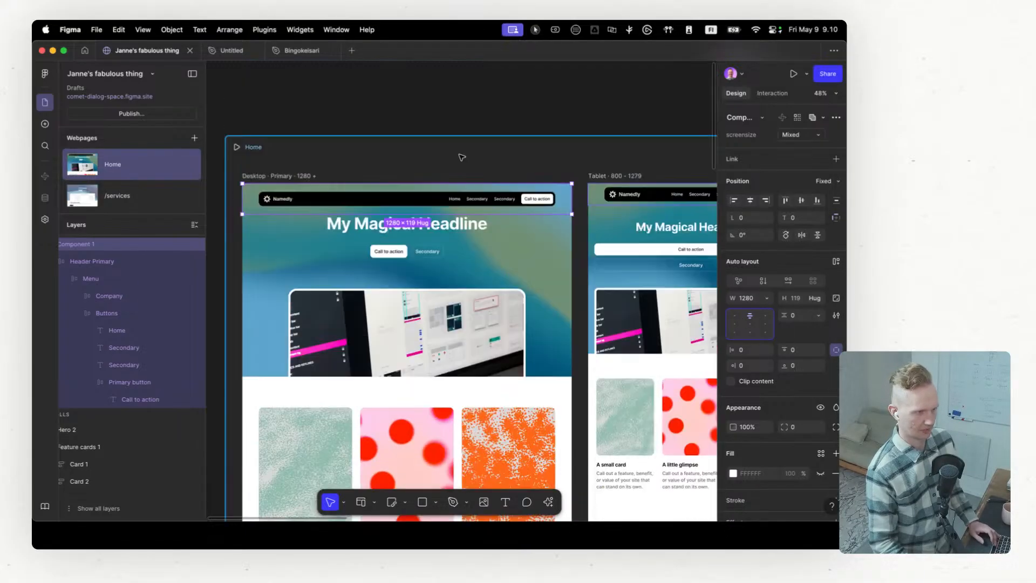
pyautogui.click(397, 250)
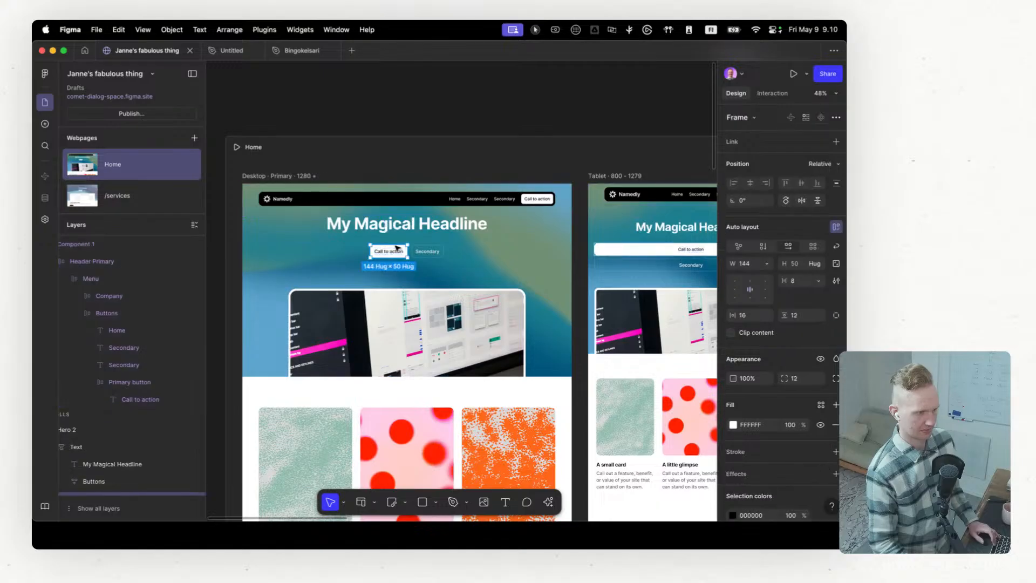
pyautogui.click(542, 198)
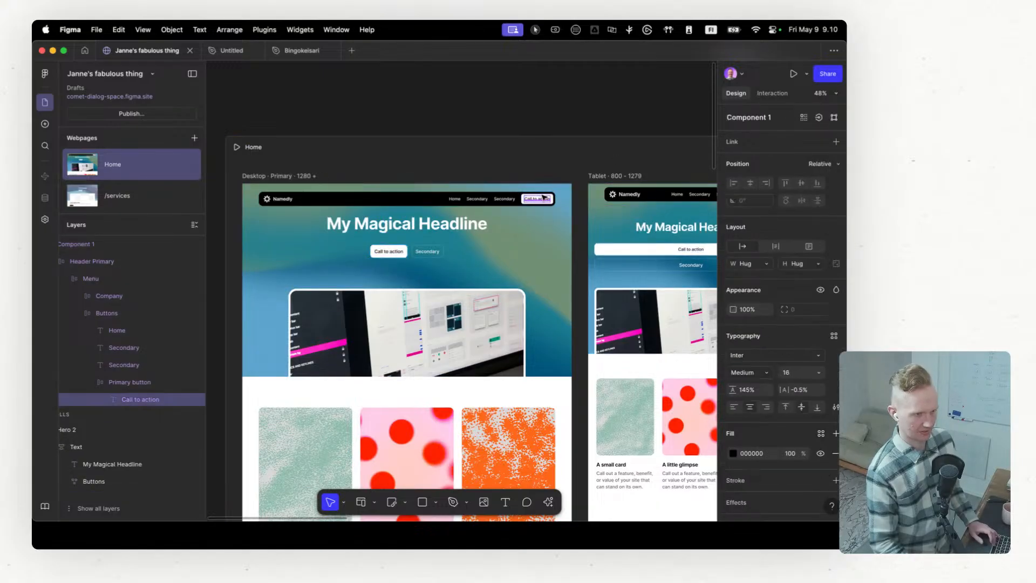
pyautogui.click(406, 249)
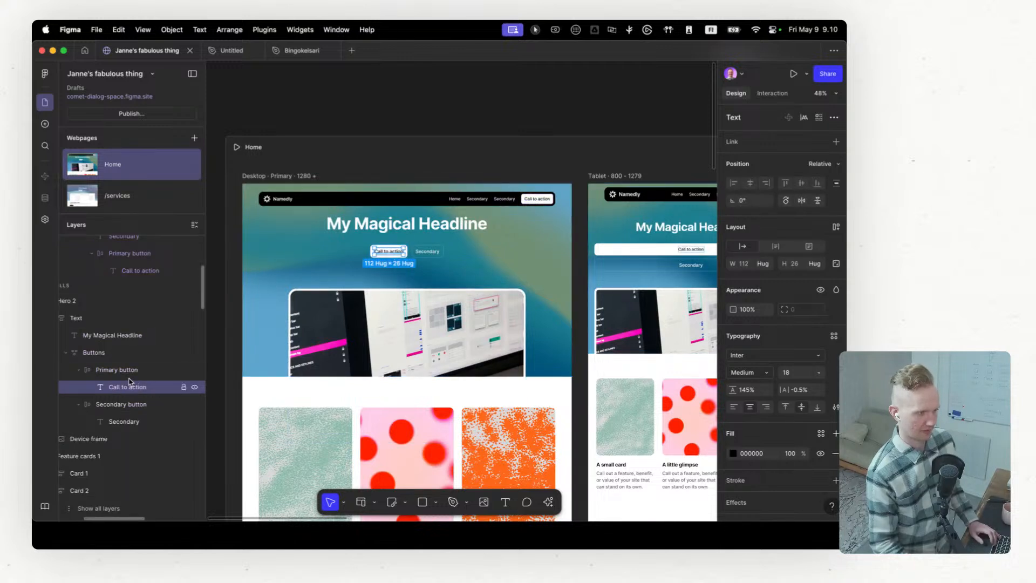
# Step: Link the desktop hero's Primary button to the figma.com/sites/ address copied from the Figma Sites page in Chrome
pyautogui.click(172, 370)
pyautogui.click(836, 141)
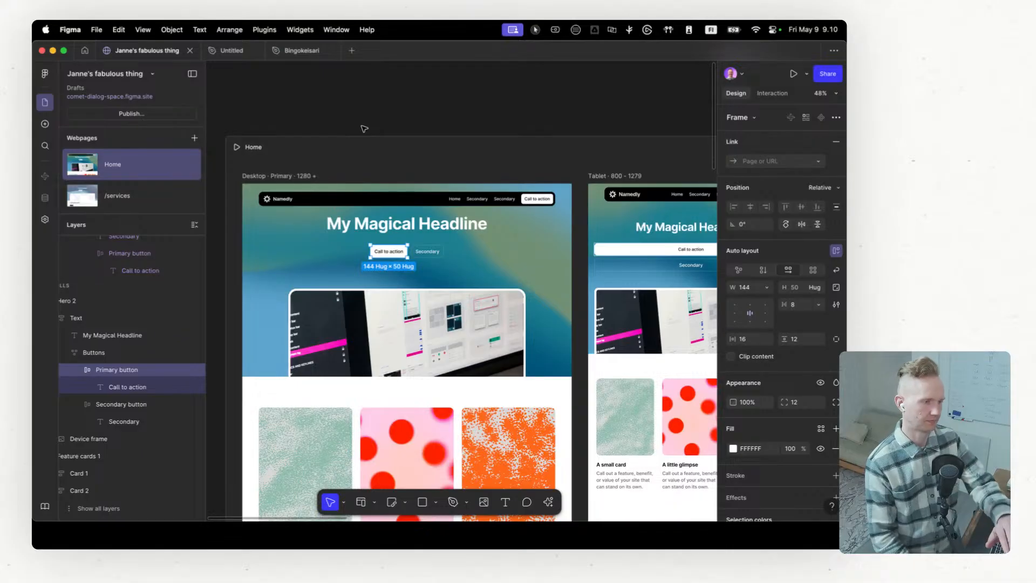
pyautogui.hotkey('ctrl', 'Left')
pyautogui.click(120, 50)
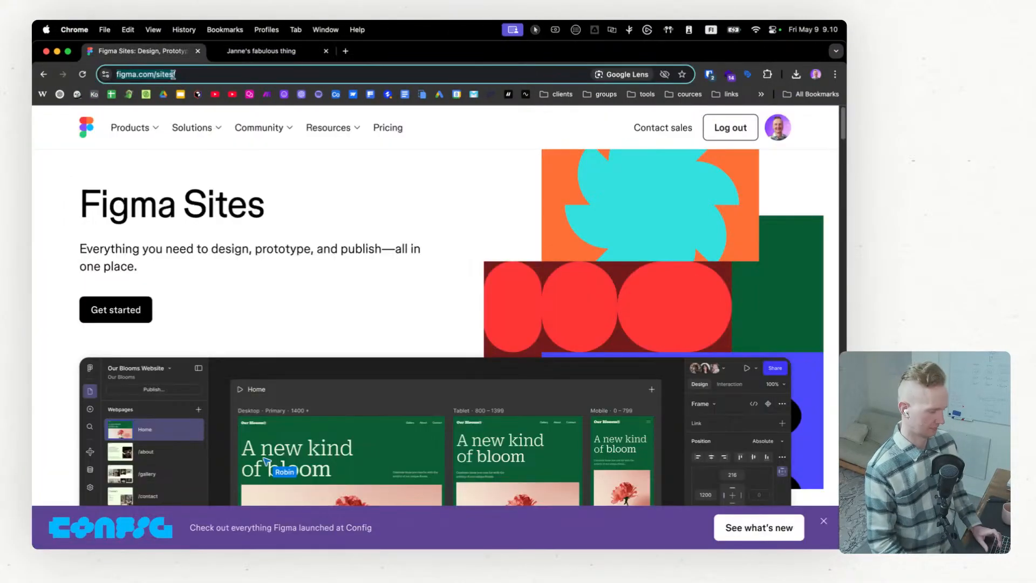
pyautogui.hotkey('ctrl', 'Right')
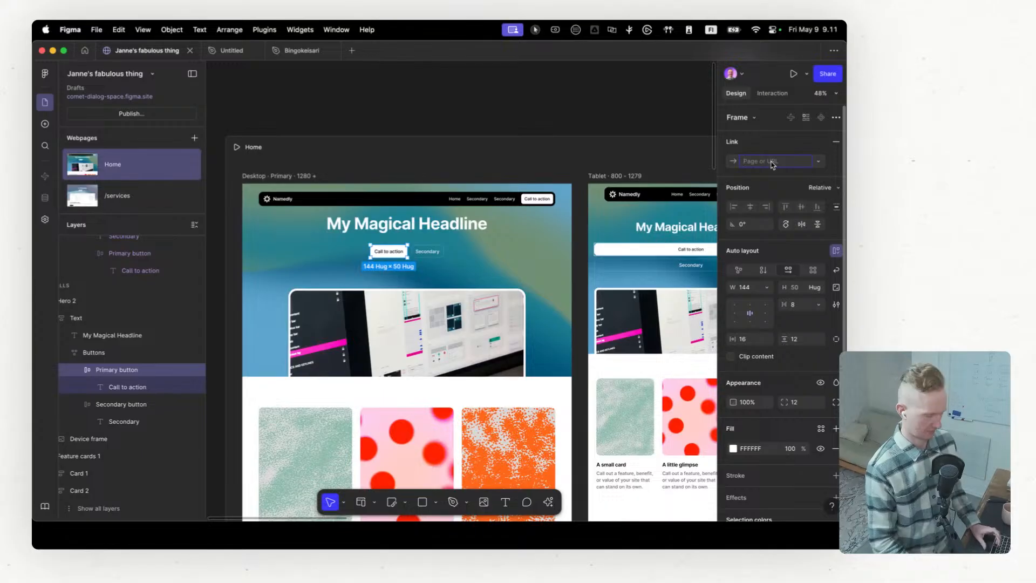
pyautogui.press('super+v')
pyautogui.press('Return')
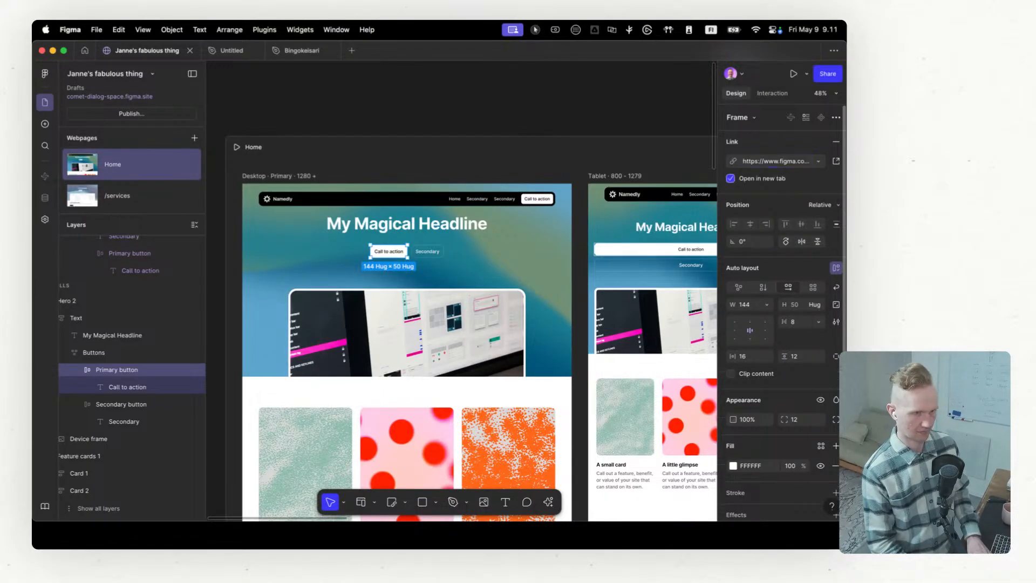
# Step: Deselect the button and publish the updated site to comet-dialog-space.figma.site
pyautogui.click(575, 105)
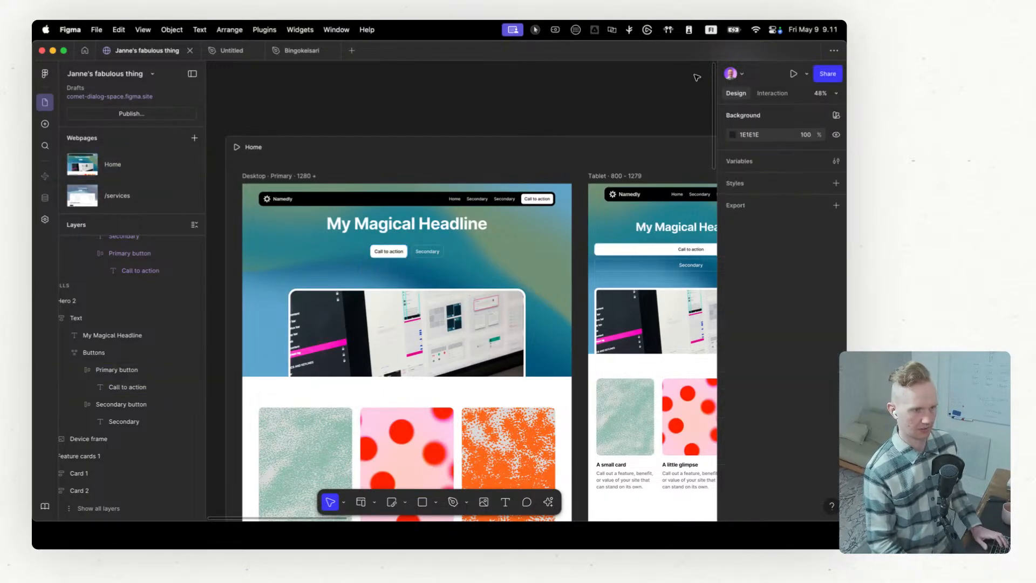
pyautogui.click(163, 112)
pyautogui.click(376, 202)
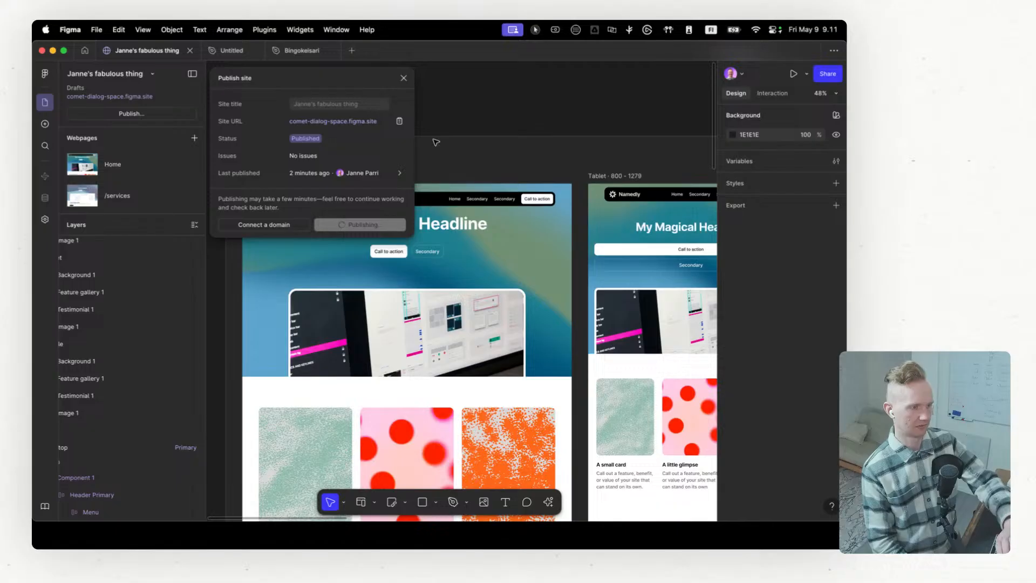
# Step: Switch to Chrome, reload the live site without developer tools, test the hero's Call to action link, and enlarge the window on the Home page
pyautogui.hotkey('ctrl', 'Left')
pyautogui.click(258, 53)
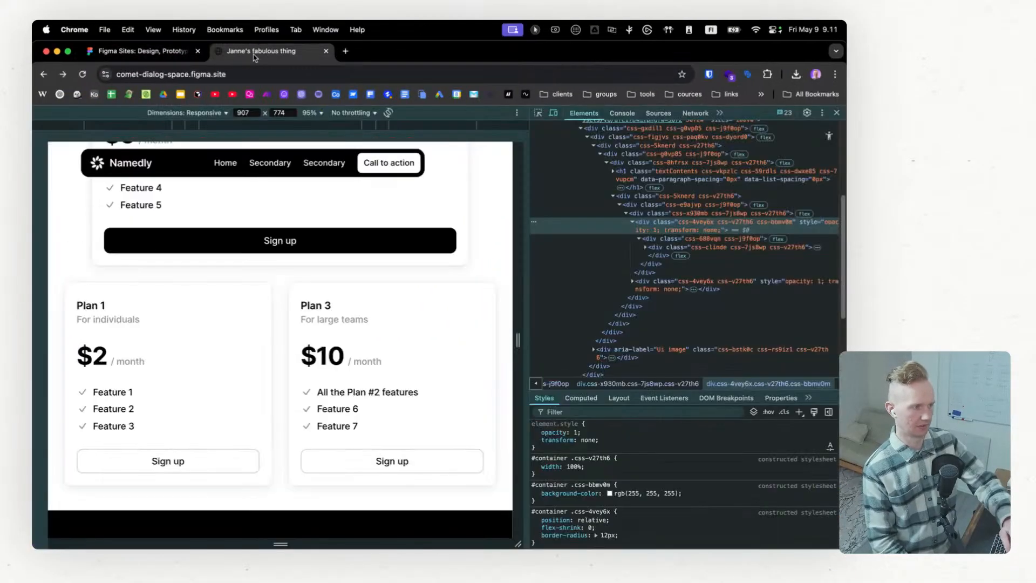
pyautogui.click(84, 75)
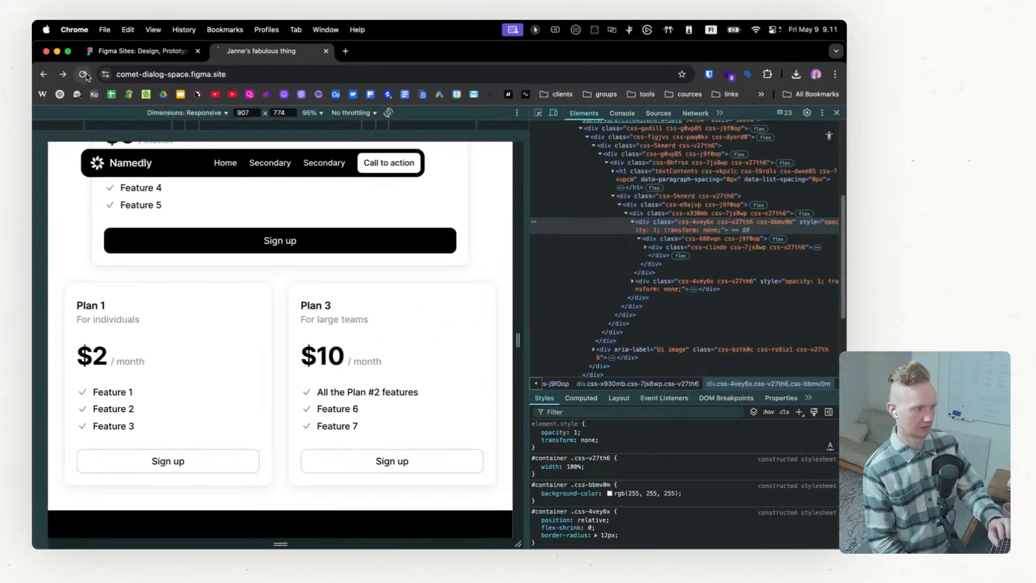
pyautogui.click(837, 112)
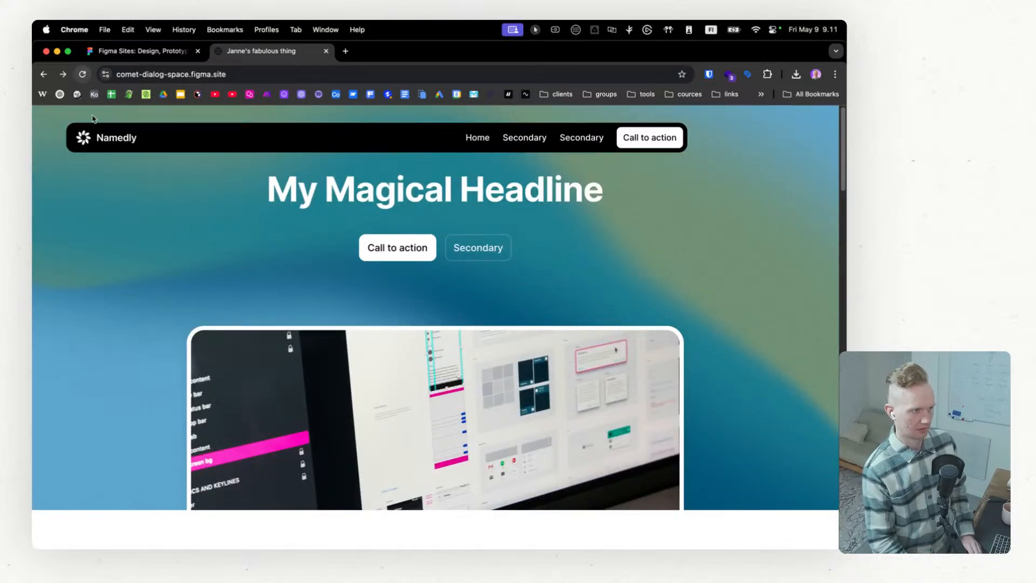
pyautogui.click(409, 253)
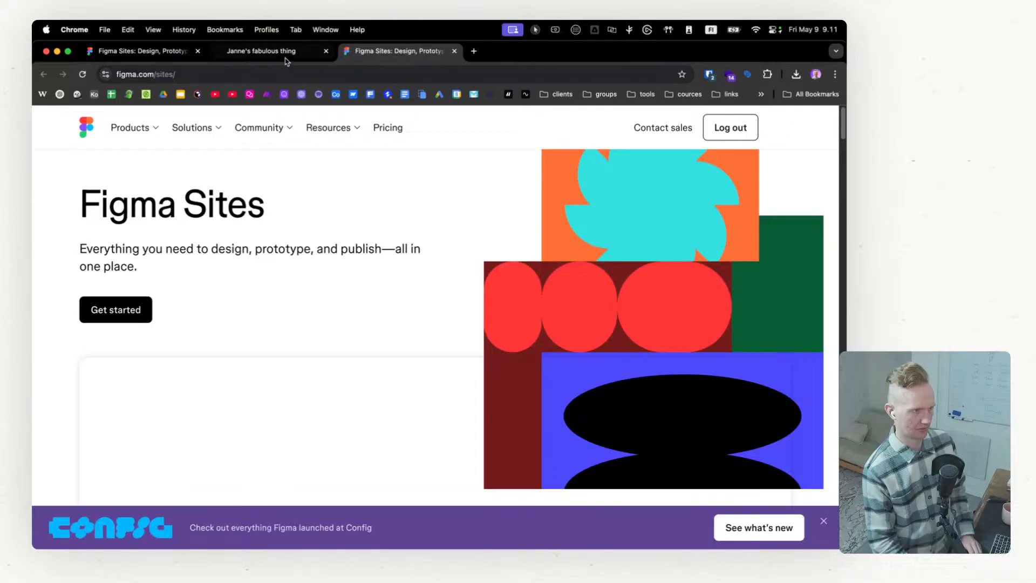
pyautogui.click(286, 59)
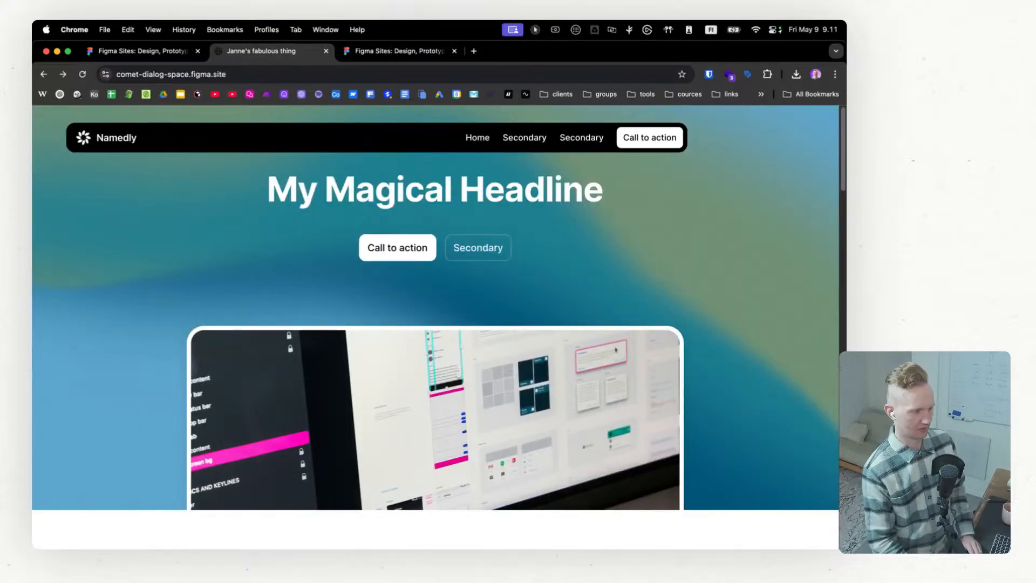
pyautogui.doubleClick(528, 55)
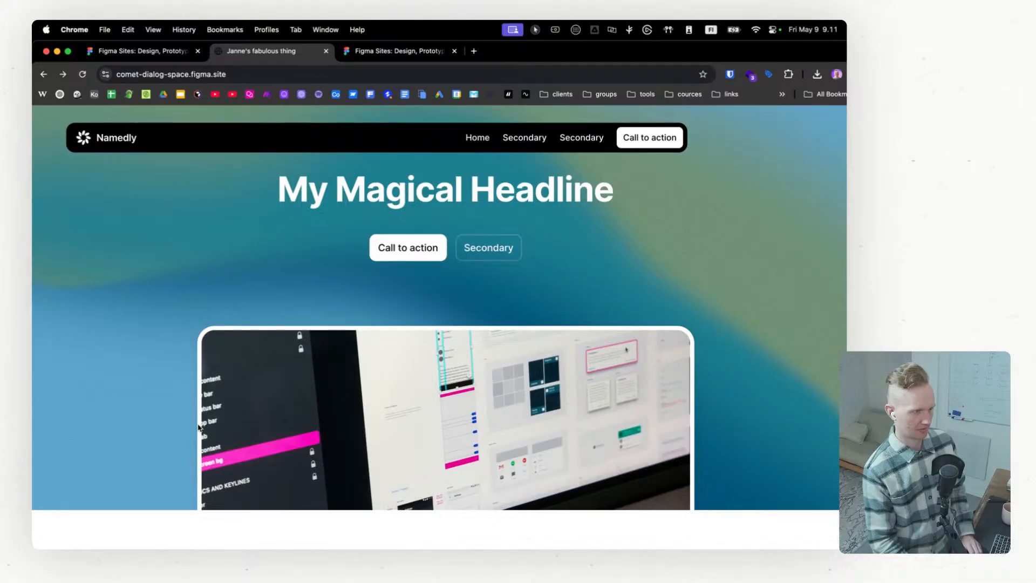
# Step: Inspect the live hero's Call to action button in the developer tools and examine its parent elements up to the link div
pyautogui.rightClick(403, 248)
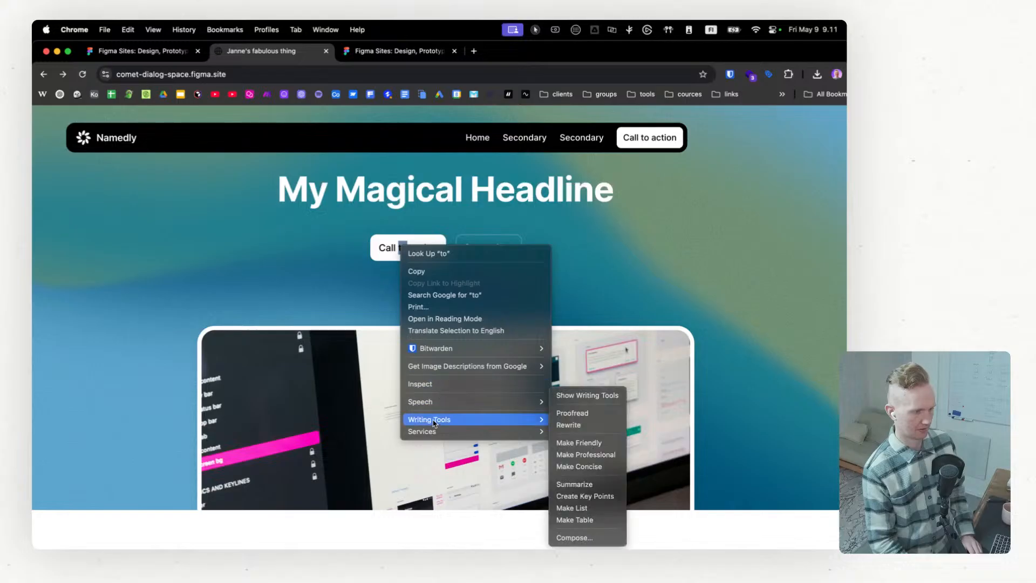
pyautogui.click(433, 385)
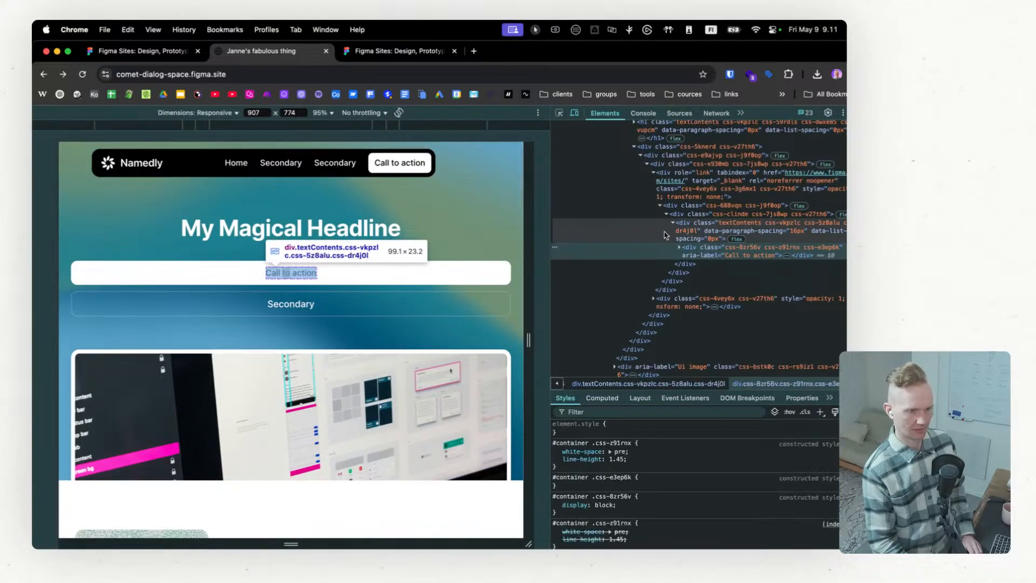
pyautogui.click(712, 232)
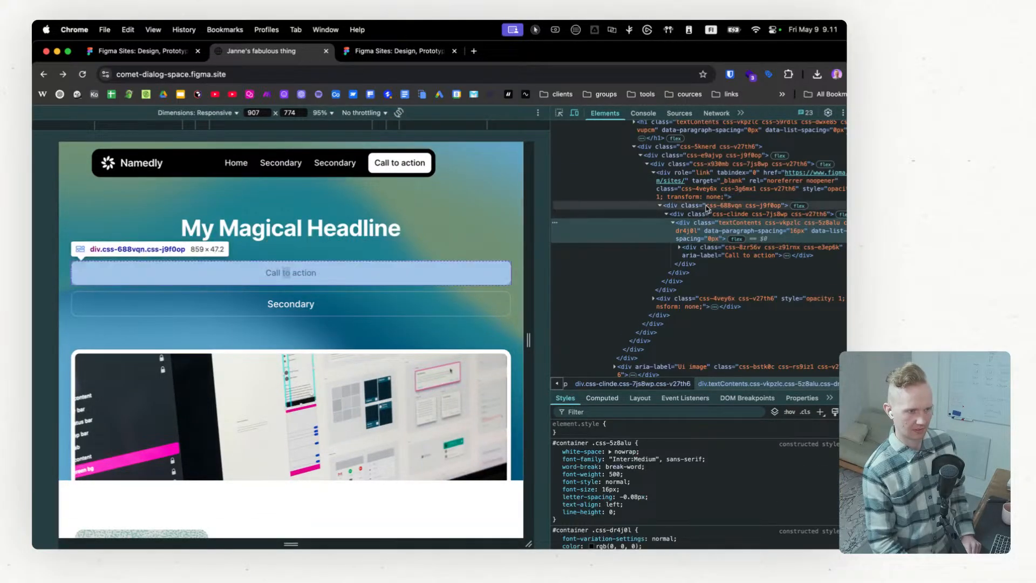
pyautogui.click(708, 215)
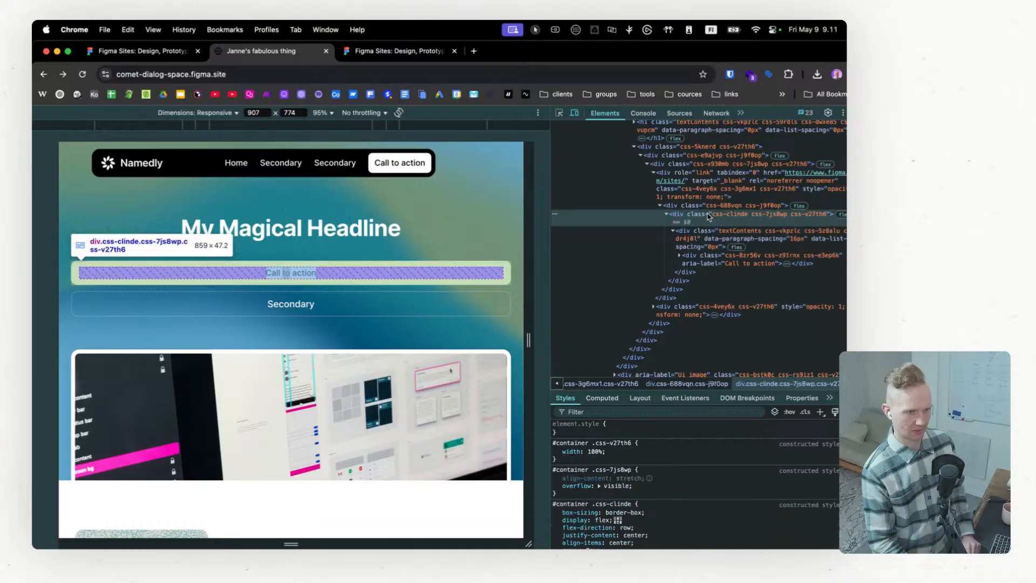
pyautogui.click(704, 207)
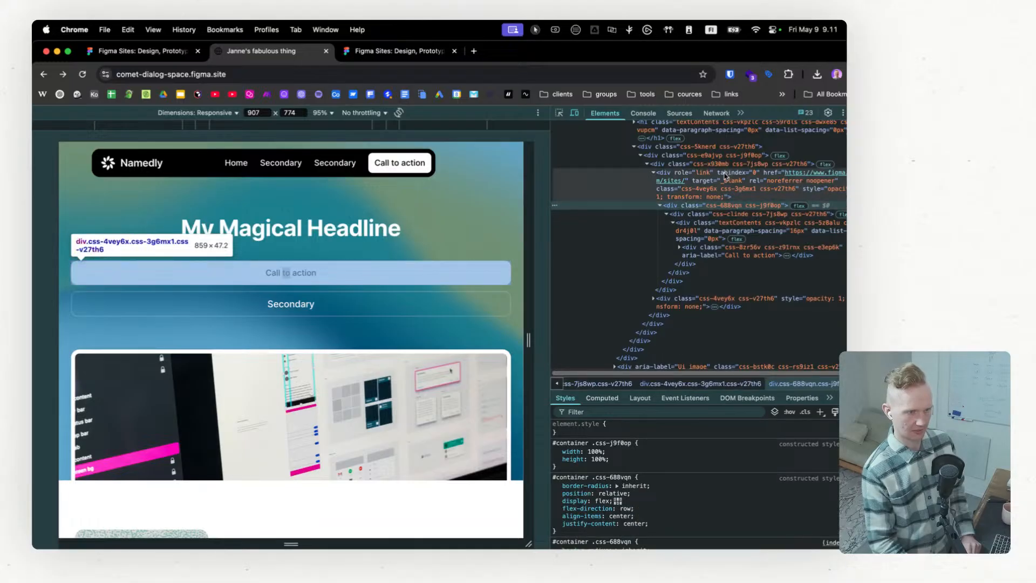
pyautogui.click(726, 178)
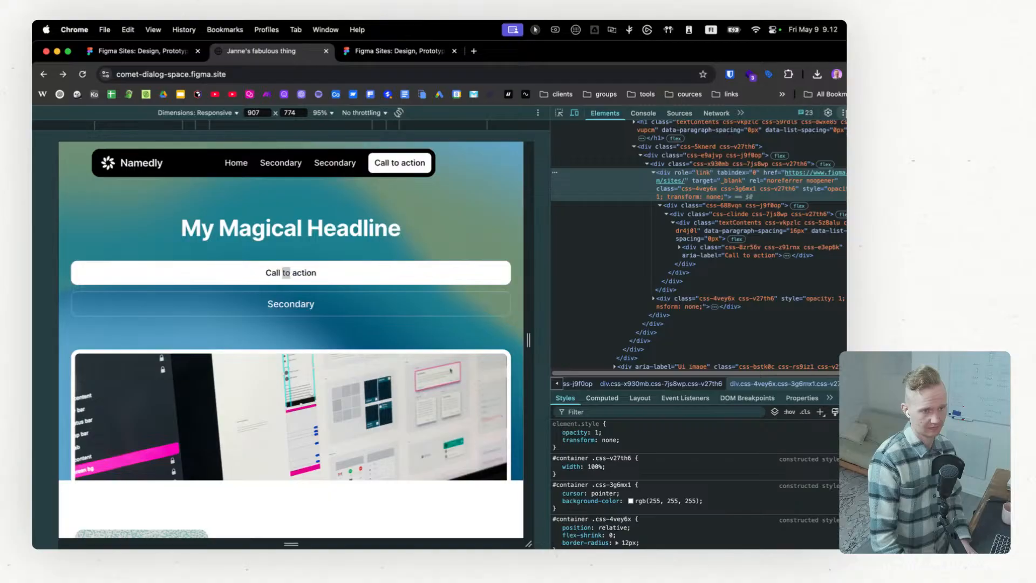
# Step: Test the hero's Call to action link in the responsive view, close the opened Figma Sites page and return to the live site
pyautogui.click(475, 266)
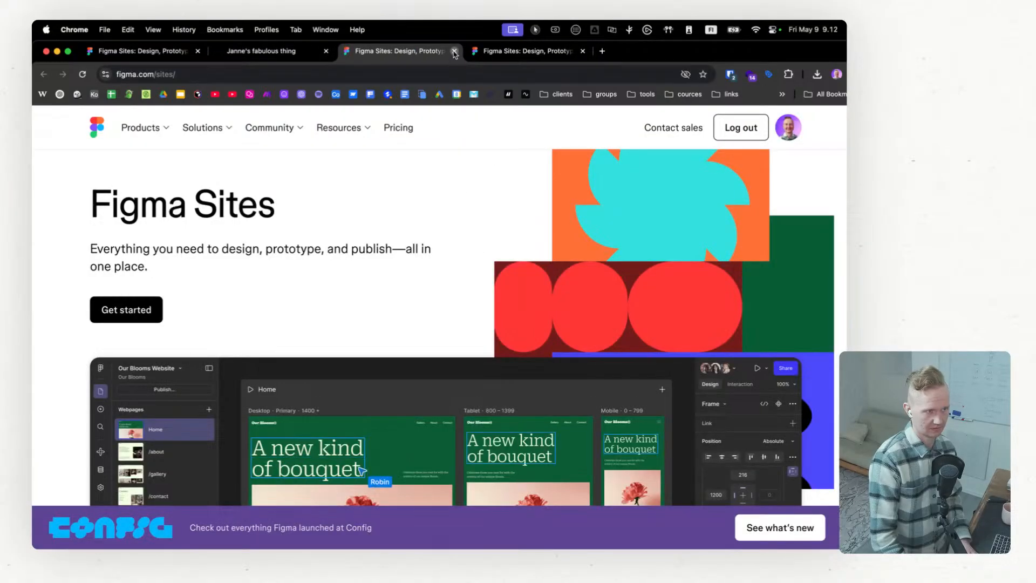
pyautogui.click(455, 51)
pyautogui.click(399, 51)
pyautogui.click(234, 54)
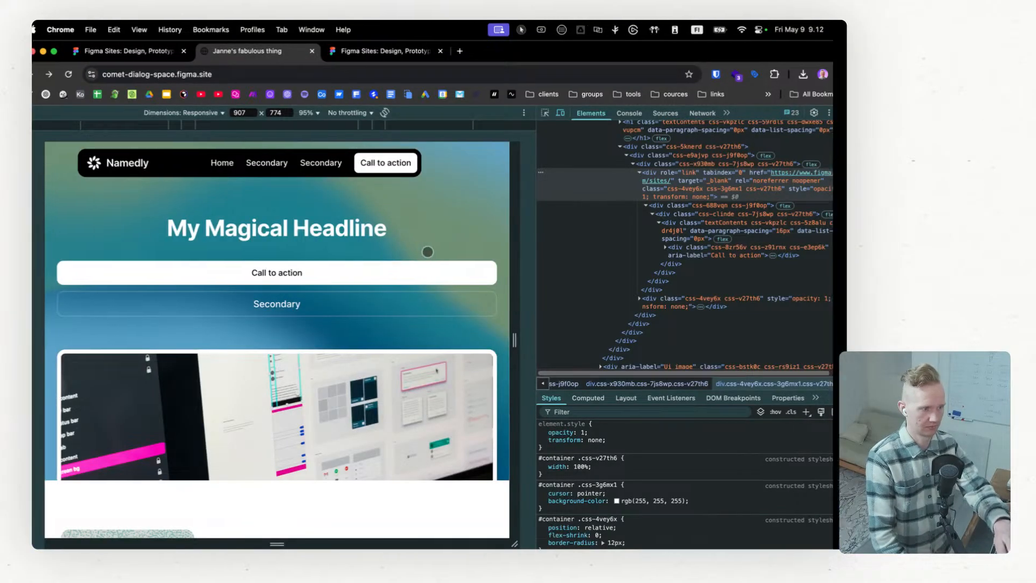
# Step: Switch to Figma and examine the desktop hero's Primary button properties down to its accessibility settings
pyautogui.hotkey('ctrl', 'Right')
pyautogui.click(403, 80)
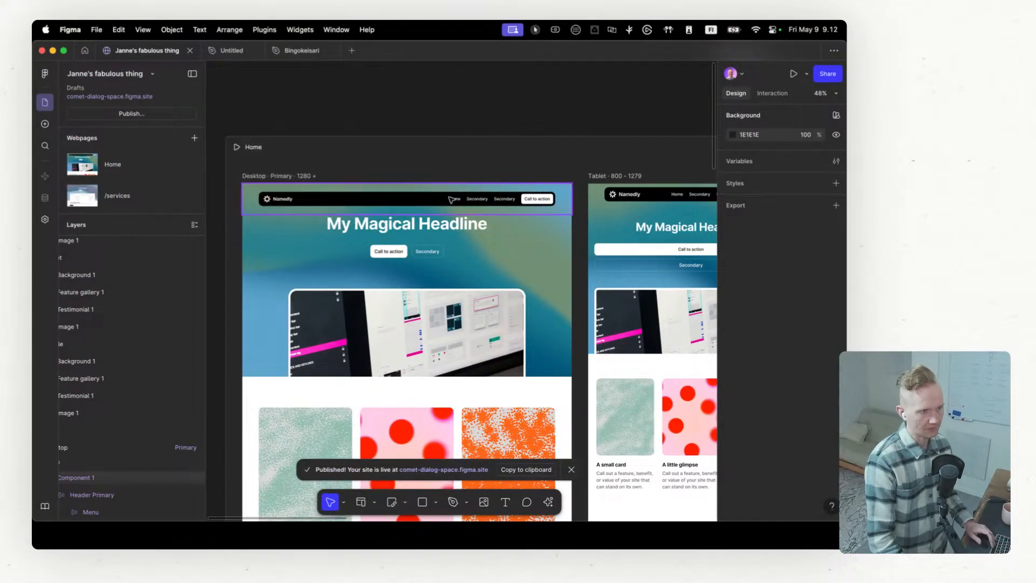
pyautogui.scroll(5, 375, 265)
pyautogui.keyDown('super'); pyautogui.click(378, 235); pyautogui.keyUp('super')
pyautogui.scroll(-5, 379, 235)
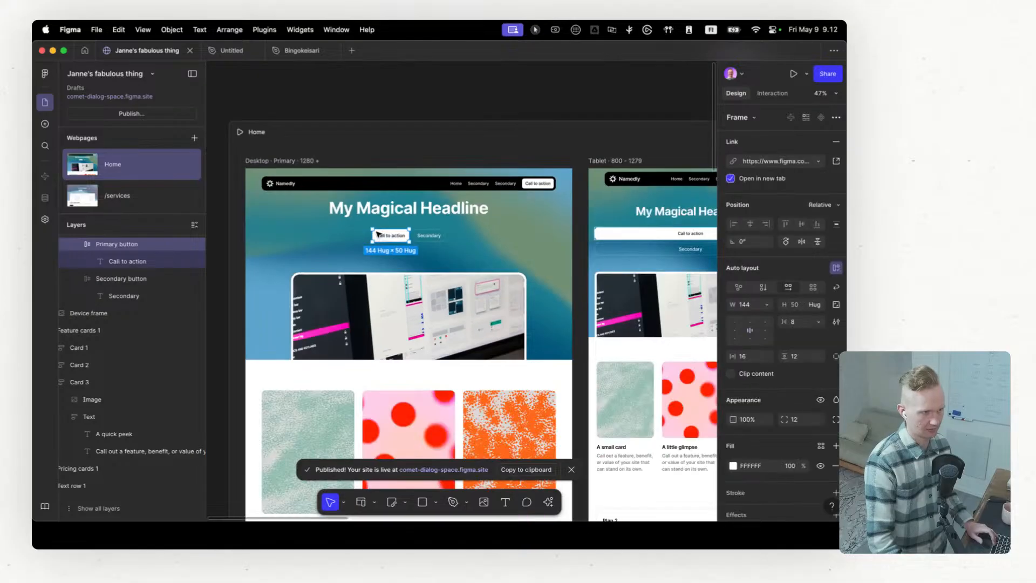
pyautogui.scroll(-1, 378, 234)
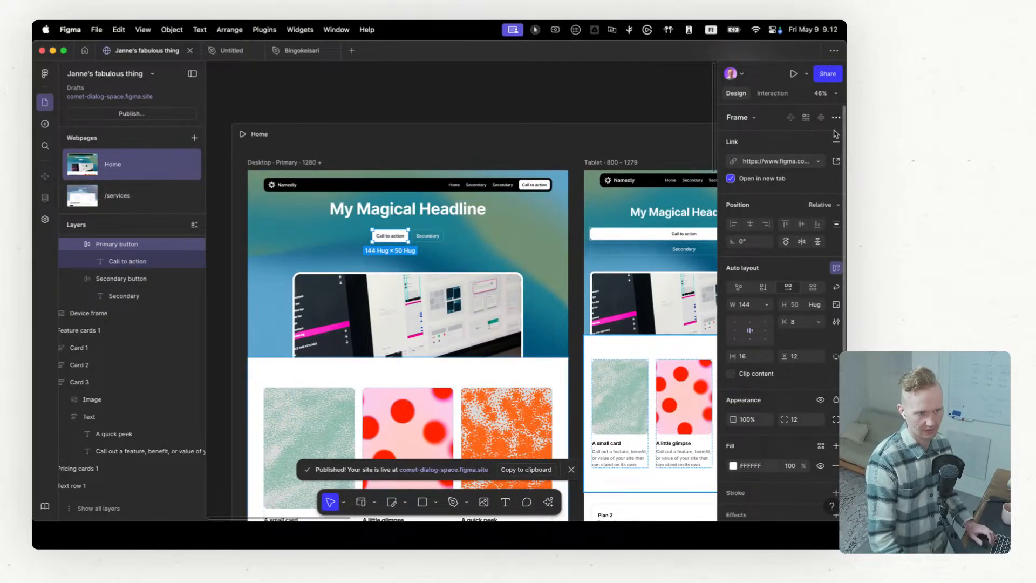
pyautogui.scroll(-5, 818, 351)
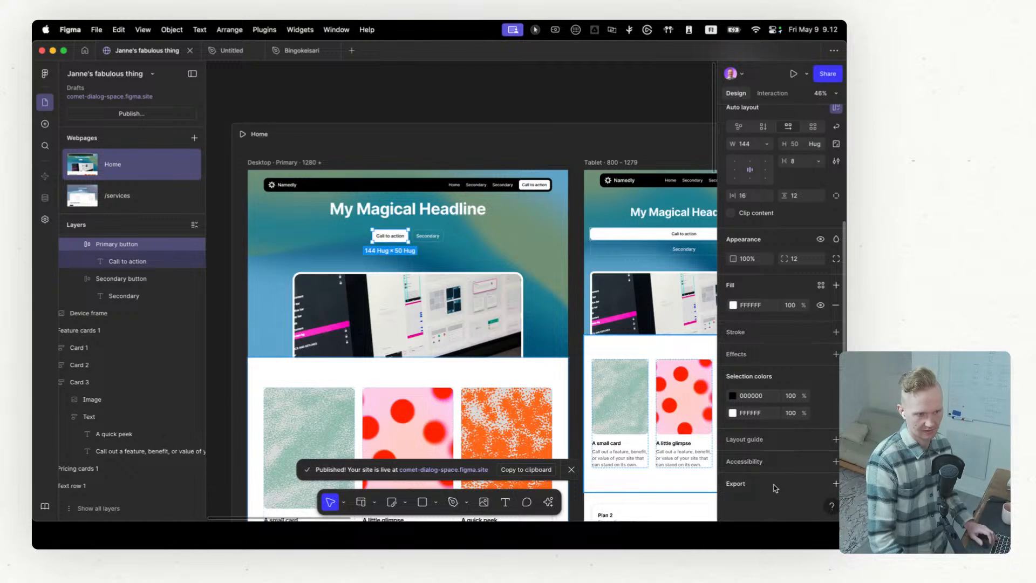
# Step: Add an accessibility Tag property to the hero's Primary button, review the available tags and remove the property
pyautogui.click(836, 461)
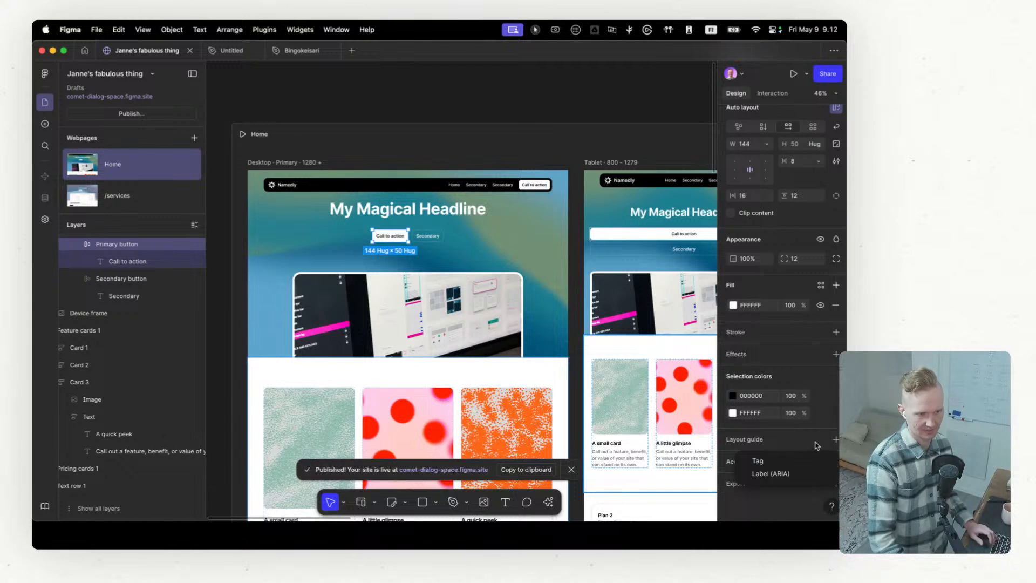
pyautogui.click(797, 462)
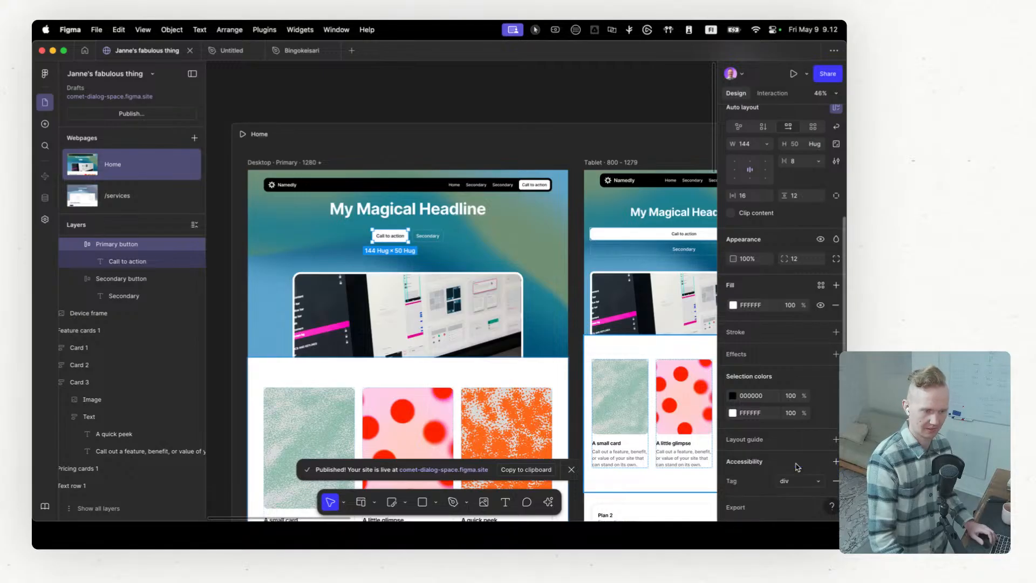
pyautogui.scroll(-1, 796, 469)
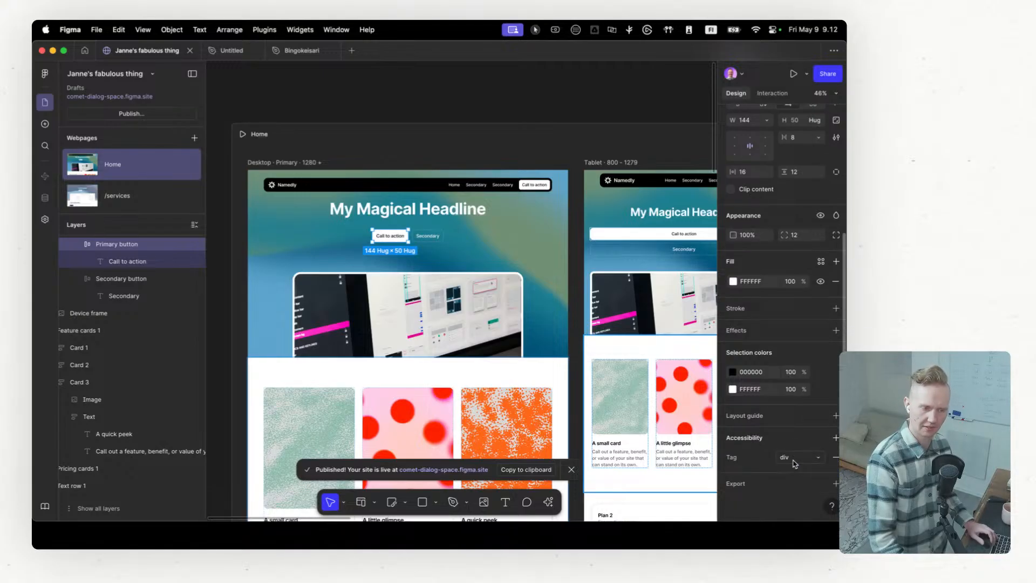
pyautogui.click(795, 459)
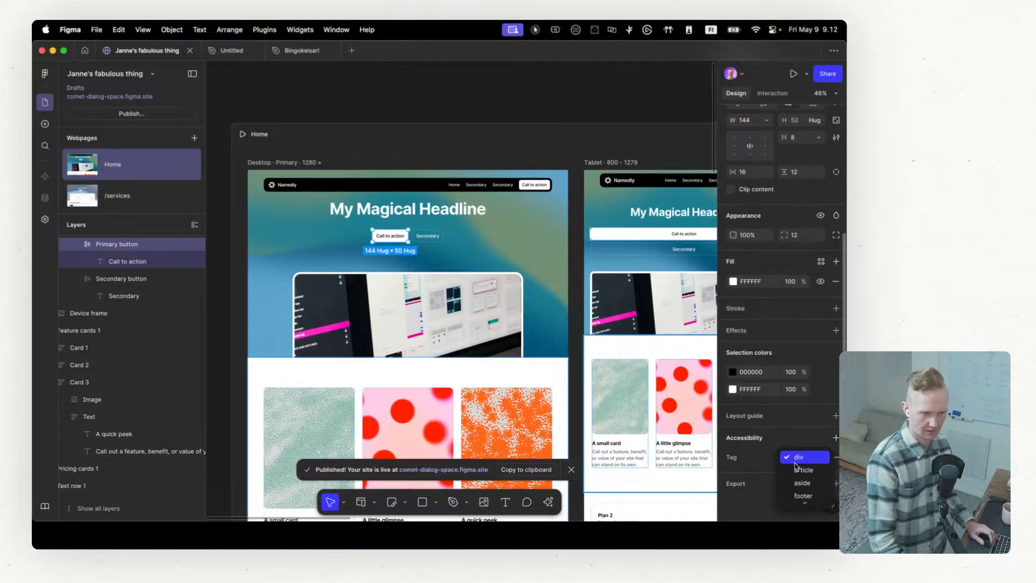
pyautogui.scroll(-3, 798, 469)
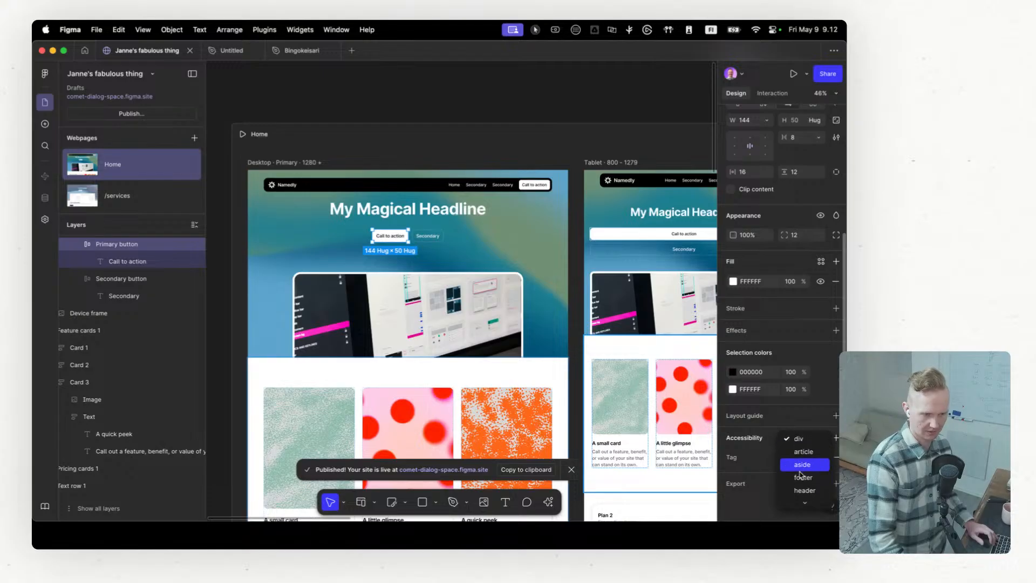
pyautogui.click(766, 463)
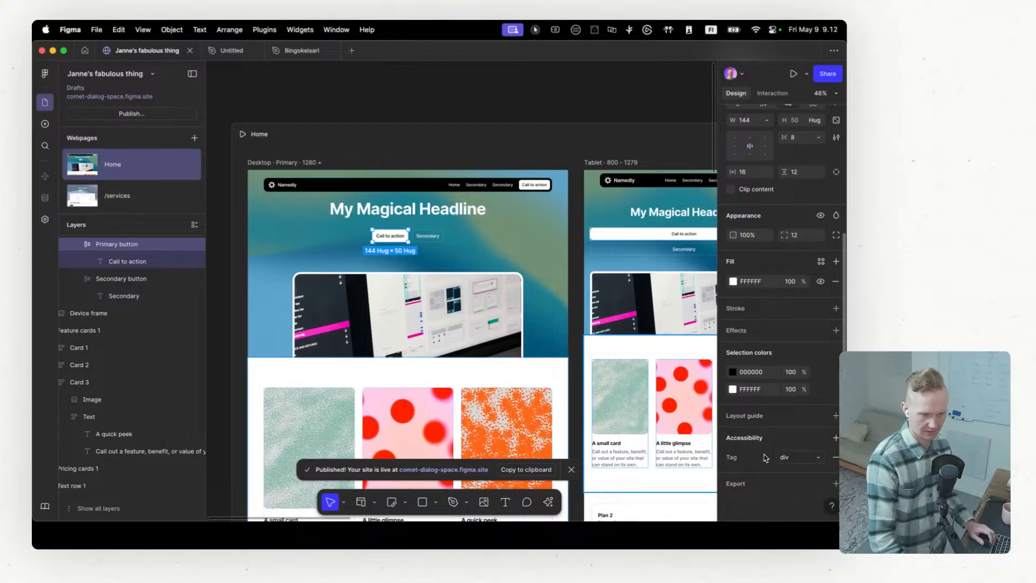
pyautogui.click(836, 459)
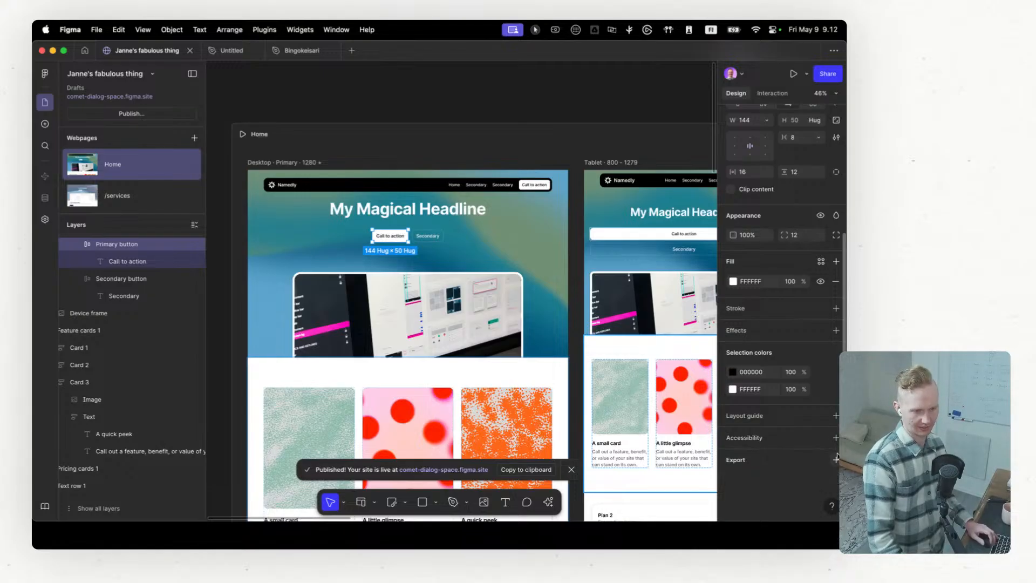
# Step: Add an empty Label (ARIA) property to the hero's Primary button and remove it
pyautogui.click(836, 438)
pyautogui.click(779, 470)
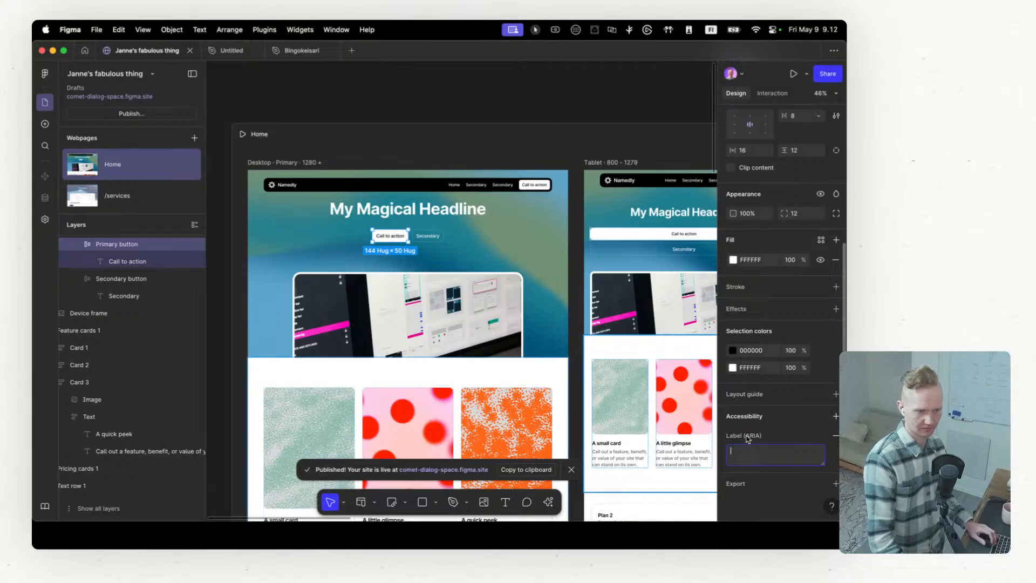
pyautogui.click(836, 436)
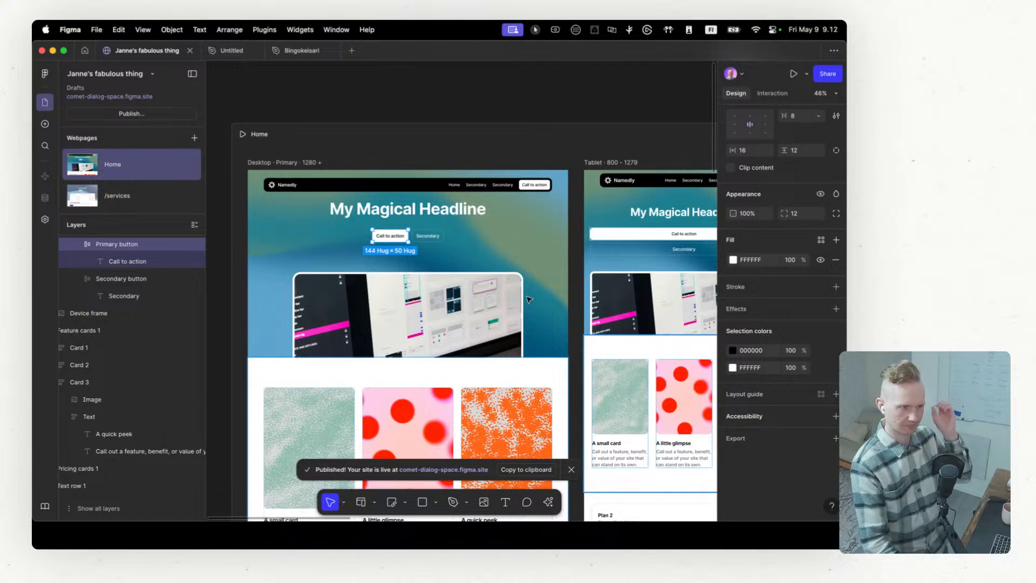
# Step: Select the header's Component 1 in the desktop Home page and collapse its Header Primary layer
pyautogui.click(548, 184)
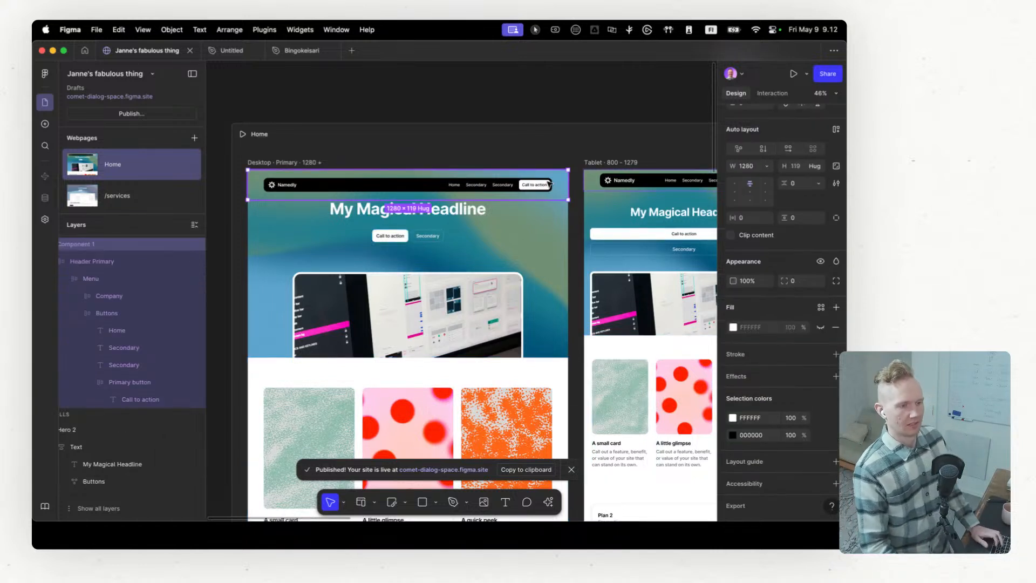
pyautogui.scroll(3, 102, 280)
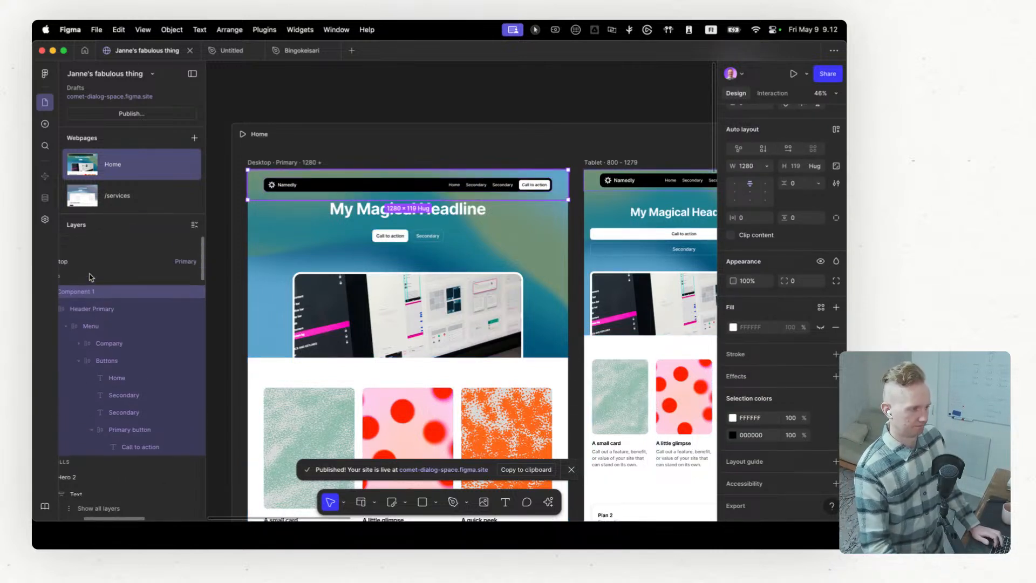
pyautogui.hscroll(-3, 103, 280)
pyautogui.click(129, 307)
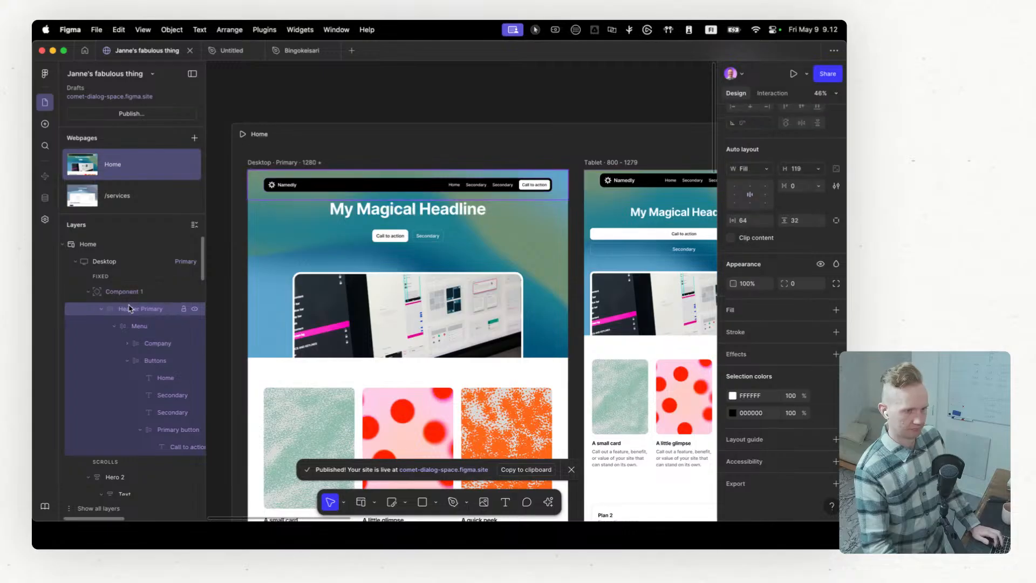
pyautogui.click(132, 294)
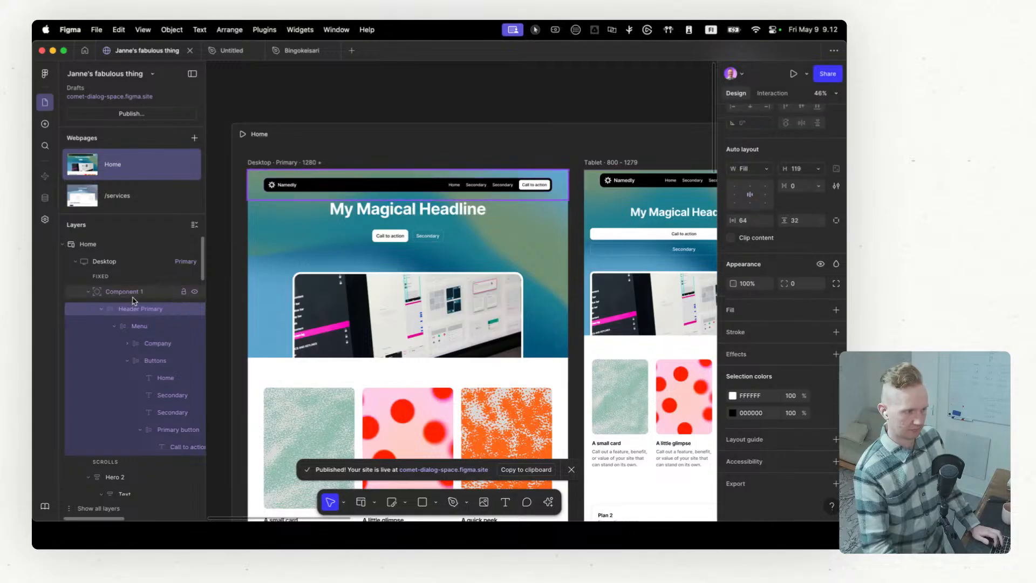
pyautogui.click(102, 310)
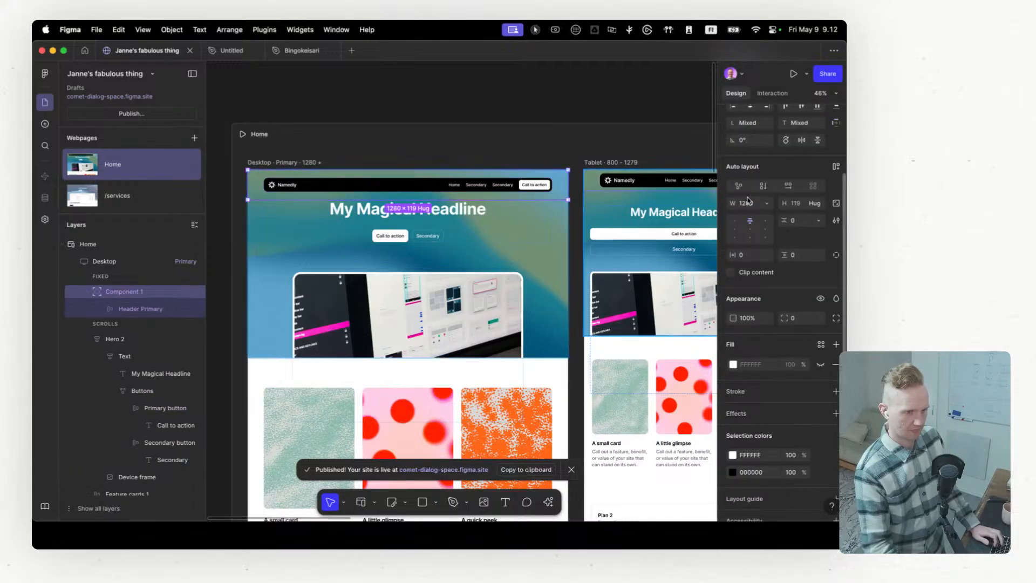
# Step: Review the header component's width sizing options and set its width to Hug contents
pyautogui.click(767, 203)
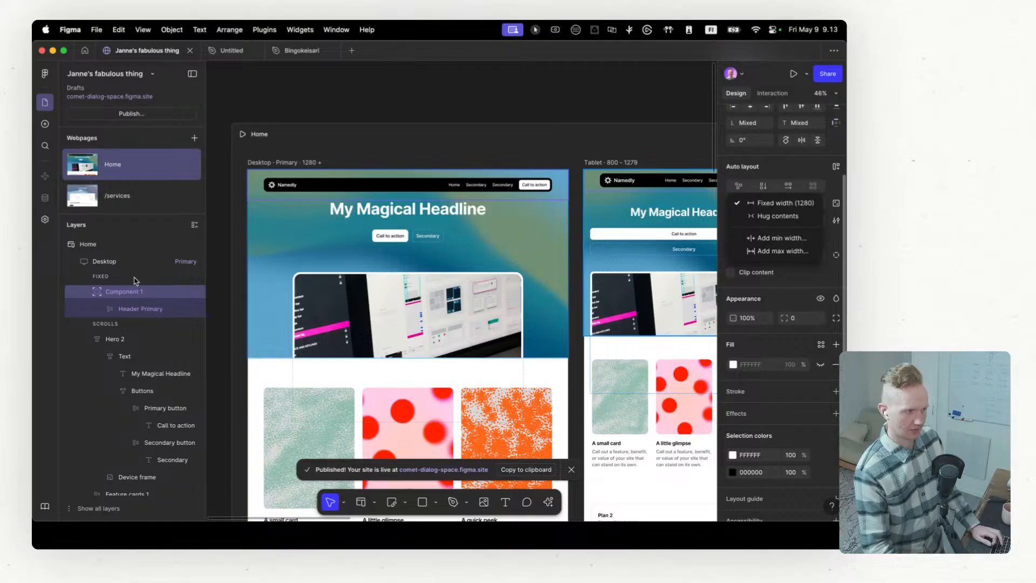
pyautogui.click(767, 177)
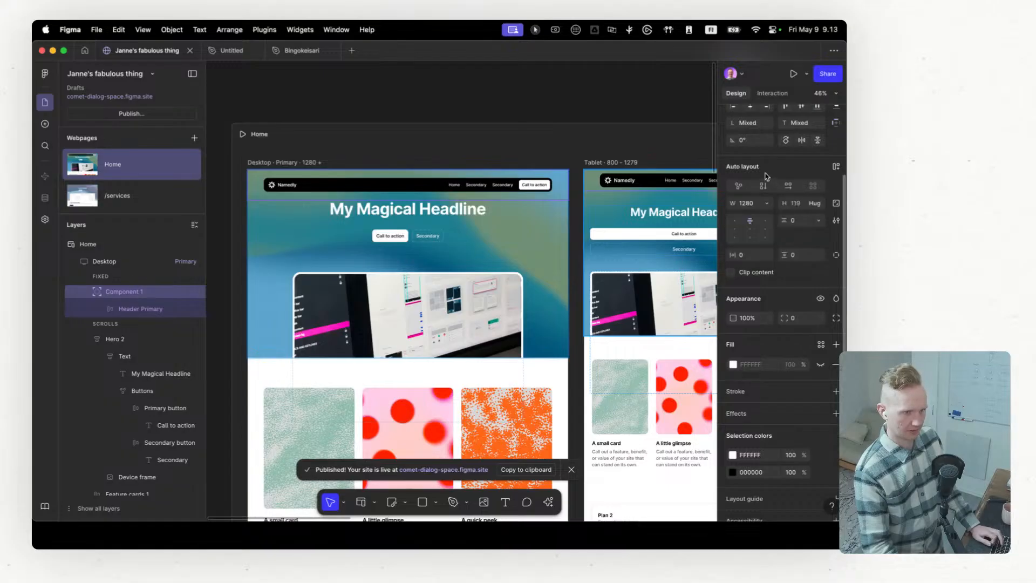
pyautogui.click(766, 206)
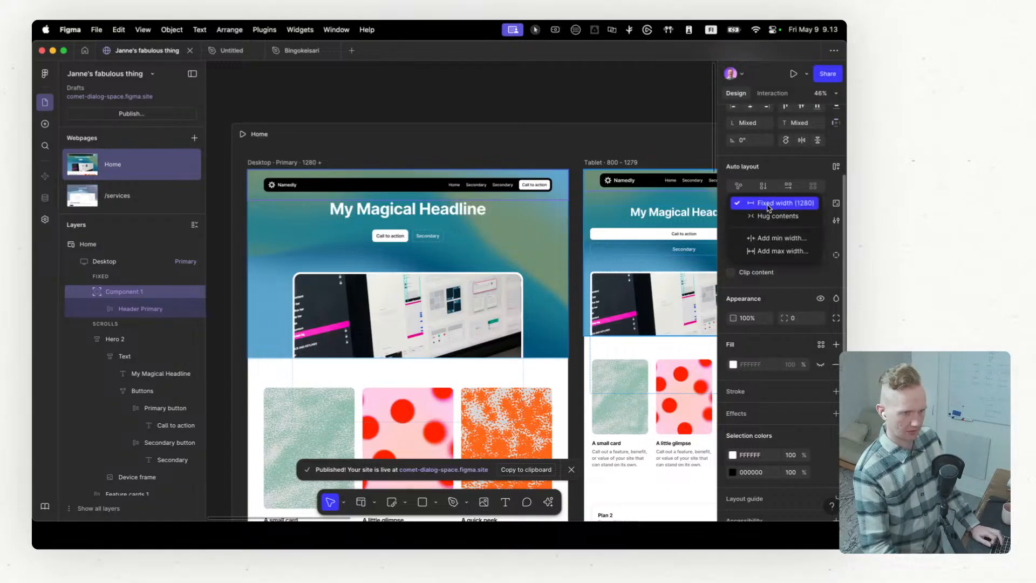
pyautogui.click(769, 208)
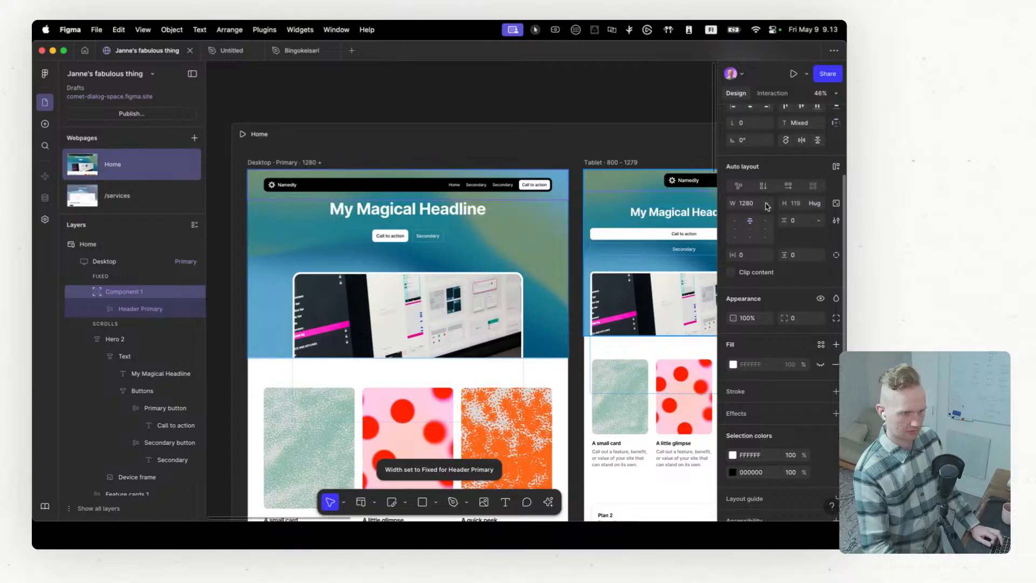
# Step: Add a minimum width property to the header component and remove it without a value
pyautogui.click(767, 205)
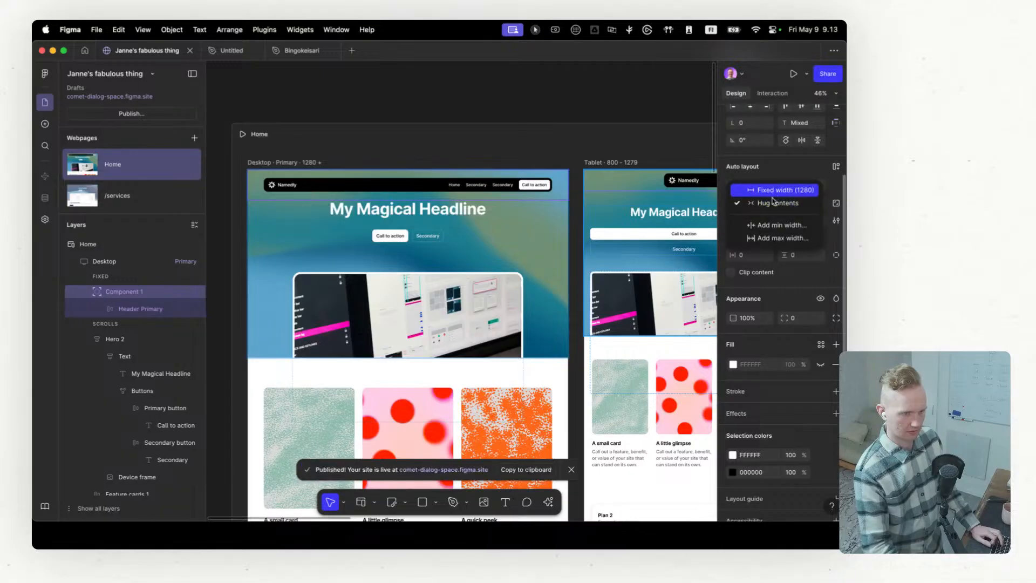
pyautogui.click(776, 226)
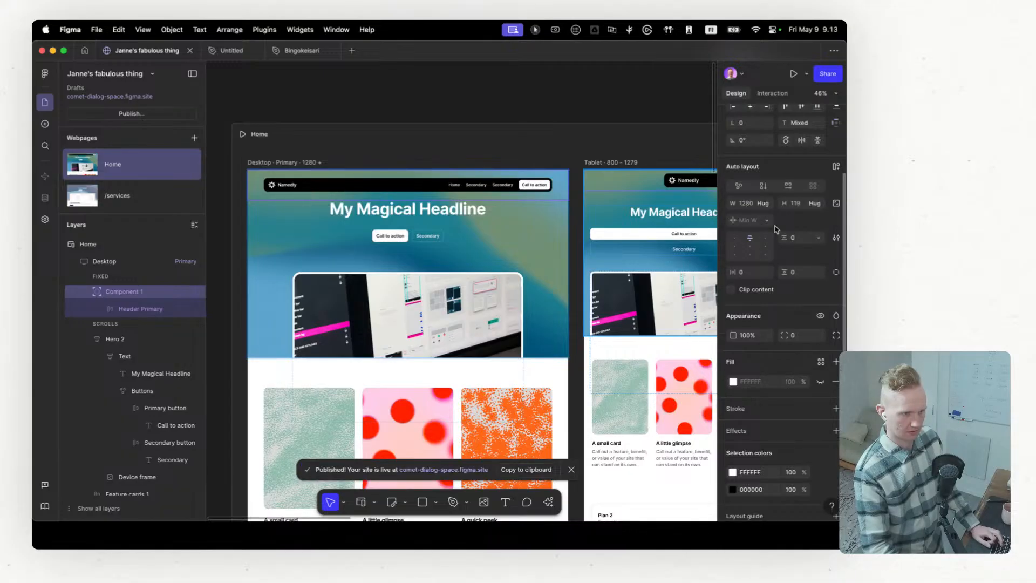
pyautogui.click(769, 222)
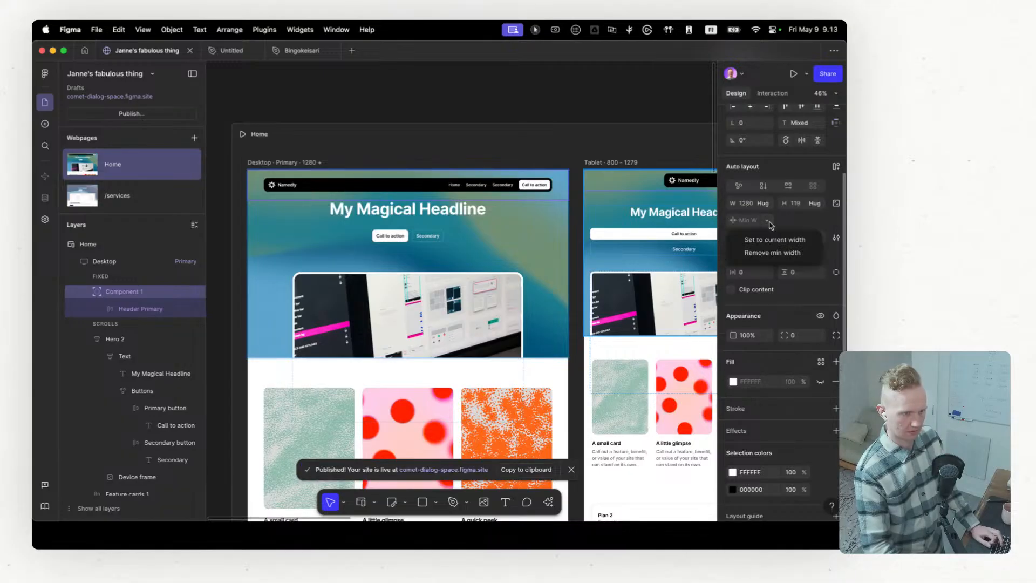
pyautogui.click(772, 253)
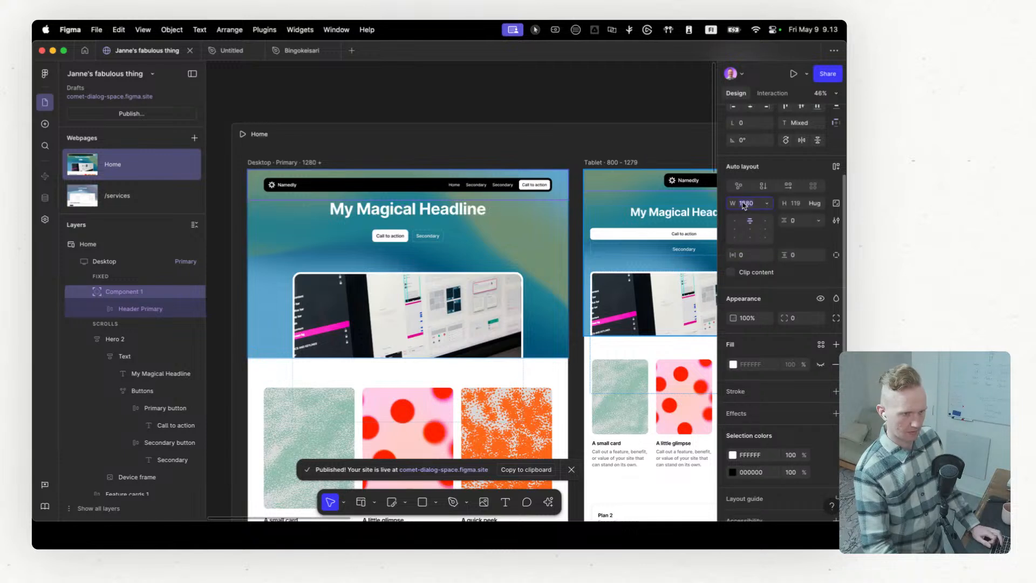
# Step: Try to set the header component's width to 100%
pyautogui.click(745, 202)
pyautogui.write('100')
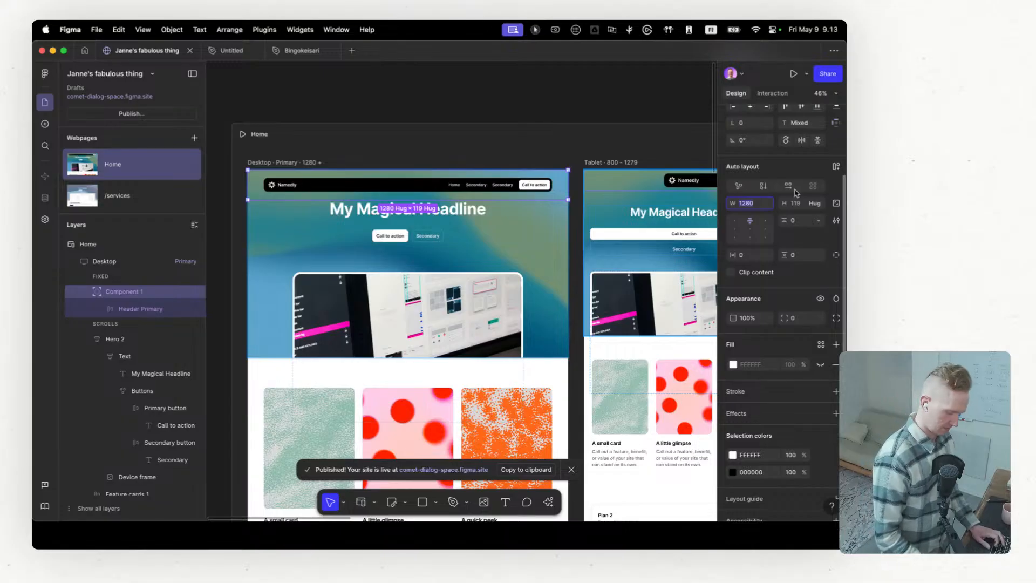
pyautogui.write('%')
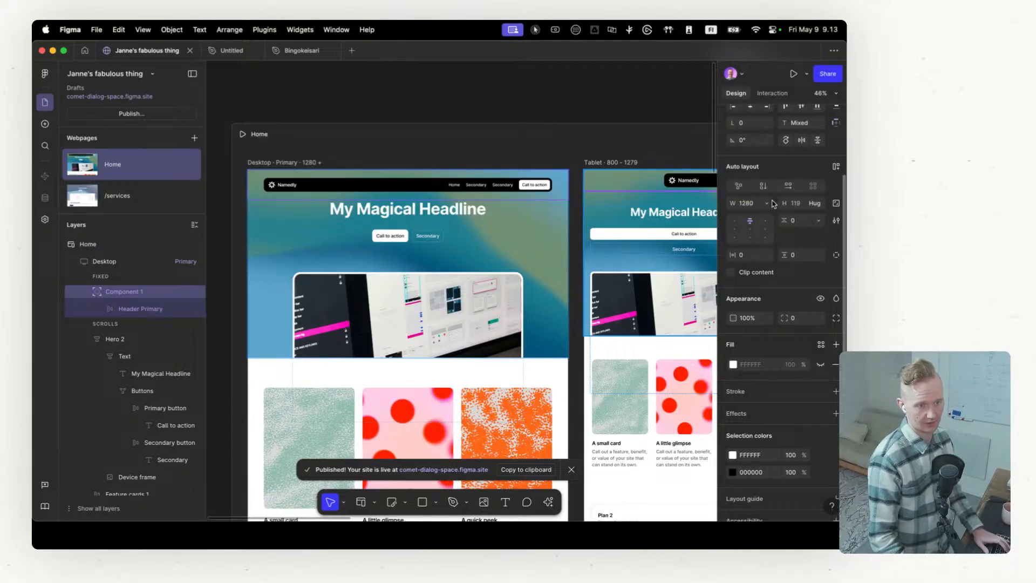
# Step: Examine the width sizing options of the Home page's Desktop breakpoint
pyautogui.click(134, 264)
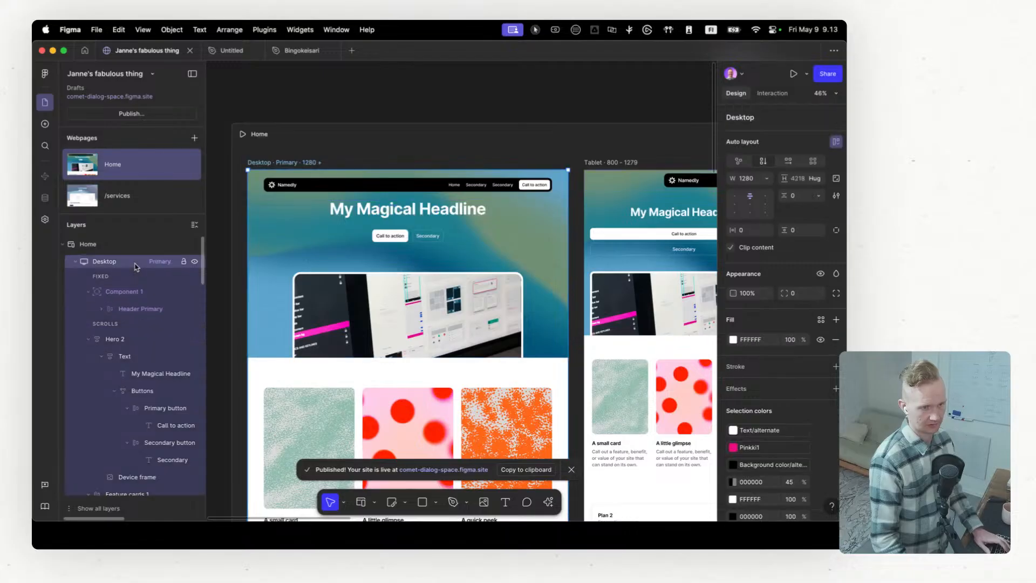
pyautogui.click(769, 181)
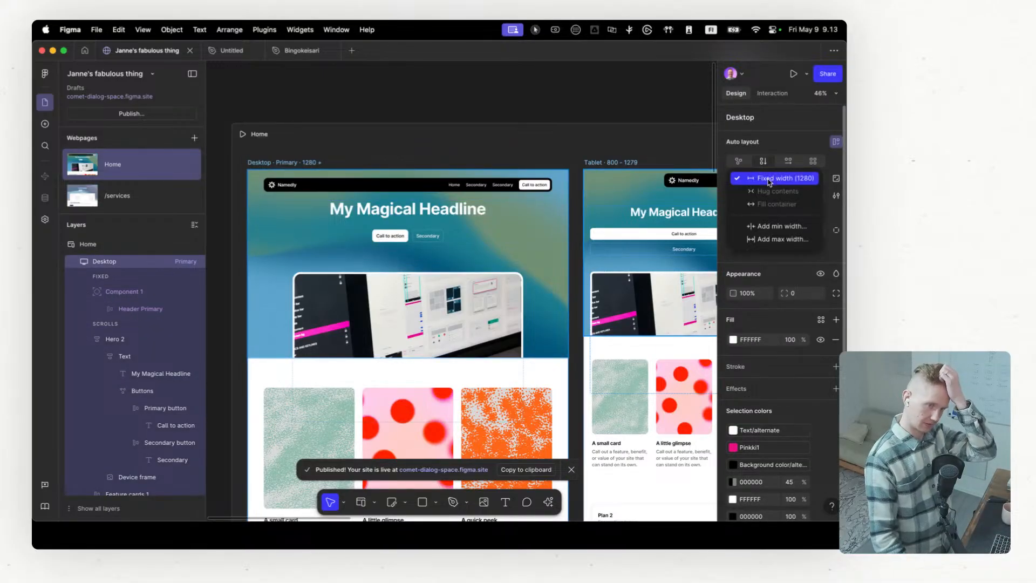
pyautogui.click(768, 139)
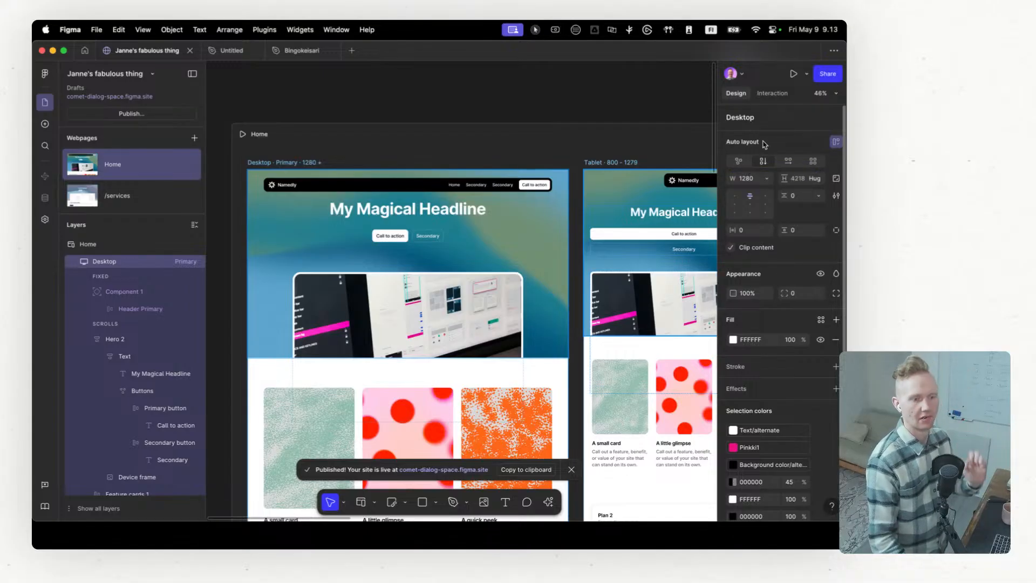
# Step: Set the Header Primary layer inside the desktop header's Component 1 to Fill container width and reselect Component 1
pyautogui.click(130, 291)
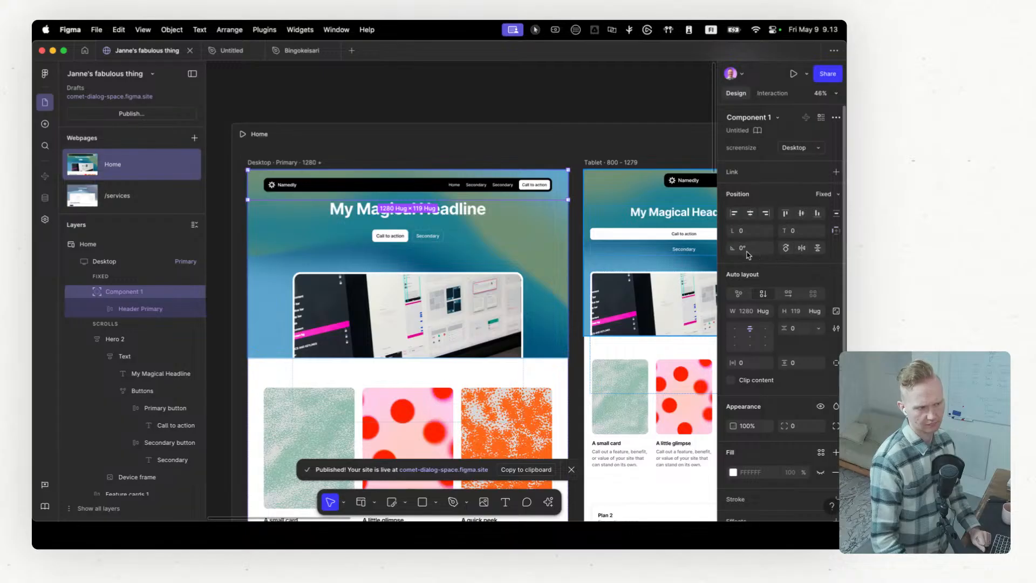
pyautogui.click(144, 308)
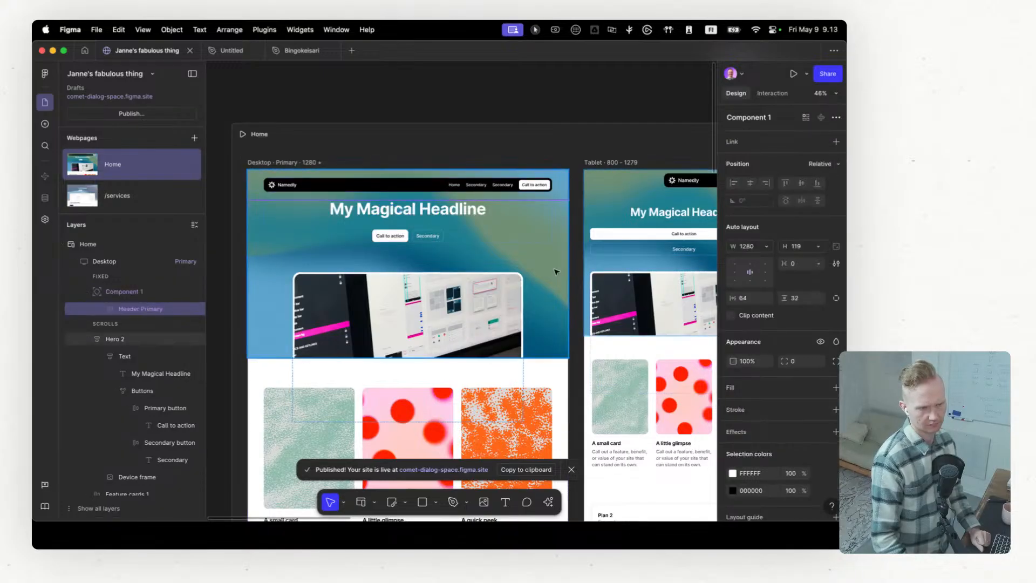
pyautogui.click(767, 247)
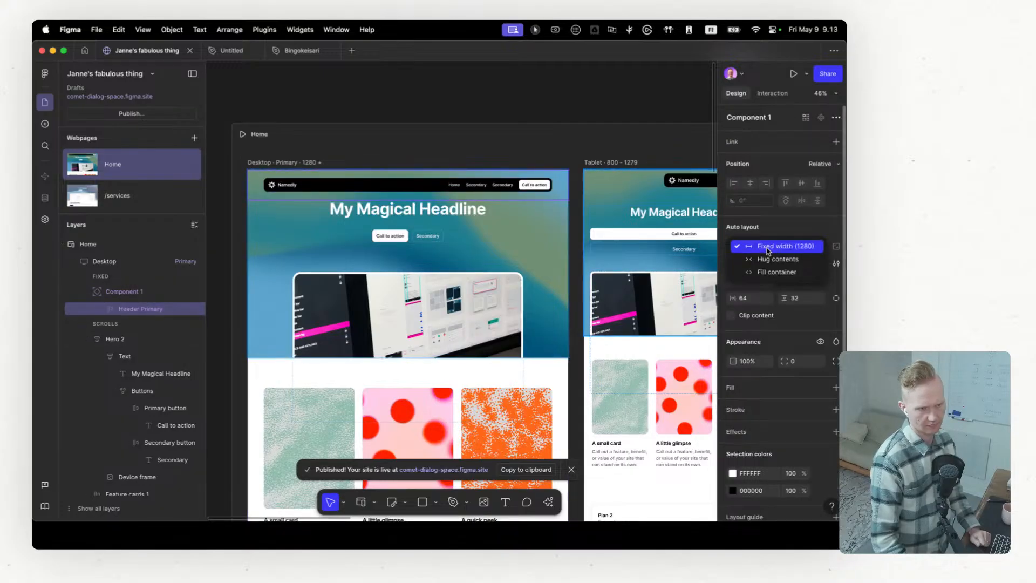
pyautogui.click(773, 272)
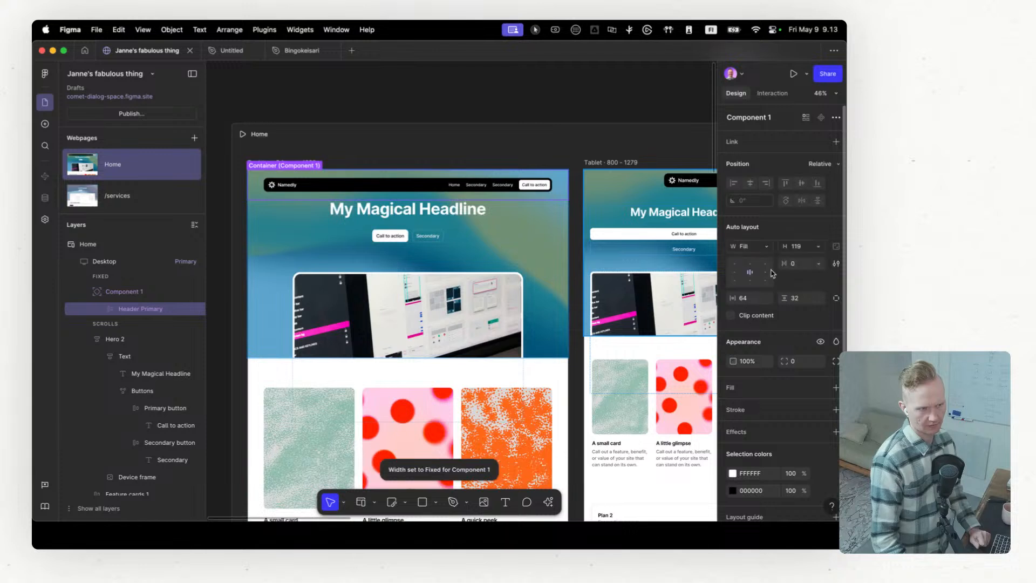
pyautogui.click(123, 291)
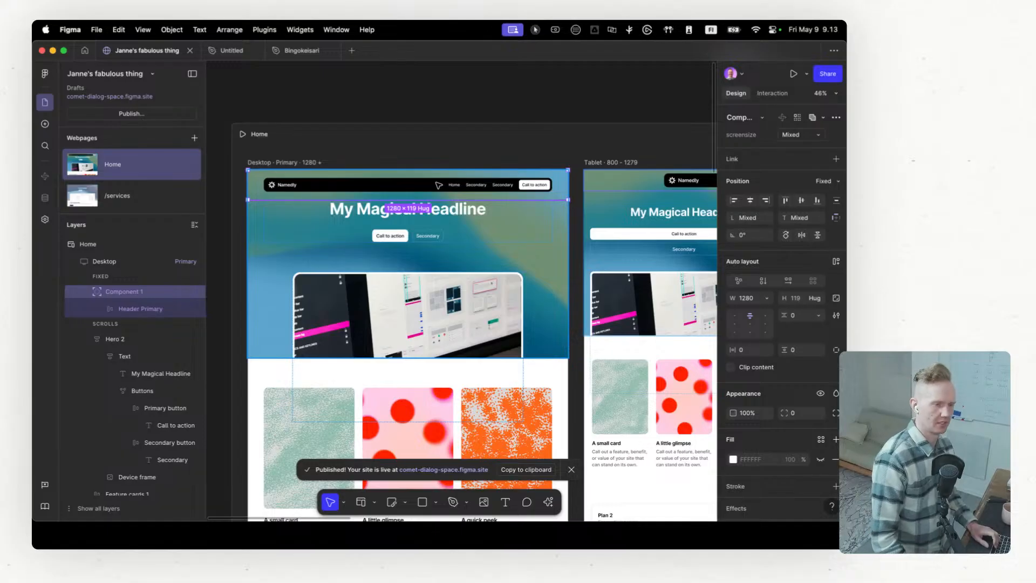
# Step: Preview the Home page, widen the preview to about 1468 px to check the header, and return to the editor
pyautogui.scroll(-5, 439, 185)
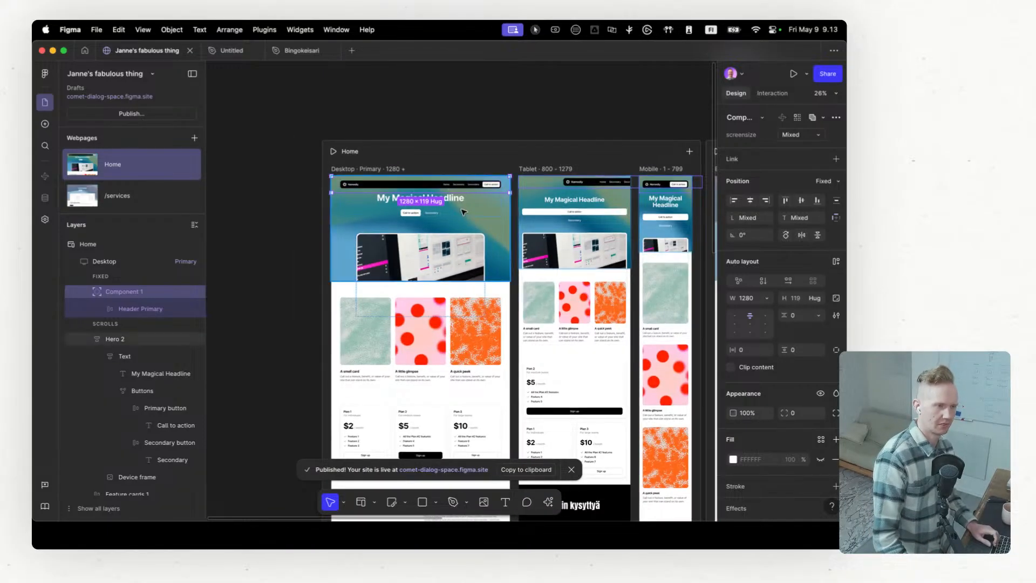
pyautogui.scroll(2, 464, 213)
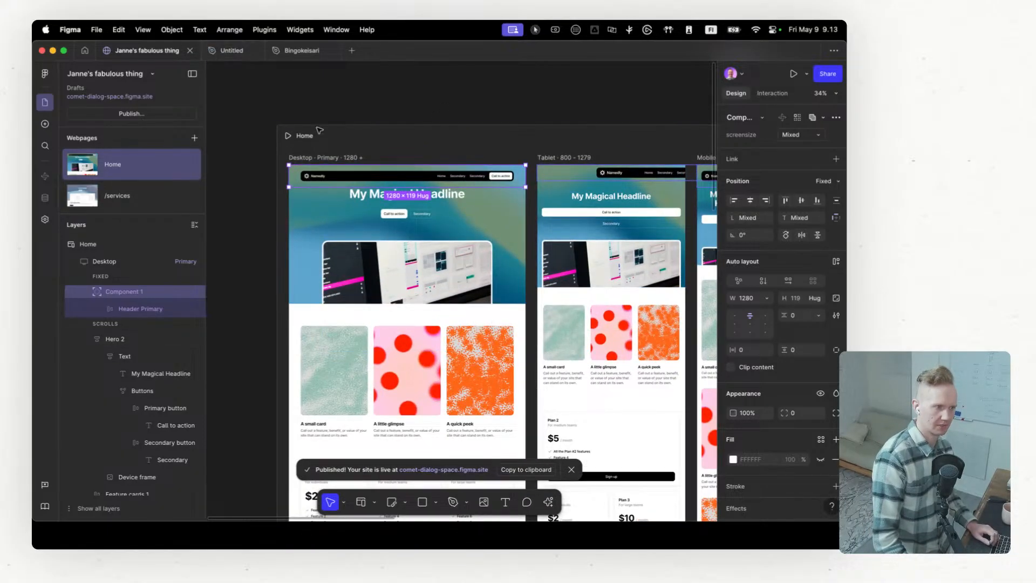
pyautogui.click(288, 136)
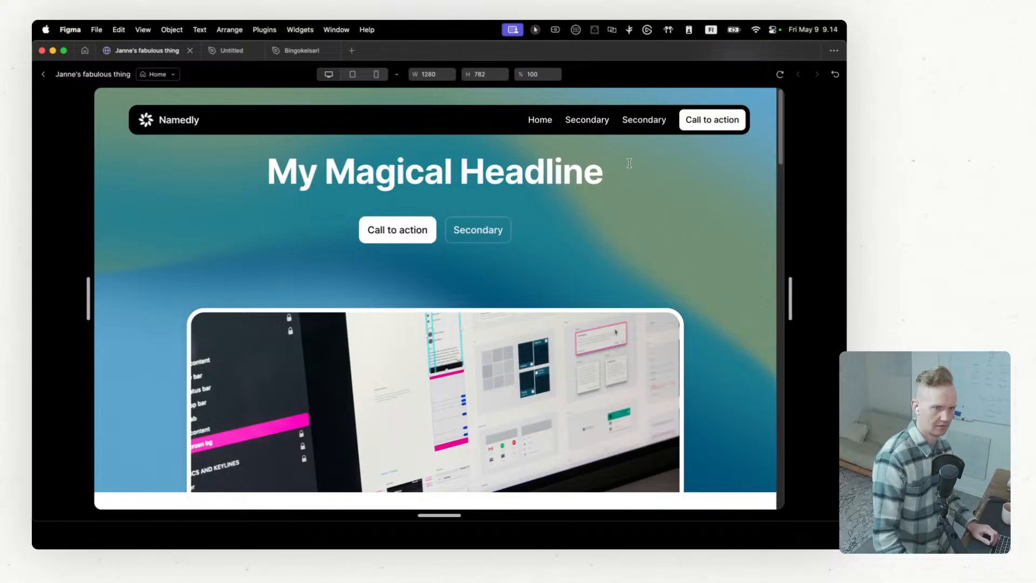
pyautogui.moveTo(790, 298); pyautogui.dragTo(841, 298)
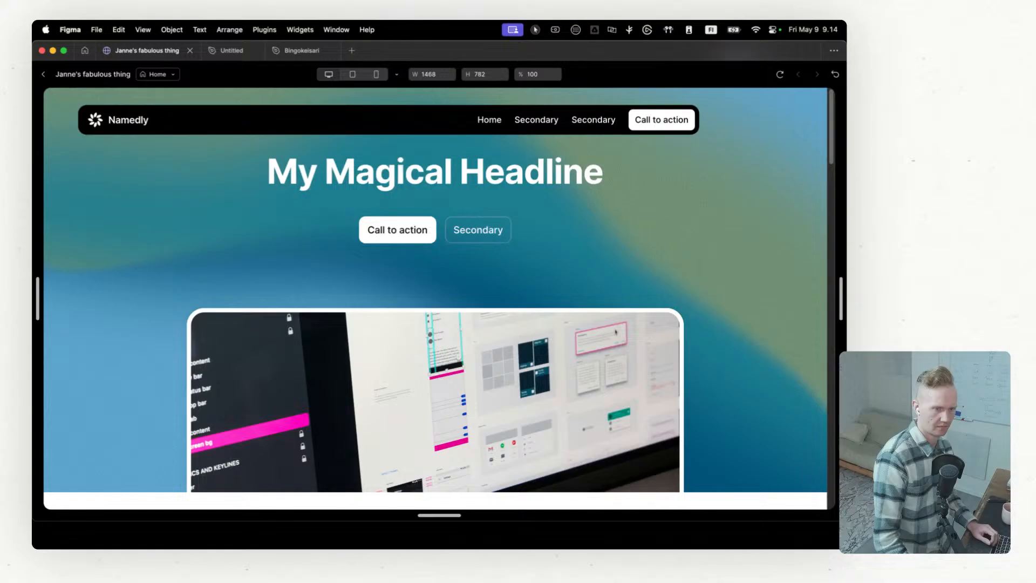
pyautogui.moveTo(839, 292)
pyautogui.mouseDown()
pyautogui.moveTo(705, 290)
pyautogui.moveTo(840, 290)
pyautogui.mouseUp()
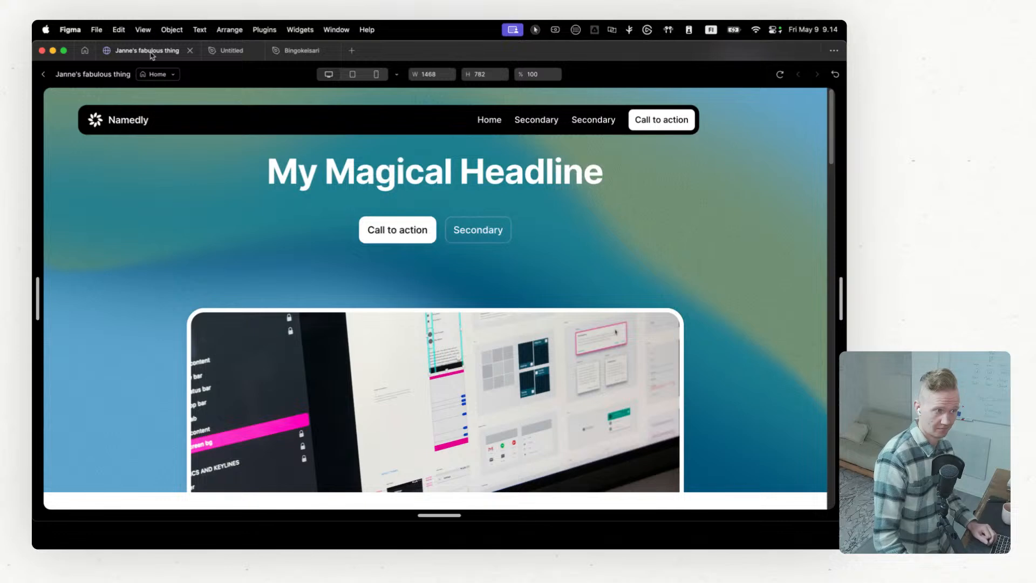
pyautogui.click(43, 74)
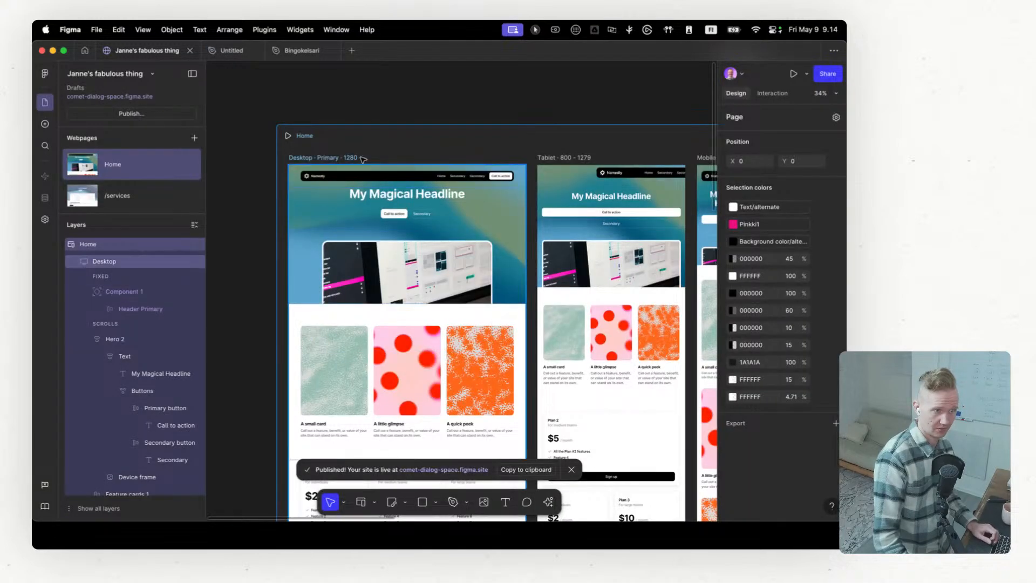
# Step: Add a custom breakpoint named Big with a width of 1440 to the Home page
pyautogui.scroll(-5, 363, 160)
pyautogui.scroll(4, 561, 145)
pyautogui.scroll(-2, 542, 147)
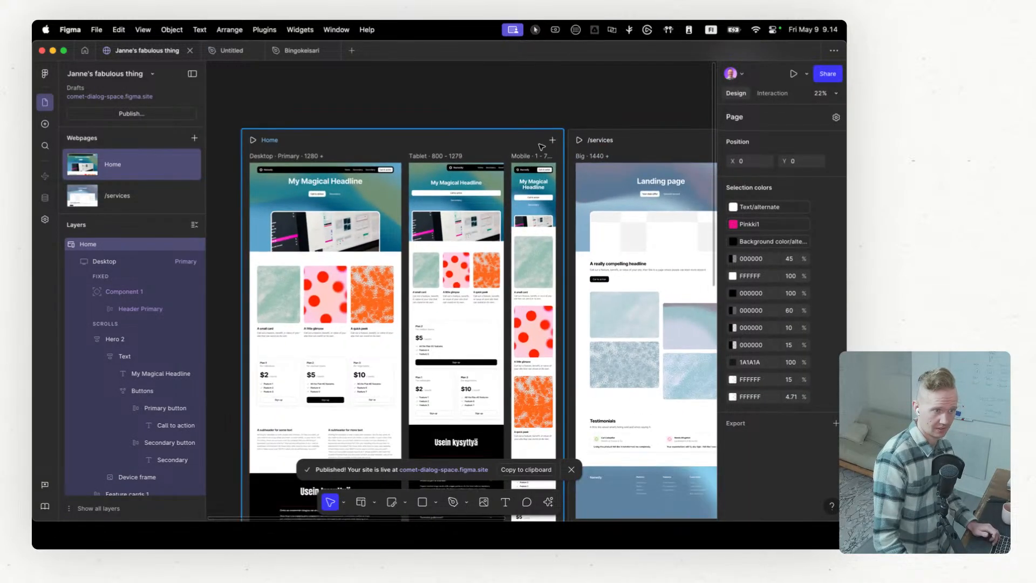
pyautogui.click(553, 141)
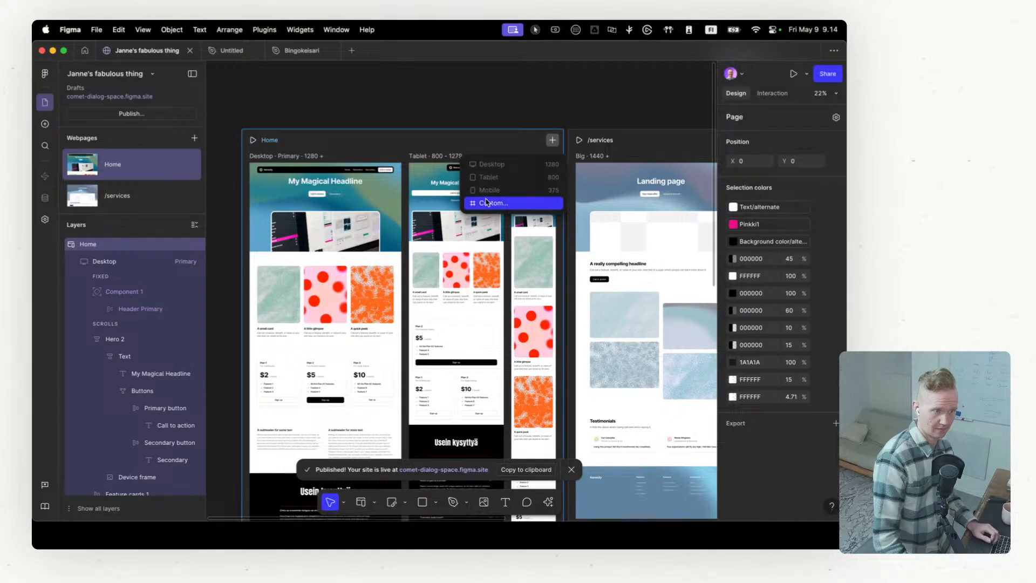
pyautogui.click(487, 202)
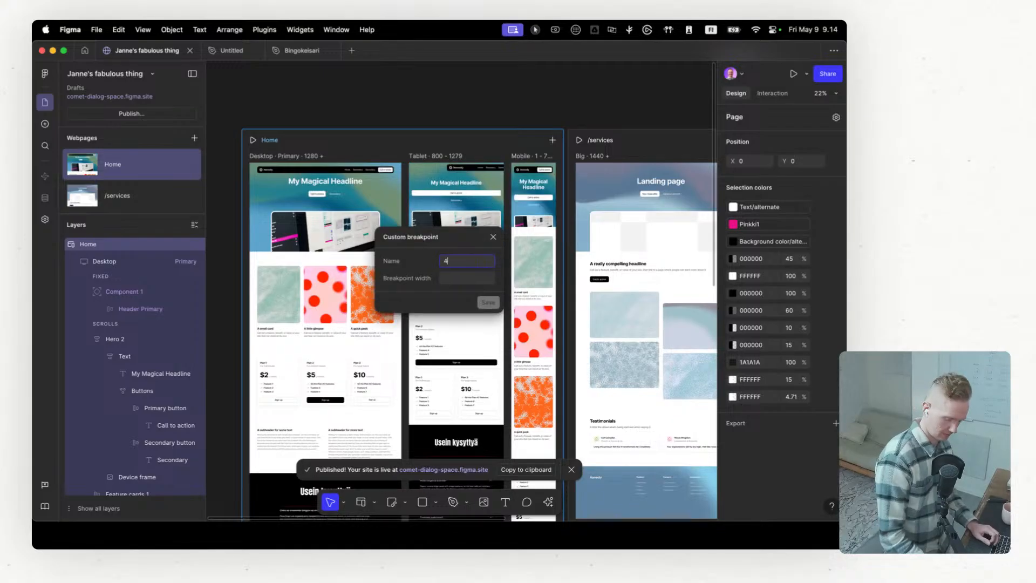
pyautogui.write('1440')
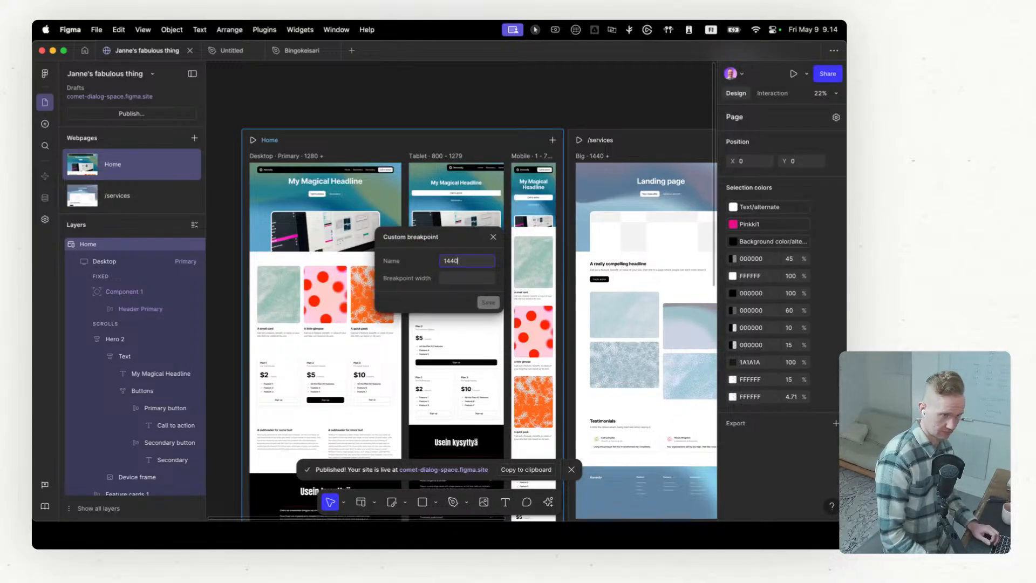
pyautogui.write('Bi')
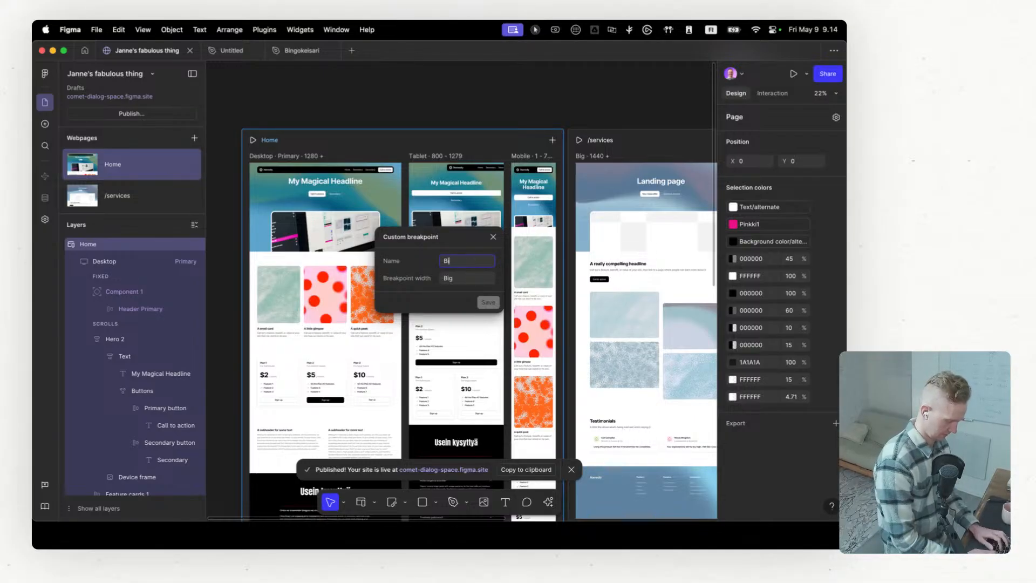
pyautogui.write('14')
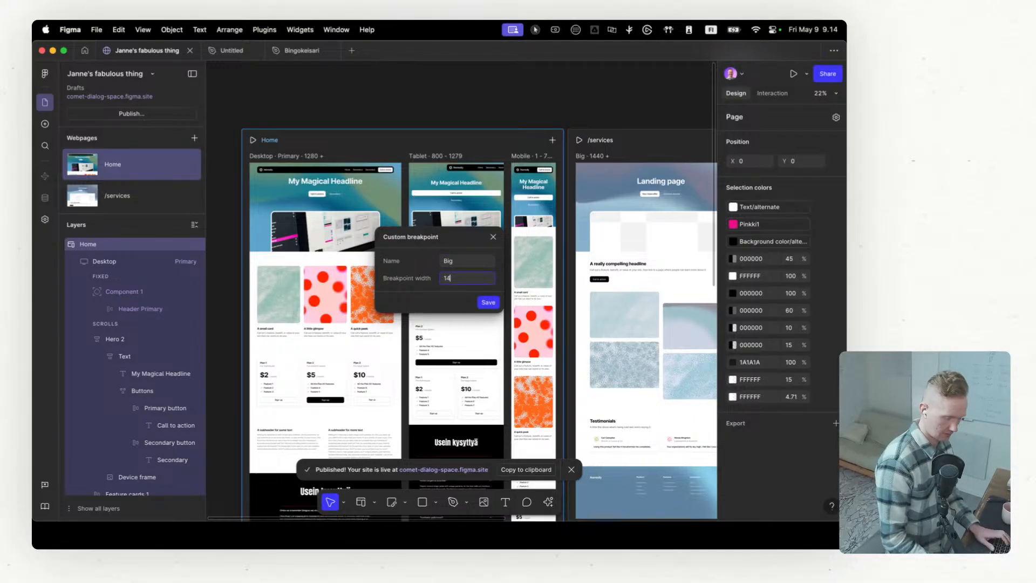
pyautogui.write('40')
pyautogui.press('Return')
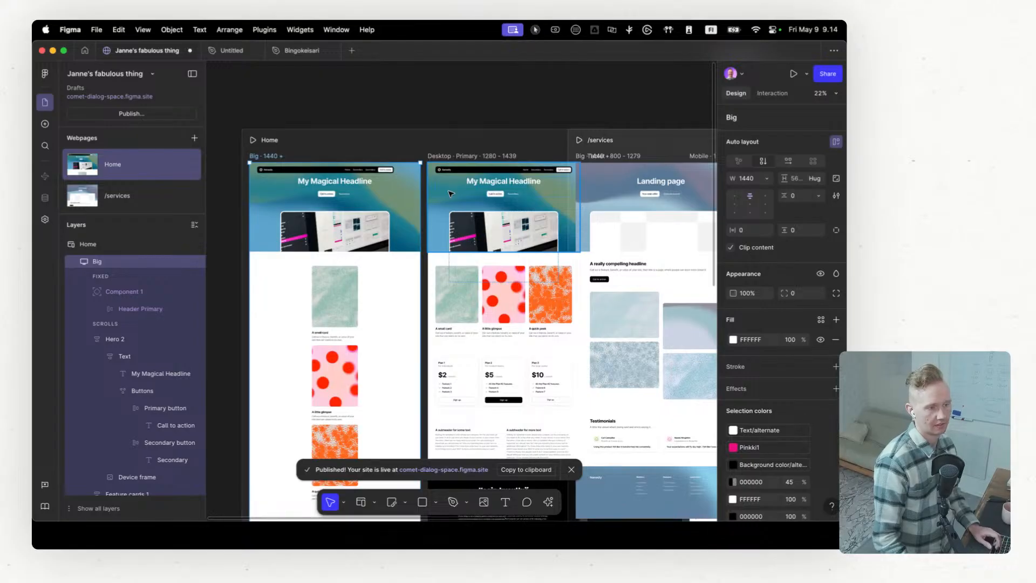
# Step: Move the /services page clear of the widened Home page, to about X 5672, Y 0
pyautogui.scroll(-10, 451, 194)
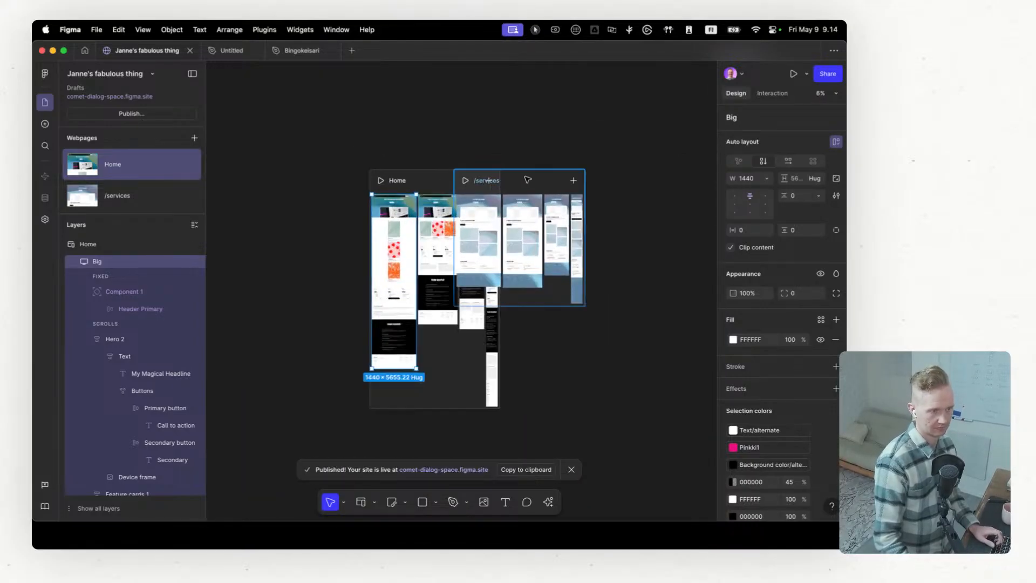
pyautogui.moveTo(527, 180); pyautogui.dragTo(638, 186)
pyautogui.scroll(3, 383, 170)
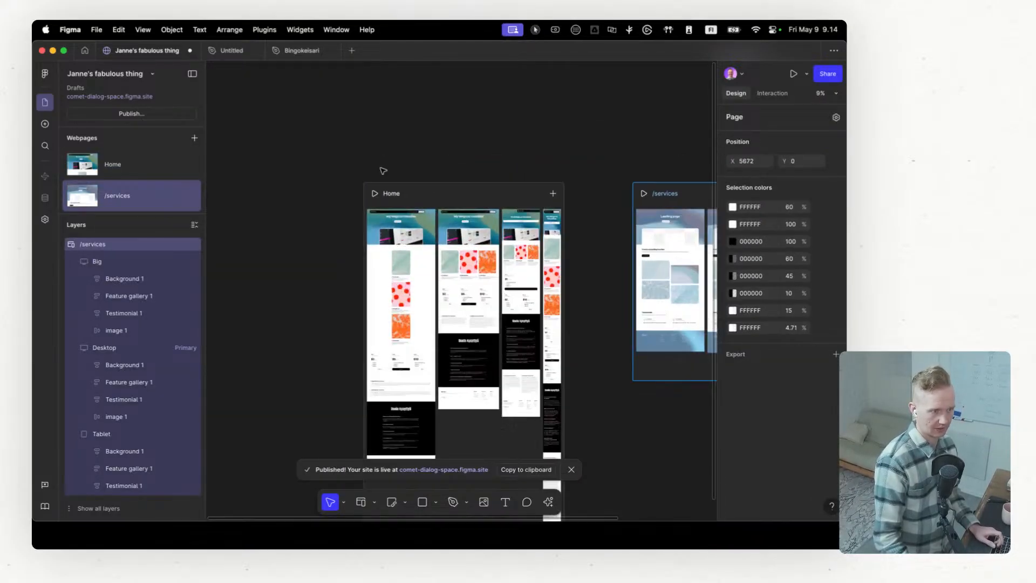
# Step: Stretch the header component in the Home page's Big breakpoint to the full 1440 width
pyautogui.scroll(10, 383, 171)
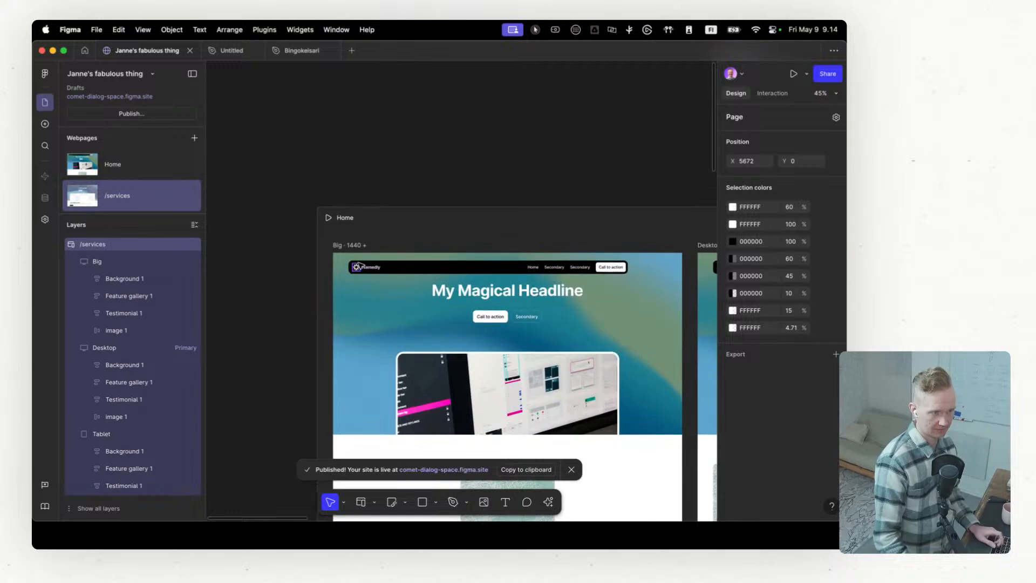
pyautogui.scroll(2, 358, 265)
pyautogui.click(455, 259)
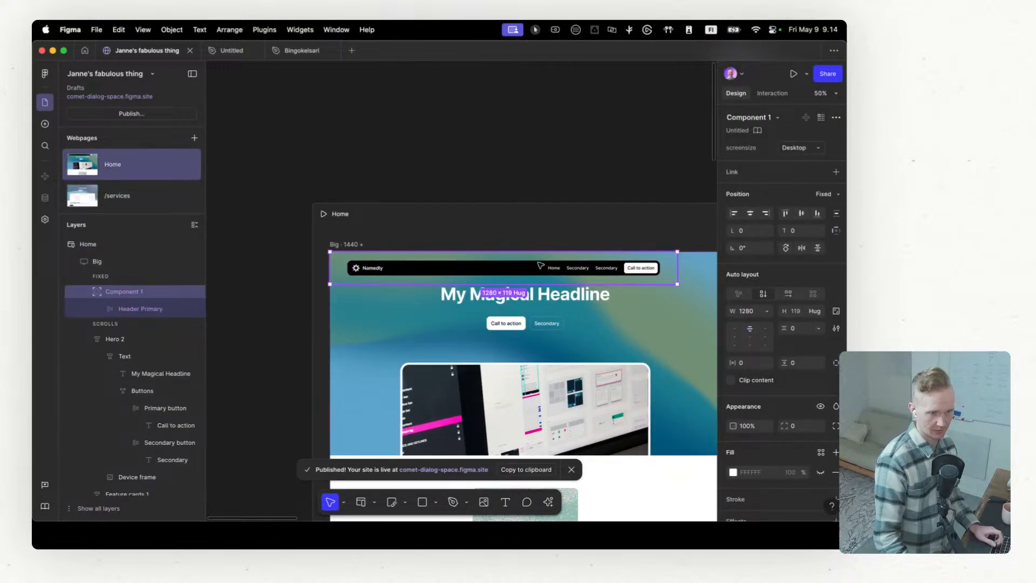
pyautogui.click(767, 311)
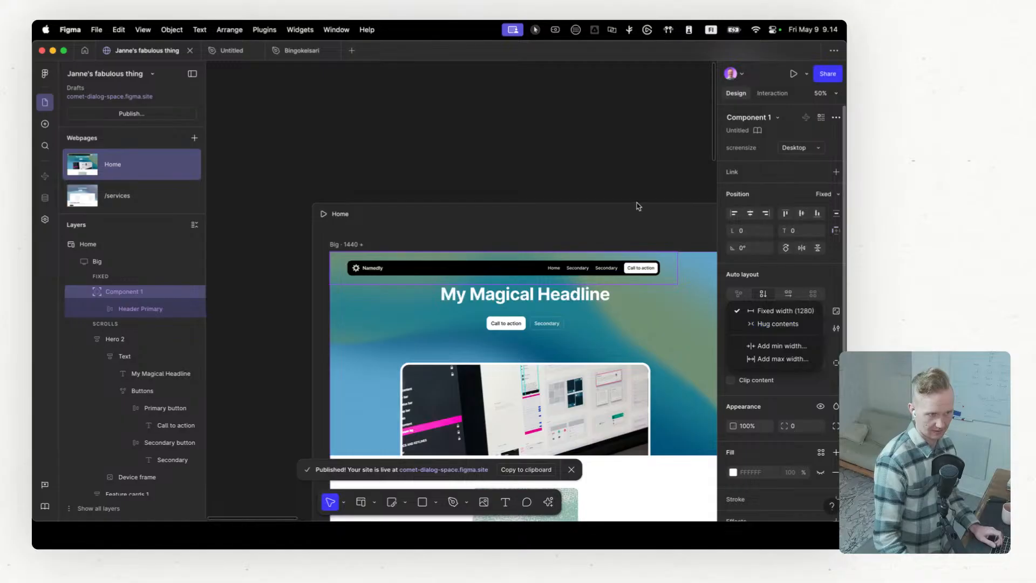
pyautogui.click(649, 214)
pyautogui.hscroll(2, 641, 217)
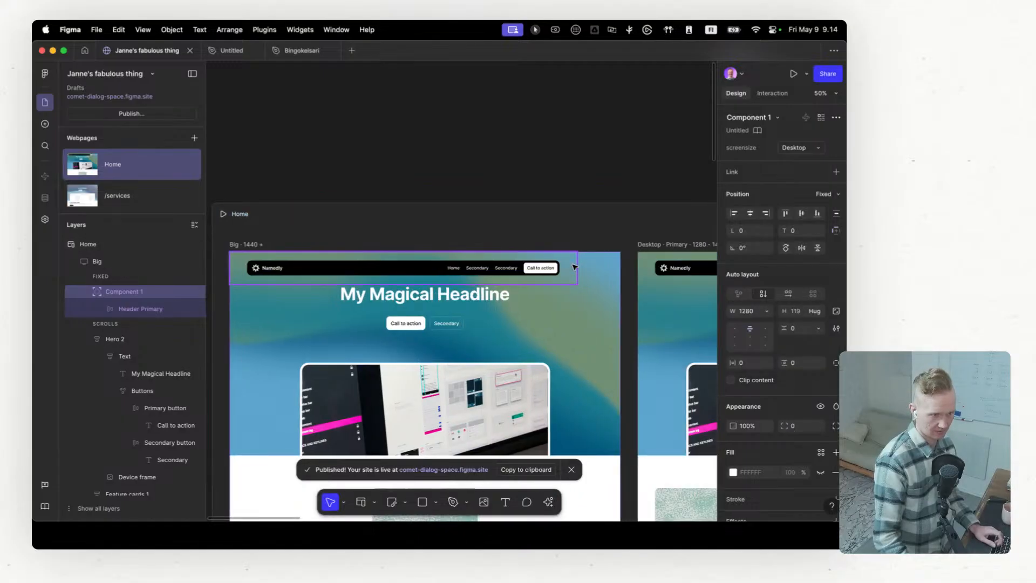
pyautogui.moveTo(578, 265); pyautogui.dragTo(622, 266)
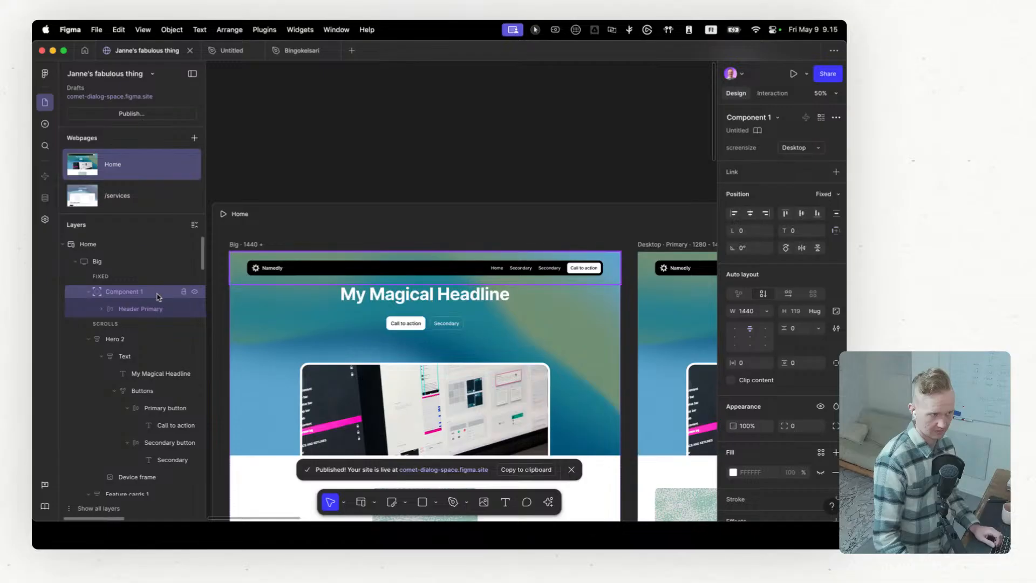
# Step: Examine the width sizing options of the Big header's Header Primary layer and its nested Menu layer
pyautogui.click(152, 310)
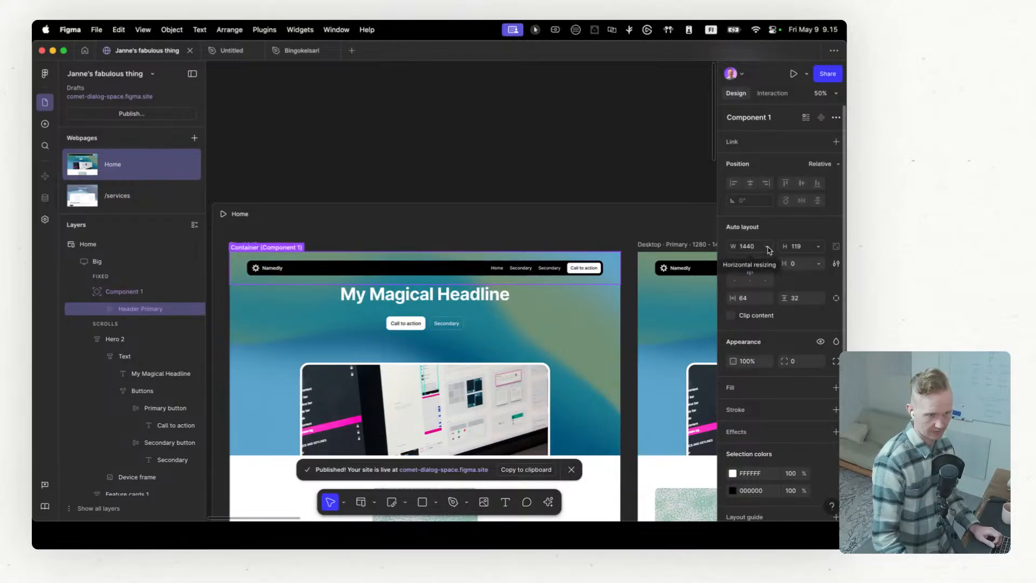
pyautogui.click(768, 247)
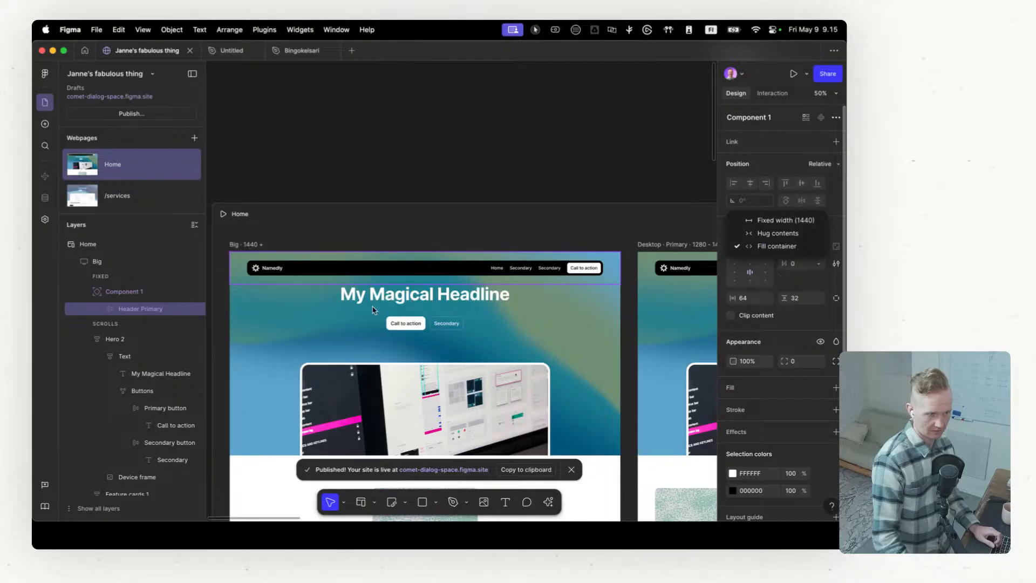
pyautogui.click(140, 322)
pyautogui.click(102, 310)
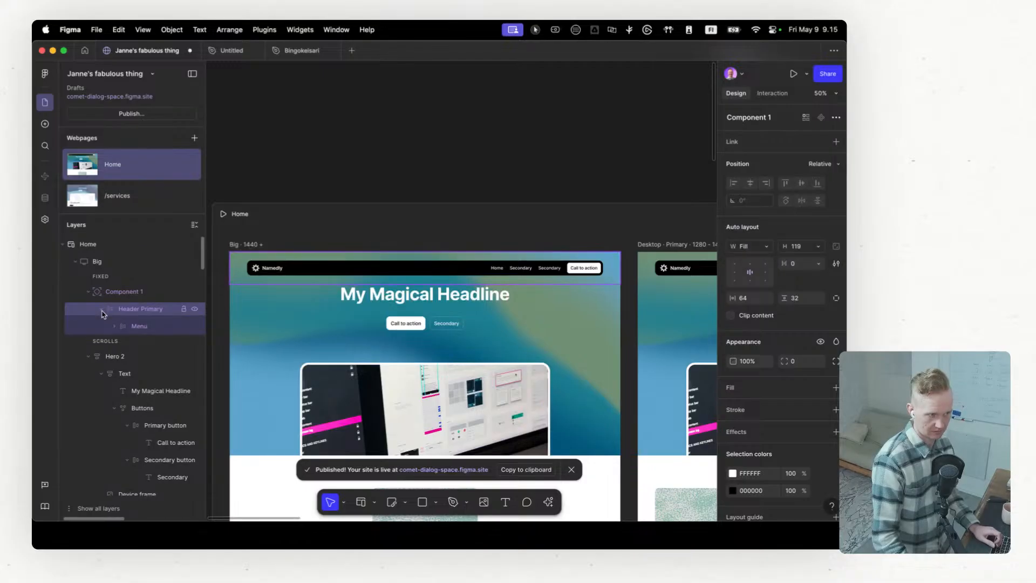
pyautogui.click(132, 326)
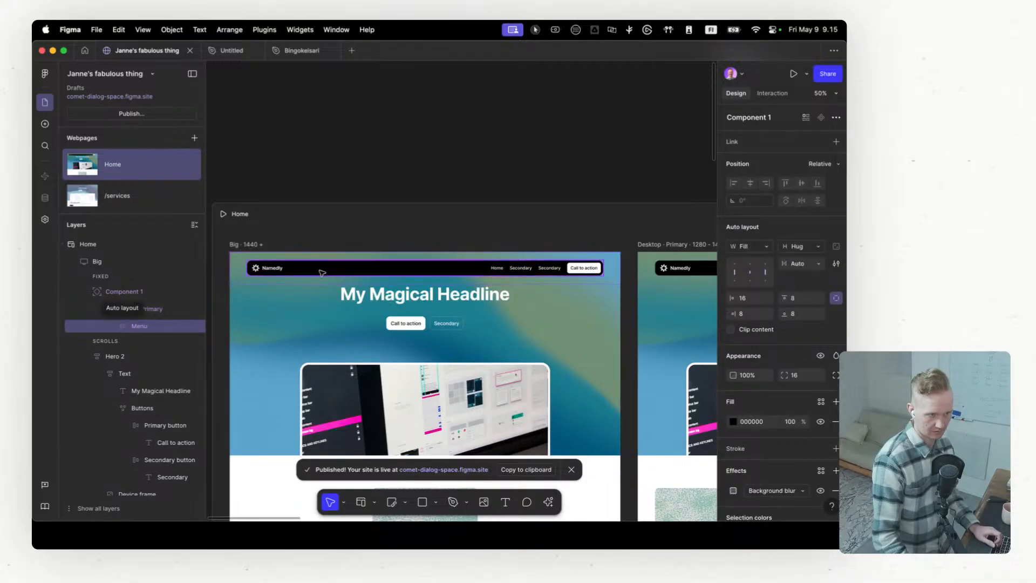
pyautogui.click(769, 246)
pyautogui.click(798, 287)
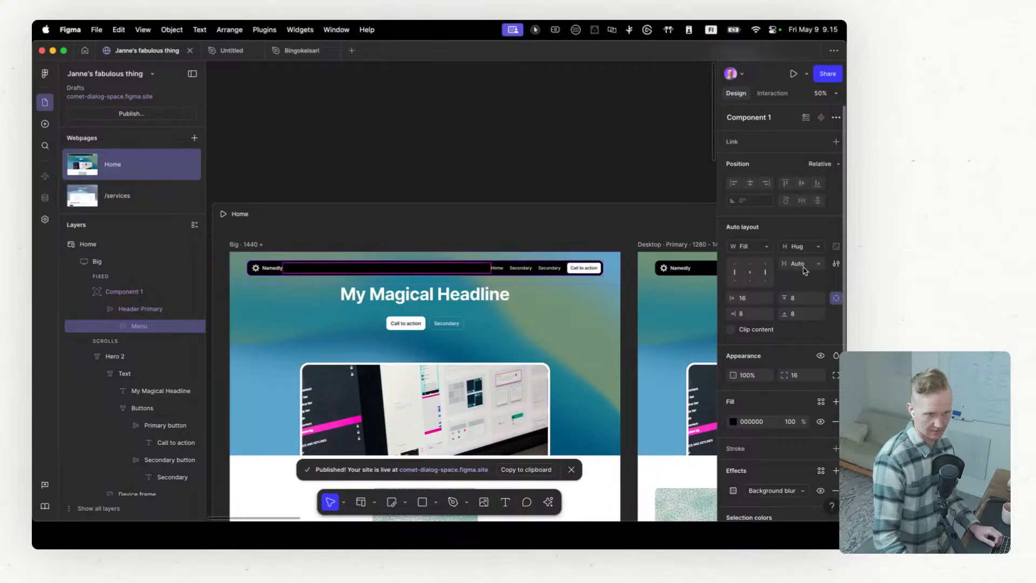
# Step: Switch the width sizing of the Menu layer in the Big breakpoint's header to fixed width
pyautogui.click(770, 248)
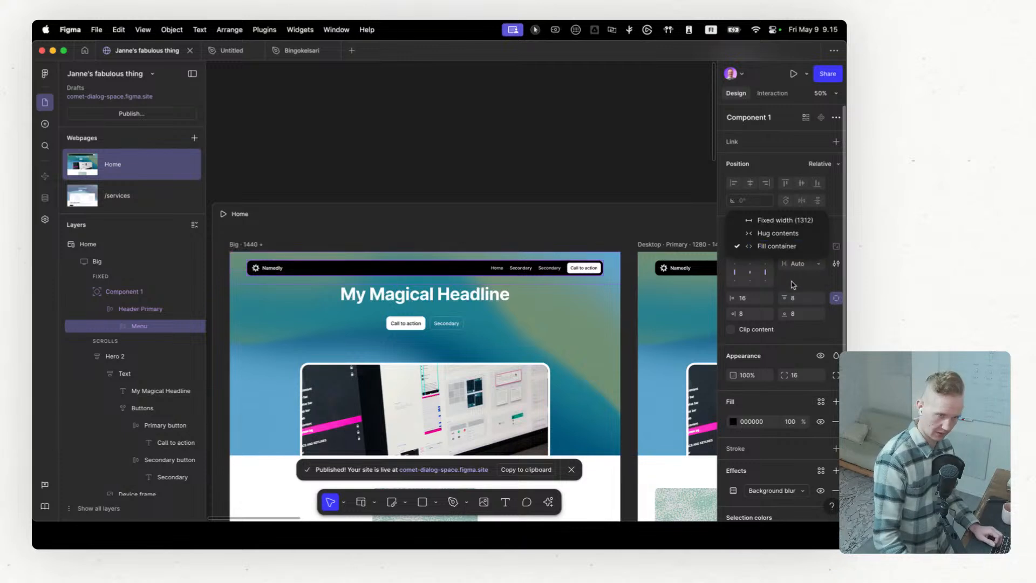
pyautogui.click(784, 221)
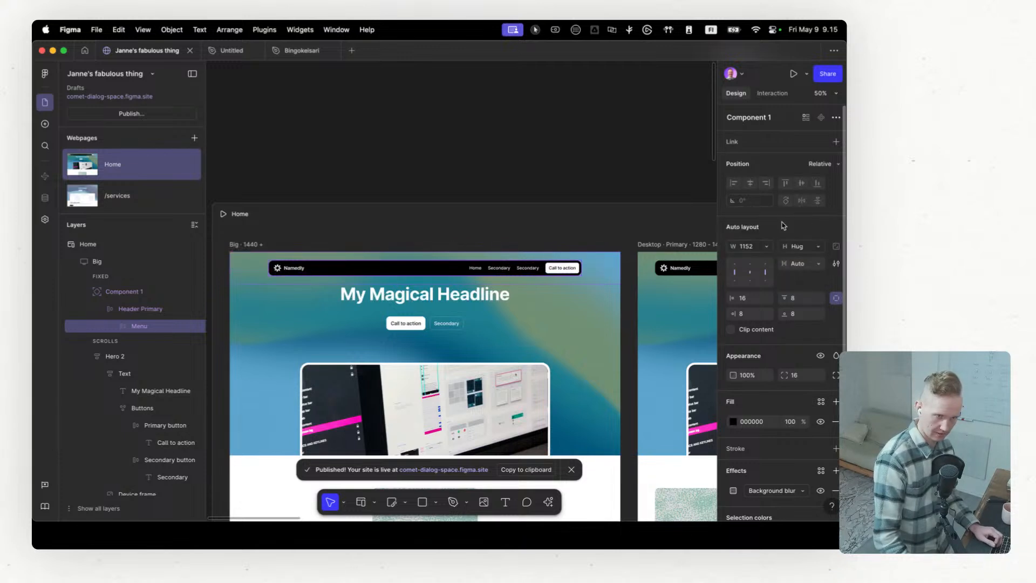
pyautogui.click(771, 250)
pyautogui.click(771, 250)
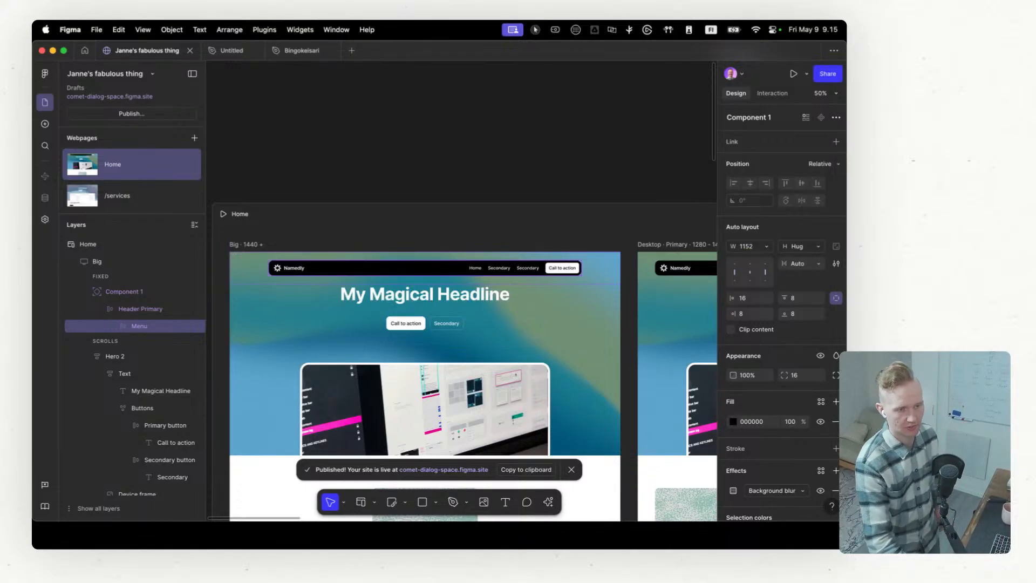
# Step: Examine the Menu layer's auto layout settings and select its parent Component 1 in the Big breakpoint
pyautogui.click(837, 263)
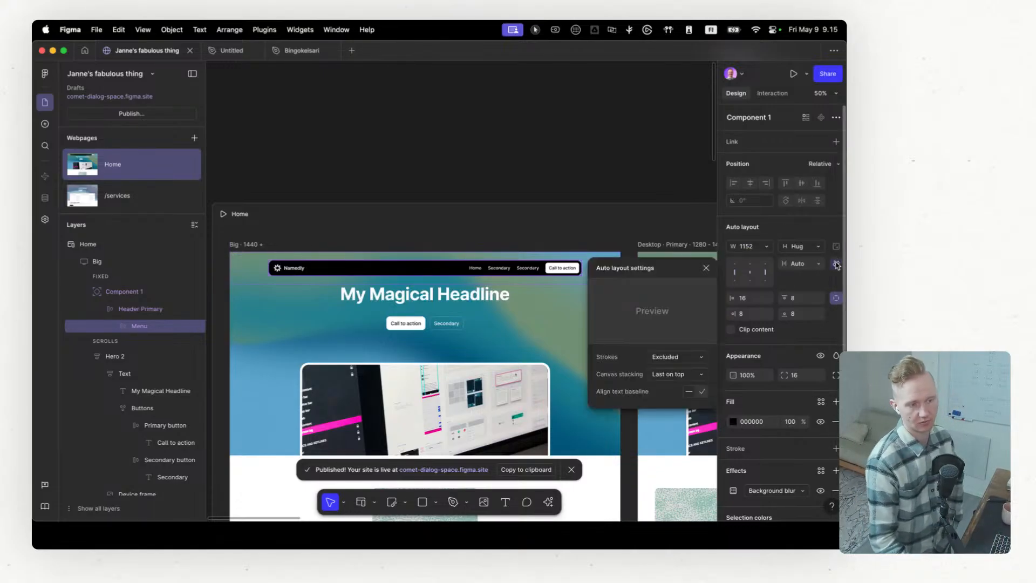
pyautogui.click(706, 268)
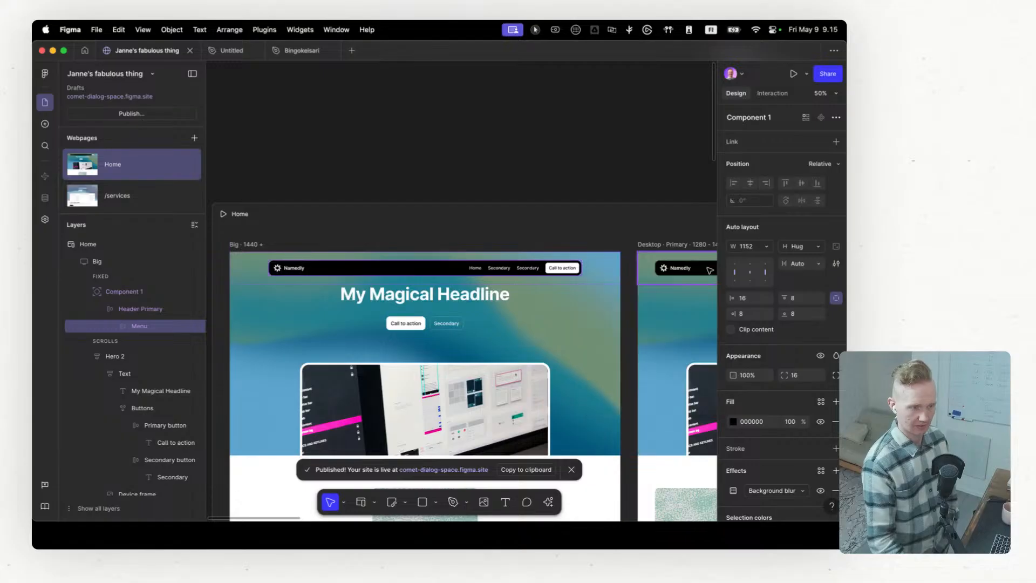
pyautogui.click(134, 292)
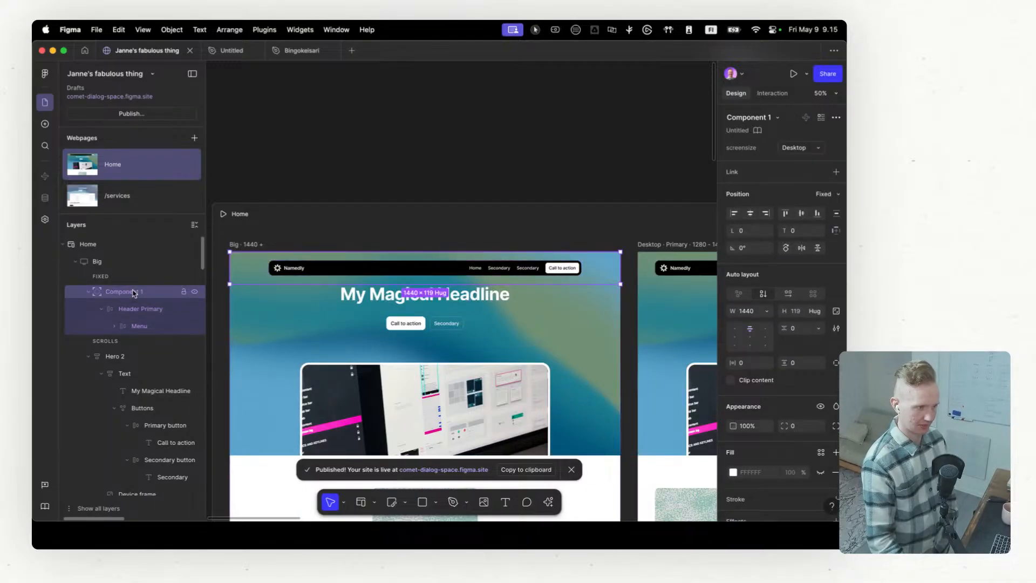
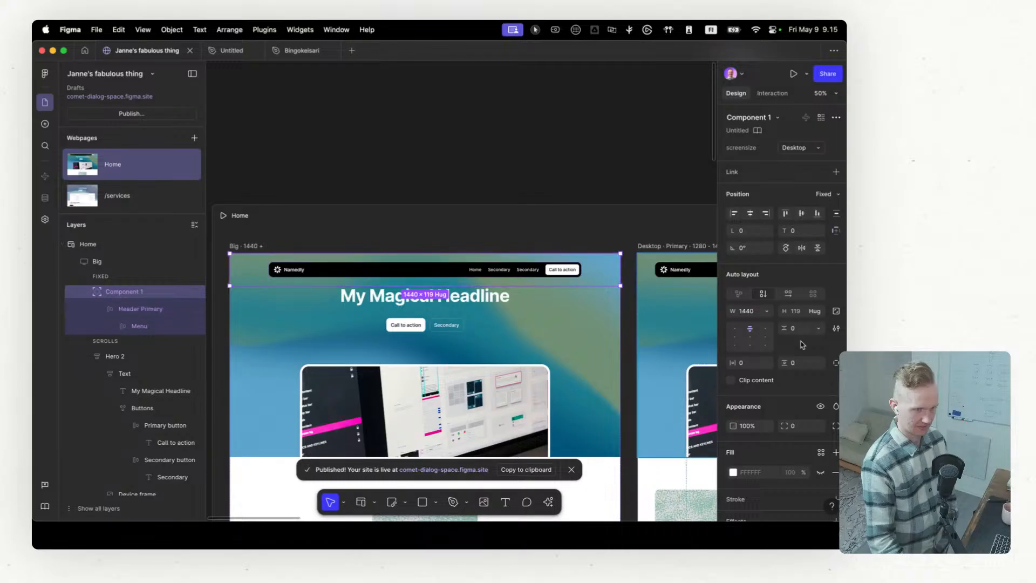
# Step: Set the width sizing of the Menu layer in the Big breakpoint's header to hug contents
pyautogui.click(163, 311)
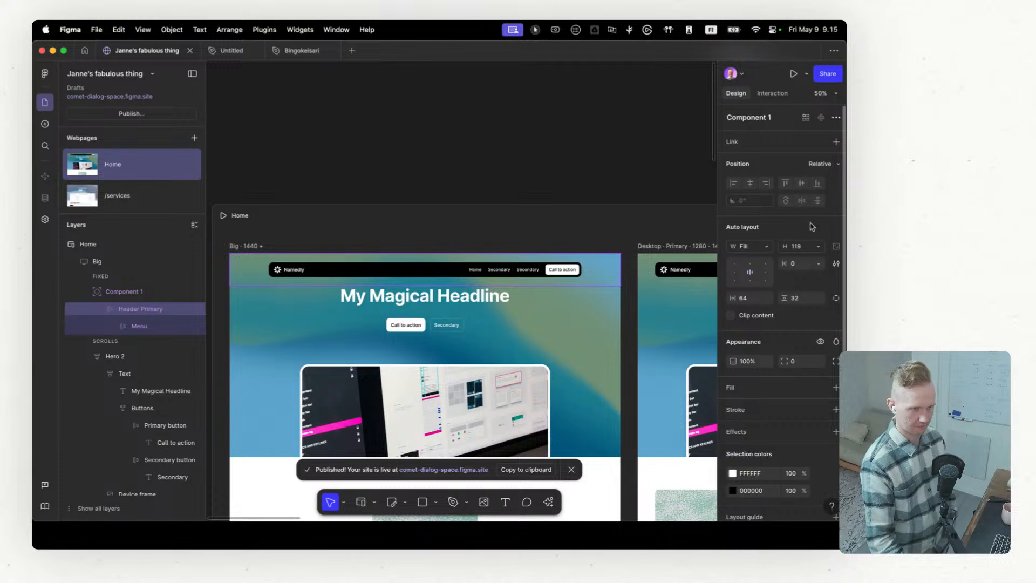
pyautogui.click(108, 326)
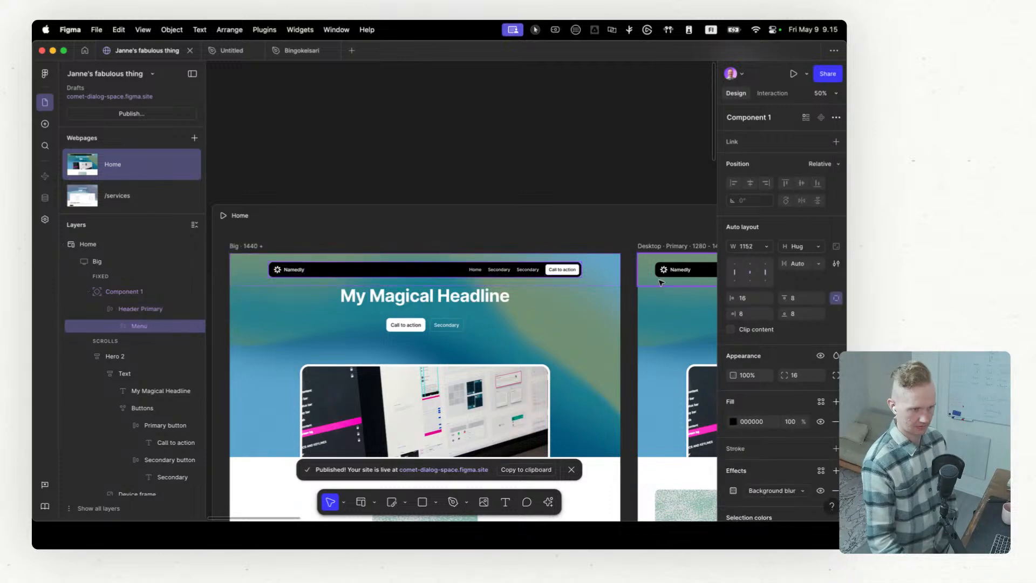
pyautogui.click(769, 249)
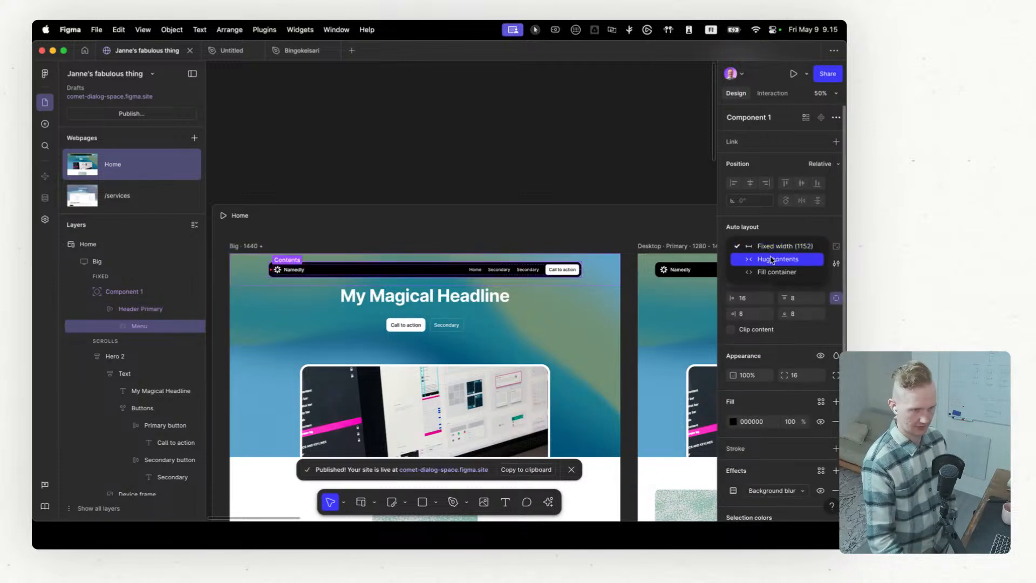
pyautogui.click(772, 260)
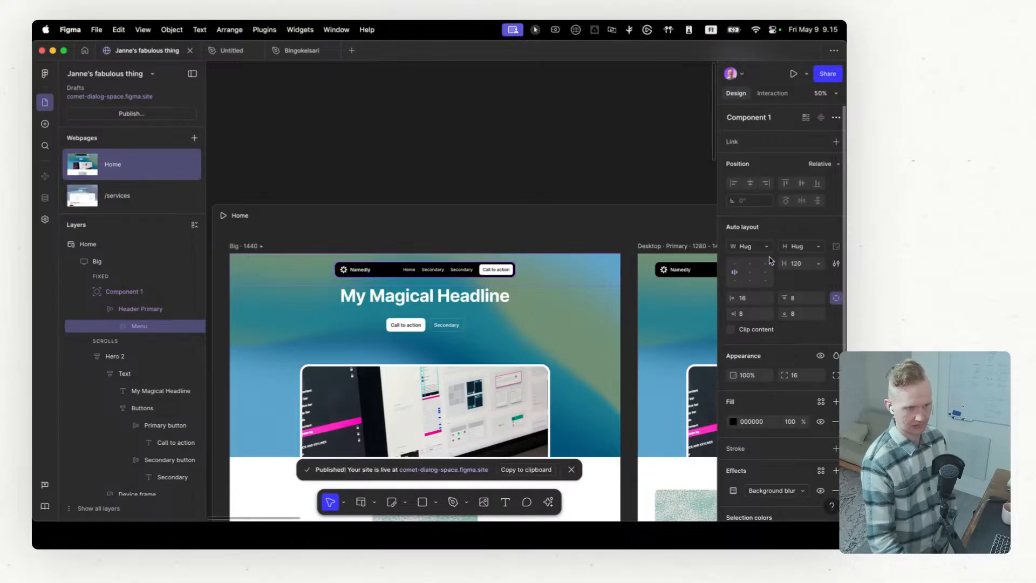
pyautogui.click(768, 250)
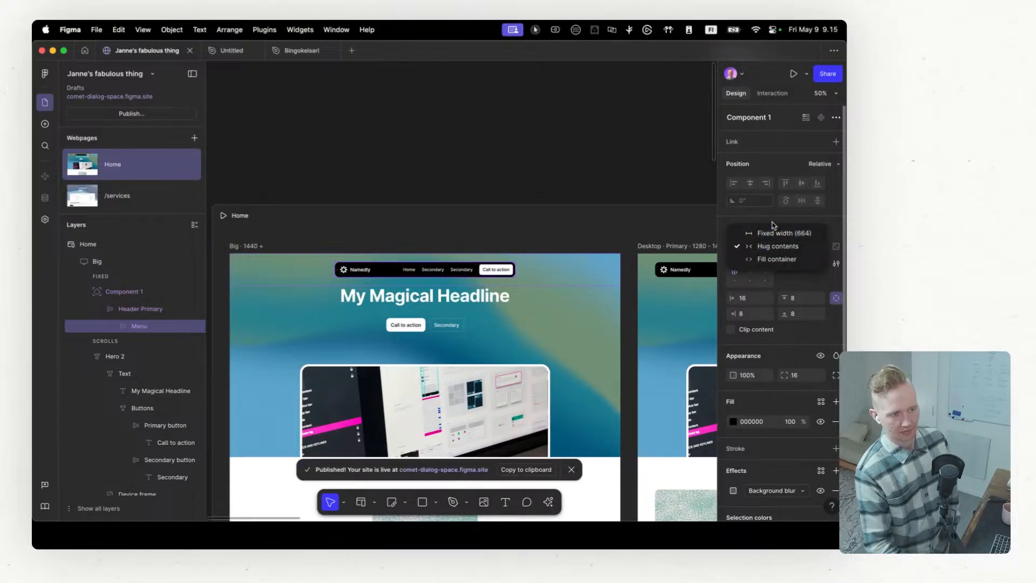
pyautogui.click(772, 223)
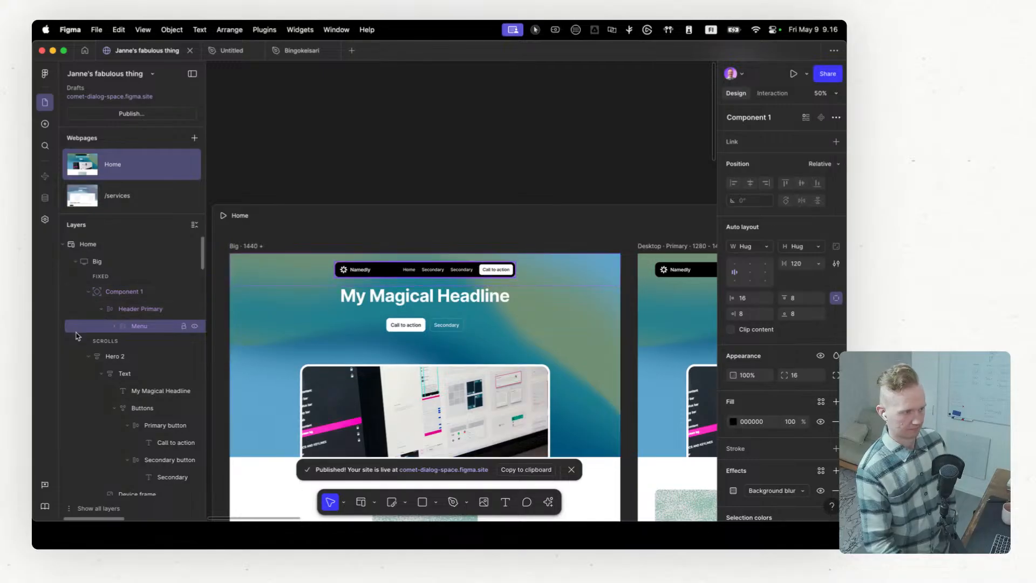
# Step: Compare the Big breakpoint's header menu with the one in the Desktop breakpoint
pyautogui.click(115, 328)
pyautogui.click(116, 329)
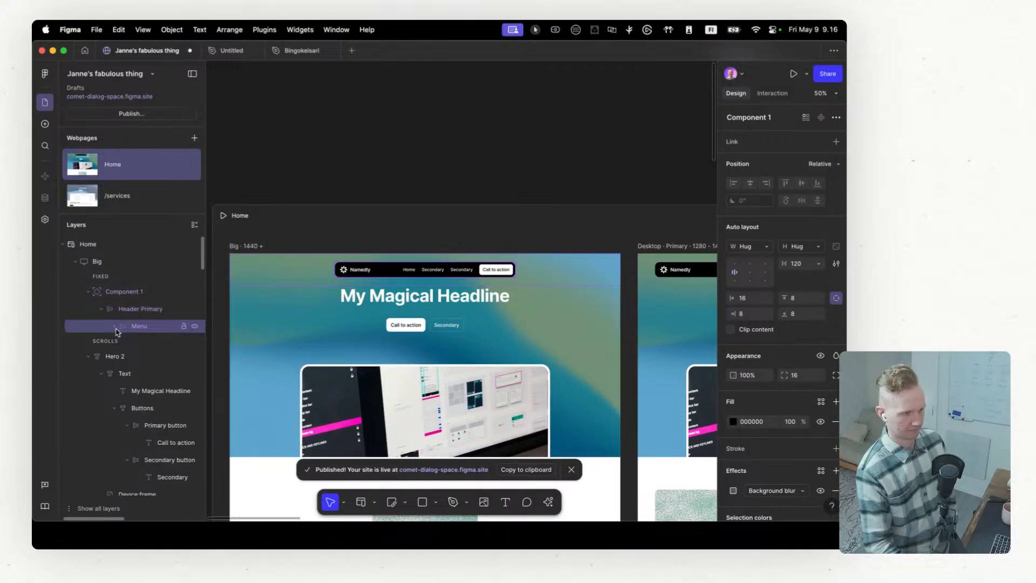
pyautogui.scroll(-1, 451, 285)
pyautogui.hscroll(5, 451, 285)
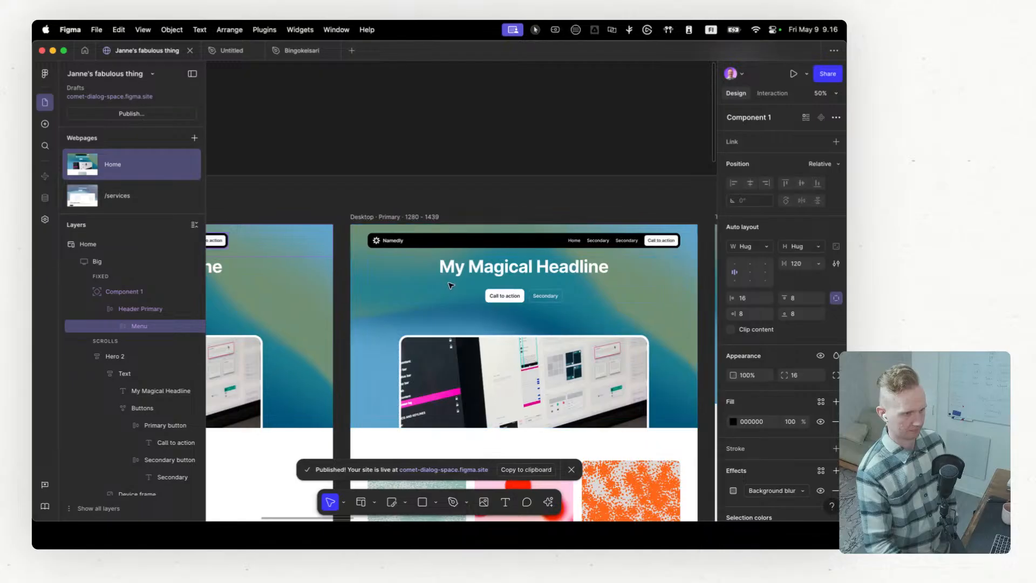
pyautogui.hscroll(-5, 451, 285)
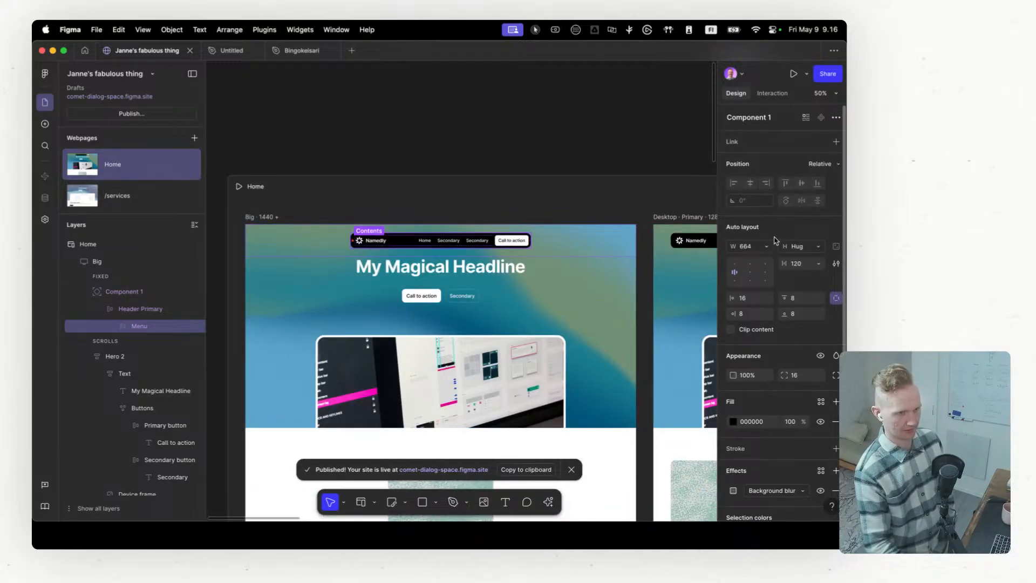
pyautogui.scroll(-5, 753, 331)
pyautogui.scroll(5, 753, 332)
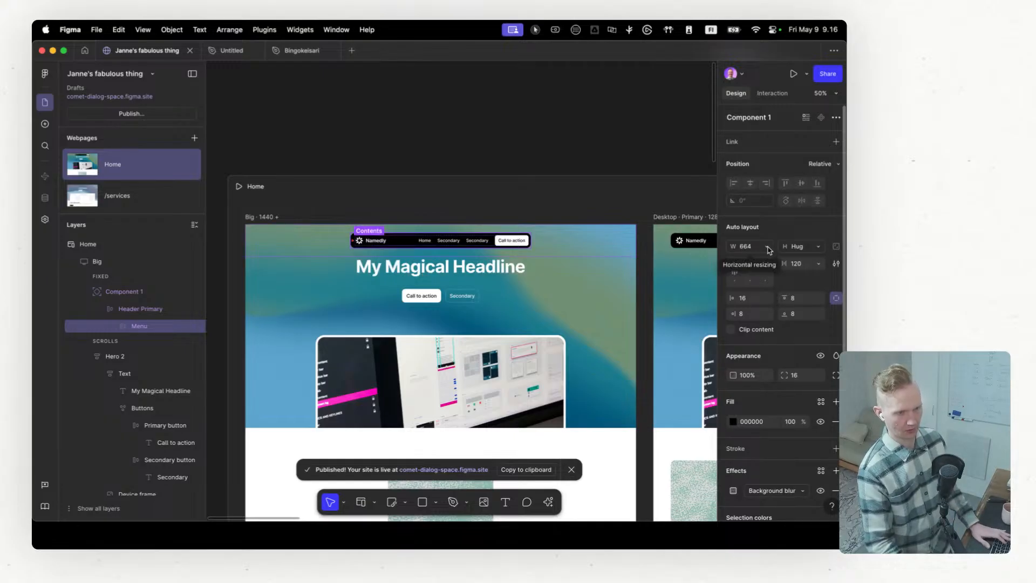
# Step: Add an accessibility tag to the Big header's Menu layer and set it to nav
pyautogui.scroll(-3, 772, 298)
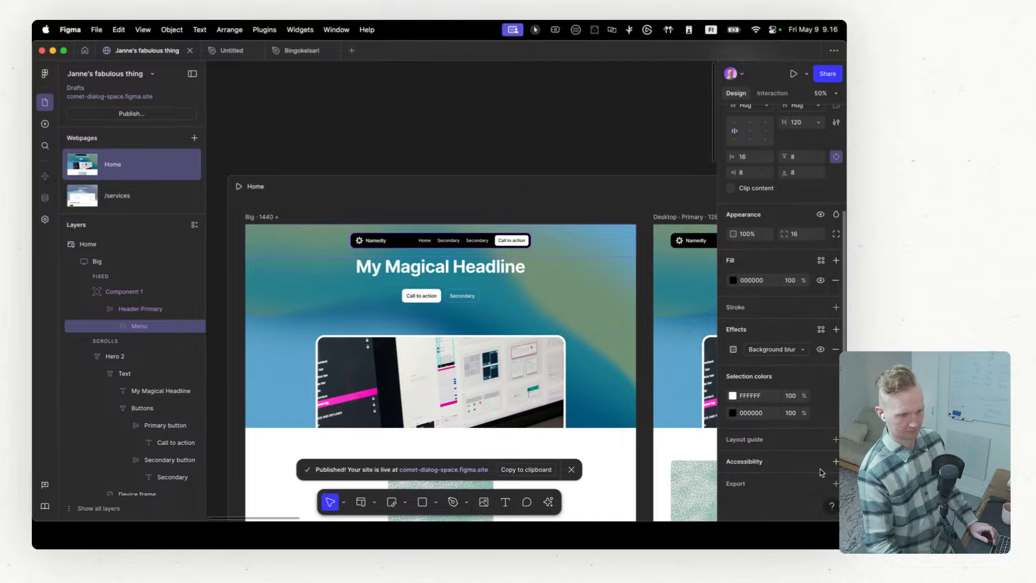
pyautogui.click(836, 462)
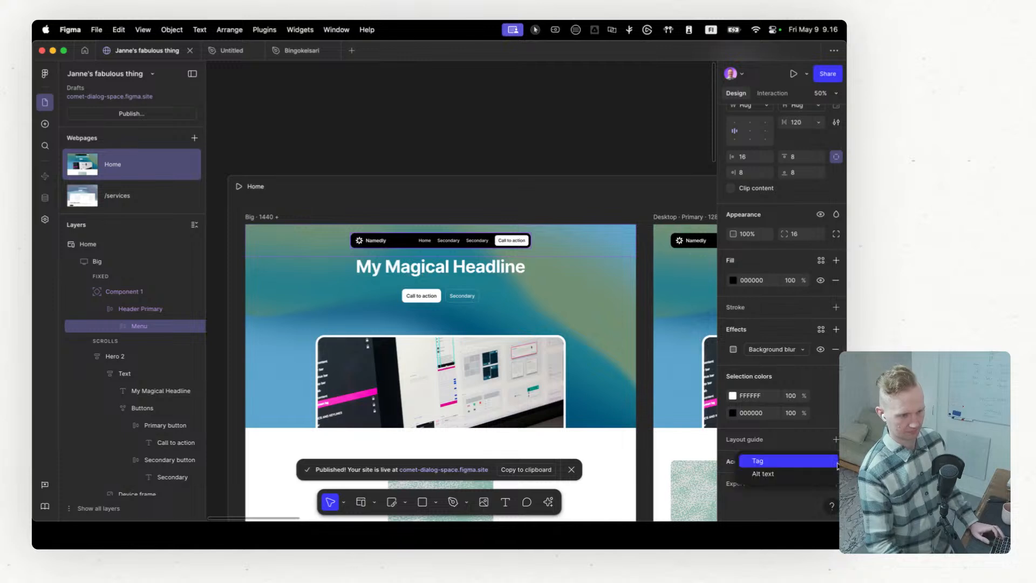
pyautogui.click(804, 460)
pyautogui.click(796, 480)
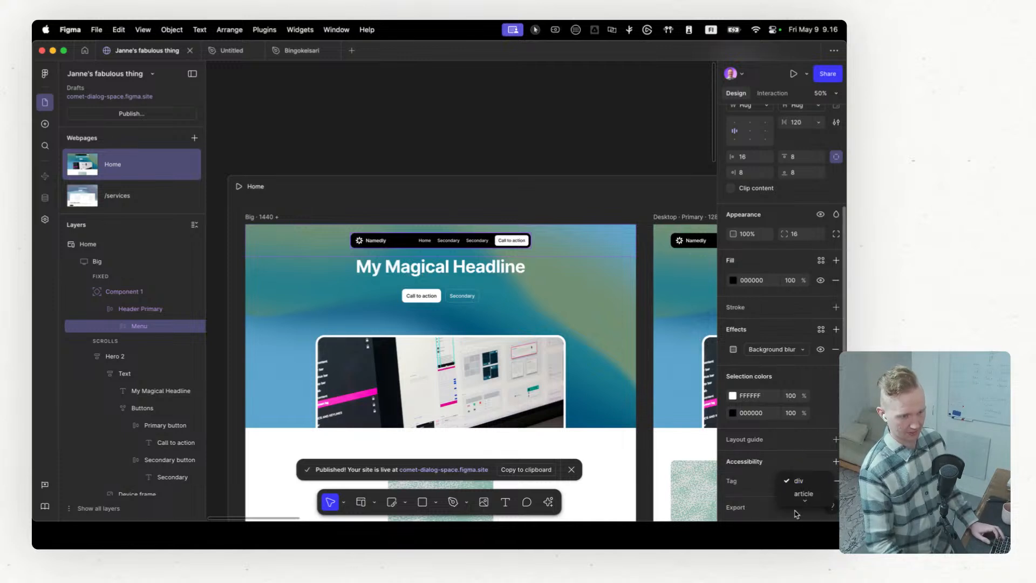
pyautogui.moveTo(800, 503)
pyautogui.click(800, 483)
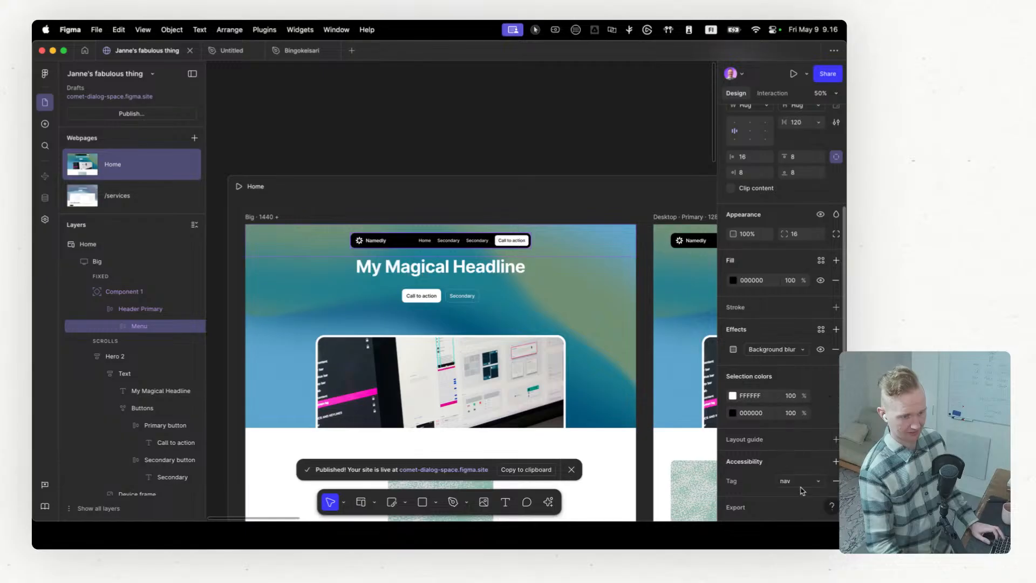
pyautogui.click(776, 462)
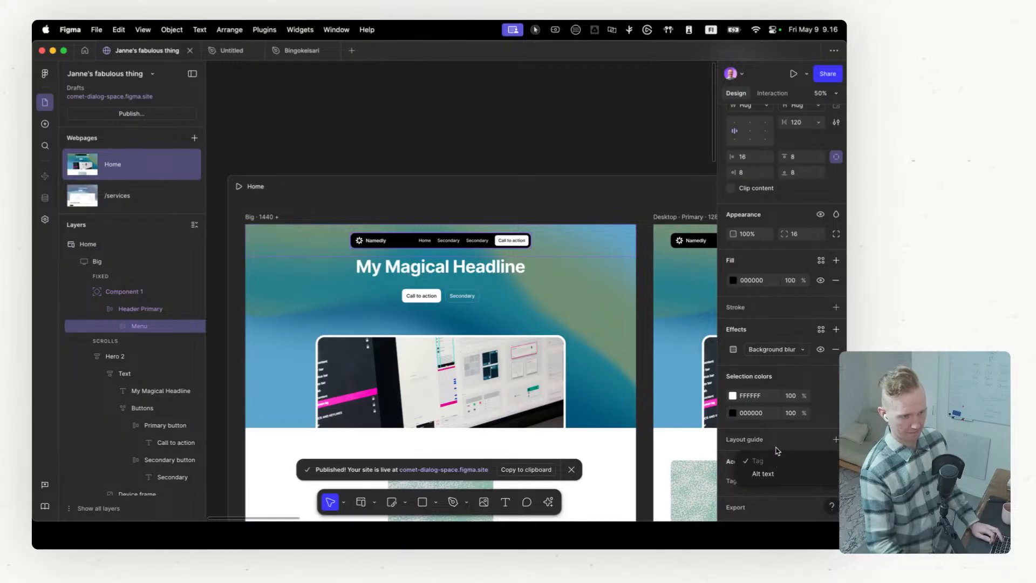
pyautogui.click(777, 451)
# Step: Add an accessibility tag to the header's Buttons layer, examine the available tag types, and remove the tag again
pyautogui.scroll(3, 426, 244)
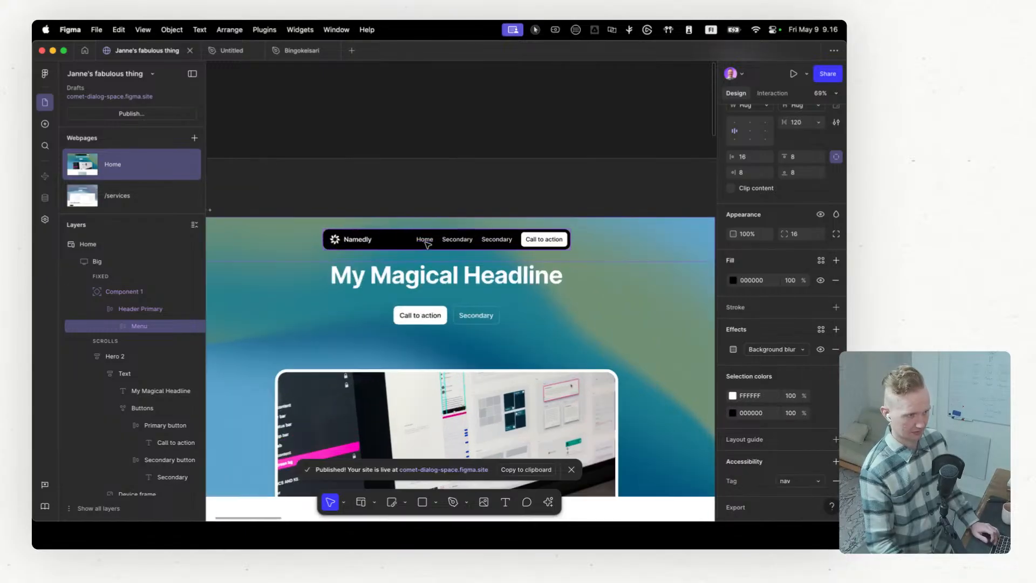
pyautogui.click(426, 244)
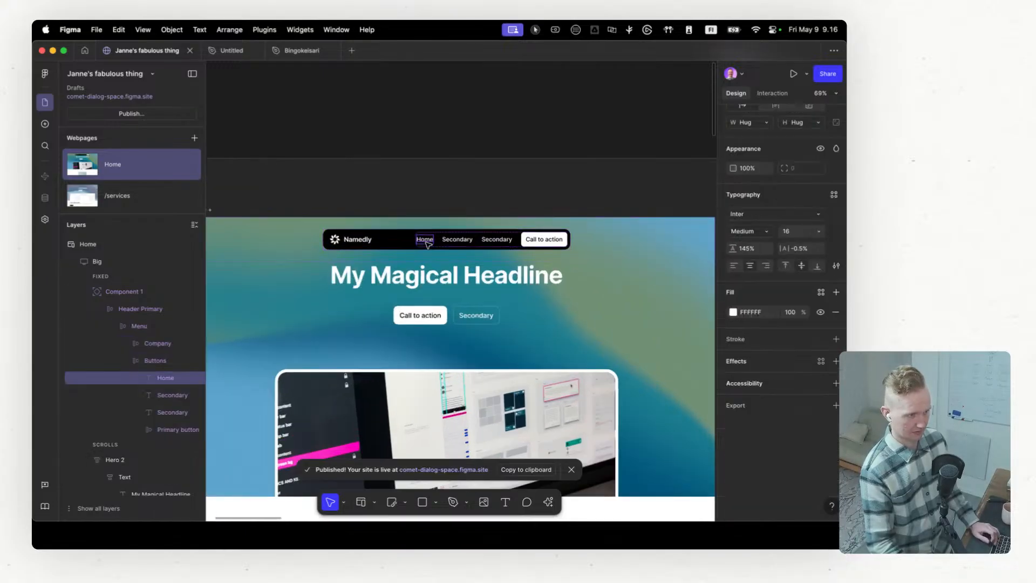
pyautogui.click(156, 362)
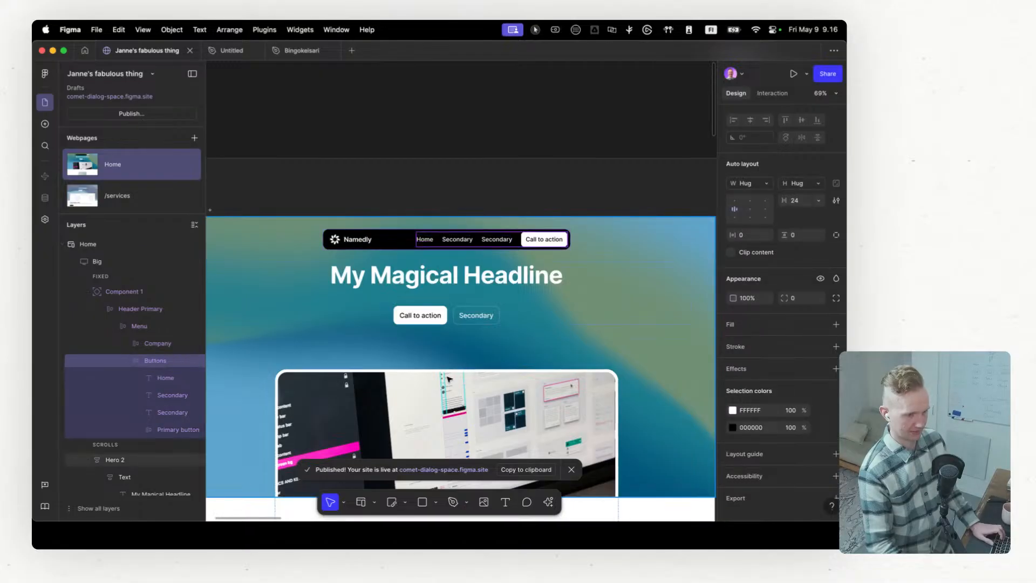
pyautogui.scroll(-1, 837, 474)
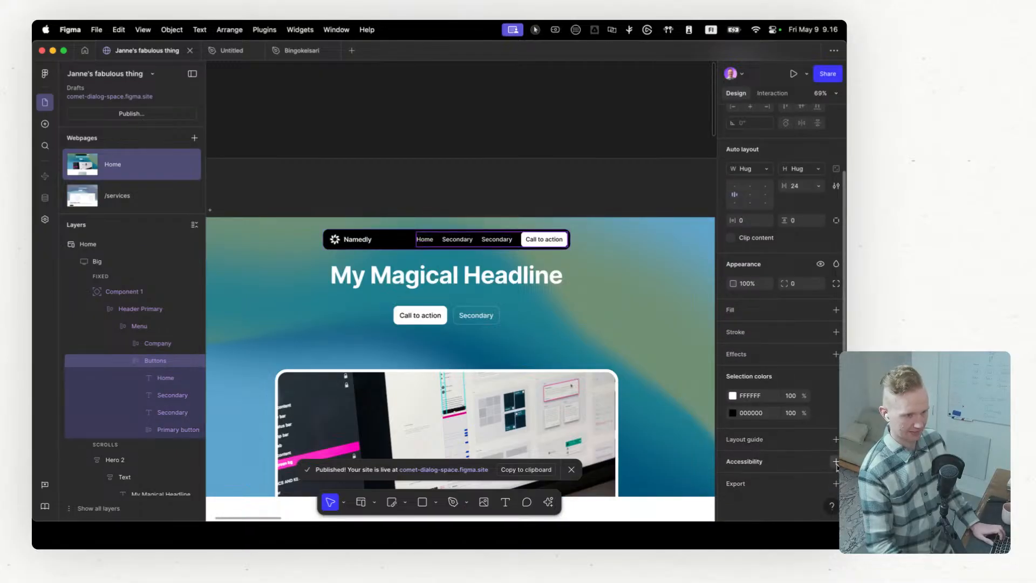
pyautogui.click(837, 468)
pyautogui.scroll(-1, 787, 461)
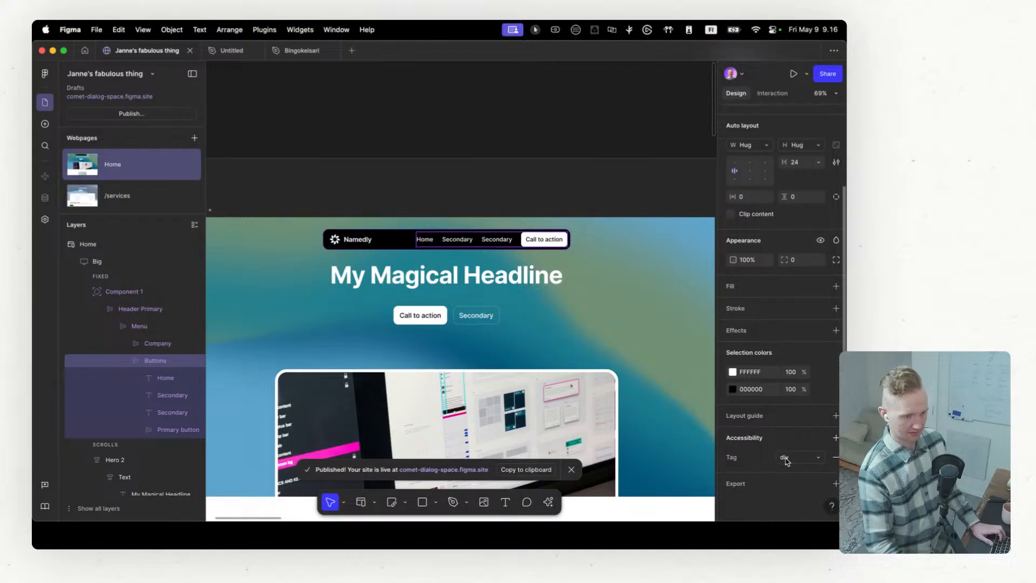
pyautogui.click(787, 461)
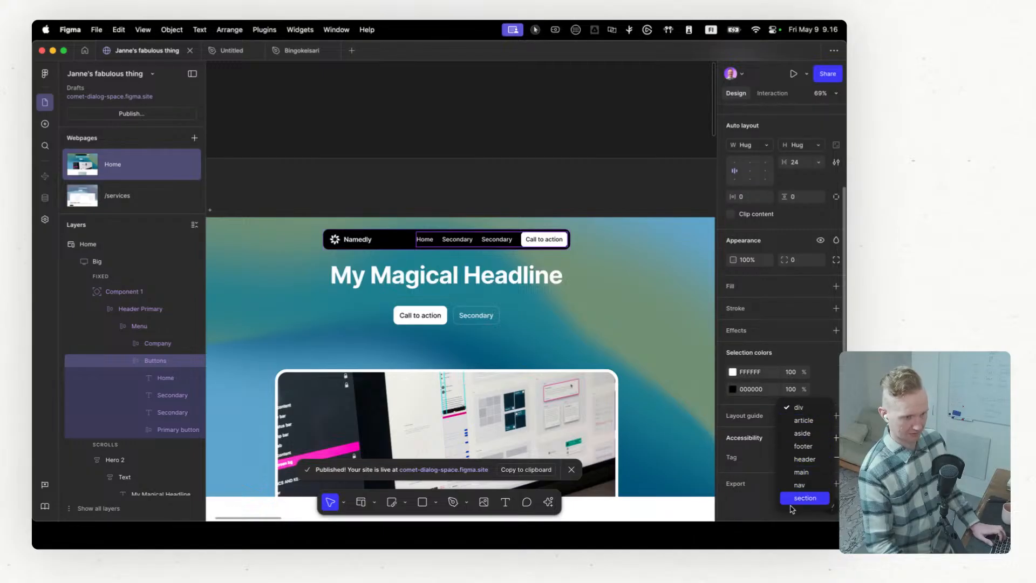
pyautogui.click(755, 439)
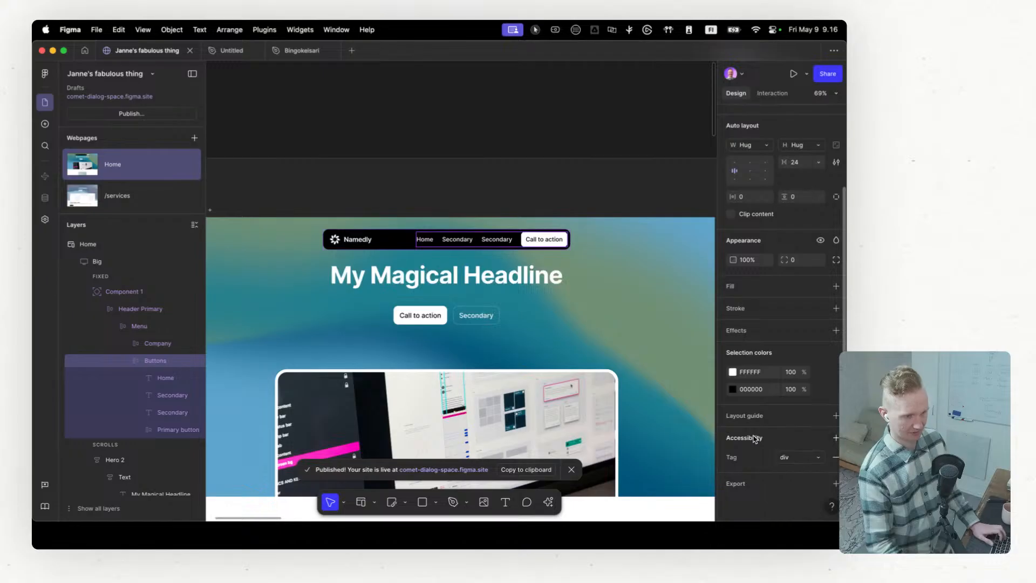
pyautogui.click(836, 460)
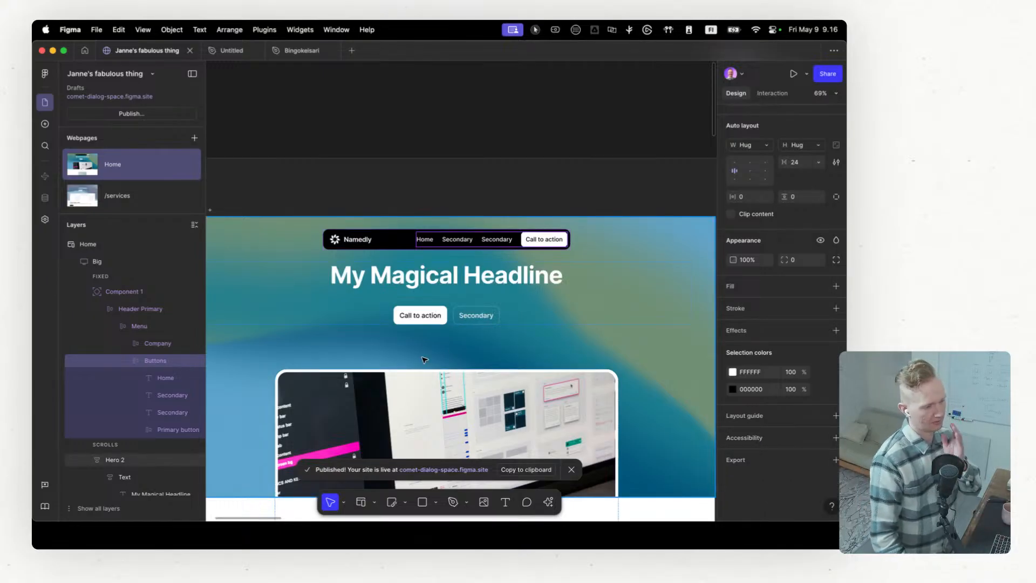
# Step: Switch the Feature cards 1 section in the Home page's Big breakpoint to a horizontal auto layout
pyautogui.scroll(-5, 484, 318)
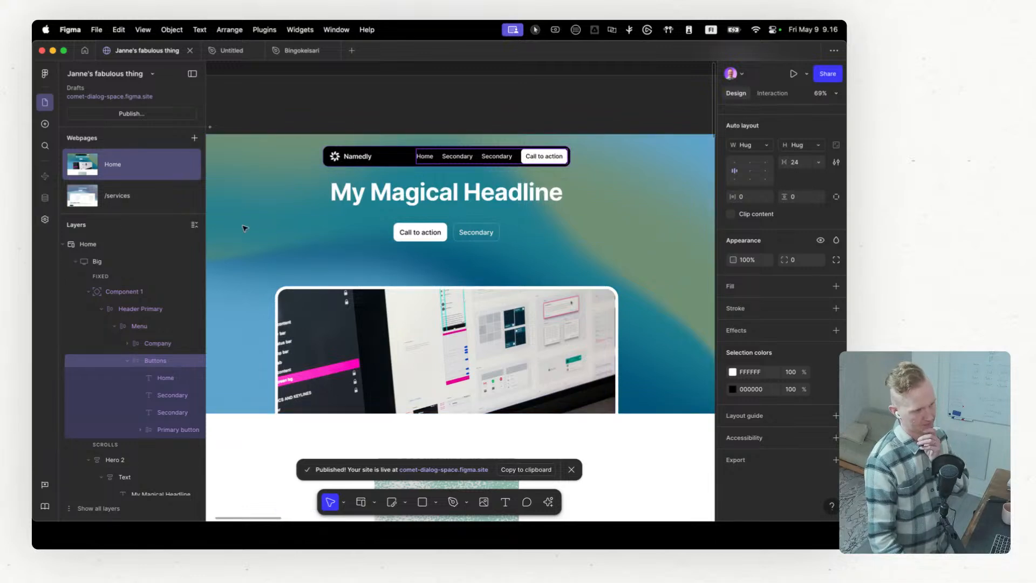
pyautogui.scroll(-10, 405, 246)
pyautogui.scroll(-5, 518, 260)
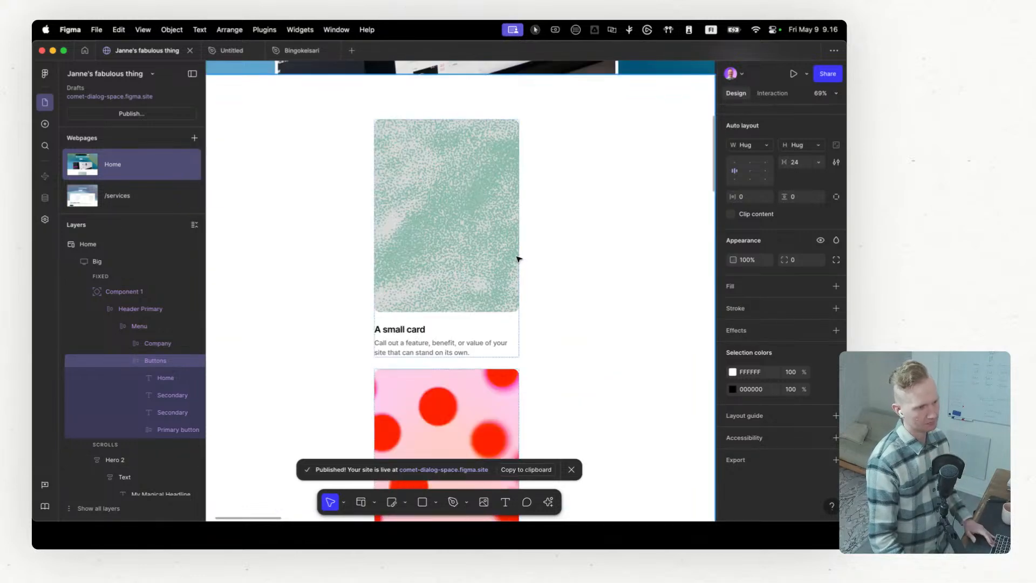
pyautogui.scroll(-5, 518, 261)
pyautogui.scroll(-5, 519, 259)
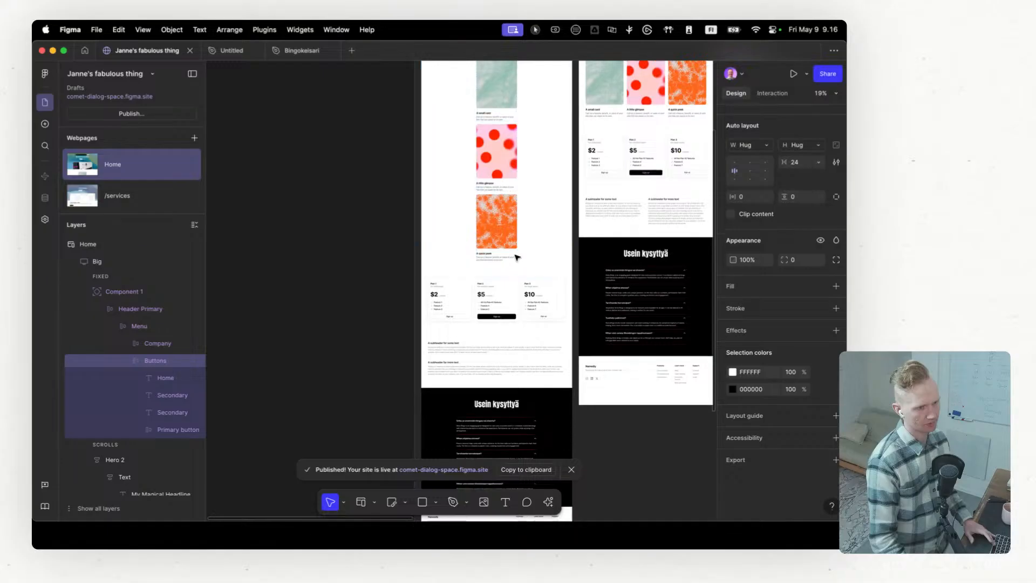
pyautogui.scroll(5, 513, 270)
pyautogui.click(504, 290)
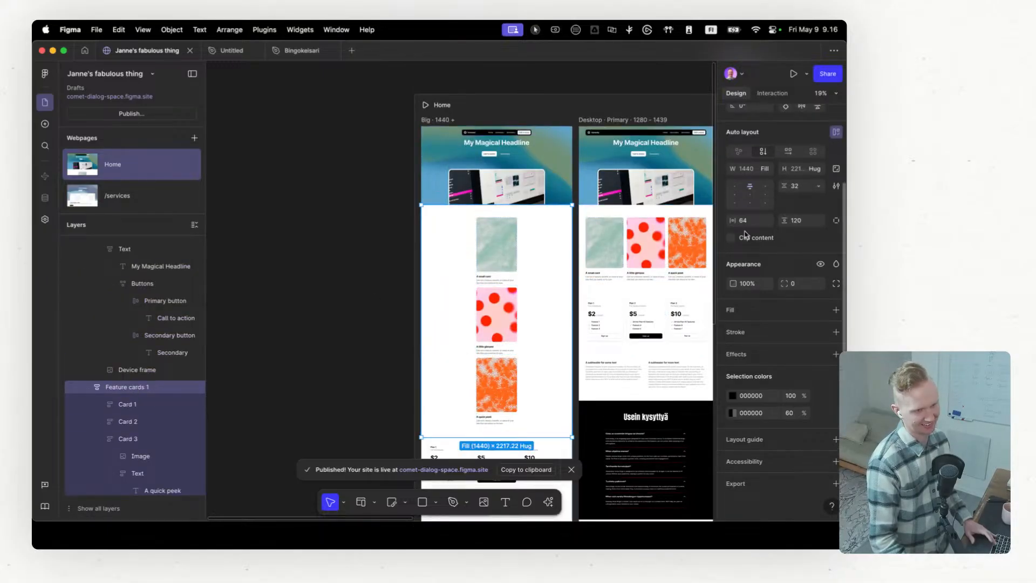
pyautogui.click(788, 152)
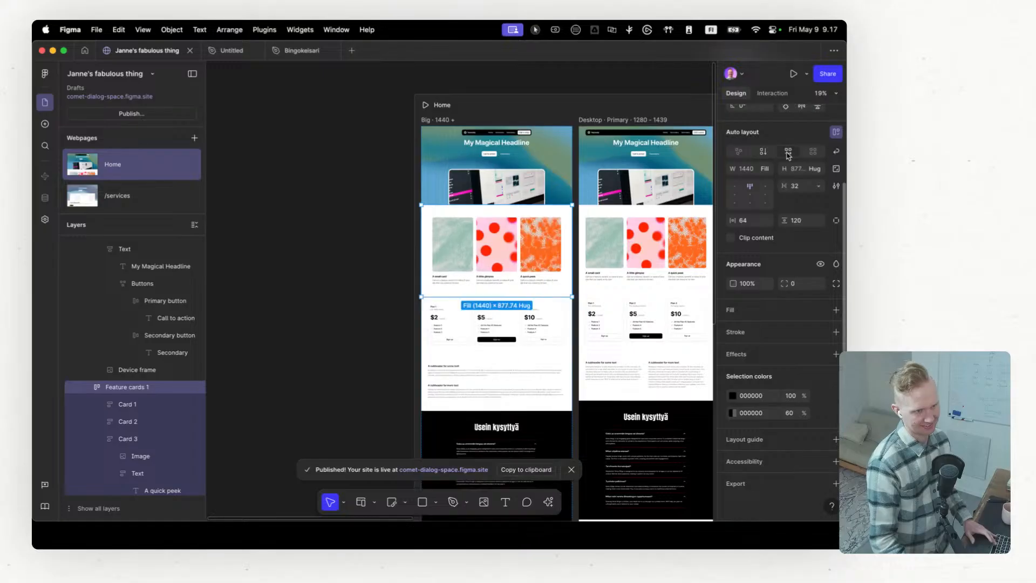
# Step: Add a custom breakpoint named Bigger with a width of 2000 to the Home page
pyautogui.scroll(5, 466, 333)
pyautogui.hscroll(5, 465, 333)
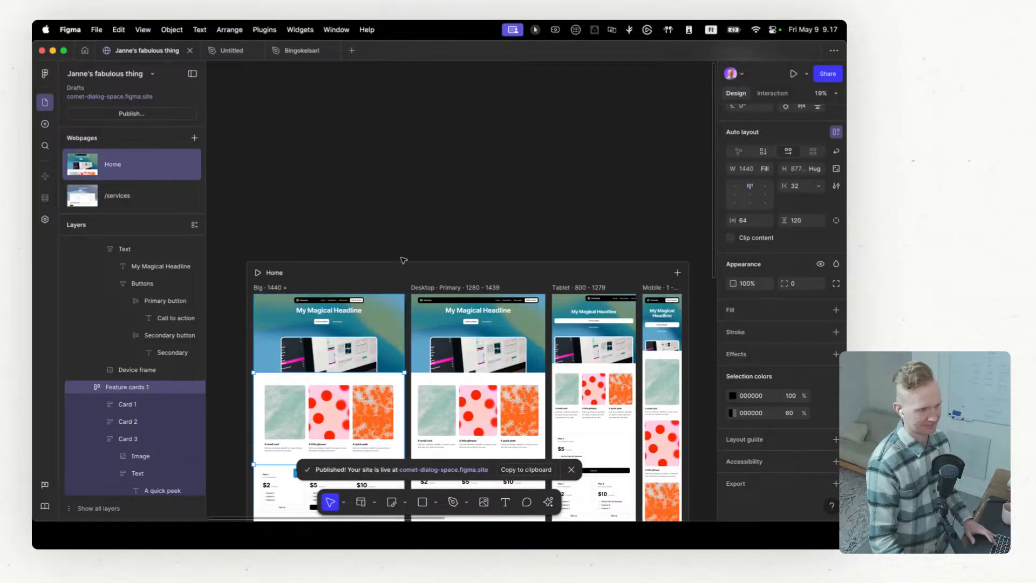
pyautogui.scroll(-3, 465, 333)
pyautogui.scroll(3, 426, 360)
pyautogui.hscroll(-3, 426, 361)
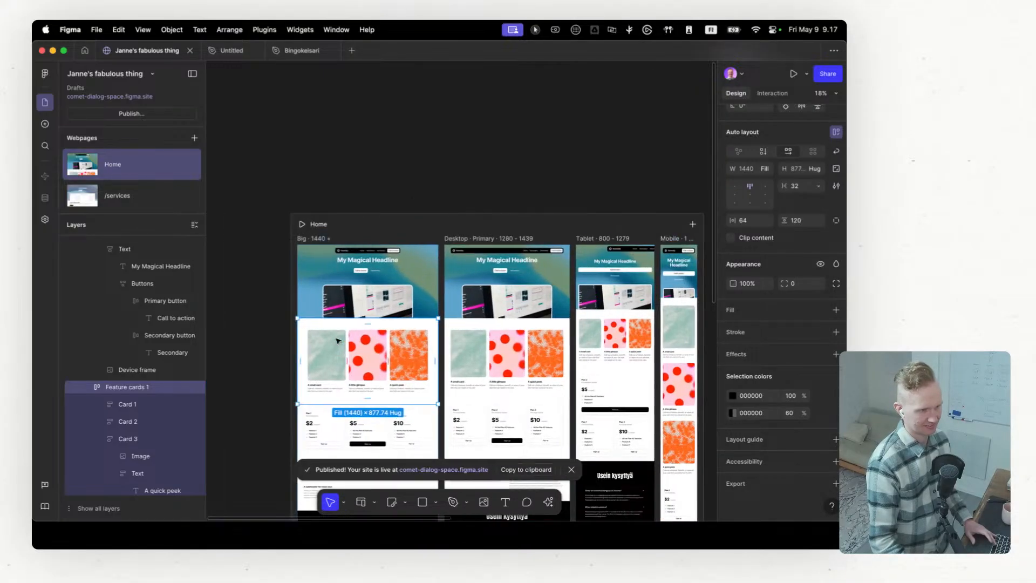
pyautogui.hscroll(3, 339, 339)
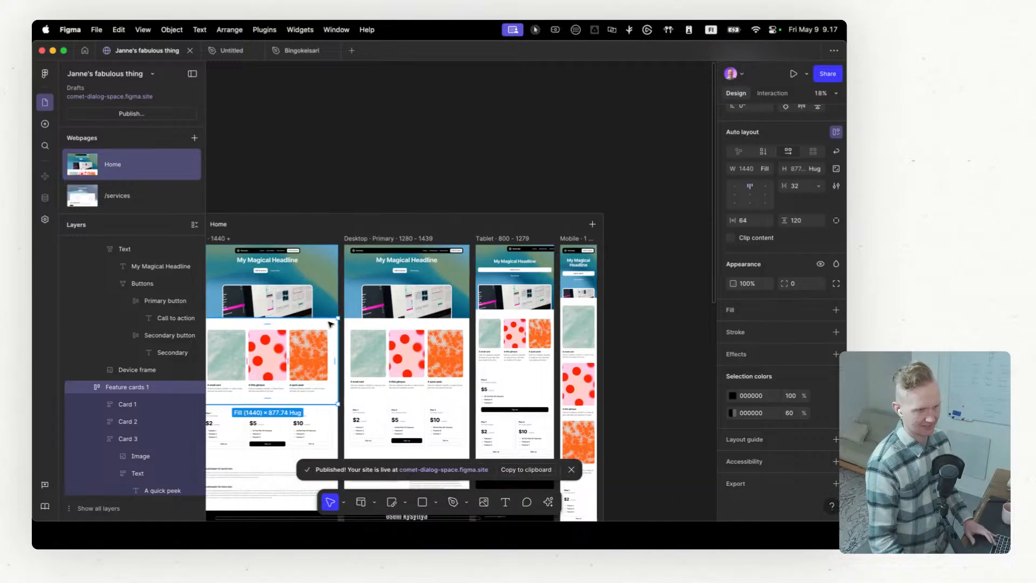
pyautogui.click(592, 224)
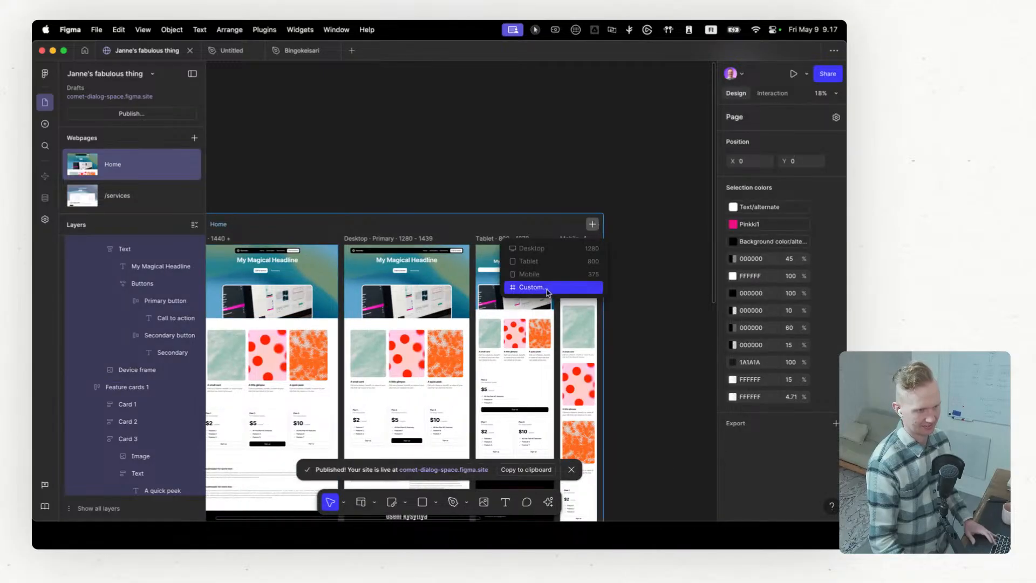
pyautogui.click(526, 287)
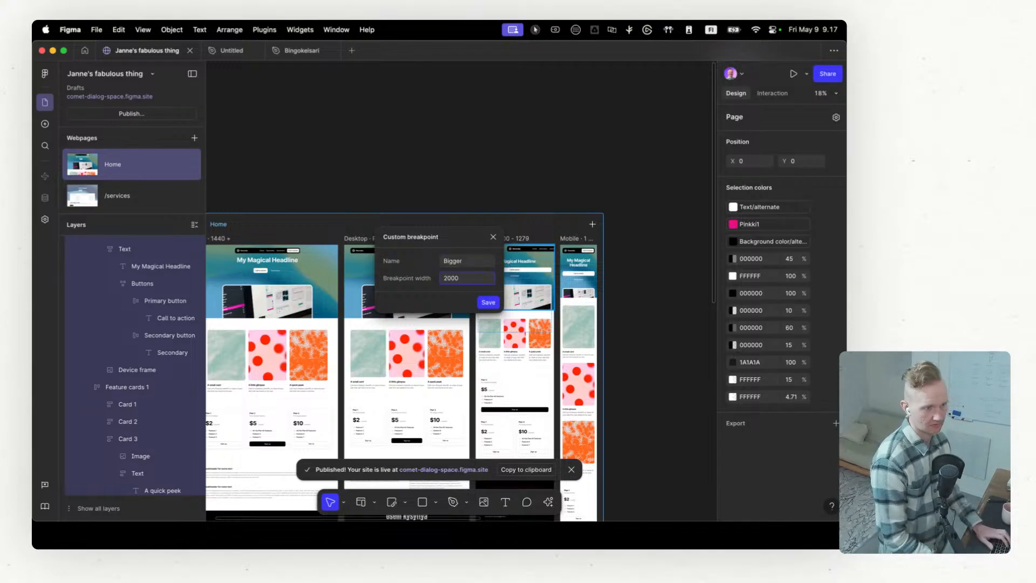
pyautogui.press('Return')
pyautogui.scroll(-5, 348, 325)
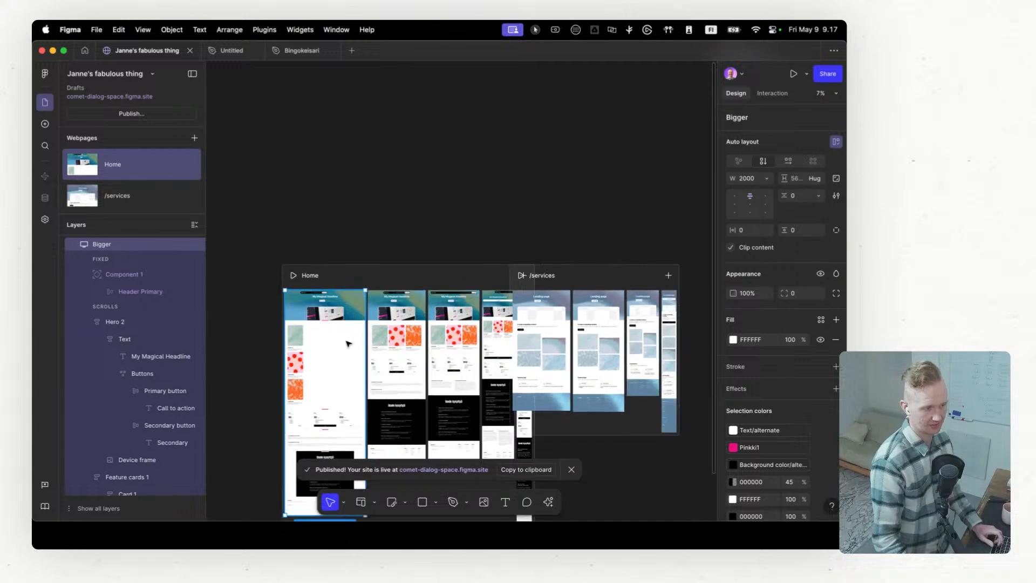
pyautogui.scroll(5, 320, 404)
pyautogui.scroll(5, 259, 327)
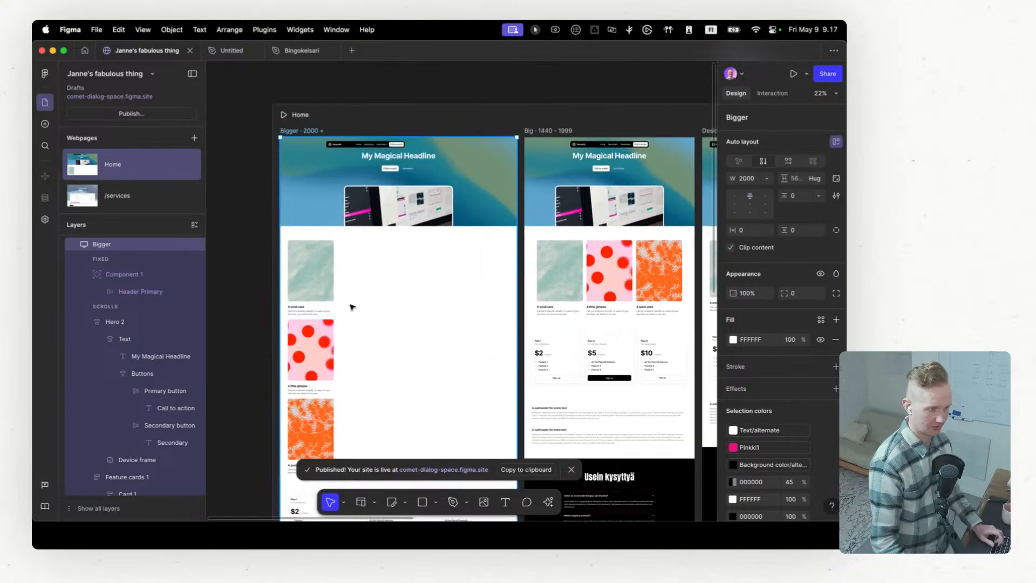
# Step: Switch the Feature cards 1 section in the Home page's Bigger breakpoint to a horizontal auto layout aligned top center
pyautogui.click(300, 318)
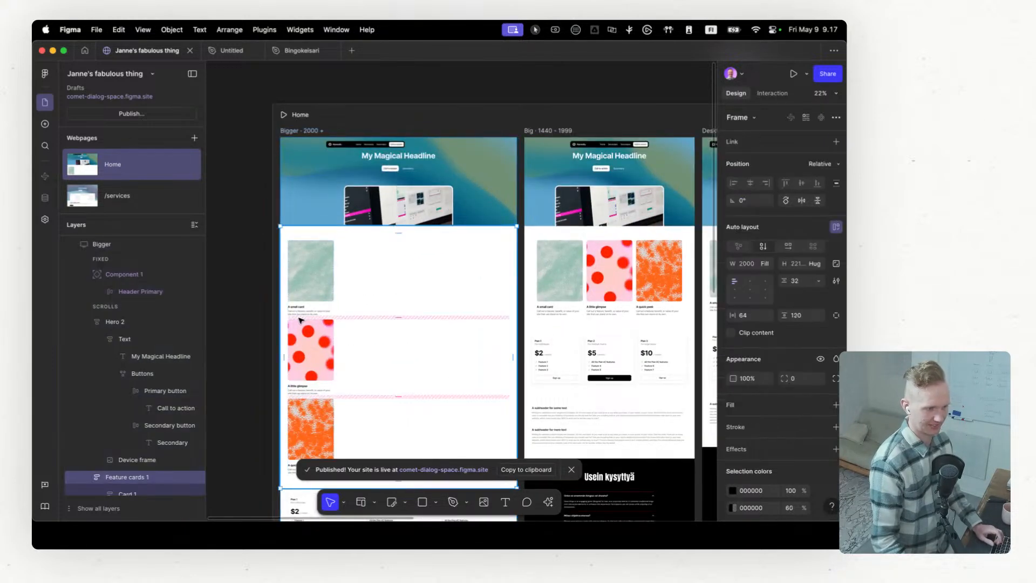
pyautogui.click(142, 488)
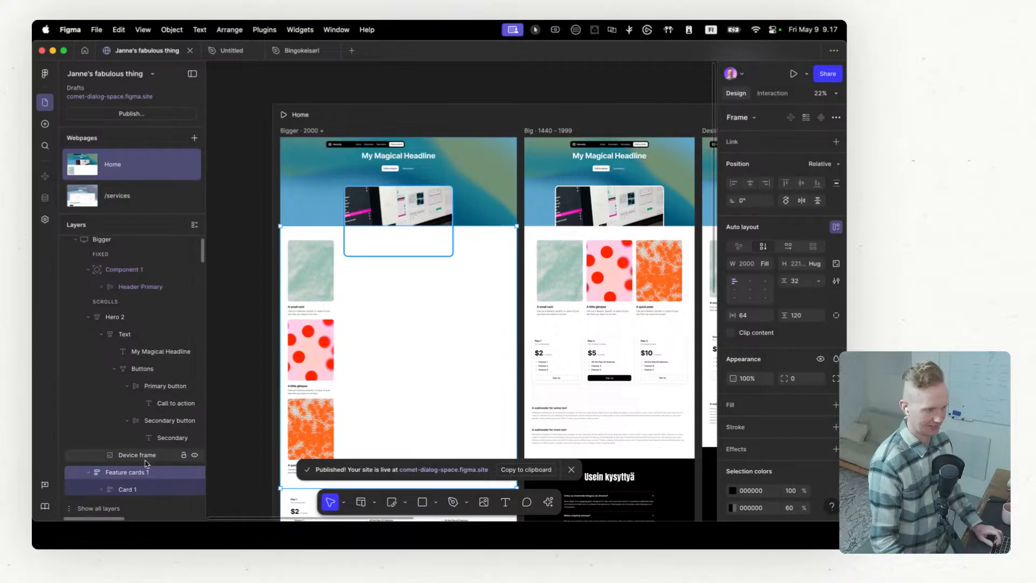
pyautogui.click(352, 398)
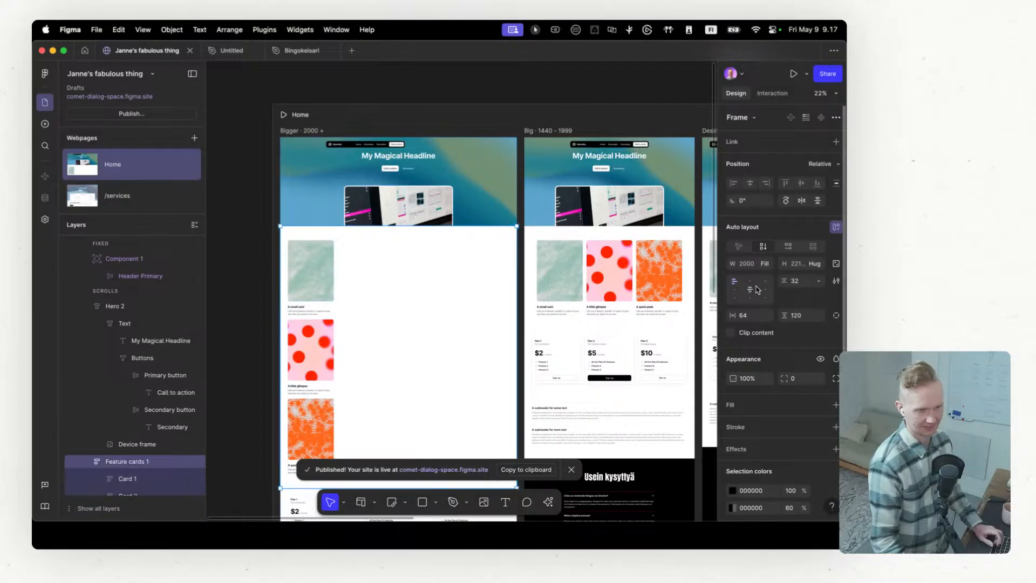
pyautogui.click(789, 248)
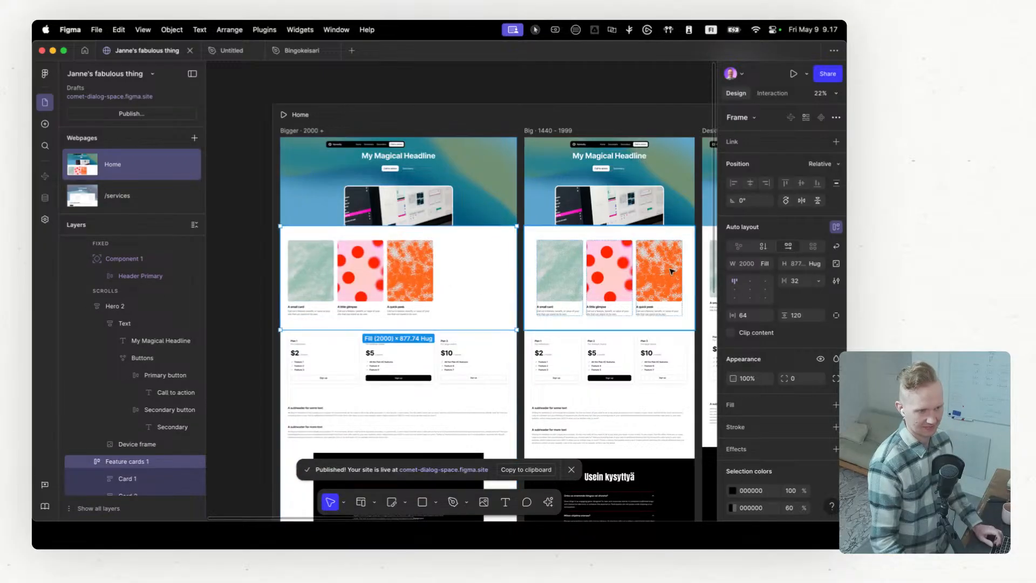
pyautogui.click(750, 281)
# Step: Widen the FAQ section in the Home page's Bigger breakpoint and set its width to fill the container
pyautogui.scroll(-3, 637, 270)
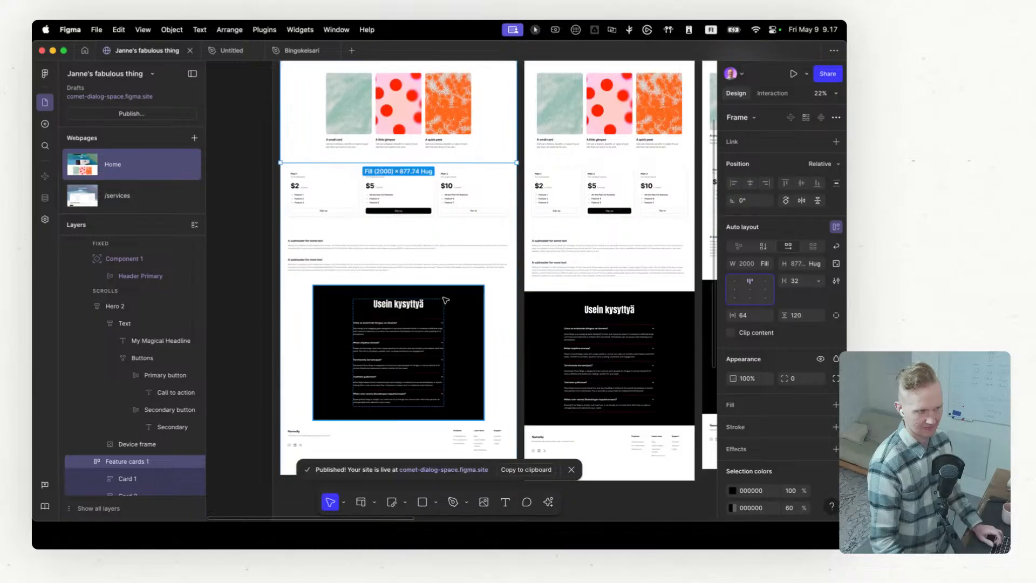
pyautogui.scroll(2, 637, 270)
pyautogui.scroll(-3, 629, 273)
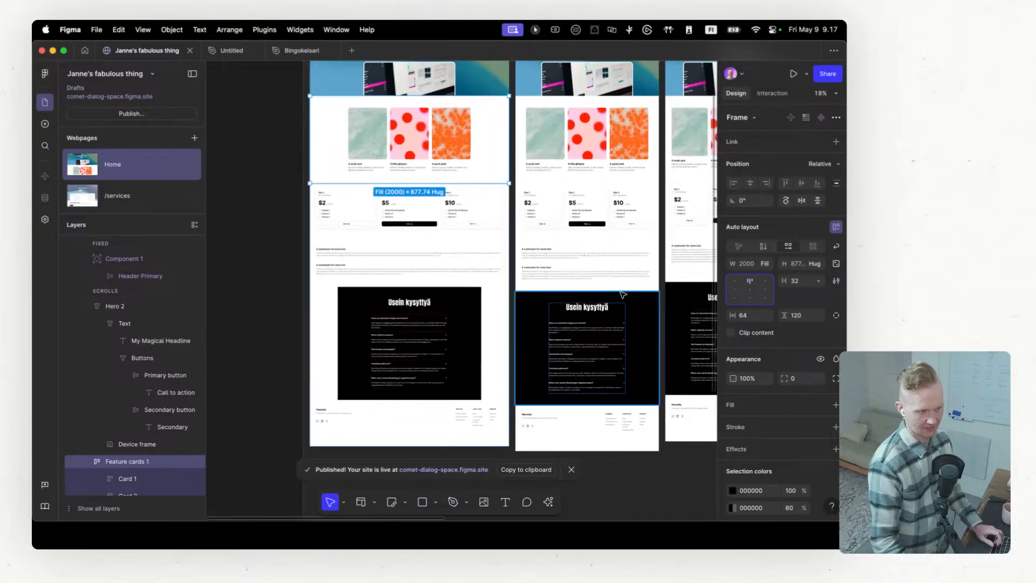
pyautogui.click(479, 299)
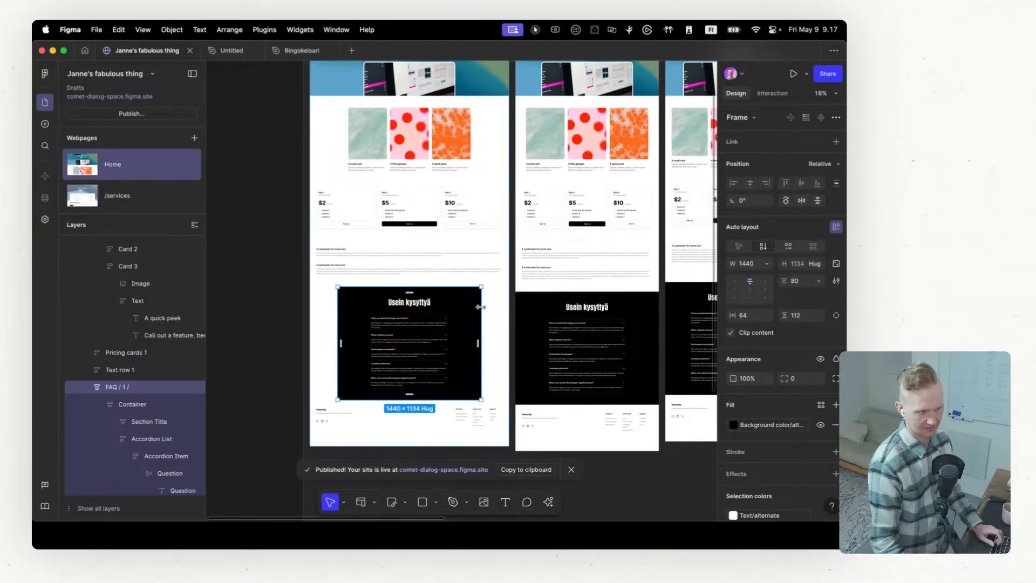
pyautogui.moveTo(481, 305); pyautogui.dragTo(499, 307)
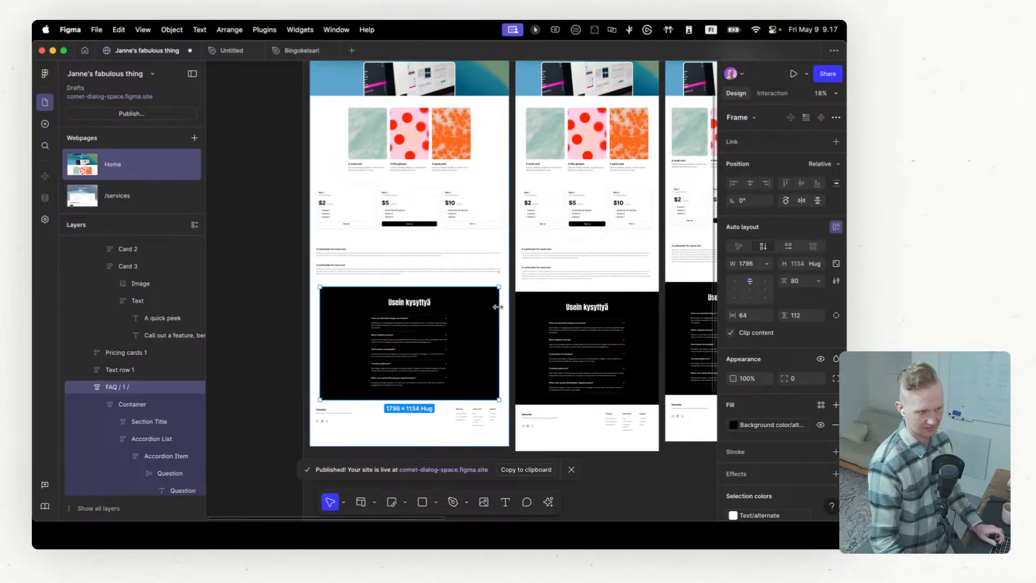
pyautogui.click(767, 265)
pyautogui.click(774, 289)
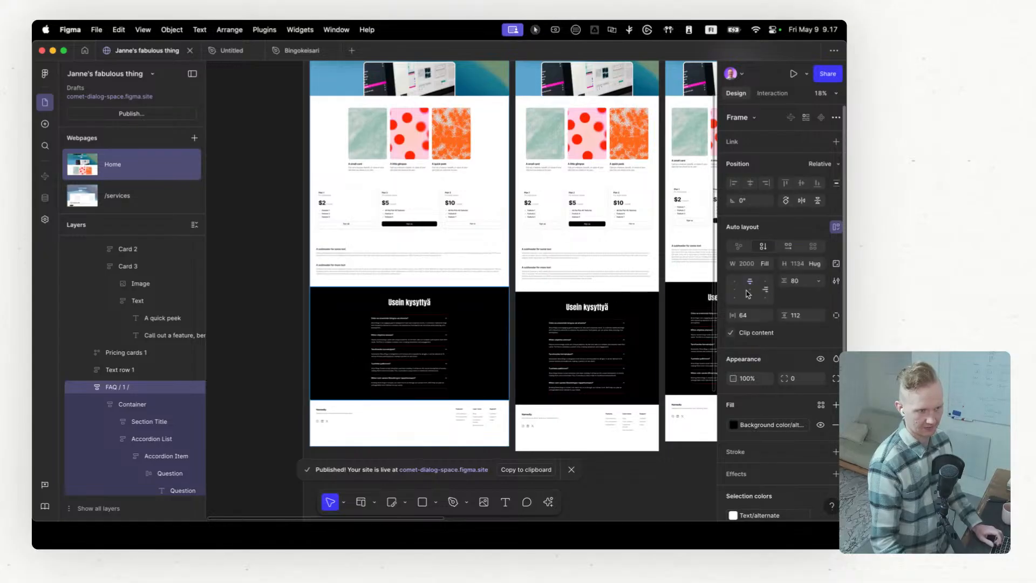
# Step: Move the Home page frame on the canvas clear of the overlapping /services page, to about X -1705
pyautogui.scroll(5, 551, 298)
pyautogui.scroll(-5, 551, 298)
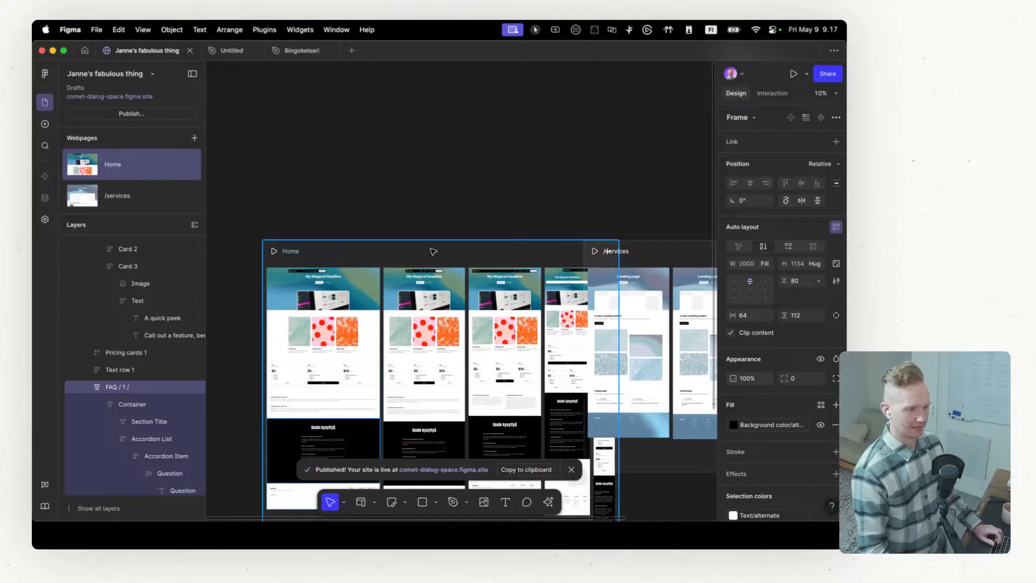
pyautogui.moveTo(433, 251); pyautogui.dragTo(338, 252)
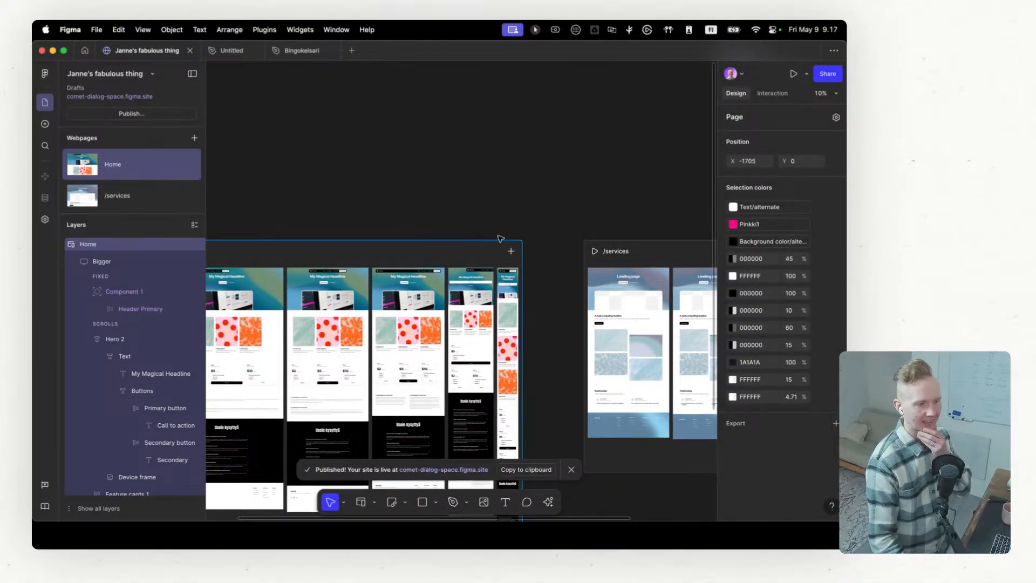
# Step: Collapse the Component 1, Hero 2, Feature cards 1 and FAQ layers of the Home page's Bigger breakpoint
pyautogui.scroll(-2, 540, 231)
pyautogui.scroll(-3, 540, 231)
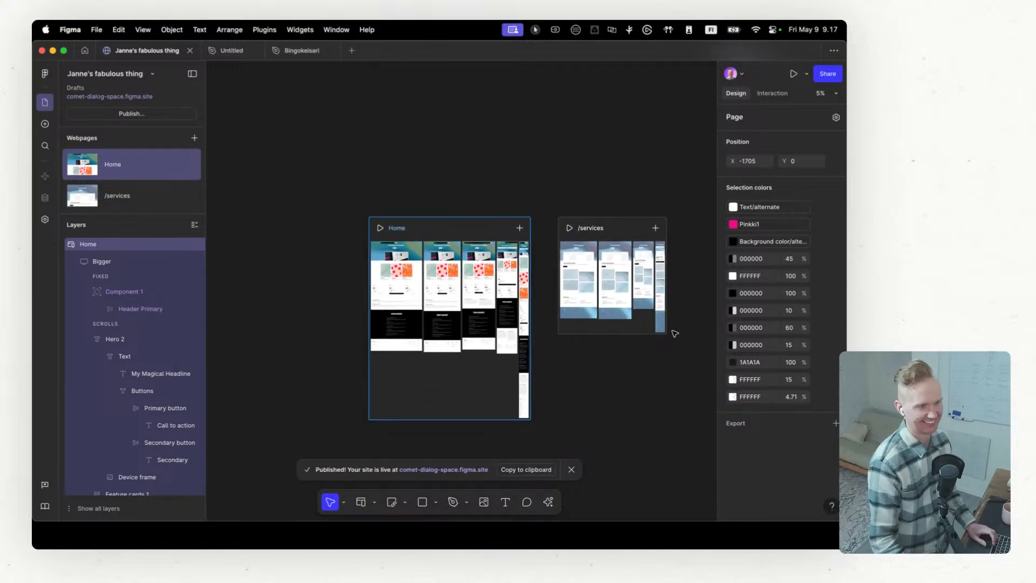
pyautogui.scroll(3, 616, 236)
pyautogui.scroll(-3, 618, 238)
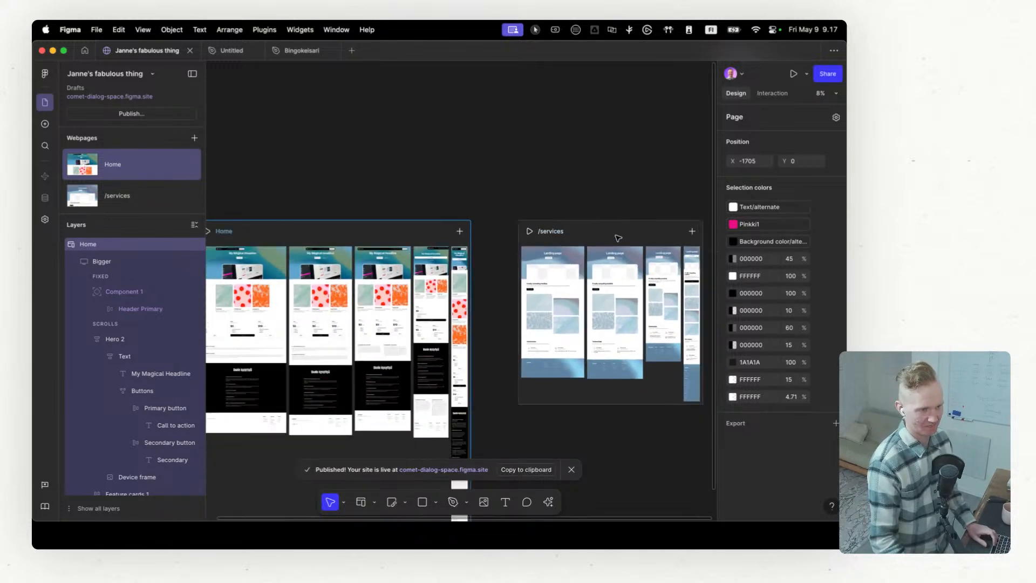
pyautogui.click(89, 292)
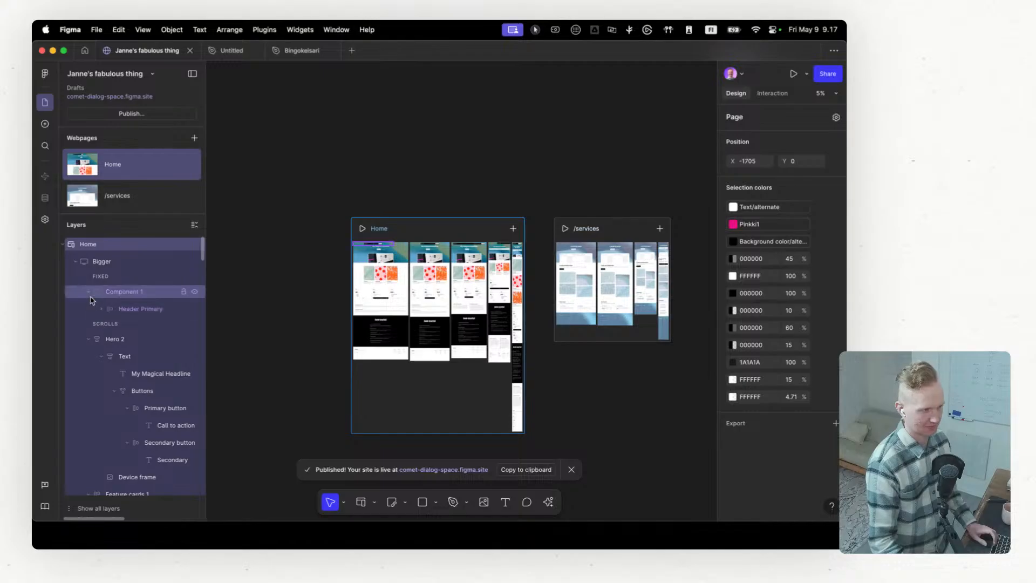
pyautogui.click(89, 322)
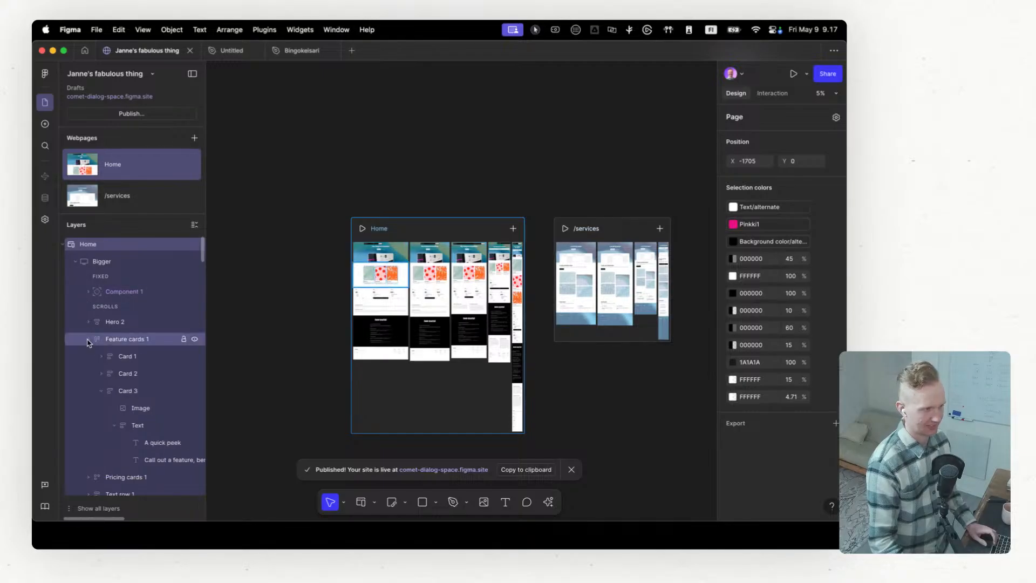
pyautogui.click(89, 339)
pyautogui.click(88, 391)
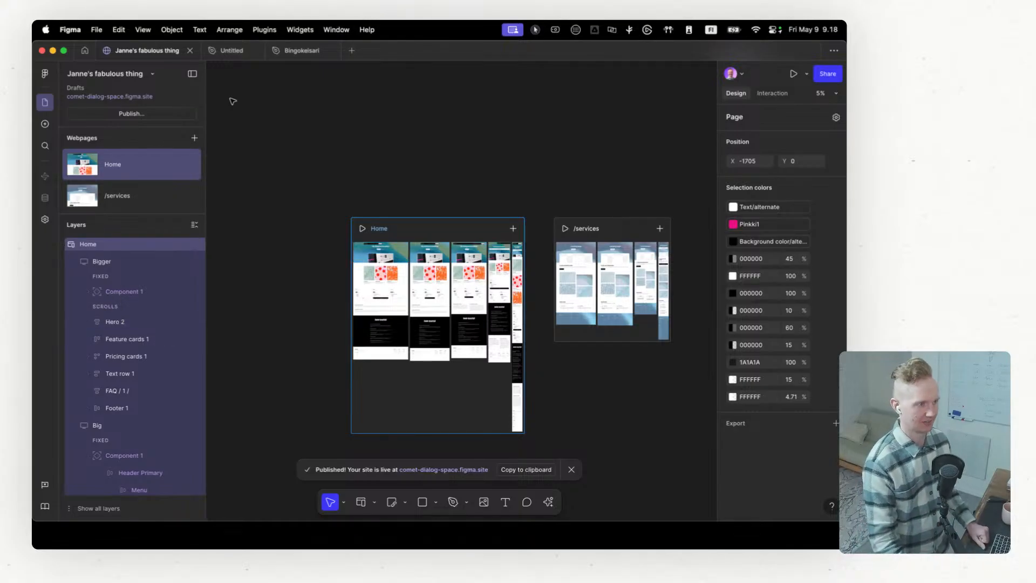
# Step: Dismiss the notification about the published site
pyautogui.scroll(-3, 496, 242)
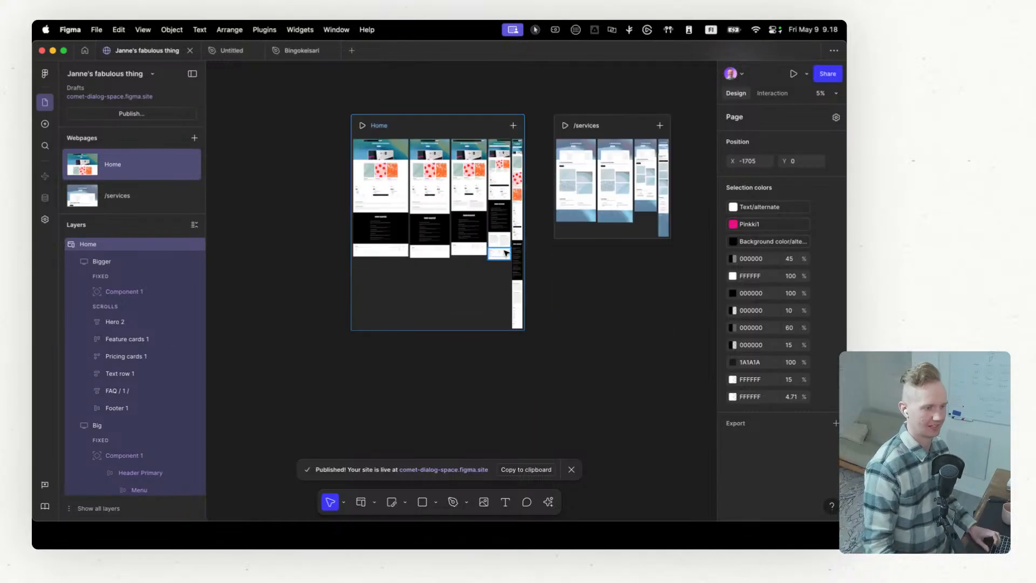
pyautogui.scroll(2, 556, 337)
pyautogui.click(572, 470)
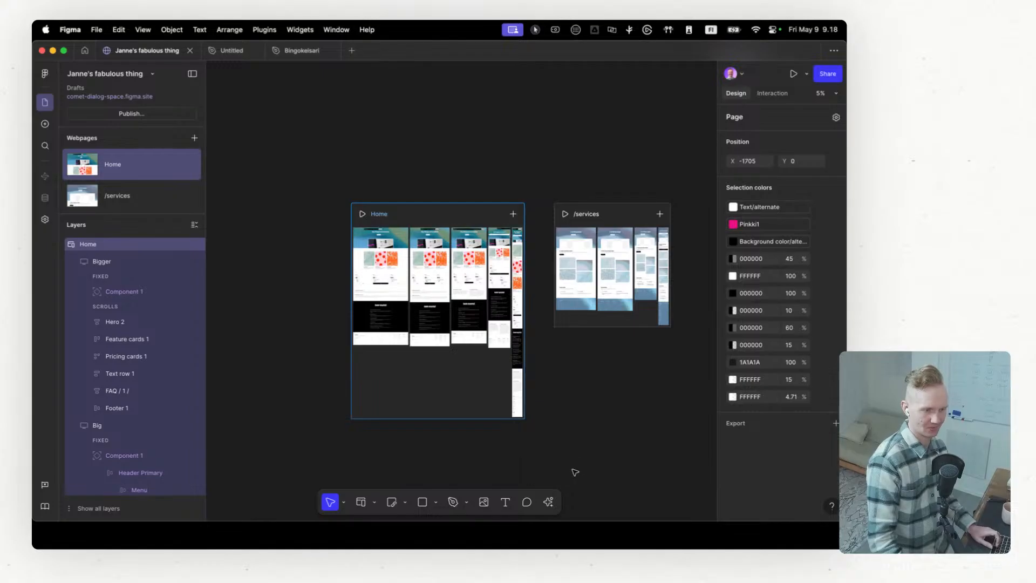
pyautogui.scroll(1, 583, 420)
pyautogui.hscroll(2, 645, 406)
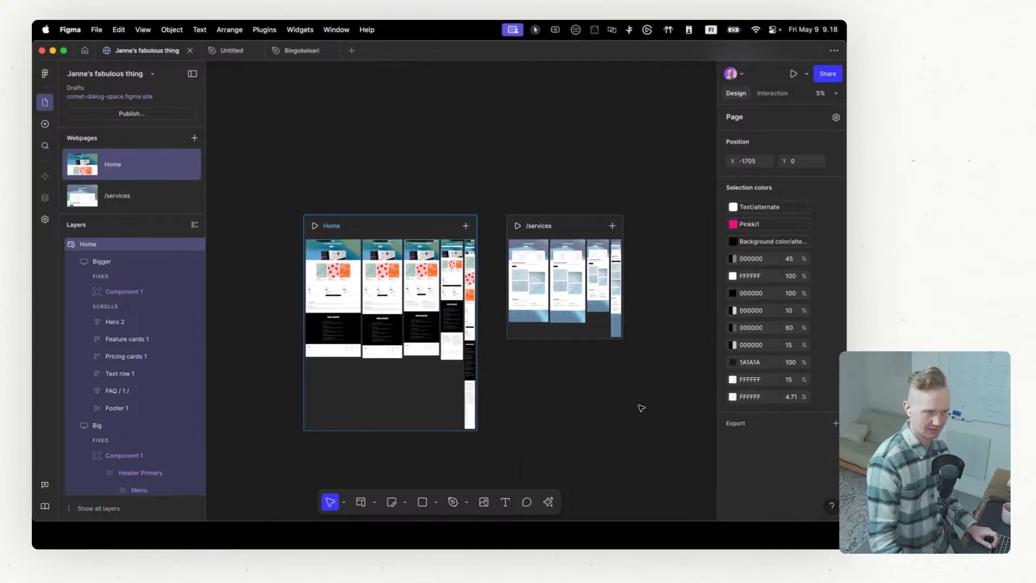
pyautogui.scroll(-2, 625, 410)
pyautogui.hscroll(-1, 617, 409)
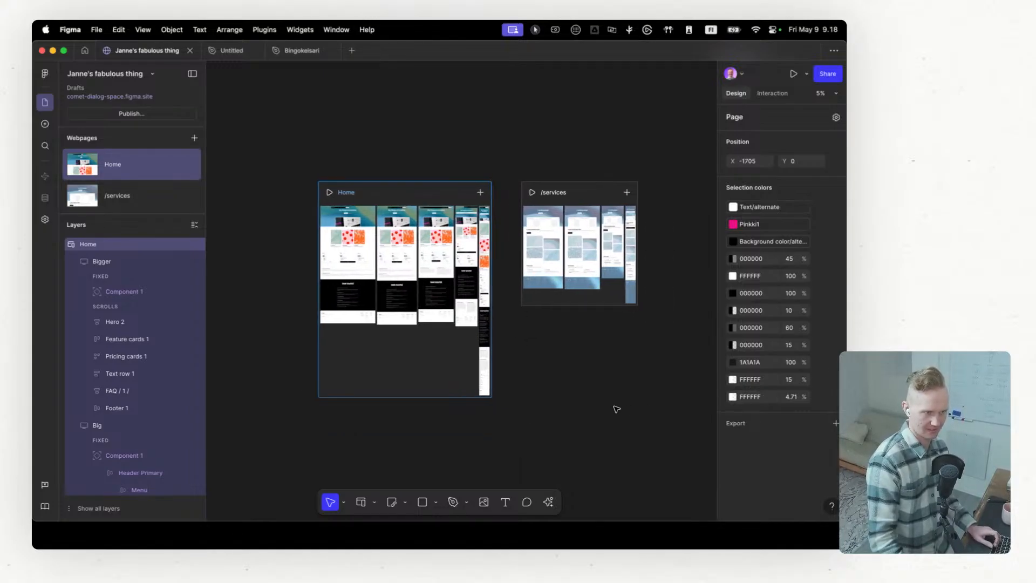
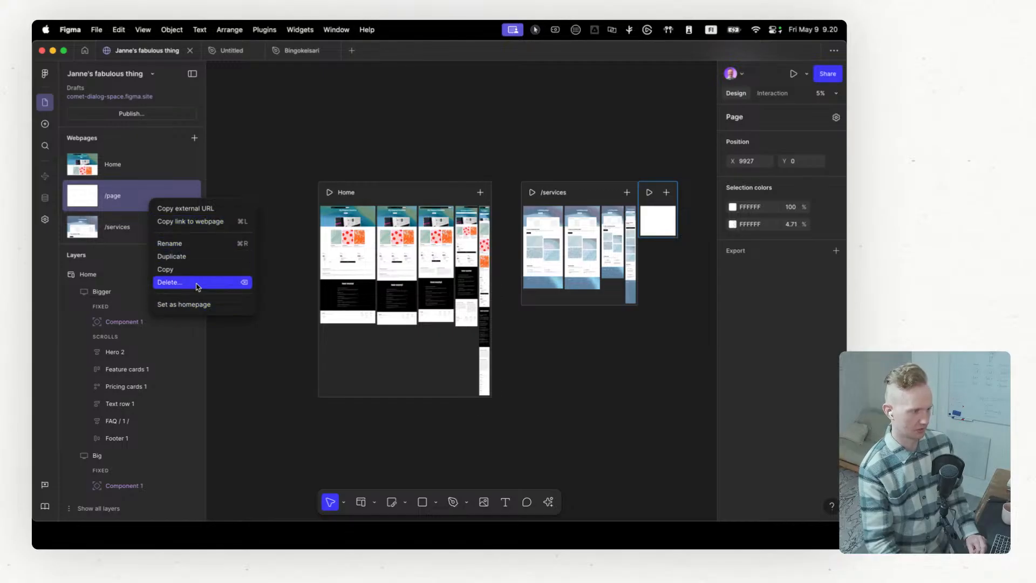
# Step: Delete the /page webpage and collapse all layers in the layer list
pyautogui.click(197, 285)
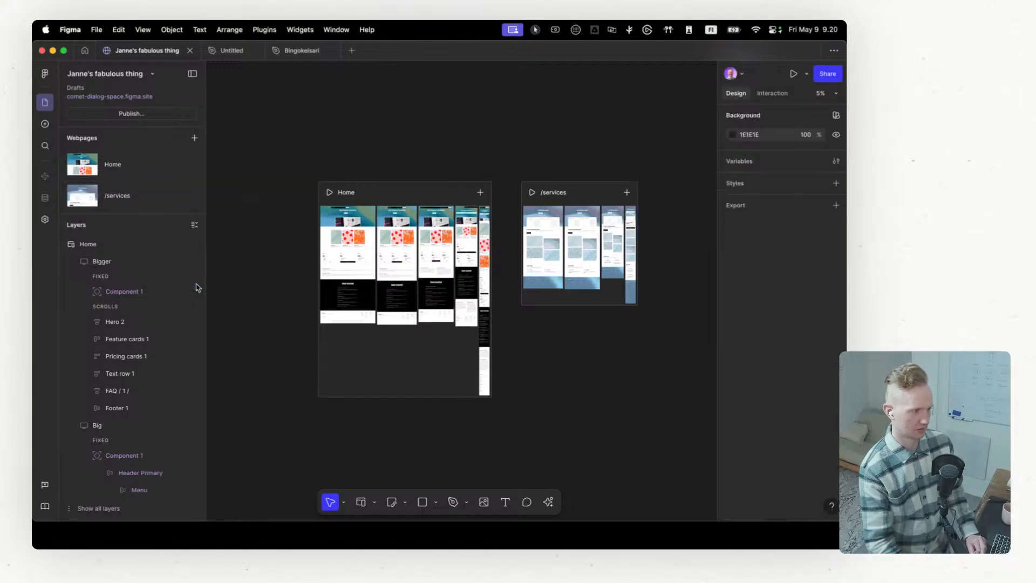
pyautogui.click(195, 226)
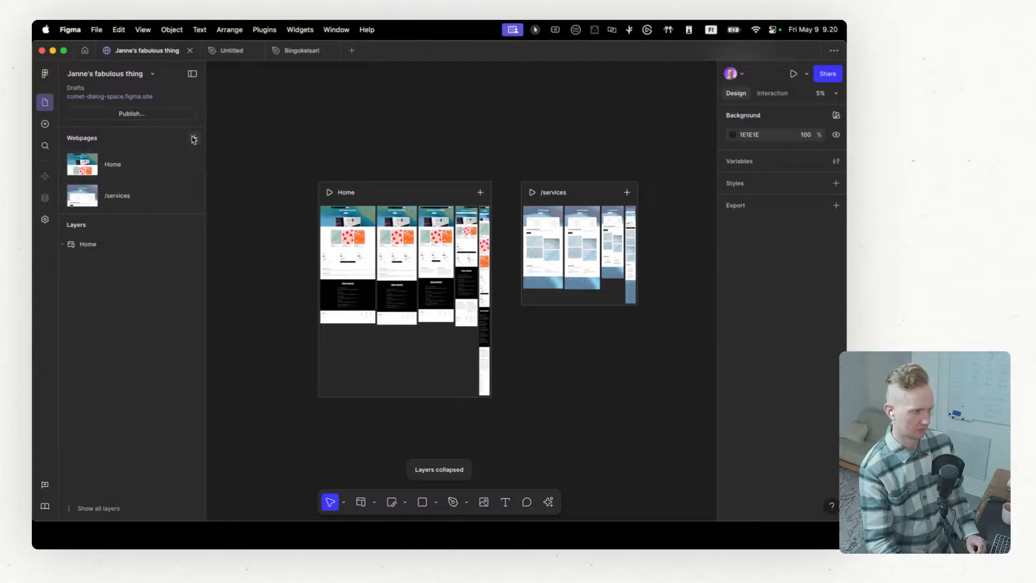
# Step: Insert an embed block before the first card in the Pricing cards 1 section of the Home page's Big breakpoint
pyautogui.click(45, 124)
pyautogui.moveTo(181, 304)
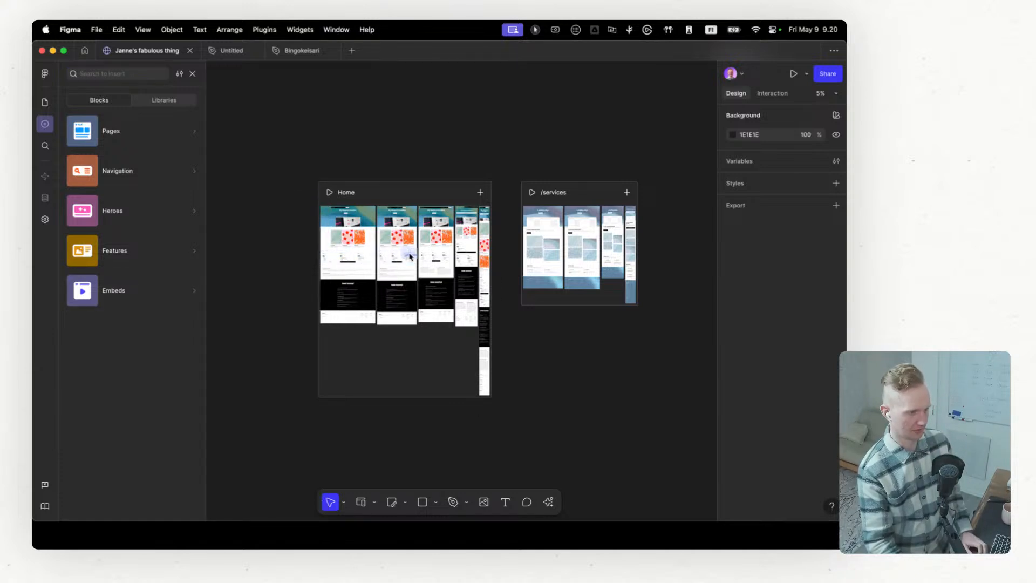
pyautogui.moveTo(409, 257); pyautogui.dragTo(406, 251)
pyautogui.moveTo(395, 180); pyautogui.dragTo(393, 211)
pyautogui.scroll(10, 388, 384)
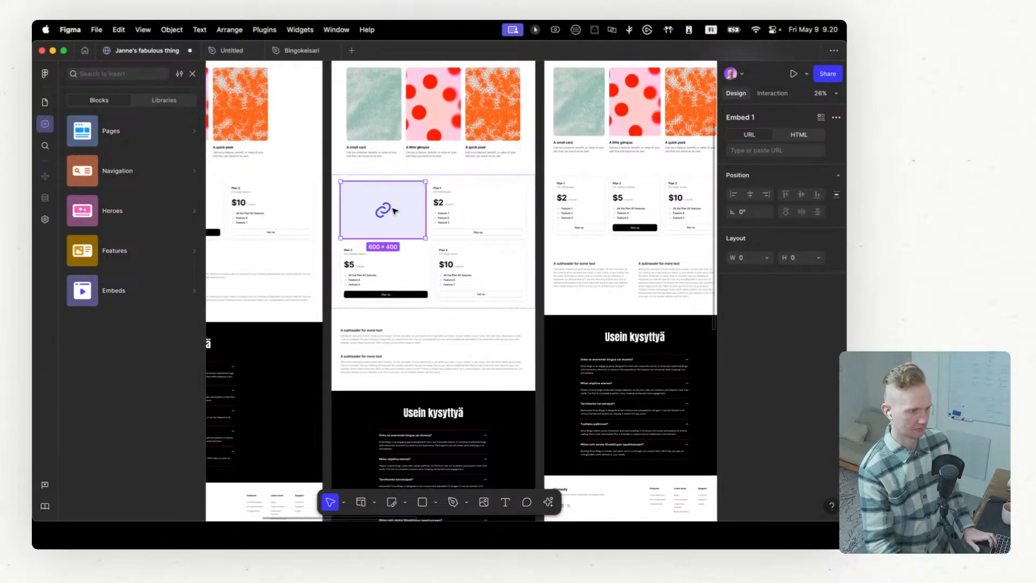
pyautogui.rightClick(408, 202)
pyautogui.click(391, 204)
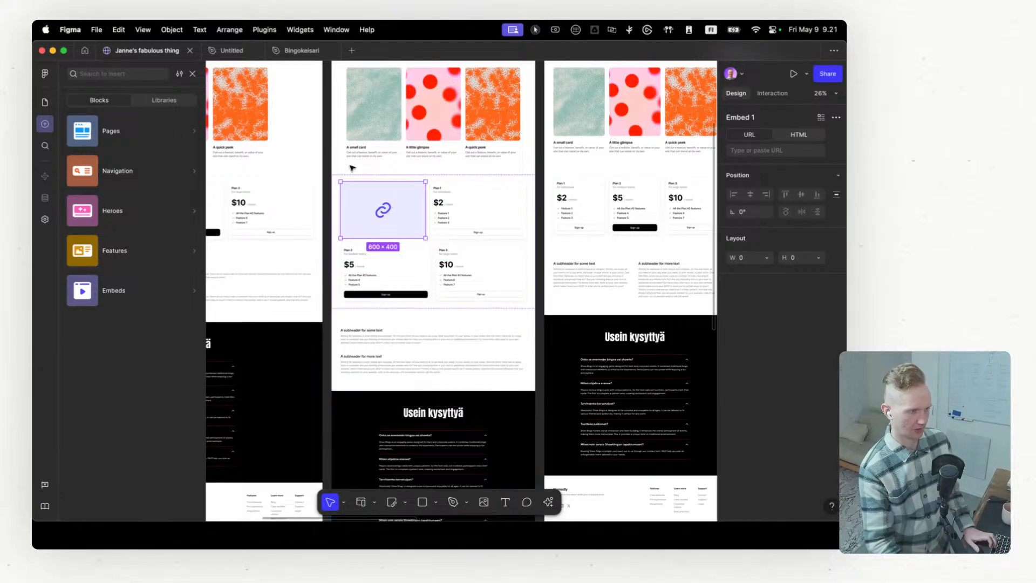
# Step: Compare the URL and HTML source options of the embed, leaving it on URL
pyautogui.click(792, 138)
pyautogui.click(763, 137)
pyautogui.click(796, 139)
pyautogui.click(763, 138)
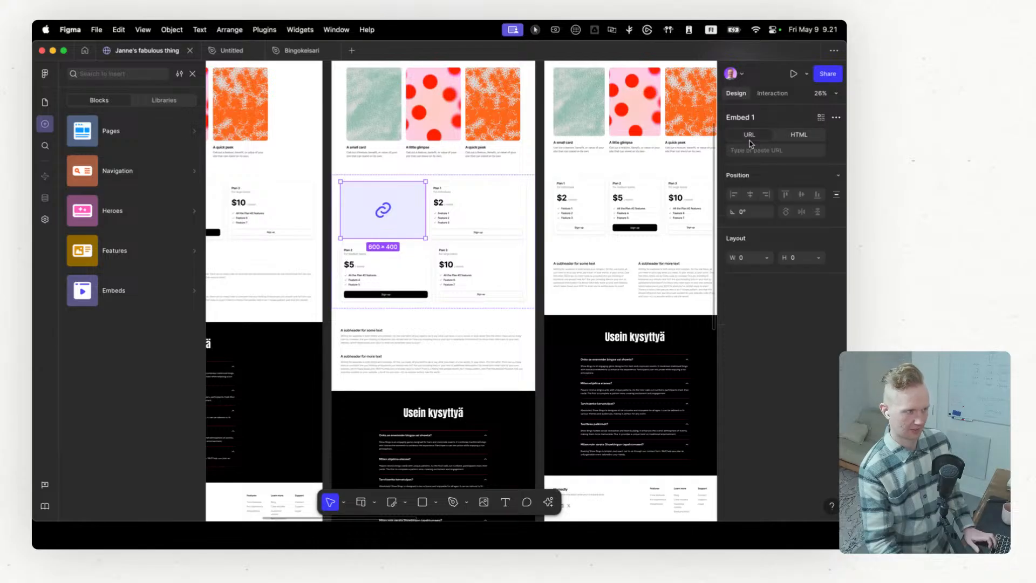
# Step: Review the Home page's site settings and return to the canvas
pyautogui.click(44, 221)
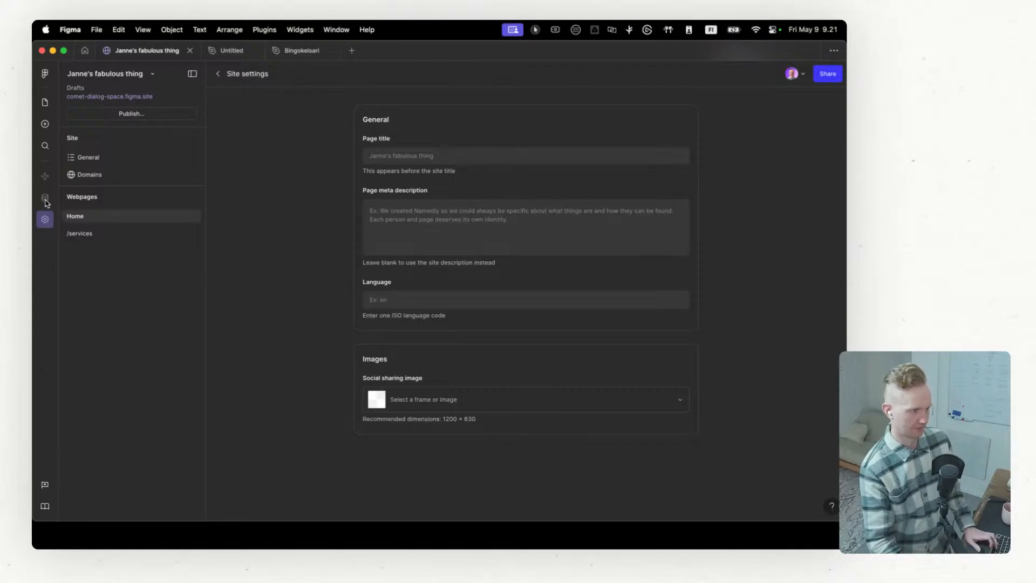
pyautogui.click(45, 106)
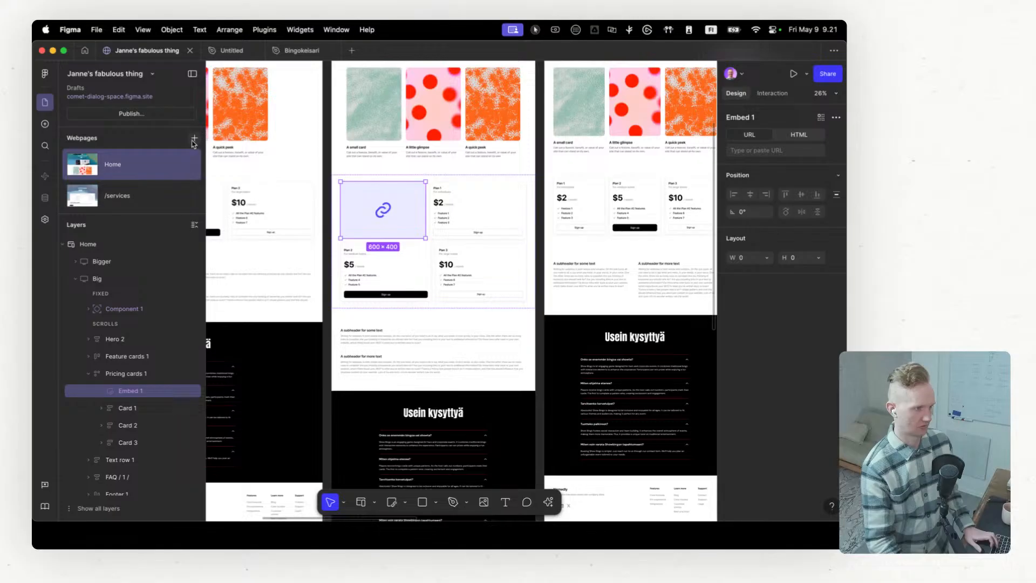
# Step: Add a new blank webpage, check its page settings, and return to the file view with the Home layers collapsed
pyautogui.click(194, 139)
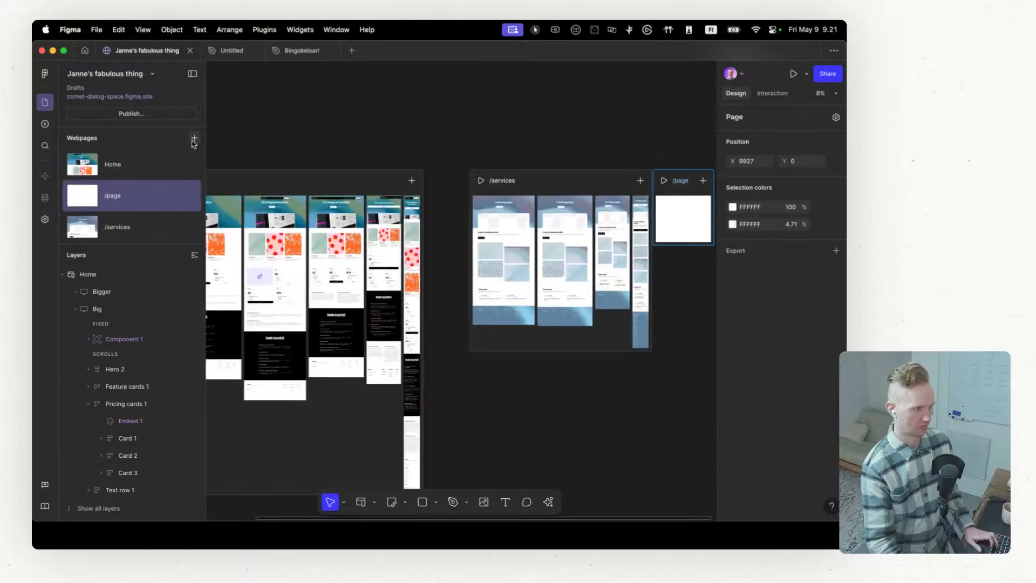
pyautogui.click(190, 196)
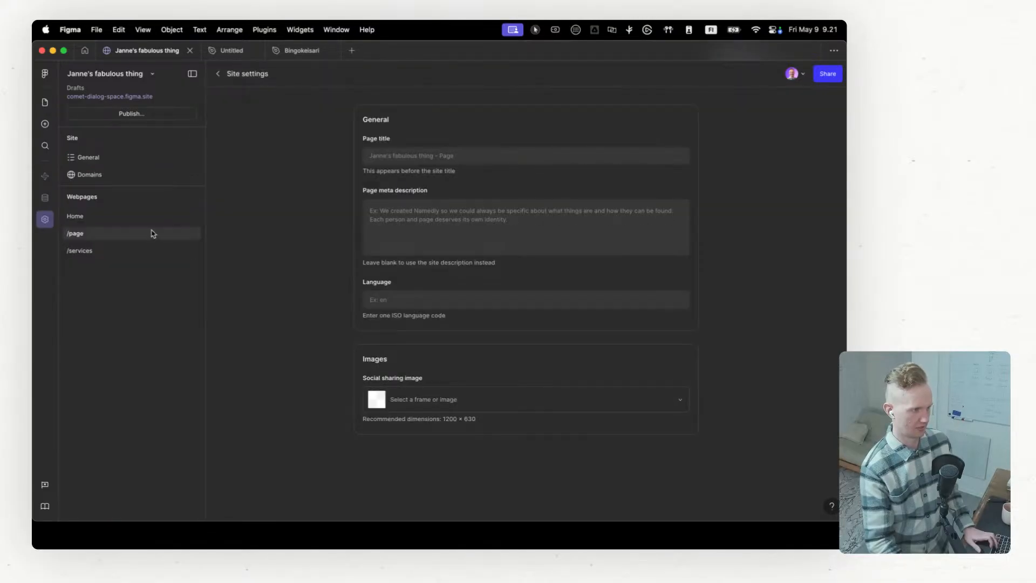
pyautogui.click(46, 146)
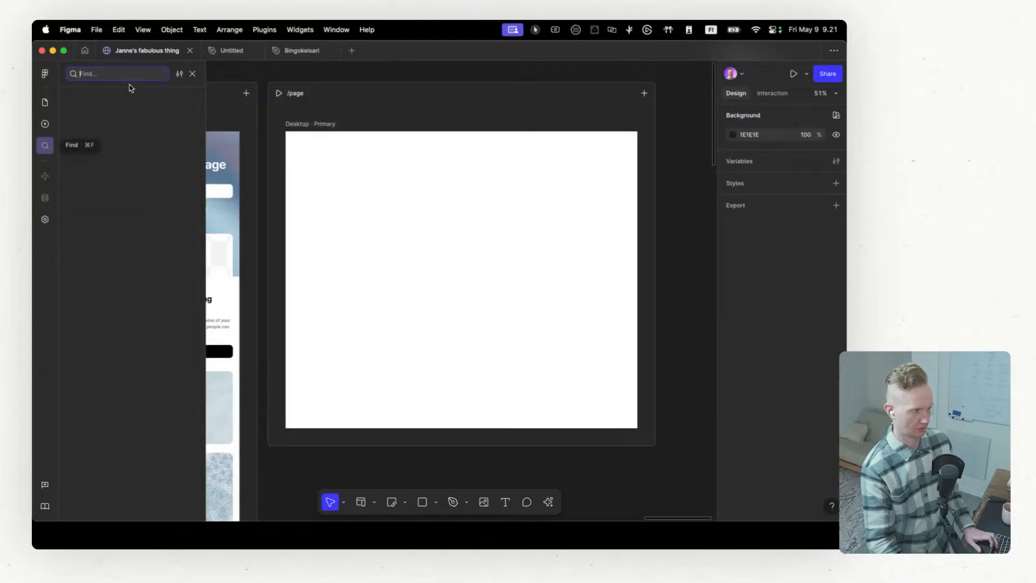
pyautogui.click(192, 74)
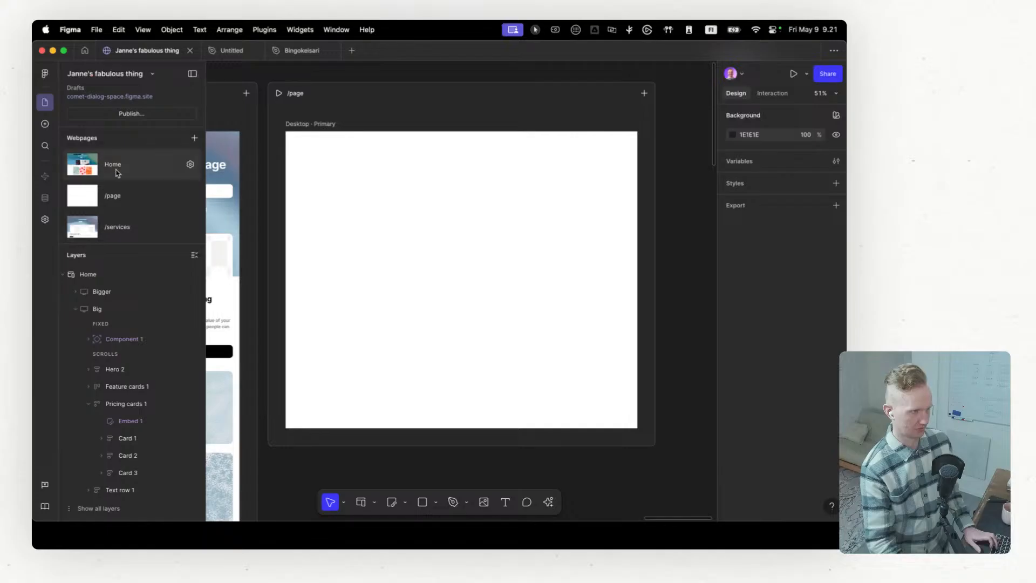
pyautogui.click(64, 275)
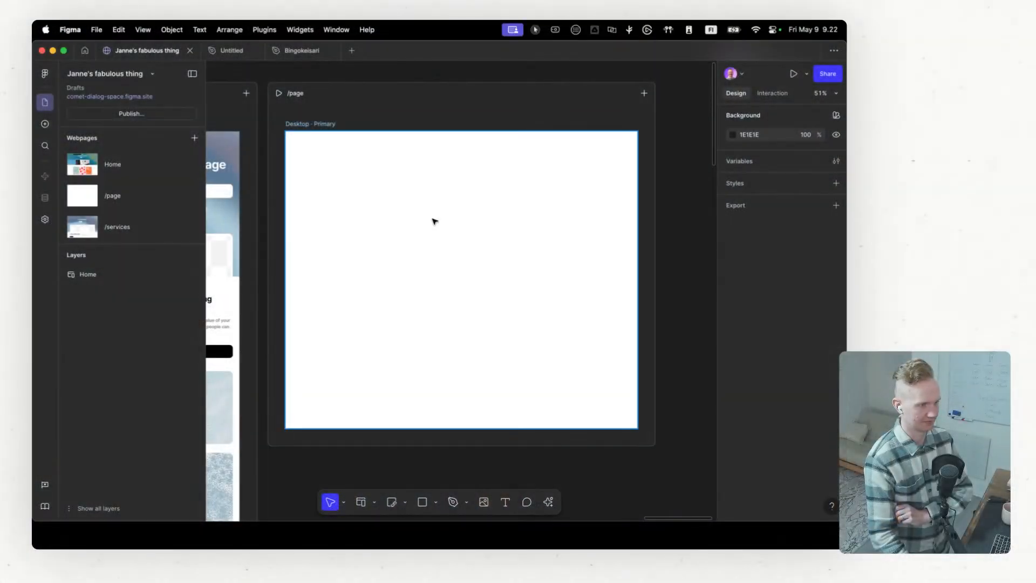
# Step: Select the Desktop frame of the /page webpage and review the AI actions offered for it
pyautogui.click(424, 222)
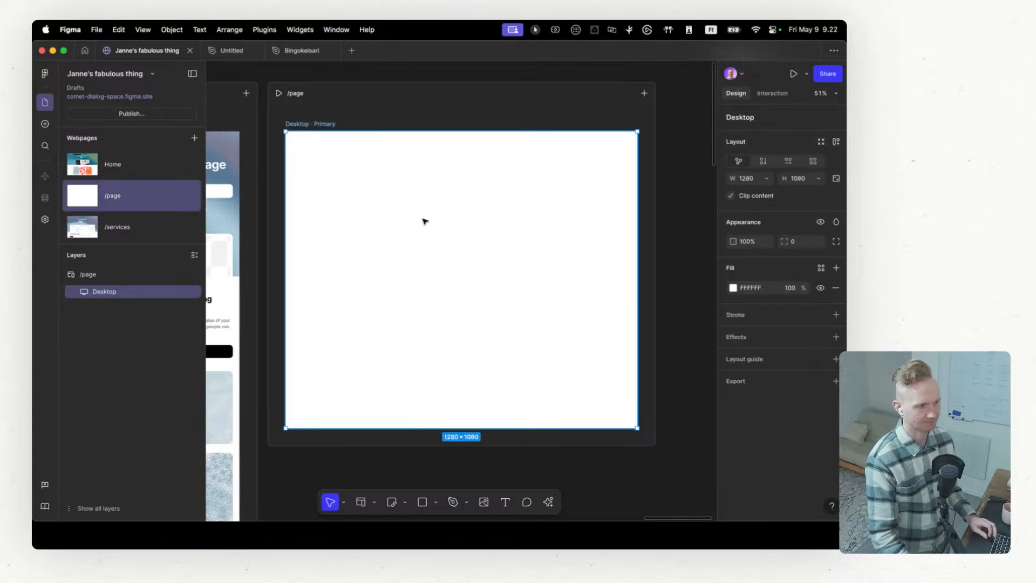
pyautogui.click(550, 502)
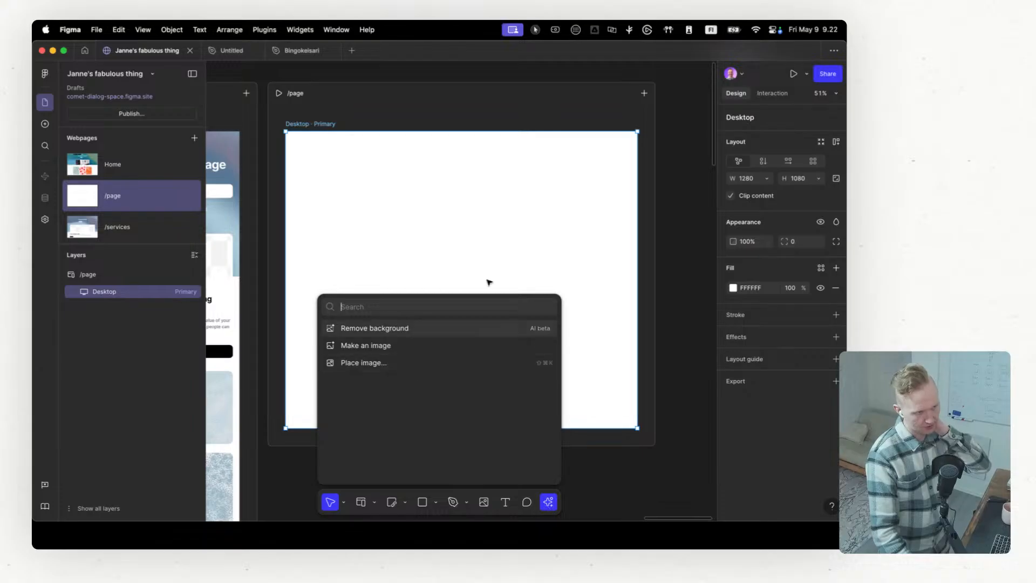
pyautogui.click(458, 236)
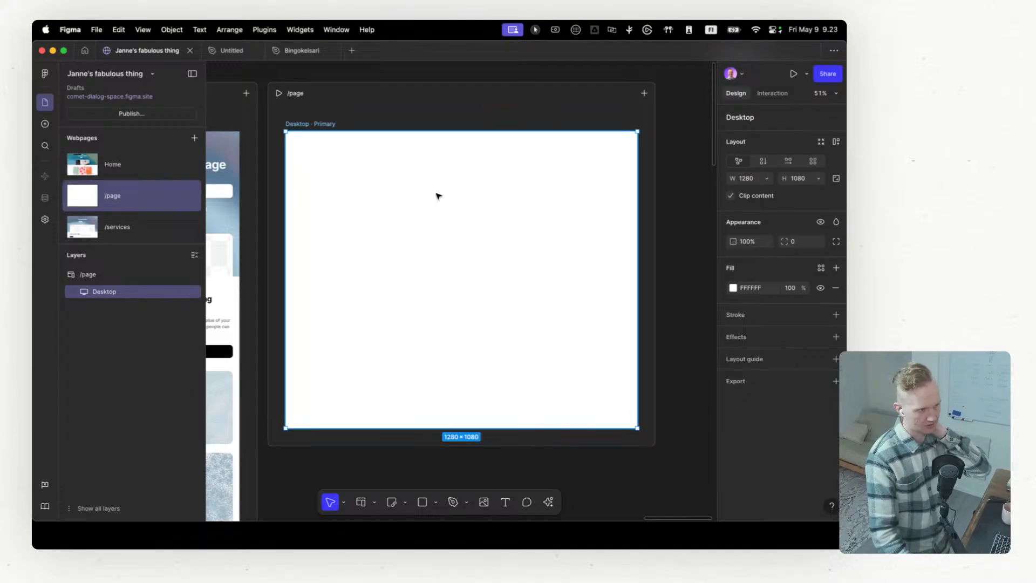
pyautogui.scroll(-1, 475, 296)
pyautogui.scroll(3, 481, 294)
pyautogui.scroll(-3, 503, 394)
pyautogui.click(549, 501)
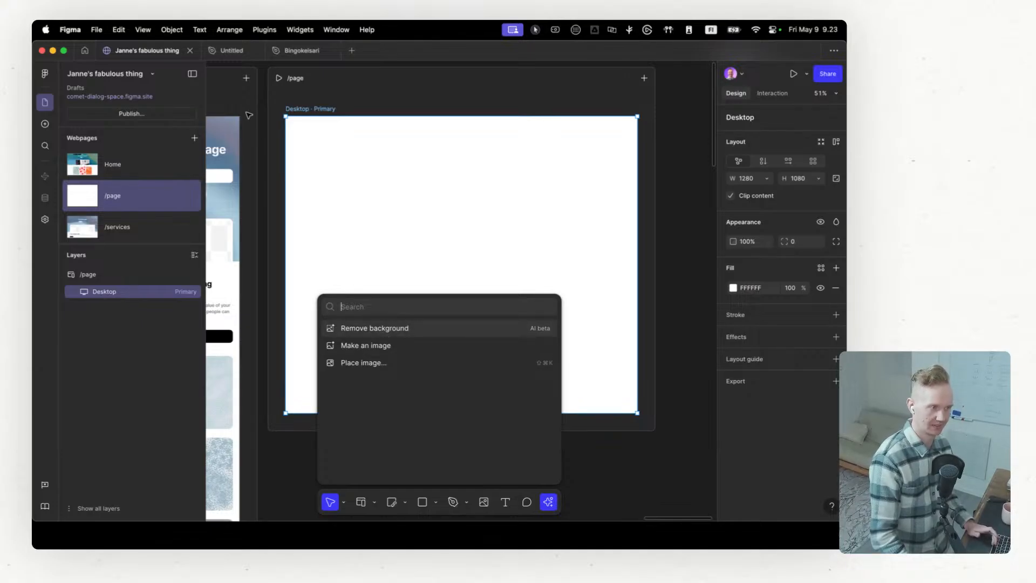
# Step: Switch to the Untitled design file and examine its AI actions for image editing, design tools and writing
pyautogui.click(228, 51)
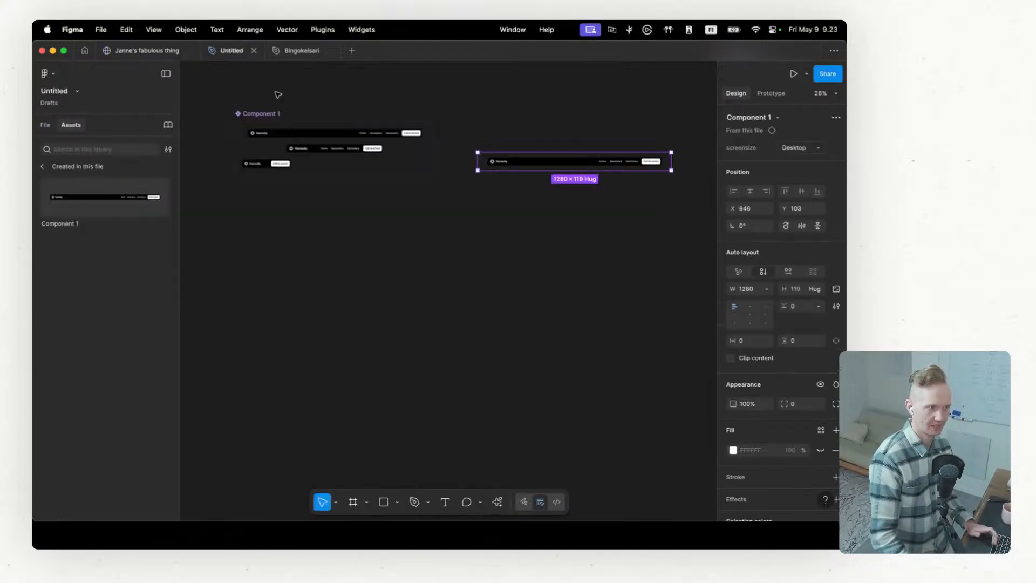
pyautogui.click(337, 296)
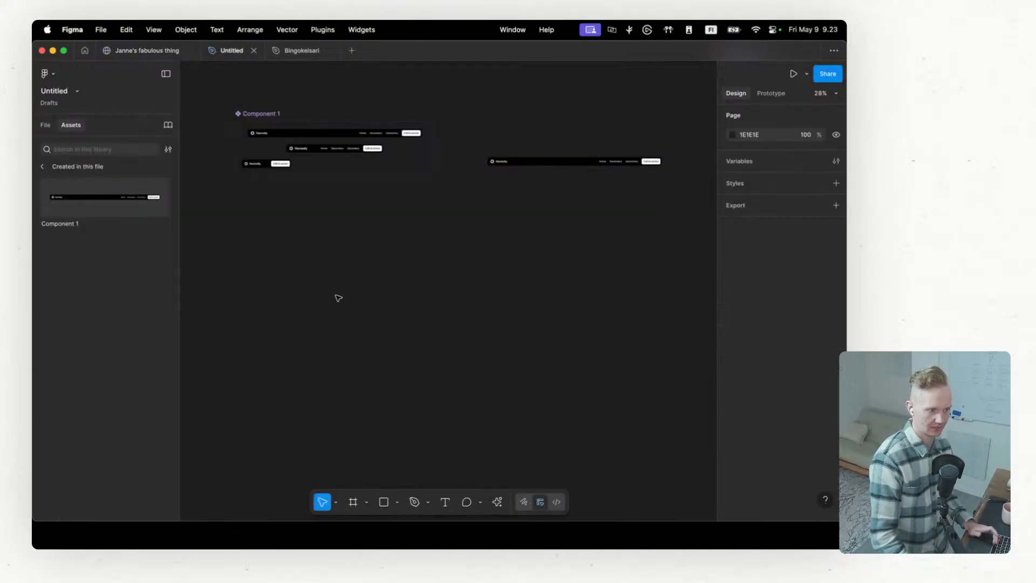
pyautogui.click(498, 503)
pyautogui.scroll(-3, 407, 447)
pyautogui.scroll(-5, 405, 398)
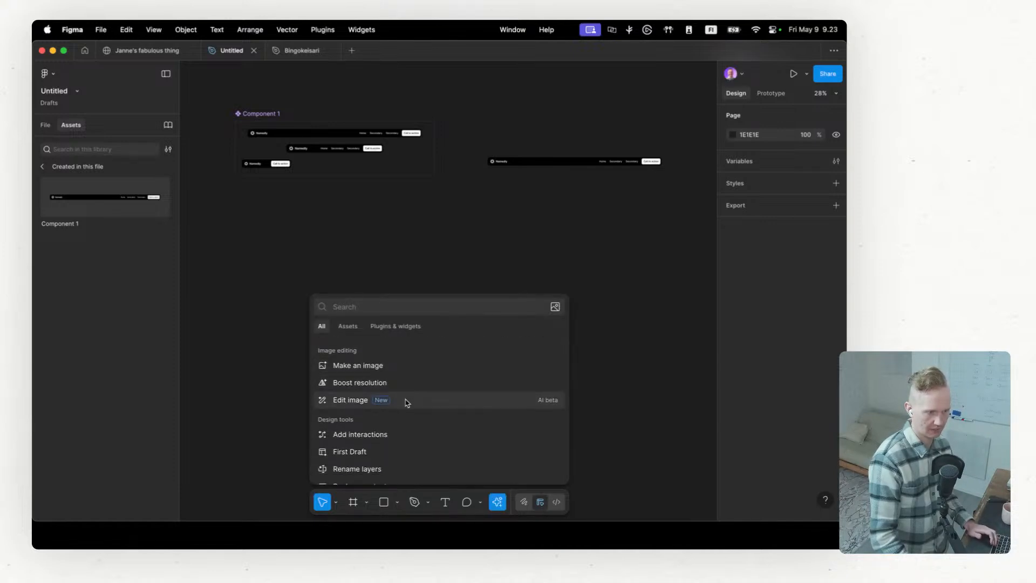
pyautogui.scroll(-2, 406, 400)
pyautogui.scroll(-1, 405, 399)
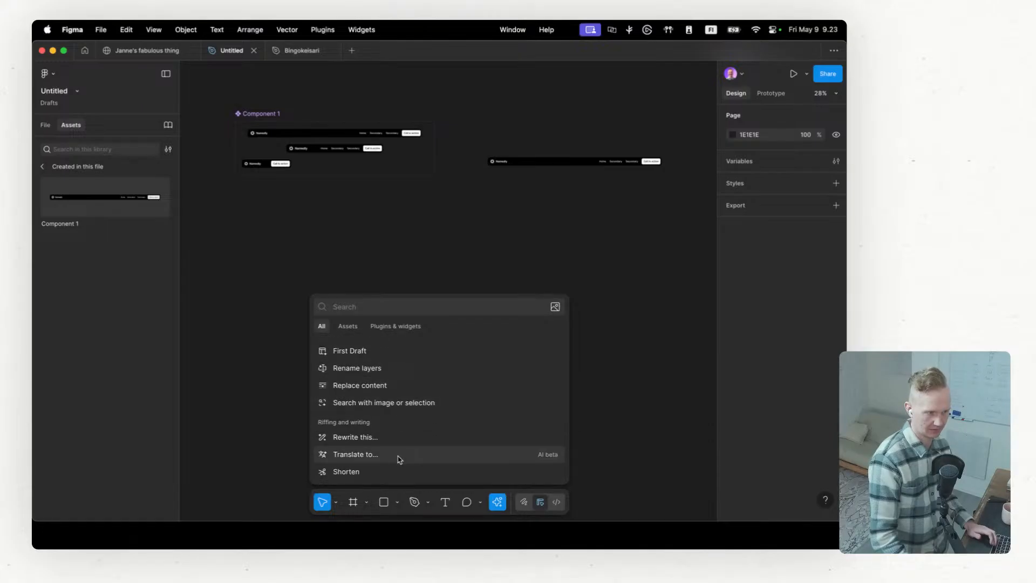
pyautogui.scroll(3, 387, 434)
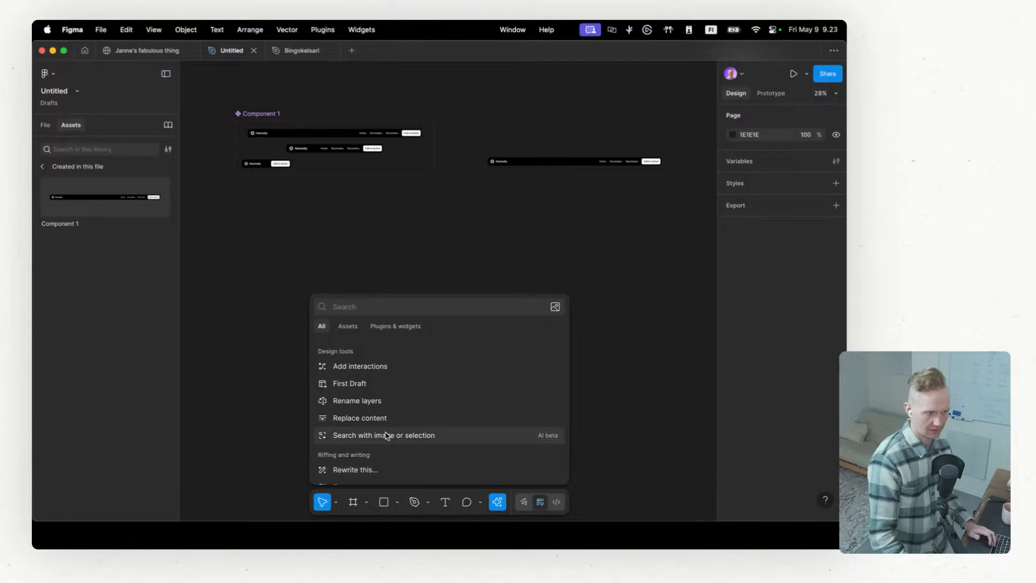
pyautogui.scroll(3, 372, 407)
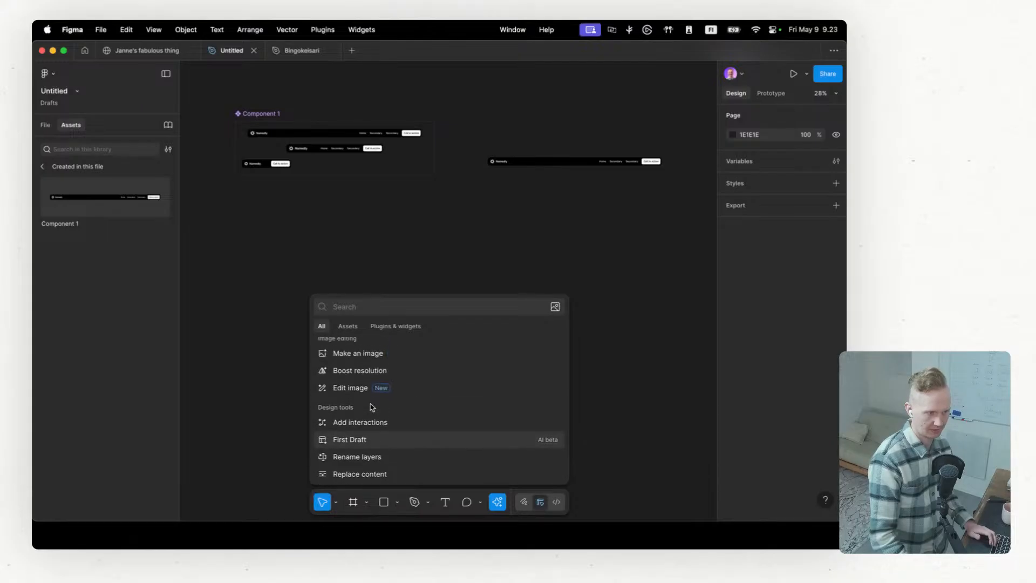
pyautogui.scroll(3, 396, 388)
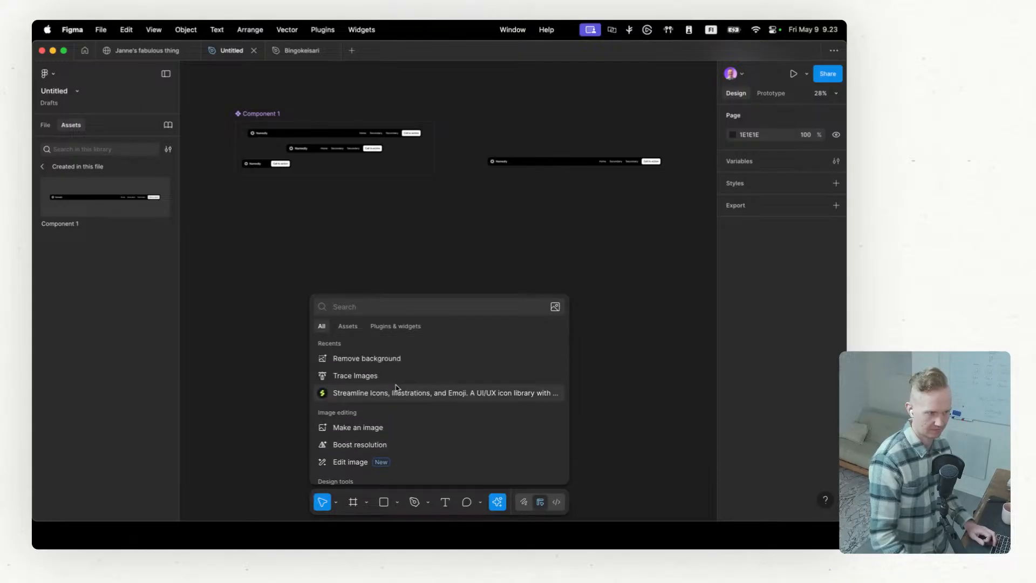
pyautogui.scroll(-5, 395, 425)
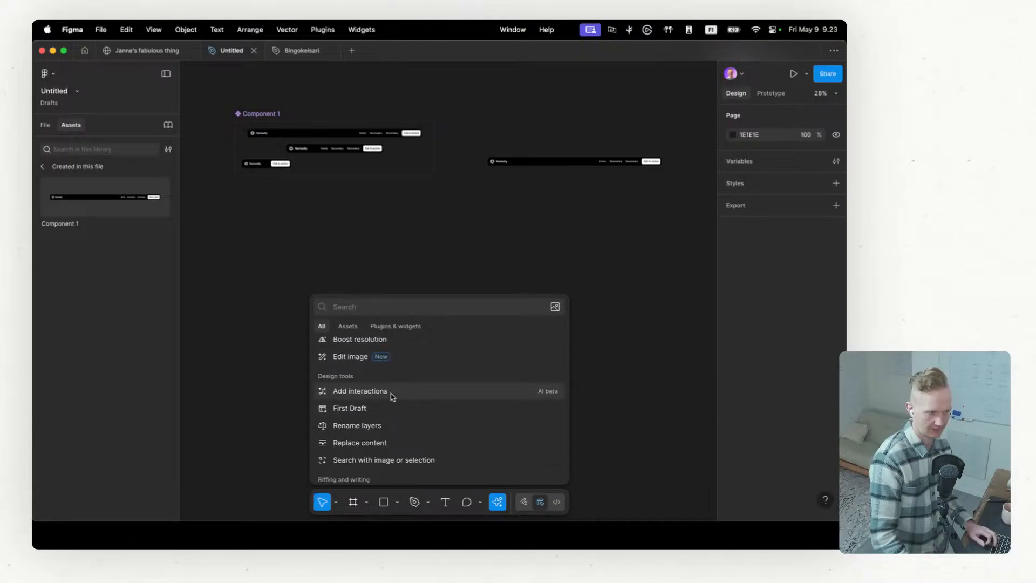
pyautogui.scroll(-1, 388, 411)
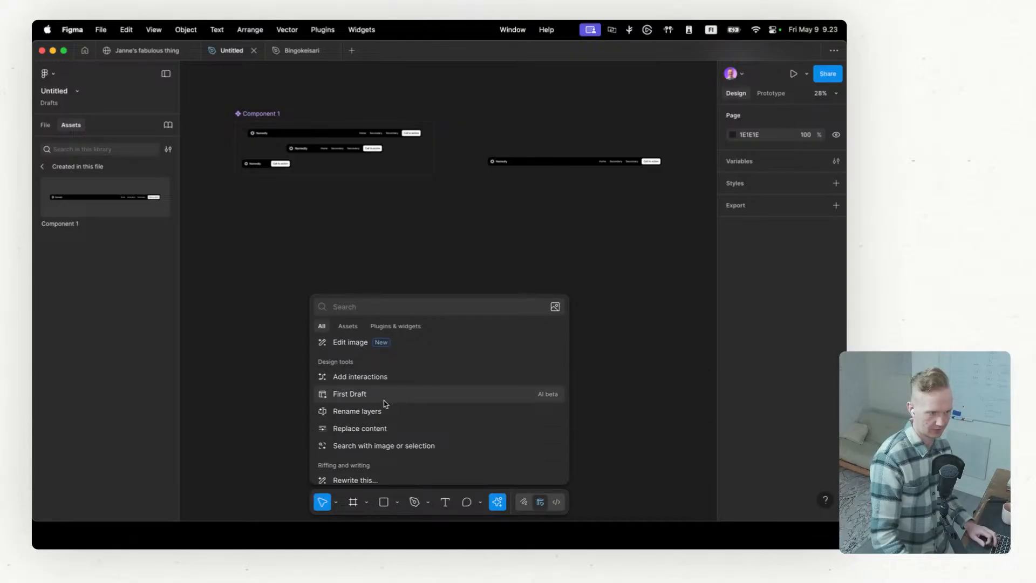
# Step: Generate a First Draft with the Basic site library from the prompt "Pricing section for a landing page"
pyautogui.click(386, 400)
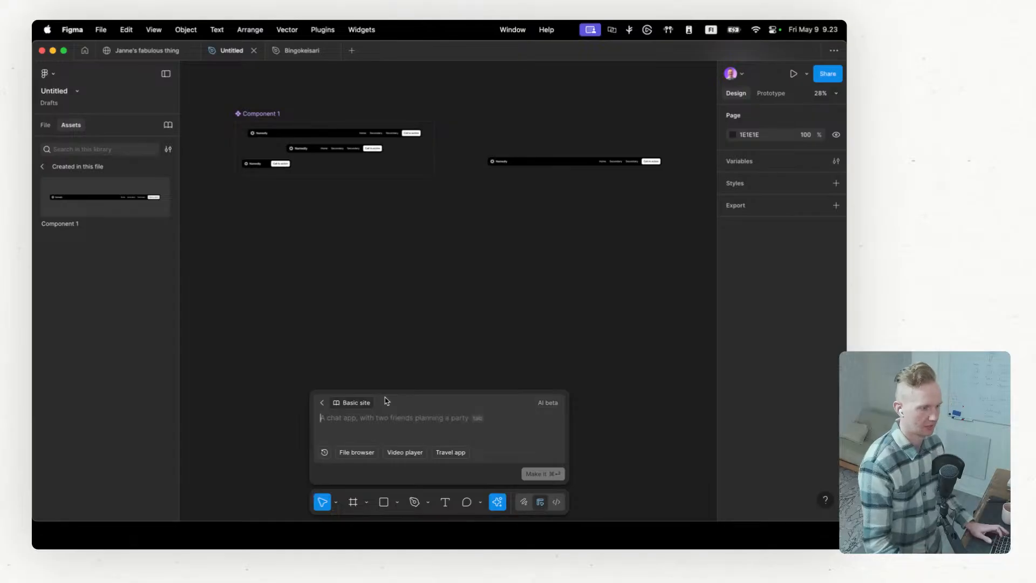
pyautogui.write('Priding section for a landing page')
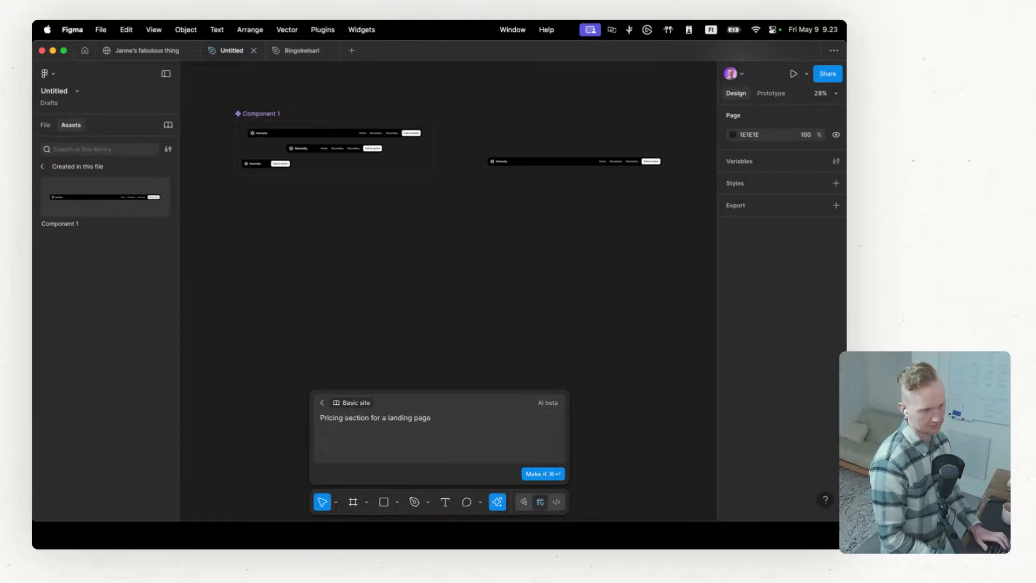
pyautogui.click(539, 476)
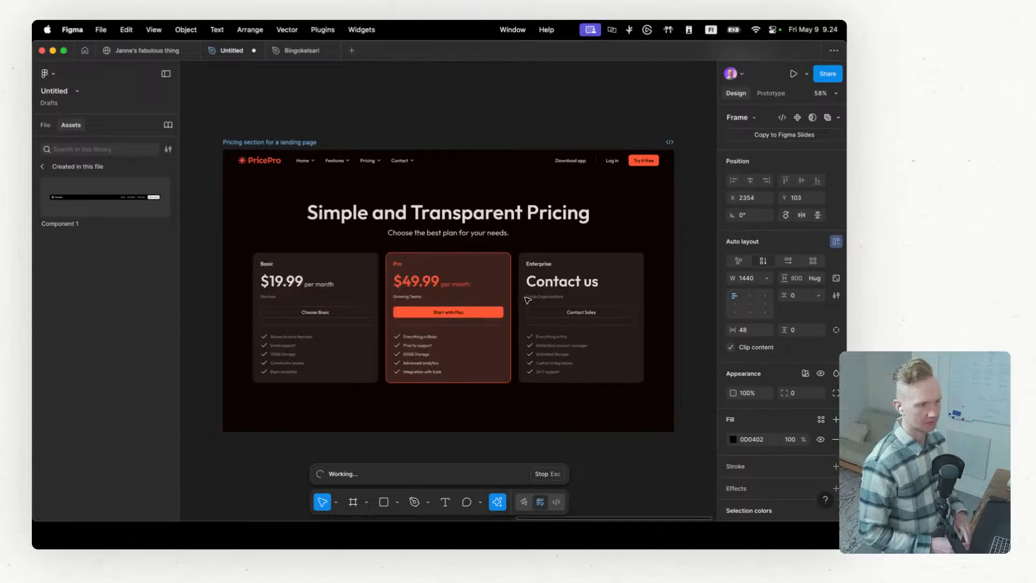
# Step: Examine the generated pricing page from its plan cards and comparison table down to the FAQ and footer
pyautogui.scroll(-4, 393, 269)
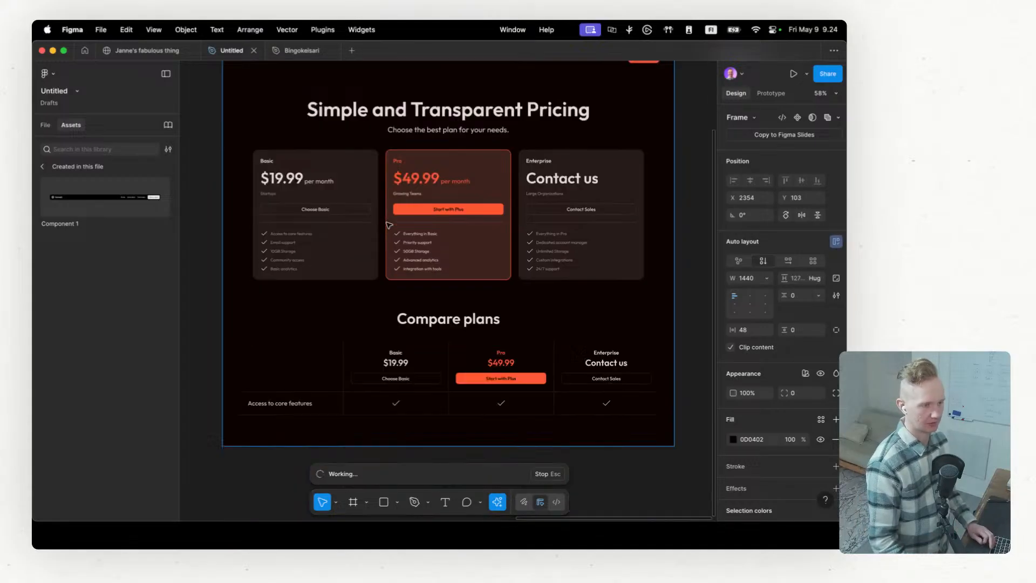
pyautogui.scroll(-1, 398, 271)
pyautogui.scroll(-4, 399, 271)
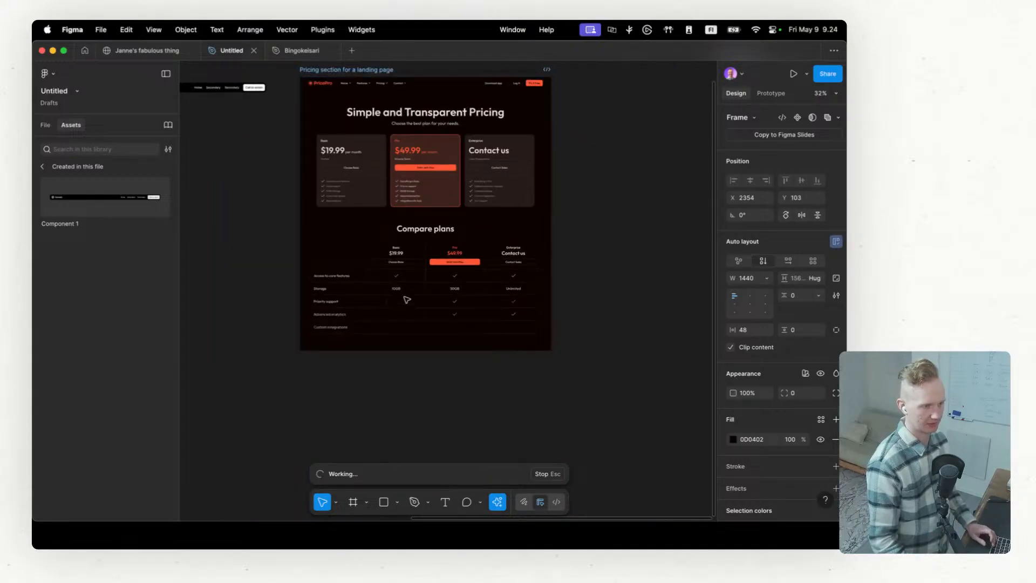
pyautogui.scroll(2, 391, 165)
pyautogui.scroll(-3, 397, 311)
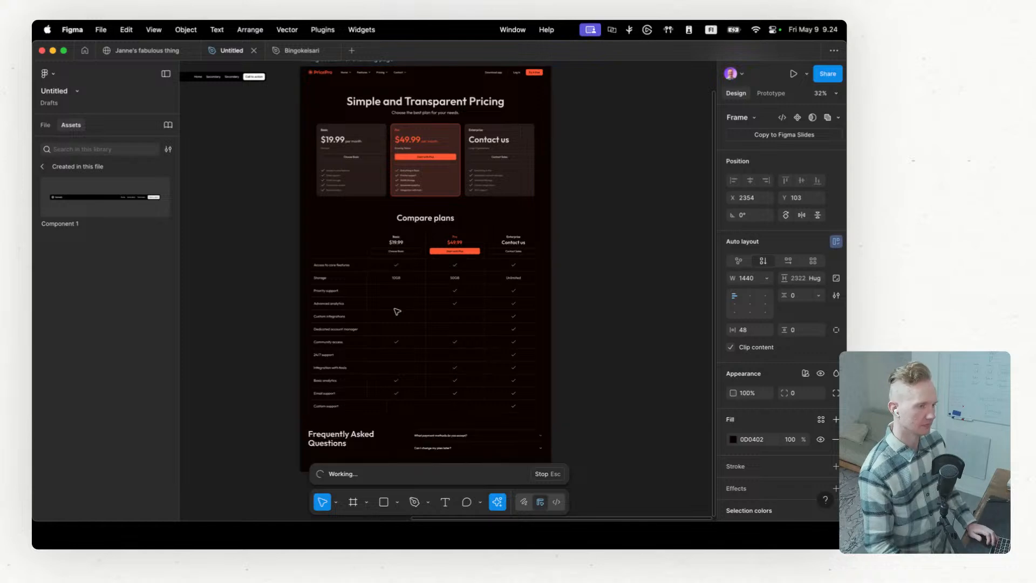
pyautogui.scroll(2, 397, 312)
pyautogui.scroll(-10, 397, 312)
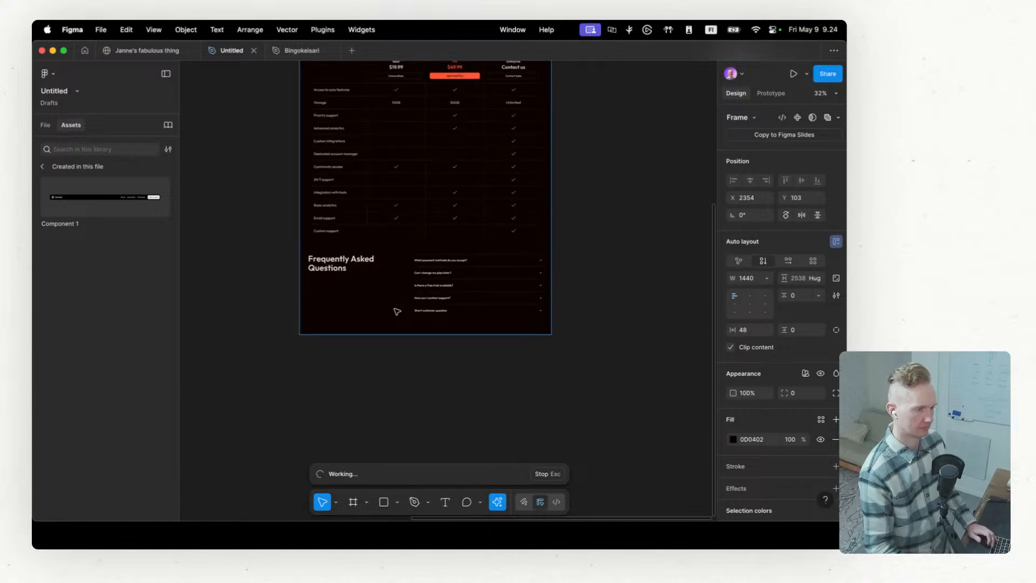
pyautogui.scroll(-2, 398, 311)
pyautogui.scroll(-3, 390, 351)
pyautogui.scroll(2, 389, 351)
pyautogui.scroll(4, 367, 249)
pyautogui.scroll(-5, 367, 249)
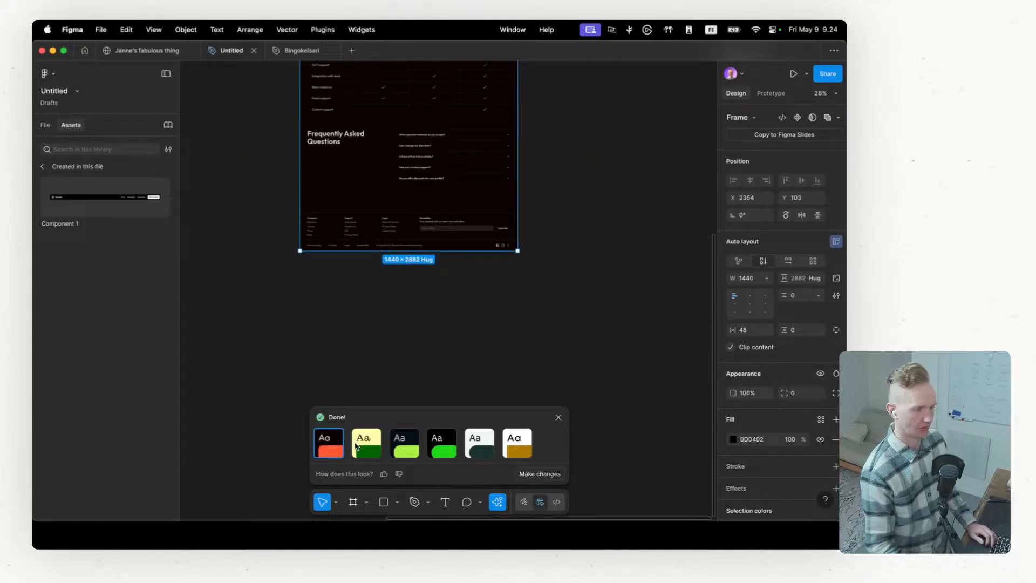
pyautogui.scroll(5, 378, 446)
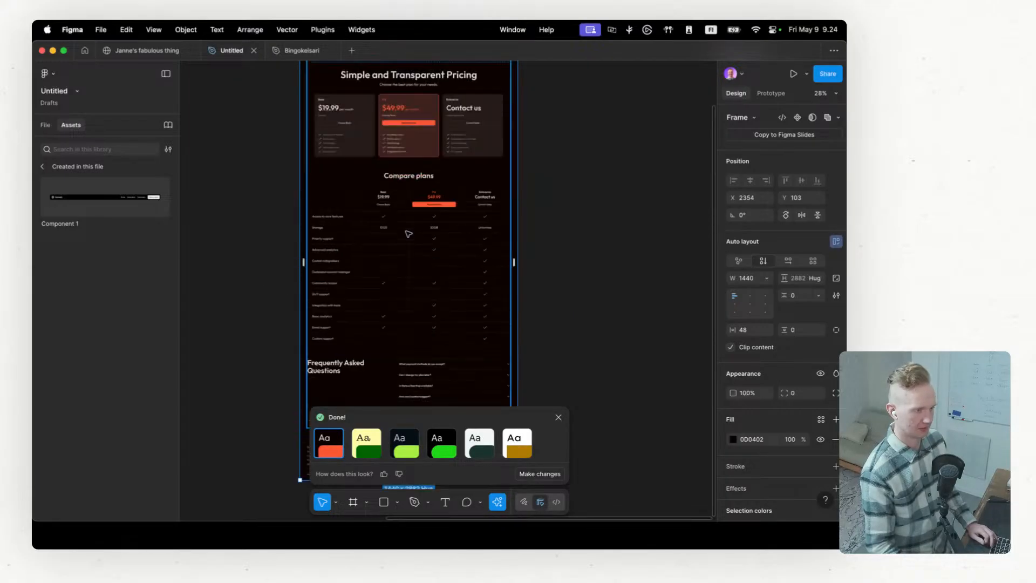
# Step: Restyle the generated pricing page with the dark navy and lime green theme and check its plan cards
pyautogui.click(371, 454)
pyautogui.click(409, 442)
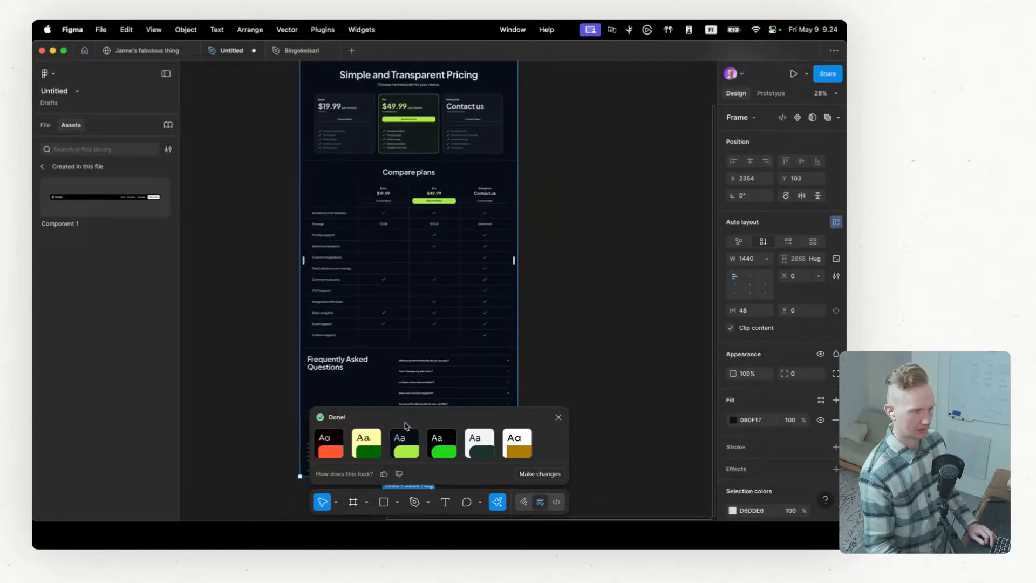
pyautogui.scroll(5, 378, 281)
pyautogui.scroll(3, 378, 276)
pyautogui.scroll(2, 378, 276)
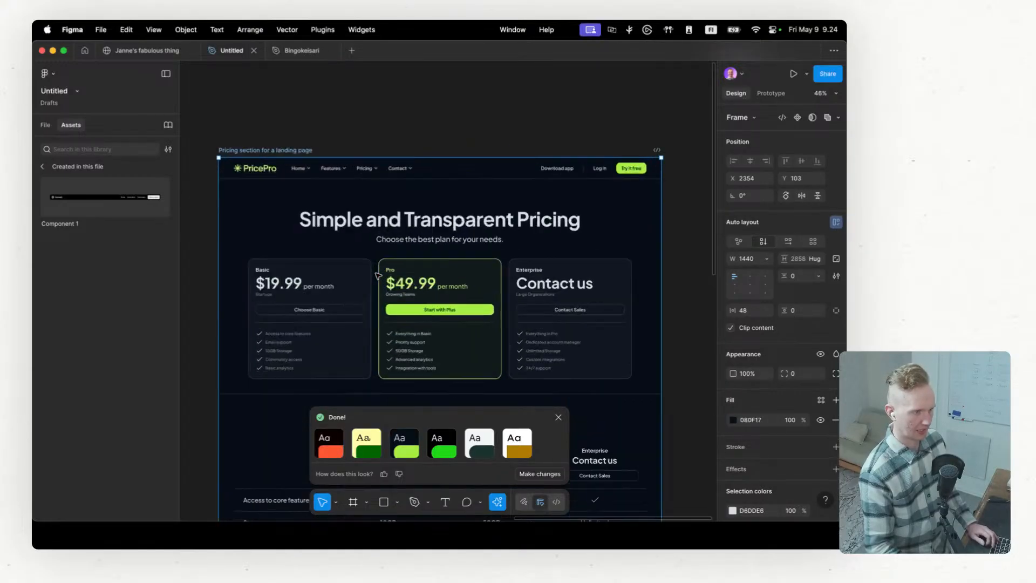
# Step: Examine the layer structure of the generated pricing page, including its outer frame, Software Company Header and Container
pyautogui.click(299, 239)
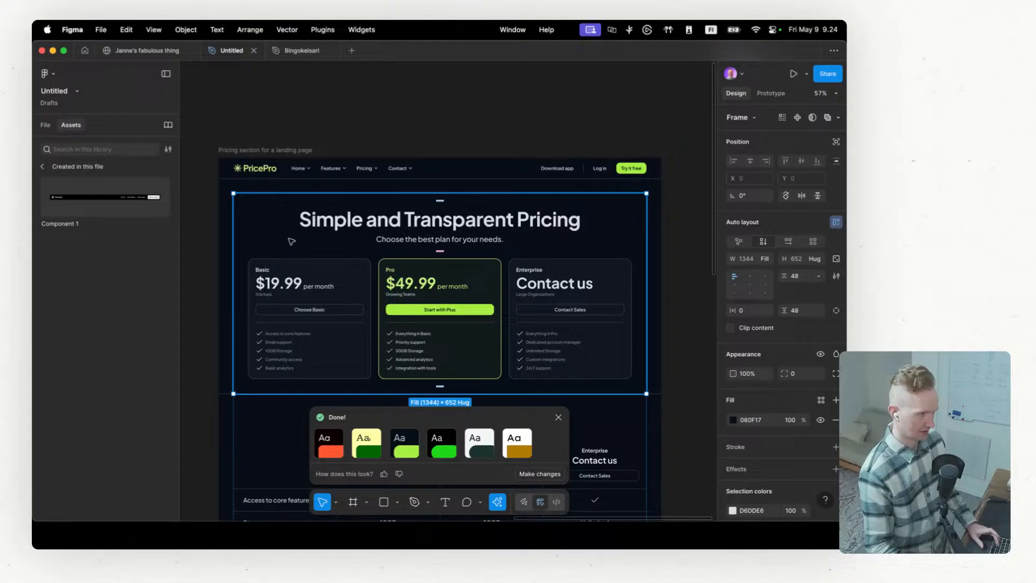
pyautogui.click(230, 218)
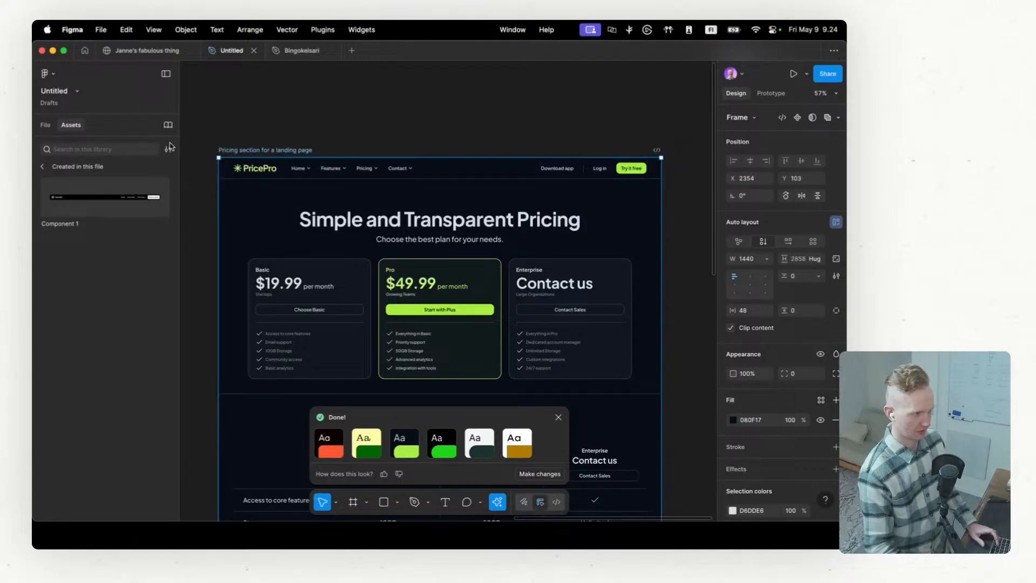
pyautogui.click(33, 125)
pyautogui.click(119, 127)
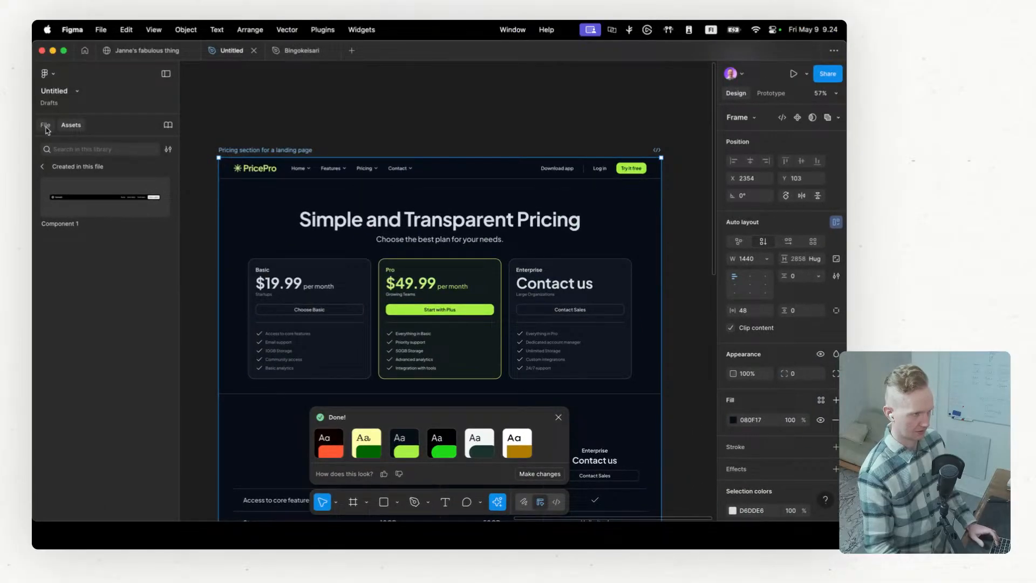
pyautogui.click(46, 126)
pyautogui.click(90, 248)
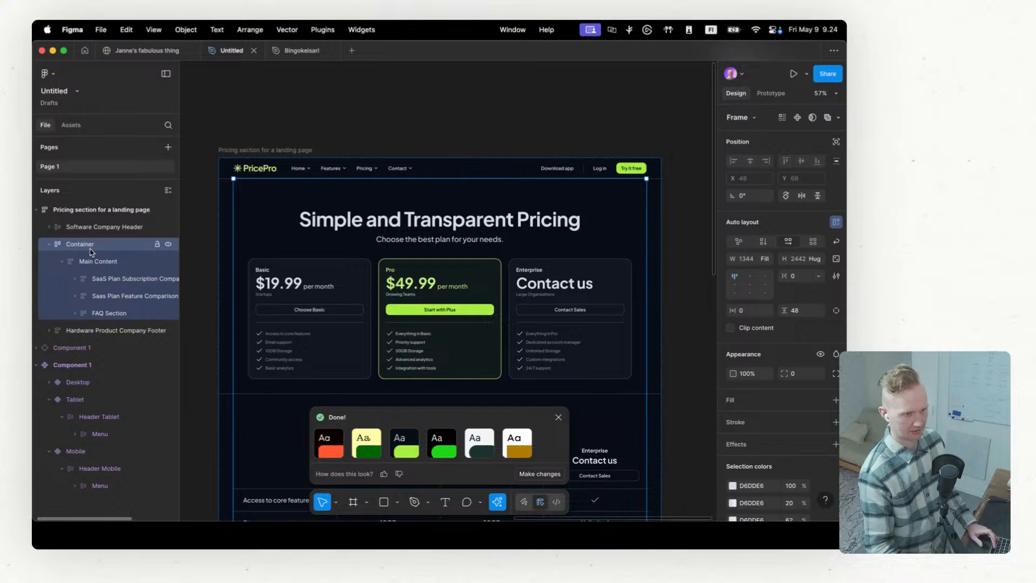
pyautogui.click(86, 231)
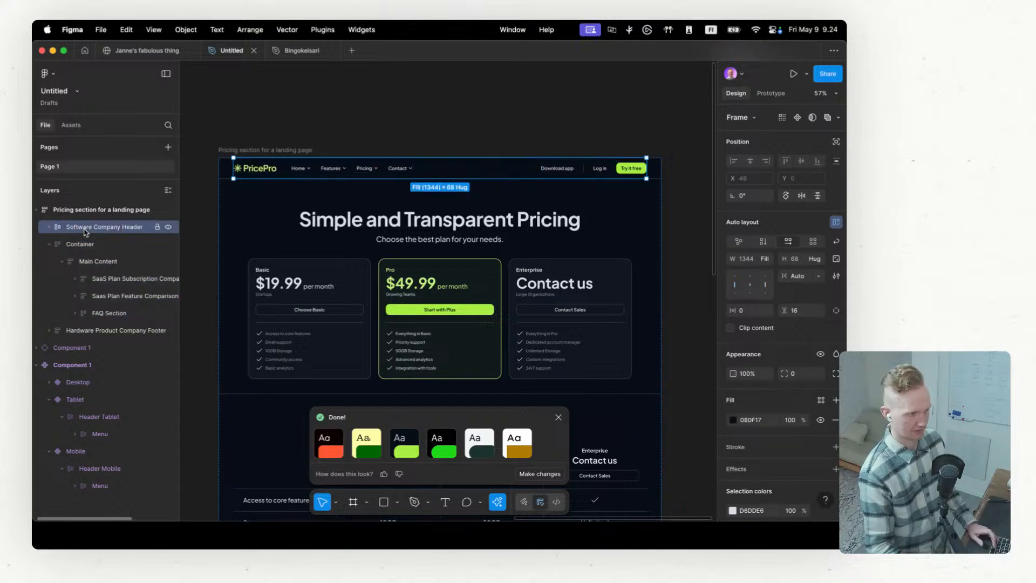
pyautogui.click(88, 211)
pyautogui.click(74, 245)
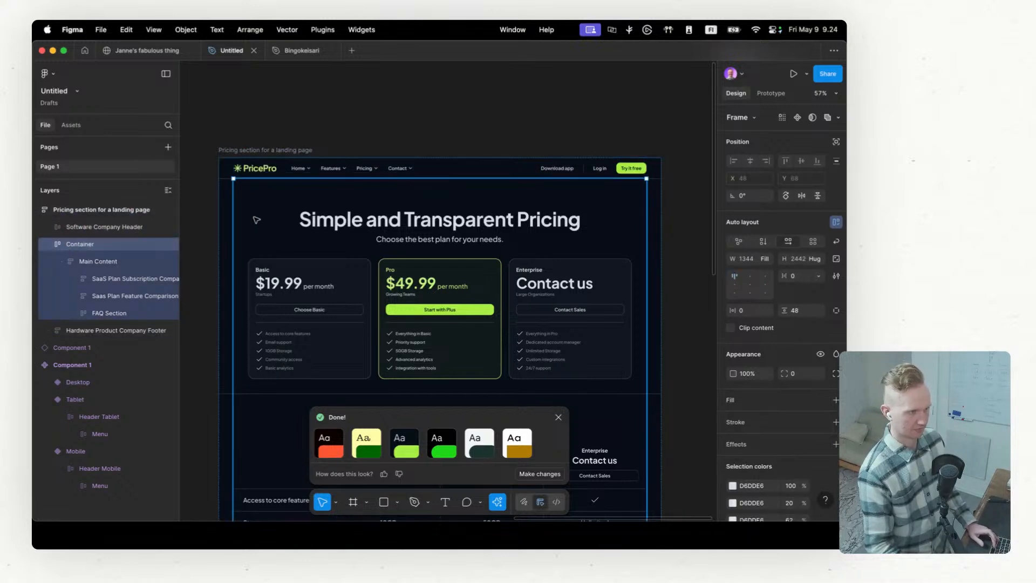
# Step: Copy the SaaS Plan Subscription Comparison section into the Desktop frame of the site file's /page webpage
pyautogui.click(103, 262)
pyautogui.click(110, 283)
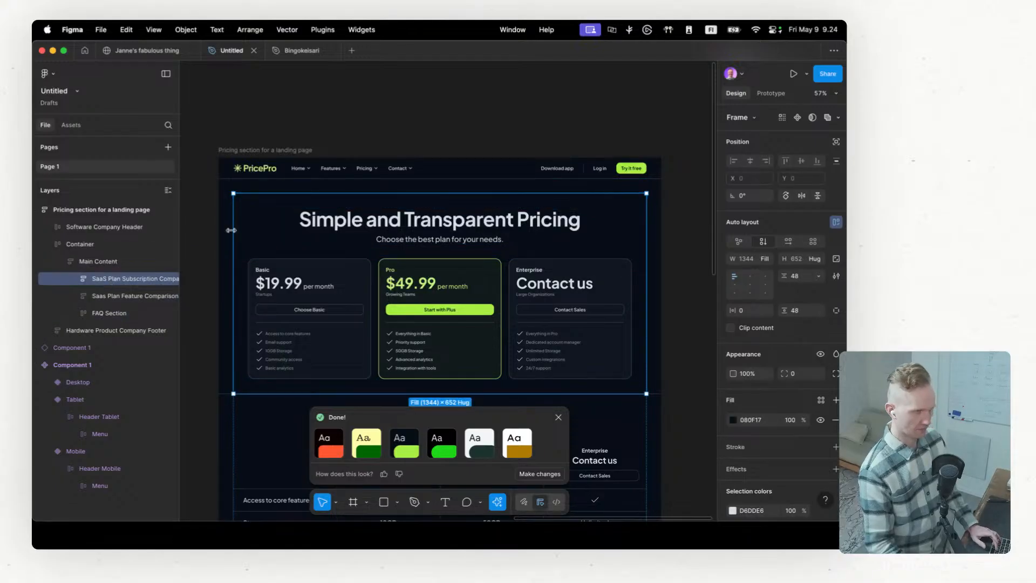
pyautogui.click(147, 50)
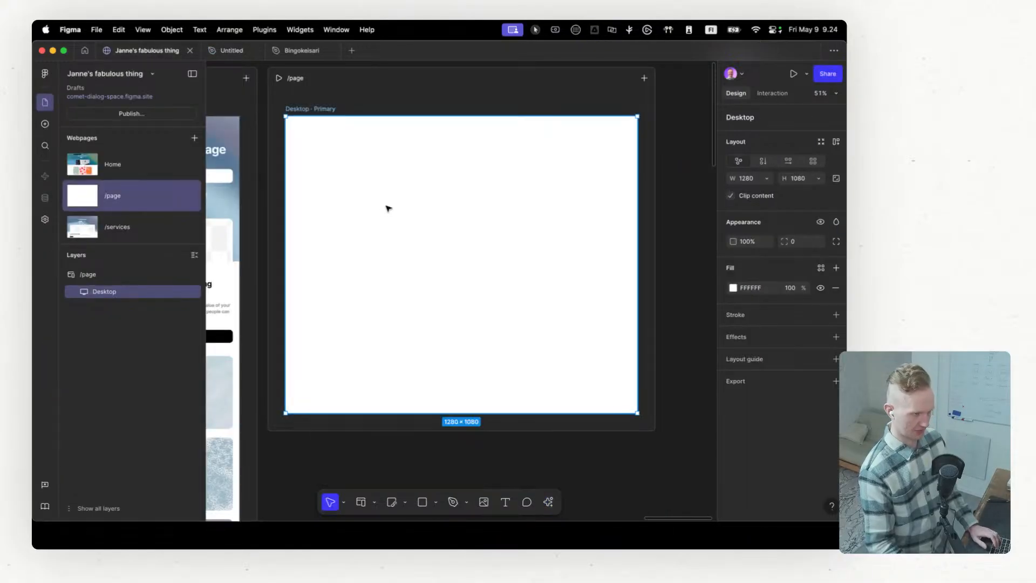
pyautogui.press('super+v')
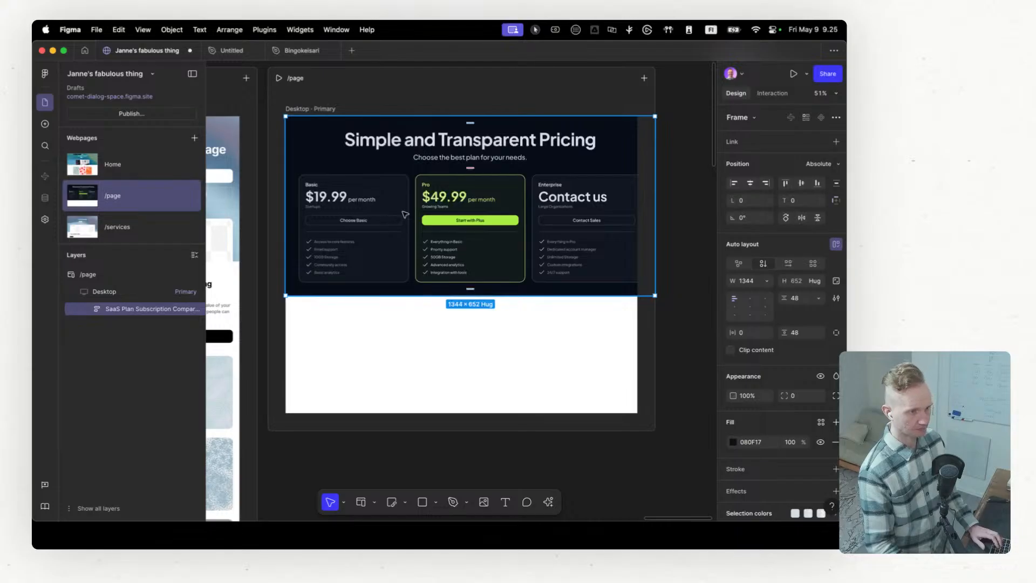
# Step: Add auto layout to the /page Desktop frame and set the pasted pricing section's width to Fill container
pyautogui.click(767, 282)
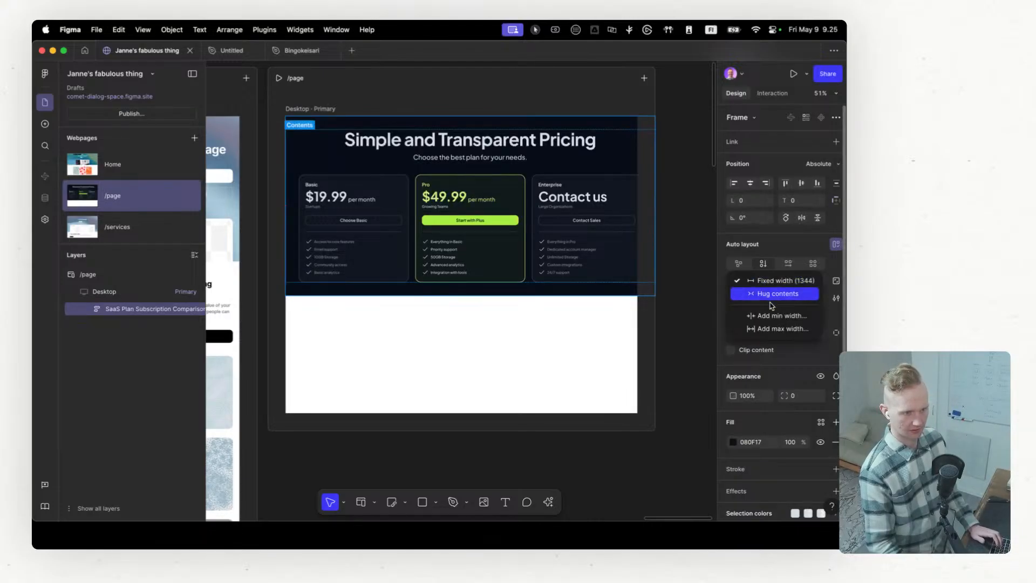
pyautogui.click(545, 322)
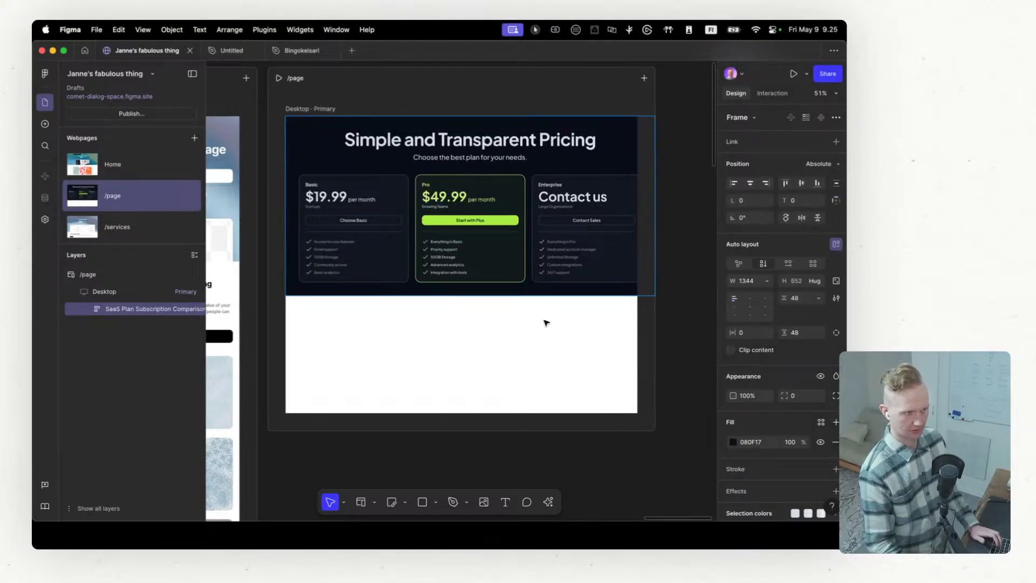
pyautogui.click(307, 110)
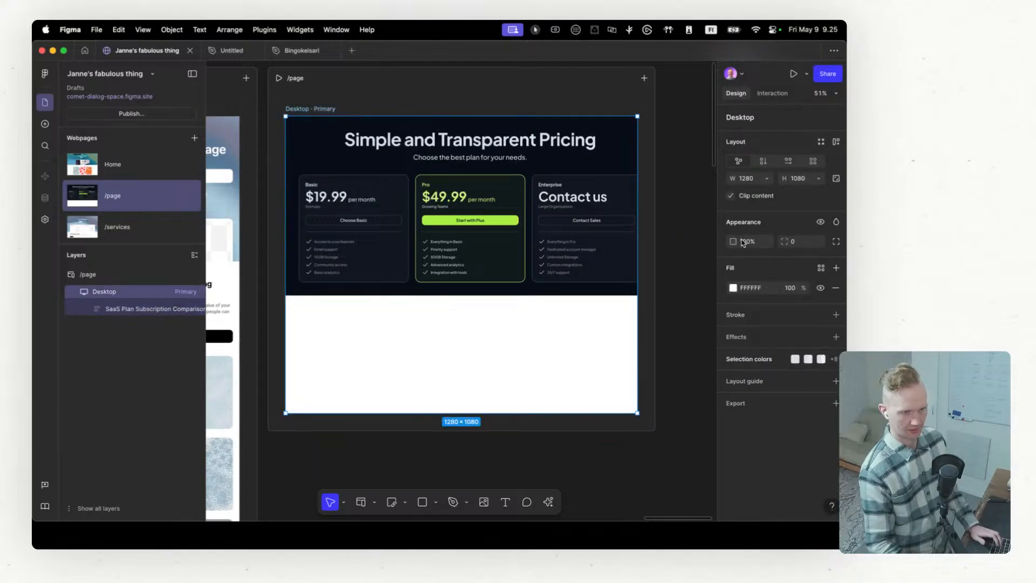
pyautogui.click(836, 142)
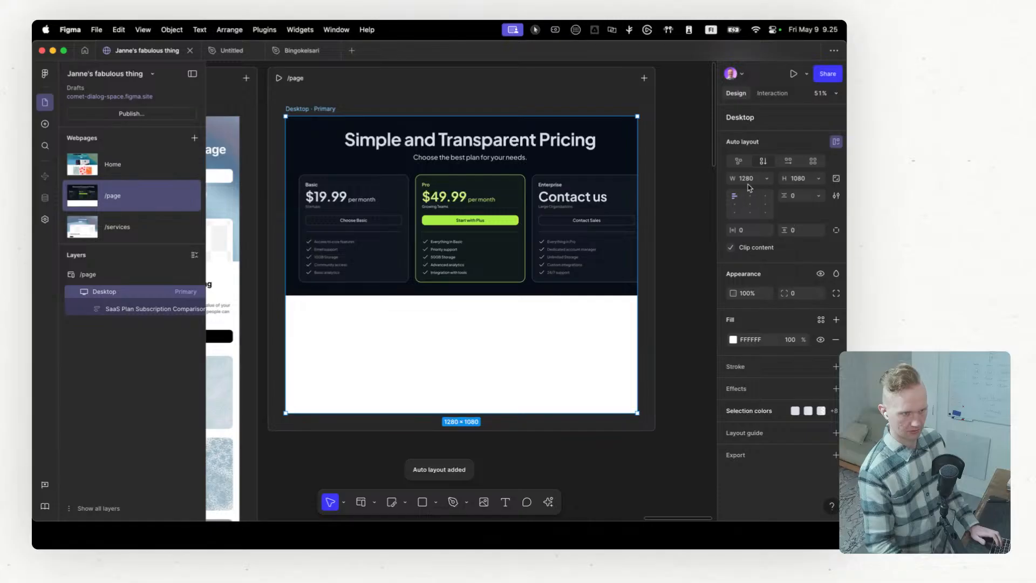
pyautogui.click(528, 292)
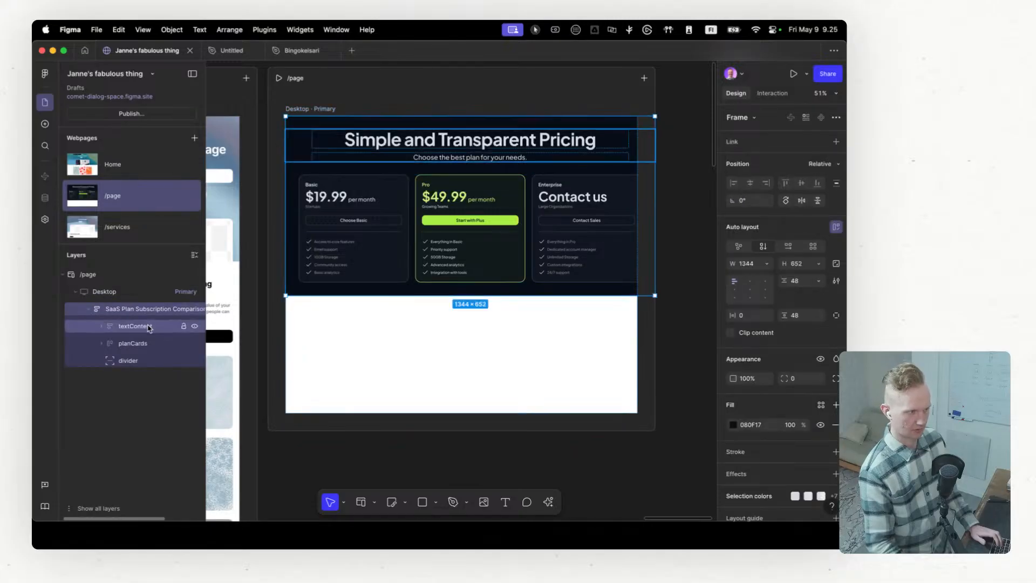
pyautogui.click(766, 264)
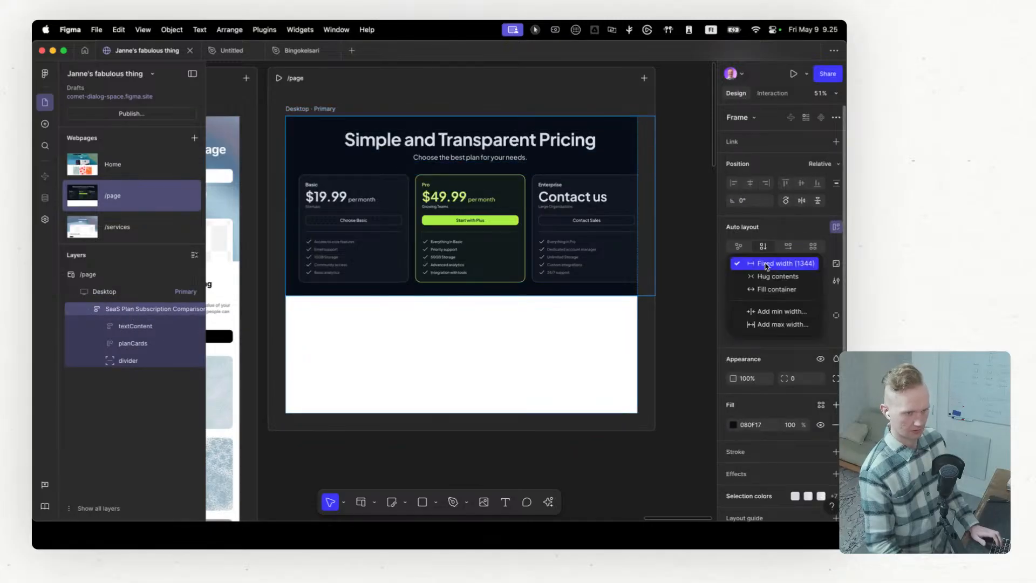
pyautogui.click(772, 289)
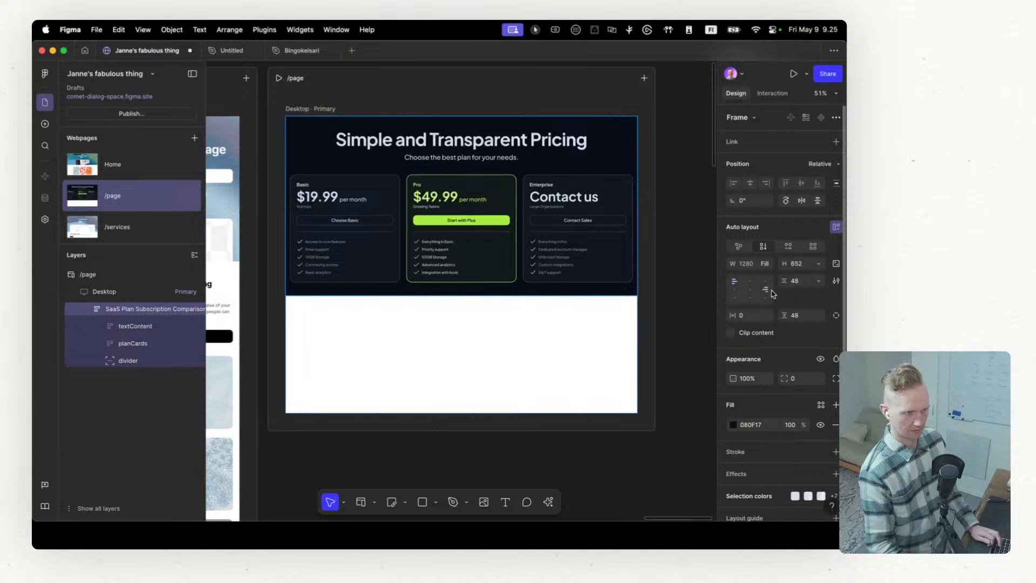
# Step: Expand the pasted section's textContent and planCards layers and inspect the auto layout sizing of each plan card
pyautogui.click(124, 326)
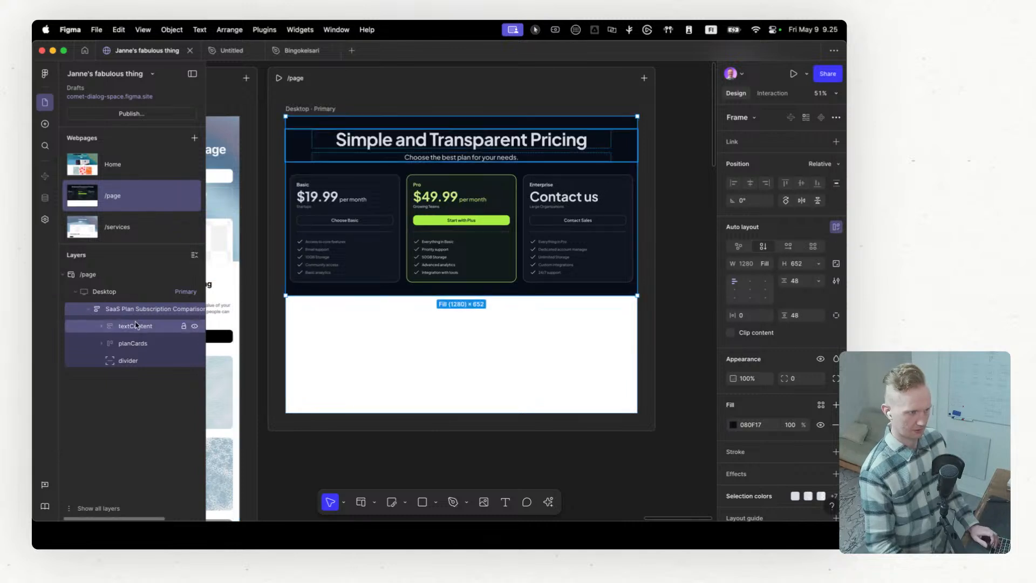
pyautogui.click(102, 327)
pyautogui.click(102, 378)
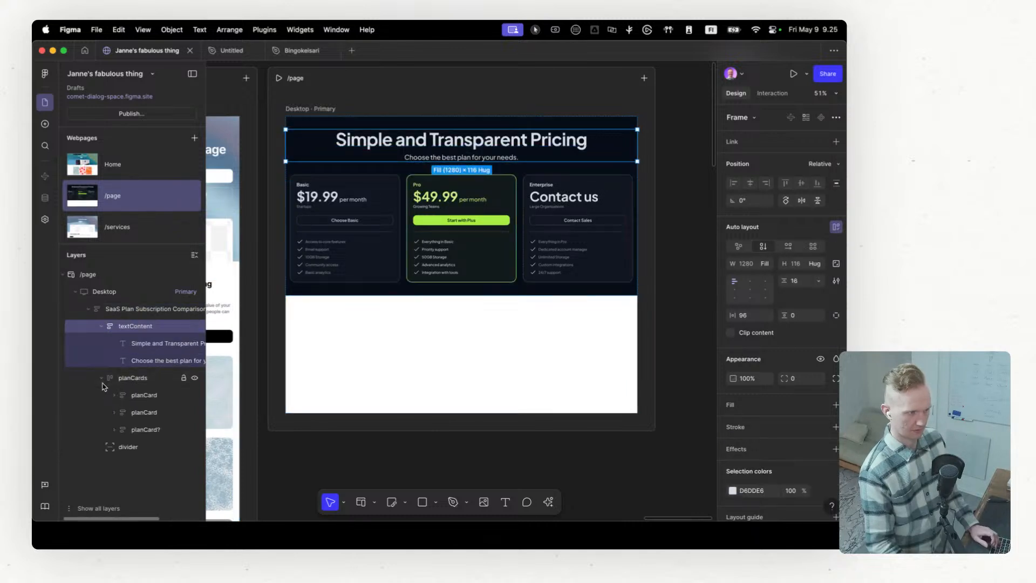
pyautogui.click(137, 396)
pyautogui.click(133, 378)
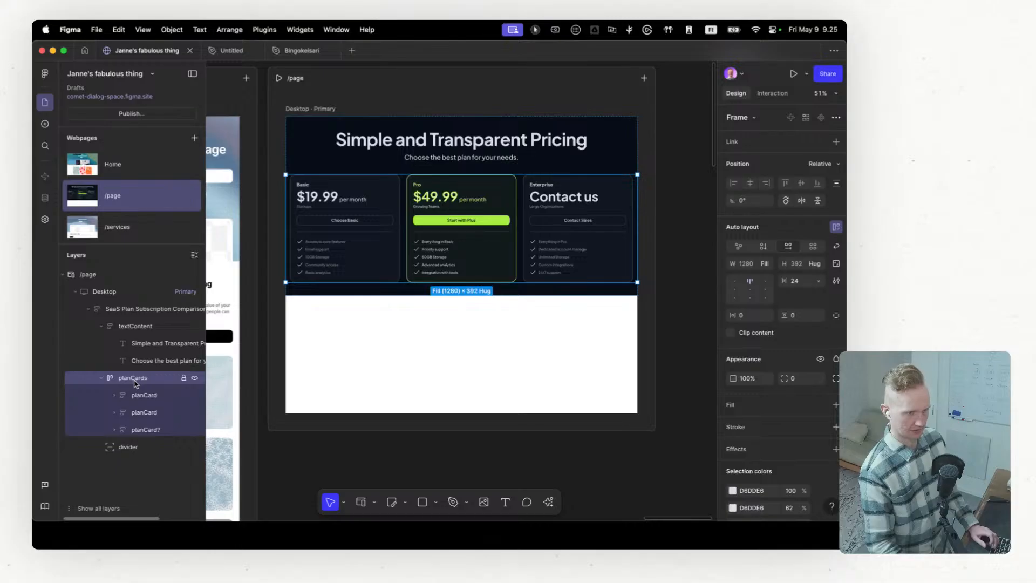
pyautogui.click(149, 397)
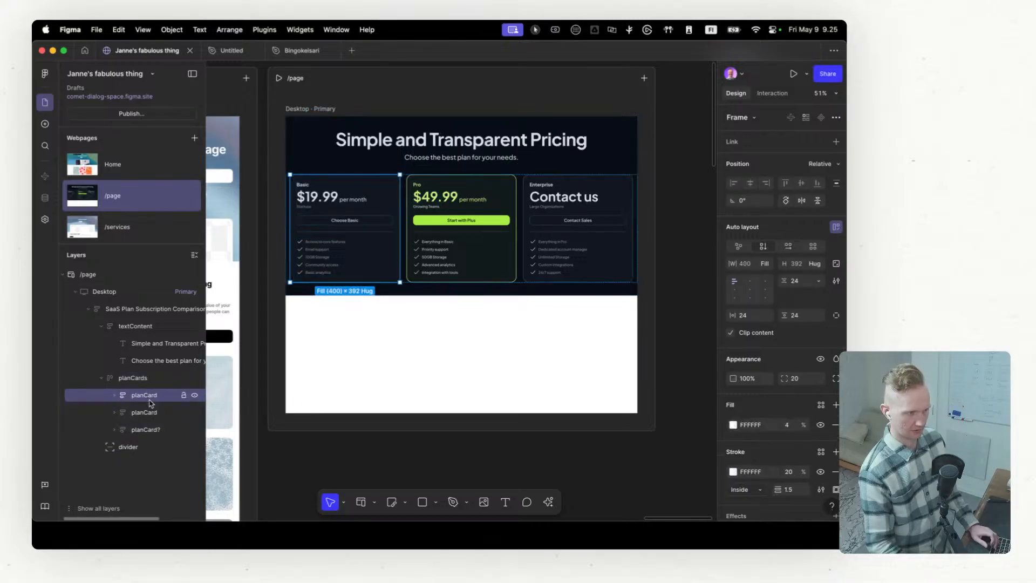
pyautogui.click(149, 413)
pyautogui.click(145, 430)
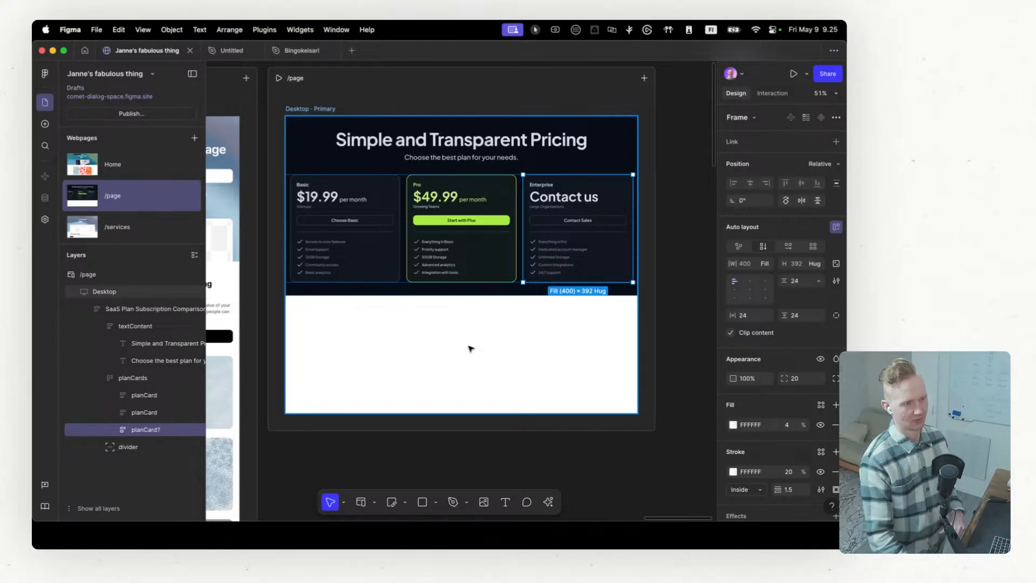
# Step: Switch to the Untitled design file, dismiss the First Draft panel and review the pricing page down to its footer
pyautogui.click(236, 52)
pyautogui.scroll(-1, 556, 418)
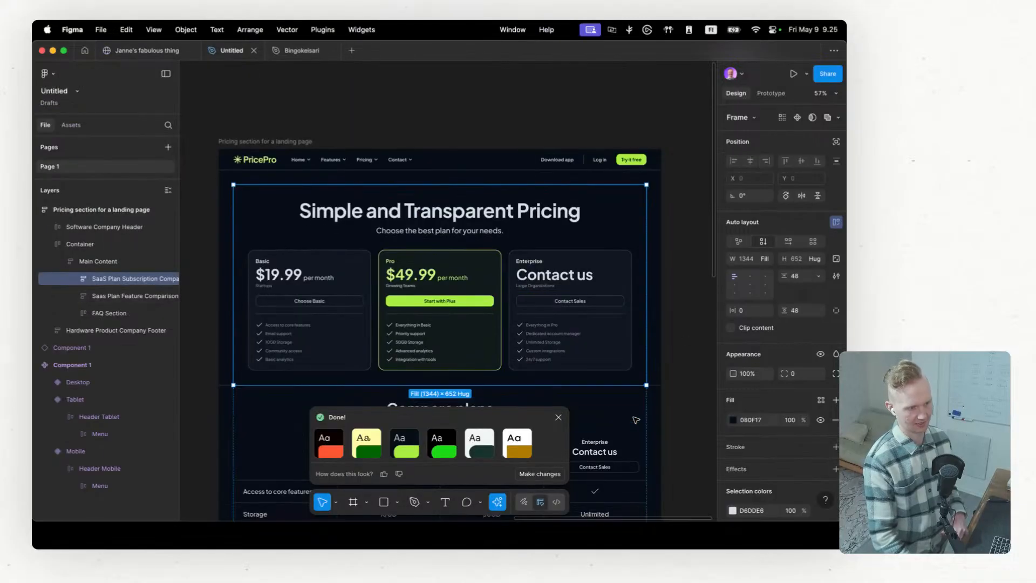
pyautogui.click(558, 417)
pyautogui.scroll(-10, 575, 420)
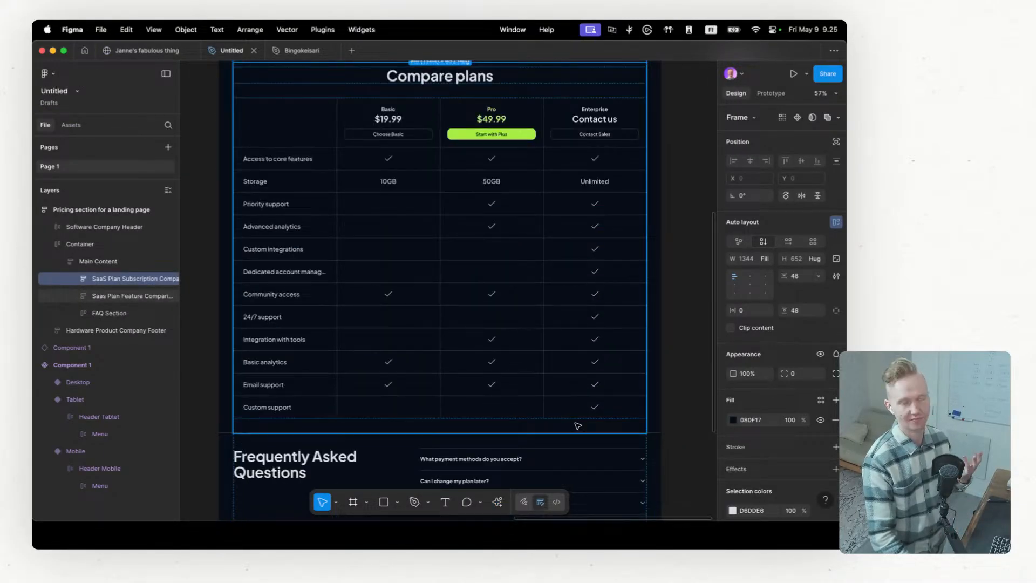
pyautogui.scroll(-5, 480, 376)
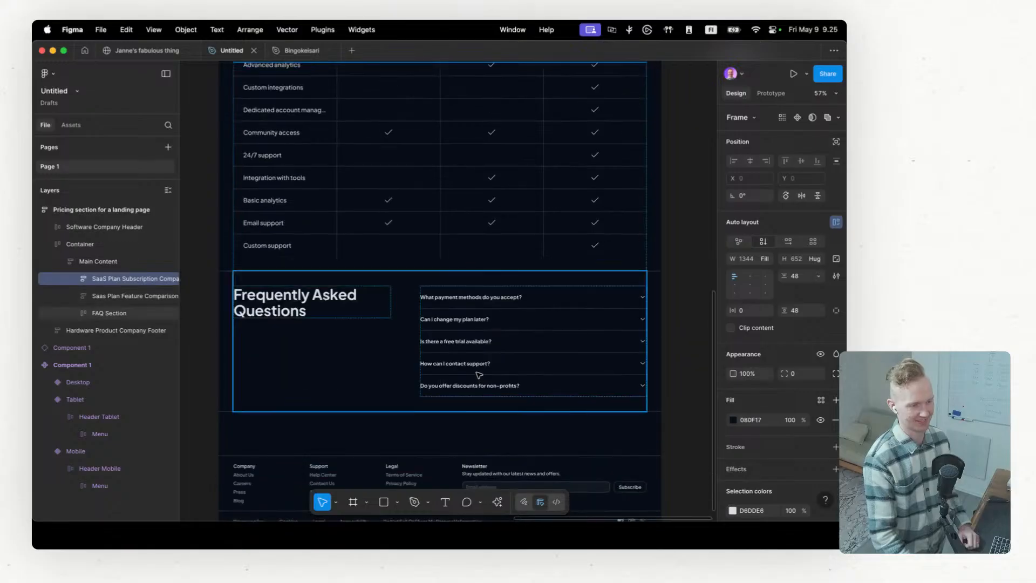
pyautogui.scroll(-1, 353, 400)
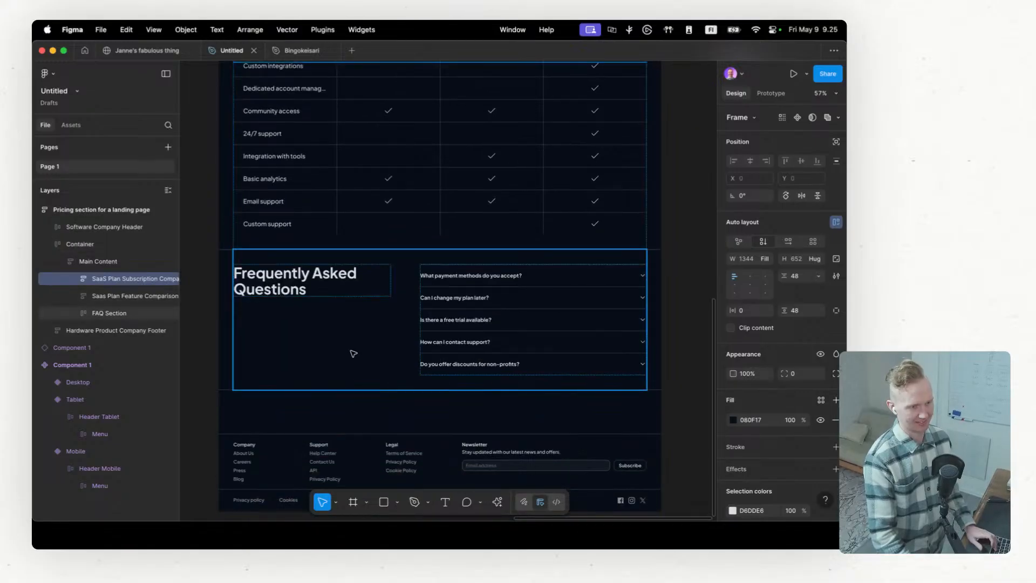
pyautogui.scroll(15, 351, 363)
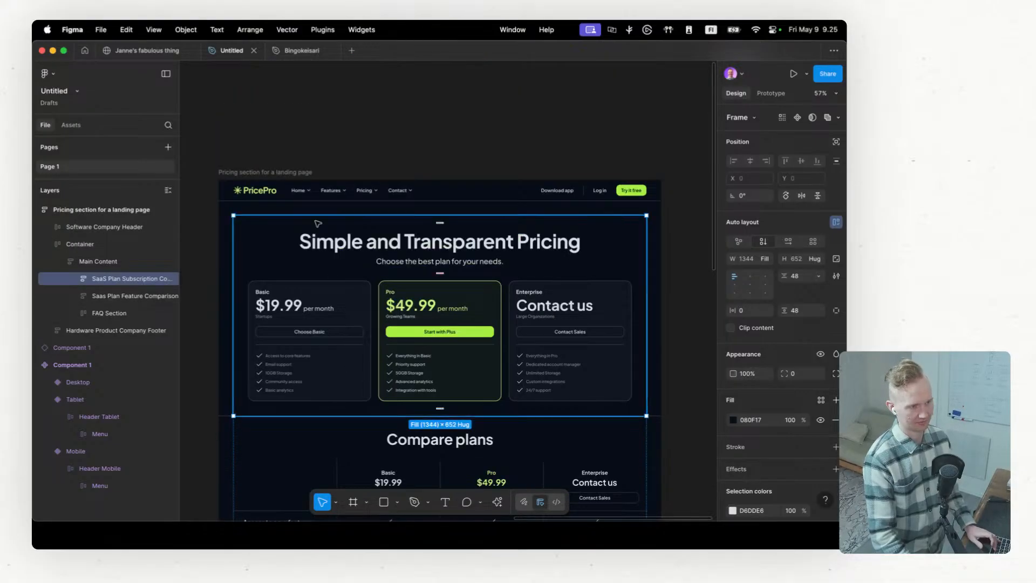
# Step: Return to the site file, review the AI actions offered for the /page Desktop frame, and survey the webpages side by side
pyautogui.moveTo(152, 55)
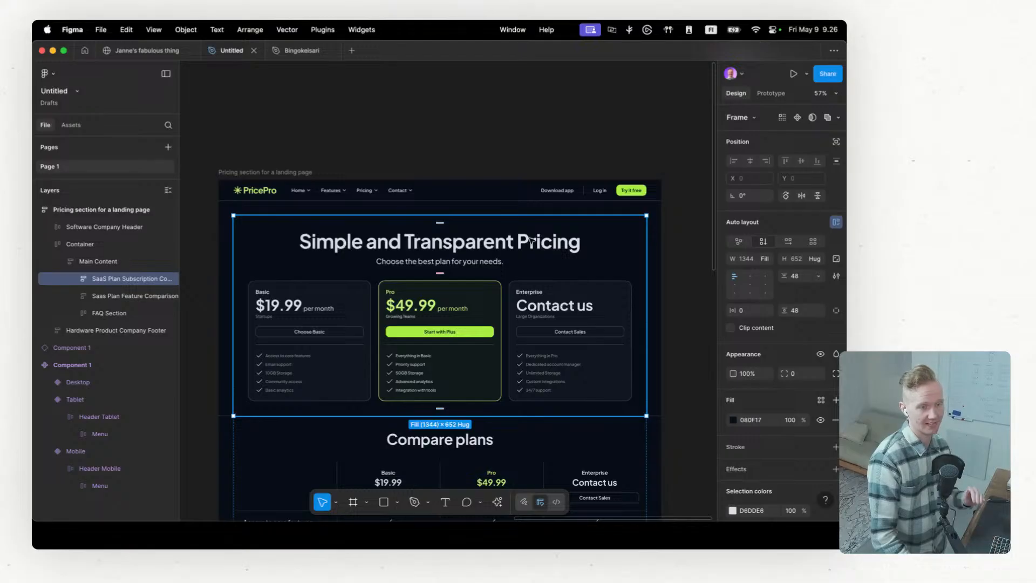
pyautogui.click(164, 50)
pyautogui.click(493, 376)
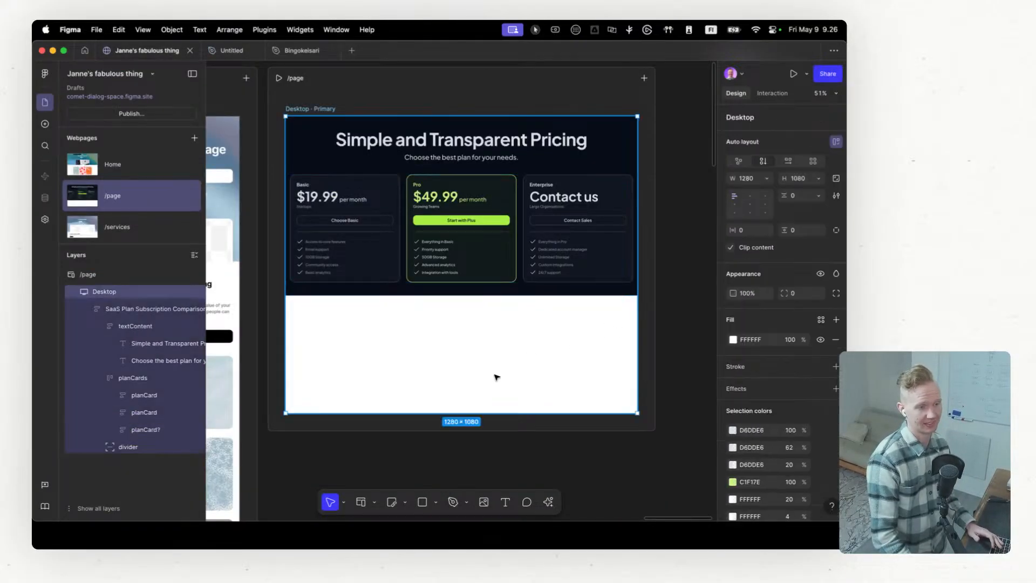
pyautogui.click(549, 502)
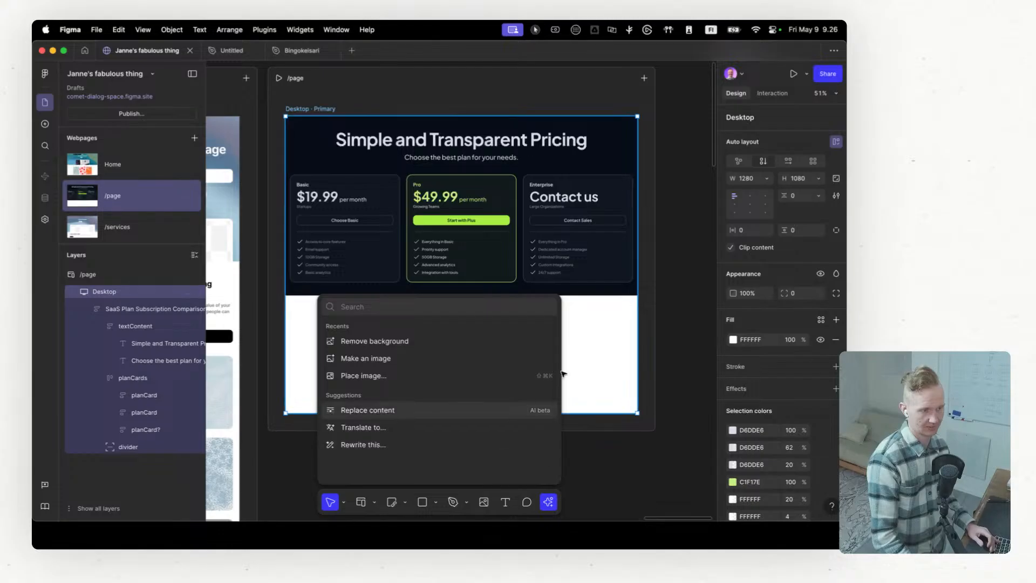
pyautogui.press('Escape')
pyautogui.scroll(-10, 539, 371)
pyautogui.hscroll(-5, 410, 405)
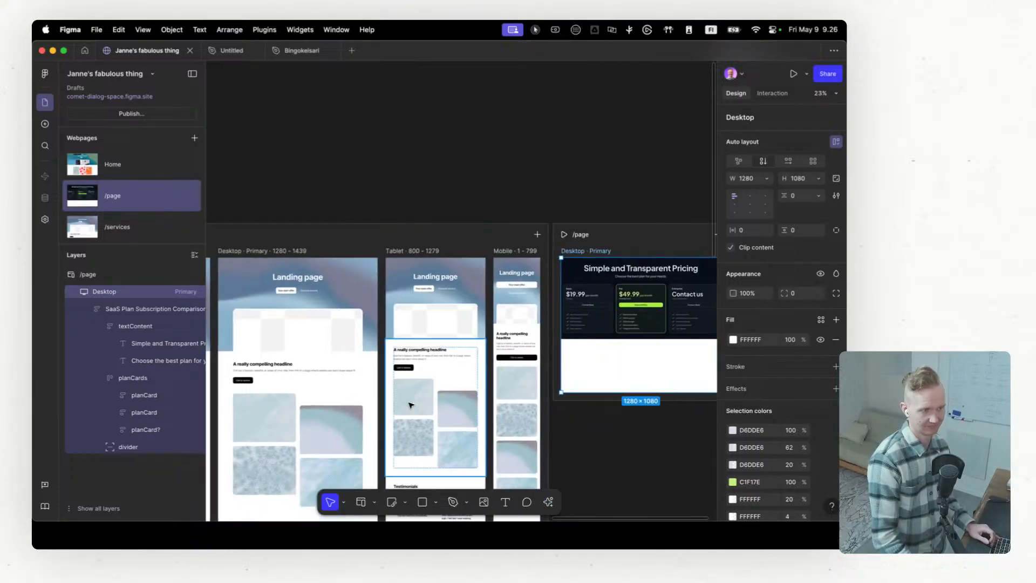
pyautogui.scroll(-5, 410, 405)
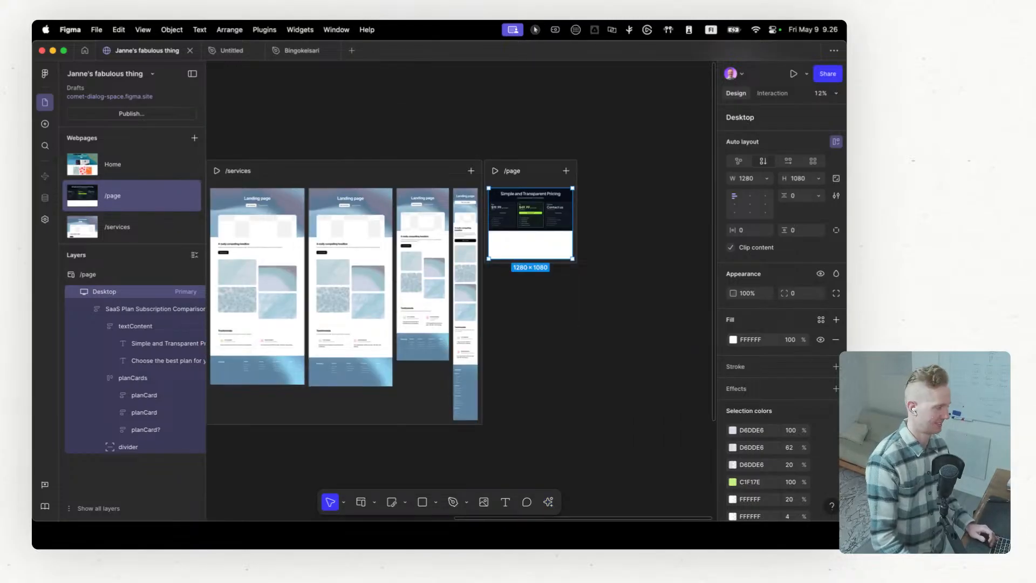